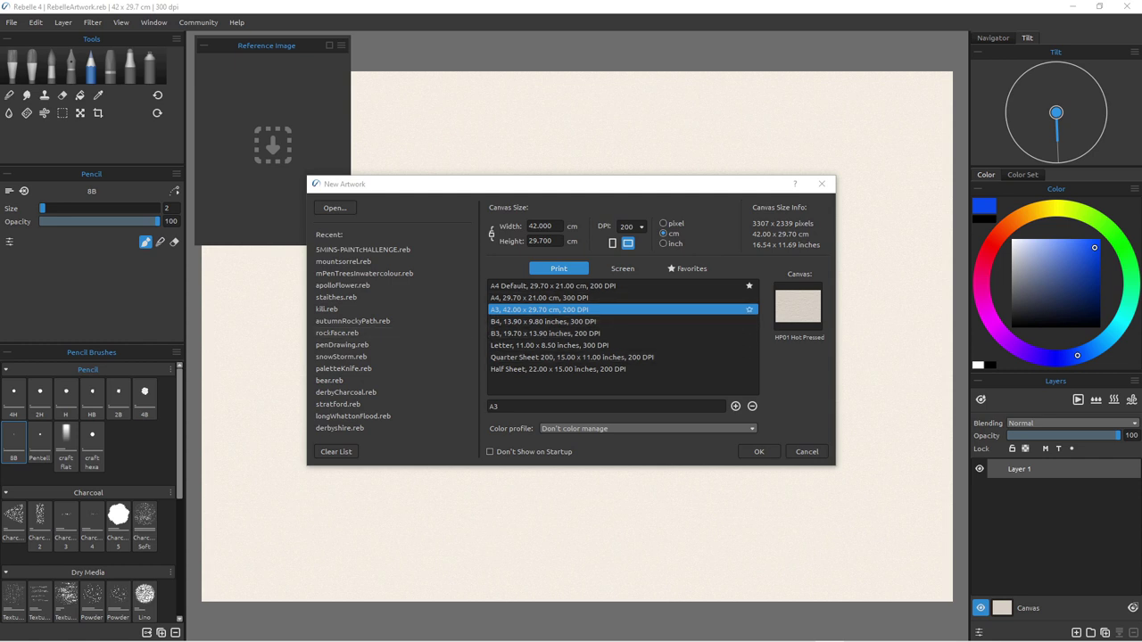
Step: Create a new A3 landscape artwork, 42 x 29.7 cm at 300 DPI, on the Aquarelle canvas texture
left_click(631, 226)
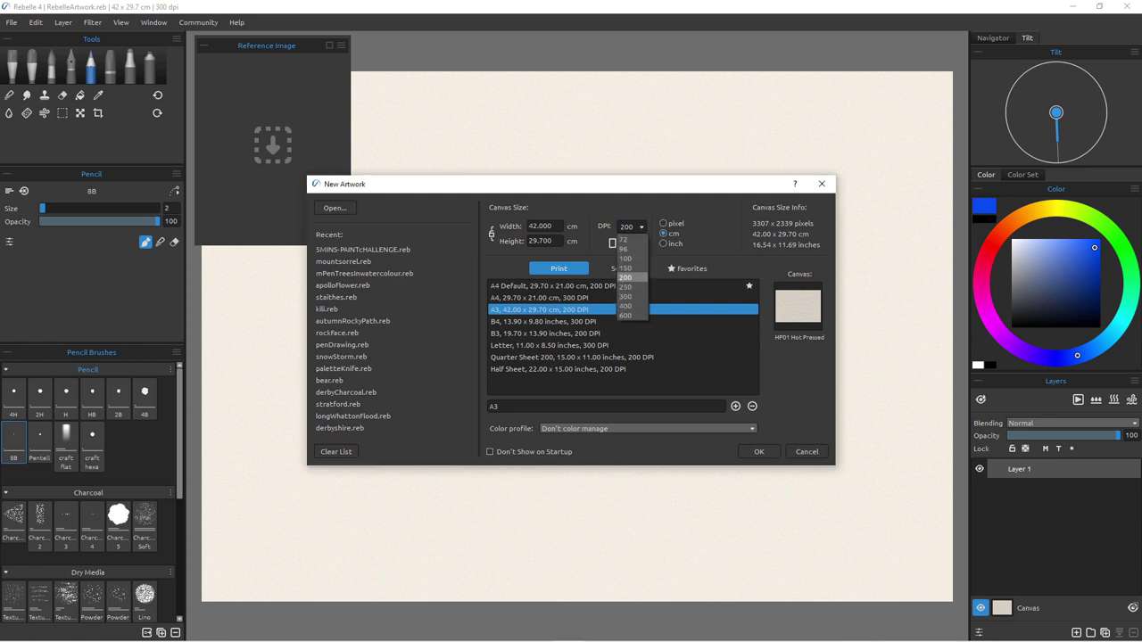
left_click(626, 297)
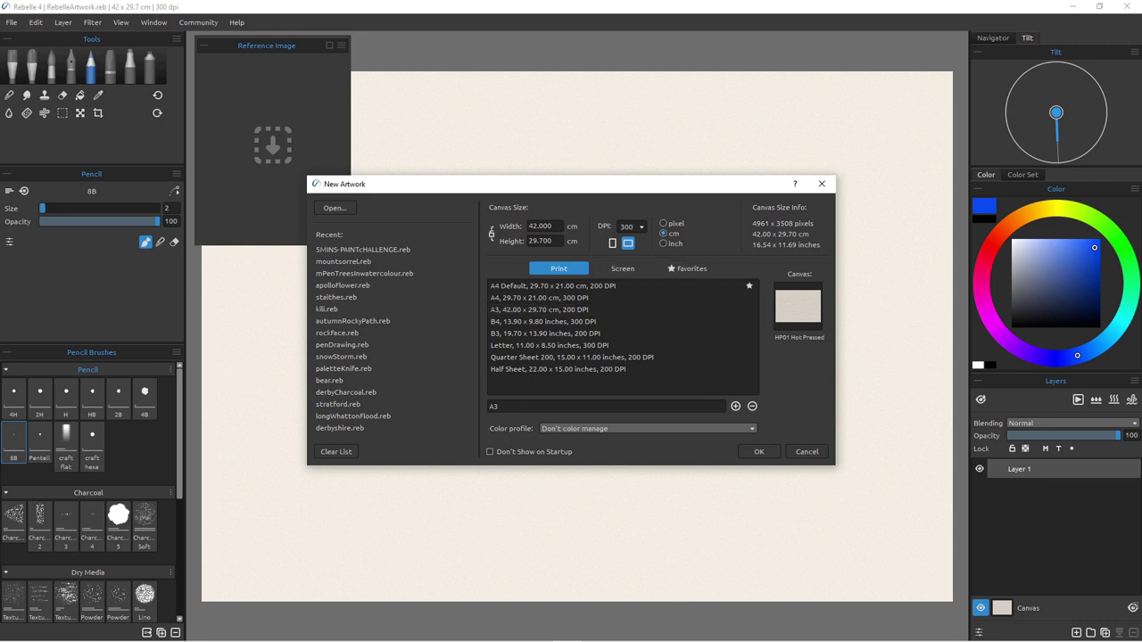
left_click(798, 303)
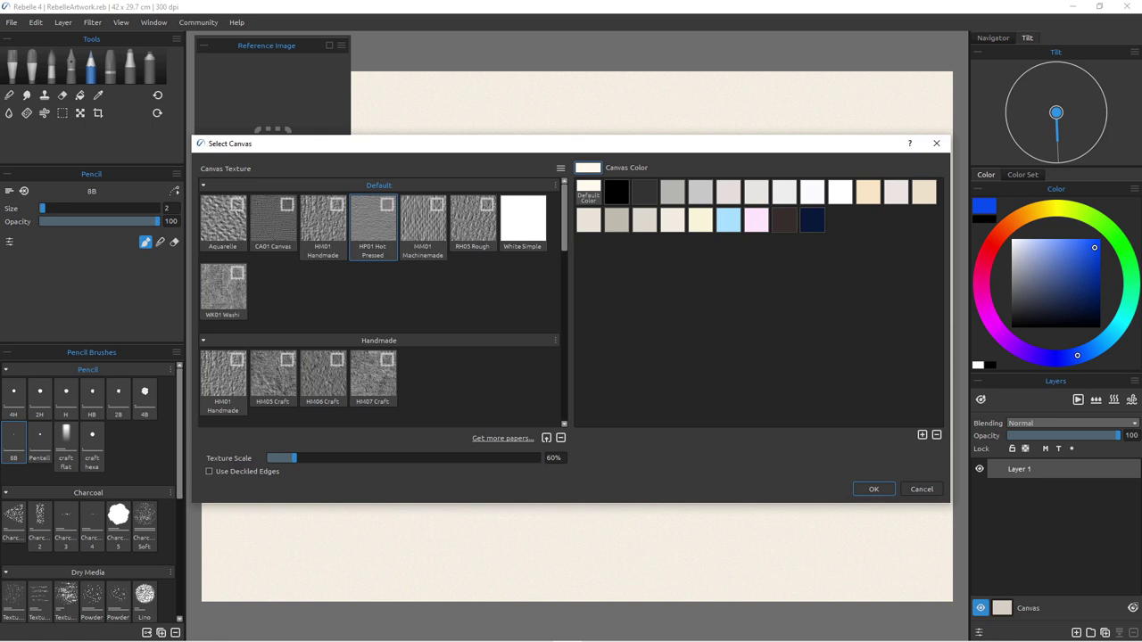
left_click(224, 218)
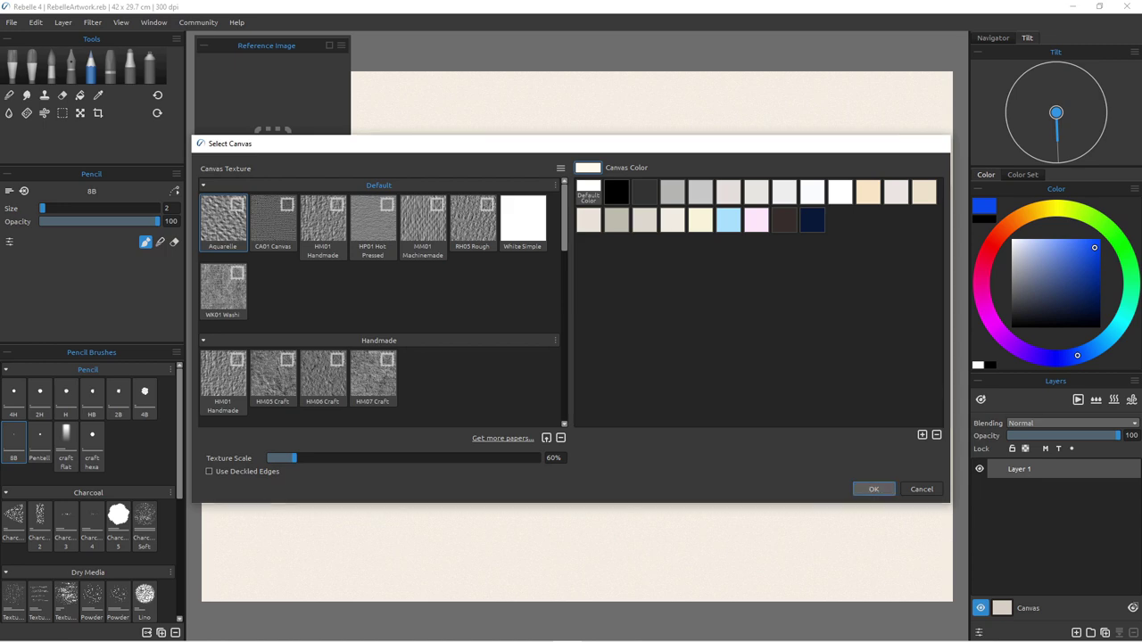
left_click(874, 489)
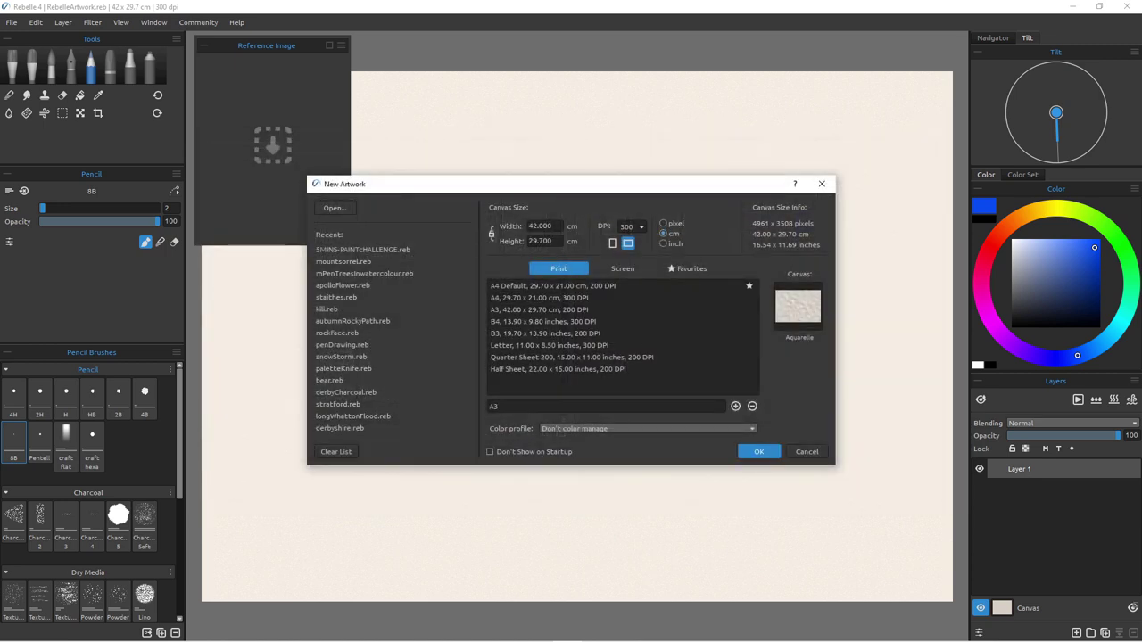
key("Return")
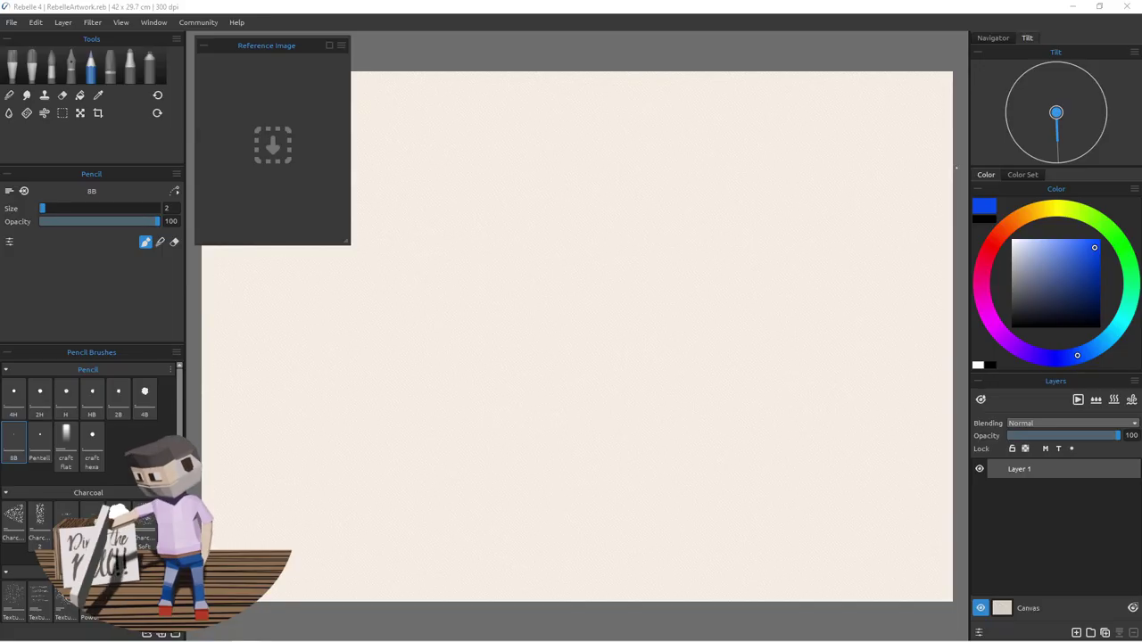
Step: Hide the Reference Image panel and show it again
left_click_drag(1141, 105, 700, 40)
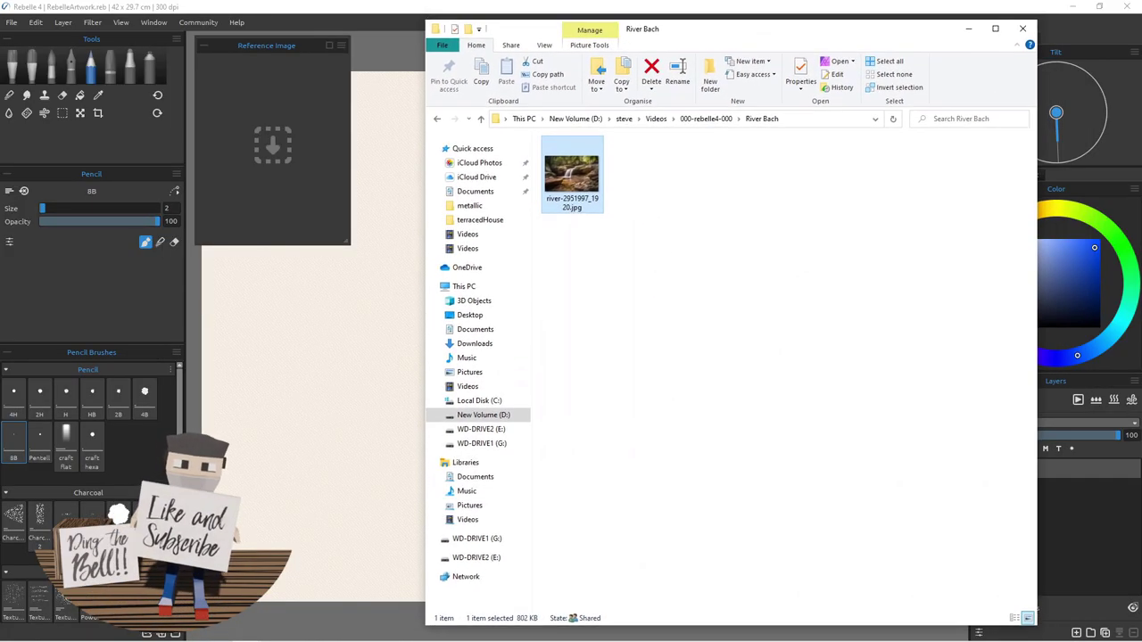
mouse_move(268, 45)
left_mouse_down()
mouse_move(315, 73)
mouse_move(268, 52)
left_mouse_up()
left_click(154, 22)
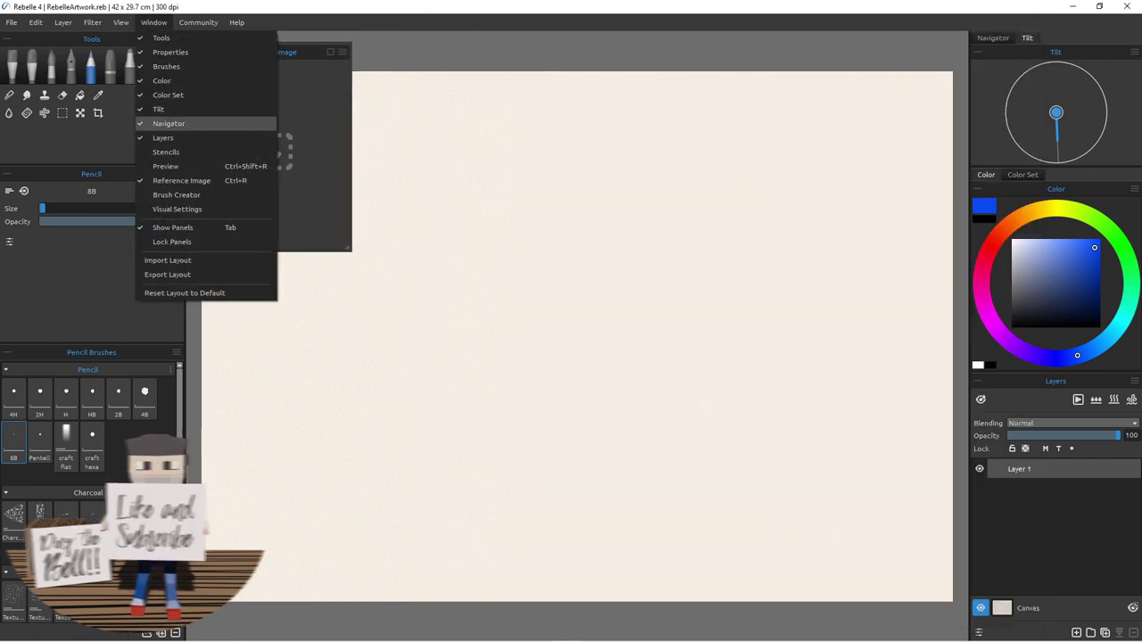
left_click(182, 180)
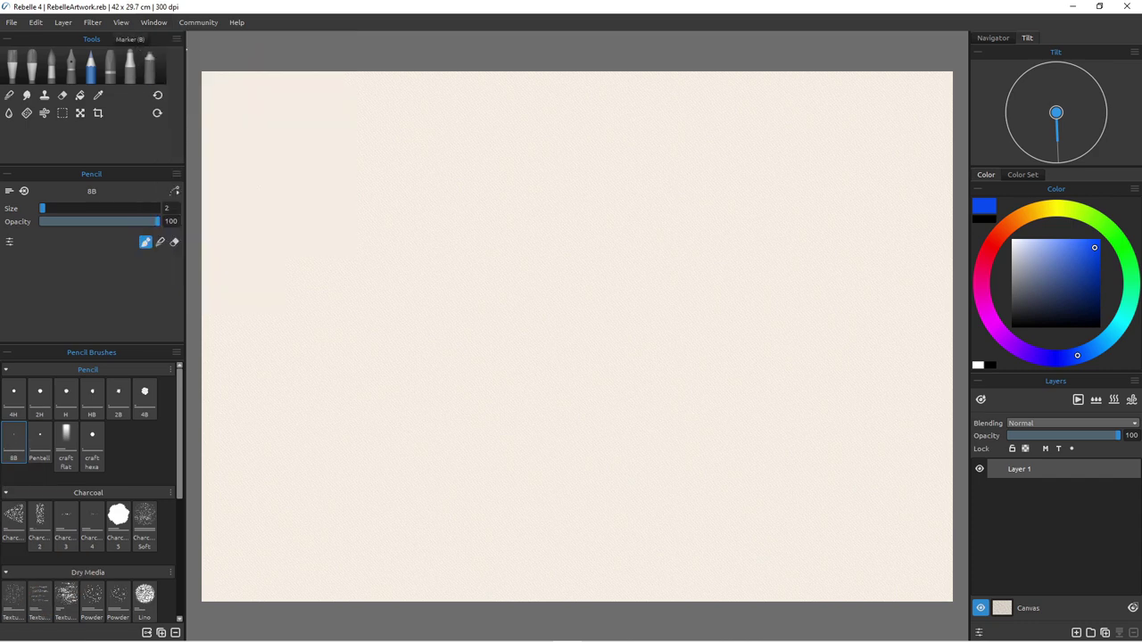
left_click(153, 23)
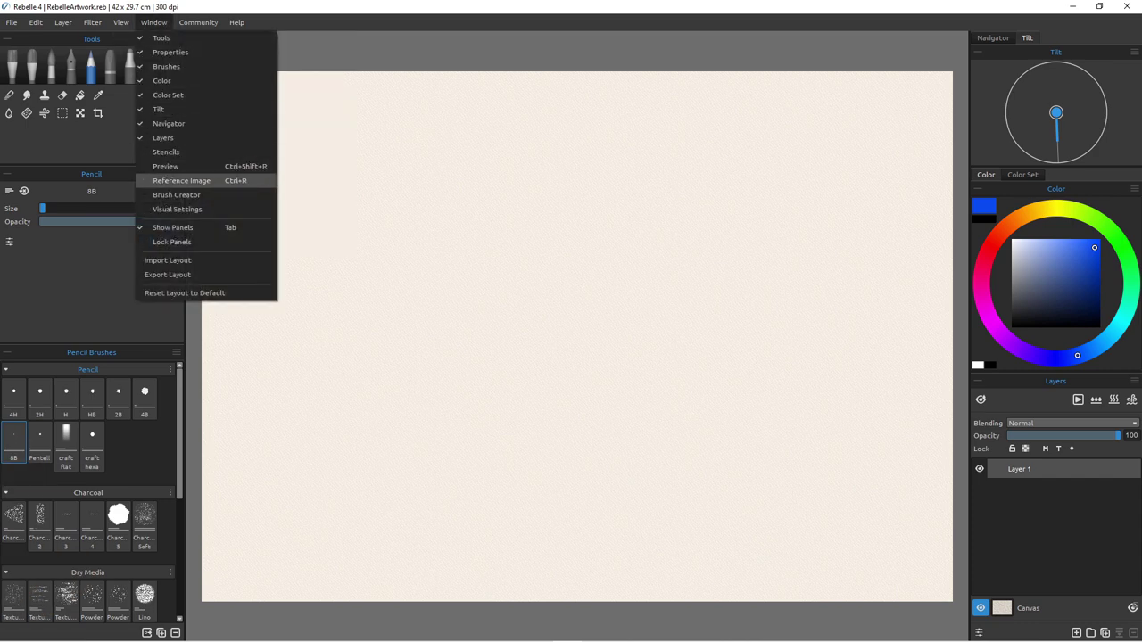
left_click(182, 180)
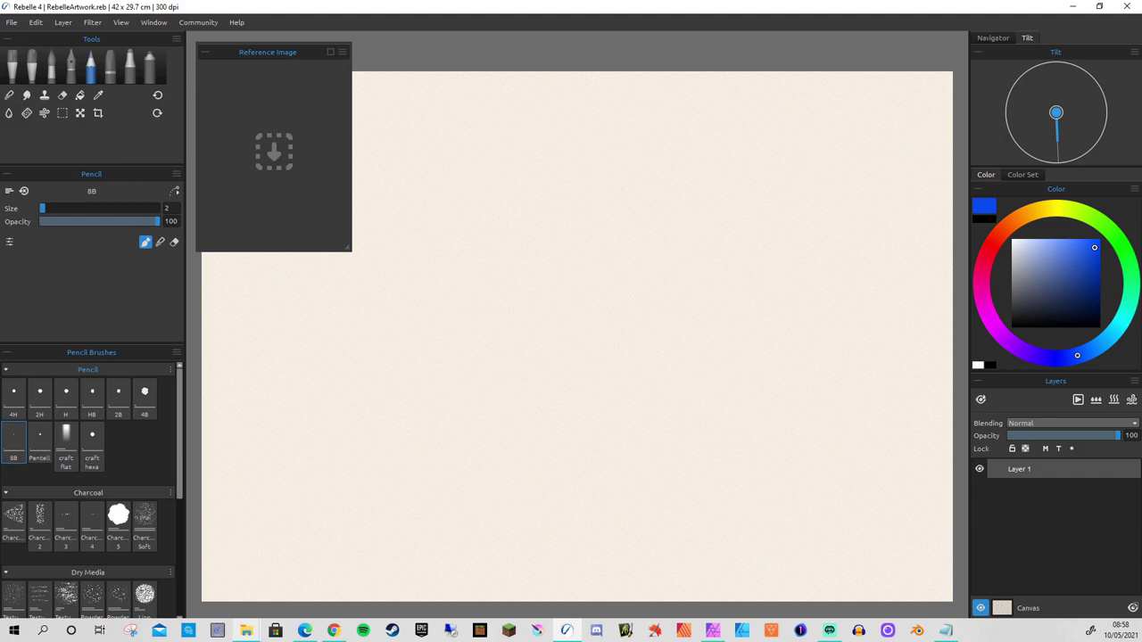
Step: Load river-2951997_1920.jpg from the River Bach folder in File Explorer into the Reference Image panel, and minimize File Explorer
left_click(246, 631)
left_click(207, 579)
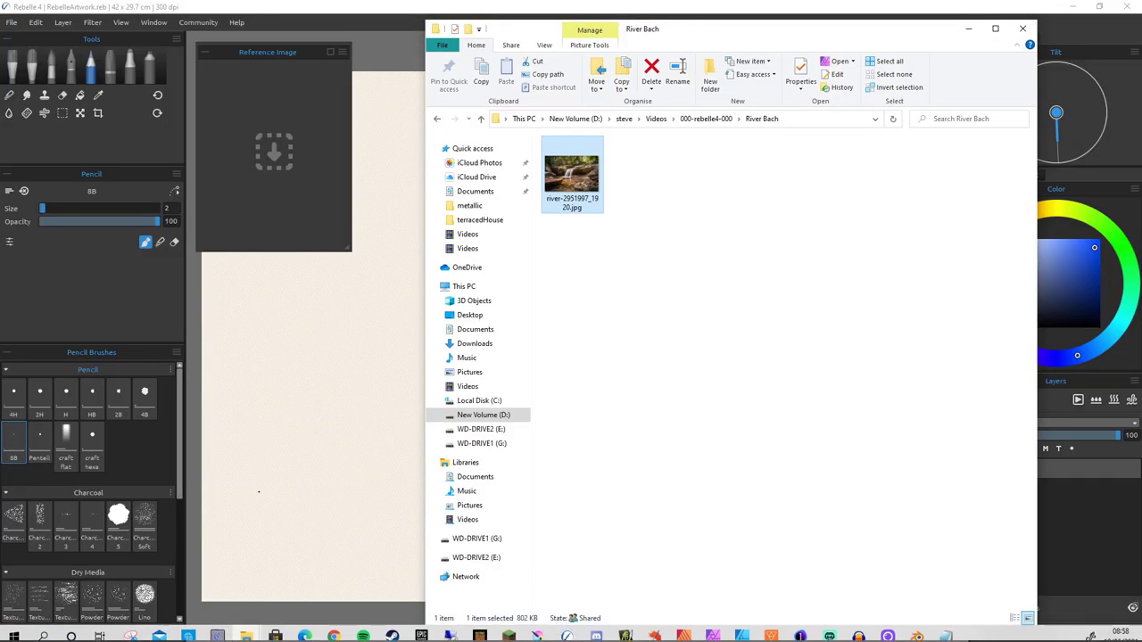
left_click_drag(274, 153, 267, 168)
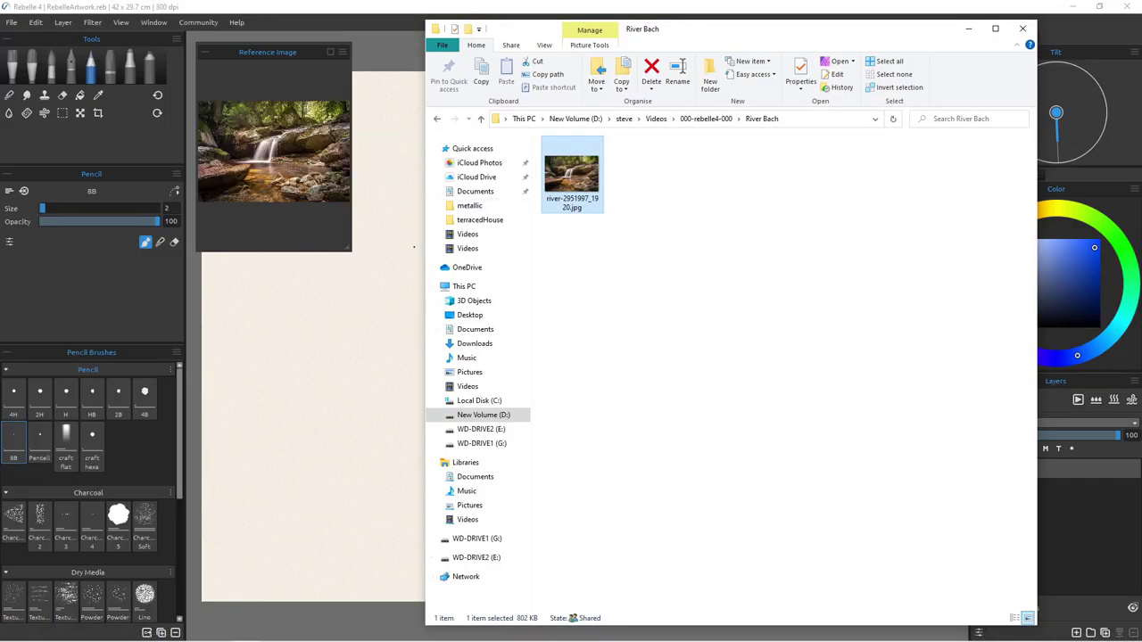
left_click(969, 28)
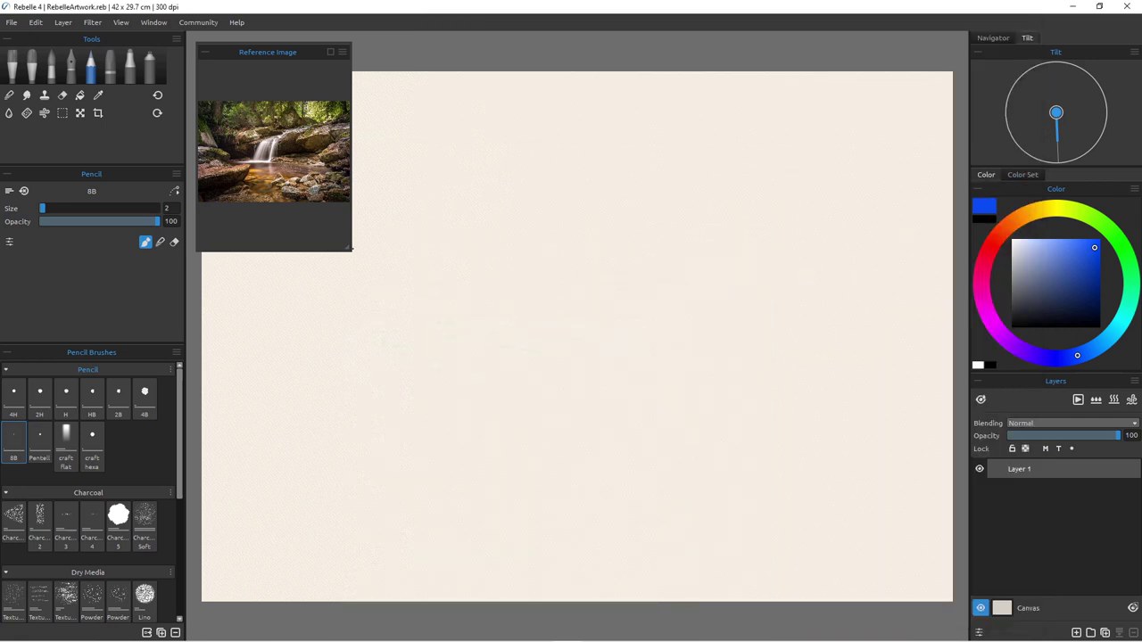
Step: Enlarge the reference image to inspect it, shrink it again and place it over the canvas's upper-right corner
left_click_drag(351, 250, 749, 379)
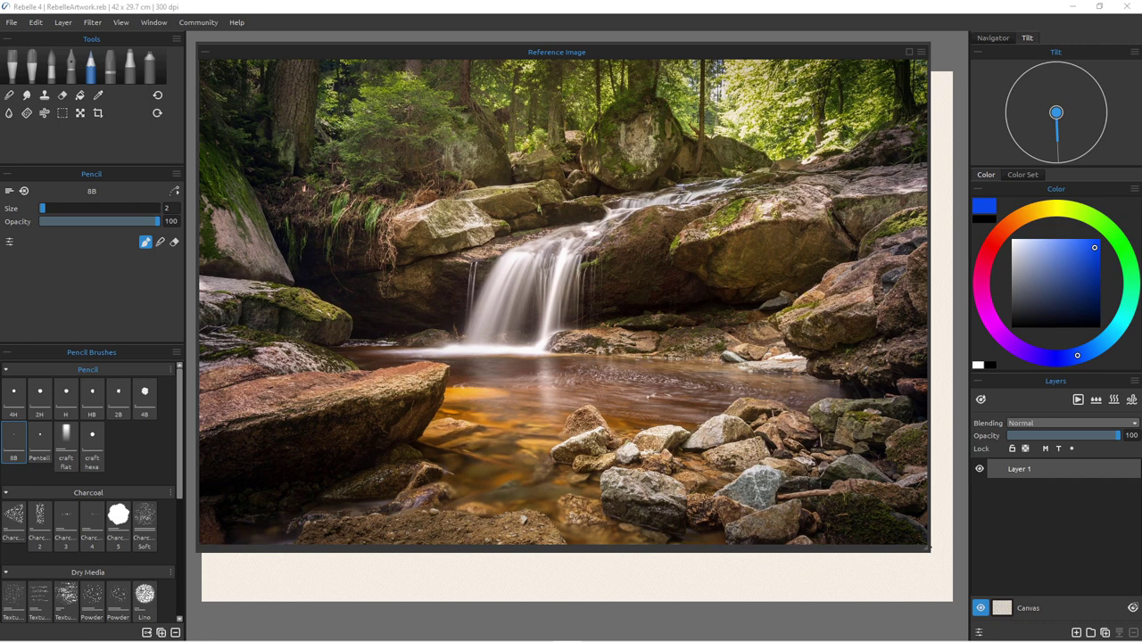
left_click_drag(929, 548, 451, 187)
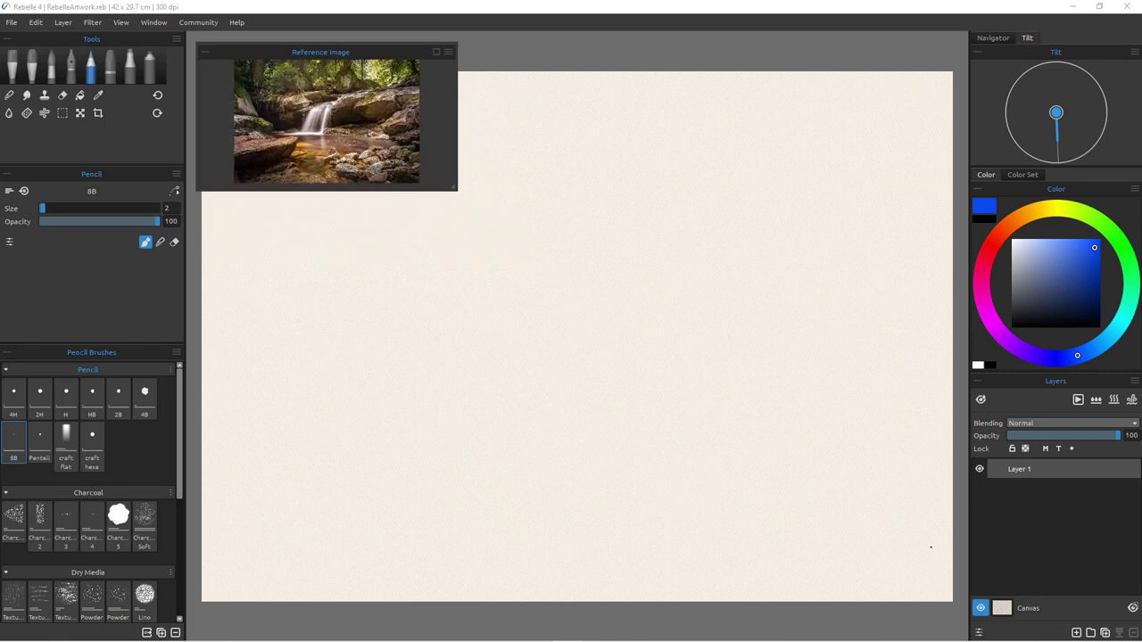
left_click_drag(320, 51, 832, 2)
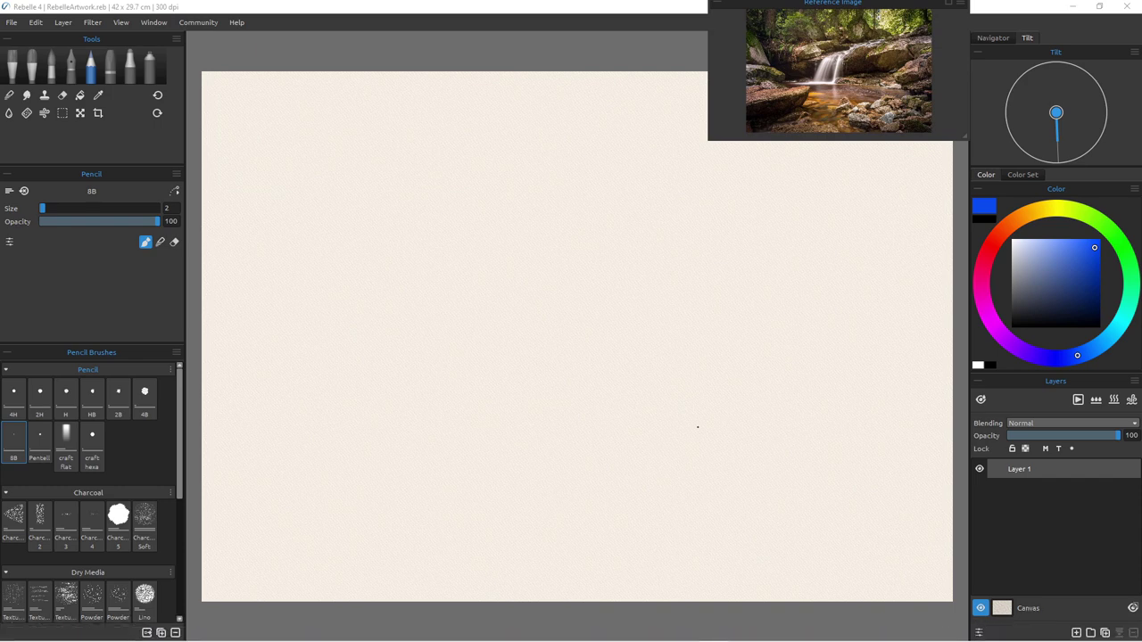
Step: Reduce the 8B pencil's size to 1
left_click(589, 319)
key("[")
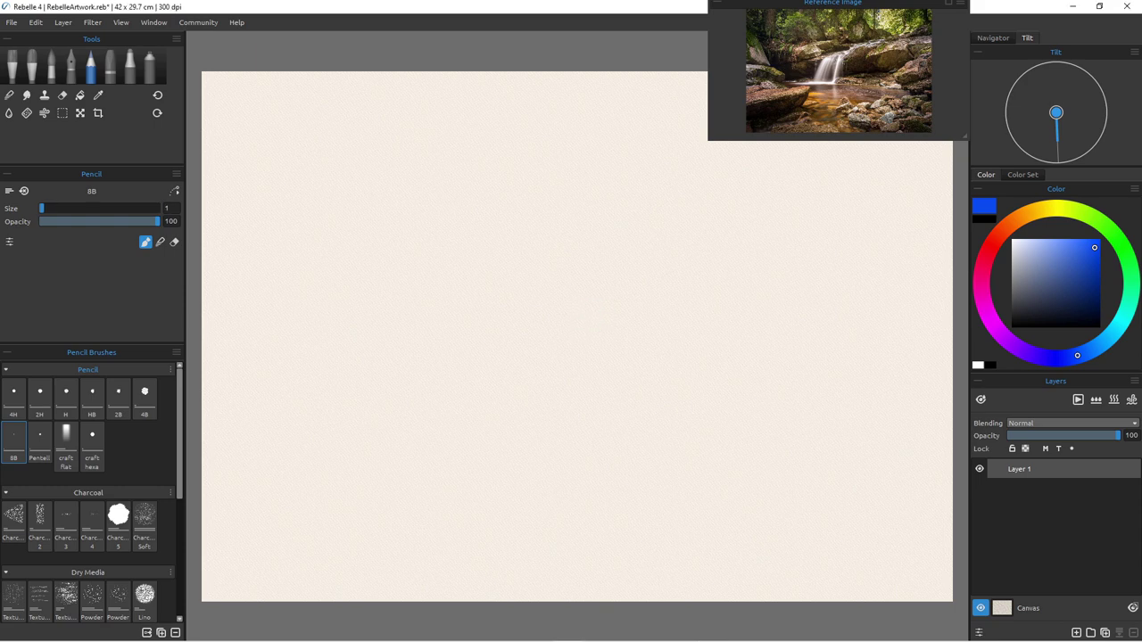
scroll(623, 328, "down", 4)
scroll(623, 328, "up", 3)
left_click_drag(622, 329, 587, 378)
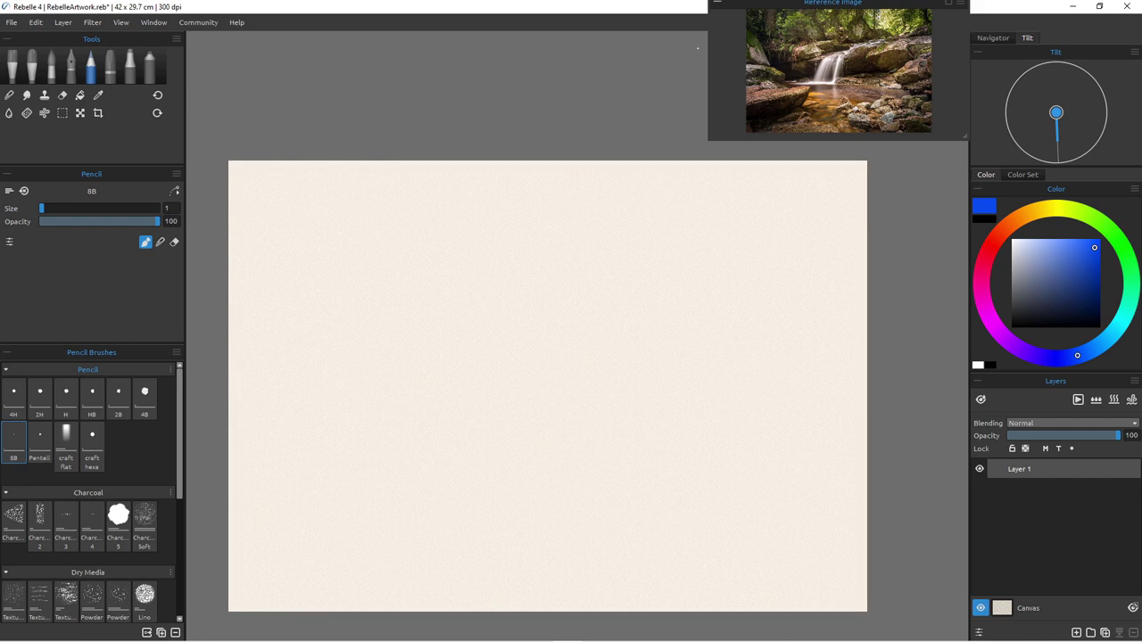
Step: Dock the Reference Image panel together with the Layers panel and keep the reference image in front
left_click_drag(832, 3, 1029, 489)
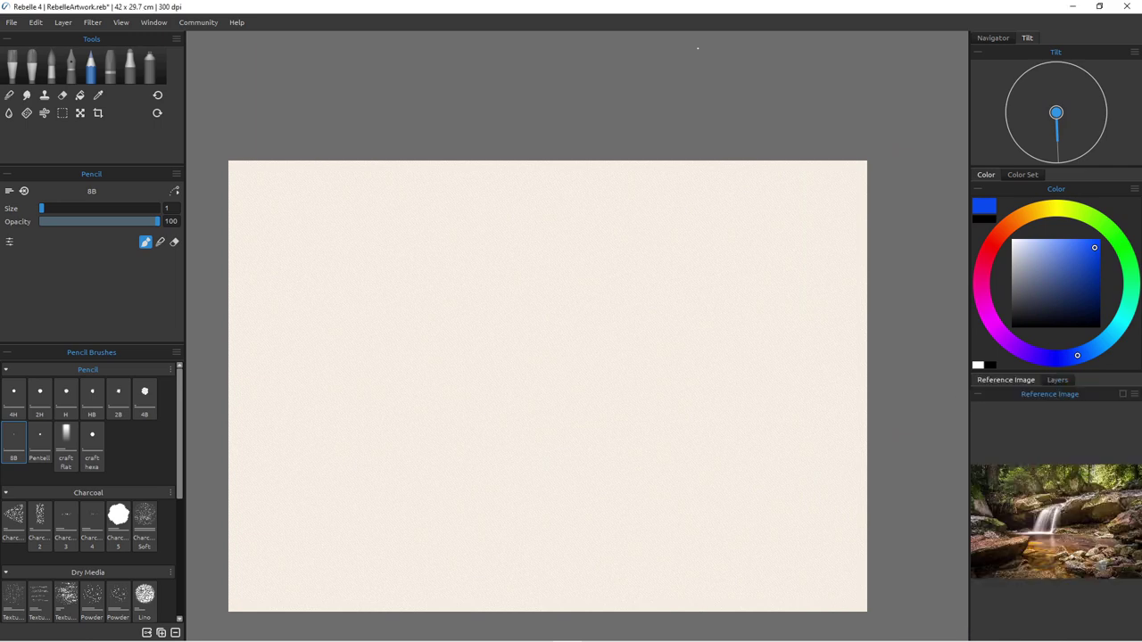
left_click(1057, 380)
left_click(1005, 380)
Step: Choose the Mop brush from the watercolor brushes
scroll(521, 241, "up", 3)
scroll(522, 241, "down", 2)
scroll(521, 241, "up", 1)
left_click_drag(521, 241, 531, 187)
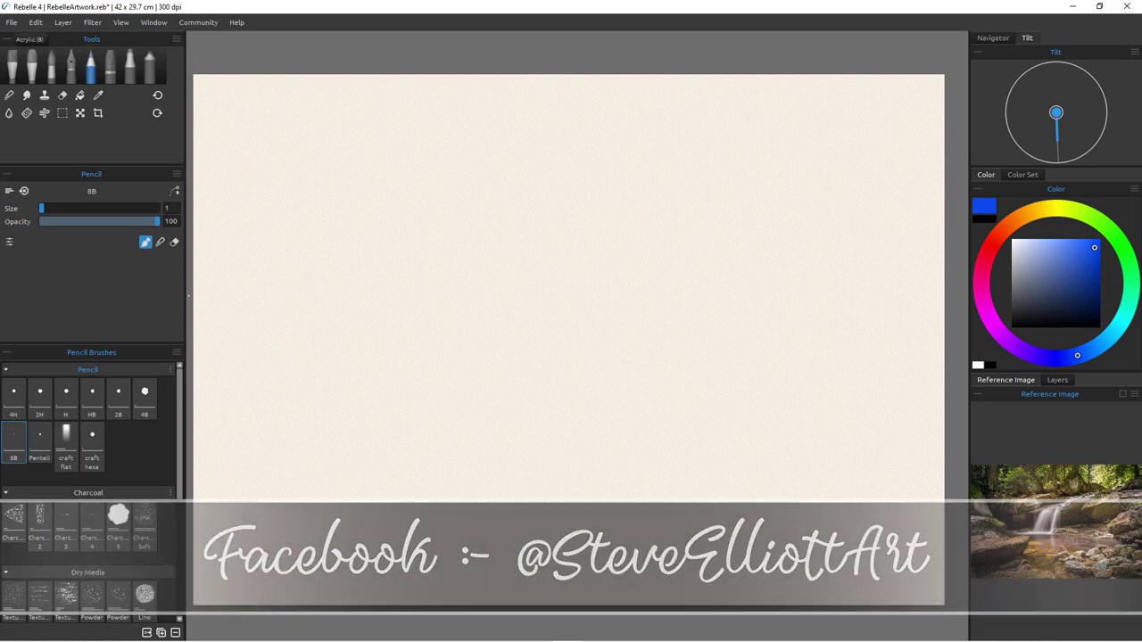
left_click(32, 67)
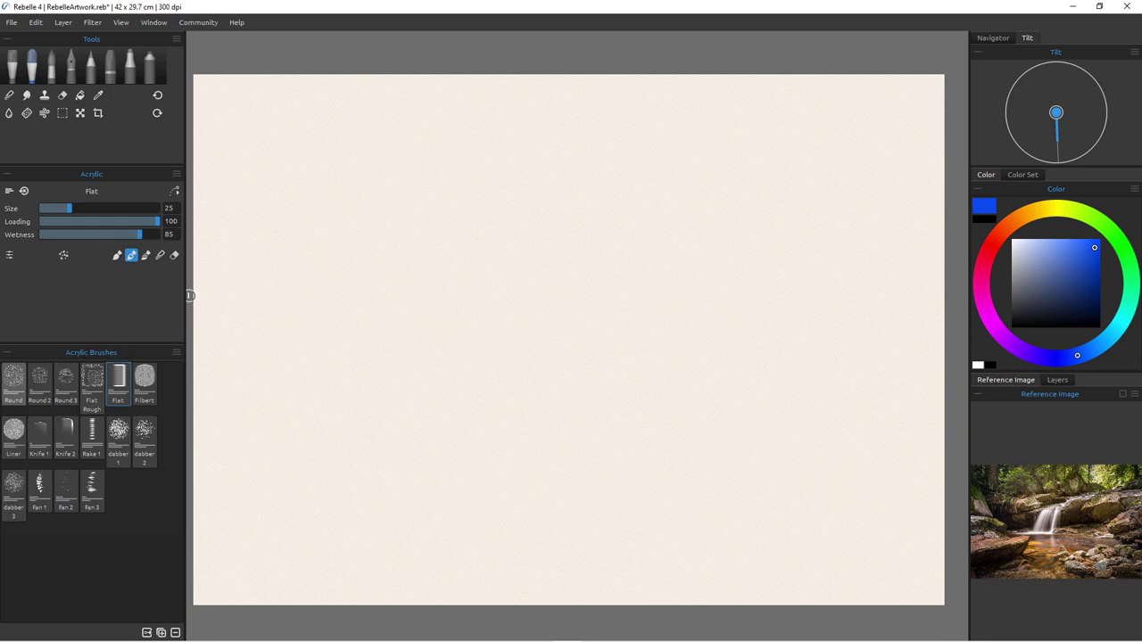
key("w")
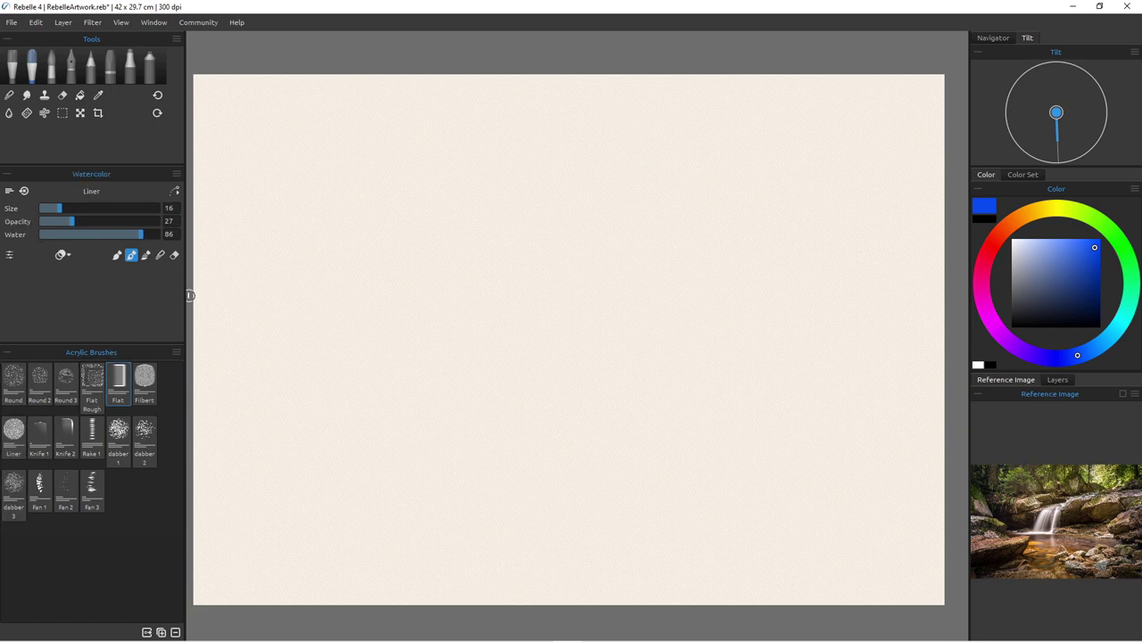
left_click(92, 437)
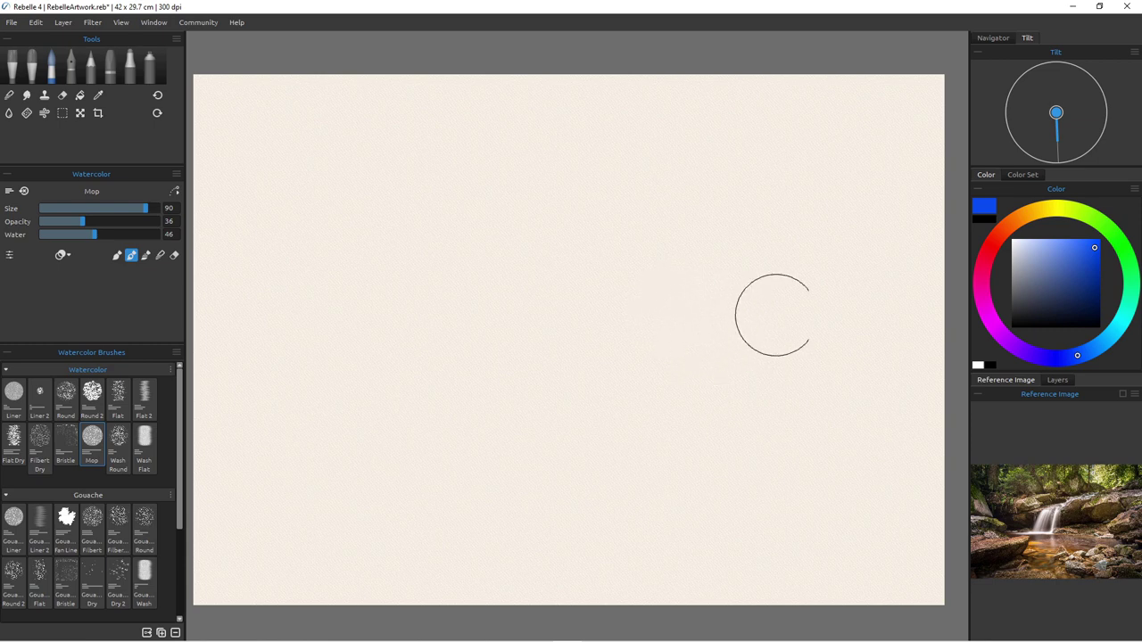
Step: Paint loose bright yellow-green foliage washes across the upper part of the canvas with the Mop brush
left_click(1093, 217)
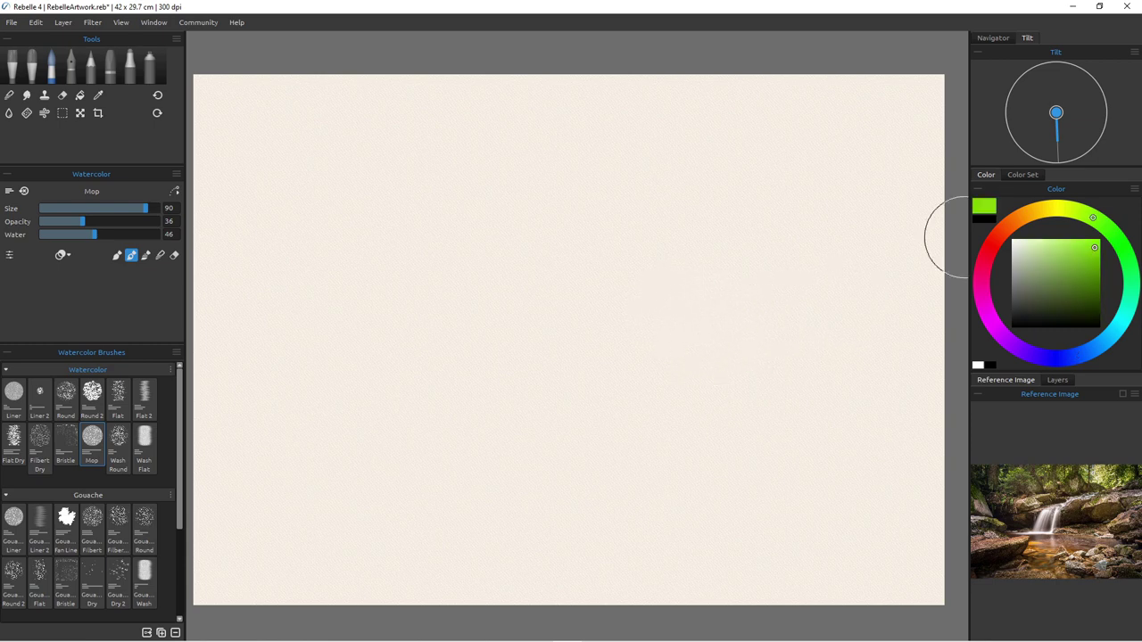
mouse_move(705, 170)
left_mouse_down()
mouse_move(739, 188)
mouse_move(810, 161)
mouse_move(822, 132)
mouse_move(834, 175)
mouse_move(765, 212)
mouse_move(732, 180)
mouse_move(752, 140)
left_mouse_up()
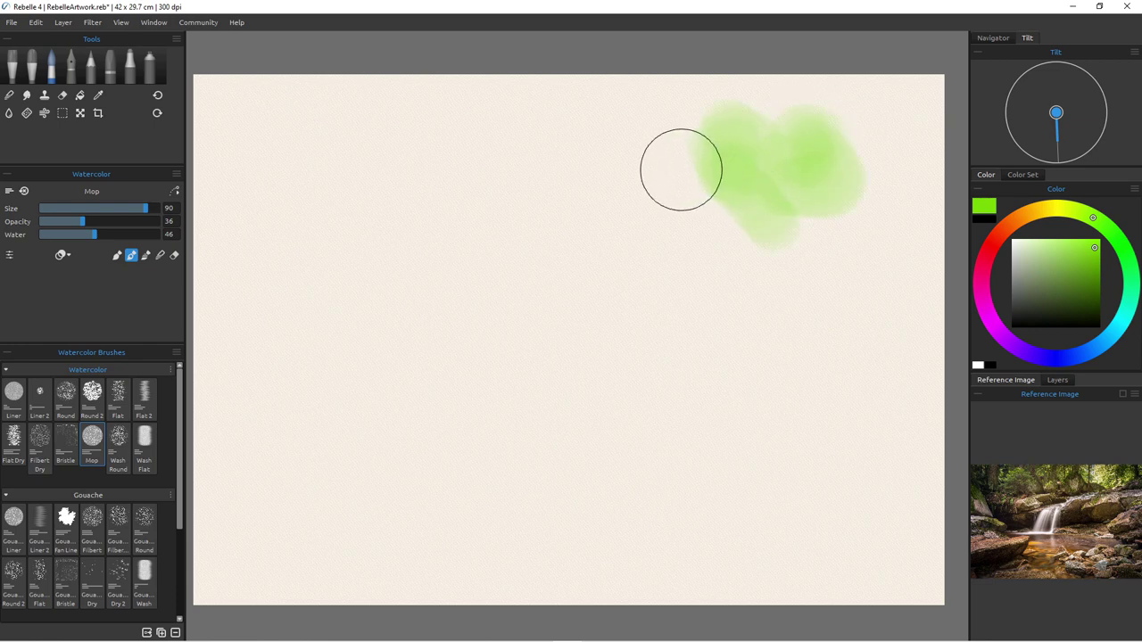
left_click_drag(635, 171, 615, 160)
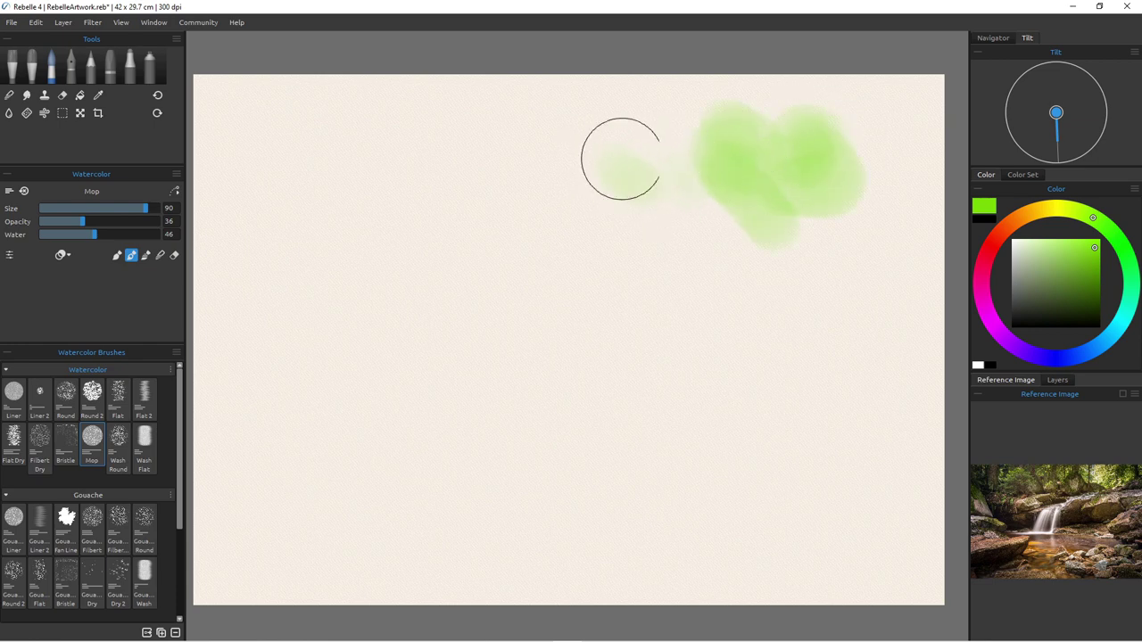
mouse_move(697, 159)
left_mouse_down()
mouse_move(692, 261)
mouse_move(707, 230)
mouse_move(645, 202)
mouse_move(668, 228)
mouse_move(650, 131)
left_mouse_up()
mouse_move(567, 135)
left_mouse_down()
mouse_move(520, 140)
mouse_move(522, 165)
left_mouse_up()
left_click_drag(541, 214, 550, 232)
mouse_move(366, 136)
left_mouse_down()
mouse_move(451, 168)
mouse_move(480, 202)
mouse_move(395, 208)
mouse_move(308, 233)
mouse_move(424, 182)
mouse_move(461, 144)
mouse_move(557, 158)
mouse_move(564, 136)
mouse_move(556, 192)
mouse_move(572, 217)
mouse_move(565, 172)
left_mouse_up()
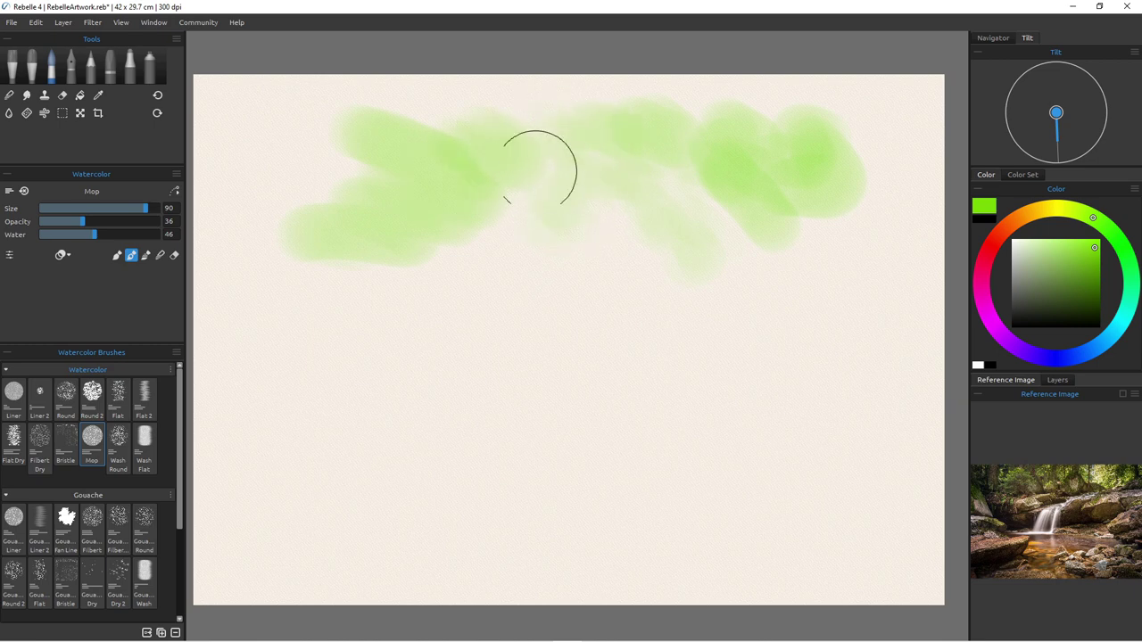
mouse_move(248, 119)
left_mouse_down()
mouse_move(280, 141)
mouse_move(280, 181)
left_mouse_up()
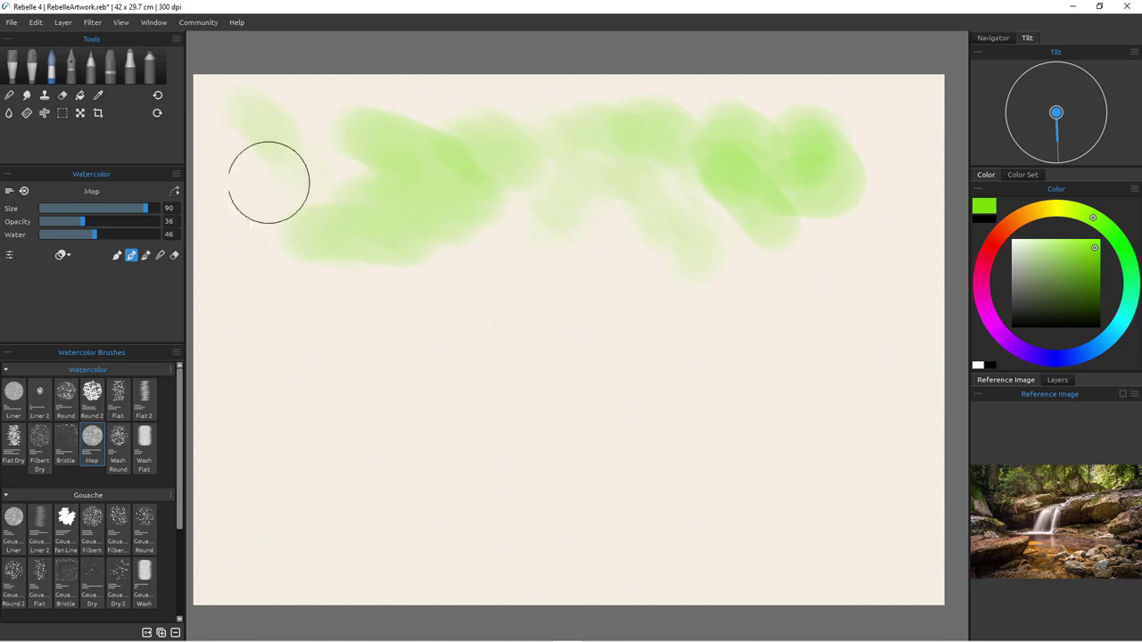
mouse_move(294, 267)
left_mouse_down()
mouse_move(431, 258)
mouse_move(440, 234)
mouse_move(464, 237)
left_mouse_up()
mouse_move(565, 283)
left_mouse_down()
mouse_move(578, 265)
mouse_move(564, 248)
left_mouse_up()
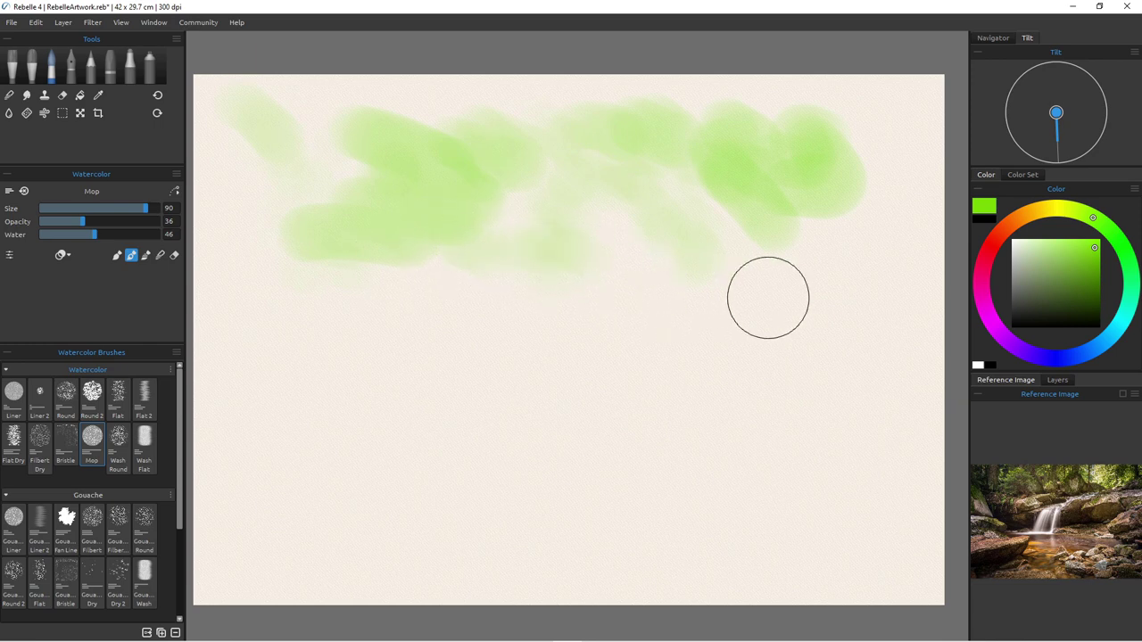
Step: Add soft muted light-blue watercolor patches between and beneath the green foliage washes
left_click(1062, 359)
left_click_drag(1062, 359, 1101, 344)
left_click_drag(1041, 248, 1054, 256)
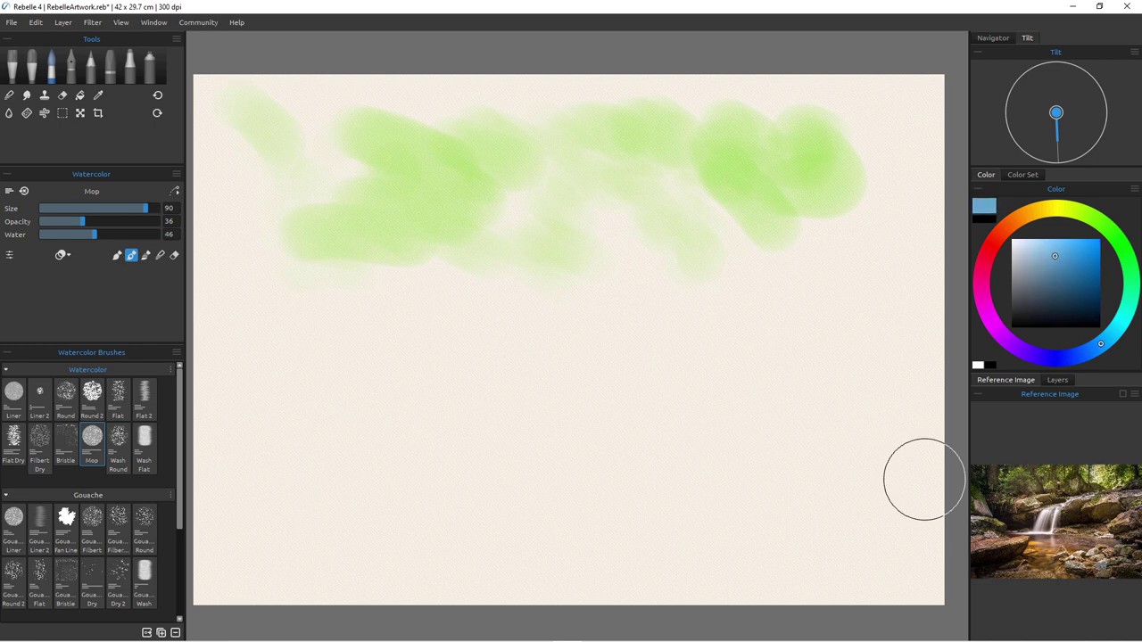
mouse_move(669, 183)
left_mouse_down()
mouse_move(740, 247)
mouse_move(698, 191)
mouse_move(787, 227)
mouse_move(879, 226)
left_mouse_up()
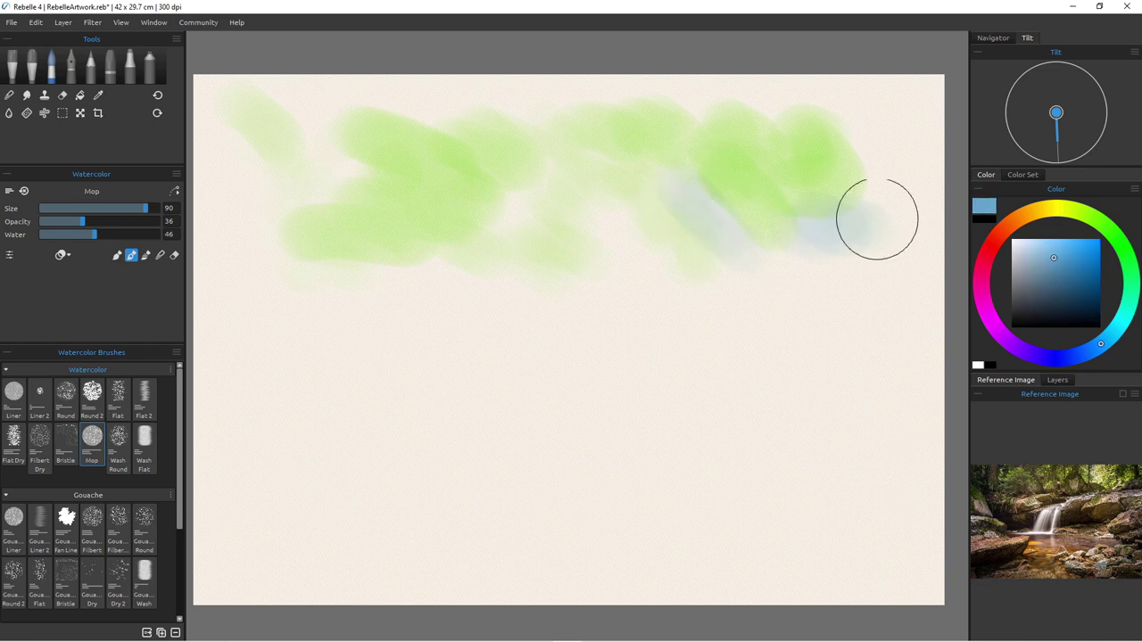
left_click_drag(627, 216, 617, 234)
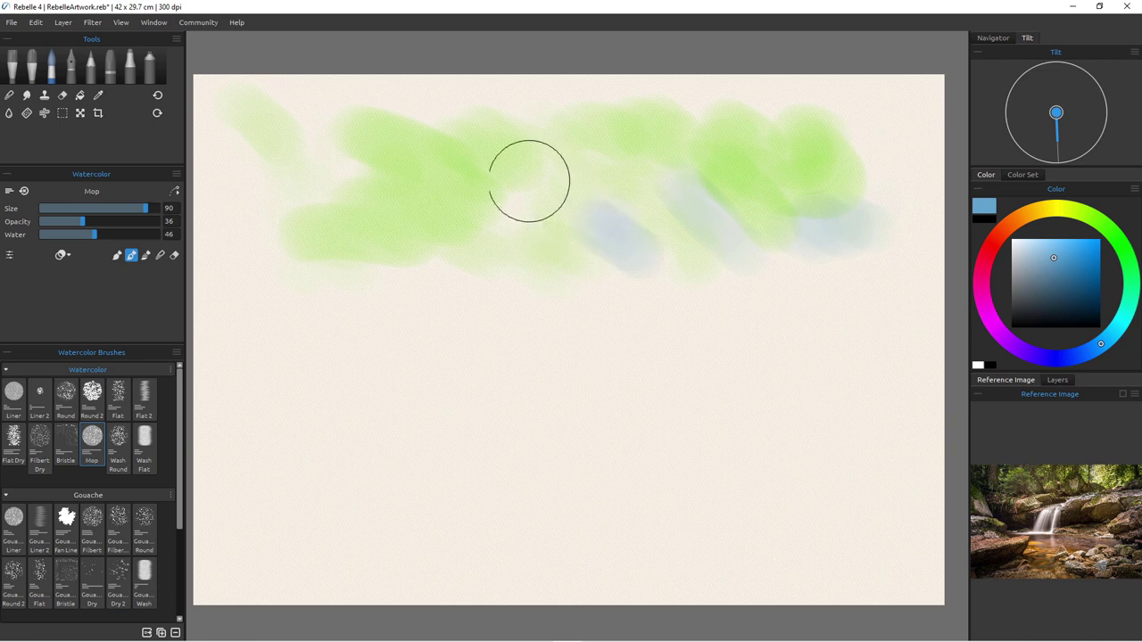
left_click_drag(516, 194, 526, 201)
left_click_drag(587, 162, 599, 152)
left_click_drag(343, 172, 331, 149)
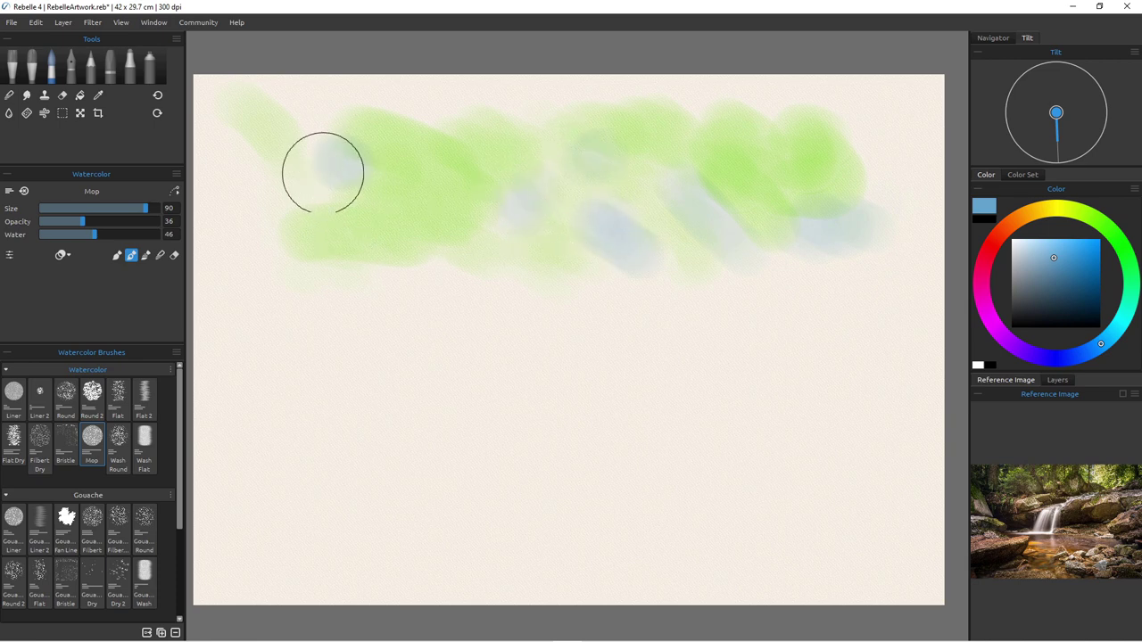
mouse_move(351, 199)
left_mouse_down()
mouse_move(279, 167)
mouse_move(328, 150)
mouse_move(297, 122)
mouse_move(286, 194)
left_mouse_up()
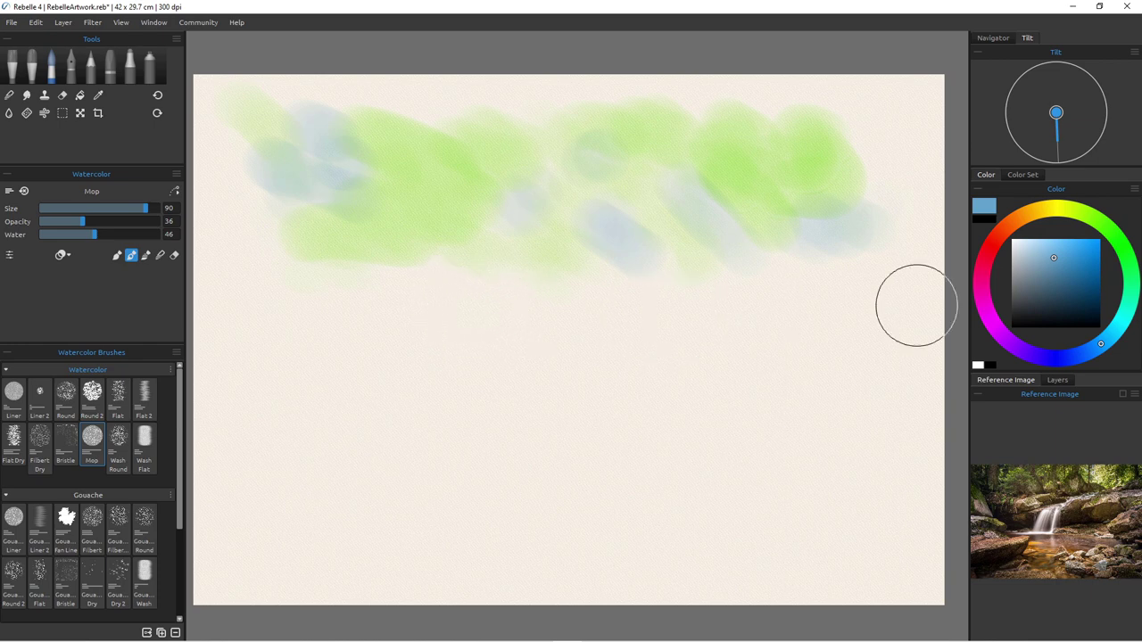
Step: Choose a pale tan and paint loose rock washes across the middle and lower-left of the canvas with the Mop brush
left_click(1056, 208)
left_click(1048, 253)
left_click(1047, 526)
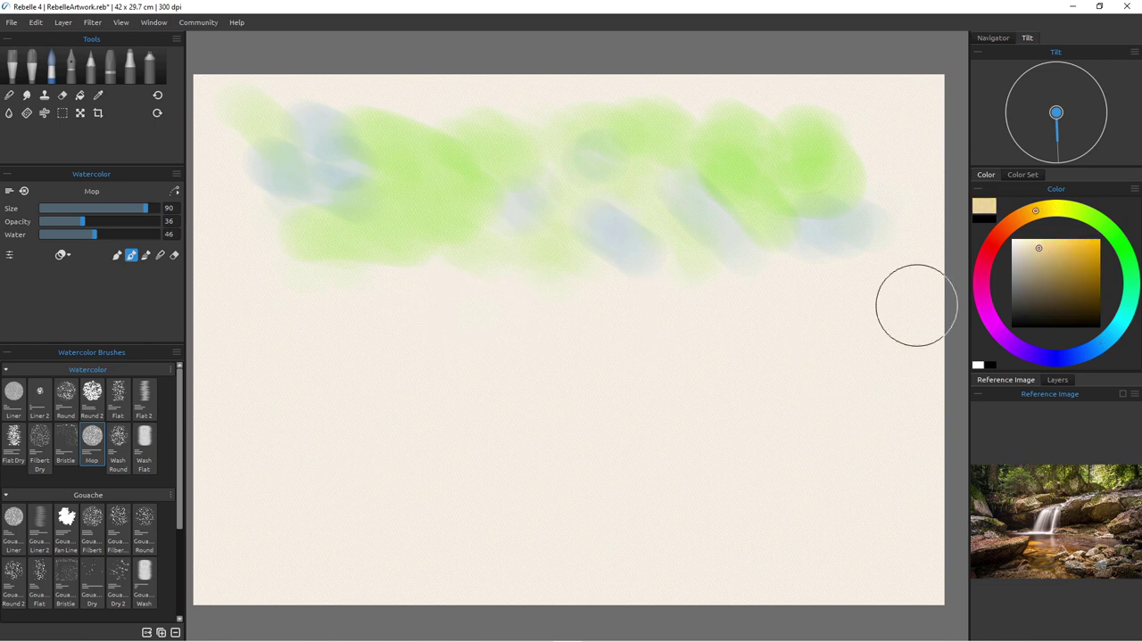
mouse_move(746, 273)
left_mouse_down()
mouse_move(857, 280)
mouse_move(789, 308)
mouse_move(736, 303)
mouse_move(730, 338)
mouse_move(698, 339)
mouse_move(724, 361)
mouse_move(706, 381)
mouse_move(747, 360)
mouse_move(814, 356)
mouse_move(883, 317)
mouse_move(677, 330)
mouse_move(685, 296)
mouse_move(676, 429)
mouse_move(710, 468)
mouse_move(666, 381)
mouse_move(690, 372)
mouse_move(632, 444)
mouse_move(530, 432)
mouse_move(565, 373)
mouse_move(513, 458)
mouse_move(589, 368)
mouse_move(535, 446)
left_mouse_up()
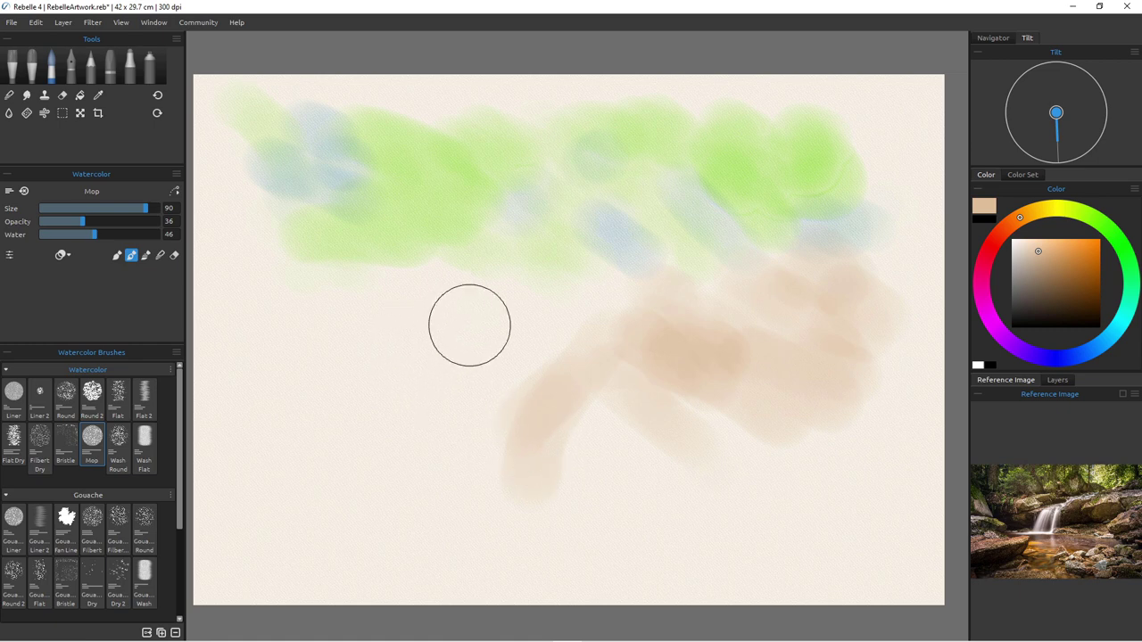
mouse_move(523, 313)
left_mouse_down()
mouse_move(472, 340)
mouse_move(409, 442)
mouse_move(446, 375)
mouse_move(378, 433)
left_mouse_up()
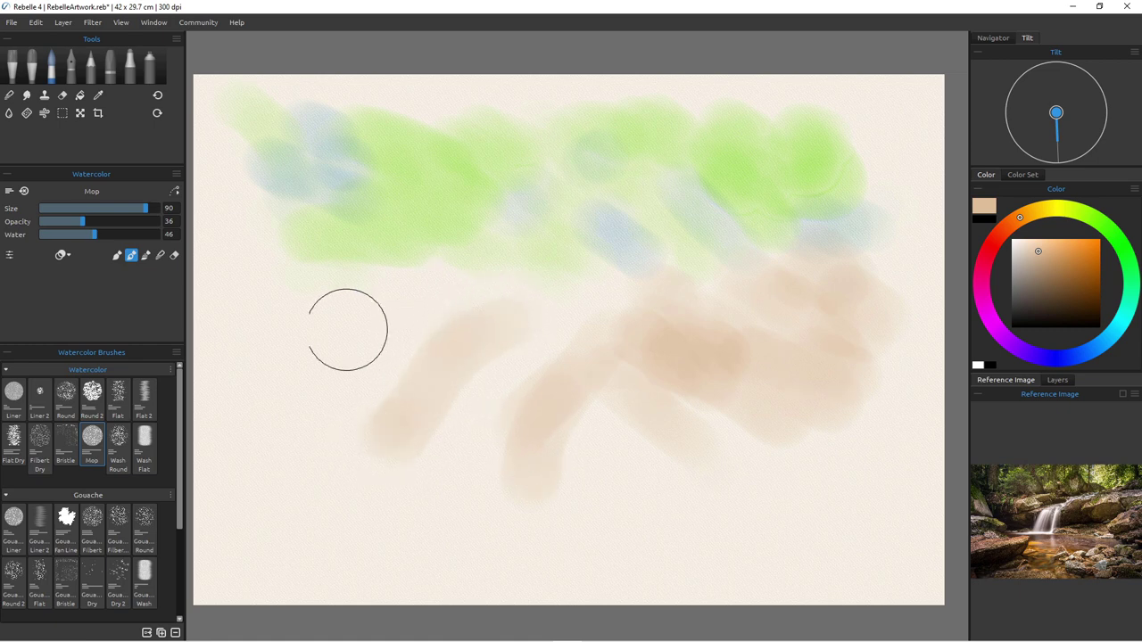
mouse_move(383, 295)
left_mouse_down()
mouse_move(455, 318)
mouse_move(438, 285)
mouse_move(552, 287)
left_mouse_up()
mouse_move(303, 309)
left_mouse_down()
mouse_move(404, 370)
mouse_move(433, 320)
mouse_move(339, 311)
left_mouse_up()
mouse_move(251, 246)
left_mouse_down()
mouse_move(354, 378)
mouse_move(259, 393)
mouse_move(291, 423)
mouse_move(412, 468)
mouse_move(227, 542)
left_mouse_up()
mouse_move(363, 438)
left_mouse_down()
mouse_move(400, 464)
mouse_move(287, 535)
mouse_move(410, 485)
mouse_move(364, 546)
mouse_move(435, 493)
left_mouse_up()
Step: Choose a muted brick red and paint wash strokes along the lower-left rocks and bottom centre of the canvas
left_click(987, 253)
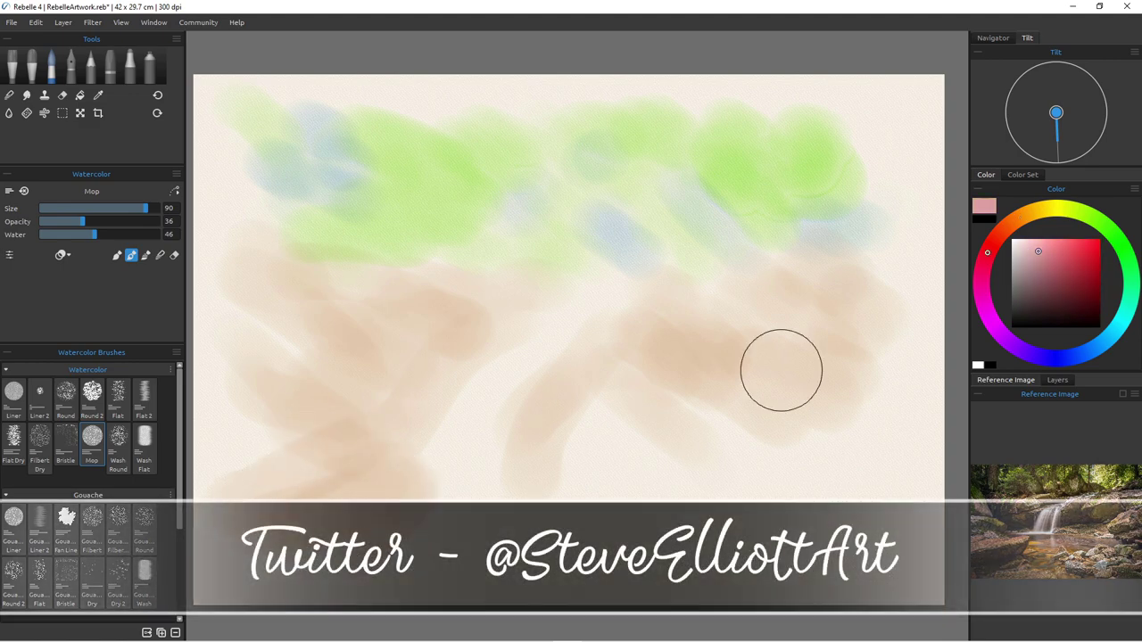
left_click_drag(987, 252, 998, 236)
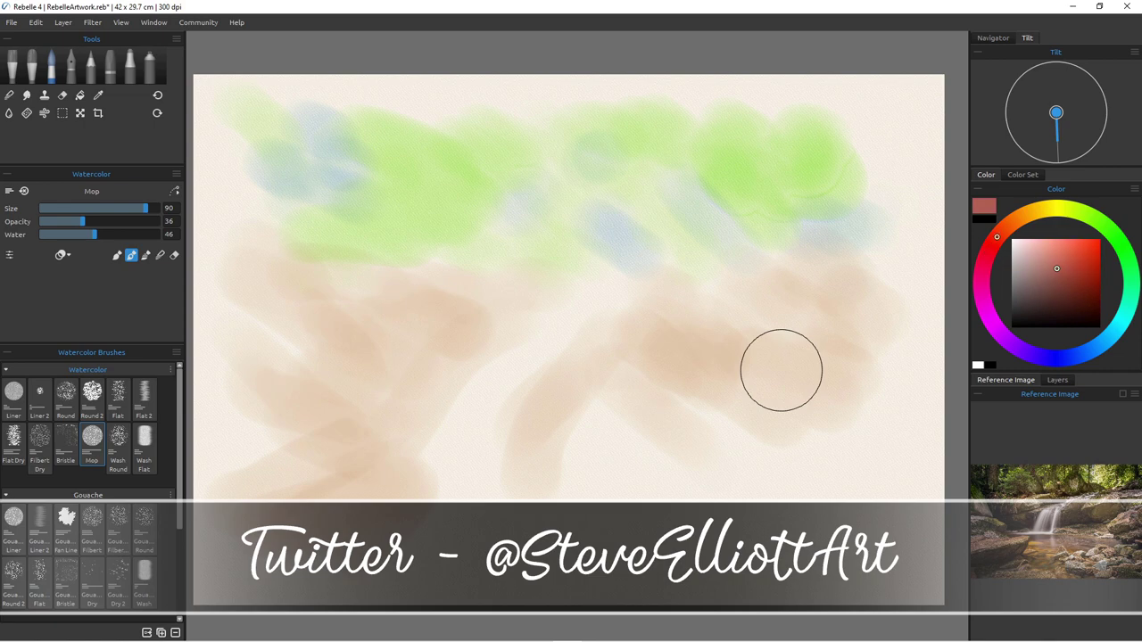
mouse_move(410, 495)
left_mouse_down()
mouse_move(266, 546)
mouse_move(432, 500)
mouse_move(405, 539)
mouse_move(481, 541)
mouse_move(437, 533)
mouse_move(472, 553)
mouse_move(528, 492)
left_mouse_up()
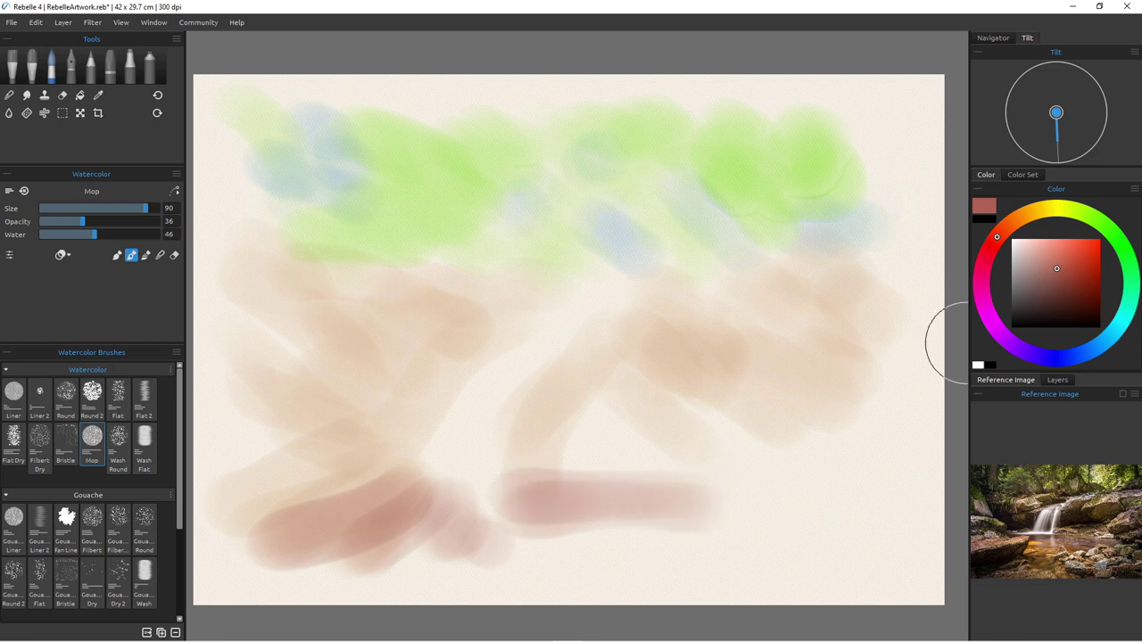
Step: Paint warm orange washes across the river pool and over the lower-right rocks
left_click(1017, 218)
mouse_move(551, 514)
left_mouse_down()
mouse_move(620, 507)
mouse_move(478, 521)
mouse_move(642, 504)
mouse_move(662, 515)
mouse_move(599, 528)
left_mouse_up()
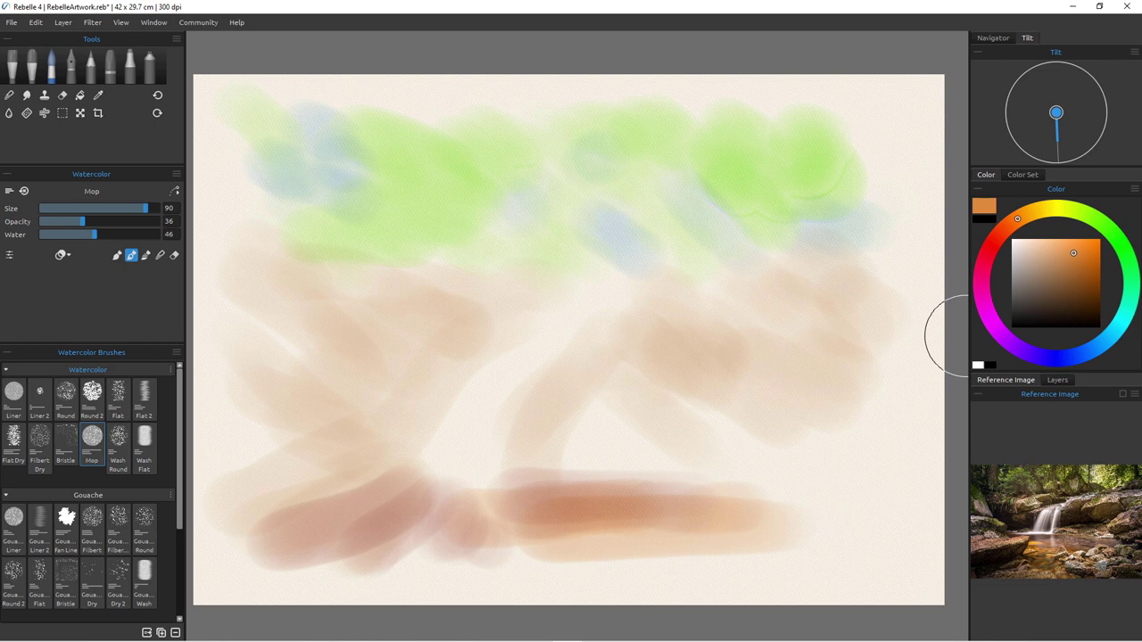
mouse_move(450, 487)
left_mouse_down()
mouse_move(657, 486)
mouse_move(639, 502)
mouse_move(691, 490)
mouse_move(625, 477)
mouse_move(798, 478)
left_mouse_up()
mouse_move(765, 514)
left_mouse_down()
mouse_move(835, 516)
mouse_move(785, 474)
mouse_move(856, 441)
mouse_move(891, 448)
mouse_move(815, 420)
mouse_move(885, 481)
mouse_move(822, 440)
mouse_move(822, 467)
mouse_move(830, 454)
mouse_move(817, 465)
mouse_move(794, 431)
mouse_move(830, 424)
left_mouse_up()
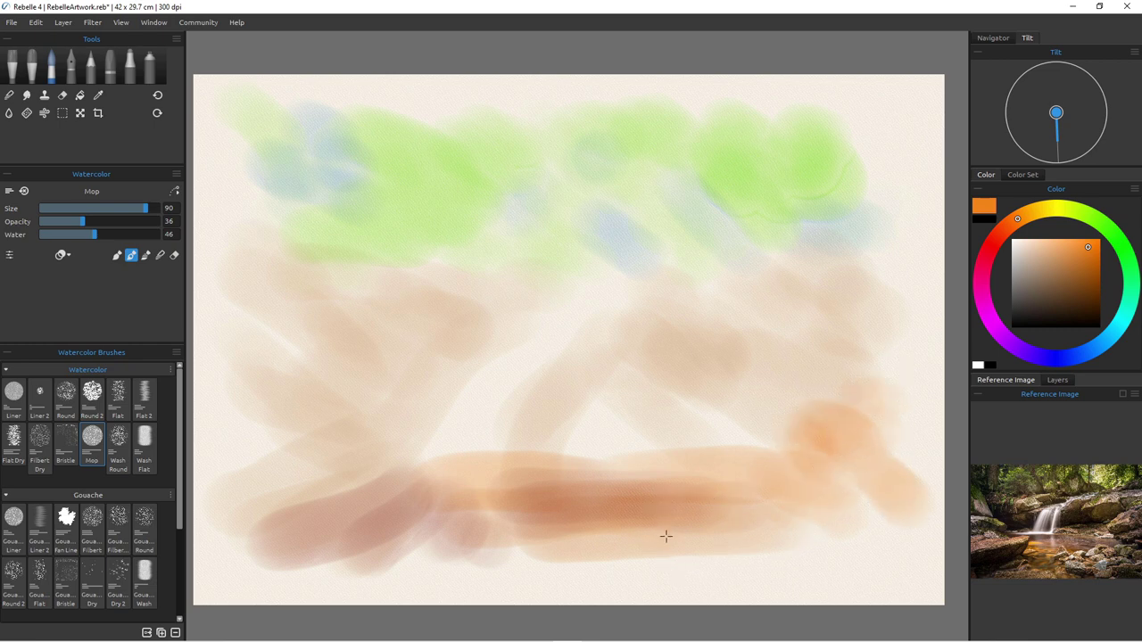
mouse_move(696, 401)
left_mouse_down()
mouse_move(803, 478)
mouse_move(817, 509)
left_mouse_up()
Step: Choose a dark muted red and paint a broad horizontal shadow band along the upper part of the pool
left_click(989, 247)
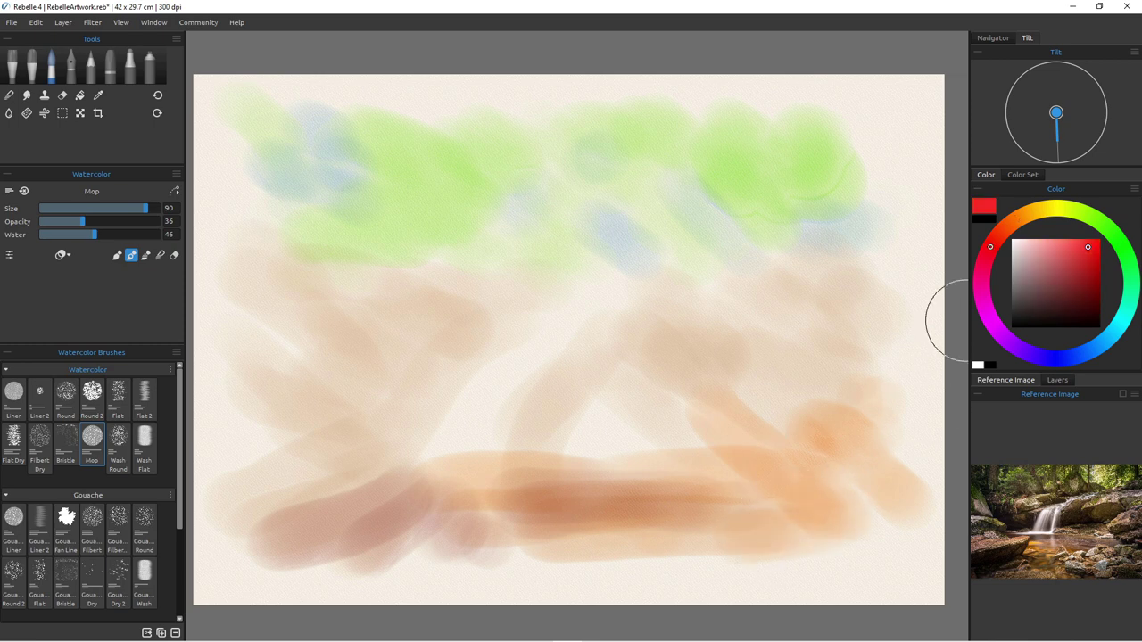
left_click(1056, 282)
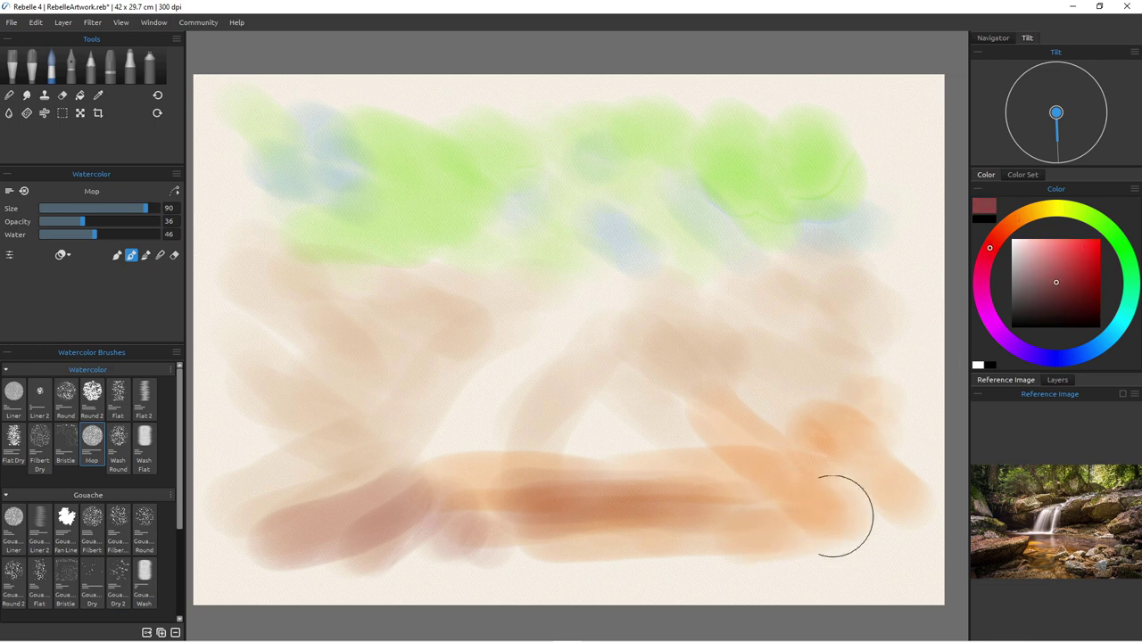
mouse_move(788, 467)
left_mouse_down()
mouse_move(747, 454)
mouse_move(600, 482)
mouse_move(712, 480)
mouse_move(565, 510)
left_mouse_up()
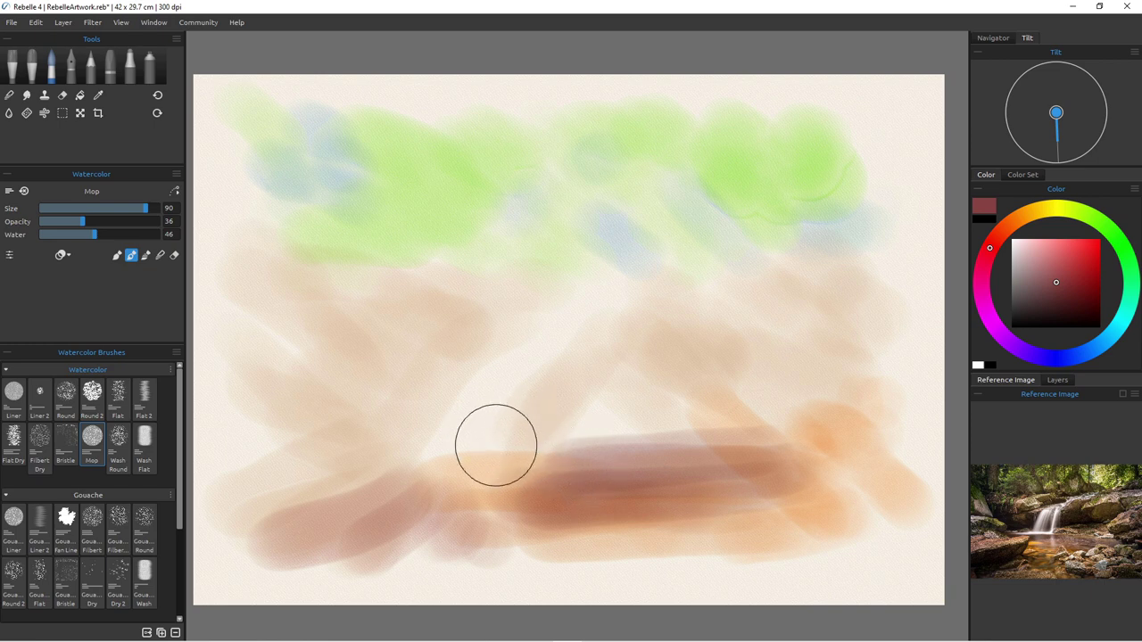
left_click_drag(605, 449, 360, 456)
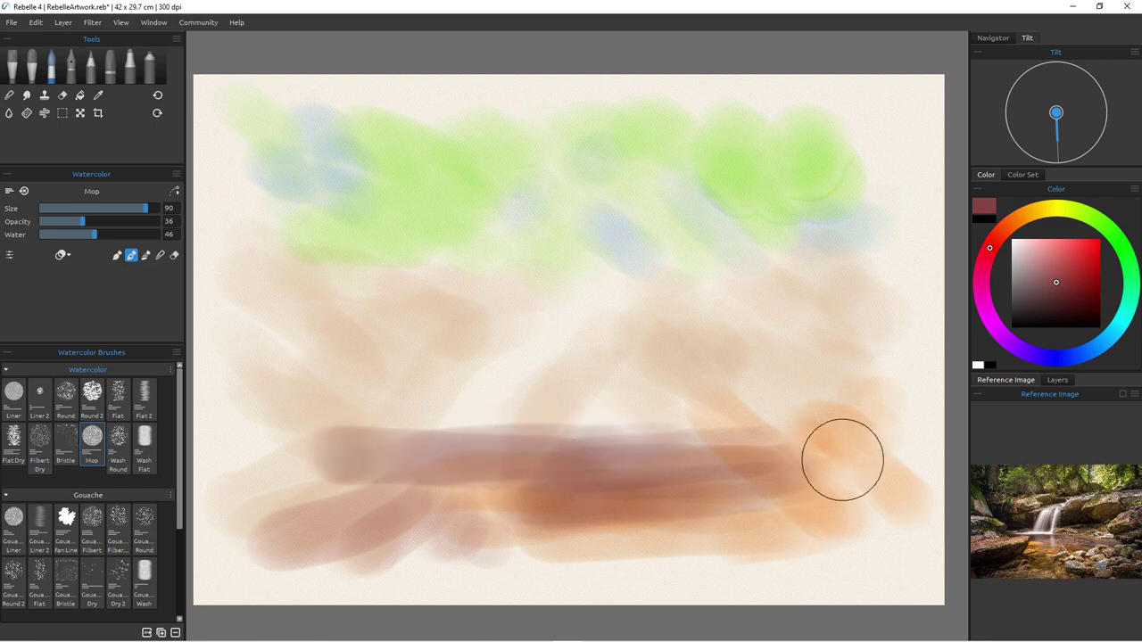
Step: Erase a strip along the upper edge of the dark red band with the Square Hard eraser
key("e")
mouse_move(381, 431)
left_mouse_down()
mouse_move(773, 428)
mouse_move(522, 449)
left_mouse_up()
key("b")
key("e")
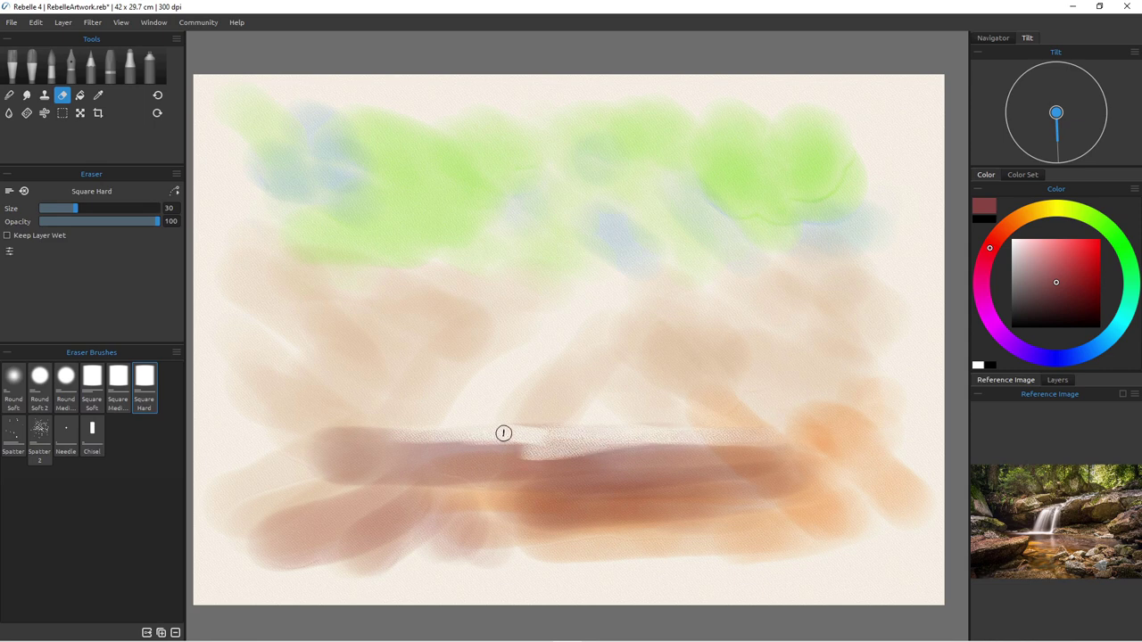
key("e")
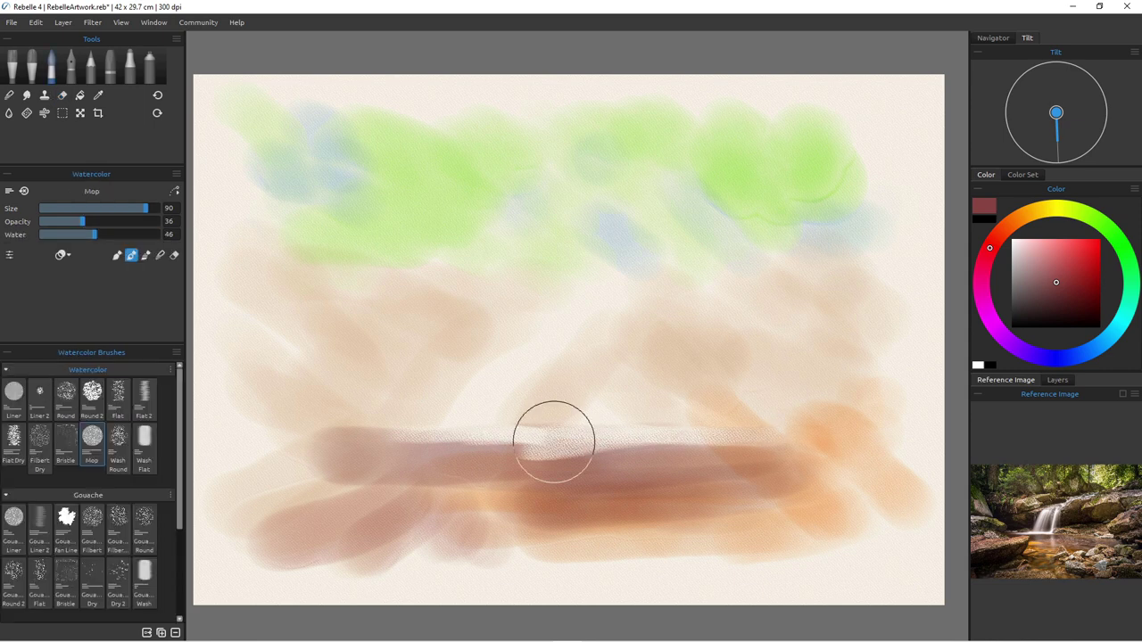
Step: Erase curved diagonal streaks through the tan wash down to the dark band to form the light waterfall
key("e")
left_click_drag(670, 357, 648, 382)
mouse_move(687, 340)
left_mouse_down()
mouse_move(656, 364)
mouse_move(641, 415)
left_mouse_up()
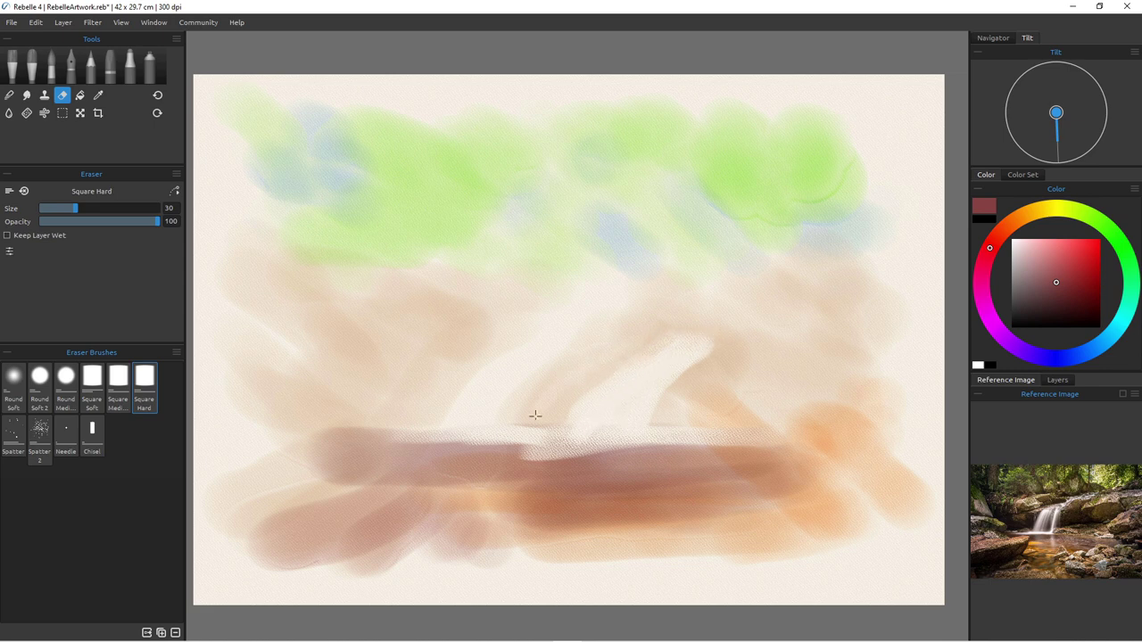
left_click_drag(631, 349, 554, 438)
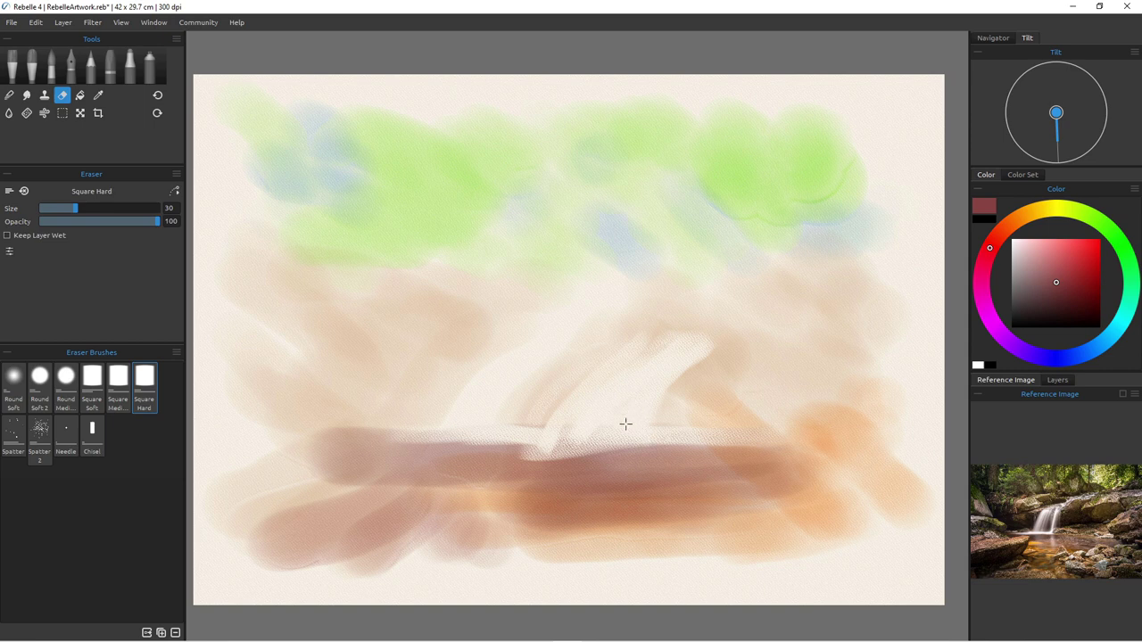
Step: Darken the red shadow band under the waterfall with the Mop brush and erase along its upper edge again
key("b")
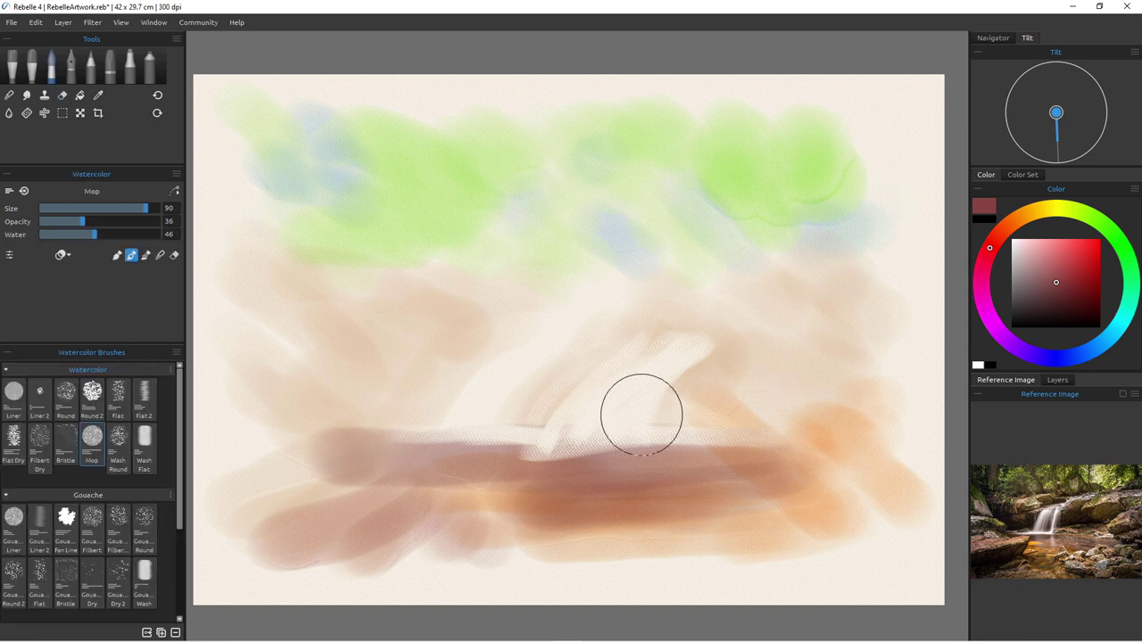
left_click_drag(588, 452, 652, 454)
mouse_move(581, 465)
left_mouse_down()
mouse_move(715, 467)
mouse_move(331, 453)
left_mouse_up()
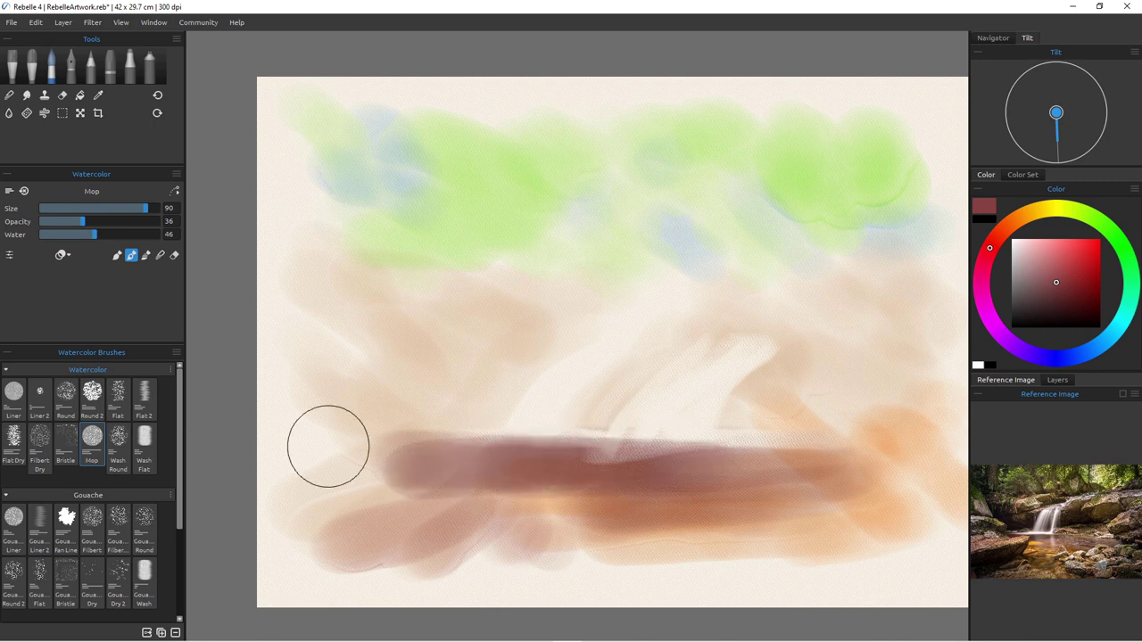
key("e")
left_click_drag(726, 437, 530, 434)
key("b")
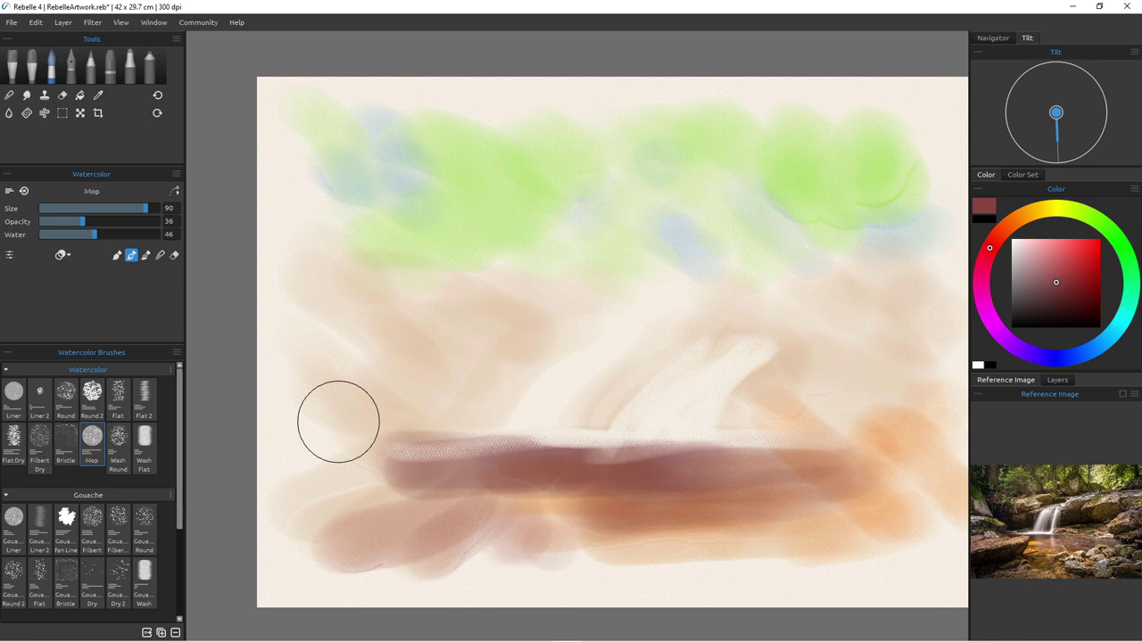
Step: Try an orange stroke in the pool and a mid-green stroke on the left bank after sampling the tan wash
key("i")
left_click(503, 357)
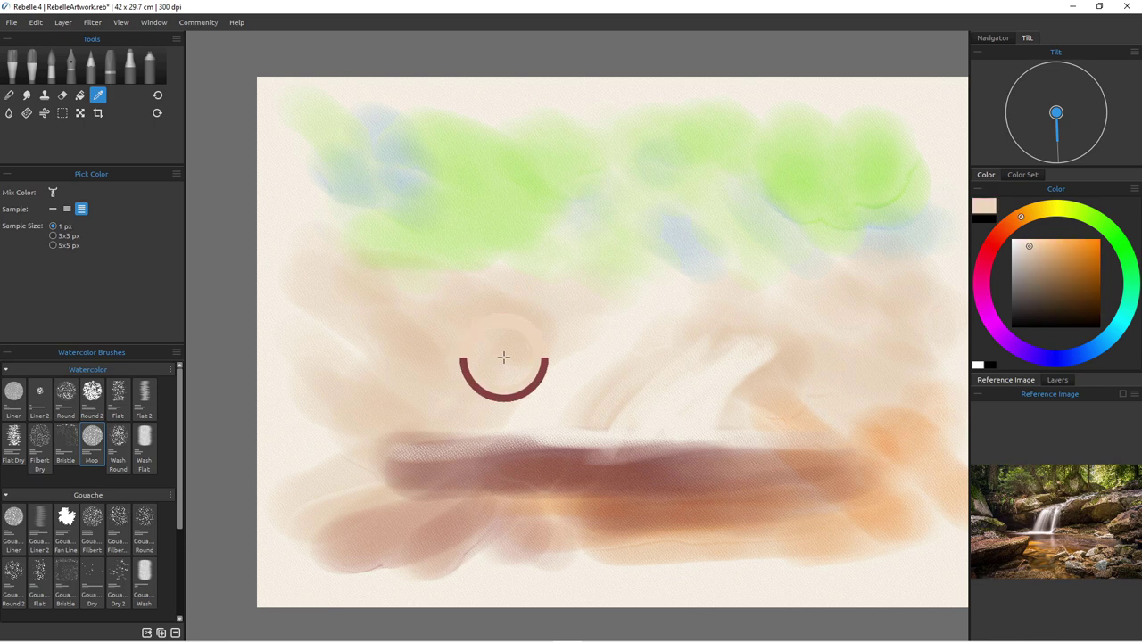
key("b")
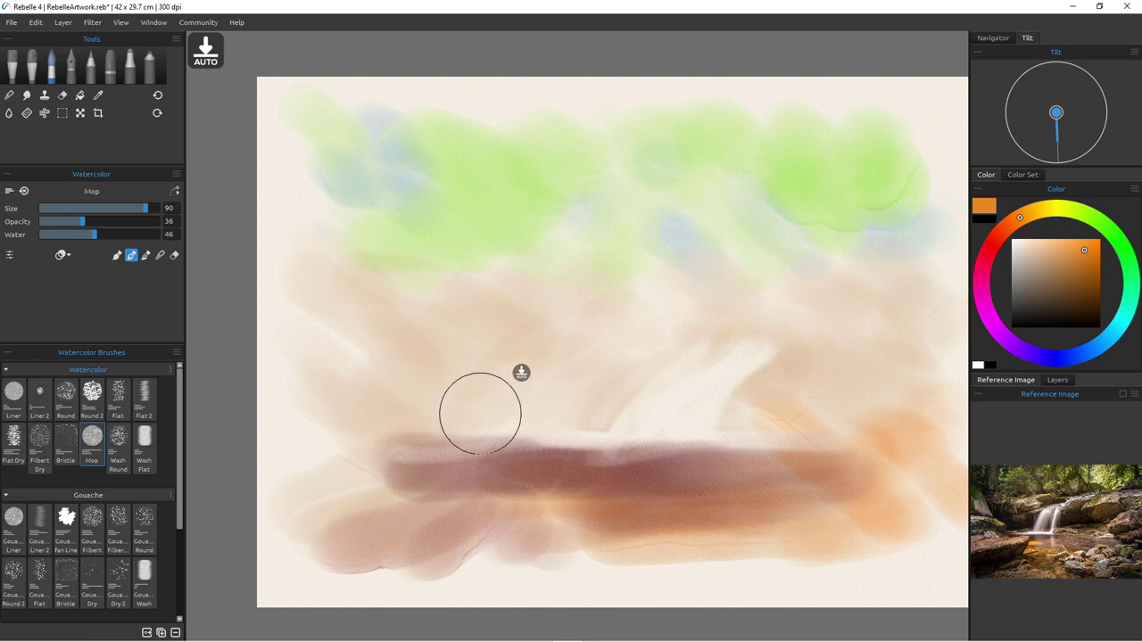
left_click_drag(516, 516, 659, 522)
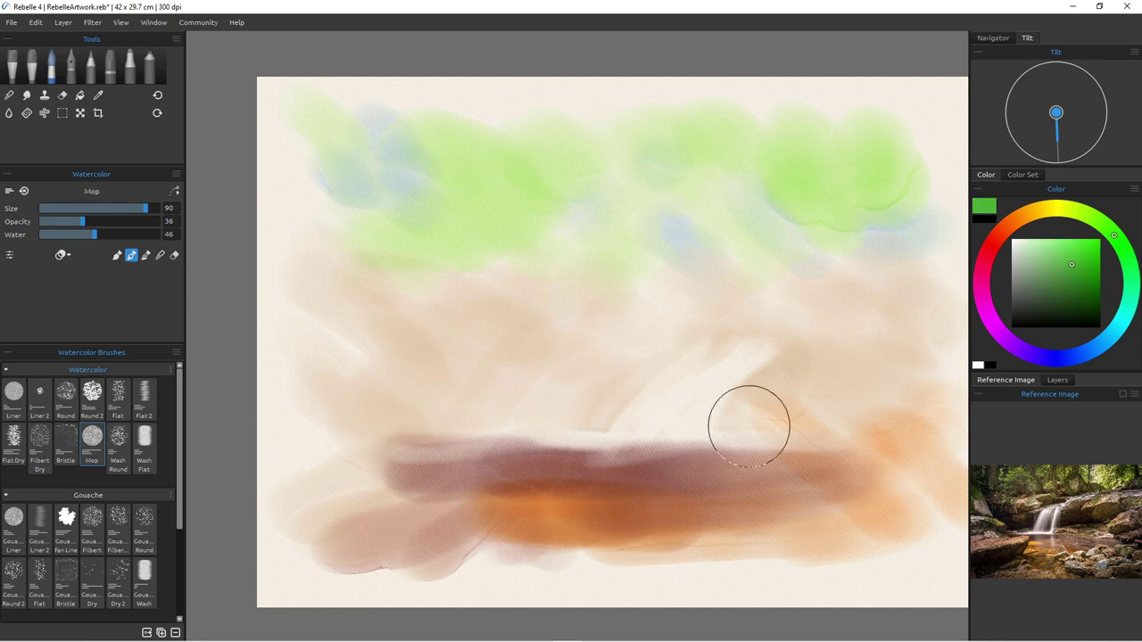
left_click_drag(362, 377, 479, 424)
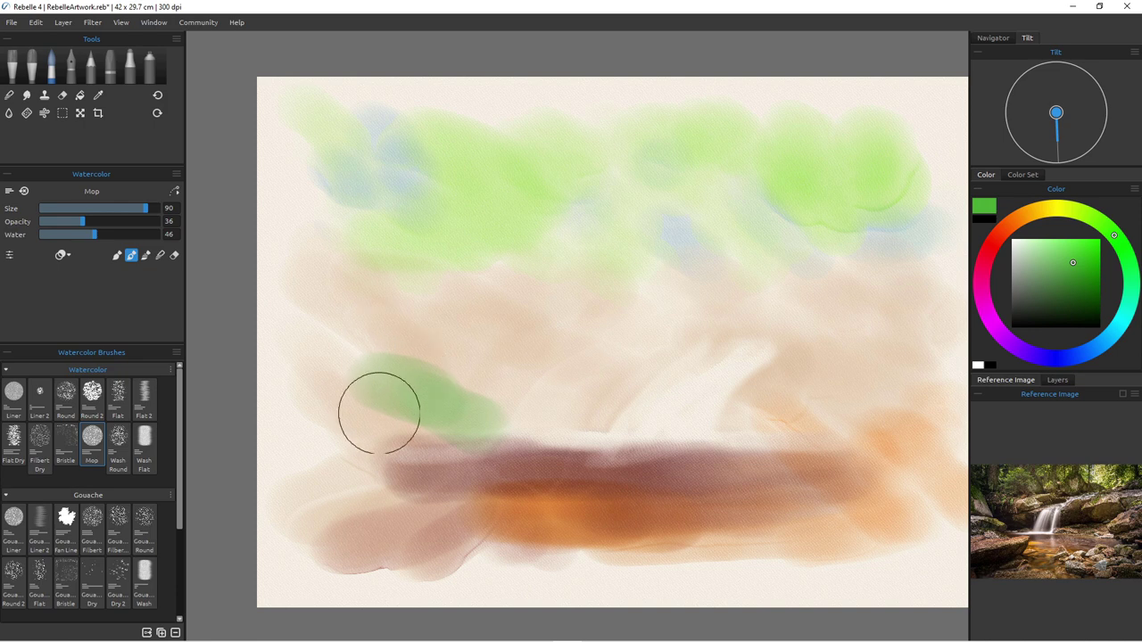
left_click(586, 506, "ctrl+alt")
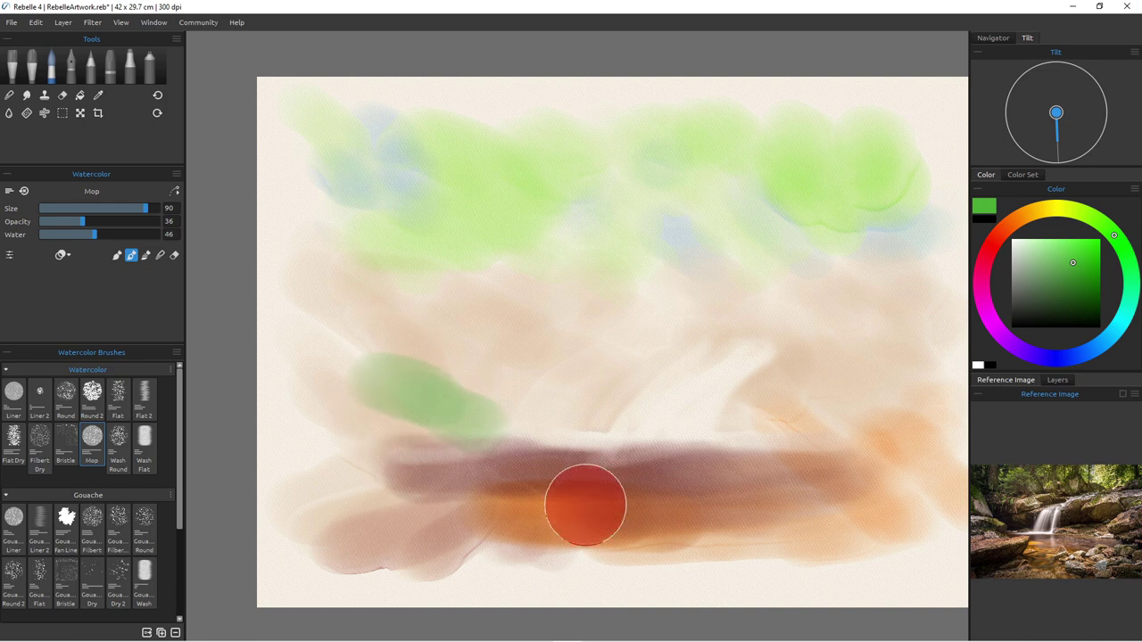
Step: Undo the trial green and orange strokes
key("ctrl+z")
key("ctrl+z")
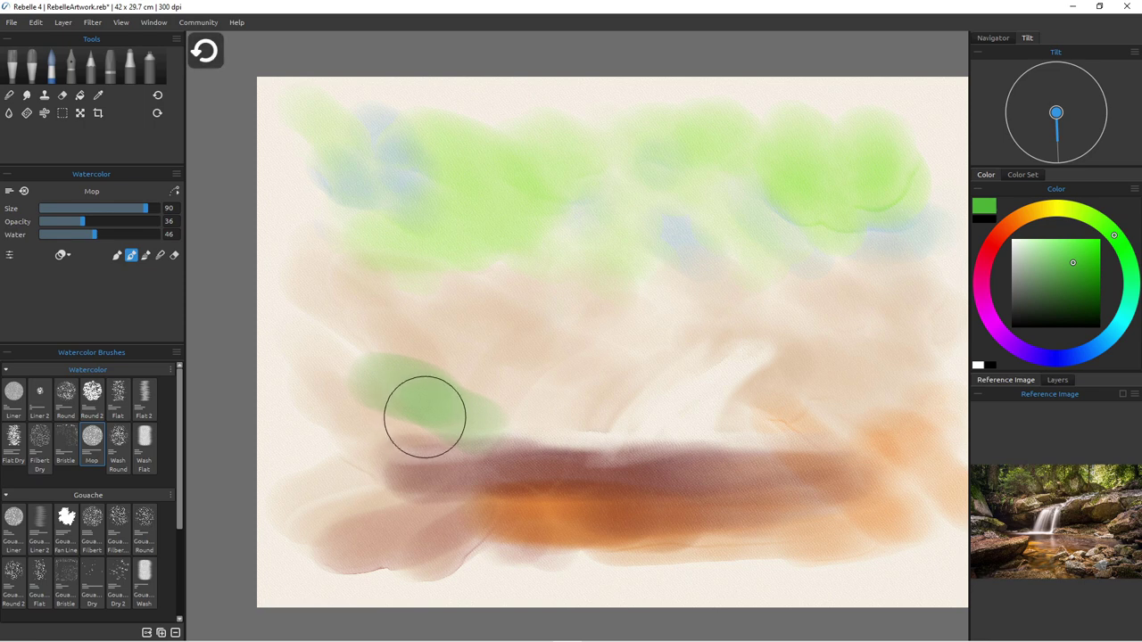
key("d")
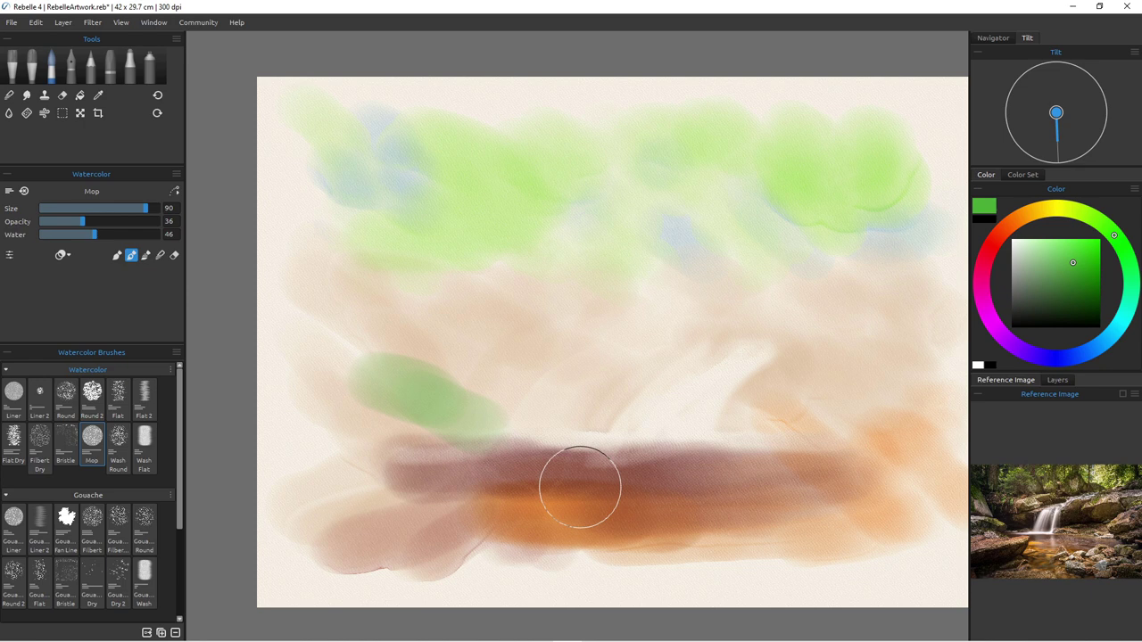
key("ctrl+z")
key("ctrl+z")
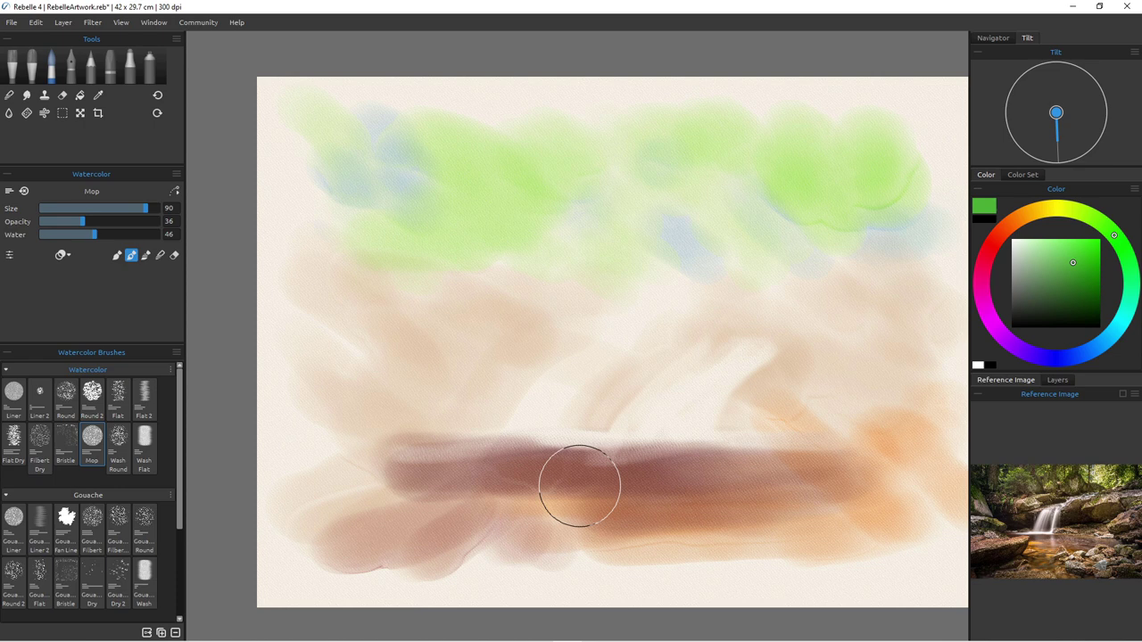
Step: Paint a saturated orange wash in the pool and a yellow-green wash on the bank left of the waterfall
left_click(580, 487, "alt")
mouse_move(580, 486)
left_mouse_down()
mouse_move(509, 497)
mouse_move(511, 506)
mouse_move(475, 495)
mouse_move(746, 535)
mouse_move(485, 508)
mouse_move(737, 516)
left_mouse_up()
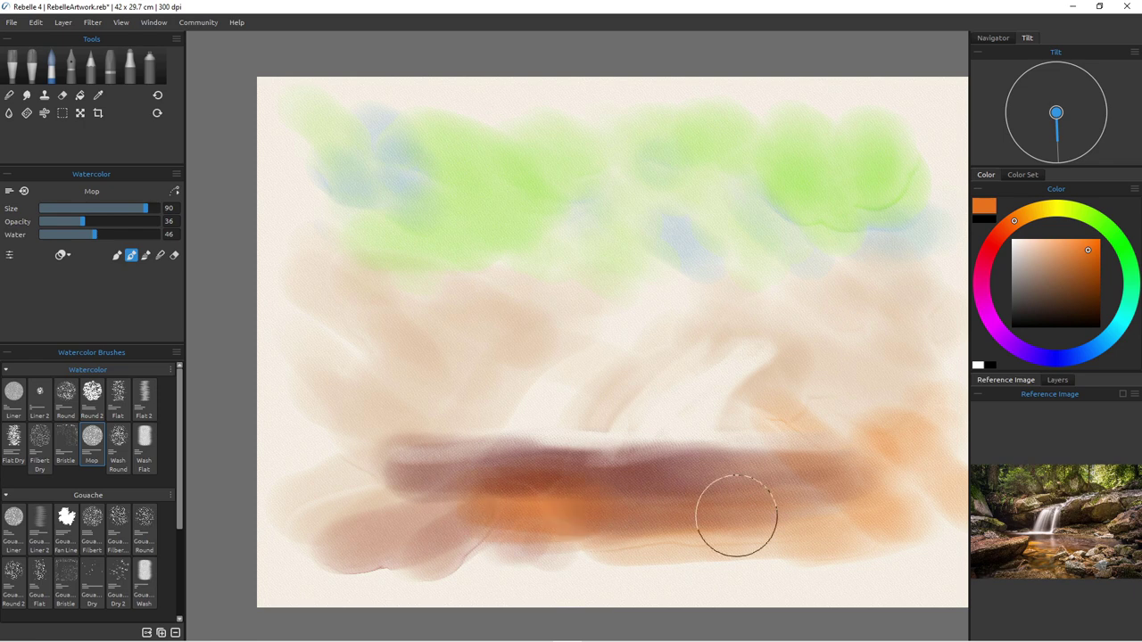
left_click(1093, 217)
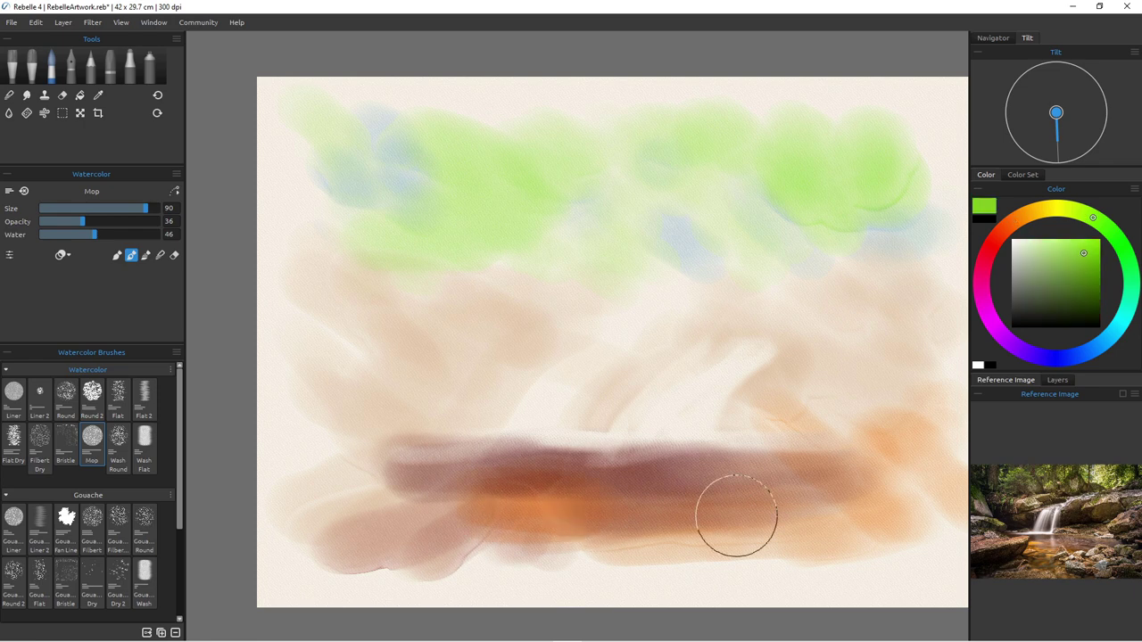
left_click_drag(1090, 216, 1077, 211)
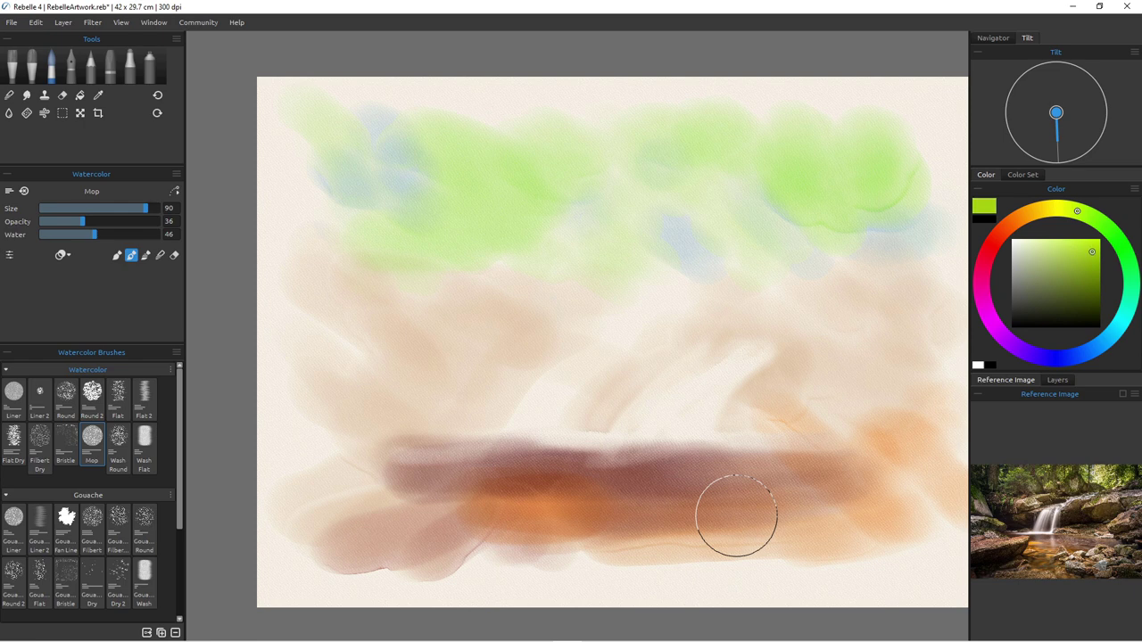
left_click_drag(402, 392, 489, 412)
mouse_move(409, 427)
left_mouse_down()
mouse_move(436, 442)
mouse_move(518, 453)
left_mouse_up()
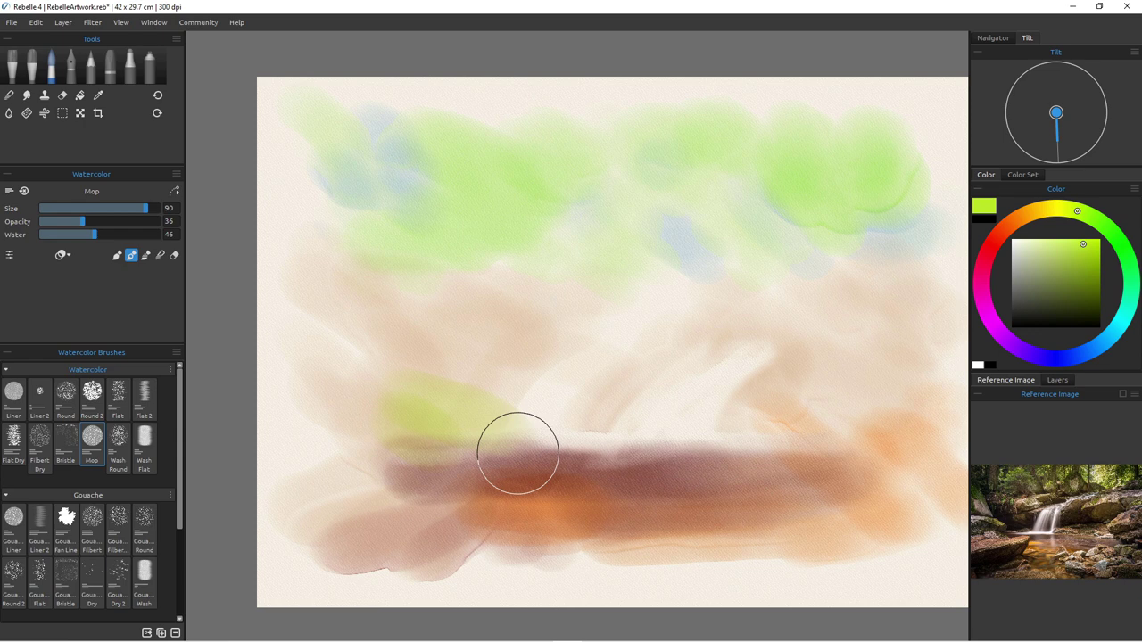
left_click_drag(413, 377, 611, 436)
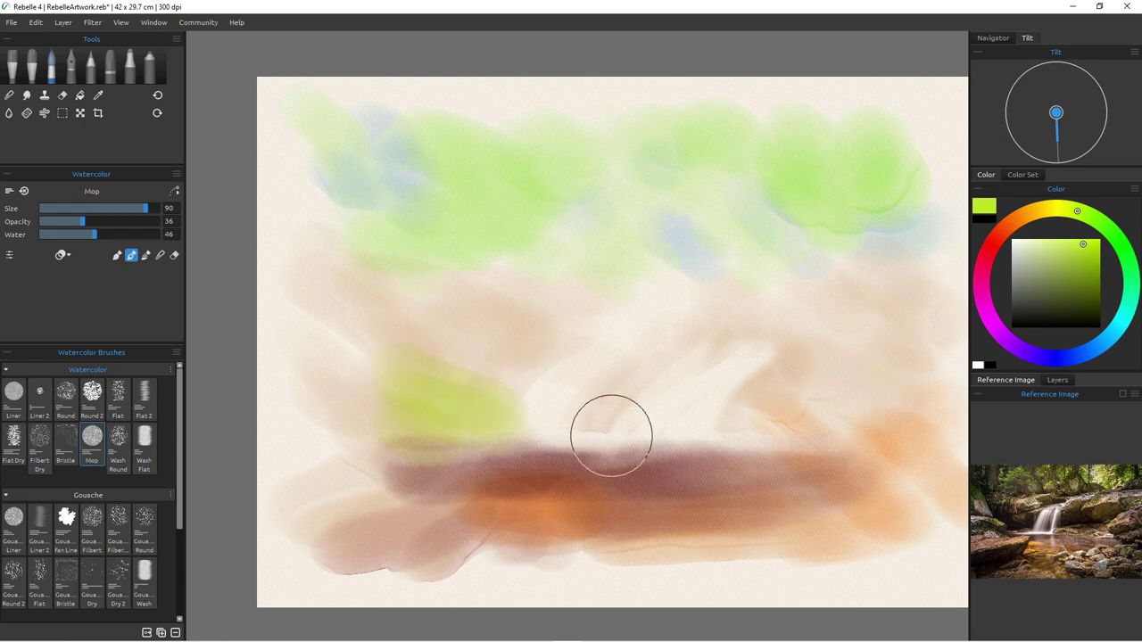
Step: Choose a turquoise green and paint washes down the left bank and over the blue patch above the waterfall
left_click(1130, 298)
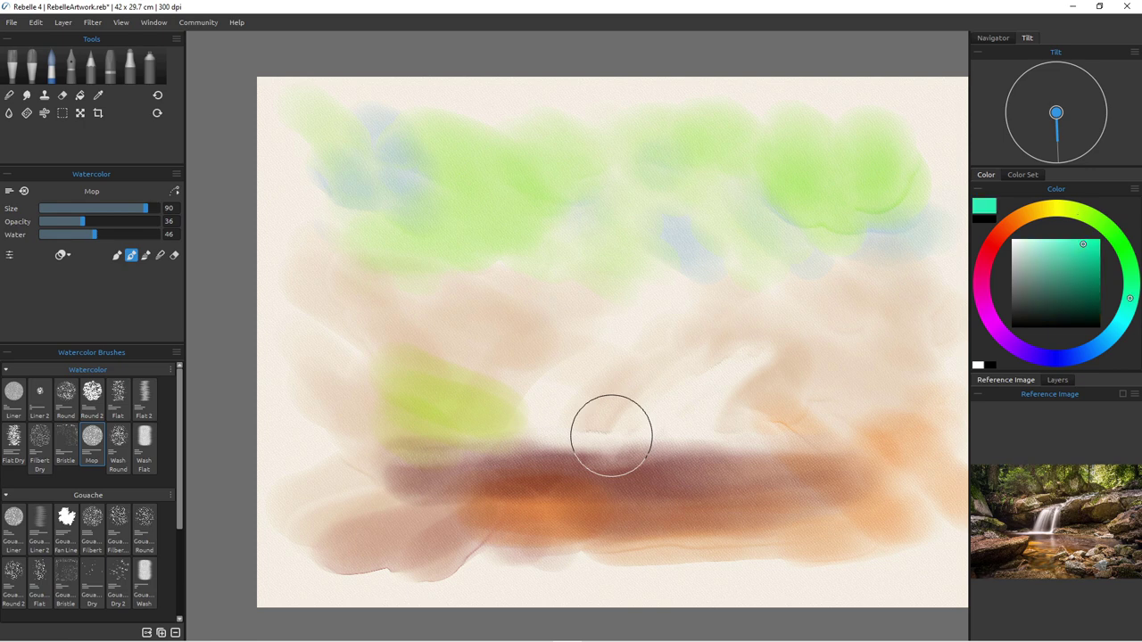
left_click_drag(327, 268, 391, 381)
mouse_move(319, 286)
left_mouse_down()
mouse_move(351, 293)
mouse_move(403, 365)
left_mouse_up()
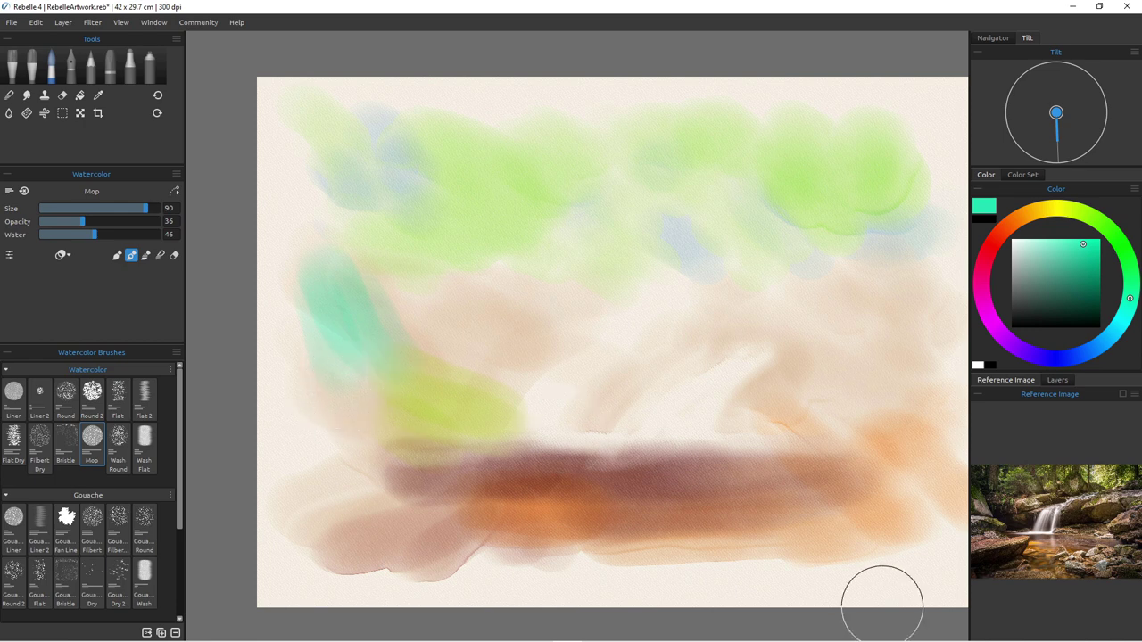
mouse_move(642, 224)
left_mouse_down()
mouse_move(676, 282)
mouse_move(667, 234)
mouse_move(775, 291)
left_mouse_up()
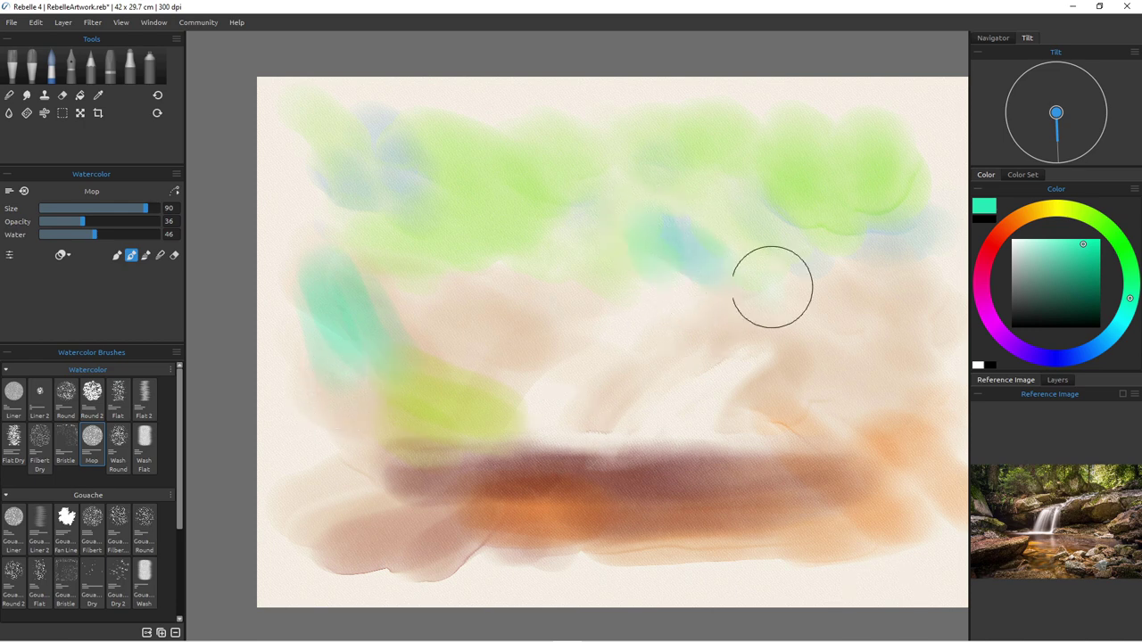
Step: Paint a turquoise wash along the lower edge of the right-hand foliage
mouse_move(871, 224)
left_mouse_down()
mouse_move(921, 266)
mouse_move(826, 201)
mouse_move(844, 253)
left_mouse_up()
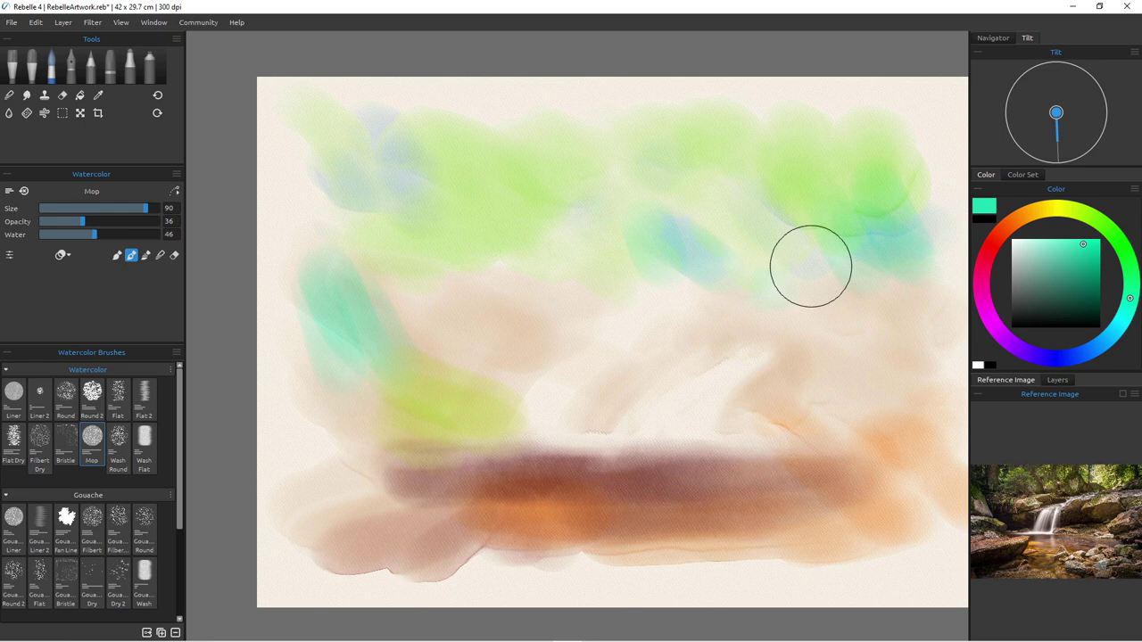
Step: Add a new layer above Layer 1, lock Layer 1, make Layer 2 active and bring the reference photo back into view
left_click(1058, 380)
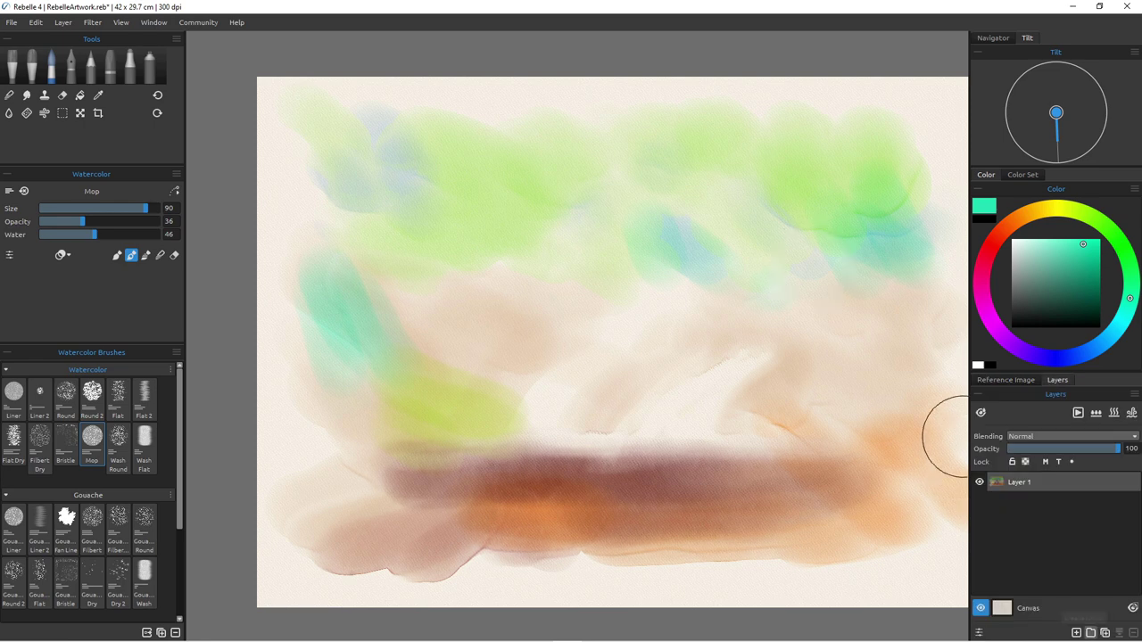
left_click(1076, 632)
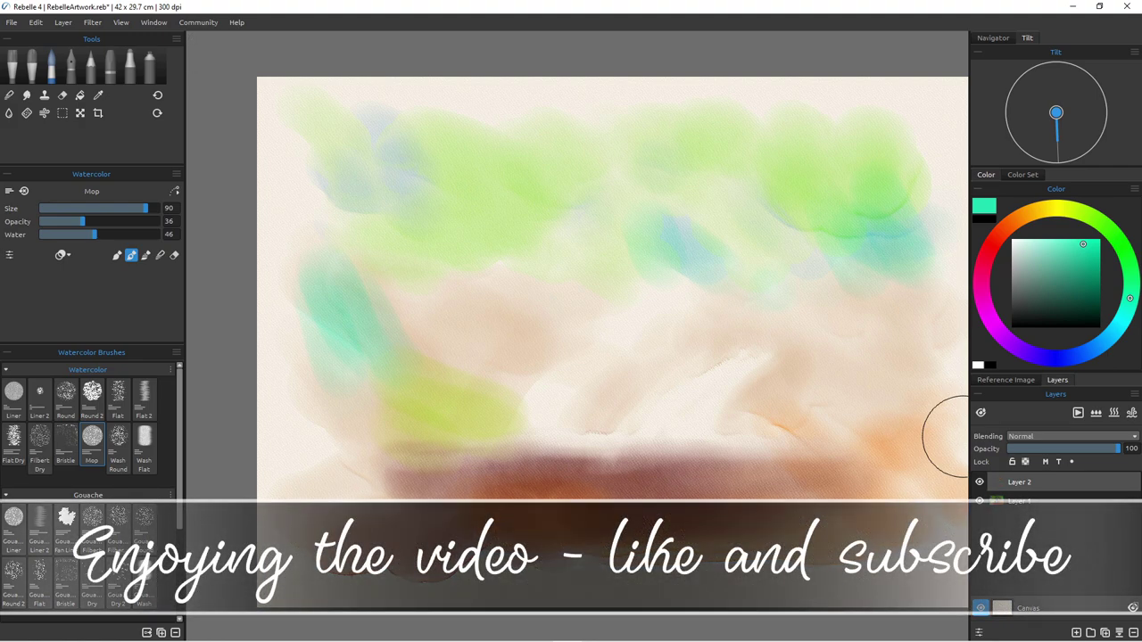
left_click(1020, 501)
left_click(1012, 462)
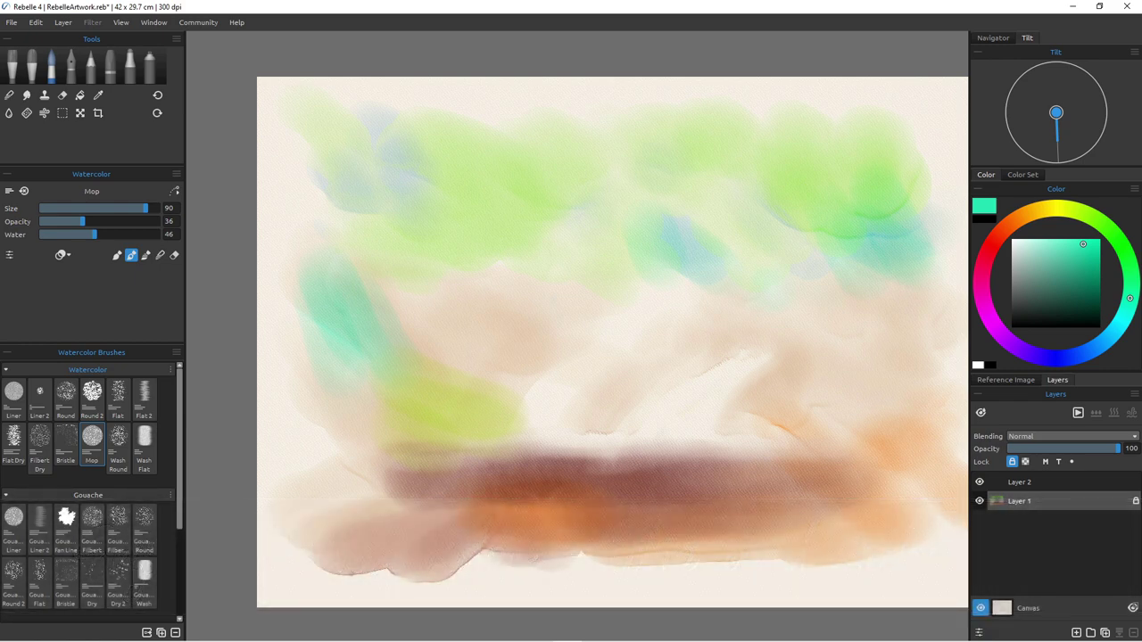
left_click(1019, 482)
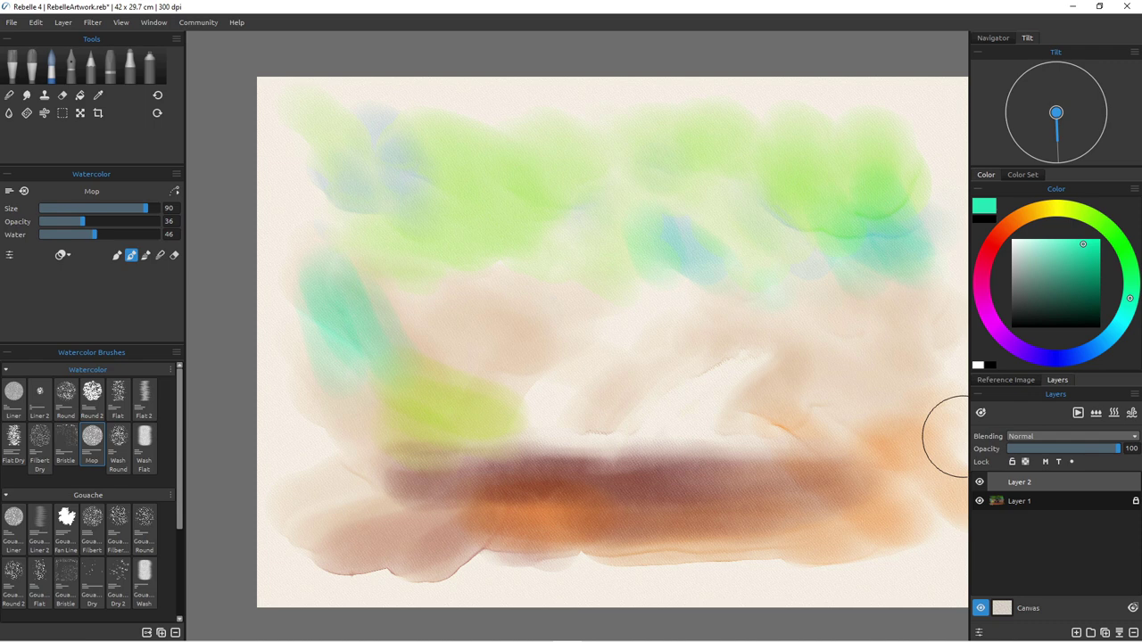
left_click(1006, 380)
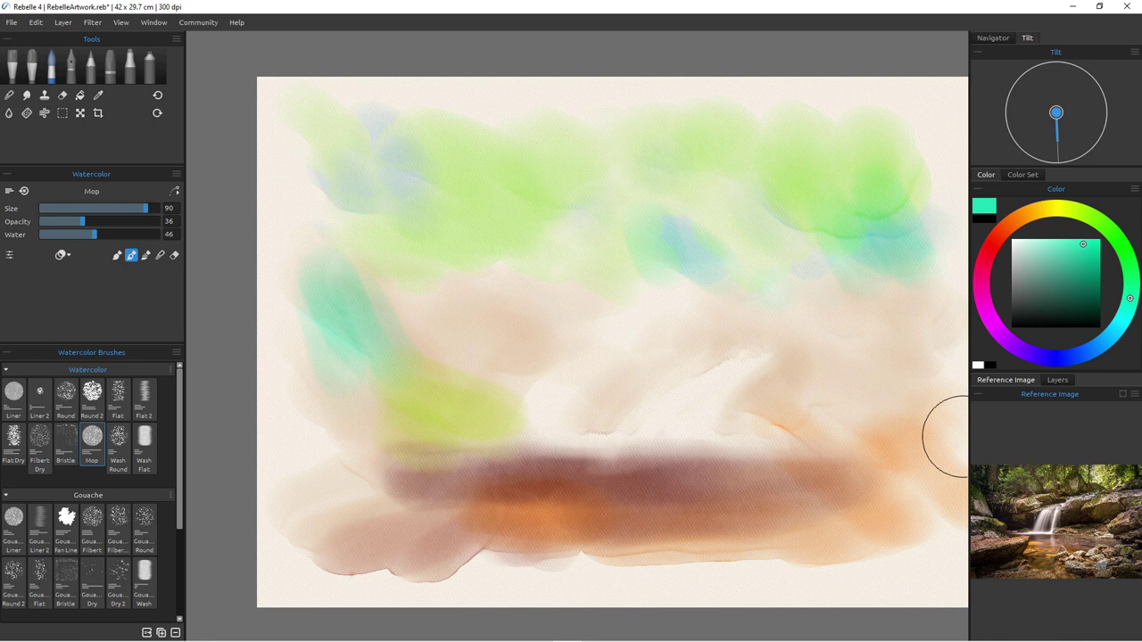
Step: Choose the Liner 2 watercolor brush and reduce its size to 2
key("n")
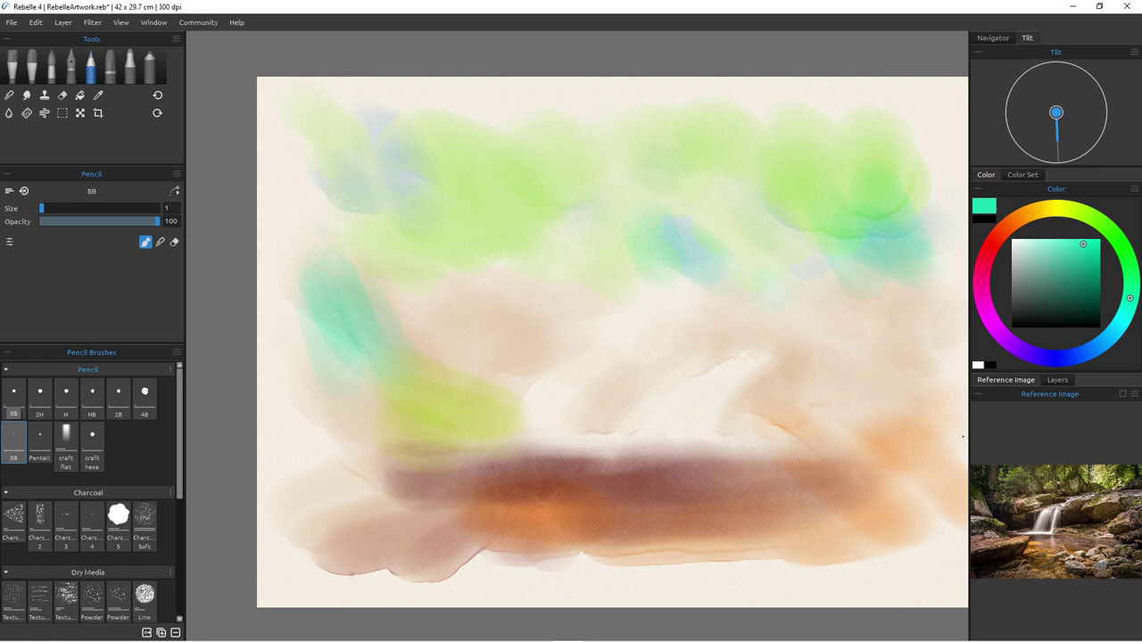
key("w")
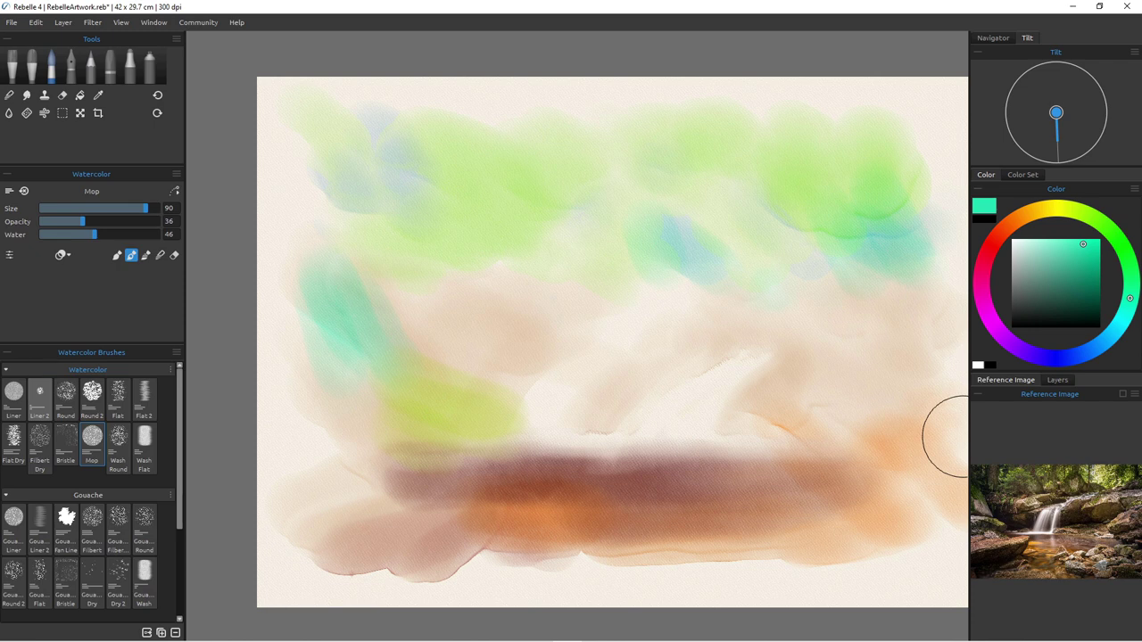
left_click(40, 398)
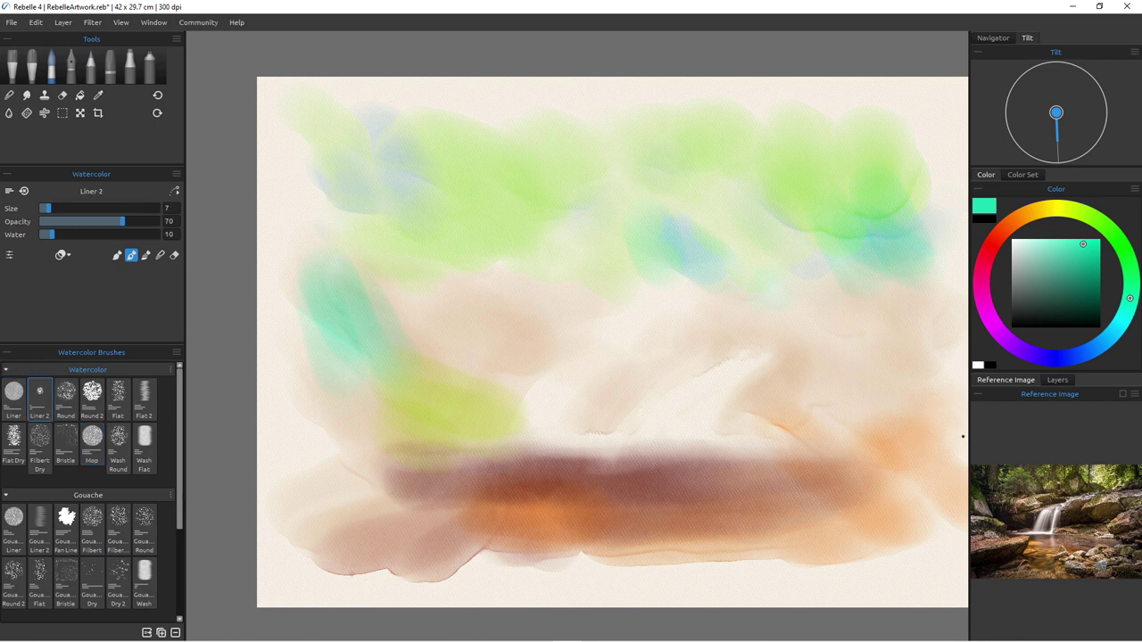
key("[")
key("[")
key("[")
key("[")
Step: Scribble thin turquoise test lines with Liner 2 across the tan area above the yellow-green bank
mouse_move(449, 293)
left_mouse_down()
mouse_move(506, 342)
mouse_move(455, 315)
mouse_move(523, 378)
mouse_move(517, 436)
left_mouse_up()
scroll(456, 375, "up", 10)
scroll(456, 374, "down", 6)
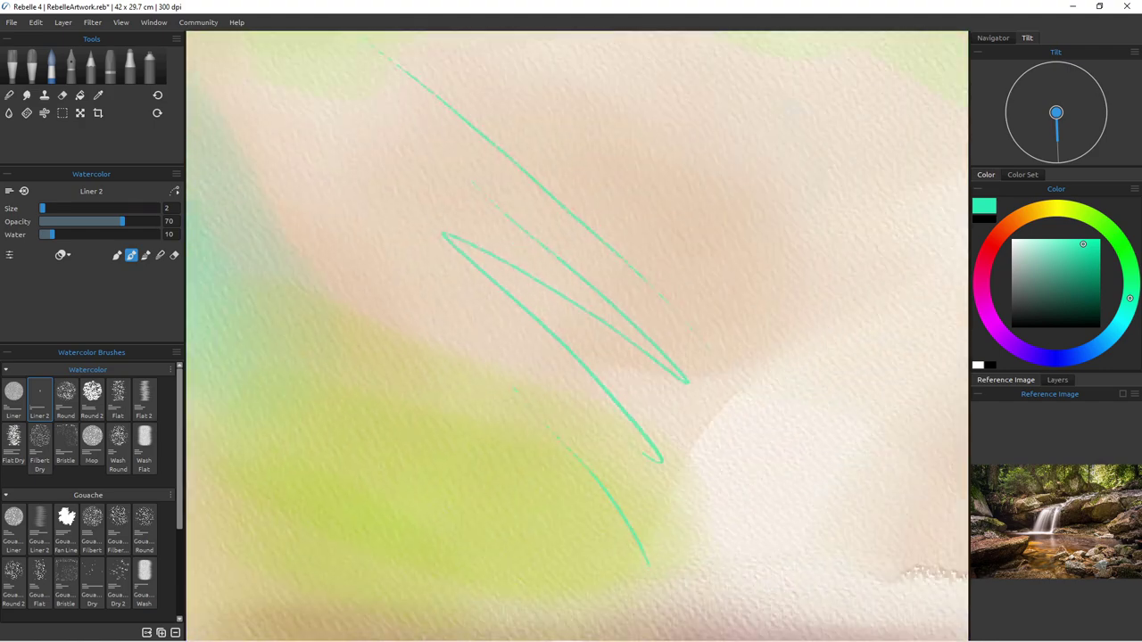
scroll(455, 374, "up", 1)
scroll(451, 378, "up", 1)
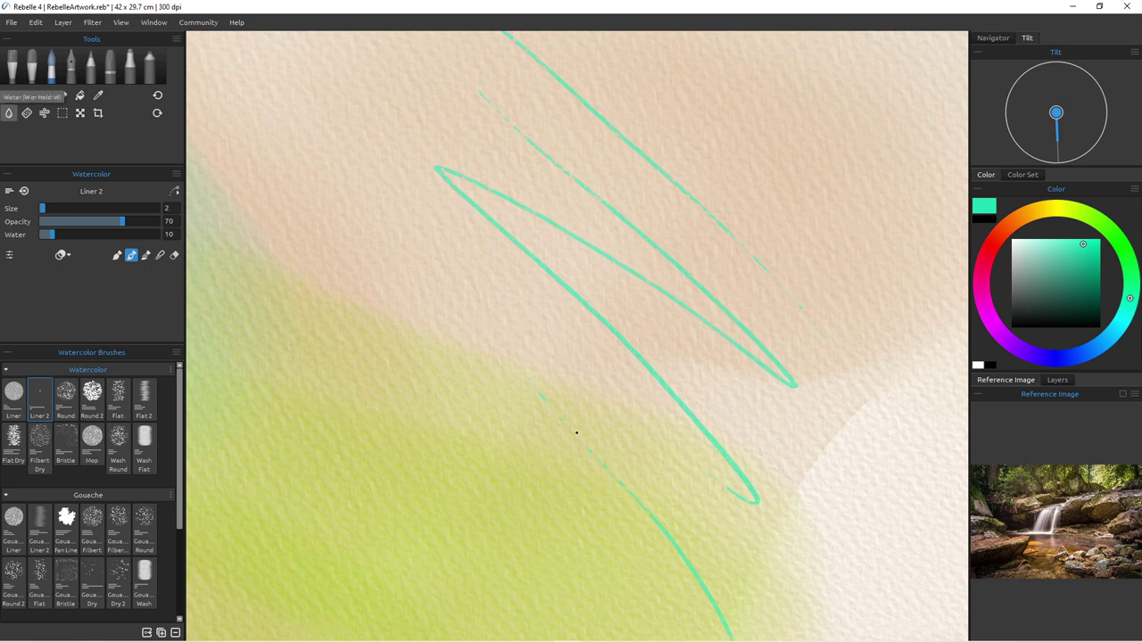
Step: Wet a patch across the turquoise test lines with the Soft water brush and return to the watercolor brush
key("w")
mouse_move(528, 256)
left_mouse_down()
mouse_move(607, 333)
mouse_move(571, 296)
mouse_move(565, 322)
left_mouse_up()
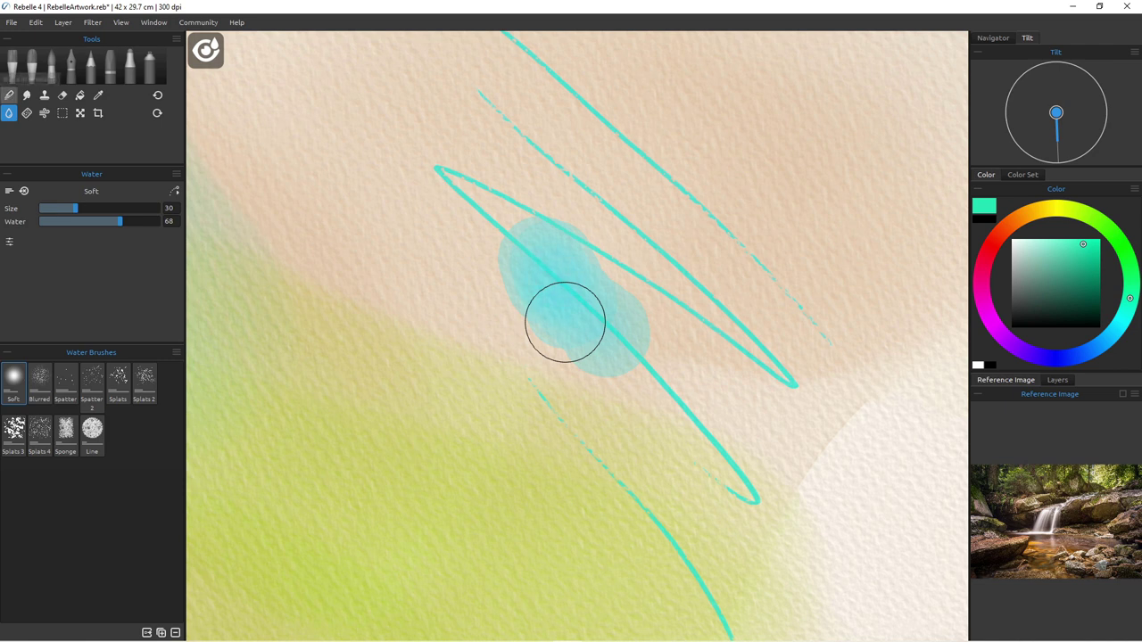
key("b")
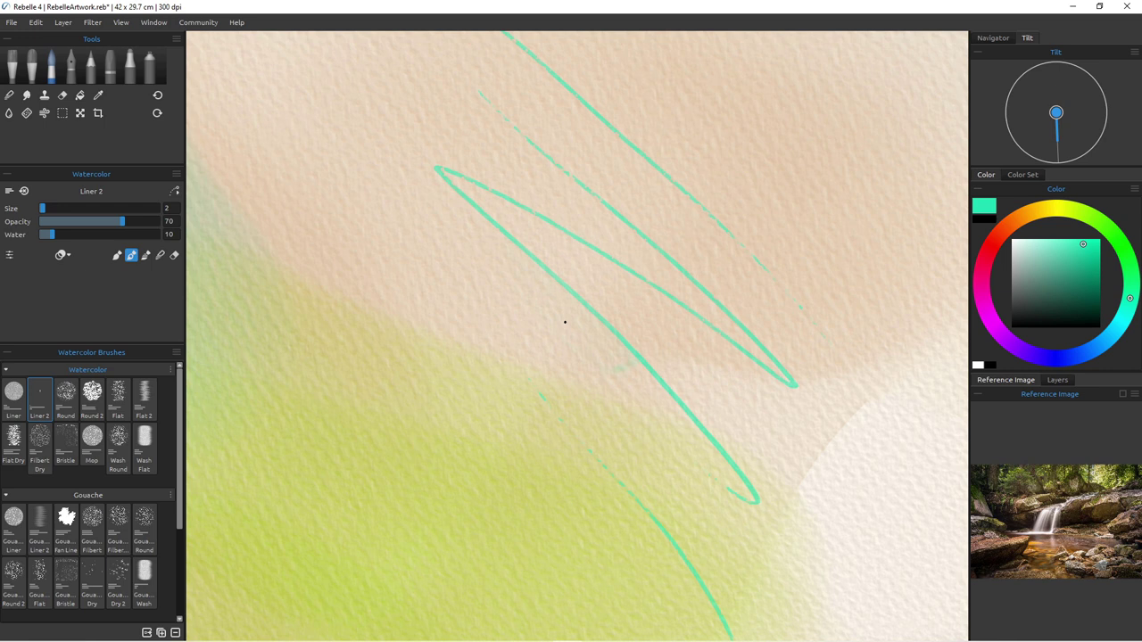
Step: Raise Liner 2's water to 55 and draw two turquoise test strokes through the wet patch
key("shift+bracketright")
key("shift+bracketright")
key("shift+bracketright")
key("shift+bracketright")
key("shift+bracketright")
key("shift+bracketright")
key("shift+bracketright")
key("shift+bracketright")
key("shift+bracketright")
left_click_drag(461, 244, 618, 339)
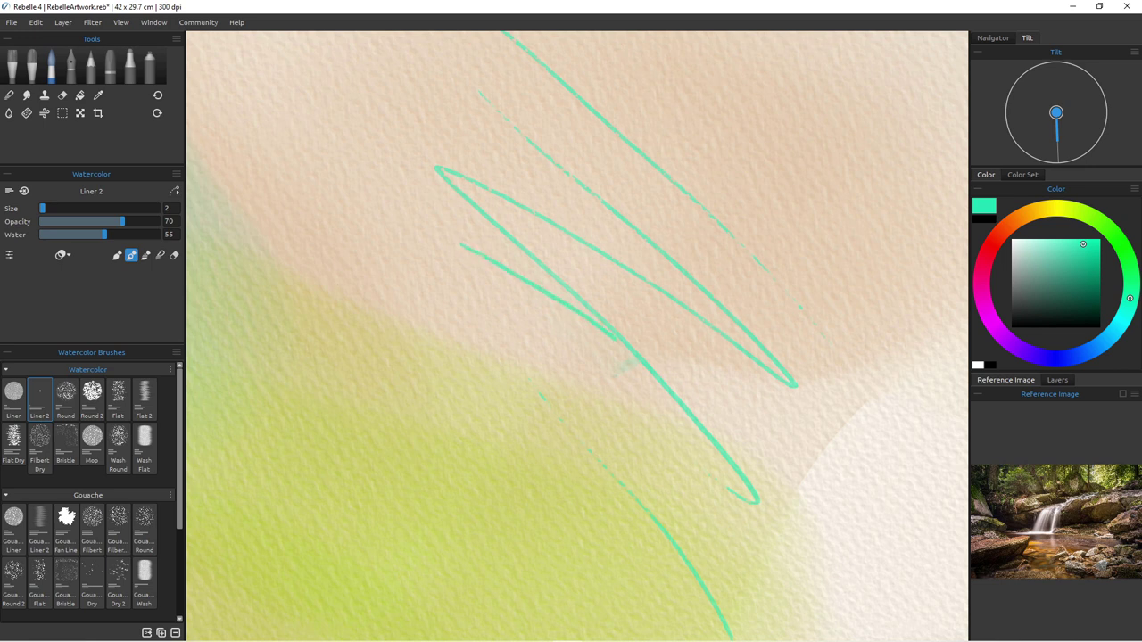
mouse_move(517, 288)
left_mouse_down()
mouse_move(579, 341)
mouse_move(587, 357)
mouse_move(564, 350)
mouse_move(631, 423)
left_mouse_up()
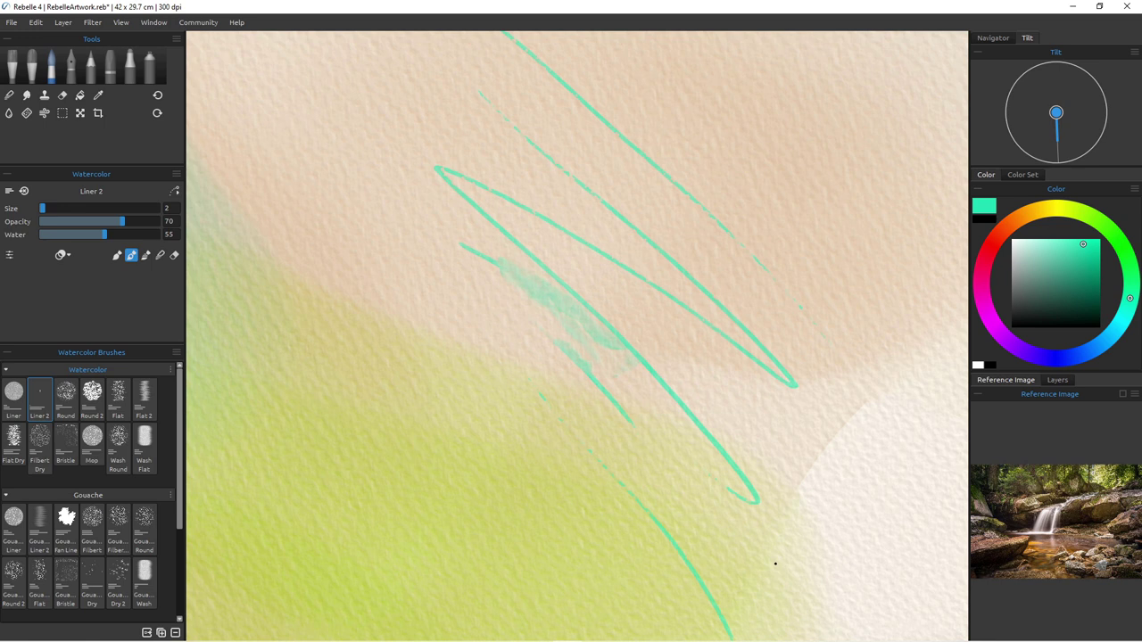
Step: Draw more turquoise test strokes beside the wet patch with Liner 2's water at 17 and 21
left_click_drag(104, 235, 61, 235)
left_click_drag(379, 232, 578, 380)
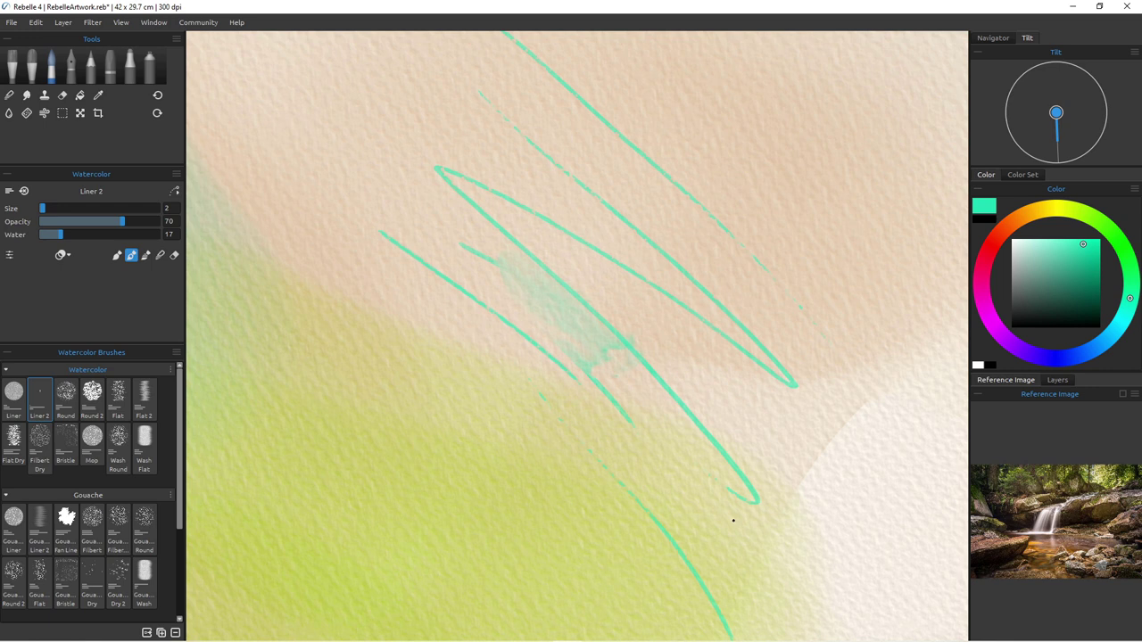
key("ctrl+bracketright")
left_click_drag(356, 214, 541, 389)
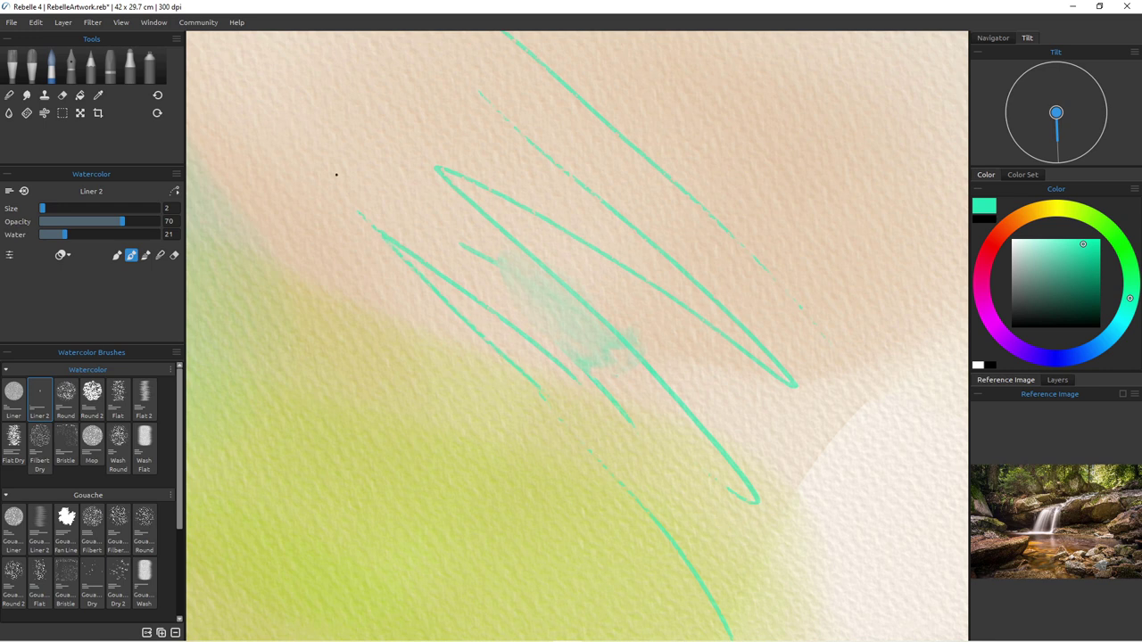
left_click_drag(341, 188, 504, 270)
left_click_drag(402, 276, 429, 297)
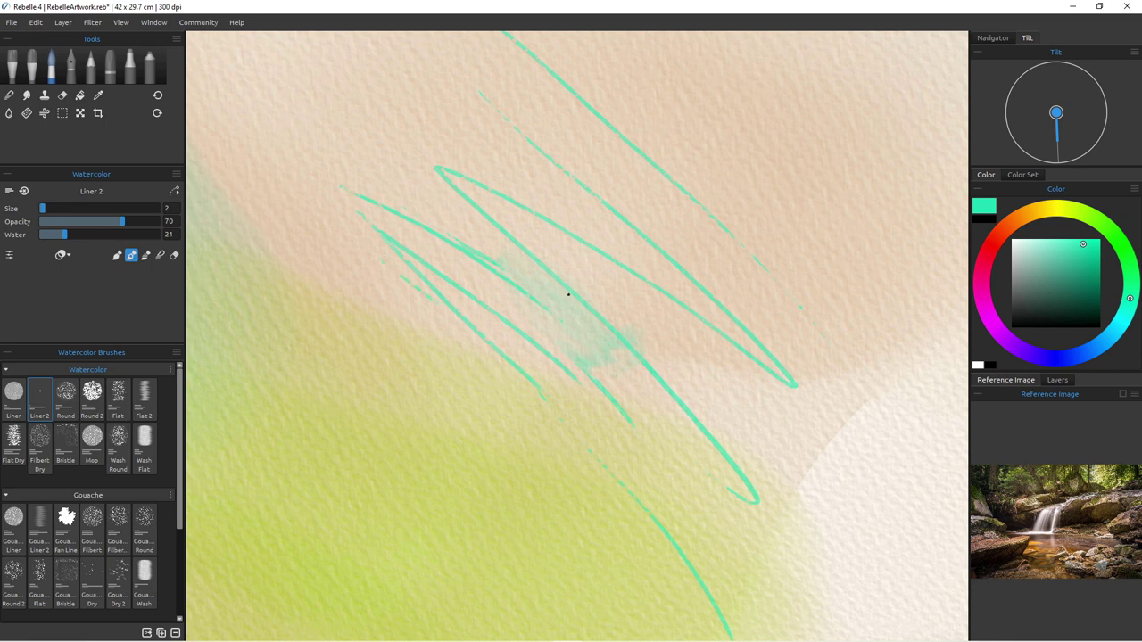
Step: Change the color to blue and draw Liner 2 test strokes running into the wet turquoise patch
left_click(1084, 353)
left_click_drag(351, 177, 551, 314)
left_click_drag(393, 226, 547, 312)
left_click_drag(457, 279, 489, 297)
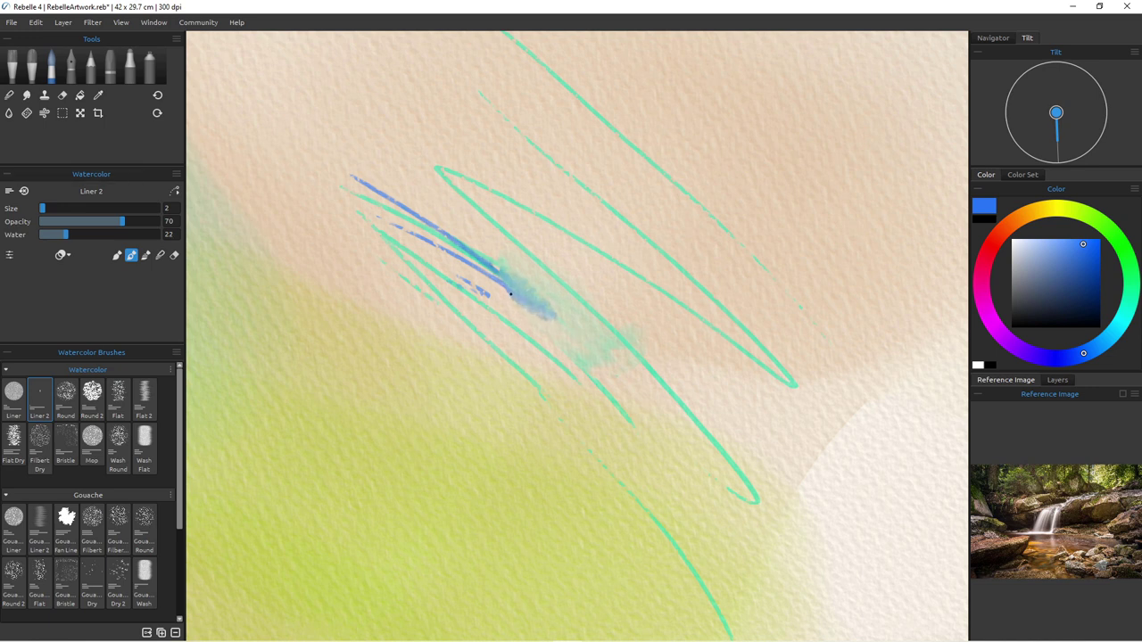
left_click_drag(390, 162, 678, 430)
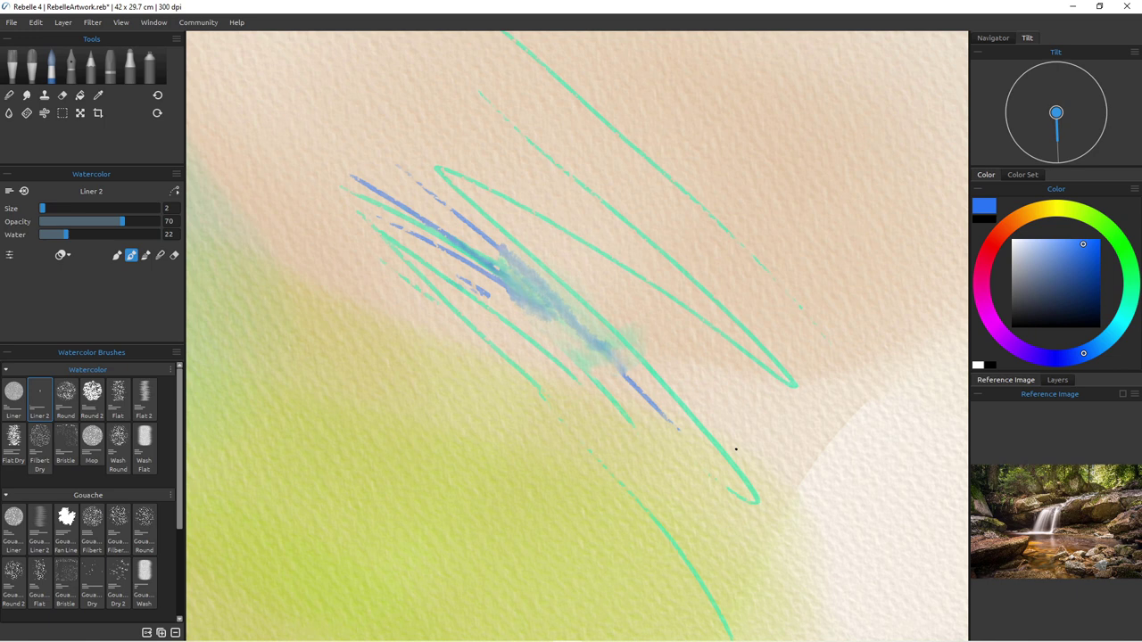
Step: Move the Round brush ahead of Liner 2 in the brush set and undo a trial blue stroke made with it
left_click_drag(66, 399, 38, 399)
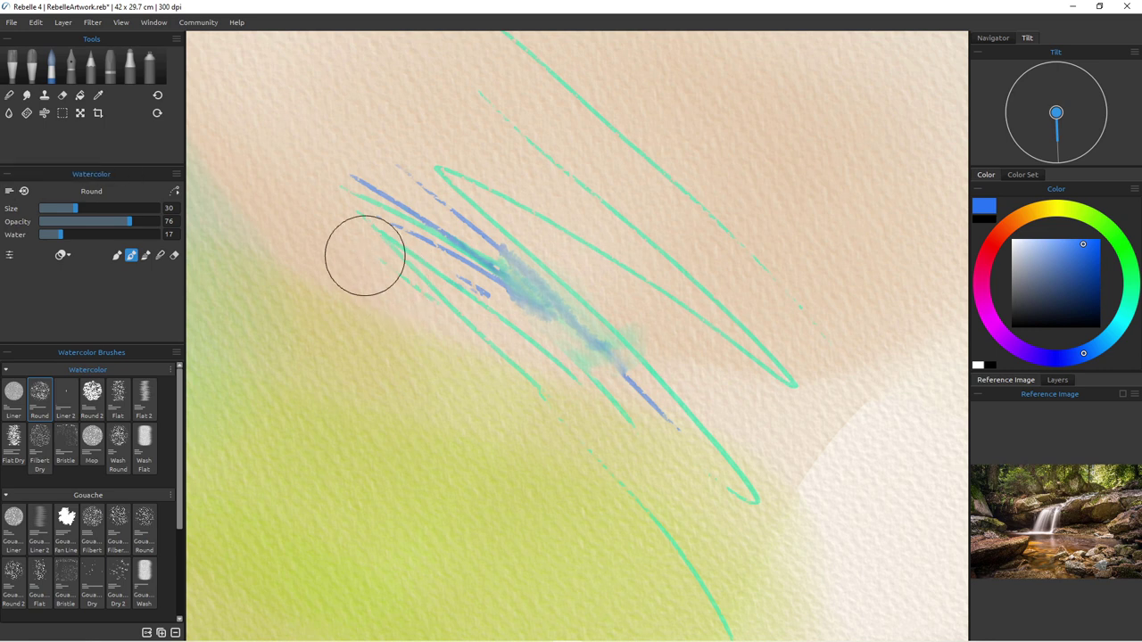
left_click_drag(365, 291, 437, 355)
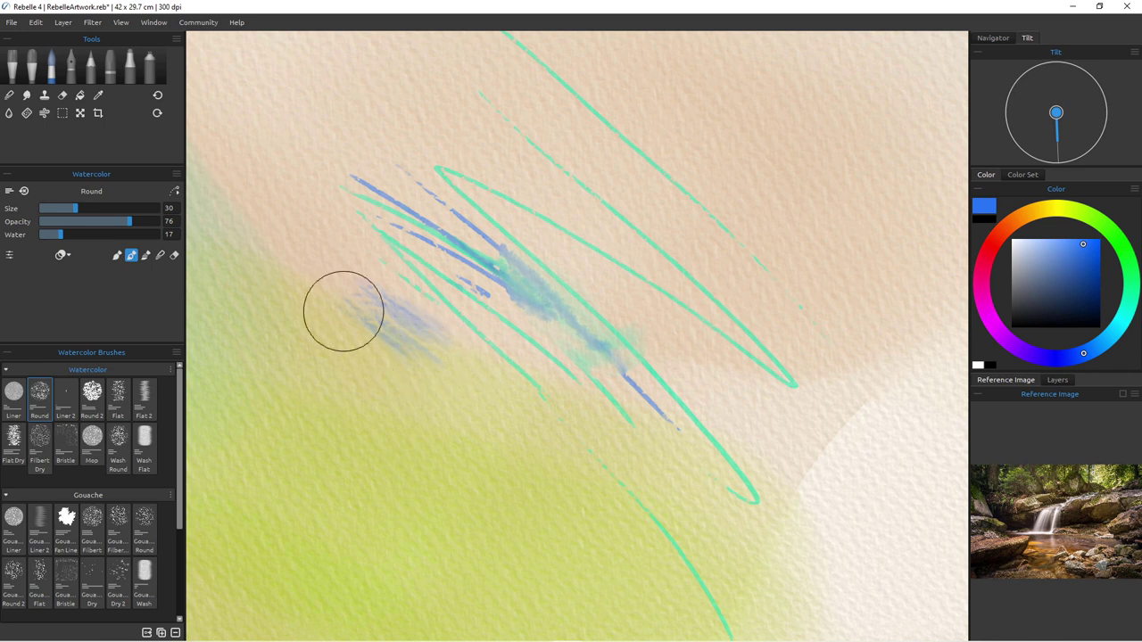
key("ctrl+z")
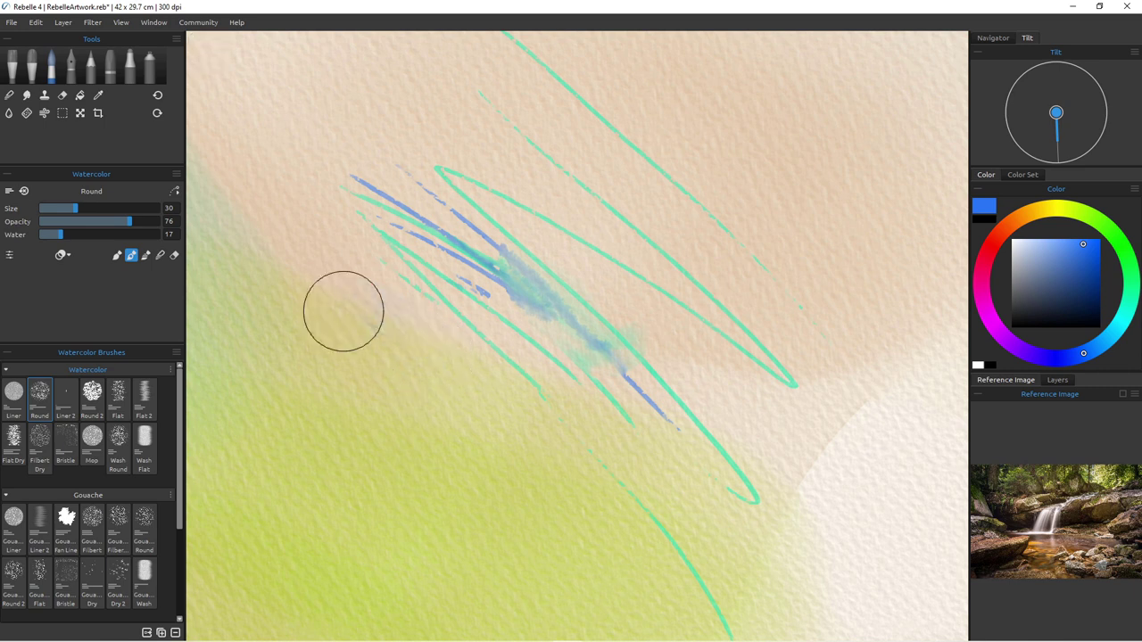
Step: Reduce the Round brush to size 5 and draw a thin blue test line along the edge of the yellow-green bank
key("bracketleft")
key("bracketleft")
key("bracketleft")
key("bracketleft")
key("bracketleft")
key("bracketleft")
key("bracketleft")
key("bracketleft")
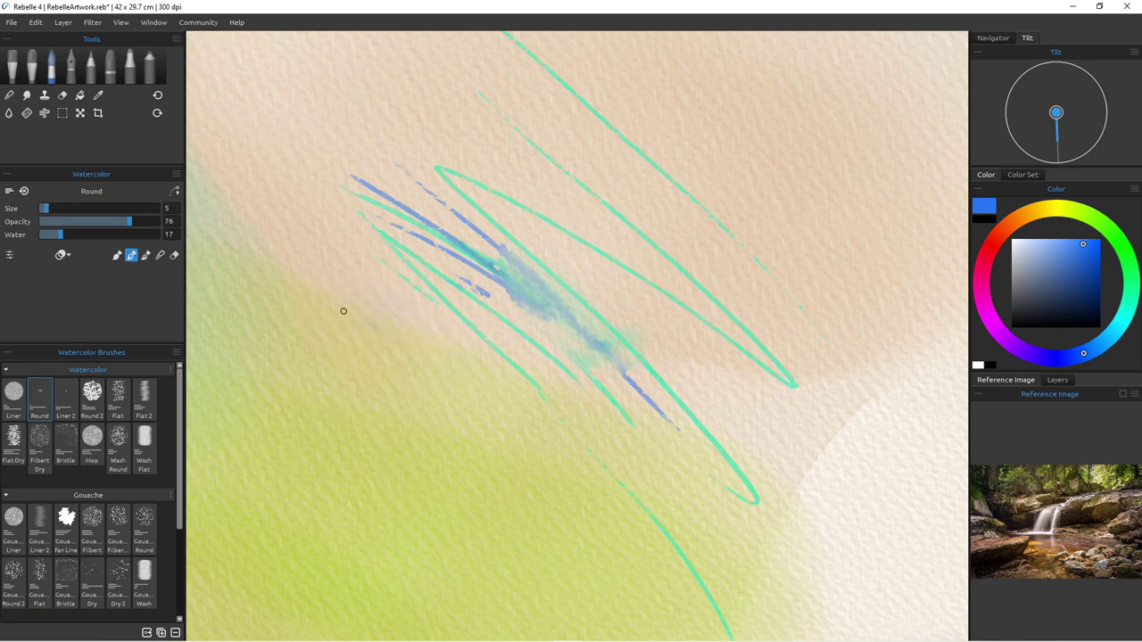
left_click_drag(394, 324, 524, 437)
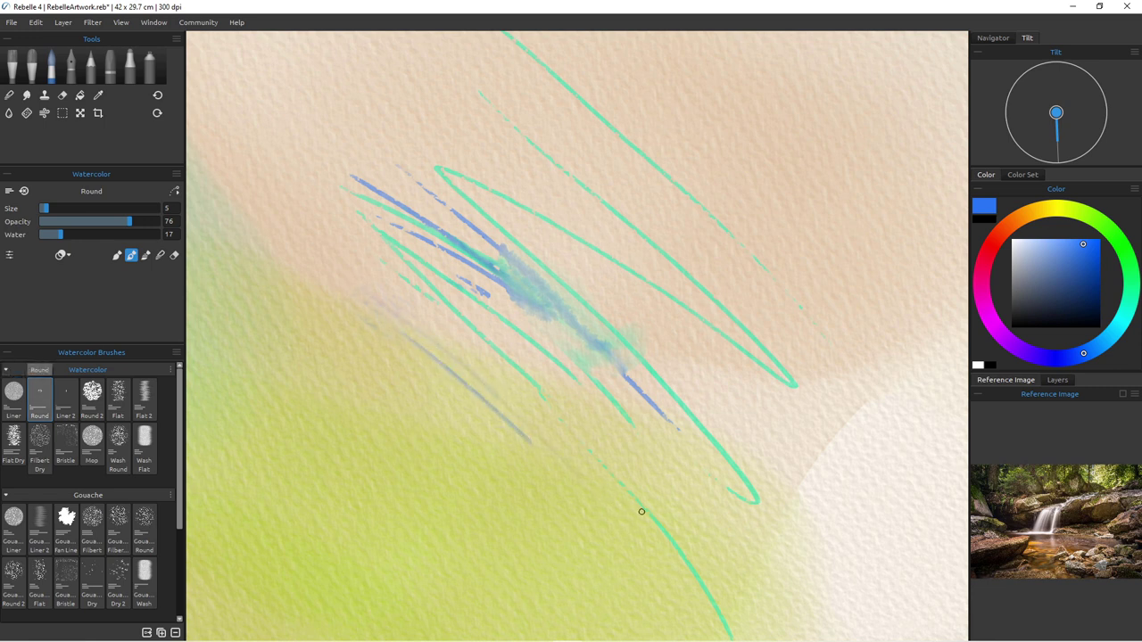
Step: Switch back to Liner 2 and draw blue comparison strokes over and beside the Round brush line
left_click(66, 397)
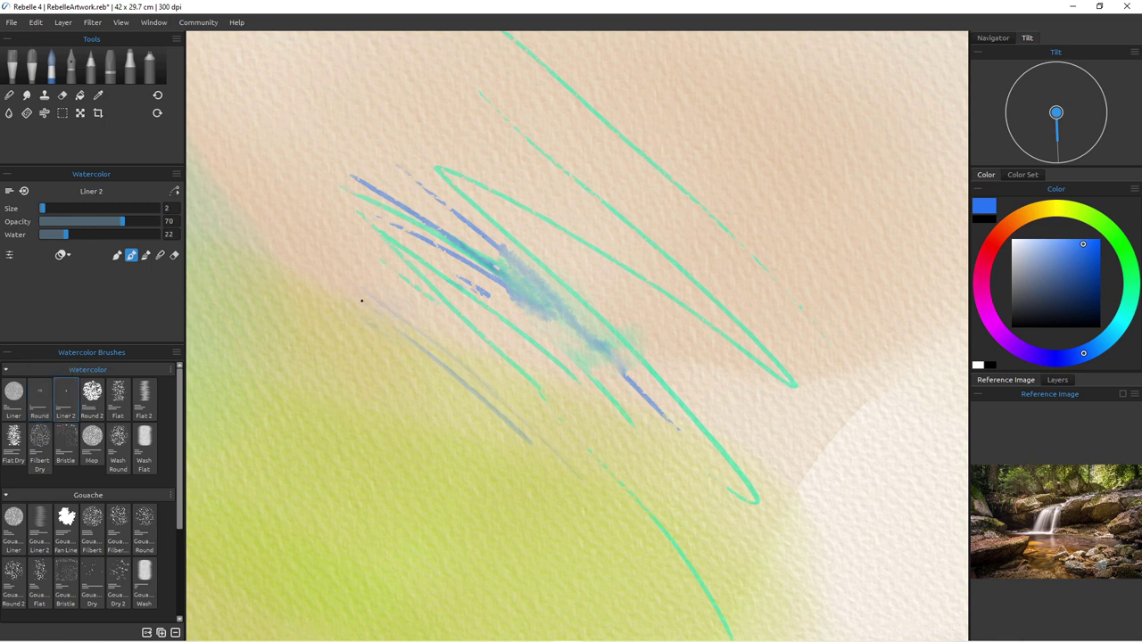
left_click_drag(313, 287, 527, 435)
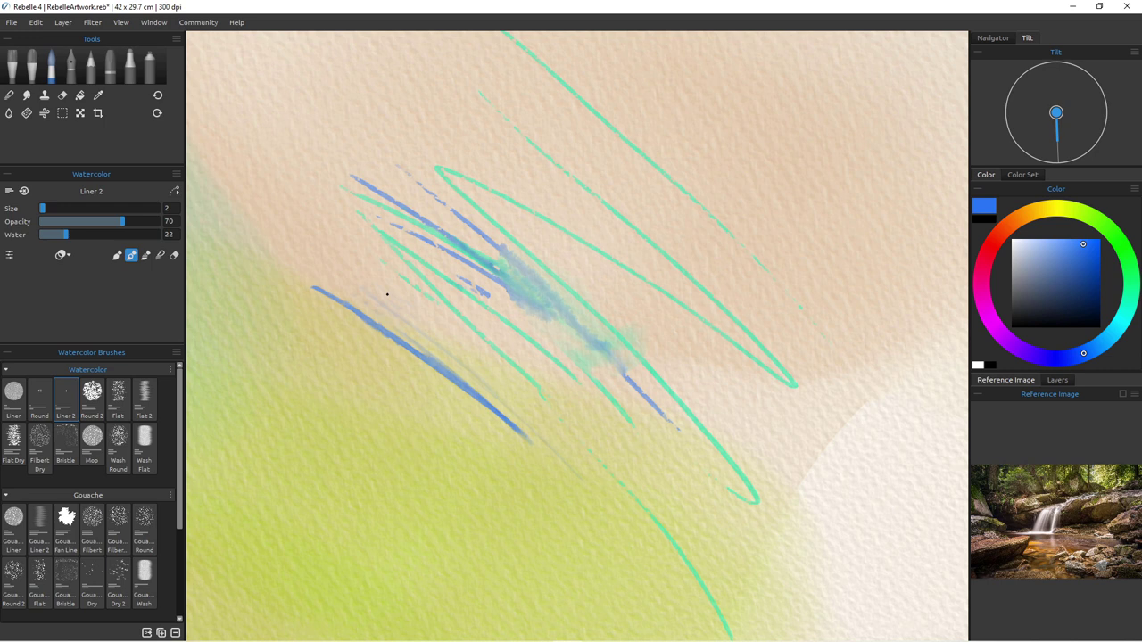
left_click_drag(364, 264, 548, 369)
left_click_drag(445, 323, 600, 432)
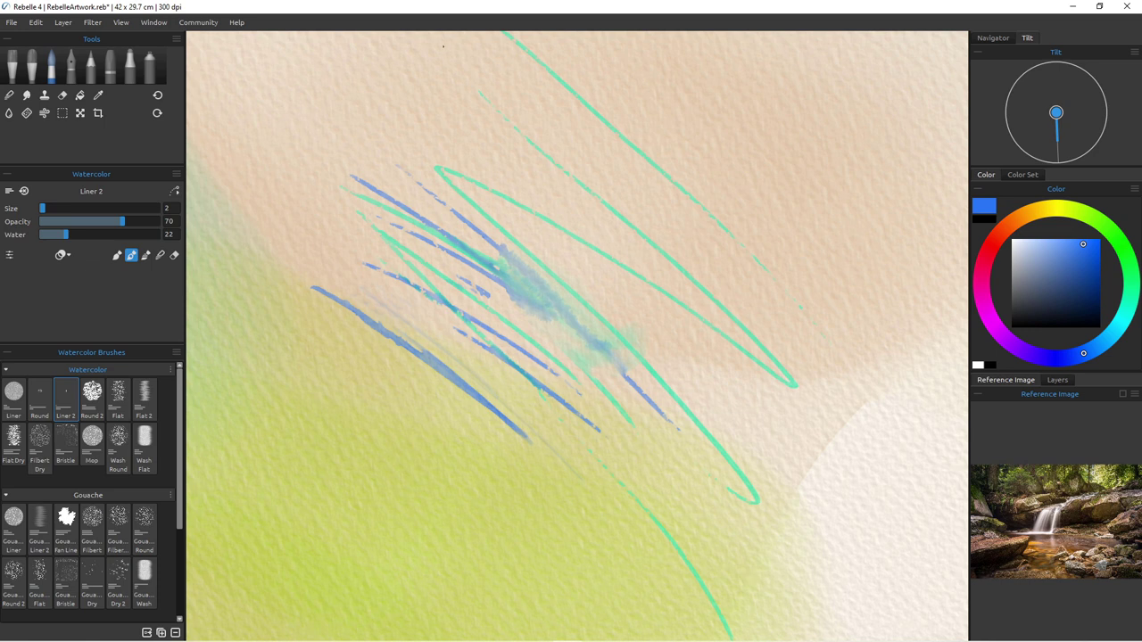
Step: Clear all the turquoise and blue test strokes from Layer 2
left_click(63, 23)
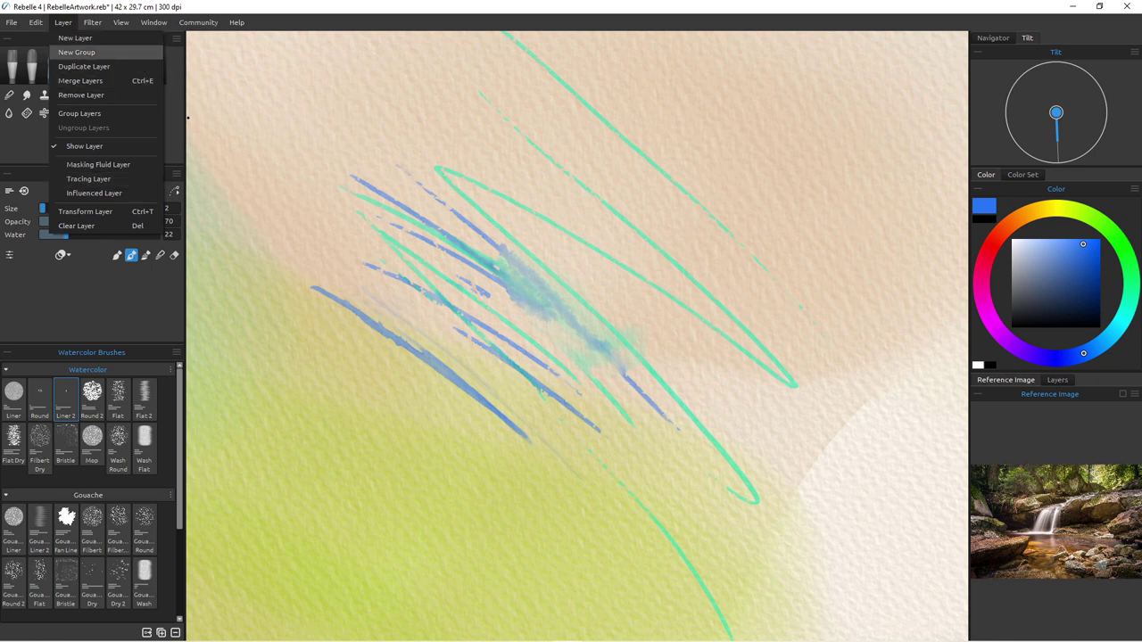
mouse_move(36, 22)
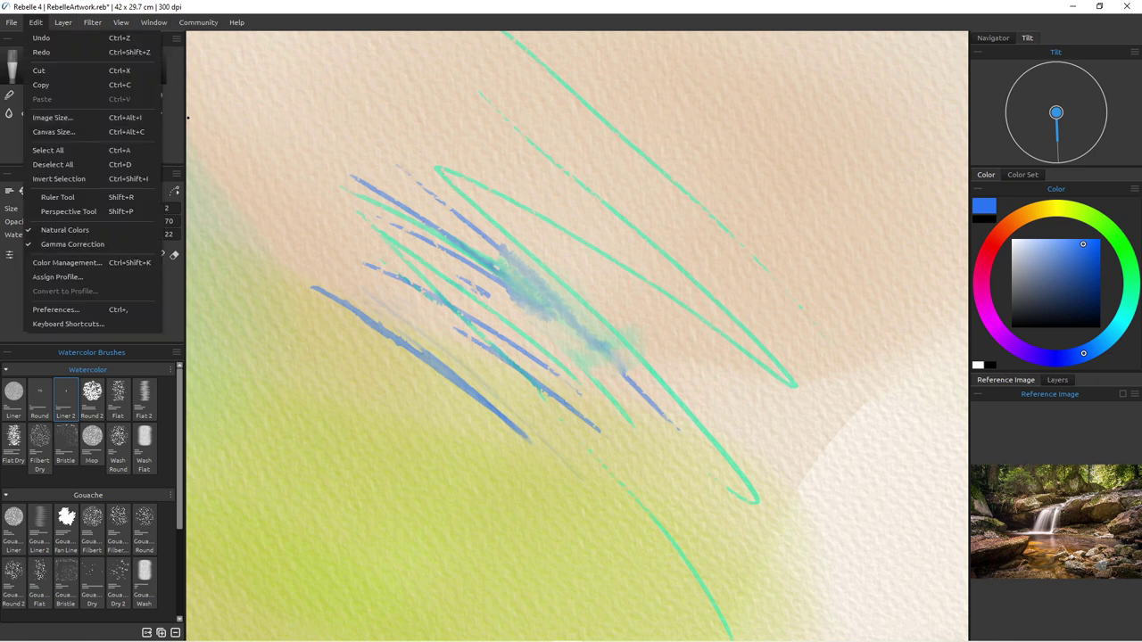
key("Delete")
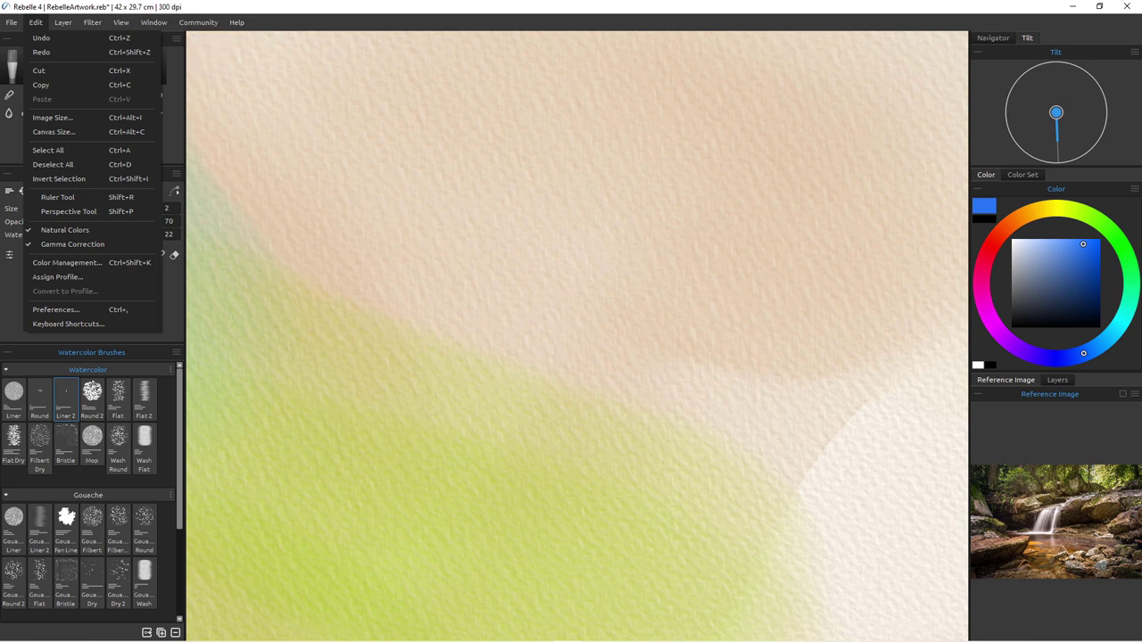
key("Escape")
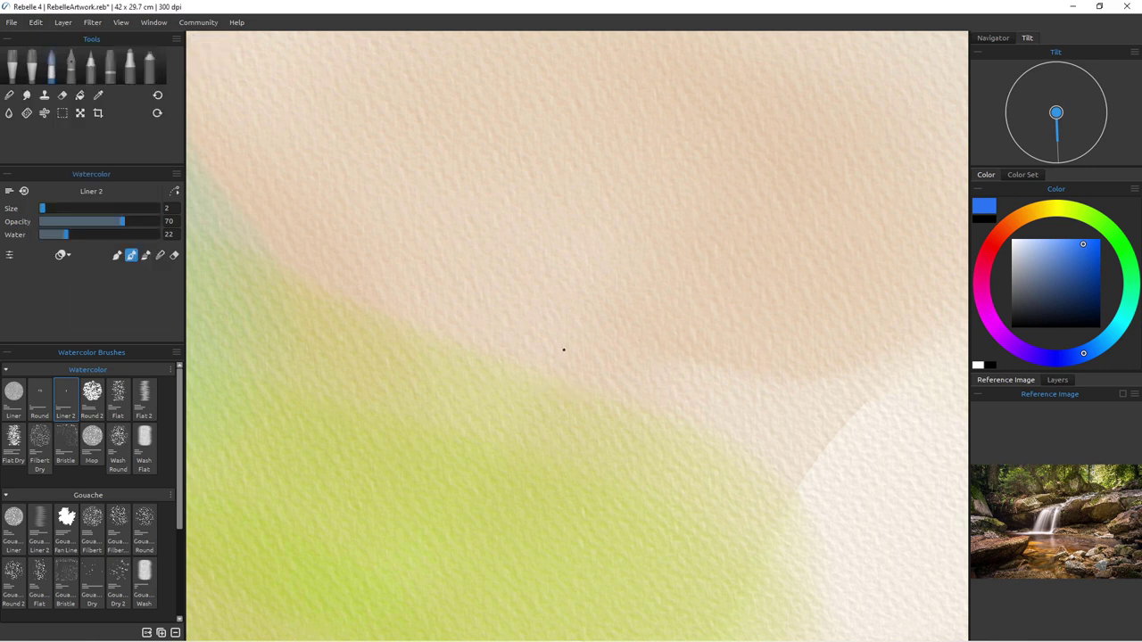
Step: Choose a muted medium brown as the paint color for Liner 2
scroll(518, 401, "down", 20)
scroll(518, 400, "up", 20)
scroll(518, 401, "down", 5)
scroll(517, 401, "up", 4)
left_click_drag(517, 401, 435, 370)
scroll(434, 370, "up", 1)
scroll(509, 391, "up", 1)
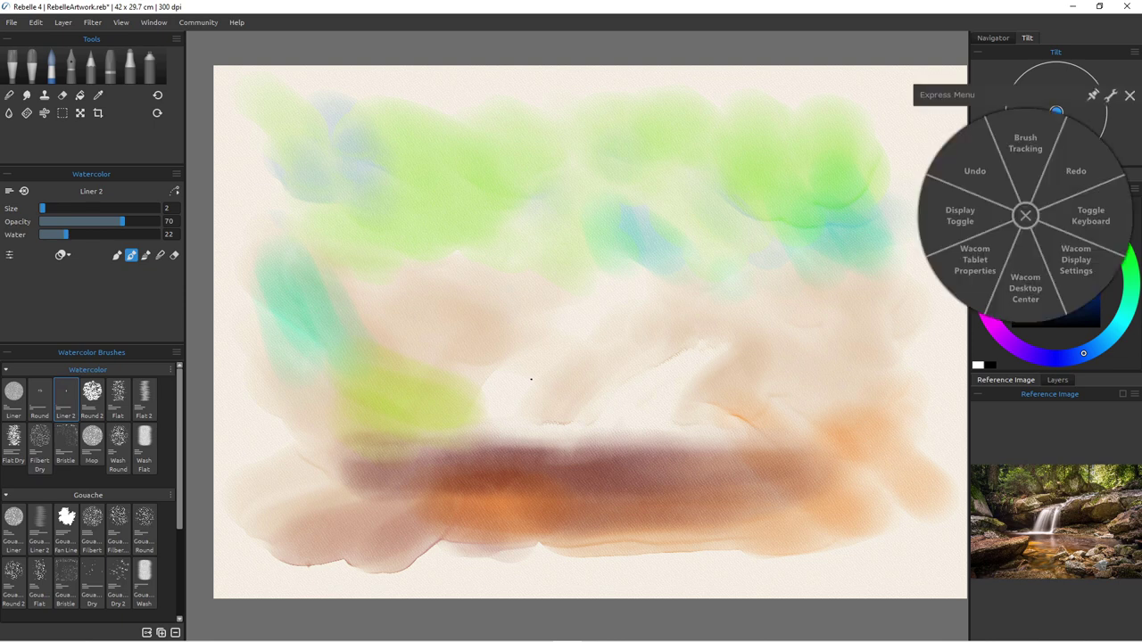
key("Escape")
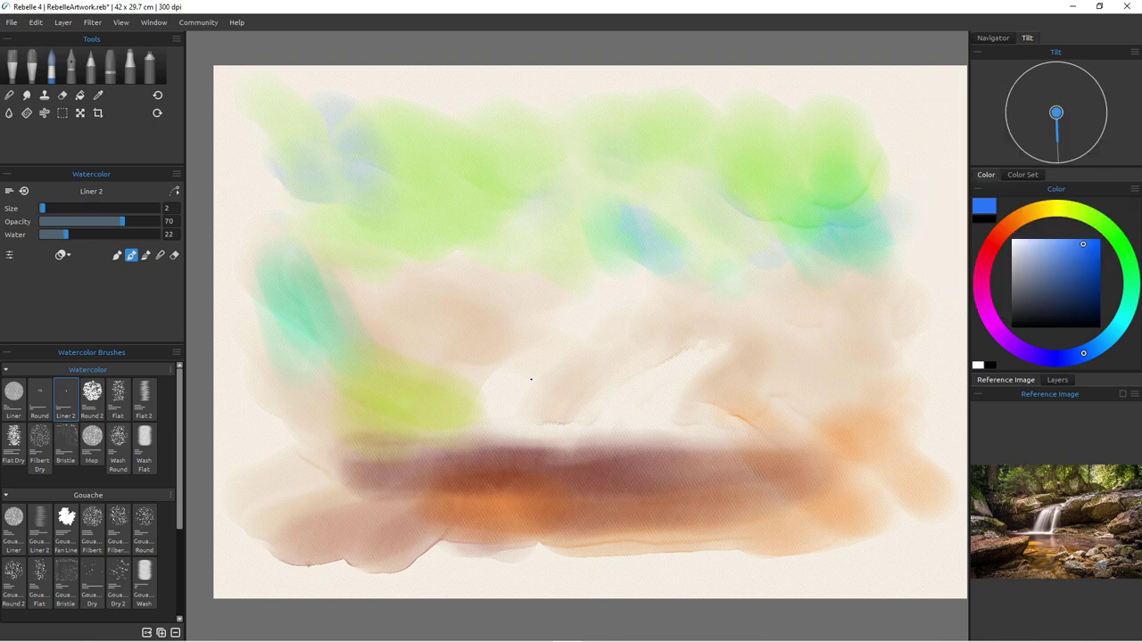
left_click(1019, 217)
left_click_drag(1059, 258, 1055, 280)
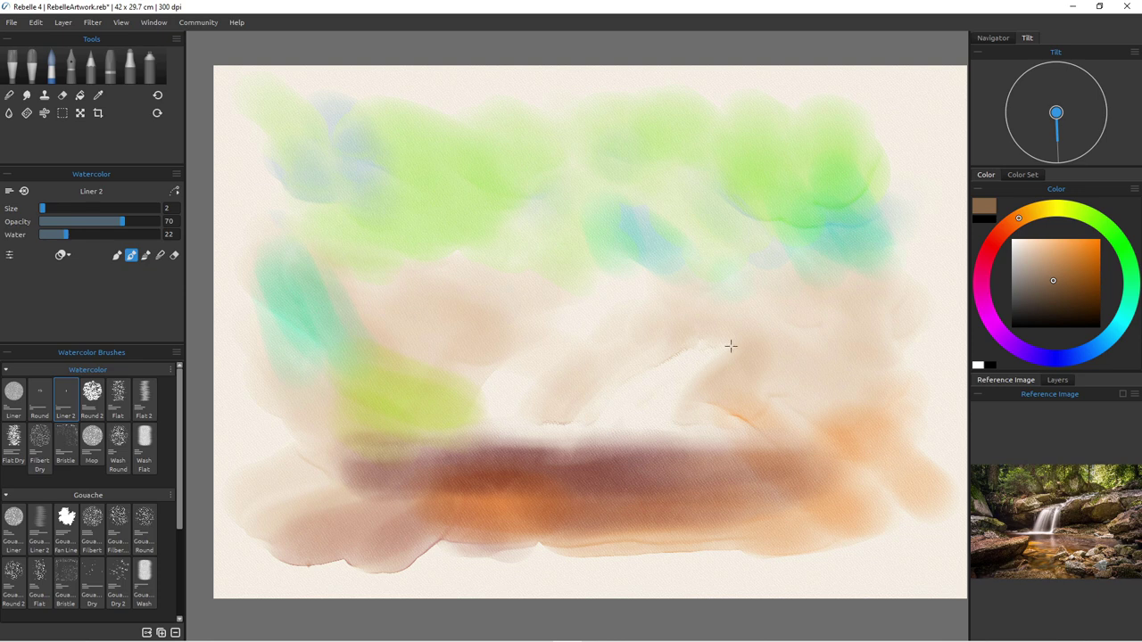
Step: Draw thin brown Liner 2 strokes at size 2 along the right edge of the waterfall
left_click_drag(725, 349, 690, 396)
left_click_drag(711, 354, 684, 416)
scroll(673, 408, "up", 5)
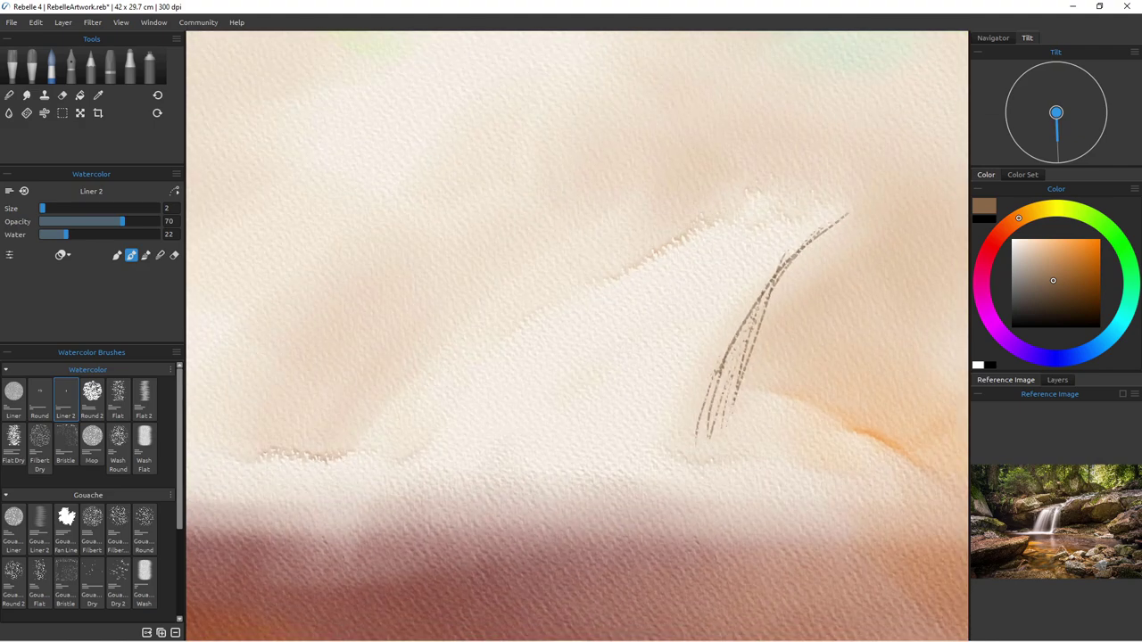
mouse_move(695, 362)
left_mouse_down()
mouse_move(587, 371)
mouse_move(539, 354)
left_mouse_up()
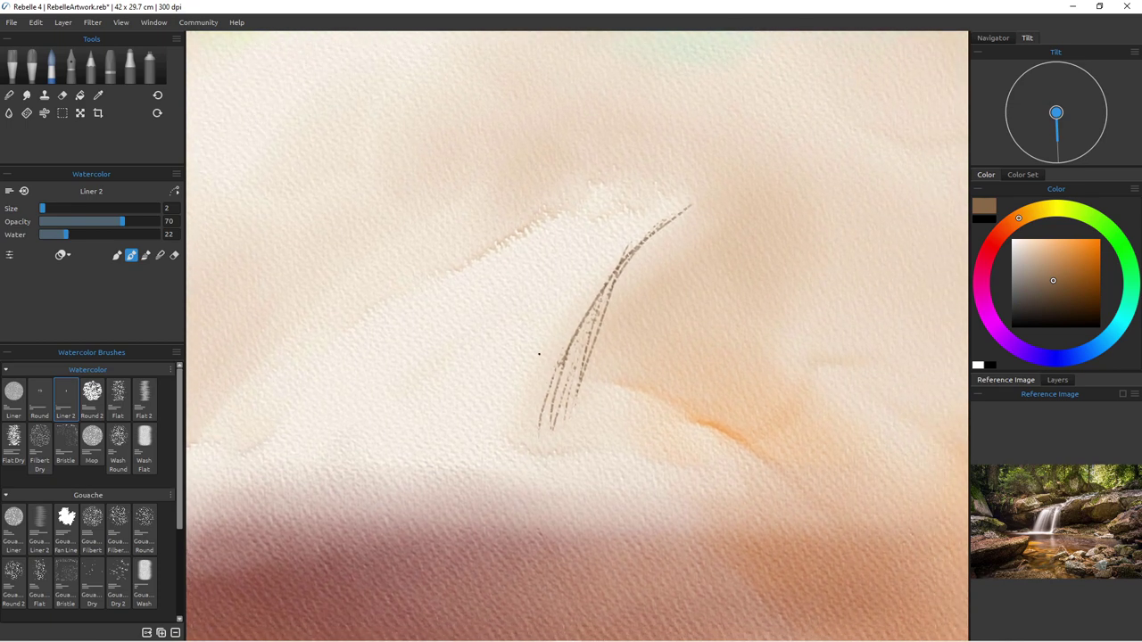
Step: Enlarge Liner 2 to size 9 and add a thicker stroke at the top of the waterfall's right edge
key("bracketright")
key("bracketright")
key("bracketleft")
left_click_drag(677, 216, 618, 298)
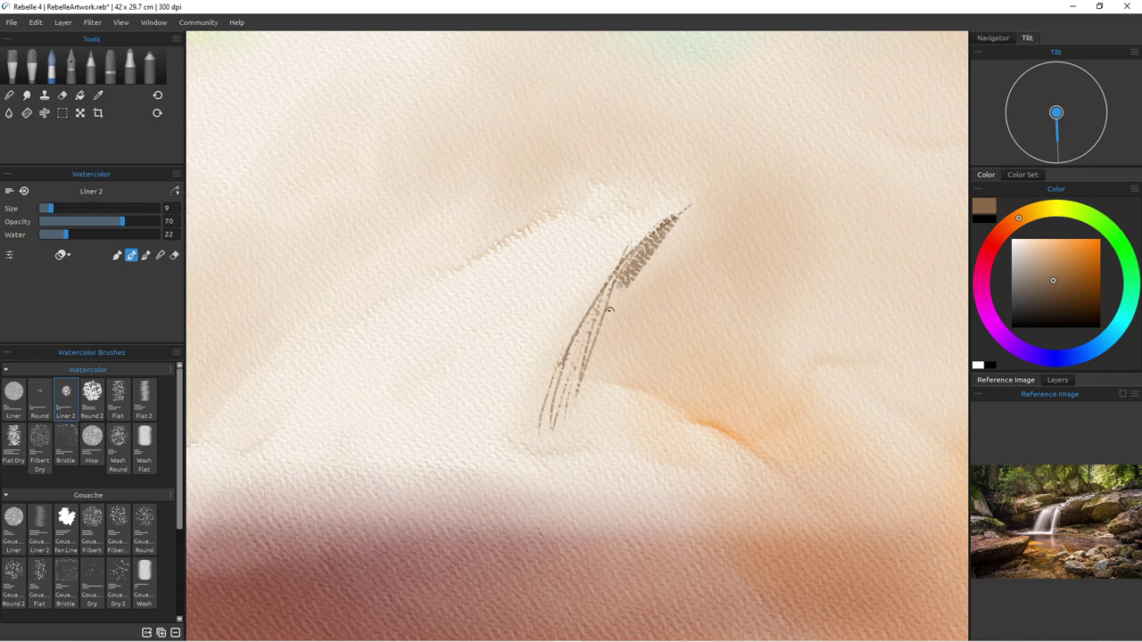
Step: Reduce Liner 2 to size 6 and paint a tapering stroke down the waterfall's right edge
key("bracketleft")
key("bracketleft")
key("bracketleft")
left_click_drag(641, 255, 612, 375)
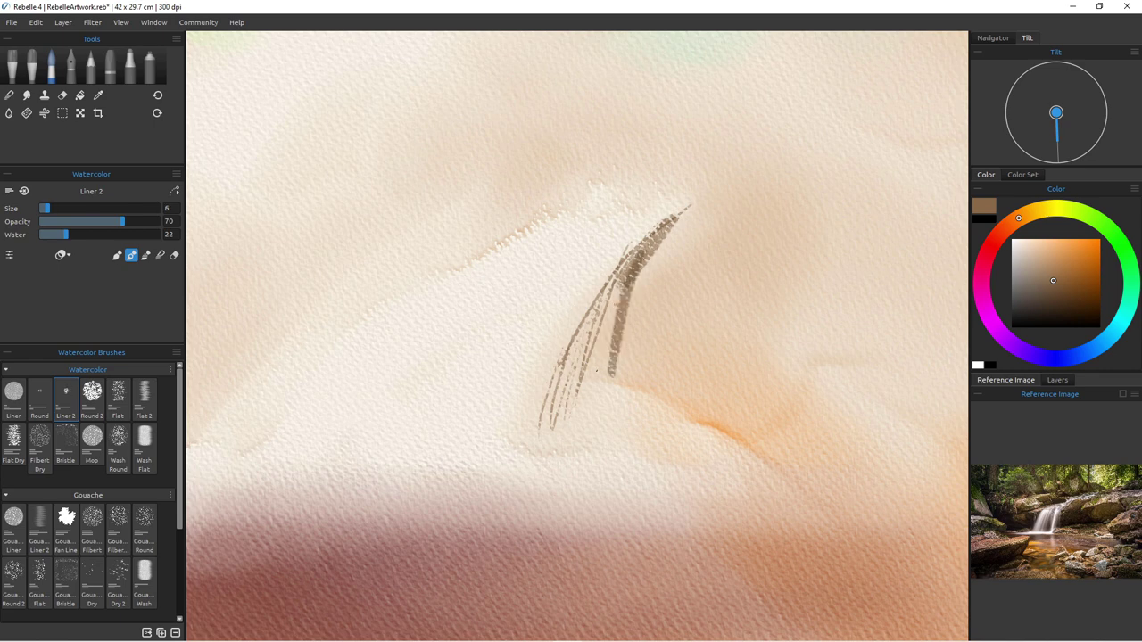
Step: Reduce Liner 2 to size 3 and fill the waterfall's right edge with fine falling lines
key("bracketleft")
key("bracketleft")
key("bracketleft")
left_click_drag(622, 278, 582, 409)
left_click_drag(614, 332, 600, 403)
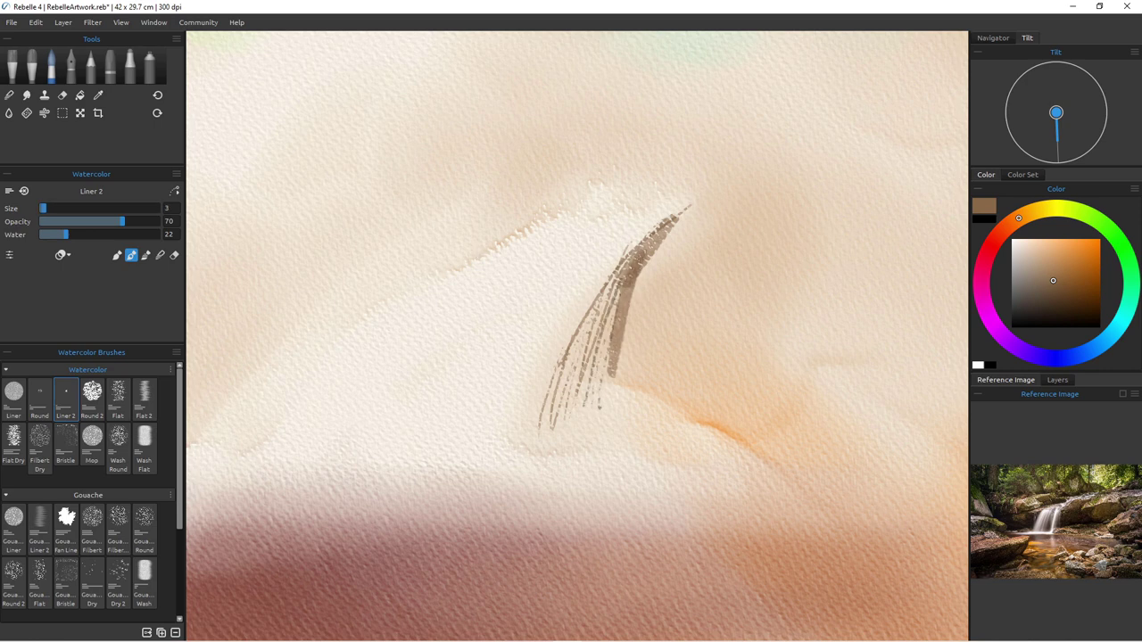
scroll(577, 336, "down", 5)
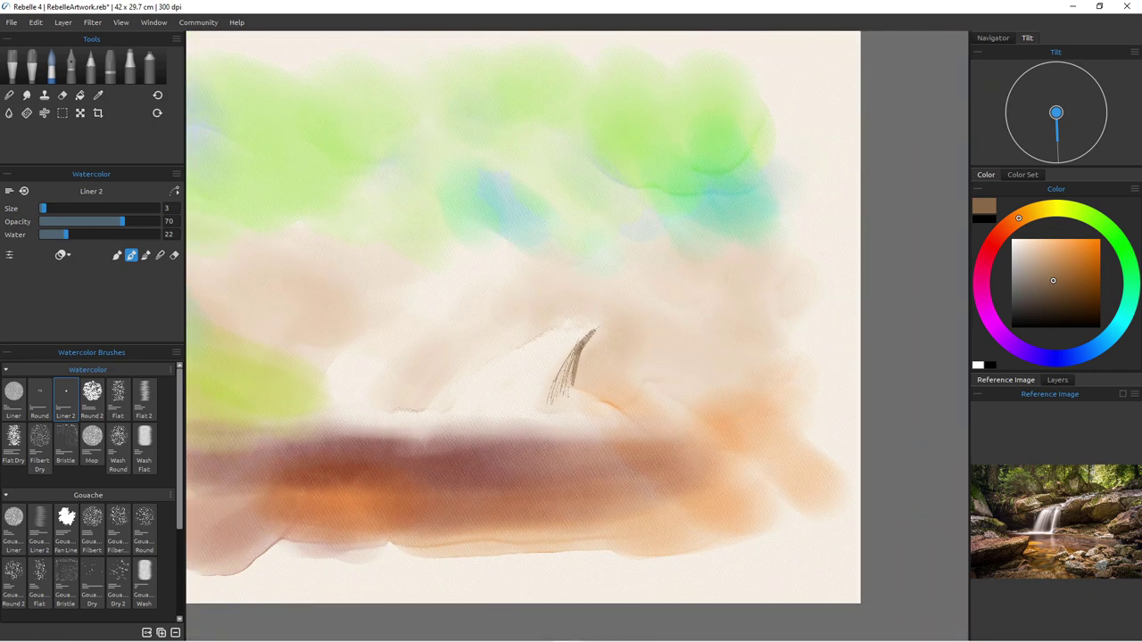
mouse_move(577, 337)
left_mouse_down()
mouse_move(592, 332)
mouse_move(579, 397)
mouse_move(573, 384)
left_mouse_up()
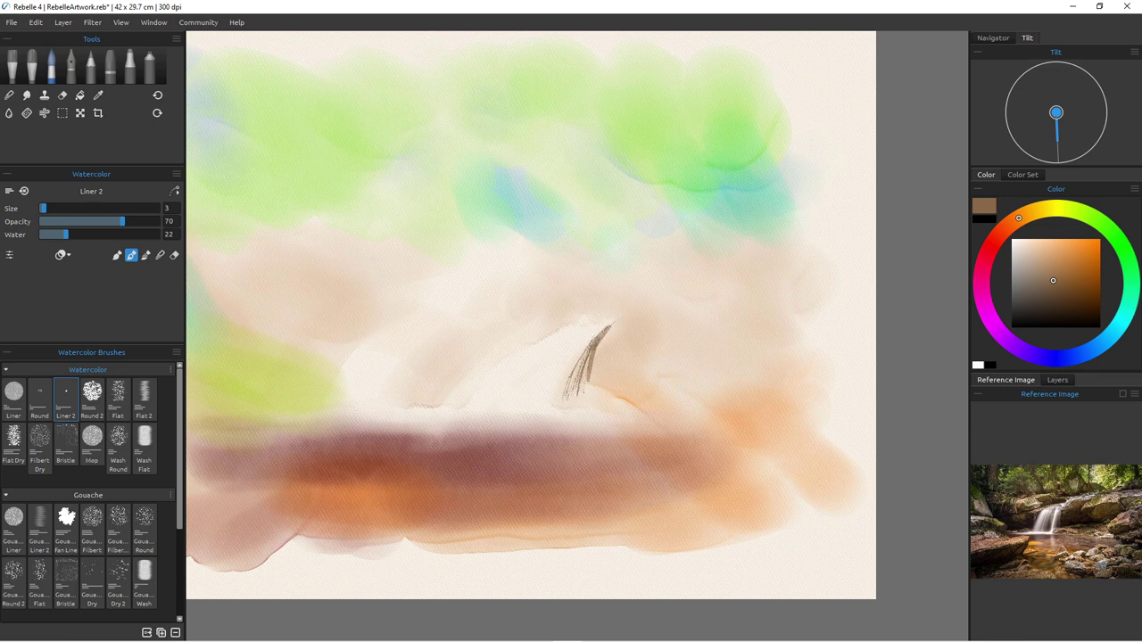
Step: Outline the large rounded boulder to the right of the waterfall and the smaller rocks beside it
left_click_drag(614, 324, 714, 304)
left_click_drag(629, 341, 621, 371)
mouse_move(720, 345)
left_mouse_down()
mouse_move(618, 374)
mouse_move(772, 335)
left_mouse_up()
mouse_move(619, 373)
left_mouse_down()
mouse_move(678, 401)
mouse_move(746, 401)
left_mouse_up()
mouse_move(667, 395)
left_mouse_down()
mouse_move(712, 405)
mouse_move(686, 417)
left_mouse_up()
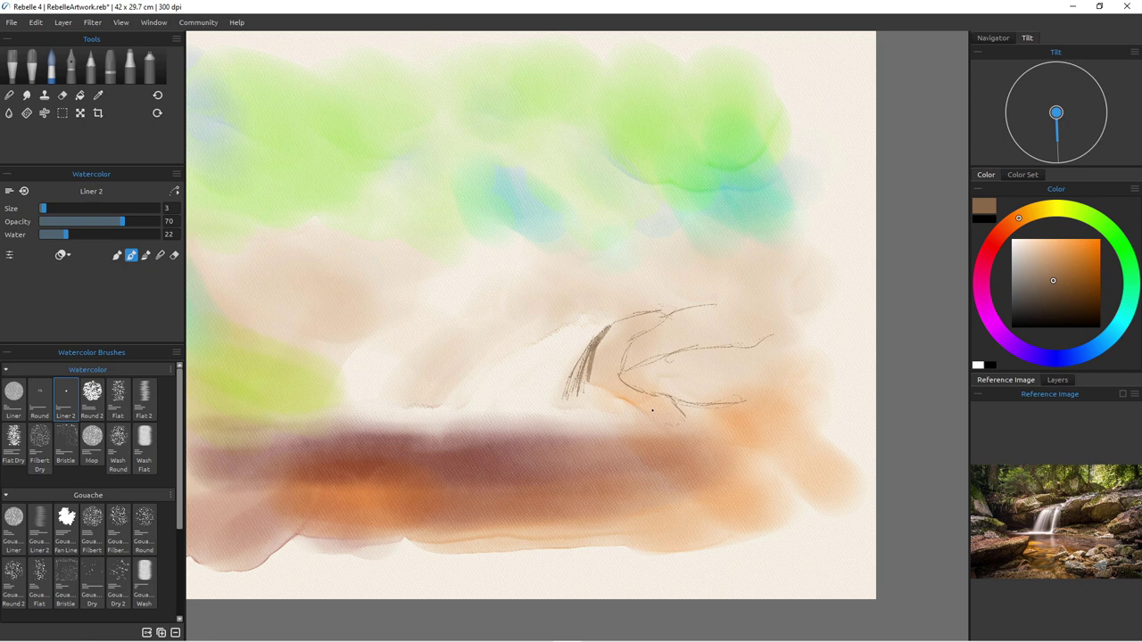
mouse_move(730, 316)
left_mouse_down()
mouse_move(759, 351)
mouse_move(810, 329)
mouse_move(755, 339)
left_mouse_up()
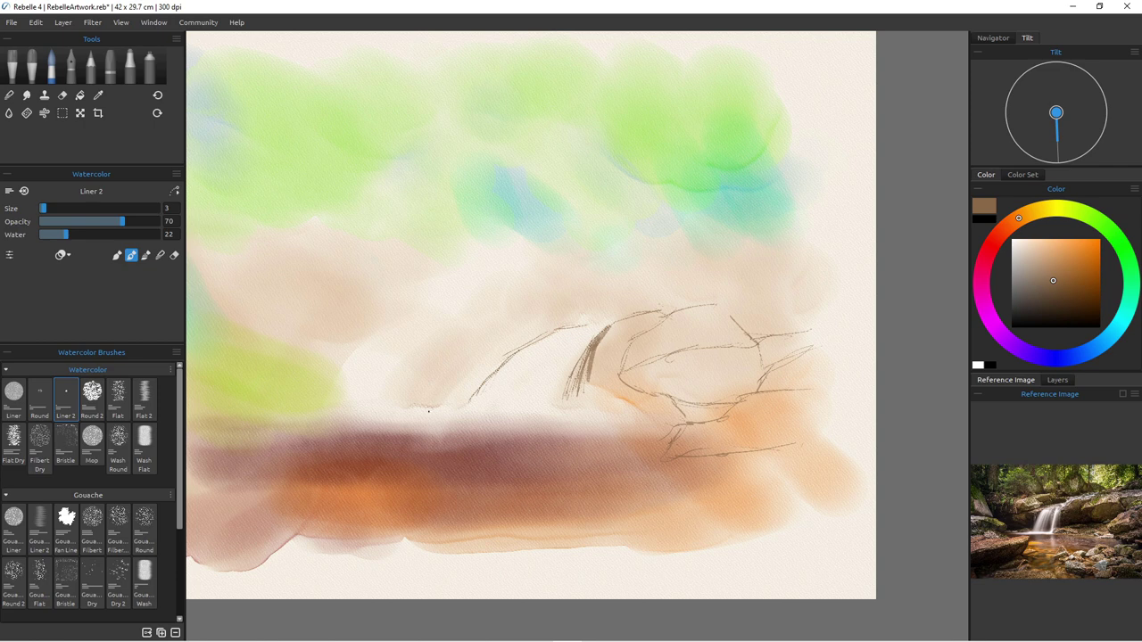
Step: Sketch the long contour lines of the slope running from the waterfall's left side to the left bank
left_click_drag(412, 407, 473, 403)
left_click_drag(526, 345, 336, 382)
left_click_drag(407, 365, 200, 375)
Step: Sketch the rock ledge and blocky stones along the left bank at the waterline
left_click_drag(319, 383, 393, 407)
left_click_drag(395, 406, 413, 432)
mouse_move(204, 385)
left_mouse_down()
mouse_move(337, 409)
mouse_move(348, 431)
left_mouse_up()
mouse_move(395, 406)
left_mouse_down()
mouse_move(394, 436)
mouse_move(411, 435)
left_mouse_up()
left_click_drag(332, 414, 352, 432)
left_click_drag(234, 393, 270, 433)
Step: Draw two small stones at the waterline, one on each side of the waterfall's base
left_click_drag(448, 411, 465, 404)
left_click_drag(460, 405, 475, 420)
left_click_drag(457, 407, 430, 419)
left_click_drag(594, 407, 558, 423)
left_click_drag(589, 411, 623, 406)
mouse_move(561, 424)
left_mouse_down()
mouse_move(635, 425)
mouse_move(649, 409)
mouse_move(648, 423)
left_mouse_up()
Step: Sketch the outline of a large flat rock jutting into the pool from the lower-left foreground
left_click_drag(219, 424, 309, 446)
left_click_drag(251, 482, 286, 480)
left_click_drag(419, 474, 442, 488)
mouse_move(439, 489)
left_mouse_down()
mouse_move(403, 539)
mouse_move(327, 564)
mouse_move(225, 536)
mouse_move(418, 544)
left_mouse_up()
Step: Select Layer 1 and unlock it for editing
left_click(1057, 380)
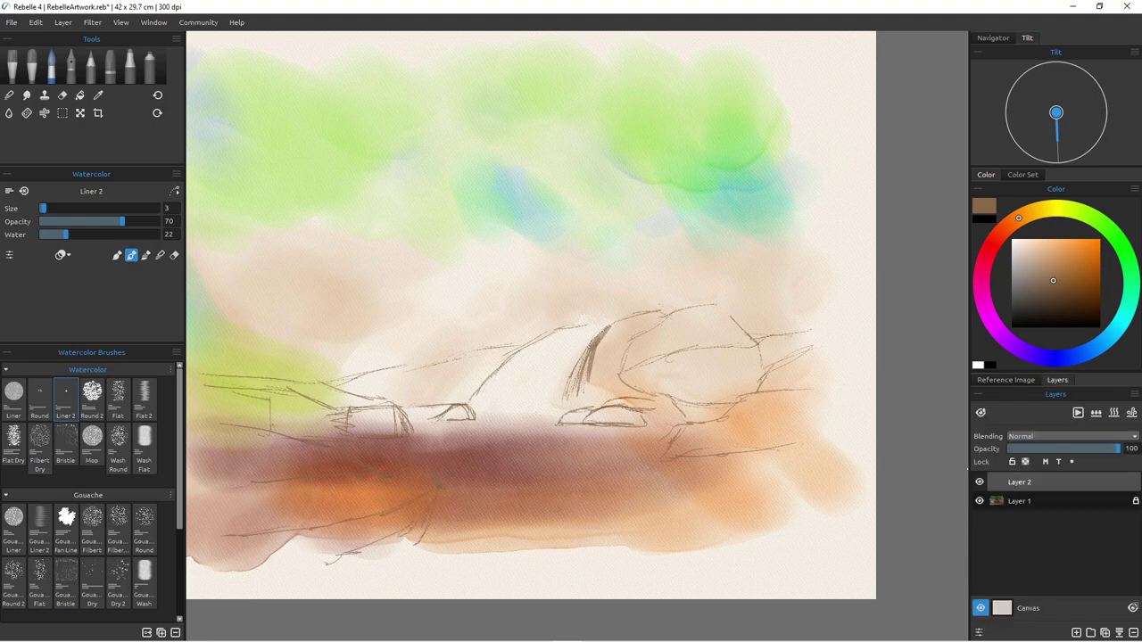
left_click(1019, 501)
left_click(1012, 462)
Step: Try erasing the brown wash on Layer 1 inside the lower-left foreground rock
left_click(63, 95)
left_click_drag(265, 458, 364, 481)
left_click_drag(330, 475, 198, 437)
key("Tab")
left_click_drag(249, 513, 89, 558)
mouse_move(192, 527)
left_mouse_down()
mouse_move(380, 519)
mouse_move(276, 526)
left_mouse_up()
key("Tab")
Step: Undo the erasing and the latest outline strokes of the lower-left foreground rock
key("ctrl+z")
key("ctrl+z")
key("ctrl+z")
key("ctrl+z")
key("ctrl+z")
scroll(641, 361, "down", 8)
scroll(594, 364, "up", 8)
key("ctrl+z")
key("ctrl+z")
key("ctrl+z")
key("ctrl+z")
key("ctrl+z")
key("ctrl+z")
key("ctrl+z")
Step: Draw a leaning tree trunk above the left bank and strengthen the contour lines of the bank below it
mouse_move(311, 268)
left_mouse_down()
mouse_move(348, 360)
mouse_move(335, 332)
left_mouse_up()
mouse_move(252, 350)
left_mouse_down()
mouse_move(354, 368)
mouse_move(323, 373)
left_mouse_up()
mouse_move(311, 383)
left_mouse_down()
mouse_move(314, 431)
mouse_move(403, 438)
left_mouse_up()
Step: Redraw the large flat foreground rock with its pointed tip reaching into the pool
left_click_drag(229, 451, 366, 461)
left_click_drag(321, 471, 382, 460)
mouse_move(470, 469)
left_mouse_down()
mouse_move(426, 523)
mouse_move(347, 534)
left_mouse_up()
left_click_drag(432, 515, 279, 552)
Step: Erase the brown wash on Layer 1 inside the large flat foreground rock
left_click(1020, 501)
key("e")
mouse_move(273, 432)
left_mouse_down()
mouse_move(464, 473)
mouse_move(268, 527)
mouse_move(221, 508)
left_mouse_up()
Step: Return to Liner 2, draw a contour line across the flat rock and add a small stone beside its lower edge
key("b")
left_click_drag(464, 466, 212, 492)
left_click_drag(437, 516, 482, 537)
mouse_move(437, 519)
left_mouse_down()
mouse_move(386, 541)
mouse_move(477, 536)
left_mouse_up()
Step: Sketch a row of jagged stones along the near shore below the pool
mouse_move(578, 505)
left_mouse_down()
mouse_move(614, 541)
mouse_move(520, 553)
left_mouse_up()
left_click_drag(540, 541, 652, 546)
mouse_move(630, 534)
left_mouse_down()
mouse_move(691, 525)
mouse_move(671, 546)
left_mouse_up()
mouse_move(680, 534)
left_mouse_down()
mouse_move(735, 520)
mouse_move(749, 548)
left_mouse_up()
left_click_drag(695, 537, 645, 556)
left_click_drag(737, 509, 791, 515)
left_click_drag(747, 508, 799, 546)
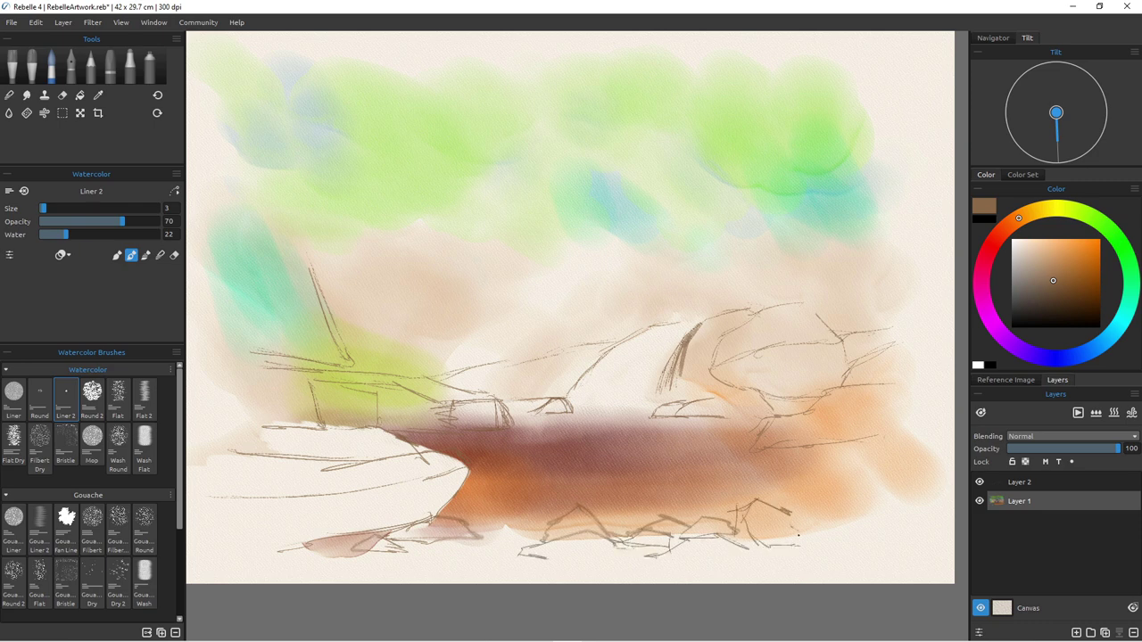
Step: Sketch angular rocks along the lower right bank of the pool
left_click_drag(771, 449, 823, 472)
left_click_drag(846, 463, 839, 483)
mouse_move(816, 483)
left_mouse_down()
mouse_move(934, 487)
mouse_move(893, 504)
left_mouse_up()
left_click_drag(894, 504, 832, 509)
mouse_move(841, 508)
left_mouse_down()
mouse_move(821, 537)
mouse_move(833, 511)
left_mouse_up()
left_click_drag(791, 510, 796, 533)
Step: Add contour lines to the upper right bank and a waterline running from it across the pool
mouse_move(764, 419)
left_mouse_down()
mouse_move(771, 448)
mouse_move(842, 436)
left_mouse_up()
left_click_drag(778, 450, 859, 476)
left_click_drag(755, 438, 629, 435)
left_click_drag(759, 431, 690, 431)
Step: Sketch the rock ledges behind and above the waterfall from the right slope toward the center
left_click_drag(811, 304, 888, 298)
mouse_move(881, 253)
left_mouse_down()
mouse_move(673, 324)
mouse_move(536, 337)
left_mouse_up()
left_click_drag(606, 305, 466, 312)
left_click_drag(569, 308, 591, 327)
left_click_drag(610, 305, 617, 325)
left_click_drag(533, 311, 568, 334)
Step: Extend the rock ledge outlines above the waterfall toward the left slope
left_click_drag(468, 313, 502, 336)
left_click_drag(576, 345, 484, 355)
left_click_drag(464, 312, 420, 314)
mouse_move(491, 337)
left_mouse_down()
mouse_move(406, 349)
mouse_move(367, 332)
left_mouse_up()
left_click_drag(457, 348, 459, 370)
left_click_drag(446, 303, 604, 297)
Step: Outline the rounded bush on the left slope and draw tree trunks around it
left_click_drag(451, 223, 485, 257)
left_click_drag(398, 225, 348, 308)
left_click_drag(378, 132, 371, 260)
left_click_drag(328, 118, 322, 229)
left_click_drag(295, 221, 308, 270)
left_click_drag(348, 198, 343, 261)
Step: Draw a group of slender tree trunks rising behind the rounded bush
left_click_drag(430, 146, 432, 221)
left_click_drag(448, 146, 451, 209)
left_click_drag(489, 139, 487, 237)
left_click_drag(475, 140, 473, 228)
left_click_drag(473, 159, 469, 237)
left_click_drag(480, 216, 491, 257)
Step: Outline the boulder behind the waterfall and the ledge line beneath it
left_click_drag(621, 312, 751, 287)
mouse_move(625, 231)
left_mouse_down()
mouse_move(659, 241)
mouse_move(673, 278)
left_mouse_up()
left_click_drag(670, 283, 650, 303)
mouse_move(611, 228)
left_mouse_down()
mouse_move(585, 264)
mouse_move(630, 311)
left_mouse_up()
Step: Draw tall tree trunks around the central background boulder
mouse_move(602, 137)
left_mouse_down()
mouse_move(610, 223)
mouse_move(623, 225)
left_mouse_up()
left_click_drag(563, 135, 578, 289)
left_click_drag(534, 204, 535, 290)
left_click_drag(695, 132, 699, 284)
Step: Sketch the right background slope line and a cluster of tree trunks standing on it
mouse_move(689, 223)
left_mouse_down()
mouse_move(674, 291)
mouse_move(872, 222)
left_mouse_up()
left_click_drag(869, 134, 871, 223)
left_click_drag(850, 136, 848, 223)
left_click_drag(880, 116, 881, 223)
left_click_drag(851, 124, 850, 200)
left_click_drag(800, 137, 801, 223)
left_click_drag(786, 173, 767, 239)
left_click_drag(723, 243, 796, 223)
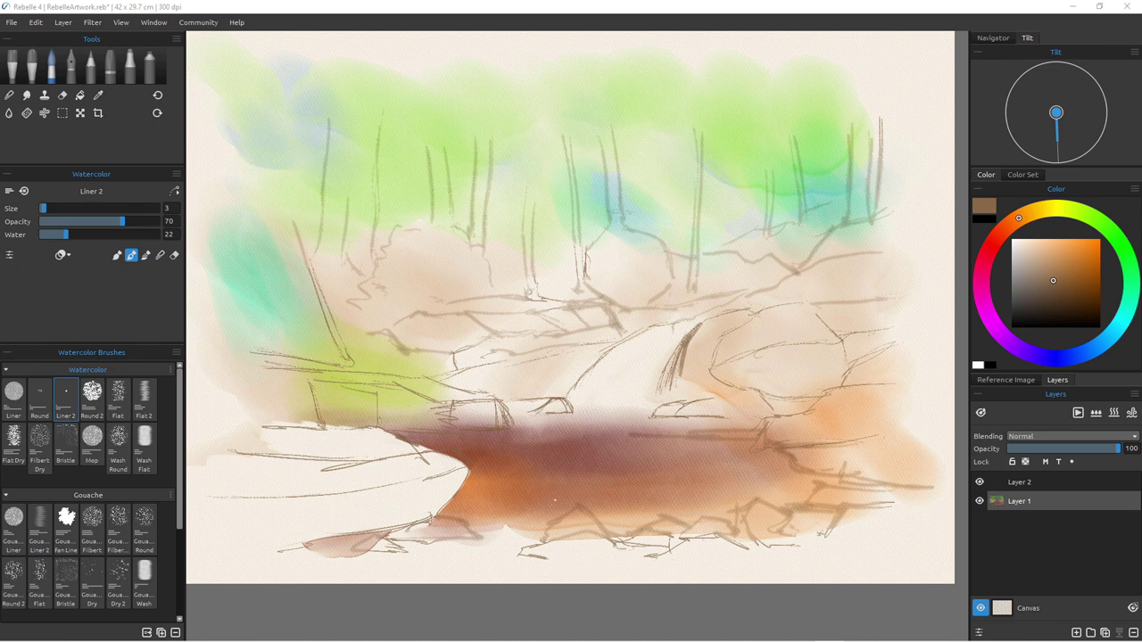
Step: Try erasing the wash inside the near-shore stones with the Square Hard eraser at size 30
key("e")
mouse_move(594, 522)
left_mouse_down()
mouse_move(575, 513)
mouse_move(581, 536)
mouse_move(606, 552)
left_mouse_up()
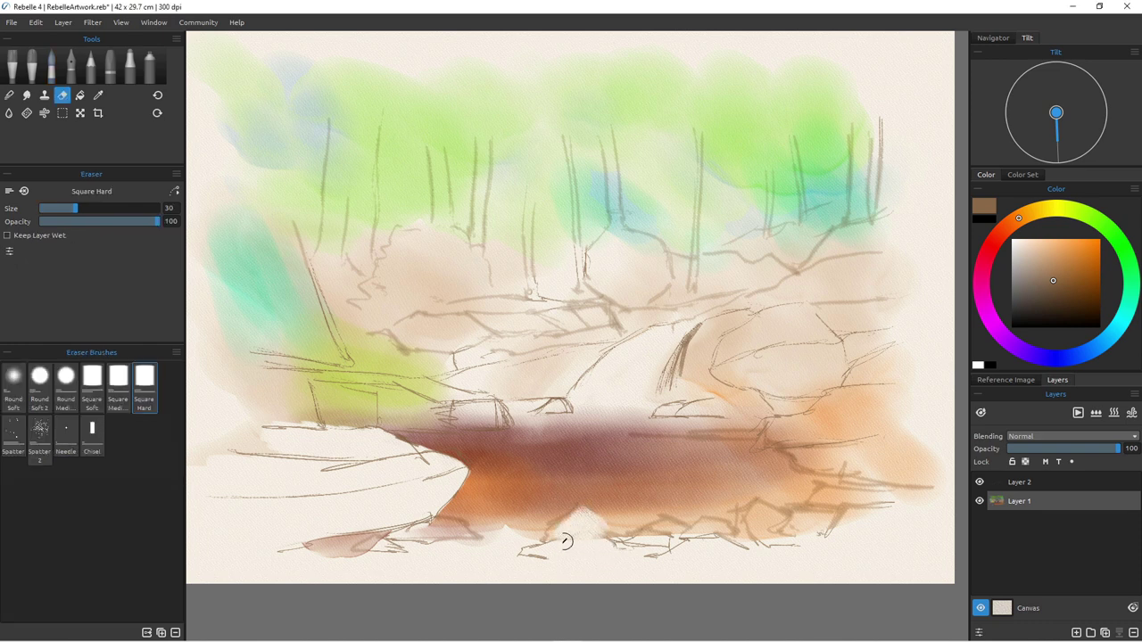
mouse_move(677, 534)
left_mouse_down()
mouse_move(650, 541)
mouse_move(702, 527)
left_mouse_up()
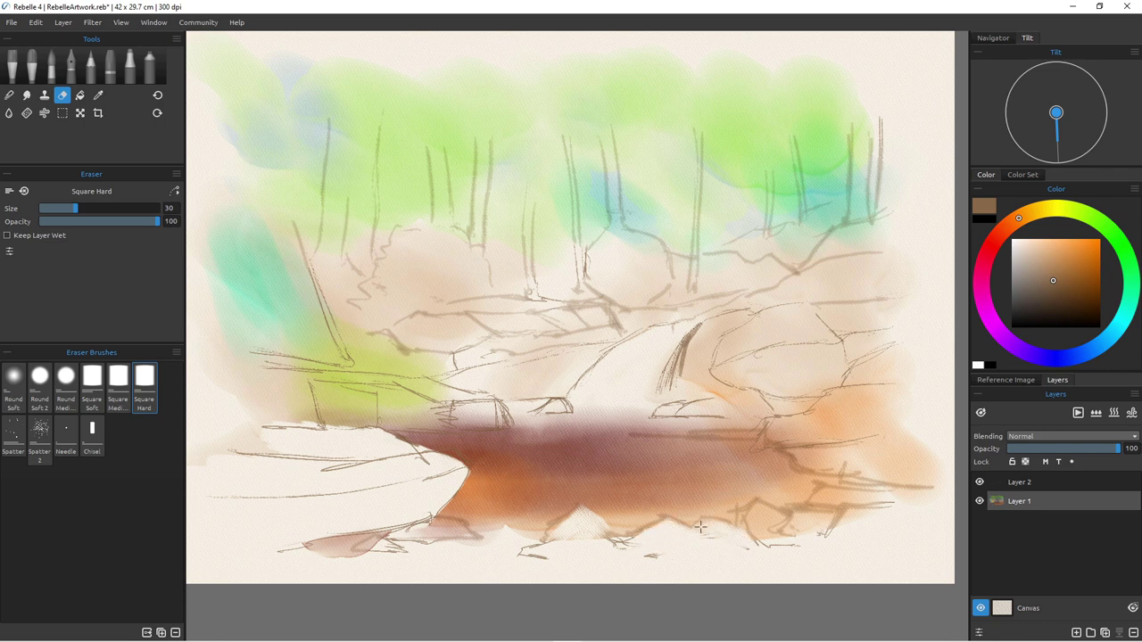
Step: Undo the erasing on the near-shore stones and the last liner strokes on the right background slope
key("w")
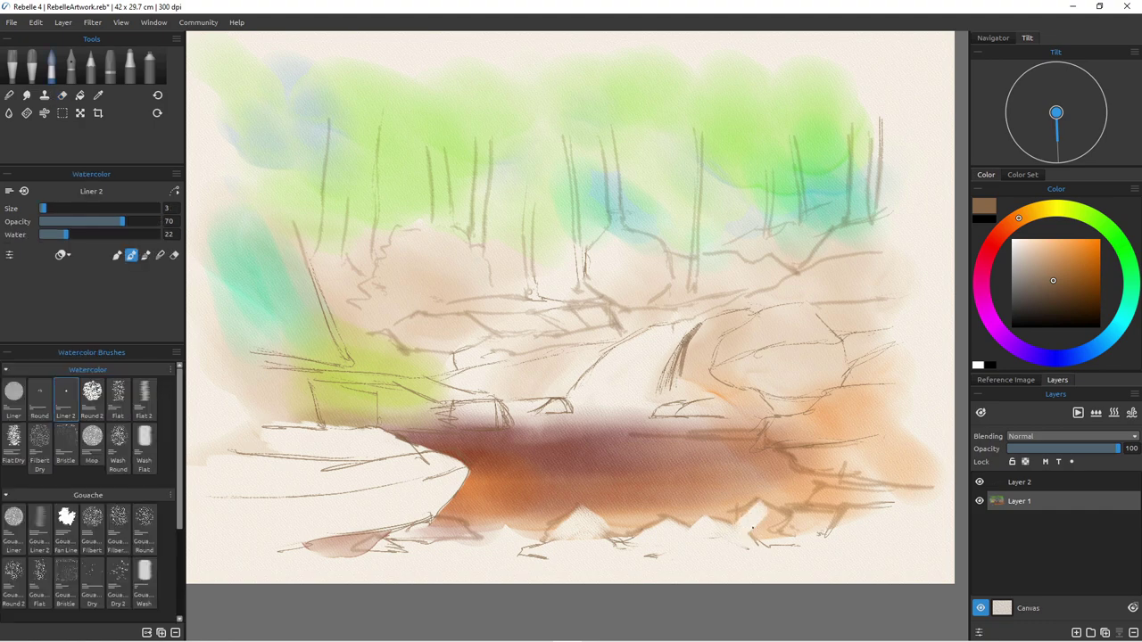
key("ctrl+z")
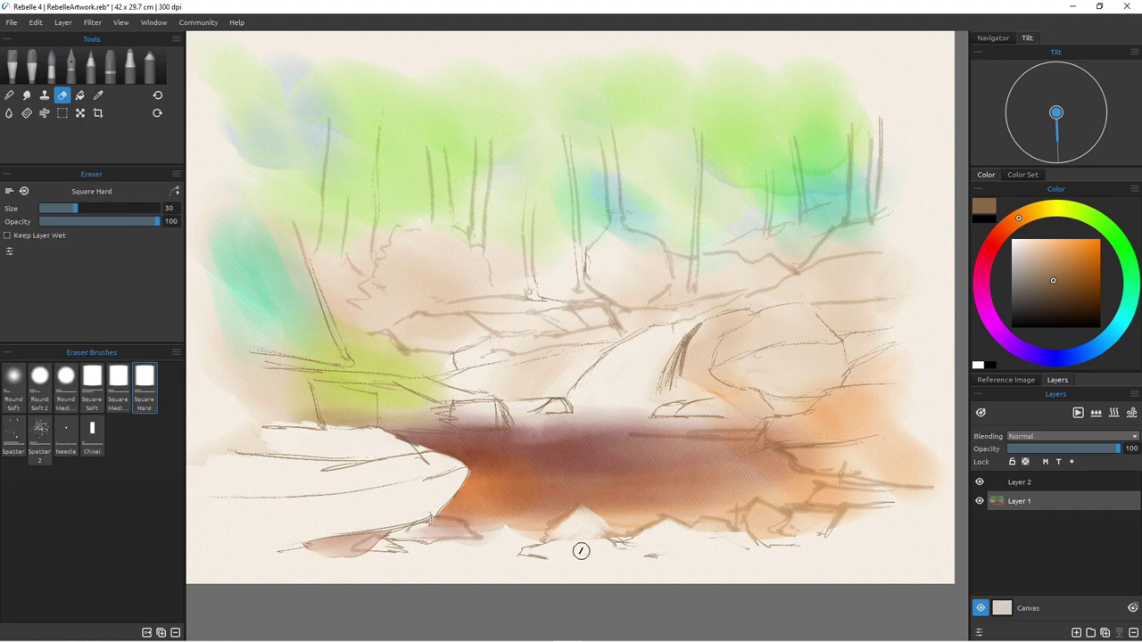
key("e")
key("ctrl+z")
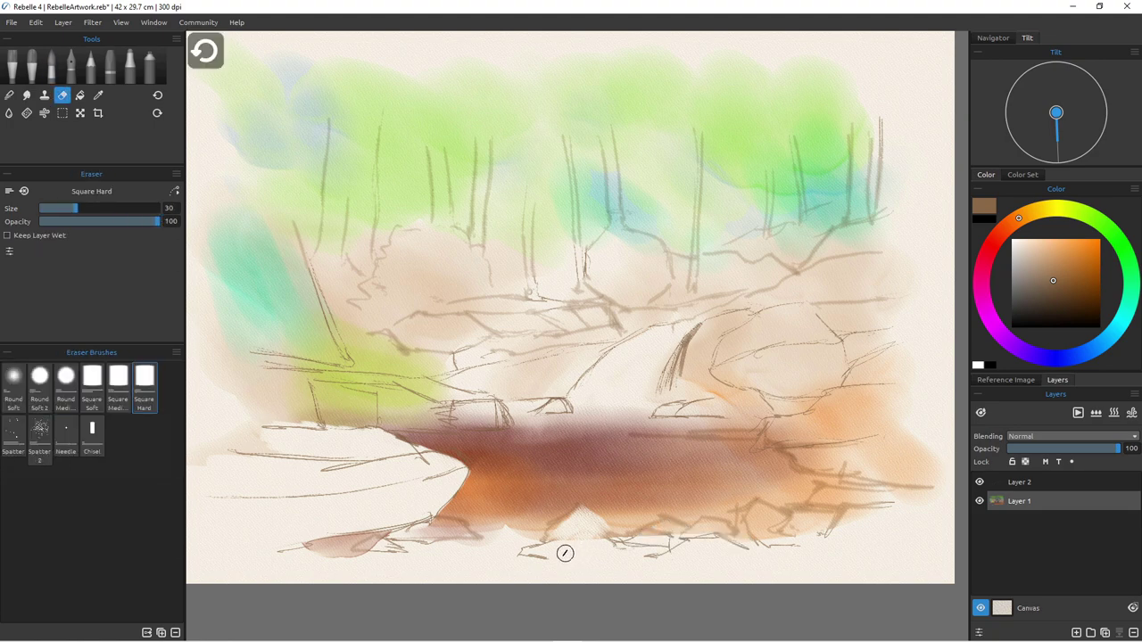
key("ctrl+z")
key("ctrl+z")
key("ctrl+z")
key("ctrl+z")
key("ctrl+z")
key("ctrl+z")
key("b")
key("ctrl+z")
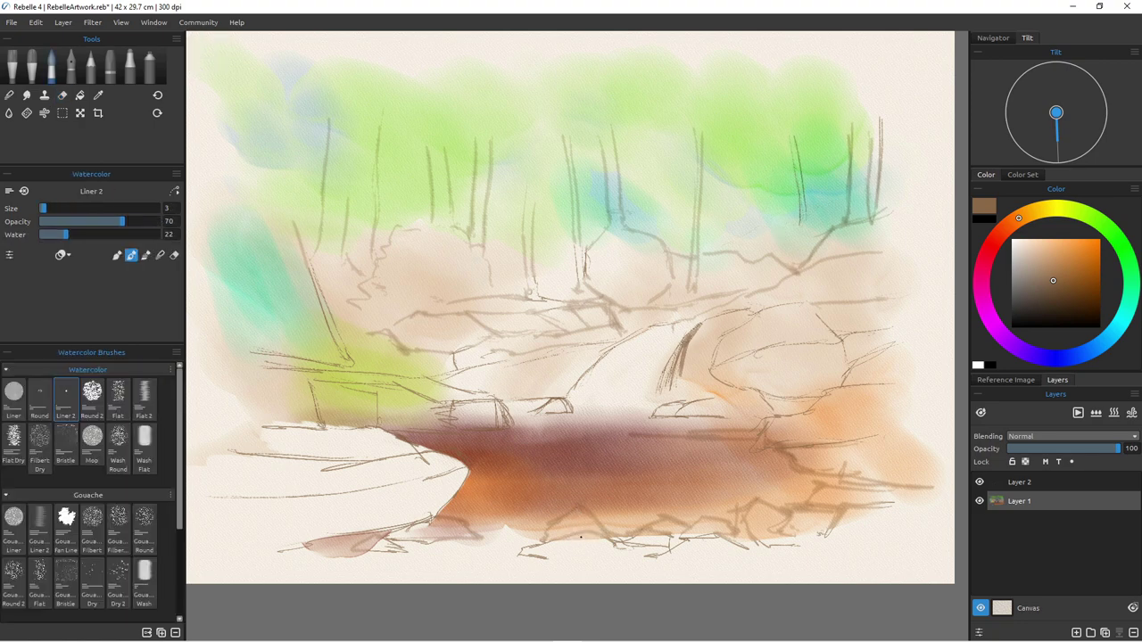
Step: Erase the wash inside the near-shore stones with the Square Hard eraser at size 15
key("e")
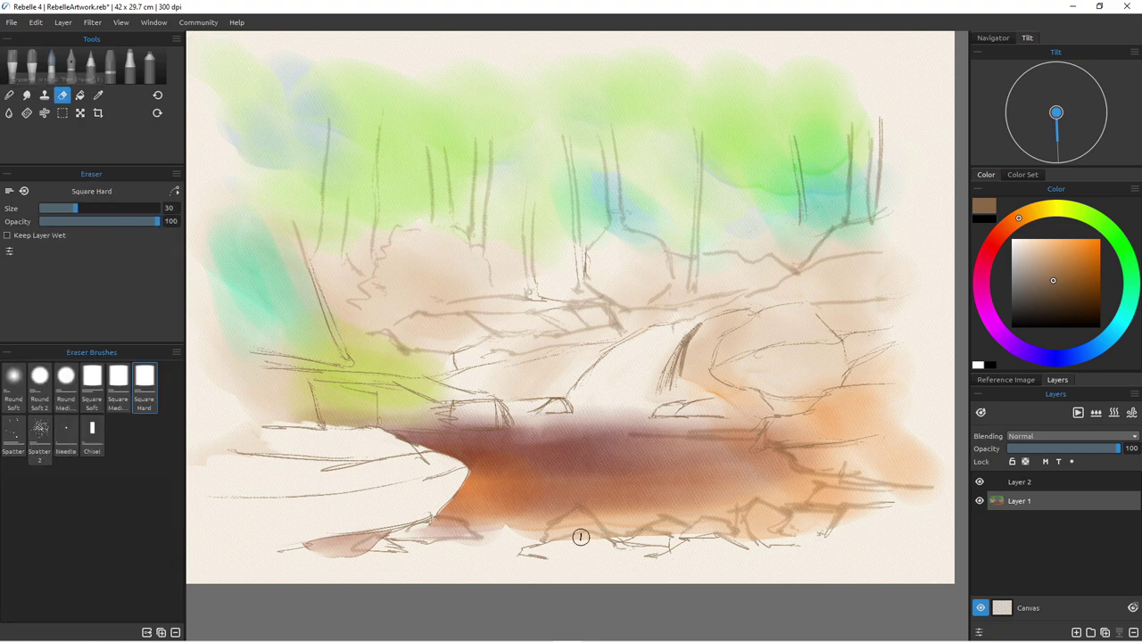
key("bracketleft")
key("bracketleft")
key("bracketleft")
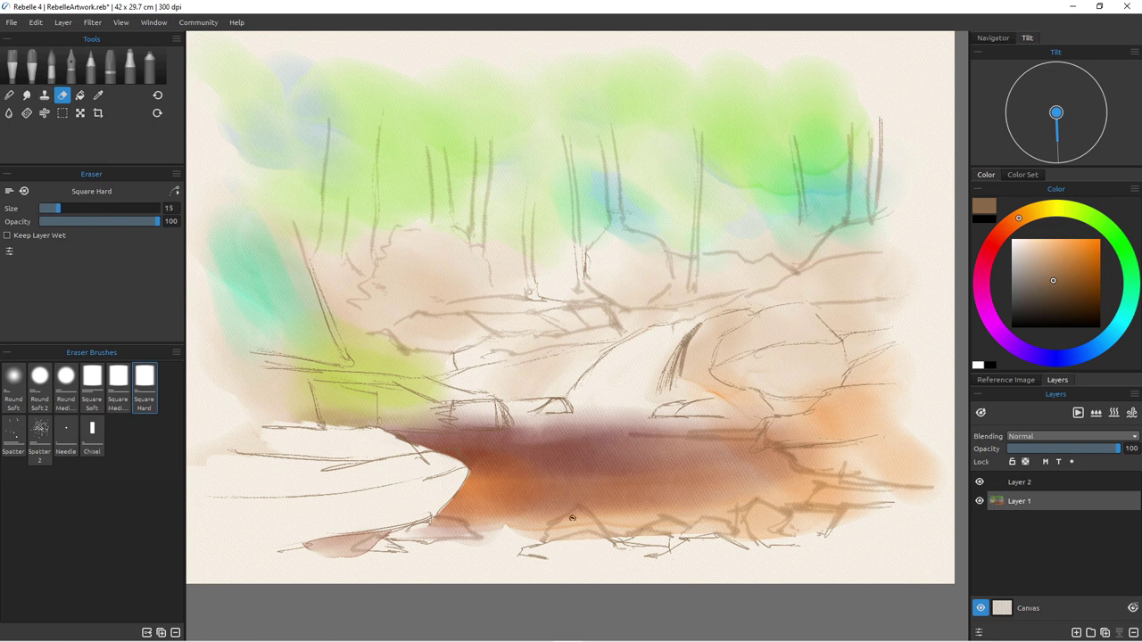
mouse_move(582, 511)
left_mouse_down()
mouse_move(544, 534)
mouse_move(588, 512)
left_mouse_up()
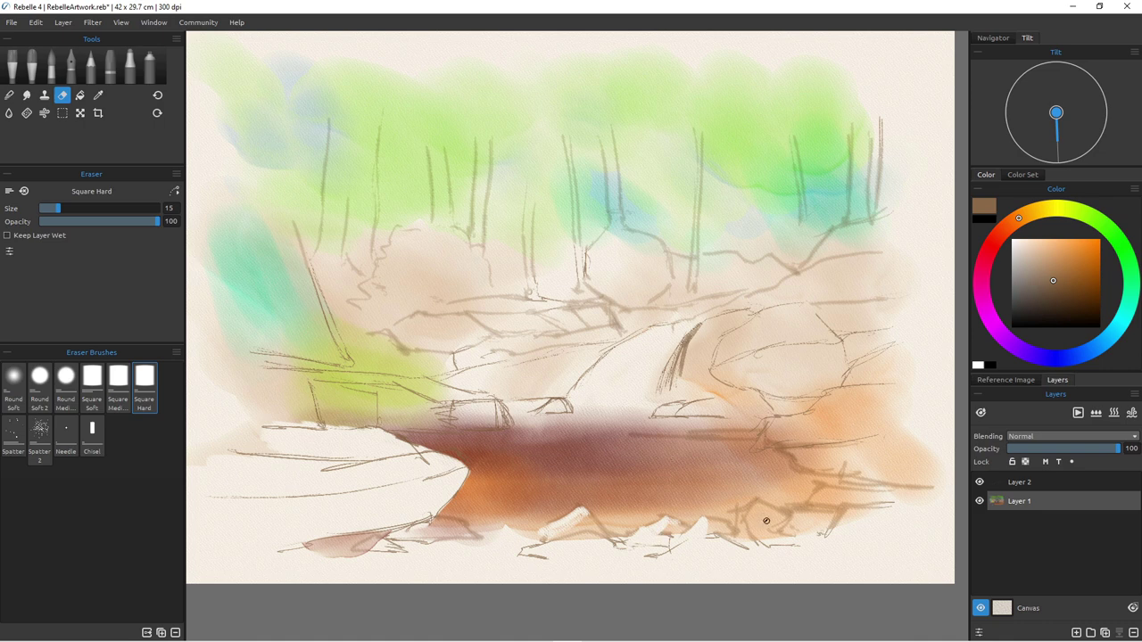
mouse_move(745, 519)
left_mouse_down()
mouse_move(759, 546)
mouse_move(757, 505)
mouse_move(758, 546)
mouse_move(793, 513)
mouse_move(781, 531)
mouse_move(794, 516)
mouse_move(795, 541)
mouse_move(815, 539)
mouse_move(770, 541)
left_mouse_up()
Step: Erase white highlights along the waterfall's upper lip, the leaning trunk and the logs on the left bank
mouse_move(720, 304)
left_mouse_down()
mouse_move(694, 318)
mouse_move(692, 306)
mouse_move(648, 331)
mouse_move(617, 233)
mouse_move(667, 315)
mouse_move(658, 330)
mouse_move(667, 311)
mouse_move(662, 332)
mouse_move(621, 324)
left_mouse_up()
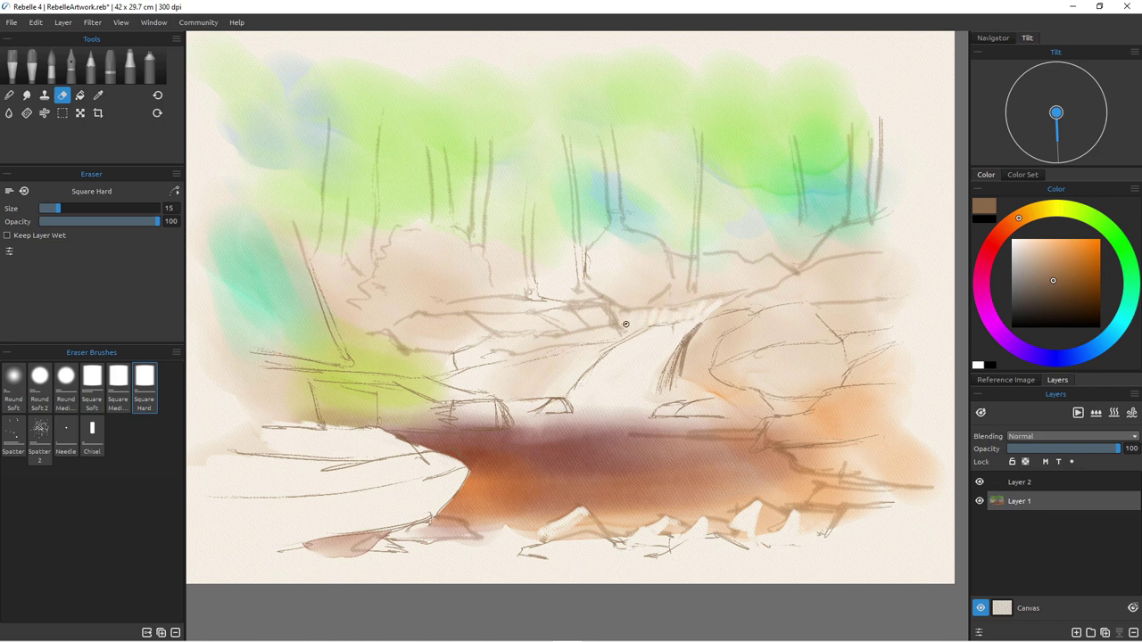
left_click_drag(724, 297, 716, 309)
mouse_move(339, 361)
left_mouse_down()
mouse_move(311, 301)
mouse_move(313, 312)
mouse_move(288, 288)
mouse_move(342, 362)
left_mouse_up()
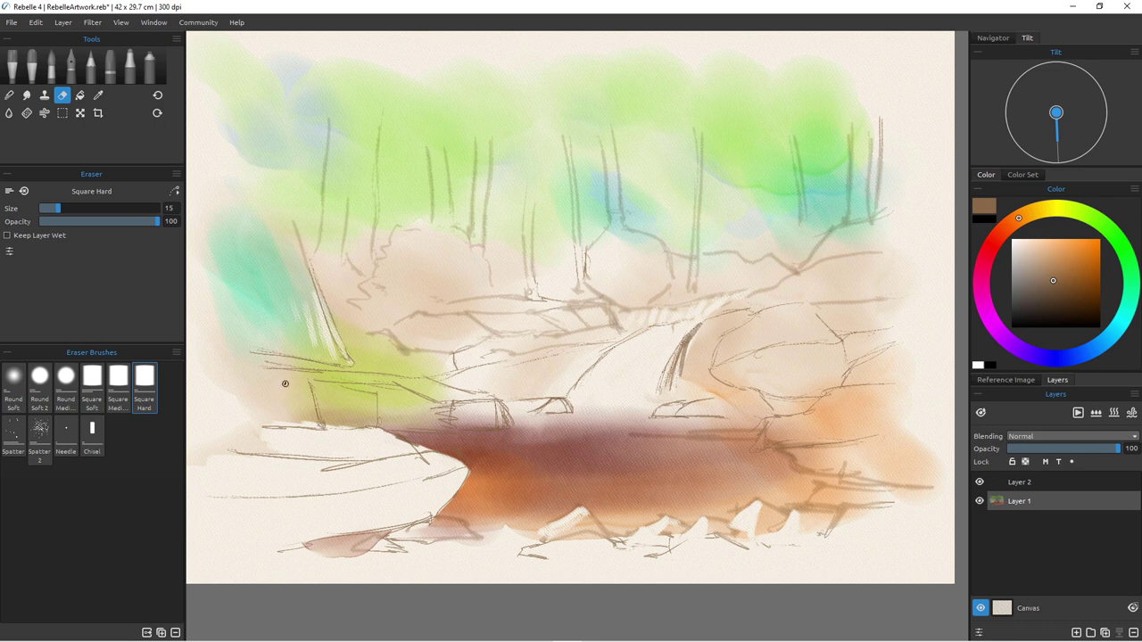
mouse_move(366, 375)
left_mouse_down()
mouse_move(234, 350)
mouse_move(374, 374)
mouse_move(232, 363)
mouse_move(341, 373)
mouse_move(250, 373)
mouse_move(395, 372)
left_mouse_up()
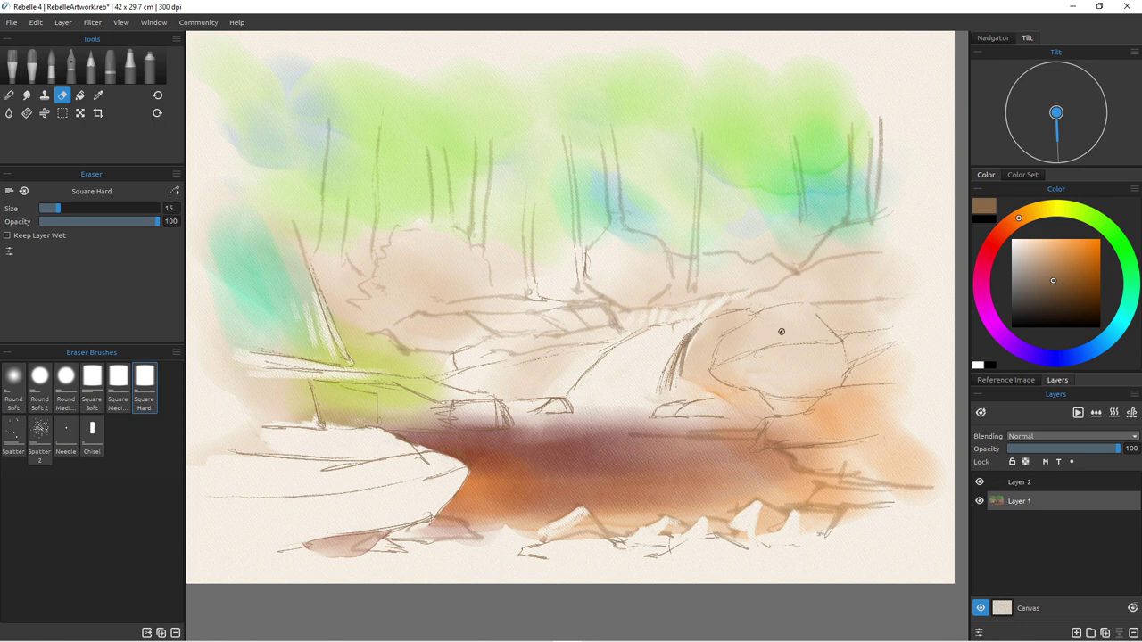
Step: Erase light highlights along the right boulder's upper edge, the right background slope and the mid-left rocks and ledge
left_click_drag(790, 330, 716, 353)
left_click_drag(793, 332, 812, 330)
mouse_move(738, 341)
left_mouse_down()
mouse_move(714, 354)
mouse_move(727, 343)
left_mouse_up()
mouse_move(841, 340)
left_mouse_down()
mouse_move(835, 326)
mouse_move(868, 322)
left_mouse_up()
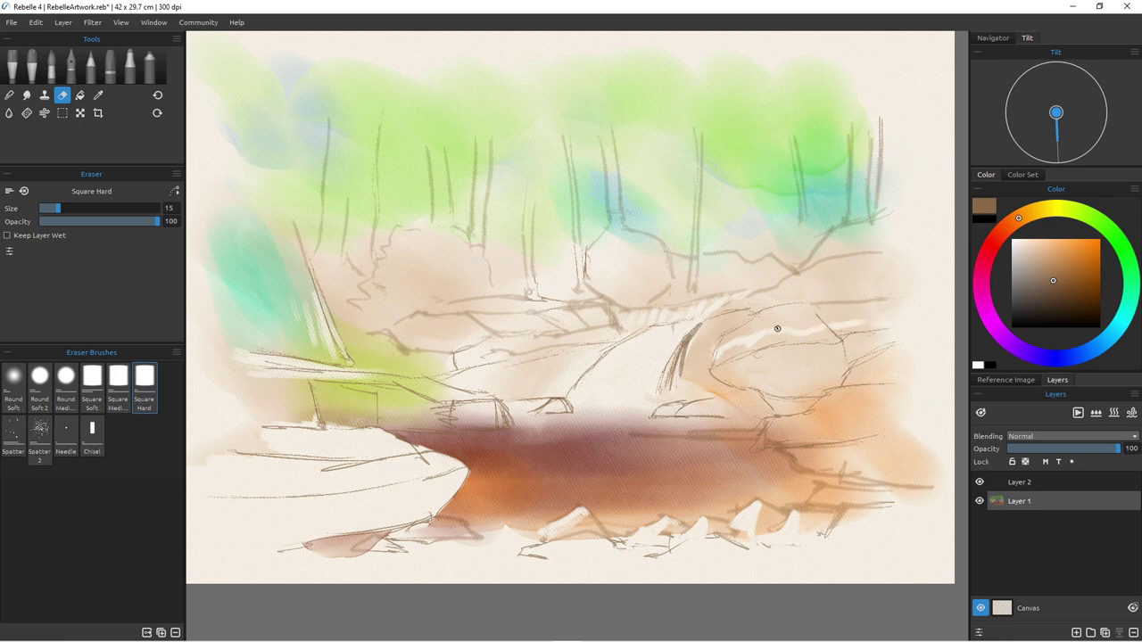
mouse_move(819, 250)
left_mouse_down()
mouse_move(789, 271)
mouse_move(754, 267)
left_mouse_up()
mouse_move(470, 321)
left_mouse_down()
mouse_move(402, 329)
mouse_move(433, 318)
mouse_move(411, 334)
mouse_move(414, 315)
mouse_move(375, 330)
left_mouse_up()
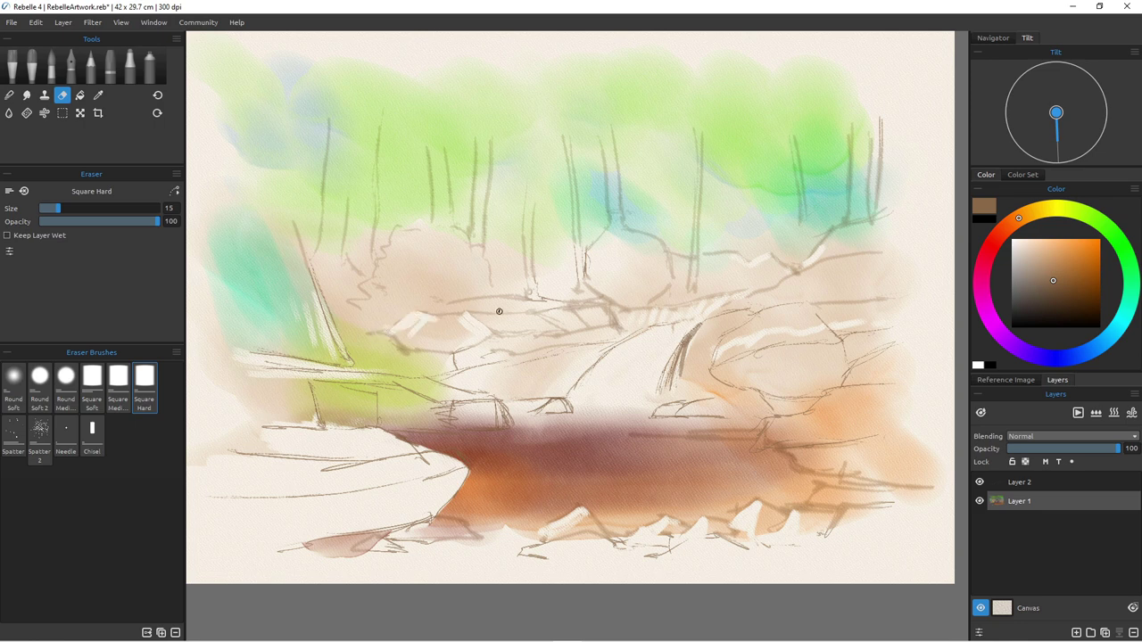
left_click_drag(487, 307, 436, 307)
Step: Lock Layer 1 and Layer 2, and make Layer 1 the active layer
left_click(1012, 462)
left_click(1019, 482)
left_click(1012, 462)
left_click(1019, 501)
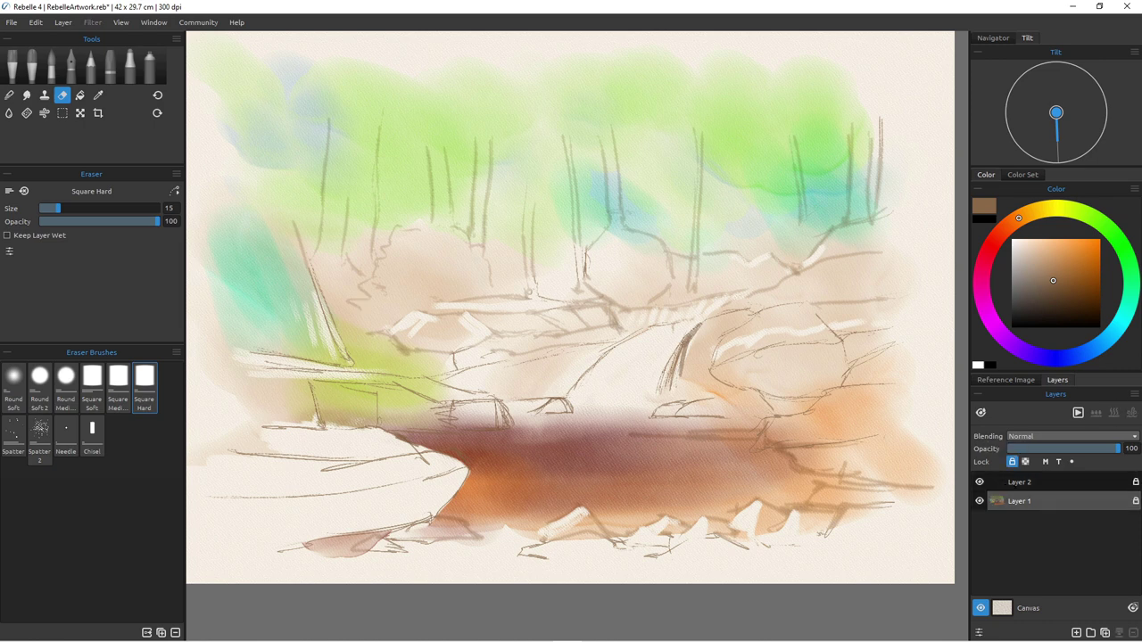
Step: Paint a muted tan wash over the large foreground boulder with the watercolor Mop brush at size 90
left_click(51, 67)
left_click(92, 437)
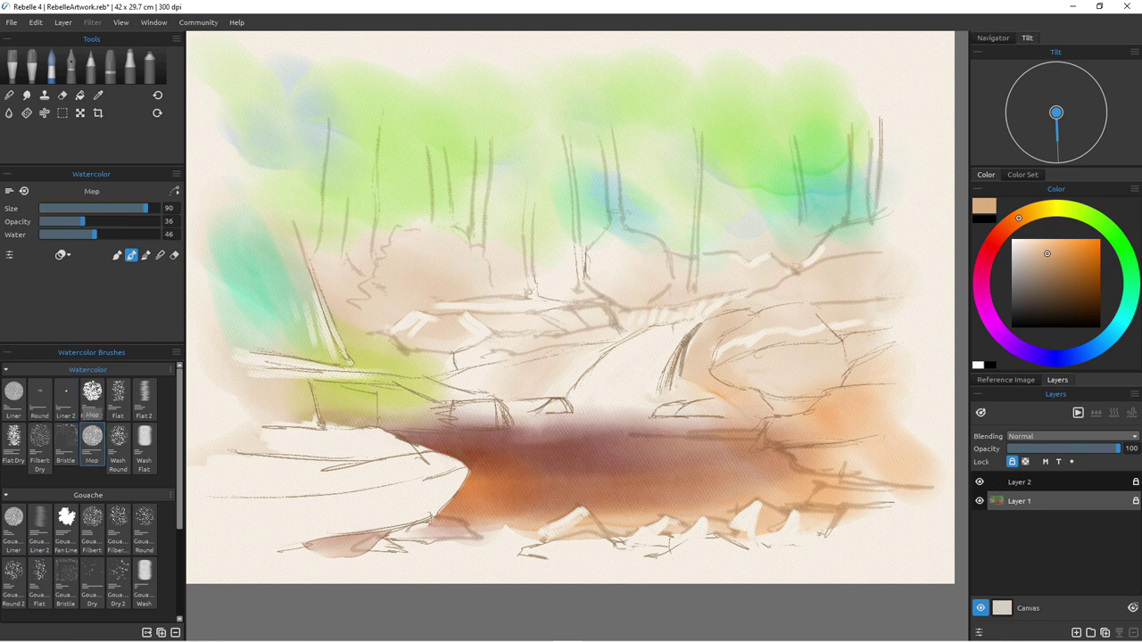
left_click(1039, 257)
mouse_move(384, 464)
left_mouse_down()
mouse_move(446, 477)
mouse_move(361, 469)
mouse_move(280, 464)
left_mouse_up()
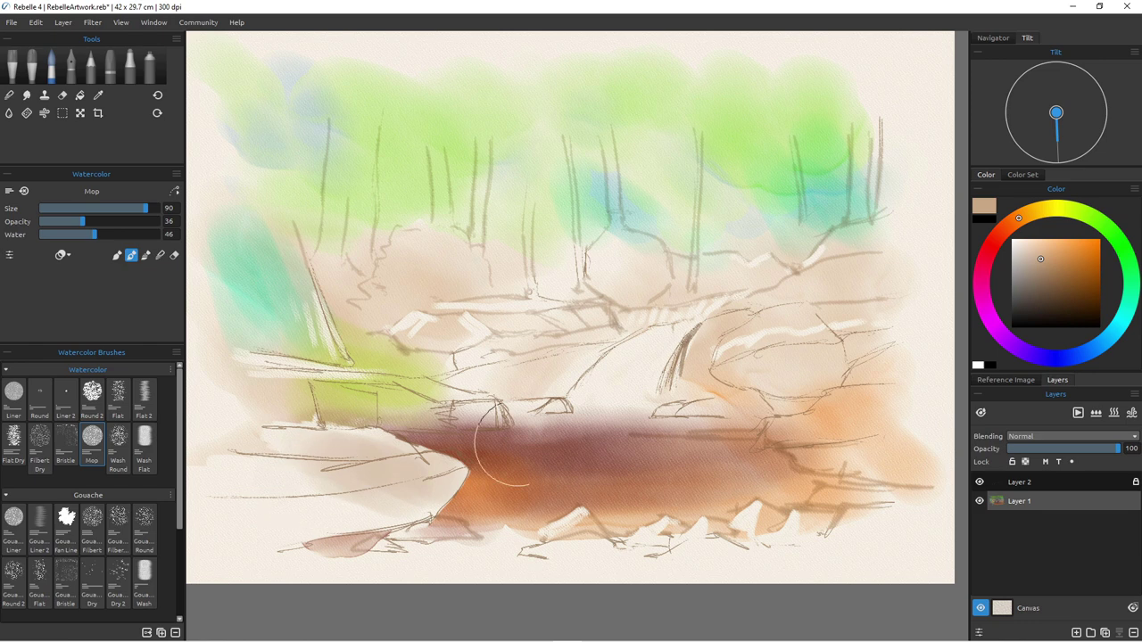
Step: Glaze the foreground boulder with a light red wash, deepening it to dark red-brown toward its base
left_click(997, 237)
left_click_drag(1066, 252, 1075, 248)
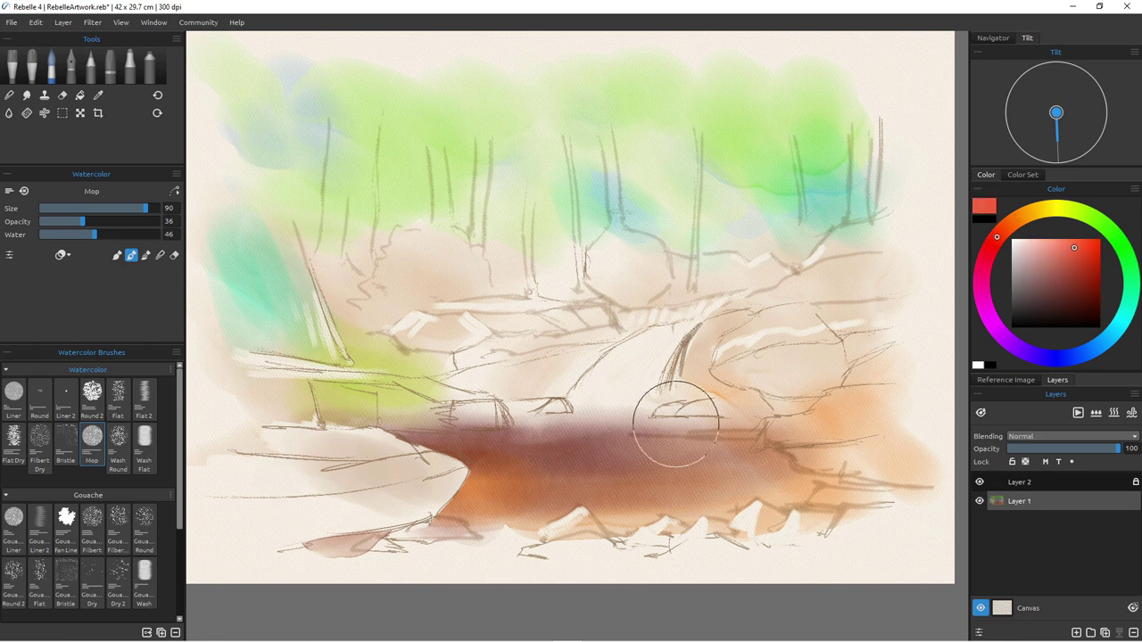
mouse_move(362, 438)
left_mouse_down()
mouse_move(401, 459)
mouse_move(370, 472)
mouse_move(242, 456)
mouse_move(265, 485)
mouse_move(407, 491)
mouse_move(411, 501)
mouse_move(318, 531)
mouse_move(241, 513)
mouse_move(442, 506)
left_mouse_up()
left_click(1072, 292)
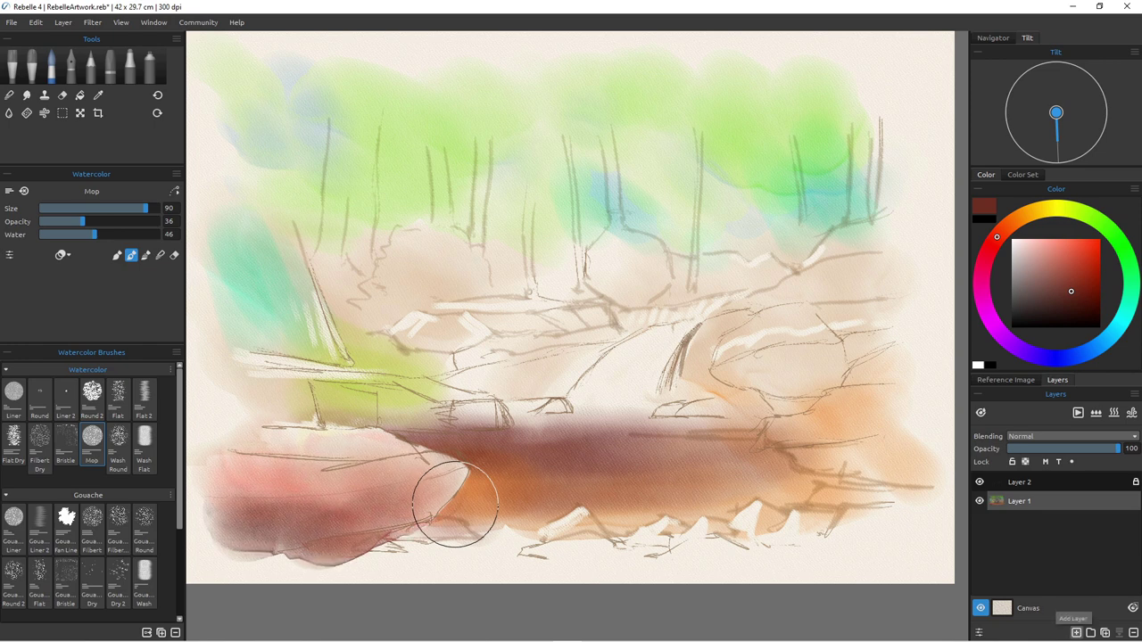
Step: Add a layer above Layer 1 and paint dark red-brown shadows on the boulder right of the waterfall
key("ctrl+shift+n")
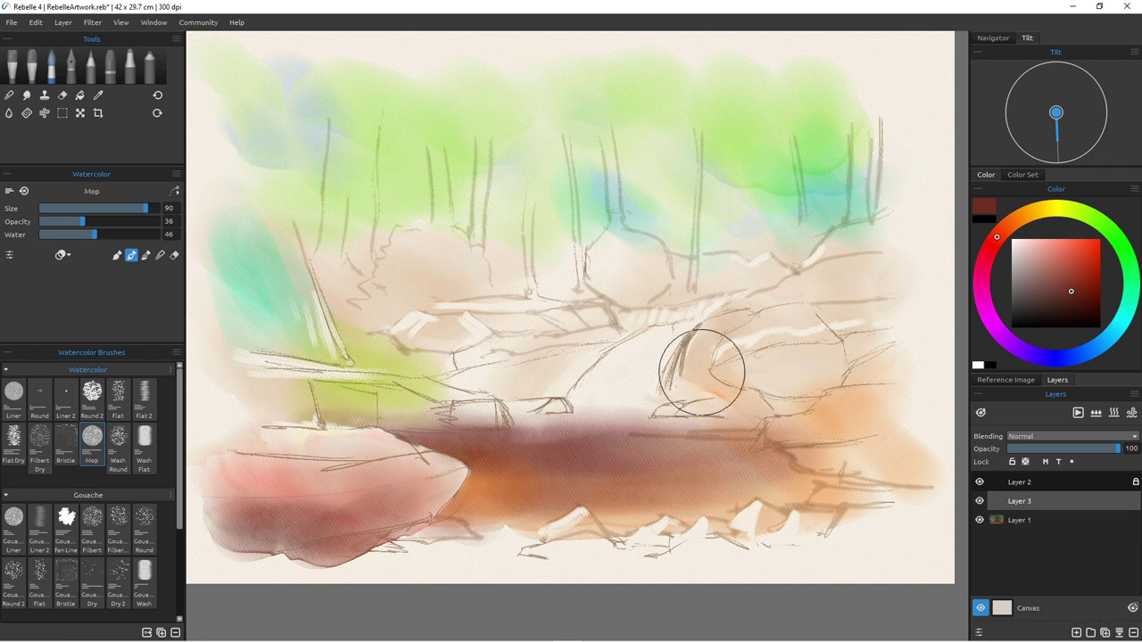
mouse_move(695, 357)
left_mouse_down()
mouse_move(706, 351)
mouse_move(692, 371)
mouse_move(747, 405)
left_mouse_up()
mouse_move(699, 358)
left_mouse_down()
mouse_move(687, 401)
mouse_move(741, 406)
mouse_move(707, 404)
mouse_move(714, 396)
mouse_move(783, 457)
mouse_move(776, 469)
mouse_move(732, 430)
mouse_move(743, 383)
mouse_move(764, 403)
mouse_move(762, 388)
mouse_move(806, 398)
mouse_move(772, 411)
left_mouse_up()
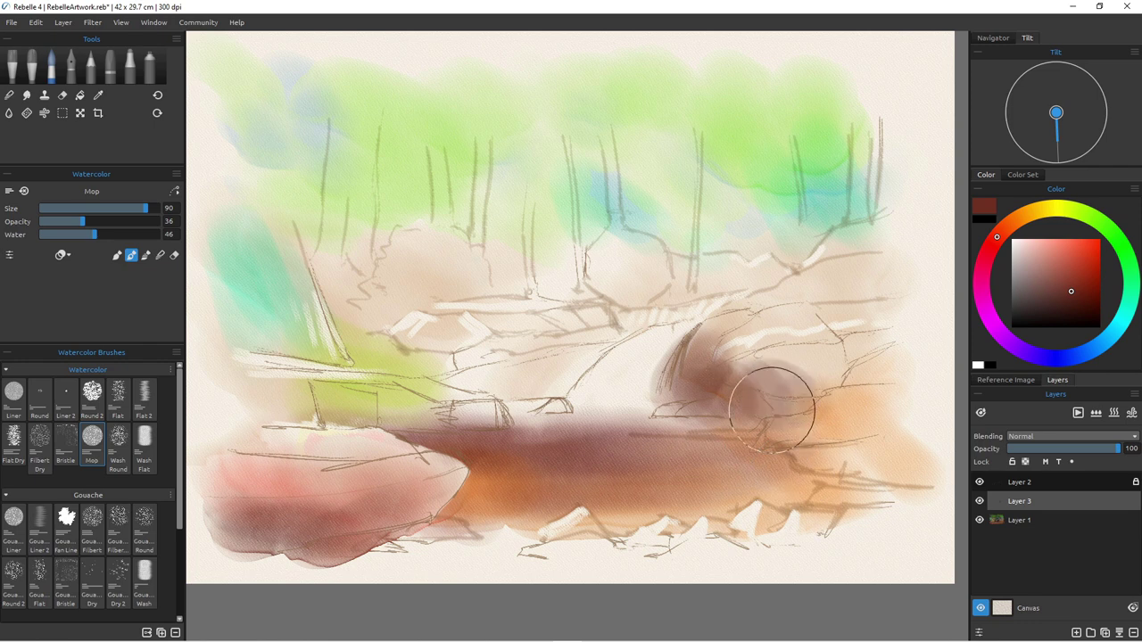
Step: Paint a dark brown wash on the rock left of the waterfall and erase it inside the small stone below
mouse_move(553, 382)
left_mouse_down()
mouse_move(544, 375)
mouse_move(556, 375)
mouse_move(496, 395)
left_mouse_up()
key("e")
mouse_move(571, 411)
left_mouse_down()
mouse_move(601, 373)
mouse_move(575, 394)
mouse_move(588, 378)
mouse_move(573, 412)
left_mouse_up()
key("b")
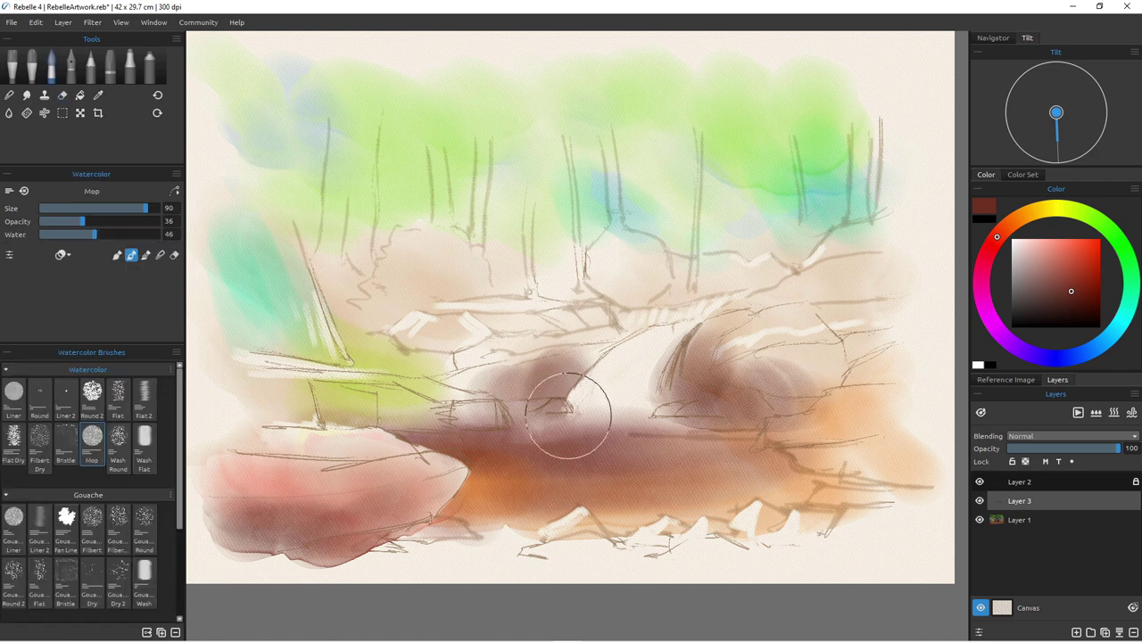
key("e")
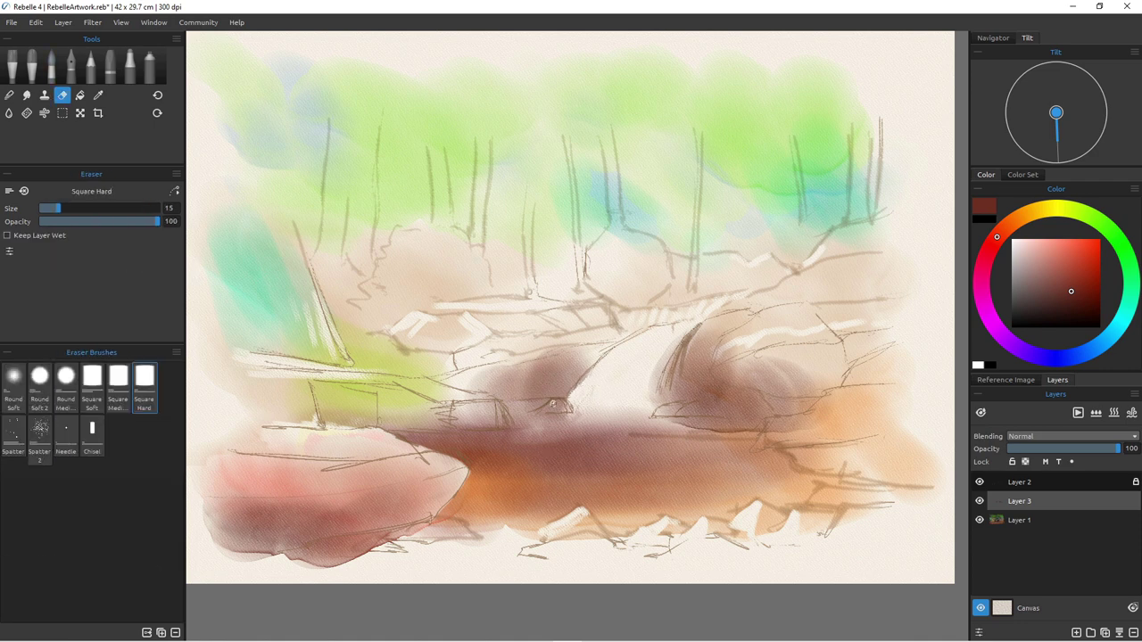
mouse_move(546, 421)
left_mouse_down()
mouse_move(564, 407)
mouse_move(548, 412)
left_mouse_up()
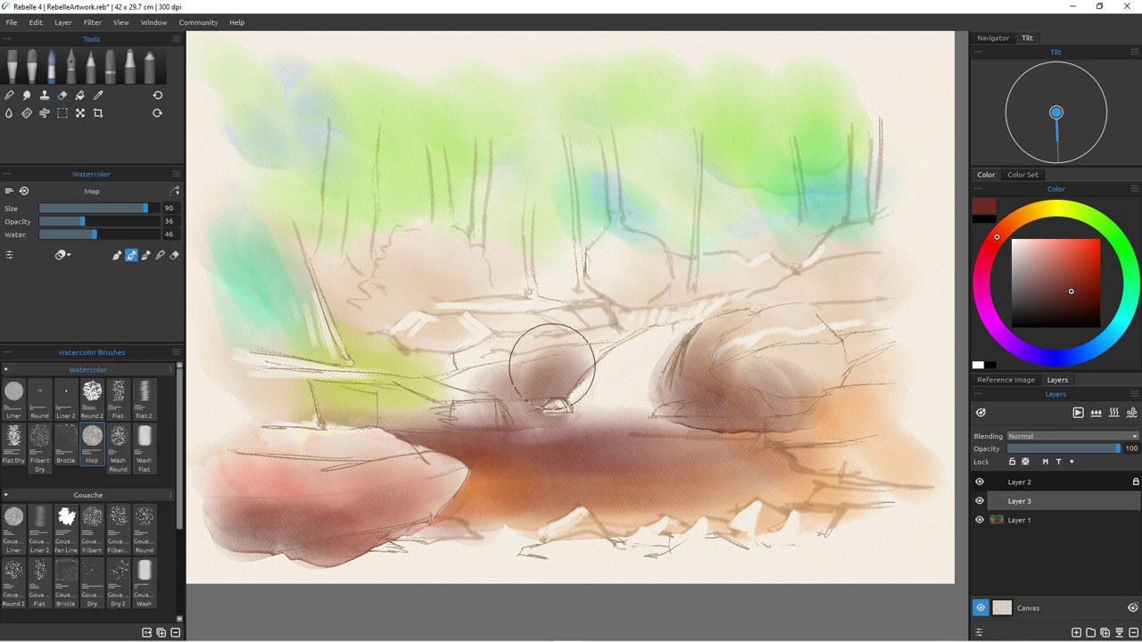
Step: Erase the wash inside the stones at the right boulder's foot and extend the left rock's brown wash outward
mouse_move(688, 404)
left_mouse_down()
mouse_move(666, 411)
mouse_move(733, 402)
mouse_move(714, 412)
mouse_move(768, 417)
left_mouse_up()
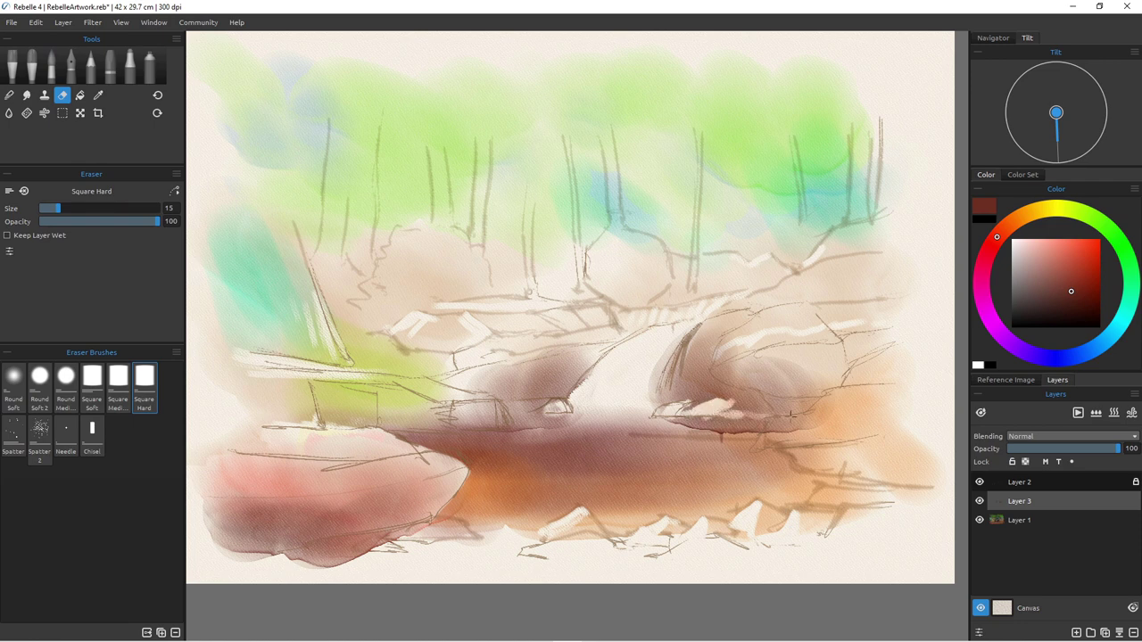
key("b")
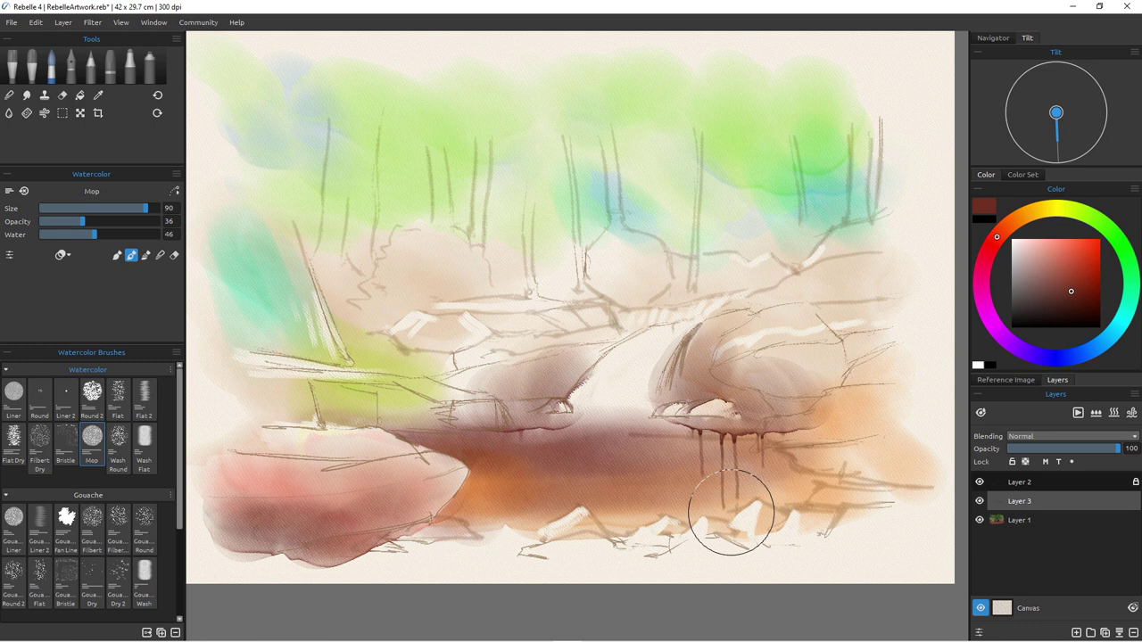
left_click_drag(467, 381, 455, 390)
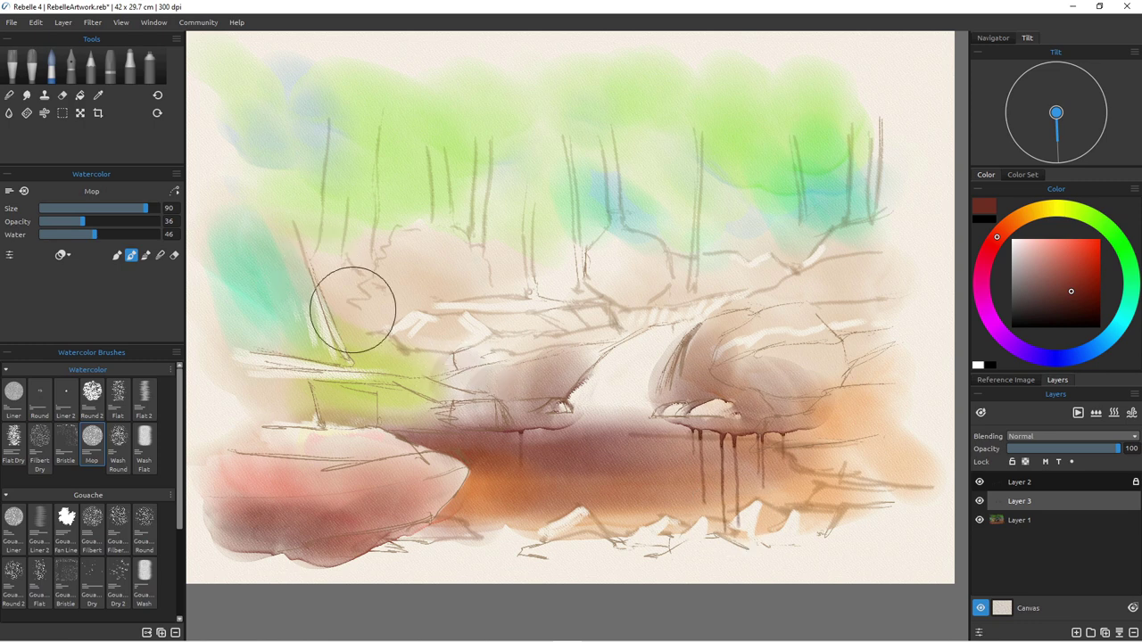
Step: Paint a muted teal-green wash on the bank and bushes behind the left logs
left_click(1122, 320)
left_click(1086, 262)
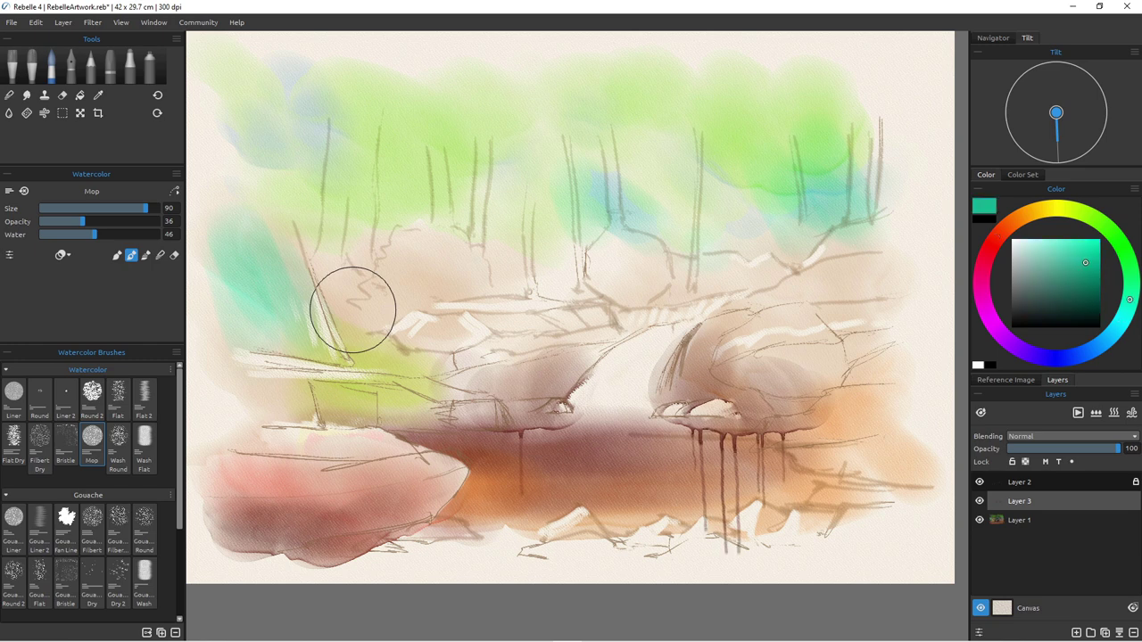
left_click_drag(1085, 262, 1070, 275)
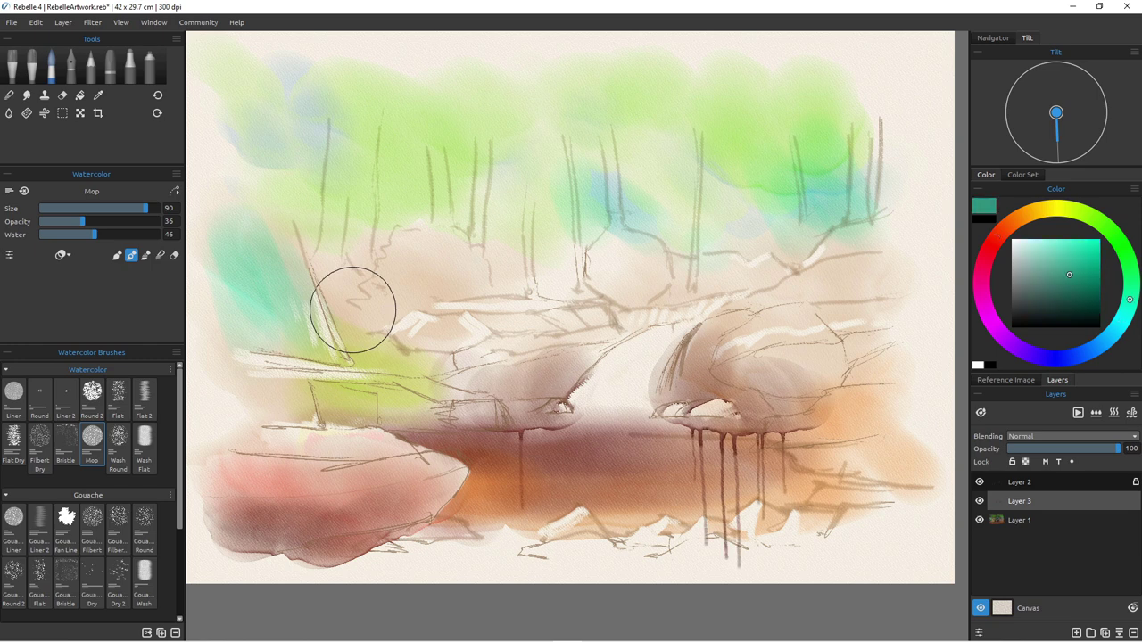
mouse_move(352, 331)
left_mouse_down()
mouse_move(383, 358)
mouse_move(377, 367)
mouse_move(455, 384)
left_mouse_up()
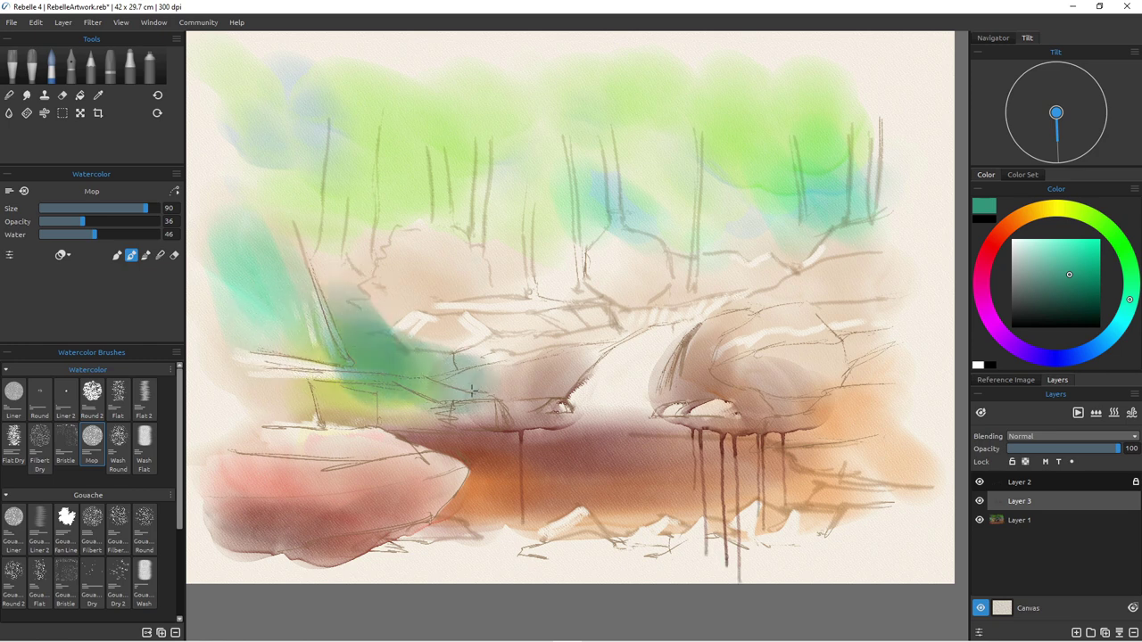
left_click_drag(359, 303, 446, 349)
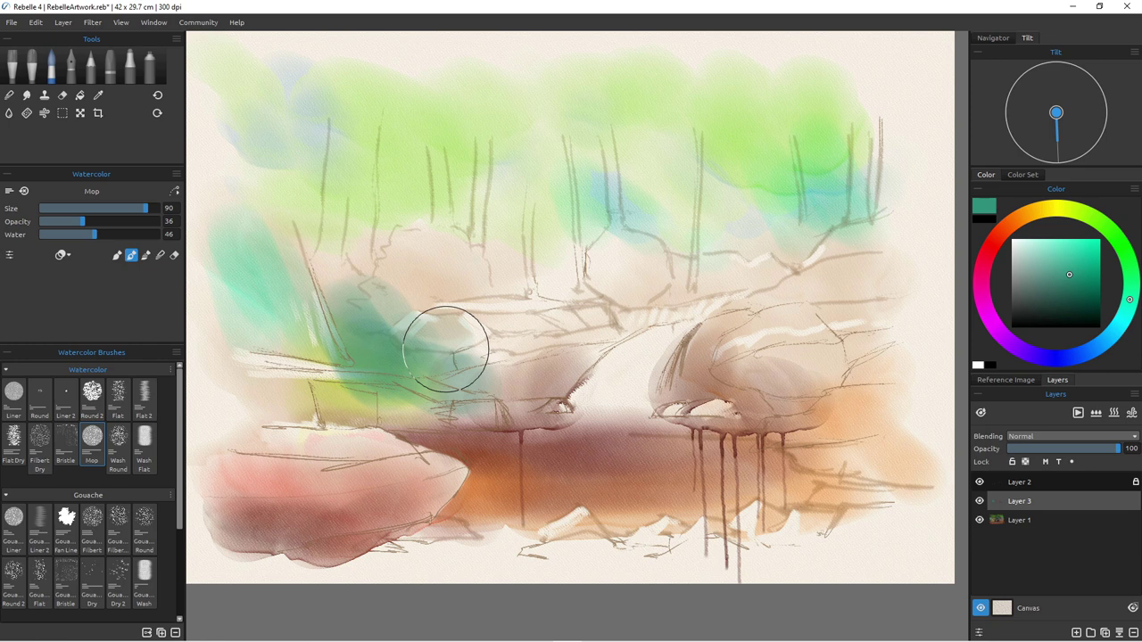
Step: Erase the green wash from the leaning trunk, the fallen log and the block-shaped rock at the log's end
key("e")
mouse_move(308, 295)
left_mouse_down()
mouse_move(352, 387)
mouse_move(327, 319)
mouse_move(343, 378)
mouse_move(330, 362)
mouse_move(405, 378)
mouse_move(366, 389)
mouse_move(384, 370)
mouse_move(363, 372)
mouse_move(375, 394)
mouse_move(407, 382)
mouse_move(465, 414)
mouse_move(430, 383)
mouse_move(489, 398)
left_mouse_up()
key("b")
key("e")
mouse_move(408, 386)
left_mouse_down()
mouse_move(454, 405)
mouse_move(357, 402)
left_mouse_up()
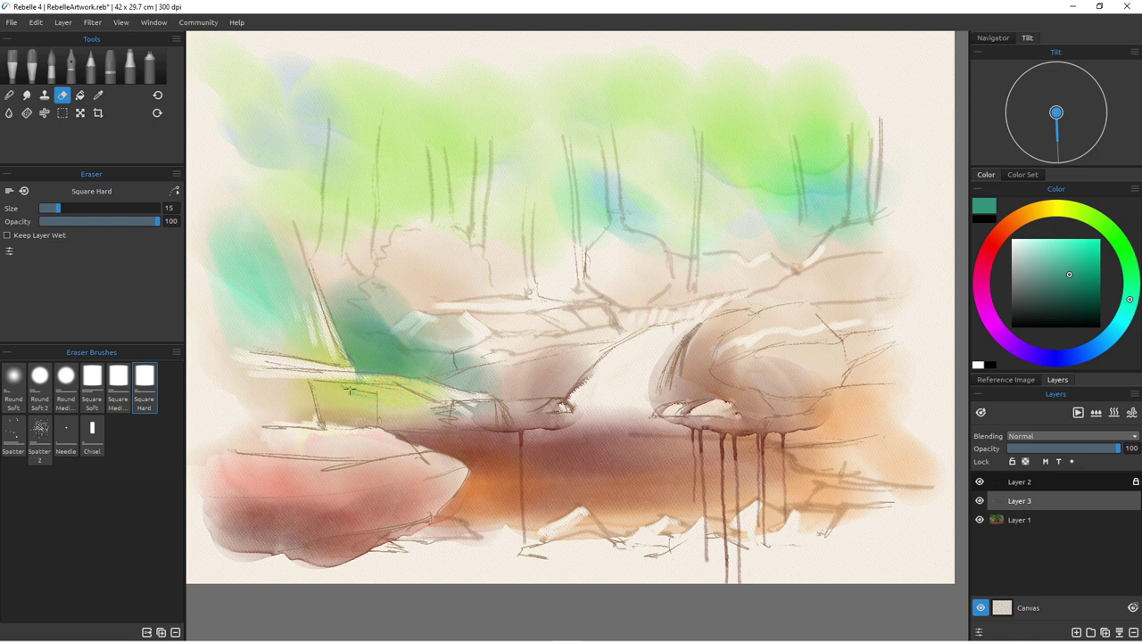
mouse_move(444, 402)
left_mouse_down()
mouse_move(492, 406)
mouse_move(486, 415)
left_mouse_up()
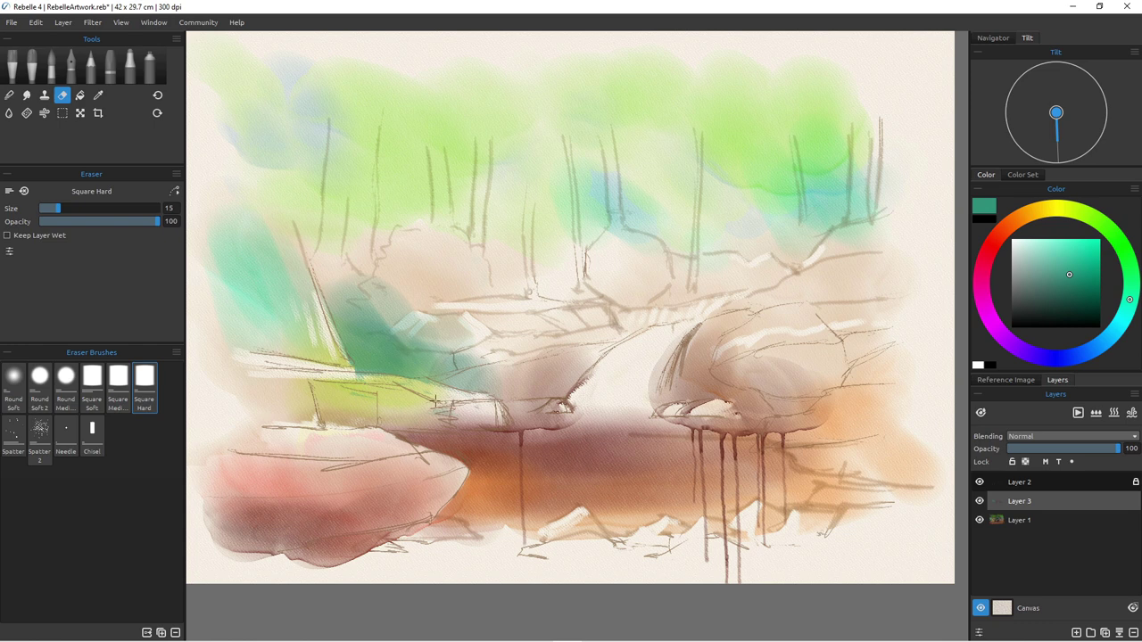
Step: Paint the bank beneath the fallen log with the Mop brush, darkening it with a muted dark red
key("w")
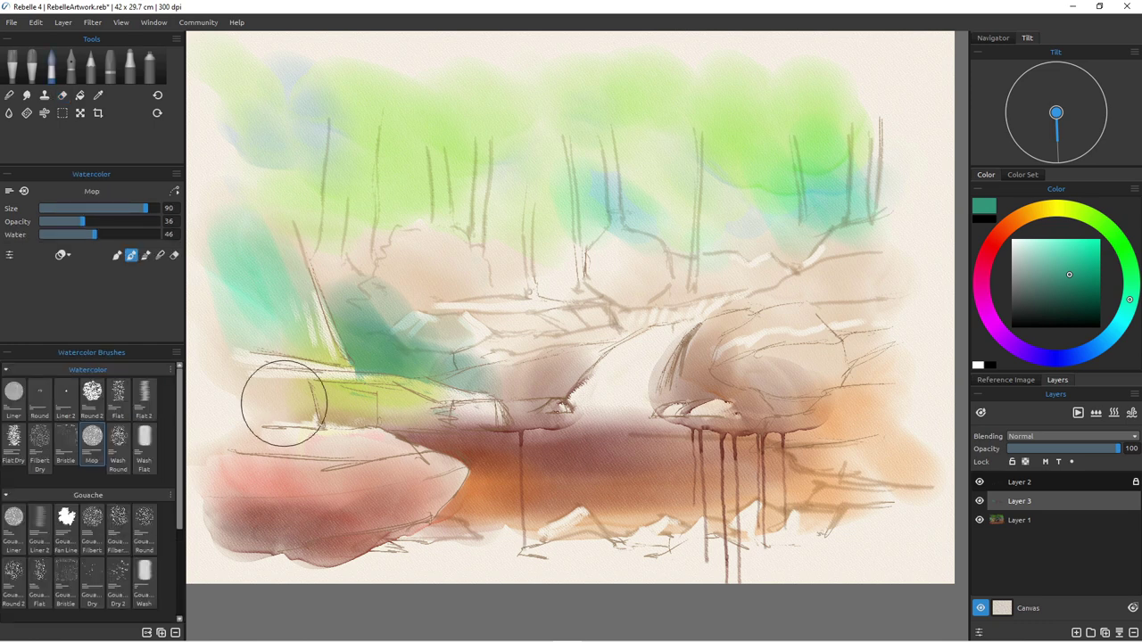
left_click_drag(284, 403, 430, 423)
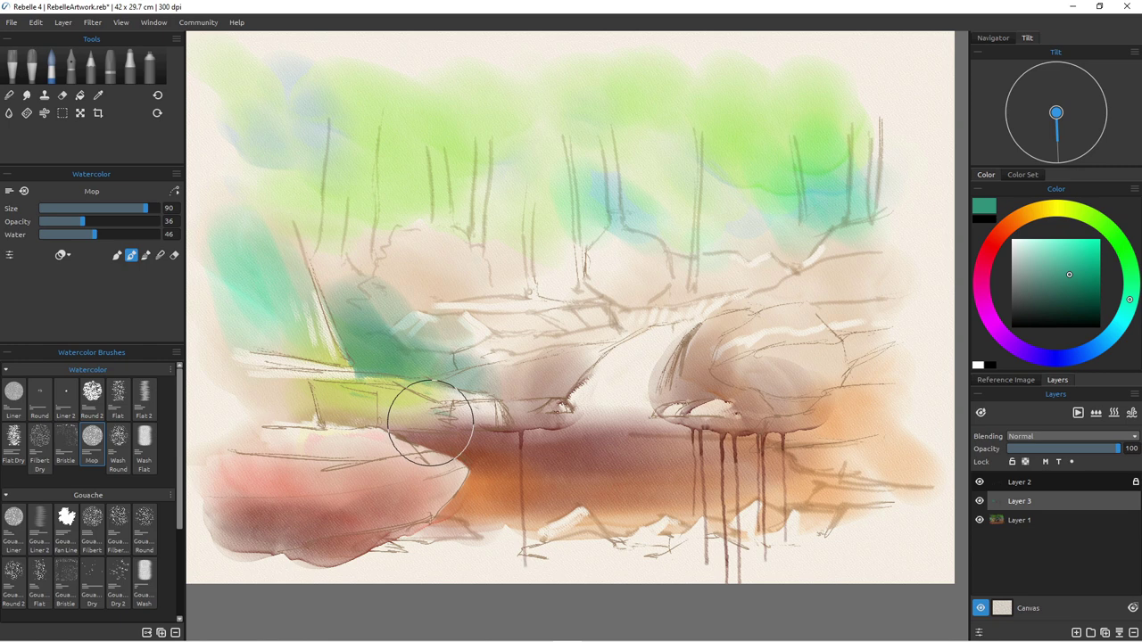
left_click(992, 244)
mouse_move(430, 424)
left_mouse_down()
mouse_move(329, 403)
mouse_move(277, 408)
mouse_move(348, 414)
mouse_move(264, 413)
mouse_move(354, 419)
mouse_move(531, 461)
left_mouse_up()
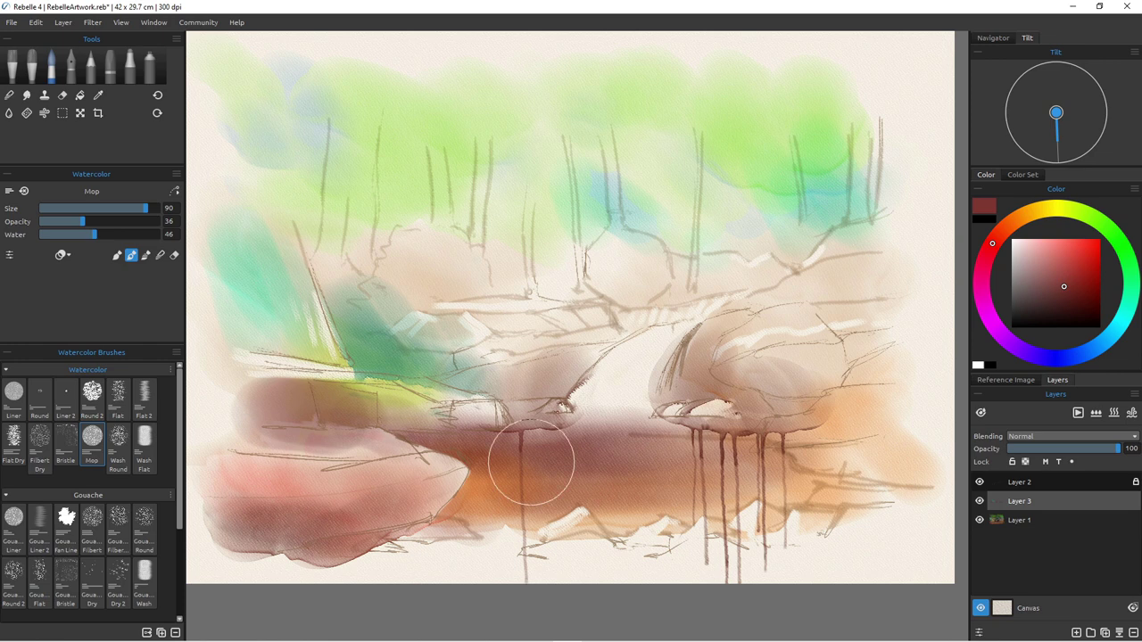
Step: Clean up the dark wash with the eraser along the foreground boulder's top edge and the fallen log
key("e")
mouse_move(337, 434)
left_mouse_down()
mouse_move(281, 444)
mouse_move(370, 448)
mouse_move(366, 436)
mouse_move(419, 453)
mouse_move(297, 444)
mouse_move(378, 454)
mouse_move(380, 438)
mouse_move(259, 429)
left_mouse_up()
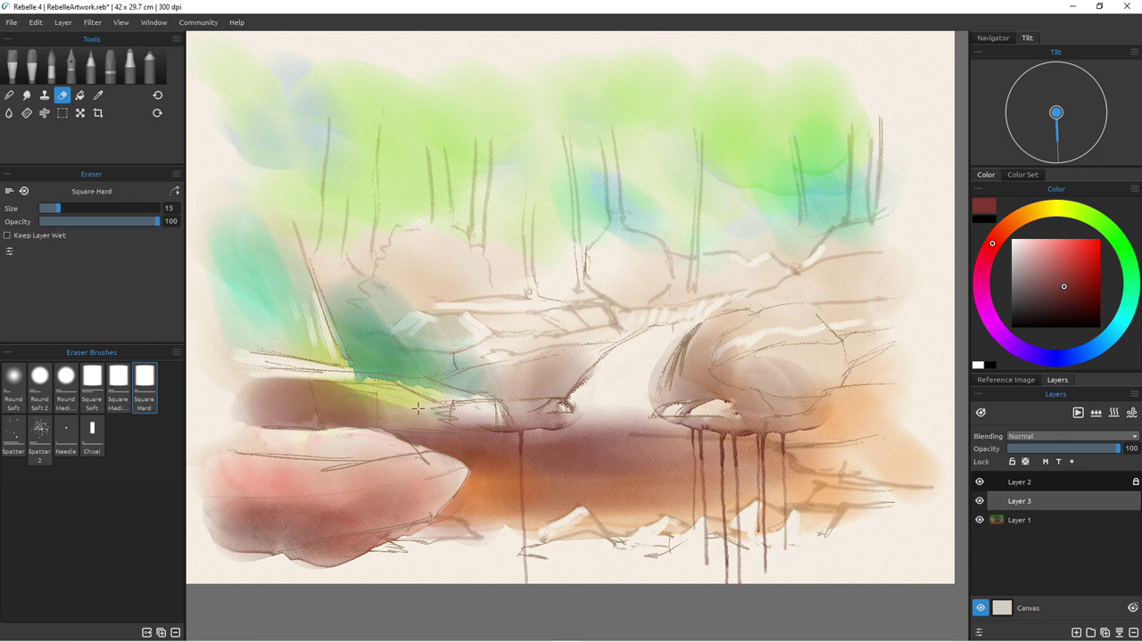
key("b")
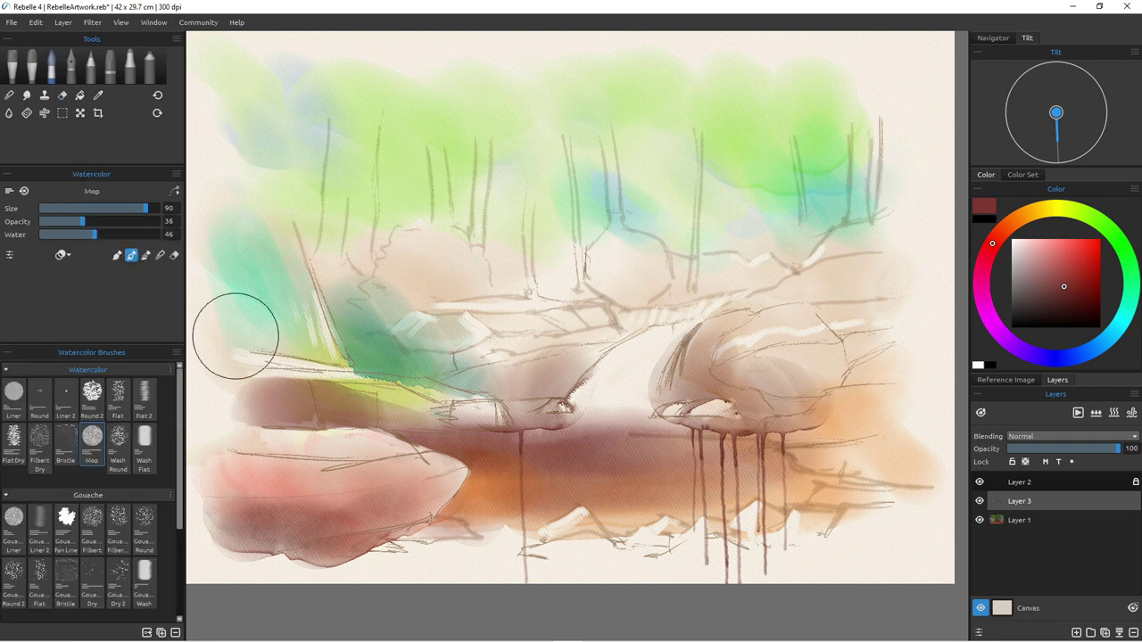
key("e")
key("b")
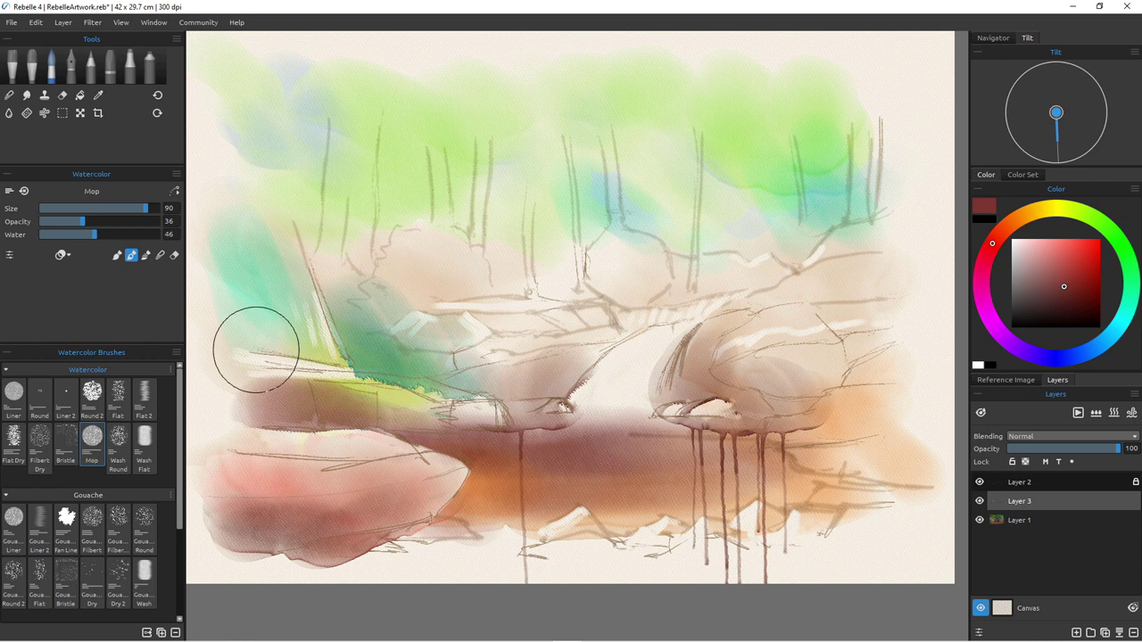
Step: Erase the paint drips over the river and clean up the dark wash along the rocks' lower edges
key("e")
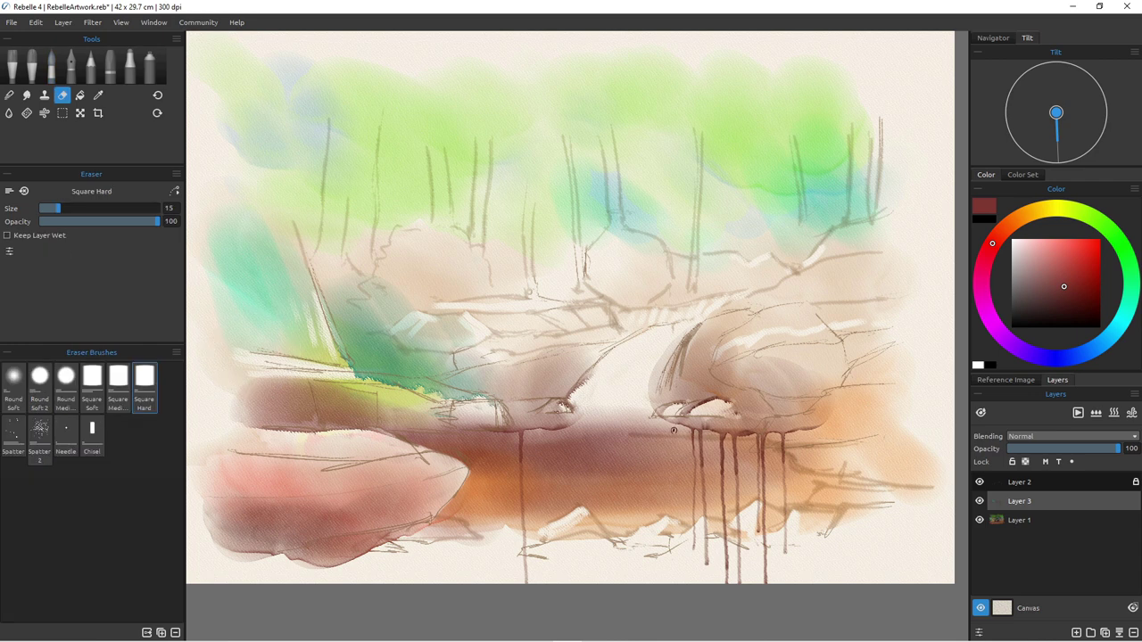
mouse_move(691, 429)
left_mouse_down()
mouse_move(866, 440)
mouse_move(640, 428)
mouse_move(832, 444)
mouse_move(649, 437)
mouse_move(822, 470)
mouse_move(666, 475)
mouse_move(780, 513)
mouse_move(778, 566)
mouse_move(684, 567)
mouse_move(773, 576)
mouse_move(701, 579)
left_mouse_up()
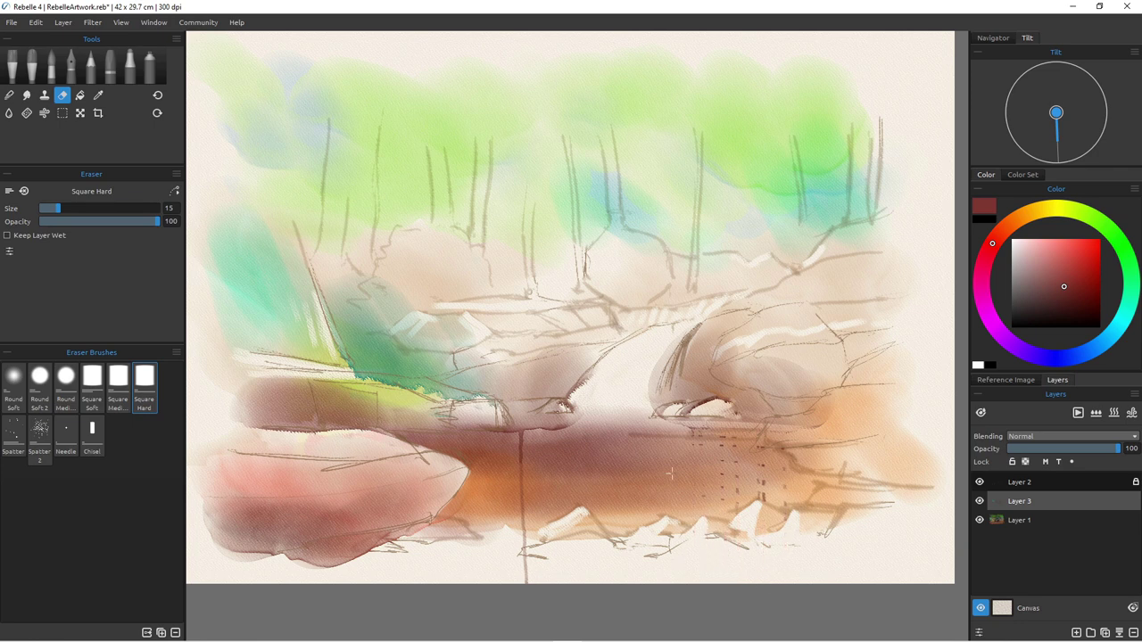
left_click_drag(708, 436, 689, 429)
left_click_drag(524, 506, 526, 578)
mouse_move(576, 426)
left_mouse_down()
mouse_move(459, 427)
mouse_move(541, 433)
left_mouse_up()
left_click_drag(422, 431, 373, 429)
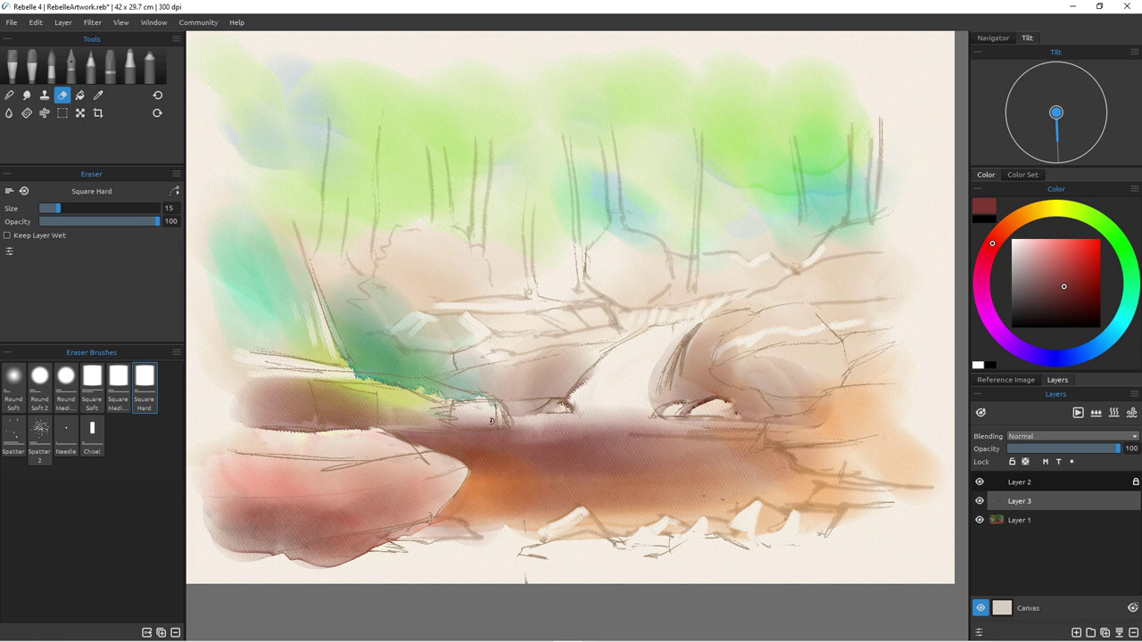
Step: Paint dark green foliage masses behind the trees on the left with the Mop brush
key("b")
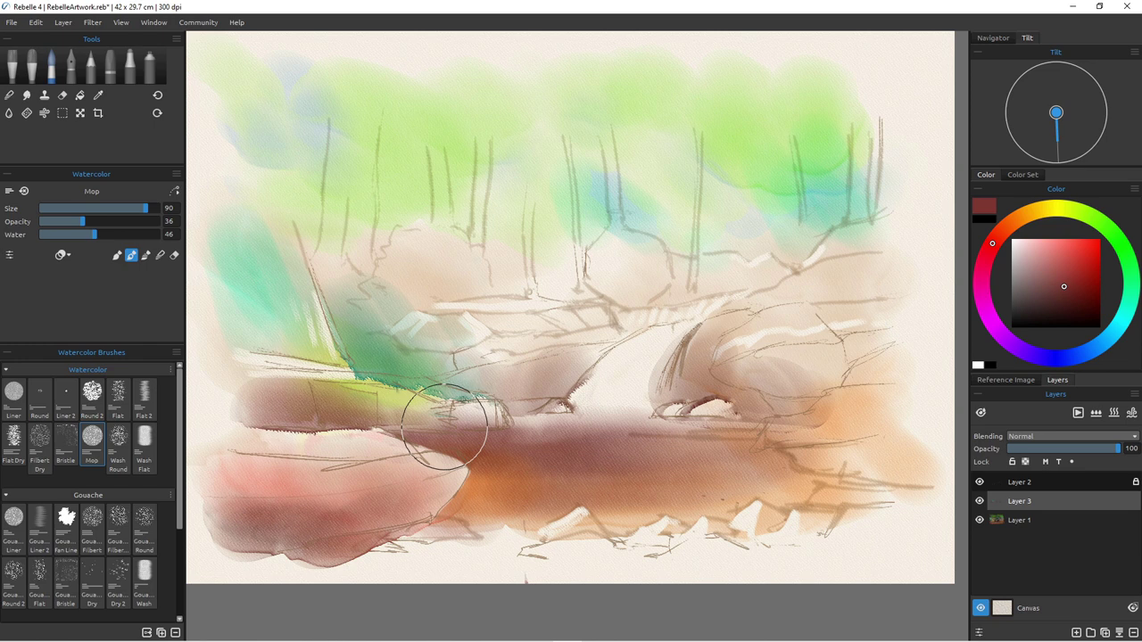
left_click(1132, 278)
left_click_drag(1065, 286, 1081, 301)
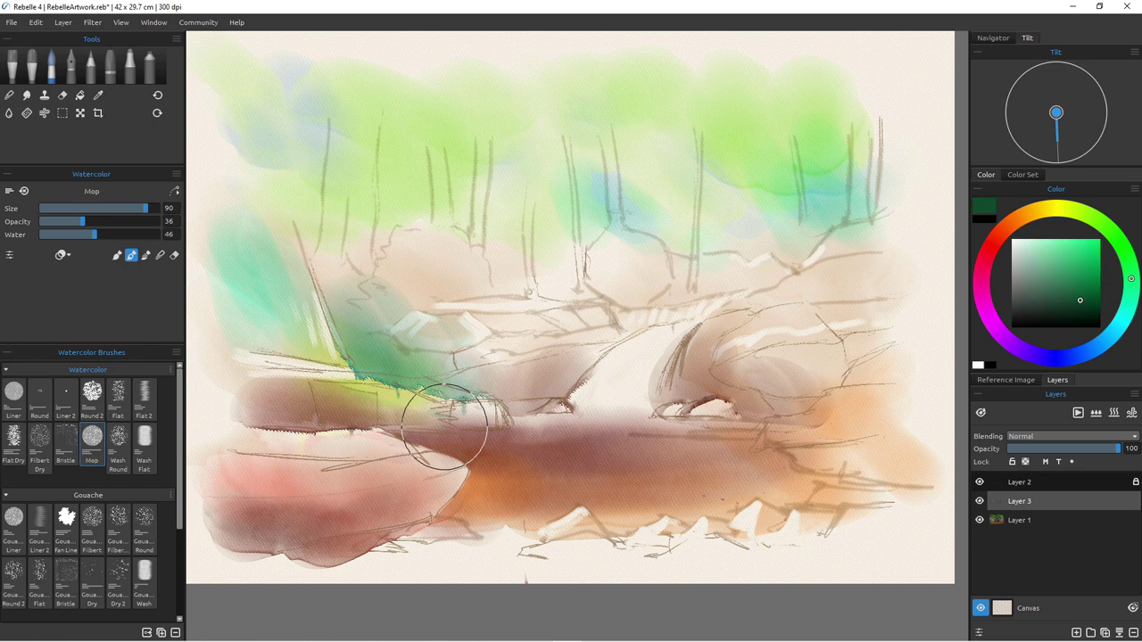
mouse_move(378, 186)
left_mouse_down()
mouse_move(421, 231)
mouse_move(381, 253)
mouse_move(368, 243)
mouse_move(400, 181)
left_mouse_up()
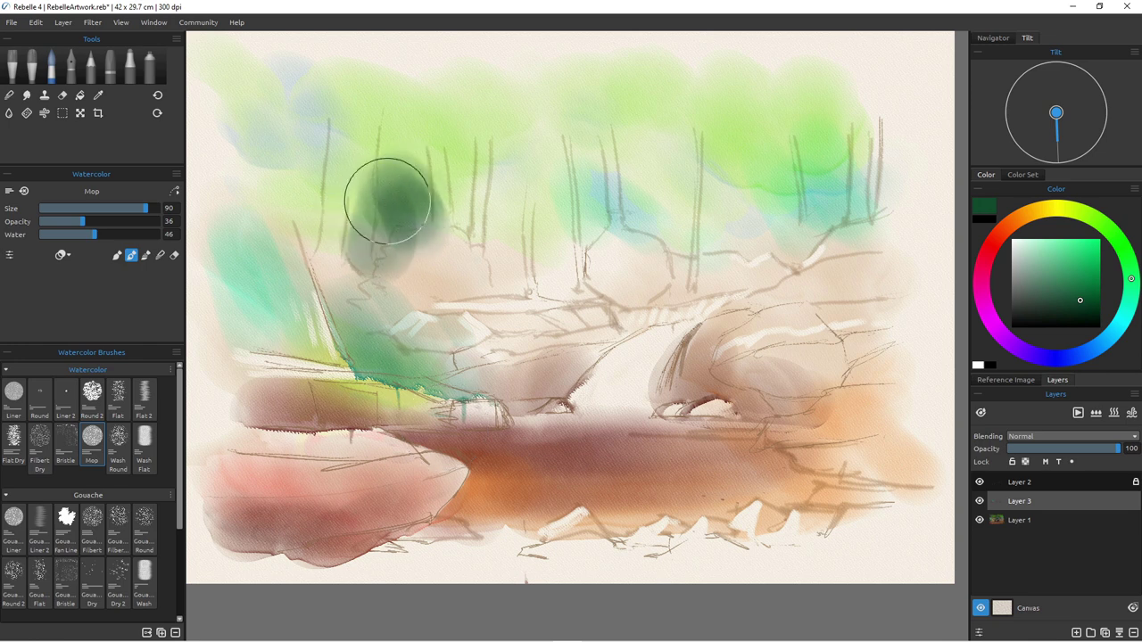
mouse_move(288, 217)
left_mouse_down()
mouse_move(303, 185)
mouse_move(309, 241)
mouse_move(311, 229)
mouse_move(323, 237)
mouse_move(270, 179)
mouse_move(264, 214)
mouse_move(286, 222)
mouse_move(306, 198)
mouse_move(414, 236)
mouse_move(438, 179)
mouse_move(472, 182)
mouse_move(492, 219)
left_mouse_up()
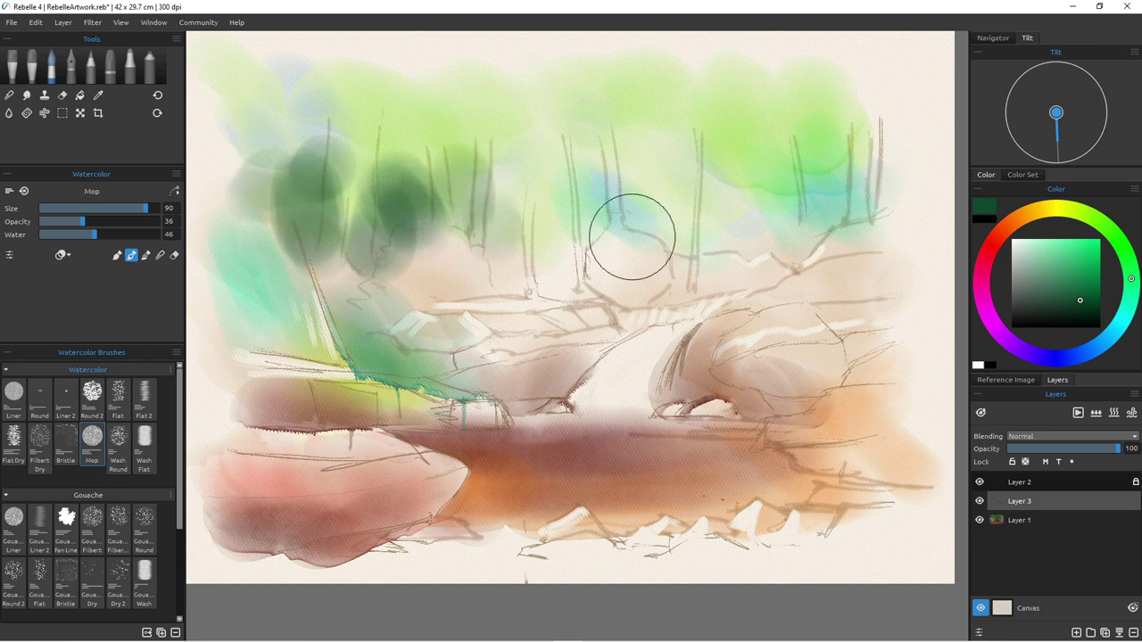
Step: Paint yellow-green foliage behind the middle and right-hand trees
left_click(1071, 209)
left_click(1090, 252)
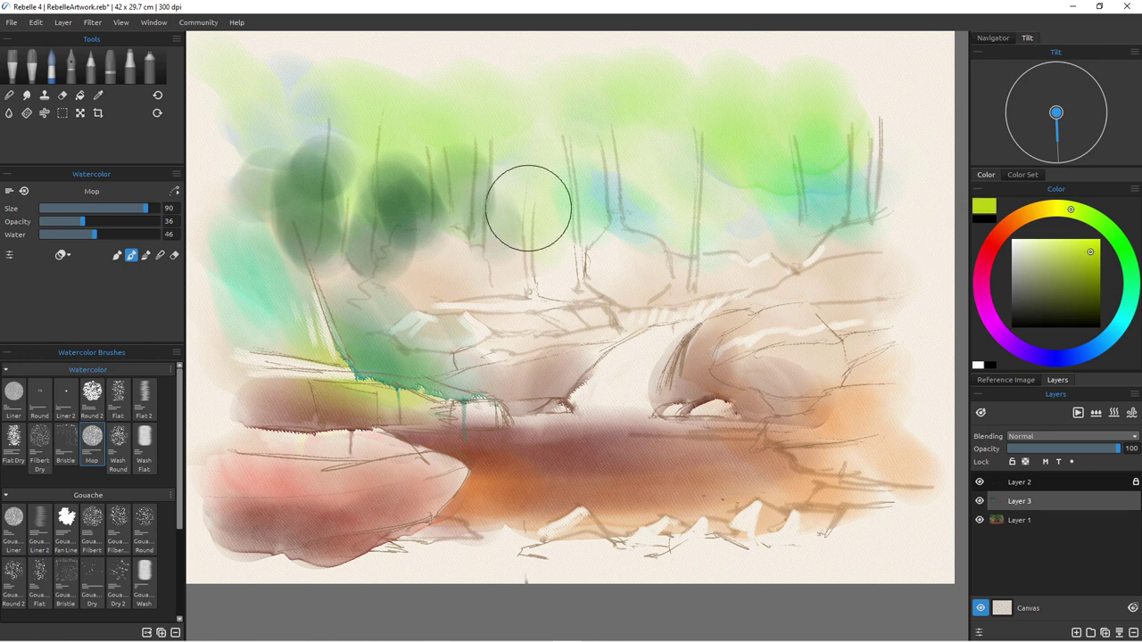
mouse_move(503, 239)
left_mouse_down()
mouse_move(506, 225)
mouse_move(458, 196)
left_mouse_up()
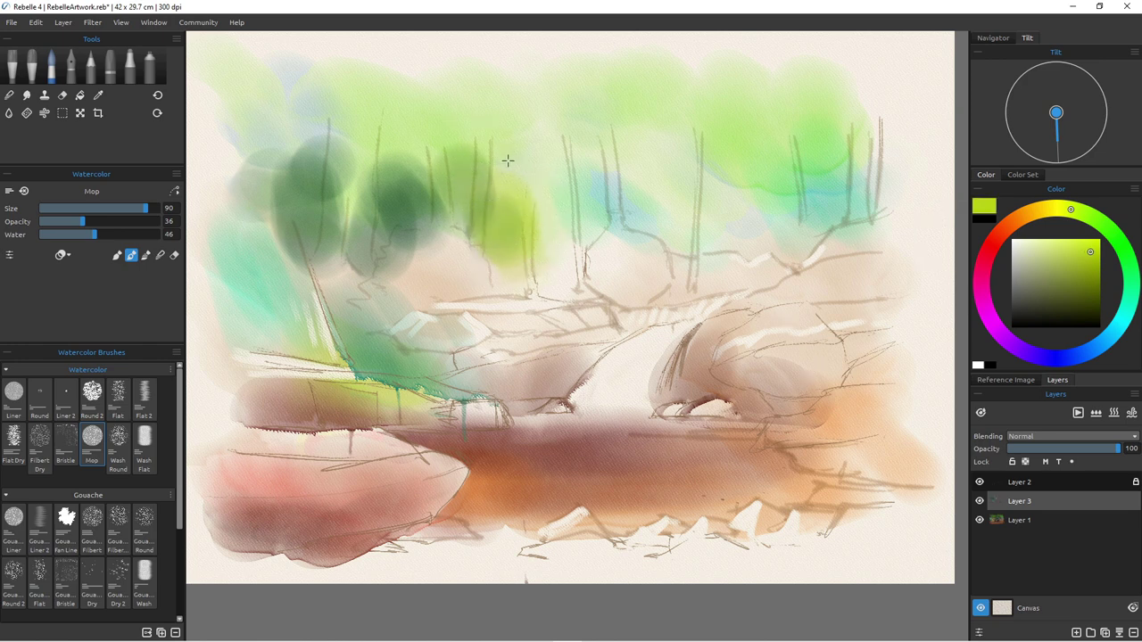
mouse_move(564, 145)
left_mouse_down()
mouse_move(609, 247)
mouse_move(534, 226)
mouse_move(573, 239)
mouse_move(578, 139)
mouse_move(648, 184)
mouse_move(628, 180)
mouse_move(666, 237)
mouse_move(663, 177)
mouse_move(670, 213)
mouse_move(658, 223)
mouse_move(621, 131)
left_mouse_up()
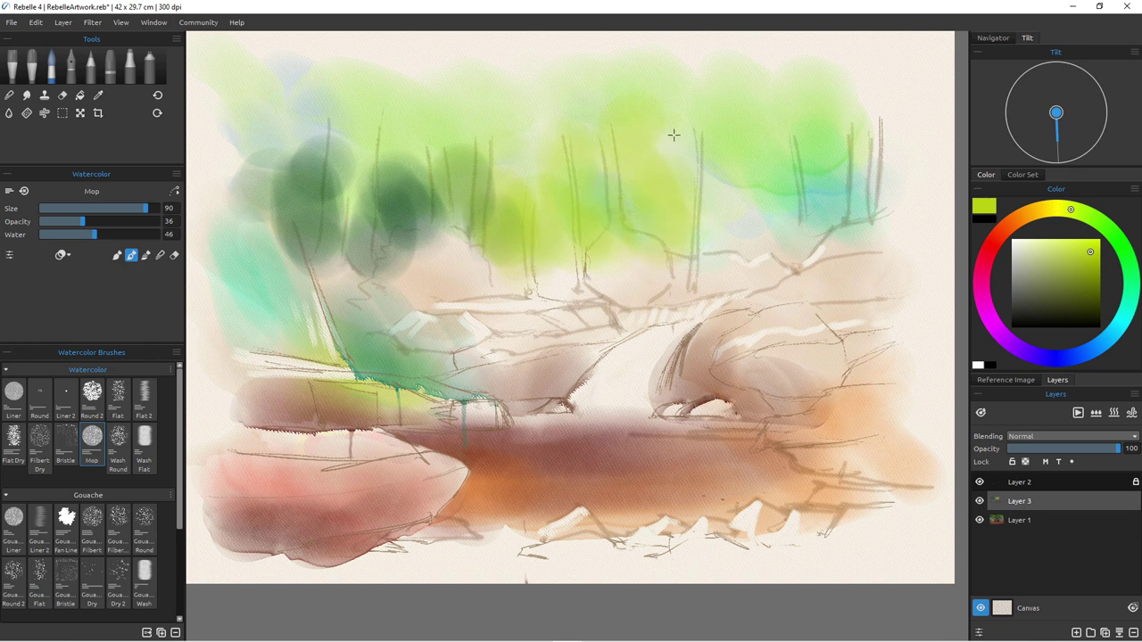
mouse_move(821, 183)
left_mouse_down()
mouse_move(786, 195)
mouse_move(752, 153)
left_mouse_up()
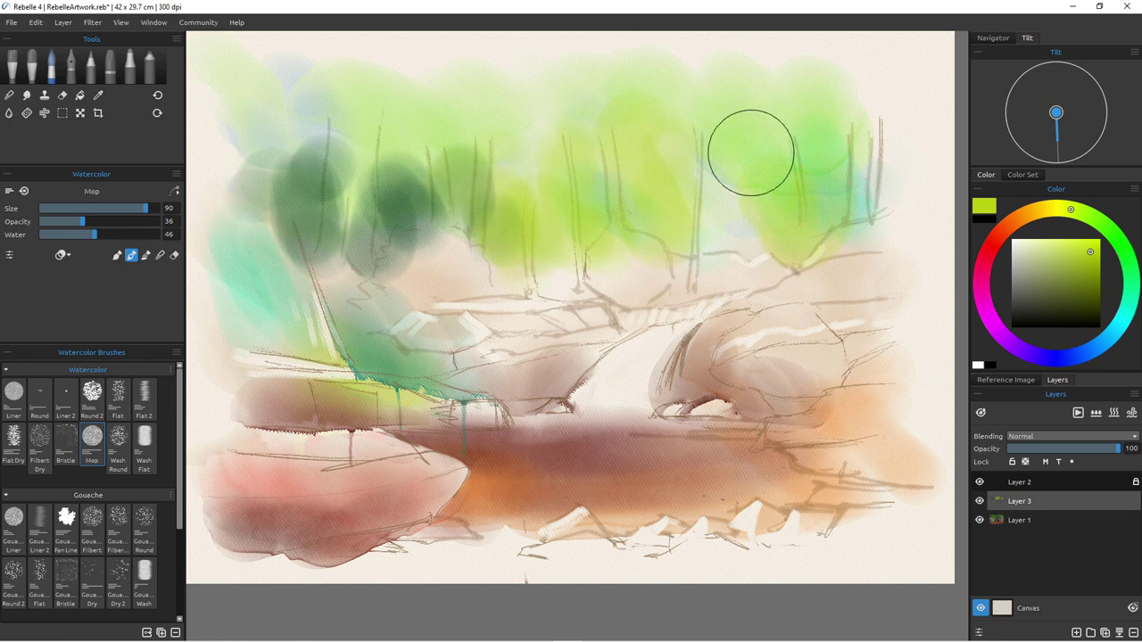
Step: Erase the foliage wash along the sketched tree trunks in the middle and right background with the Square Hard eraser
key("e")
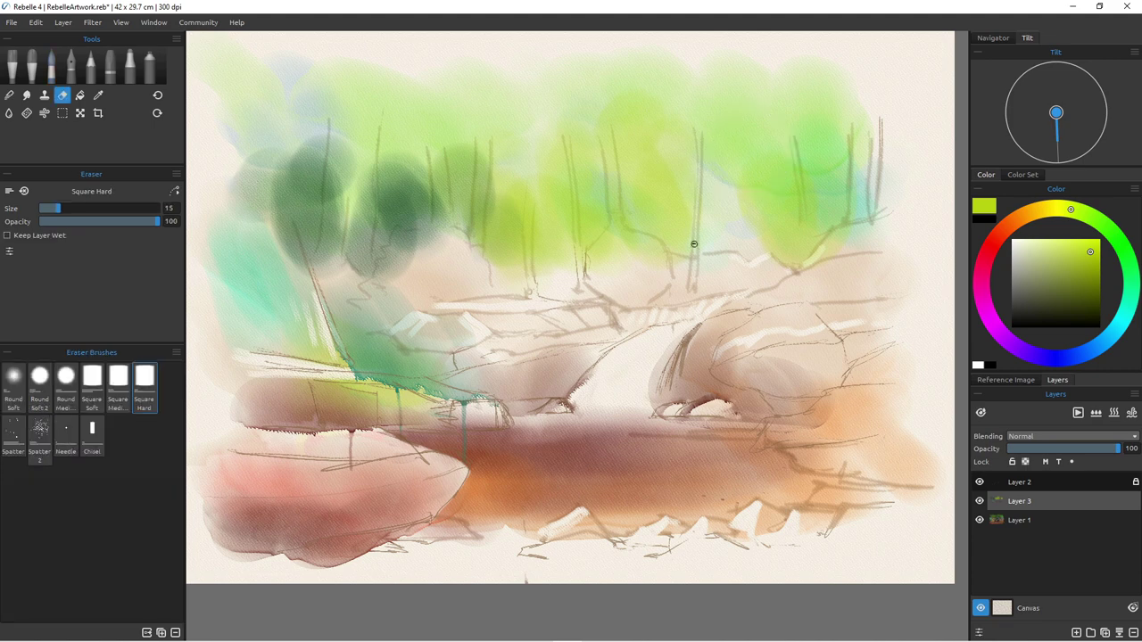
right_click(797, 185)
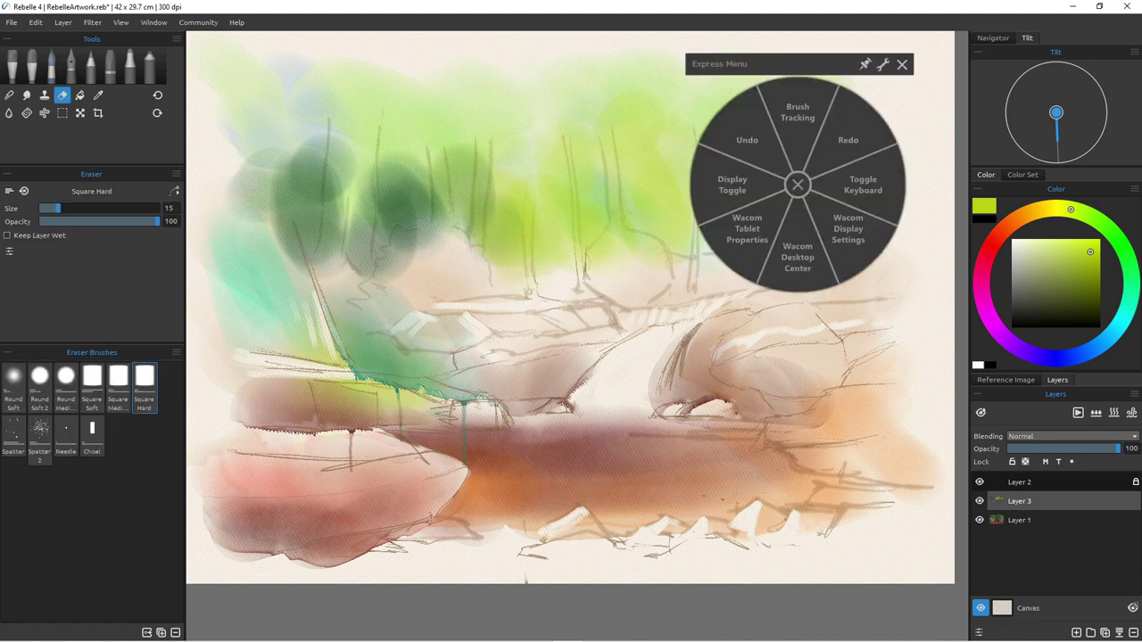
left_click(902, 64)
left_click_drag(796, 156, 805, 251)
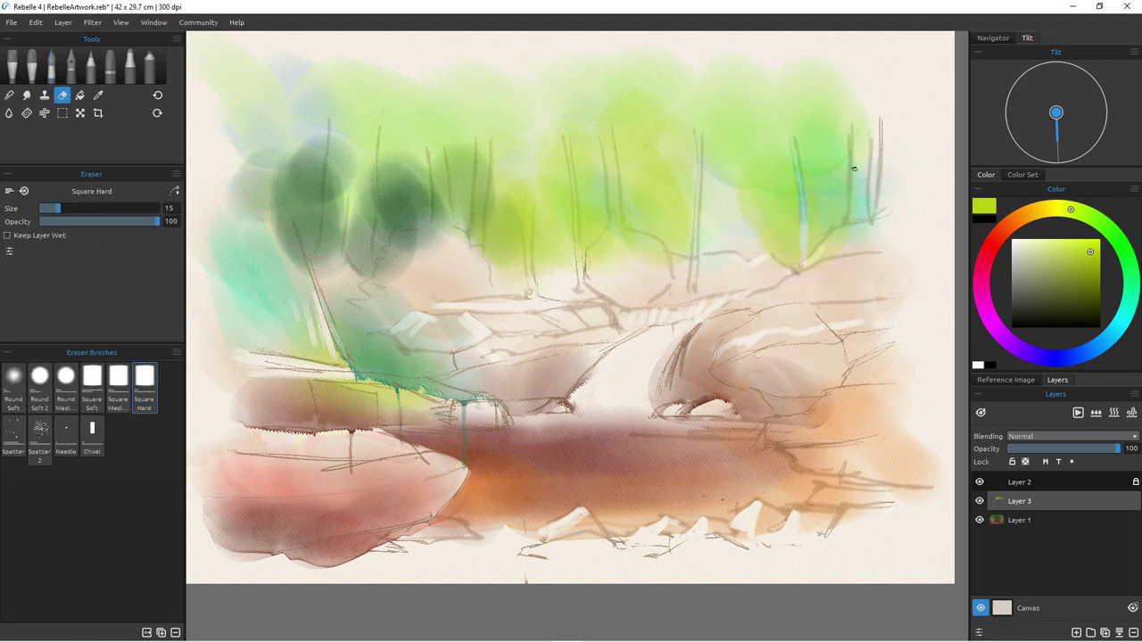
left_click_drag(565, 143, 582, 253)
left_click_drag(607, 130, 615, 239)
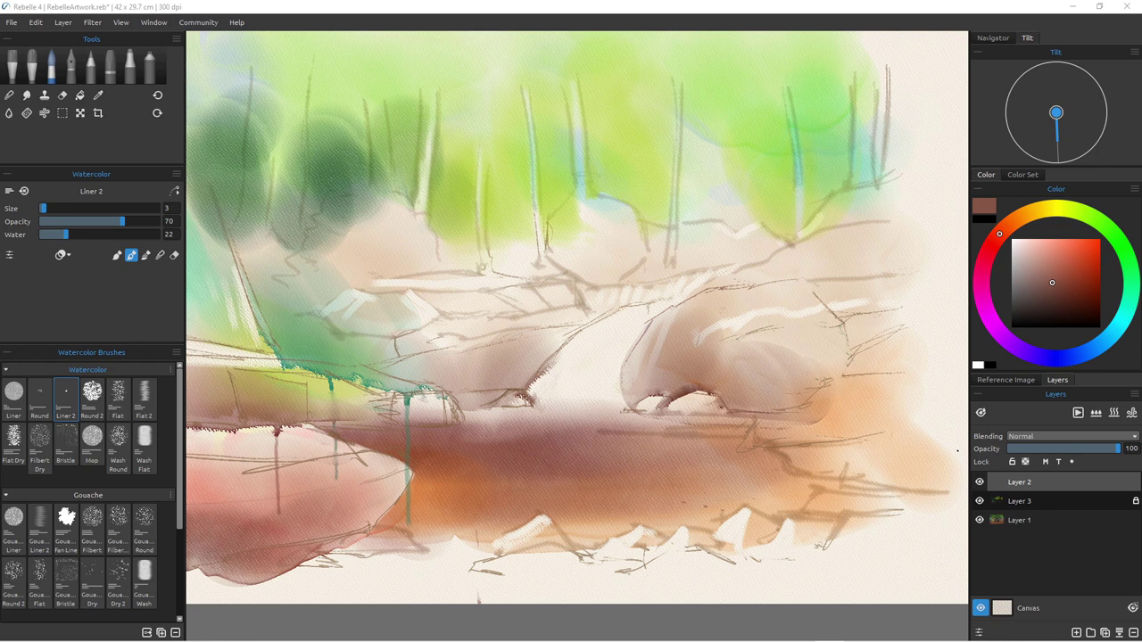
Step: Lock Layer 2 and add a new layer above it
left_click(1012, 463)
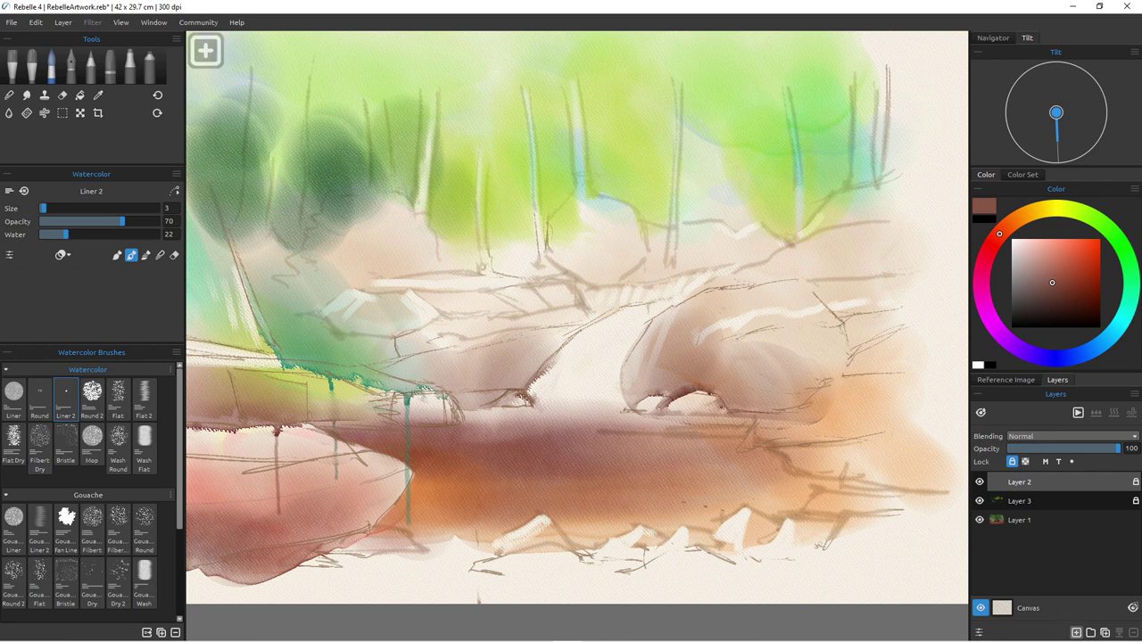
left_click(1076, 632)
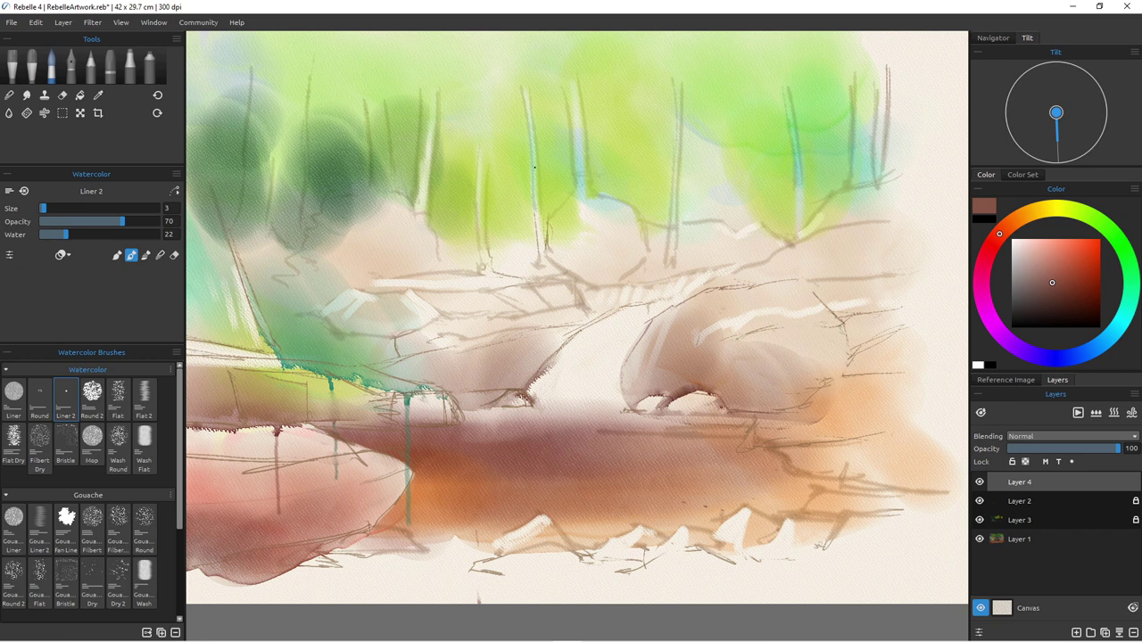
Step: Hatch the top of the round background boulder in brown and dark green with the Liner 2 brush
mouse_move(611, 198)
left_mouse_down()
mouse_move(621, 237)
mouse_move(624, 217)
left_mouse_up()
left_click(1110, 231)
left_click(1064, 289)
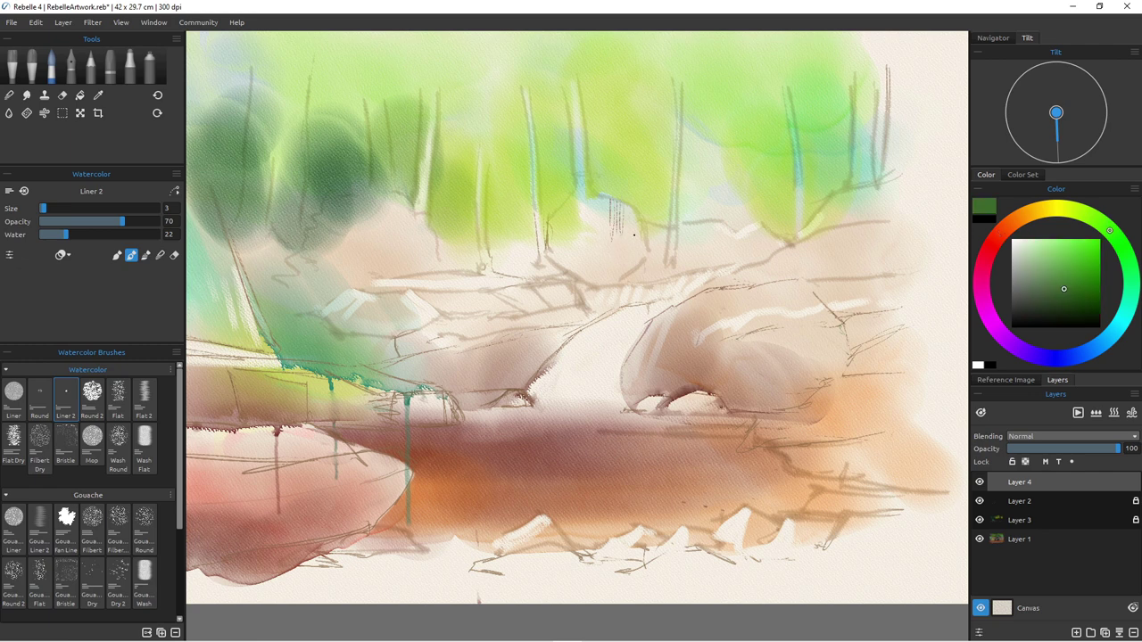
left_click_drag(617, 200, 610, 251)
mouse_move(621, 202)
left_mouse_down()
mouse_move(641, 214)
mouse_move(637, 243)
left_mouse_up()
mouse_move(593, 192)
left_mouse_down()
mouse_move(592, 223)
mouse_move(589, 193)
mouse_move(583, 227)
mouse_move(578, 191)
mouse_move(576, 224)
mouse_move(570, 197)
mouse_move(566, 232)
left_mouse_up()
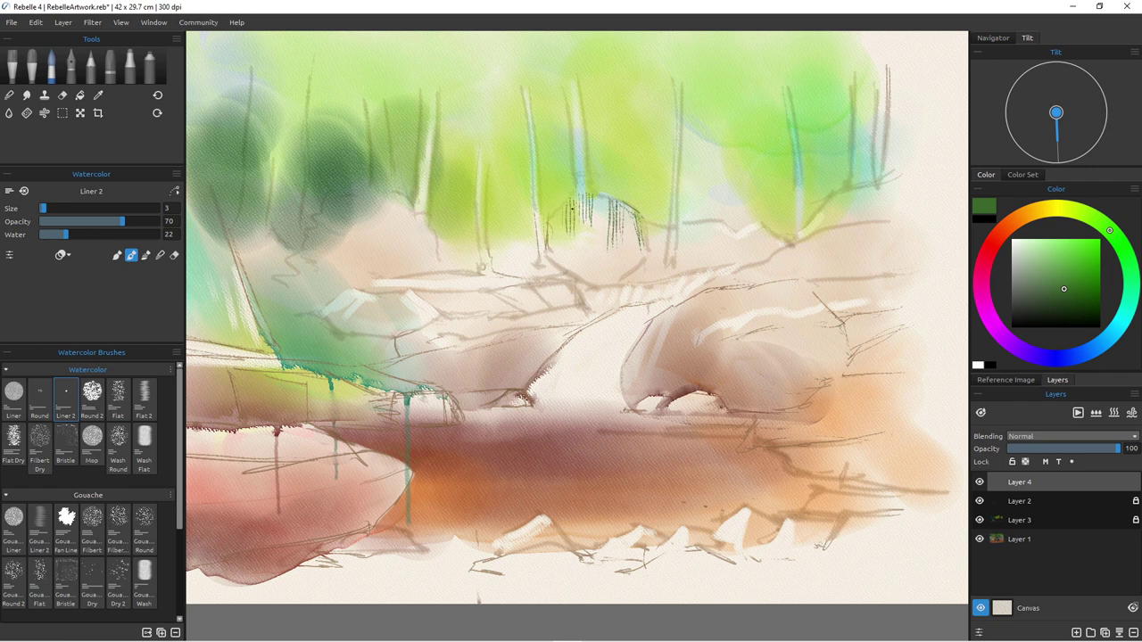
left_click_drag(568, 217, 572, 239)
Step: Cross-hatch the lower left part of the round boulder in bright green
left_click(1079, 261)
mouse_move(582, 214)
left_mouse_down()
mouse_move(569, 257)
mouse_move(578, 262)
mouse_move(575, 241)
mouse_move(584, 270)
left_mouse_up()
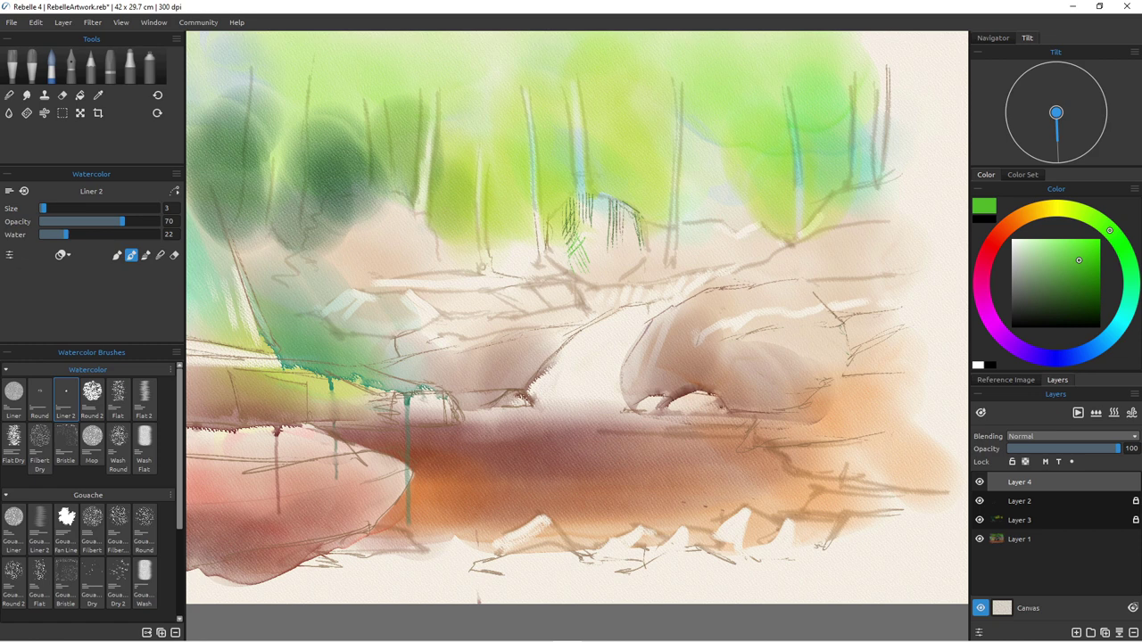
mouse_move(586, 242)
left_mouse_down()
mouse_move(578, 277)
mouse_move(589, 271)
left_mouse_up()
Step: Hatch the trunk above the round boulder and the two trunks to its left in rusty brown
left_click(1006, 228)
left_click(1082, 276)
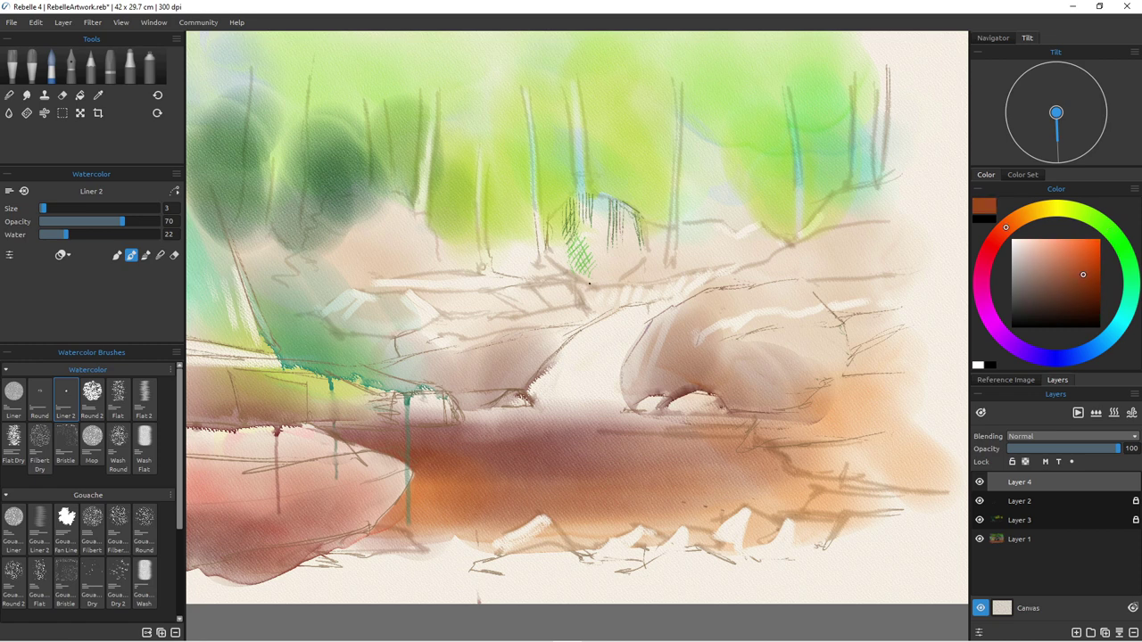
left_click_drag(572, 84, 579, 116)
mouse_move(569, 117)
left_mouse_down()
mouse_move(589, 167)
mouse_move(571, 138)
mouse_move(587, 170)
mouse_move(571, 146)
mouse_move(576, 175)
mouse_move(583, 128)
mouse_move(586, 189)
left_mouse_up()
mouse_move(522, 87)
left_mouse_down()
mouse_move(544, 215)
mouse_move(532, 201)
mouse_move(545, 247)
left_mouse_up()
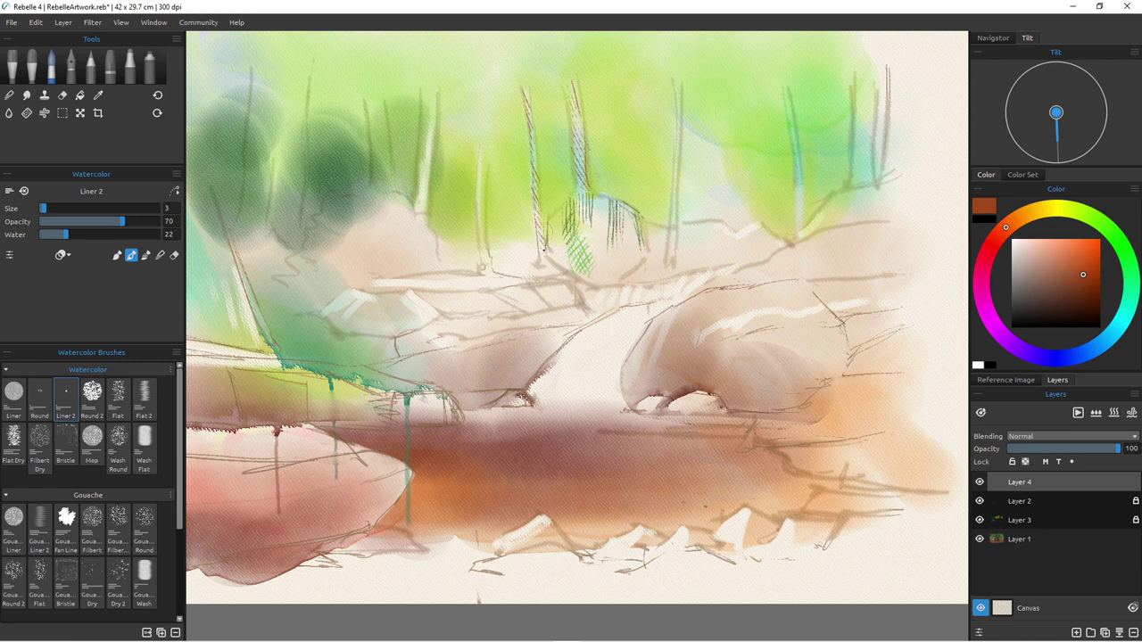
left_click_drag(537, 183, 548, 259)
left_click_drag(533, 178, 538, 259)
left_click_drag(486, 159, 486, 228)
mouse_move(475, 175)
left_mouse_down()
mouse_move(483, 209)
mouse_move(498, 188)
mouse_move(489, 232)
mouse_move(464, 224)
mouse_move(472, 182)
mouse_move(472, 240)
mouse_move(481, 188)
mouse_move(487, 242)
left_mouse_up()
Step: Hatch the base of the leftmost hatched trunk and the low mound beside it in ochre
left_click(1044, 209)
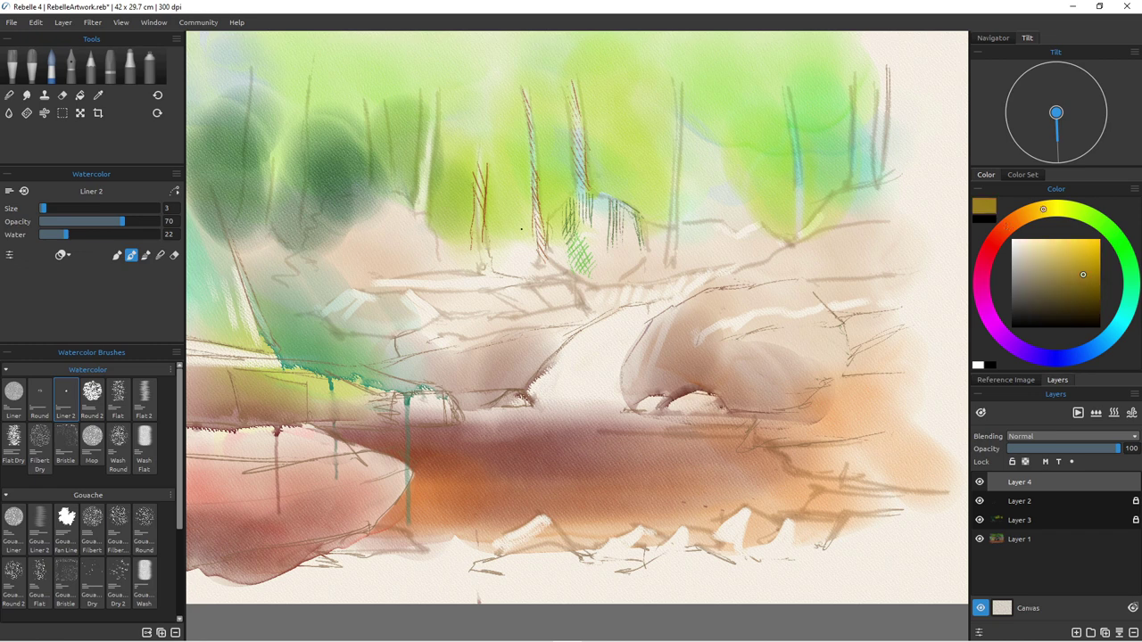
left_click(1082, 254)
left_click(1073, 275)
left_click_drag(474, 202, 479, 253)
left_click_drag(484, 243, 526, 238)
mouse_move(539, 253)
left_mouse_down()
mouse_move(560, 273)
mouse_move(525, 279)
mouse_move(498, 260)
mouse_move(510, 273)
mouse_move(492, 275)
left_mouse_up()
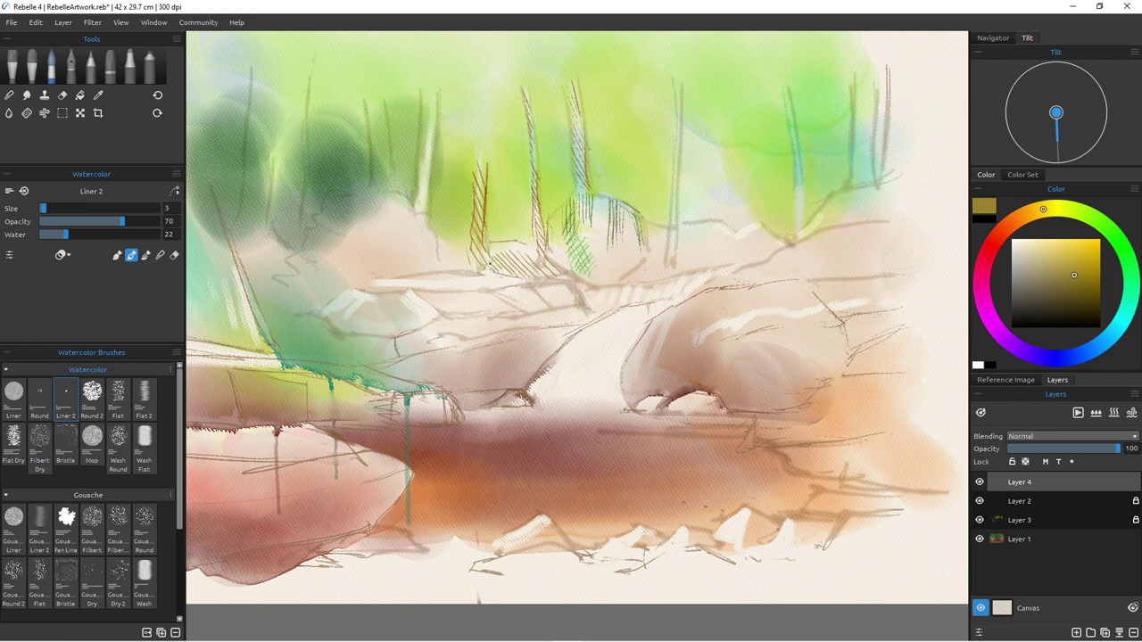
Step: Shade the round boulder's sides and underside with ochre hatching
mouse_move(600, 196)
left_mouse_down()
mouse_move(640, 230)
mouse_move(627, 204)
mouse_move(644, 244)
left_mouse_up()
left_click_drag(633, 205, 645, 254)
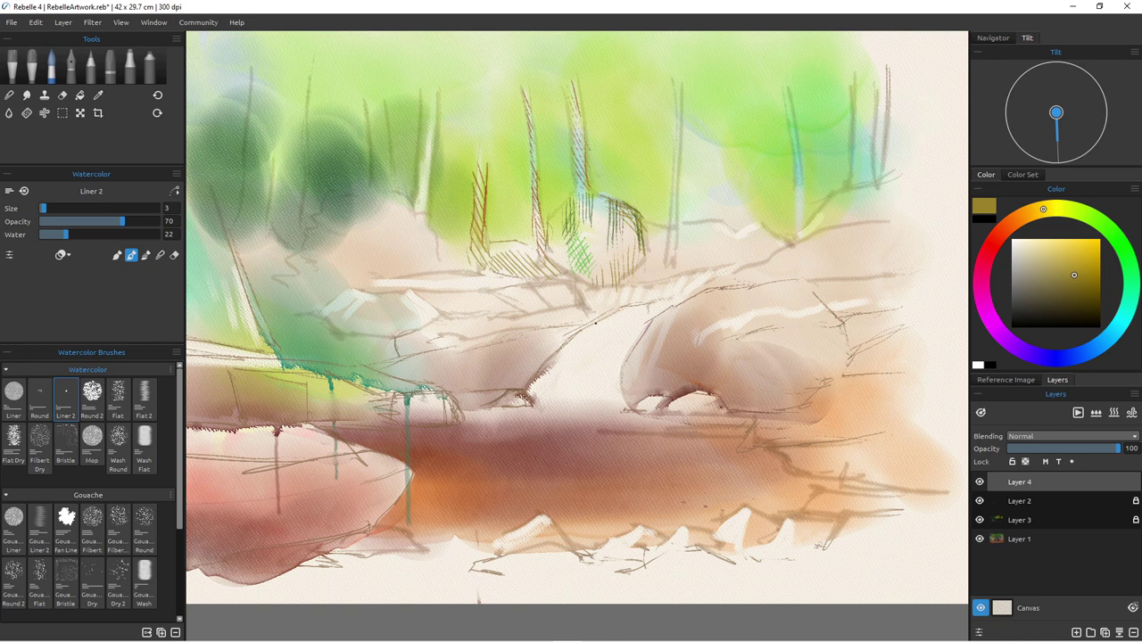
mouse_move(550, 216)
left_mouse_down()
mouse_move(561, 257)
mouse_move(548, 151)
mouse_move(573, 279)
left_mouse_up()
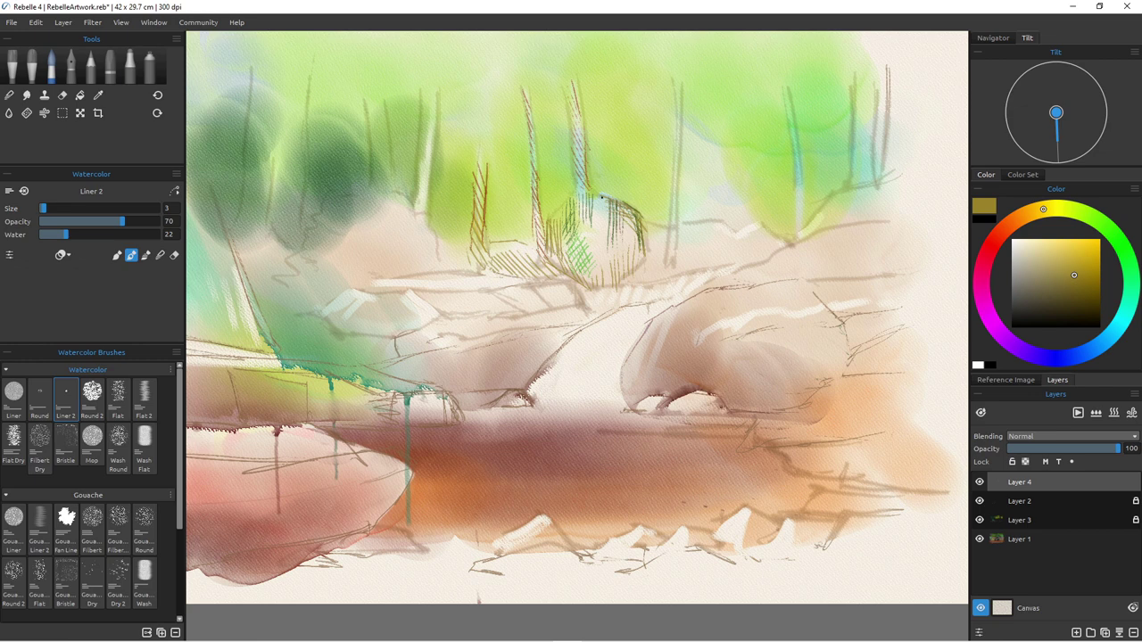
mouse_move(564, 202)
left_mouse_down()
mouse_move(559, 237)
mouse_move(542, 241)
left_mouse_up()
Step: Hatch the bank from the round boulder to the right-hand trunk with vertical ochre strokes
mouse_move(644, 221)
left_mouse_down()
mouse_move(663, 226)
mouse_move(649, 270)
mouse_move(653, 239)
mouse_move(656, 270)
mouse_move(664, 261)
left_mouse_up()
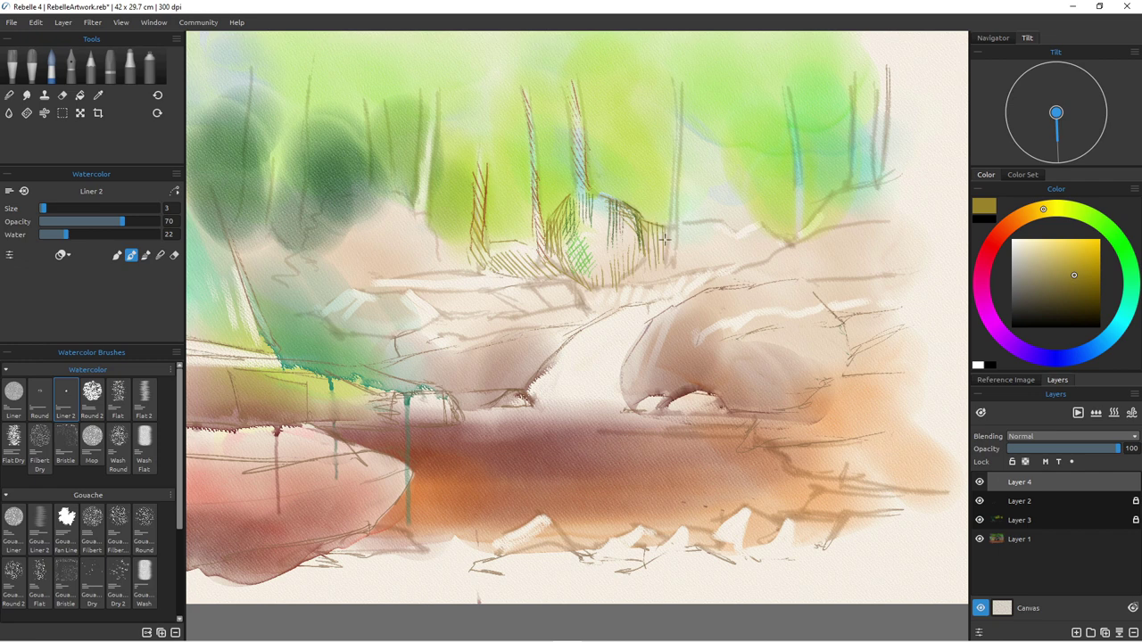
mouse_move(678, 220)
left_mouse_down()
mouse_move(675, 270)
mouse_move(694, 264)
left_mouse_up()
left_click_drag(702, 216, 699, 264)
mouse_move(707, 218)
left_mouse_down()
mouse_move(716, 252)
mouse_move(713, 222)
mouse_move(747, 250)
mouse_move(740, 231)
mouse_move(759, 222)
mouse_move(778, 253)
left_mouse_up()
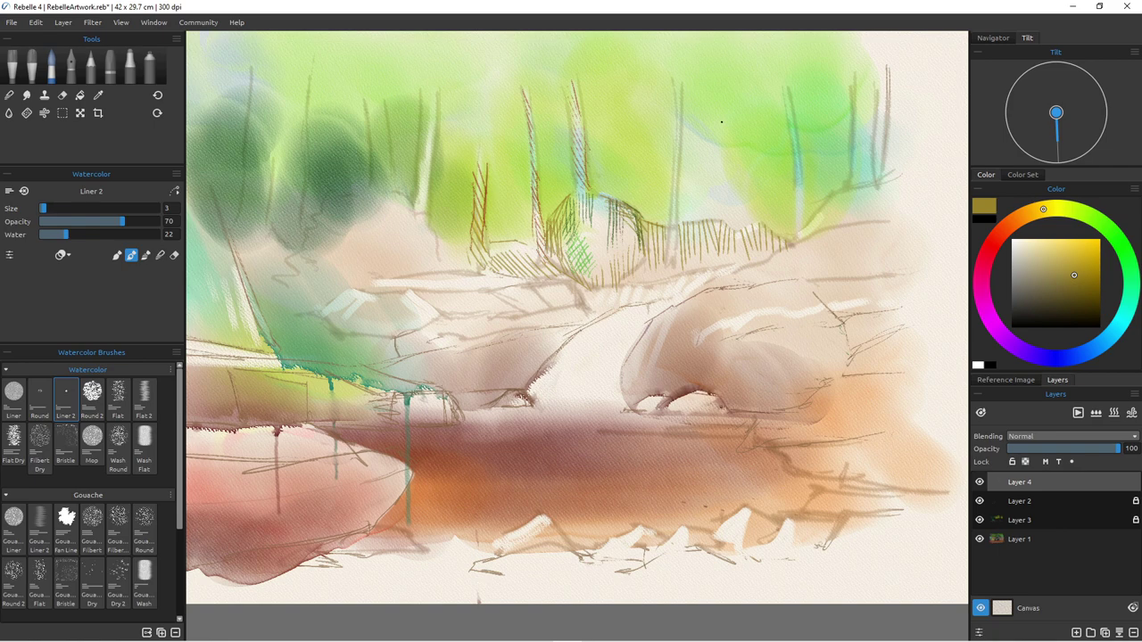
Step: Hatch the trunk right of the round boulder and two trunks on the far right in dark crimson
left_click(985, 260)
left_click(1078, 286)
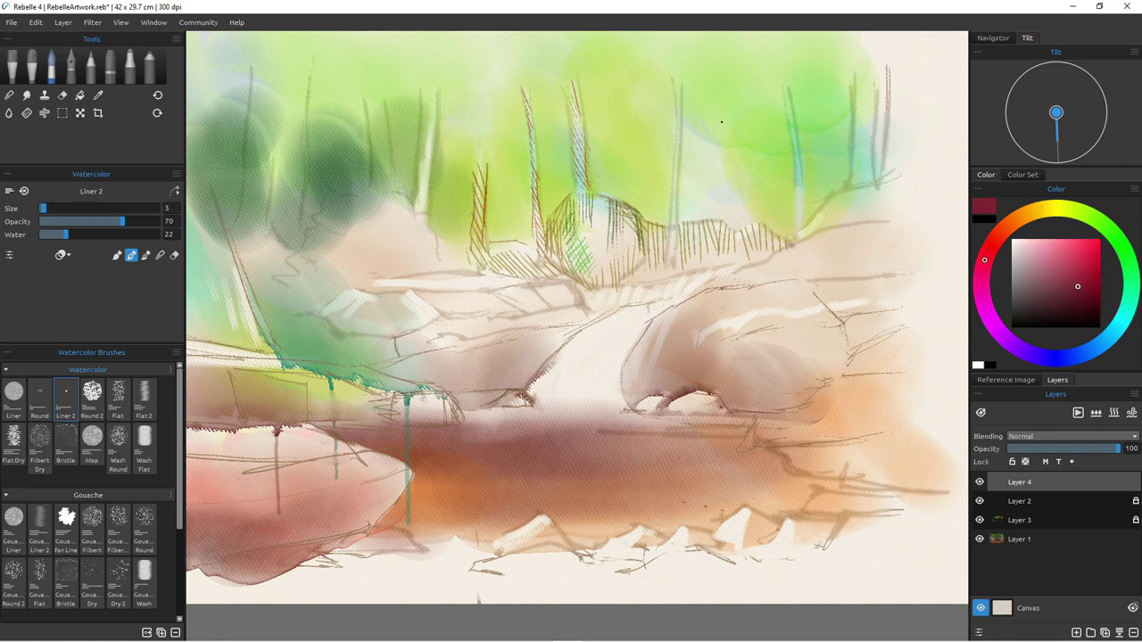
left_click_drag(675, 81, 680, 225)
left_click_drag(674, 85, 673, 234)
left_click_drag(674, 91, 667, 276)
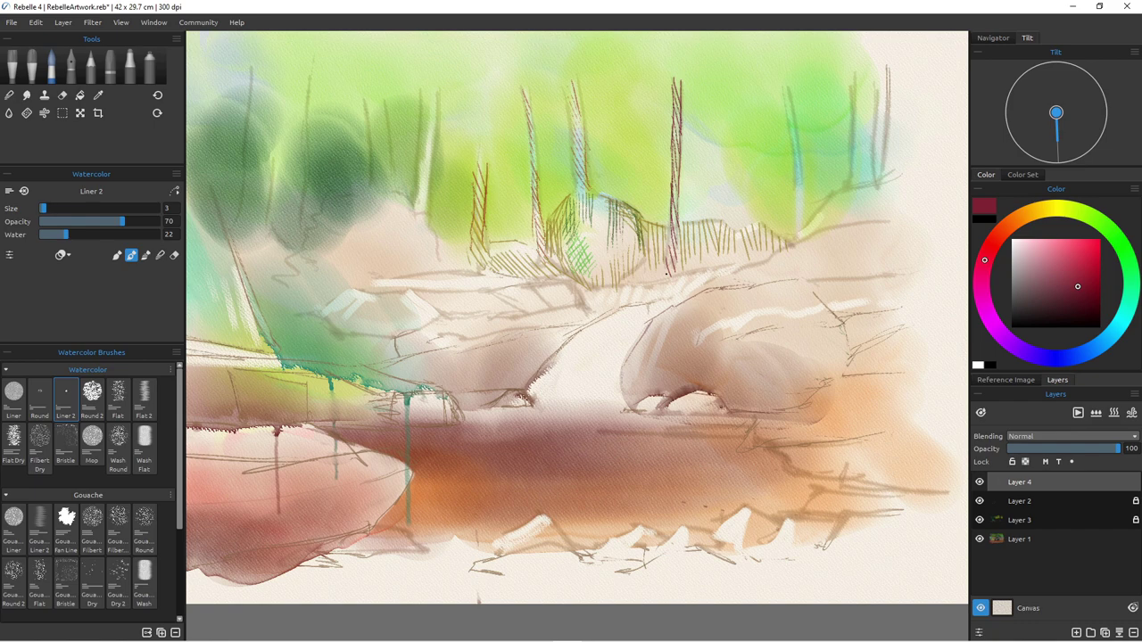
mouse_move(789, 148)
left_mouse_down()
mouse_move(795, 236)
mouse_move(807, 205)
mouse_move(808, 222)
mouse_move(794, 186)
mouse_move(789, 241)
left_mouse_up()
mouse_move(846, 112)
left_mouse_down()
mouse_move(853, 184)
mouse_move(848, 132)
mouse_move(841, 189)
left_mouse_up()
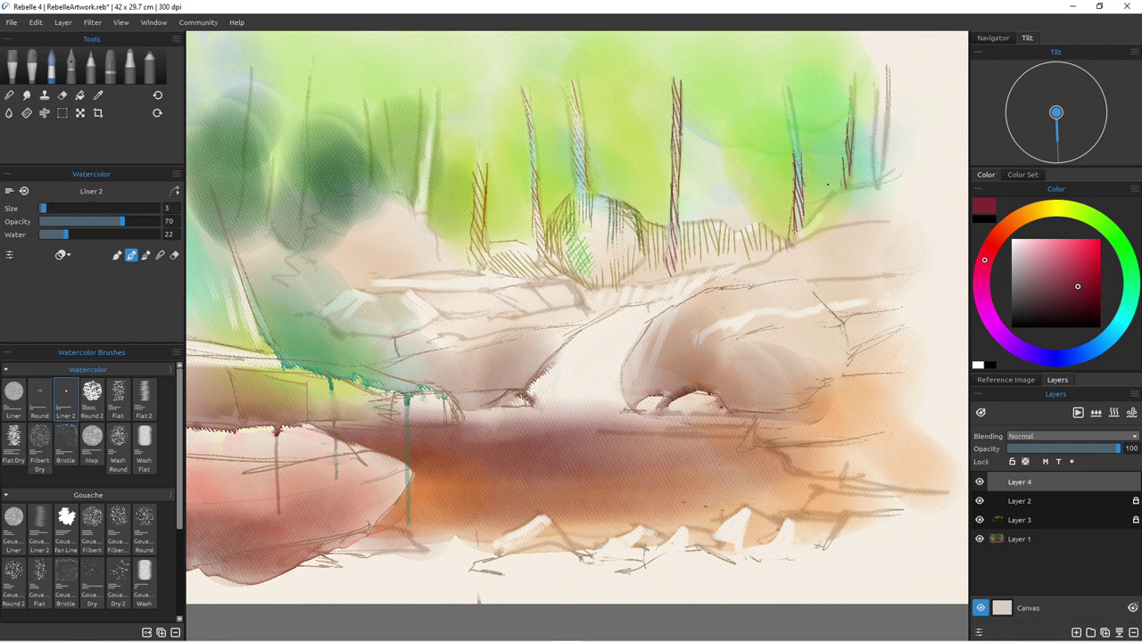
Step: Hatch the sloping bank beneath the far-right trees in dark crimson
mouse_move(880, 177)
left_mouse_down()
mouse_move(896, 205)
mouse_move(864, 219)
mouse_move(842, 201)
mouse_move(848, 216)
mouse_move(828, 223)
mouse_move(828, 203)
mouse_move(817, 225)
left_mouse_up()
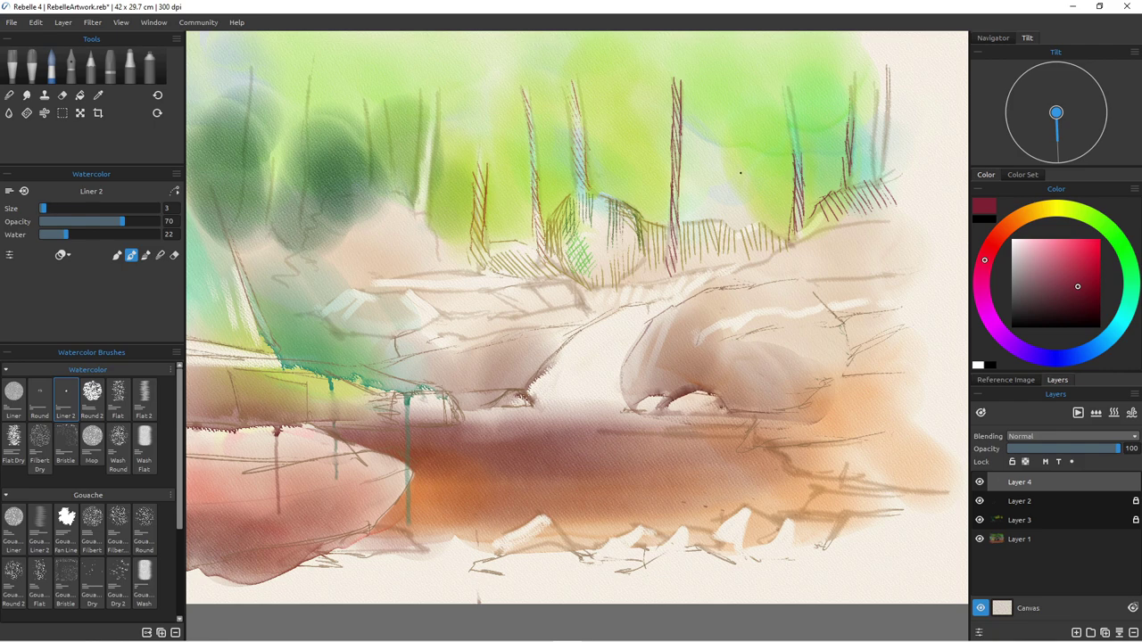
left_click_drag(896, 199, 866, 221)
left_click_drag(874, 200, 861, 221)
Step: Cross-hatch the far-right bank in dark blue over the crimson strokes
left_click(1063, 359)
mouse_move(884, 199)
left_mouse_down()
mouse_move(866, 223)
mouse_move(896, 202)
left_mouse_up()
mouse_move(905, 195)
left_mouse_down()
mouse_move(887, 219)
mouse_move(806, 241)
left_mouse_up()
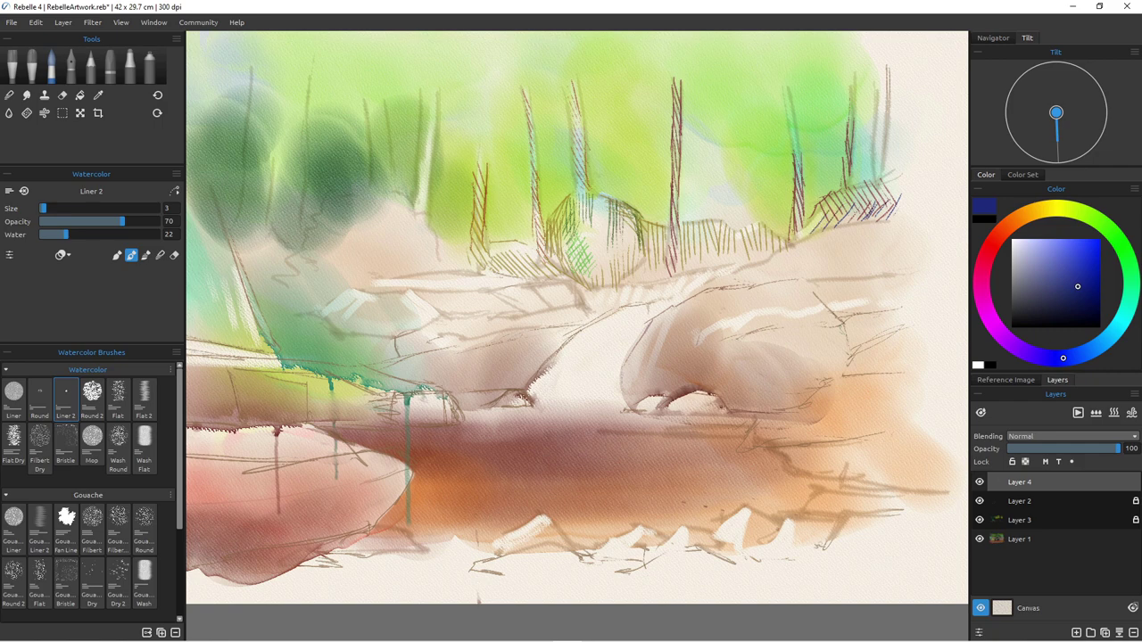
mouse_move(884, 205)
left_mouse_down()
mouse_move(898, 216)
mouse_move(867, 218)
left_mouse_up()
left_click_drag(844, 211, 806, 233)
left_click_drag(912, 216, 814, 238)
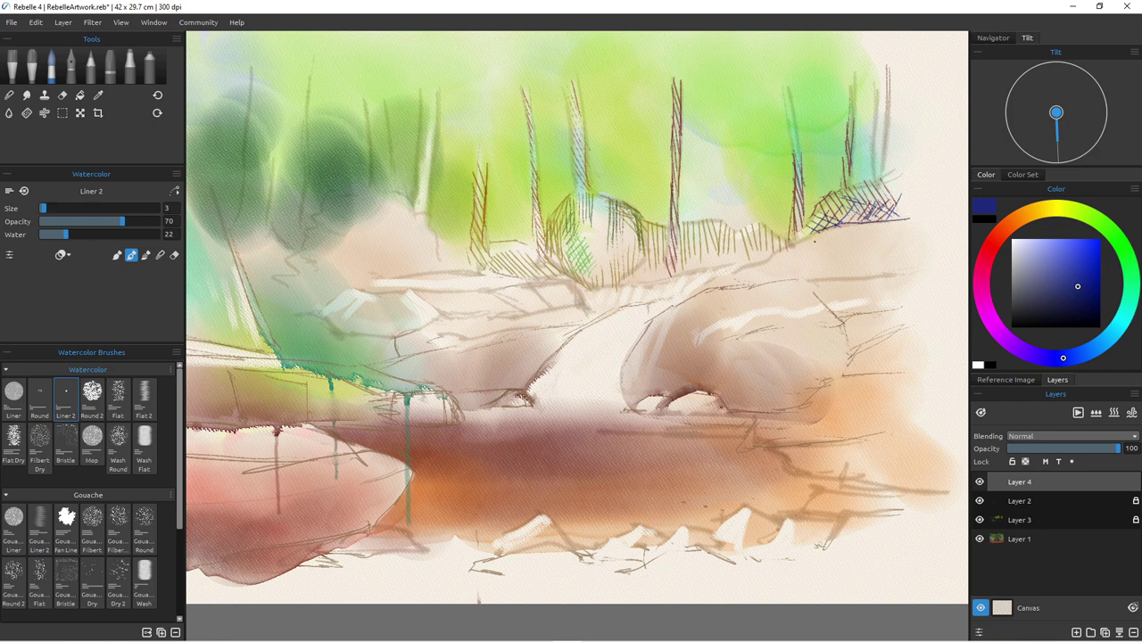
Step: Outline the right bank's lower edge in dark blue and darken the round boulder's upper right edge
mouse_move(816, 234)
left_mouse_down()
mouse_move(734, 266)
mouse_move(670, 273)
left_mouse_up()
left_click_drag(637, 213, 649, 255)
left_click_drag(628, 201, 638, 231)
left_click_drag(622, 197, 637, 223)
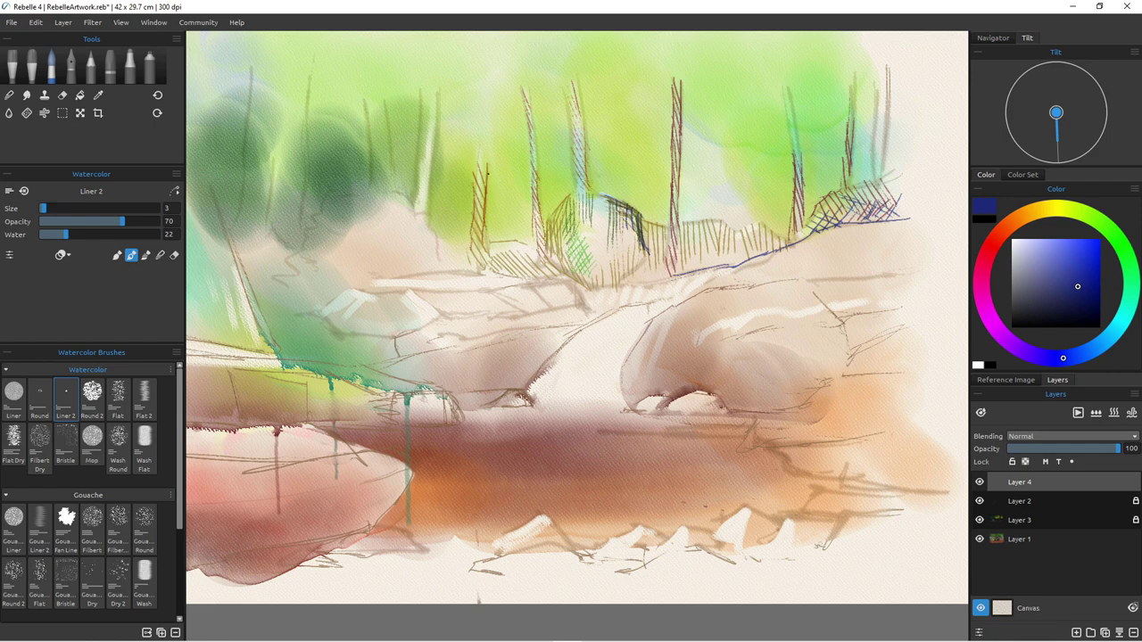
Step: Hatch the round boulder's shaded right side and the low bank to its left in dark blue
mouse_move(617, 208)
left_mouse_down()
mouse_move(632, 221)
mouse_move(624, 260)
mouse_move(632, 248)
left_mouse_up()
left_click_drag(542, 257, 533, 279)
left_click_drag(554, 262, 545, 281)
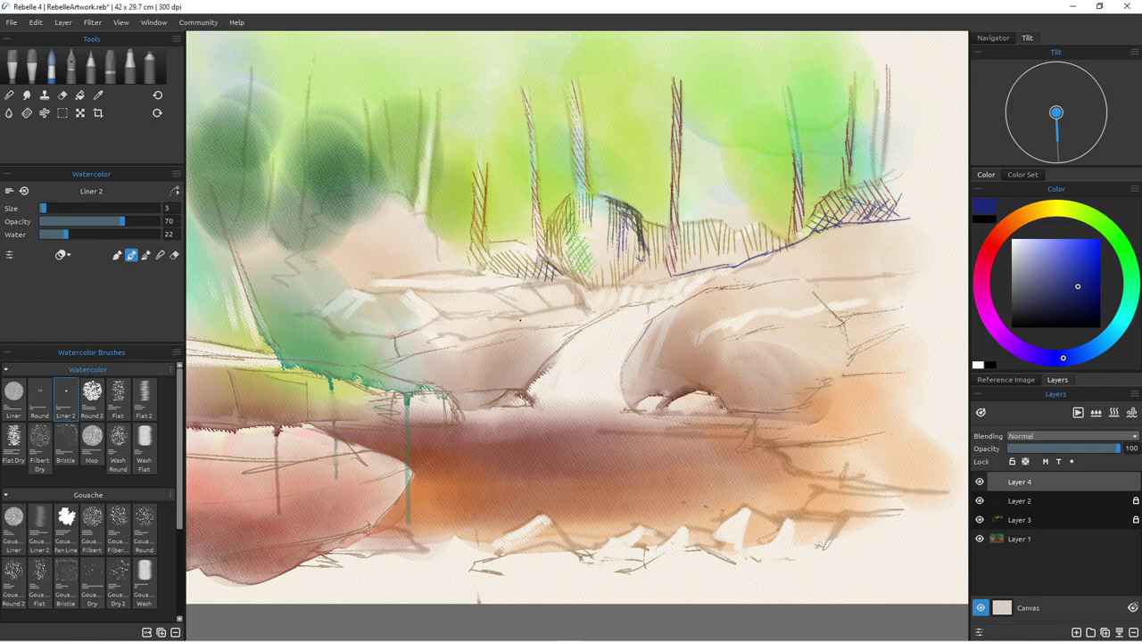
Step: Outline the bush's right edge in a salmon tone sampled from the canvas and erase the old sketch lines around it on Layer 3
left_click(401, 210, "alt")
left_click_drag(419, 216, 435, 259)
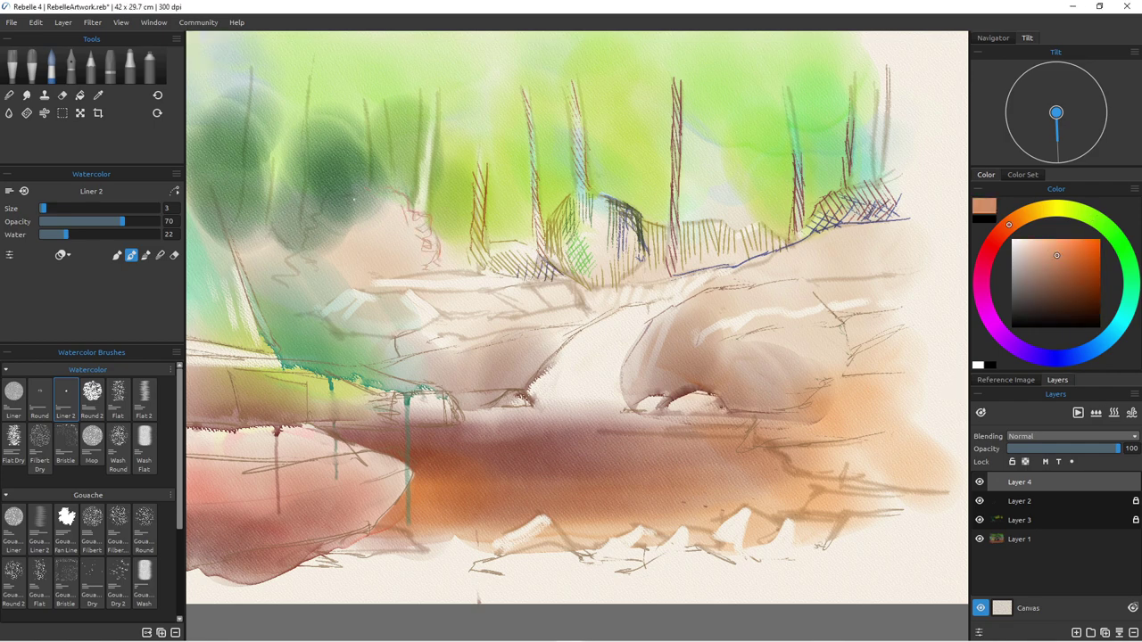
left_click(1020, 520)
key("e")
mouse_move(393, 193)
left_mouse_down()
mouse_move(350, 204)
mouse_move(308, 246)
left_mouse_up()
mouse_move(328, 196)
left_mouse_down()
mouse_move(341, 219)
mouse_move(414, 272)
left_mouse_up()
Step: Hatch the bush in salmon on Layer 4 and accent its upper foliage in bright yellow-green
key("b")
left_click(1020, 482)
mouse_move(362, 230)
left_mouse_down()
mouse_move(382, 276)
mouse_move(360, 279)
left_mouse_up()
mouse_move(378, 209)
left_mouse_down()
mouse_move(398, 255)
mouse_move(412, 220)
mouse_move(360, 207)
mouse_move(320, 212)
mouse_move(305, 261)
mouse_move(430, 252)
mouse_move(418, 259)
left_mouse_up()
left_click(1081, 212)
left_click(1092, 247)
key("e")
key("b")
Step: Hatch the tree trunks on the left half of the scene with long dark violet strokes
left_click(1010, 343)
left_click(1057, 298)
left_click_drag(386, 98, 366, 190)
left_click_drag(427, 137, 409, 214)
left_click_drag(303, 100, 293, 166)
mouse_move(313, 76)
left_mouse_down()
mouse_move(306, 105)
mouse_move(291, 96)
mouse_move(276, 238)
left_mouse_up()
left_click_drag(280, 58, 266, 236)
left_click_drag(267, 119, 250, 234)
left_click_drag(268, 62, 242, 205)
left_click_drag(268, 78, 237, 230)
left_click_drag(300, 197, 287, 246)
mouse_move(302, 86)
left_mouse_down()
mouse_move(287, 200)
mouse_move(277, 134)
mouse_move(268, 194)
mouse_move(288, 202)
left_mouse_up()
Step: Cross-hatch the large left trunks and the ground at their base in dark crimson
left_click(981, 272)
left_click_drag(260, 153, 276, 192)
left_click_drag(258, 201, 281, 278)
left_click_drag(232, 227, 264, 284)
left_click_drag(262, 66, 279, 107)
mouse_move(260, 97)
left_mouse_down()
mouse_move(277, 166)
mouse_move(253, 194)
left_mouse_up()
left_click_drag(258, 118, 244, 221)
left_click_drag(253, 67, 256, 116)
left_click_drag(309, 77, 290, 113)
left_click_drag(308, 127, 282, 225)
Step: Hatch the sloping bank beneath the large left trunks down to the water's edge with dark strokes
mouse_move(298, 207)
left_mouse_down()
mouse_move(283, 244)
mouse_move(233, 257)
left_mouse_up()
left_click_drag(273, 229, 246, 283)
mouse_move(286, 245)
left_mouse_down()
mouse_move(258, 294)
mouse_move(259, 326)
left_mouse_up()
mouse_move(268, 291)
left_mouse_down()
mouse_move(276, 359)
mouse_move(296, 371)
left_mouse_up()
left_click_drag(300, 297, 311, 348)
left_click_drag(316, 301, 307, 366)
left_click_drag(319, 320, 321, 364)
mouse_move(257, 298)
left_mouse_down()
mouse_move(309, 292)
mouse_move(303, 259)
mouse_move(319, 272)
mouse_move(311, 312)
left_mouse_up()
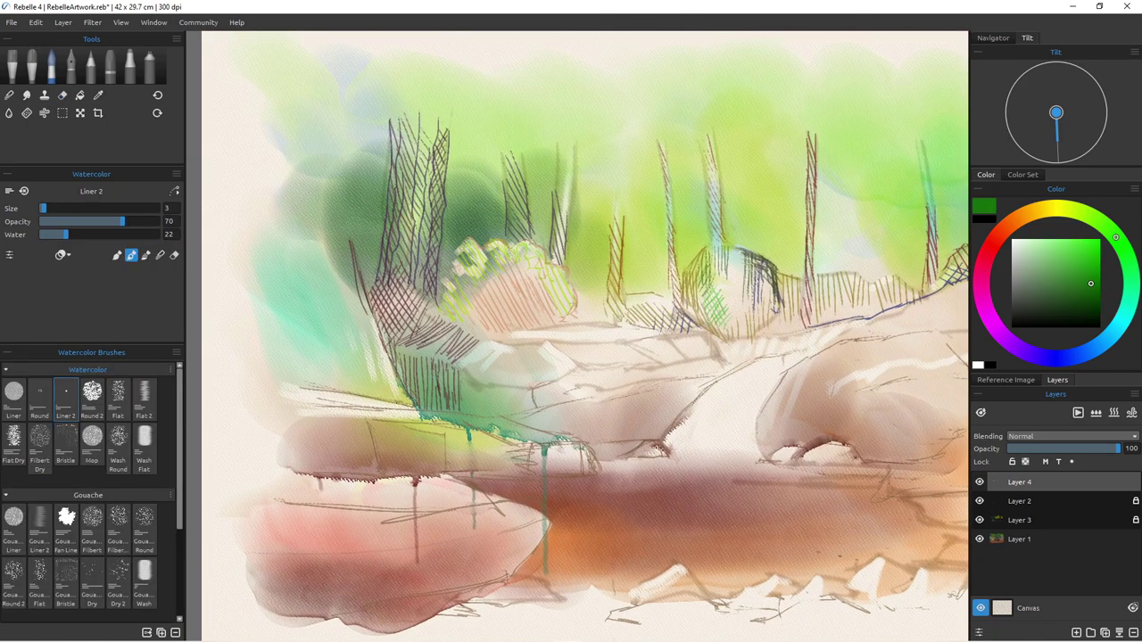
Step: Hatch the foliage left of the large trunks with long bright teal-green strokes
left_click(1132, 281)
left_click(1099, 280)
left_click_drag(346, 247, 368, 333)
left_click_drag(365, 301, 382, 356)
left_click_drag(322, 248, 353, 352)
left_click_drag(300, 249, 324, 332)
left_click_drag(304, 271, 323, 364)
Step: Layer bright yellow-green hatching over the teal foliage at the scene's far left
left_click(1086, 215)
left_click(1095, 251)
mouse_move(285, 249)
left_mouse_down()
mouse_move(309, 332)
mouse_move(287, 346)
left_mouse_up()
mouse_move(267, 202)
left_mouse_down()
mouse_move(295, 332)
mouse_move(332, 316)
left_mouse_up()
left_click_drag(262, 205, 318, 364)
left_click_drag(257, 309, 273, 355)
left_click_drag(266, 308, 283, 361)
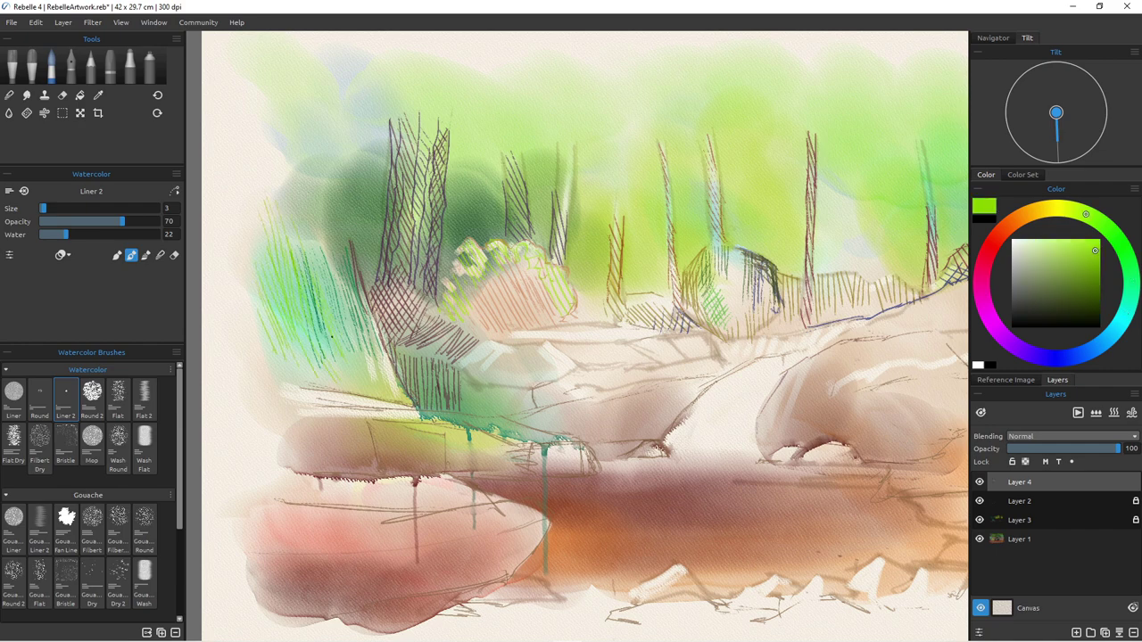
Step: Darken the far-left foliage and its base with deeper-toned hatching strokes
scroll(395, 230, "down", 3)
scroll(525, 343, "up", 1)
left_click(1086, 301)
left_click_drag(288, 232, 307, 302)
mouse_move(284, 257)
left_mouse_down()
mouse_move(302, 295)
mouse_move(330, 332)
left_mouse_up()
mouse_move(315, 245)
left_mouse_down()
mouse_move(321, 272)
mouse_move(309, 268)
left_mouse_up()
left_click_drag(329, 259, 338, 293)
left_click_drag(270, 275, 314, 363)
mouse_move(308, 345)
left_mouse_down()
mouse_move(383, 360)
mouse_move(323, 360)
left_mouse_up()
Step: Outline the left rock ledge's top edge and right end block in dark blue
left_click(1086, 353)
mouse_move(298, 347)
left_mouse_down()
mouse_move(400, 366)
mouse_move(468, 412)
left_mouse_up()
left_click_drag(420, 382, 421, 409)
left_click_drag(421, 409, 470, 411)
left_click_drag(286, 364, 419, 379)
Step: Unlock Layer 2 and erase the sketch lines at the water's edge right of the left ledge
left_click(1020, 501)
left_click(1012, 462)
key("e")
left_click_drag(505, 391, 539, 407)
left_click_drag(489, 389, 477, 404)
Step: Unlock Layer 3 and erase the marks along the left ledge's top edge on Layers 1 and 3
left_click(1020, 520)
left_click(1012, 462)
key("e")
key("e")
left_click(1020, 539)
left_click_drag(408, 370, 447, 377)
left_click(1020, 521)
left_click_drag(403, 366, 455, 380)
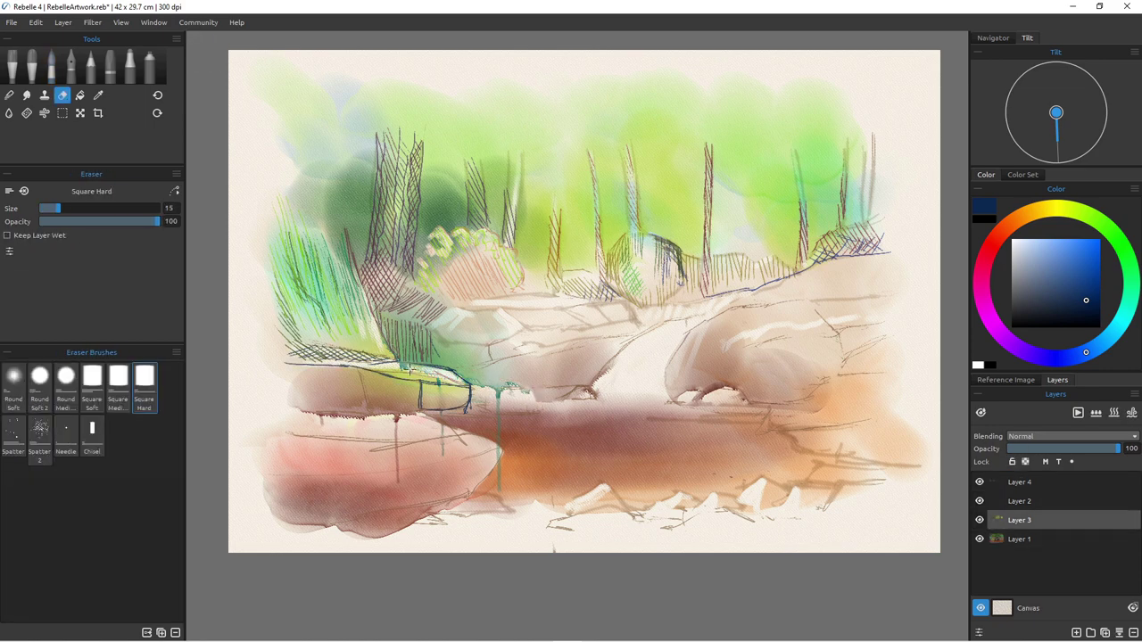
Step: Erase the remaining sketch line at the left ledge's outer end on Layer 3
left_click(1020, 502)
key("e")
key("e")
key("e")
key("e")
left_click(1020, 521)
mouse_move(296, 377)
left_mouse_down()
mouse_move(361, 368)
mouse_move(291, 386)
left_mouse_up()
left_click(1020, 539)
Step: Hatch the left ledge's front face and the grassy ground above it in dark blue on Layer 4
left_click(1020, 482)
key("e")
left_click_drag(362, 370, 300, 373)
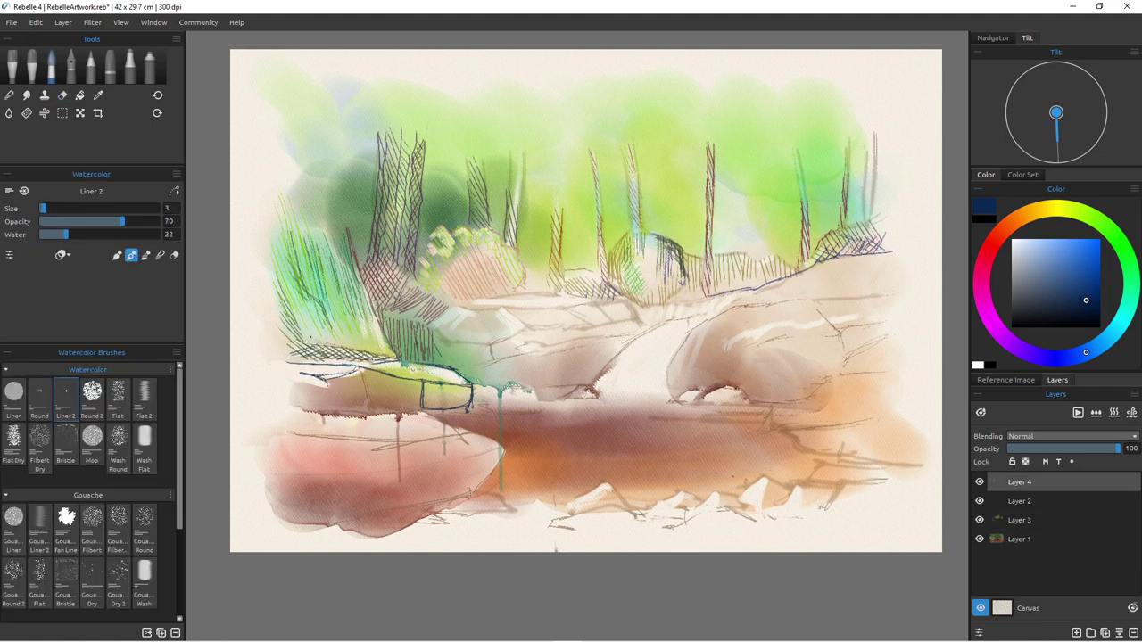
left_click_drag(460, 385, 457, 411)
left_click_drag(437, 379, 426, 414)
left_click_drag(410, 373, 402, 398)
mouse_move(394, 373)
left_mouse_down()
mouse_move(394, 398)
mouse_move(365, 400)
left_mouse_up()
left_click_drag(389, 375, 390, 410)
left_click_drag(328, 369, 329, 404)
left_click_drag(345, 369, 348, 406)
mouse_move(307, 372)
left_mouse_down()
mouse_move(306, 408)
mouse_move(295, 409)
left_mouse_up()
left_click_drag(285, 381, 286, 406)
mouse_move(281, 348)
left_mouse_down()
mouse_move(313, 334)
mouse_move(394, 357)
mouse_move(316, 359)
left_mouse_up()
mouse_move(363, 358)
left_mouse_down()
mouse_move(308, 338)
mouse_move(291, 354)
left_mouse_up()
Step: Add dark green strokes to the far-left foliage and mid-green strokes near its base
left_click(1124, 251)
left_click(1090, 306)
left_click_drag(296, 304, 321, 337)
mouse_move(285, 260)
left_mouse_down()
mouse_move(316, 334)
mouse_move(293, 331)
left_mouse_up()
left_click(1086, 275)
left_click_drag(314, 315, 298, 340)
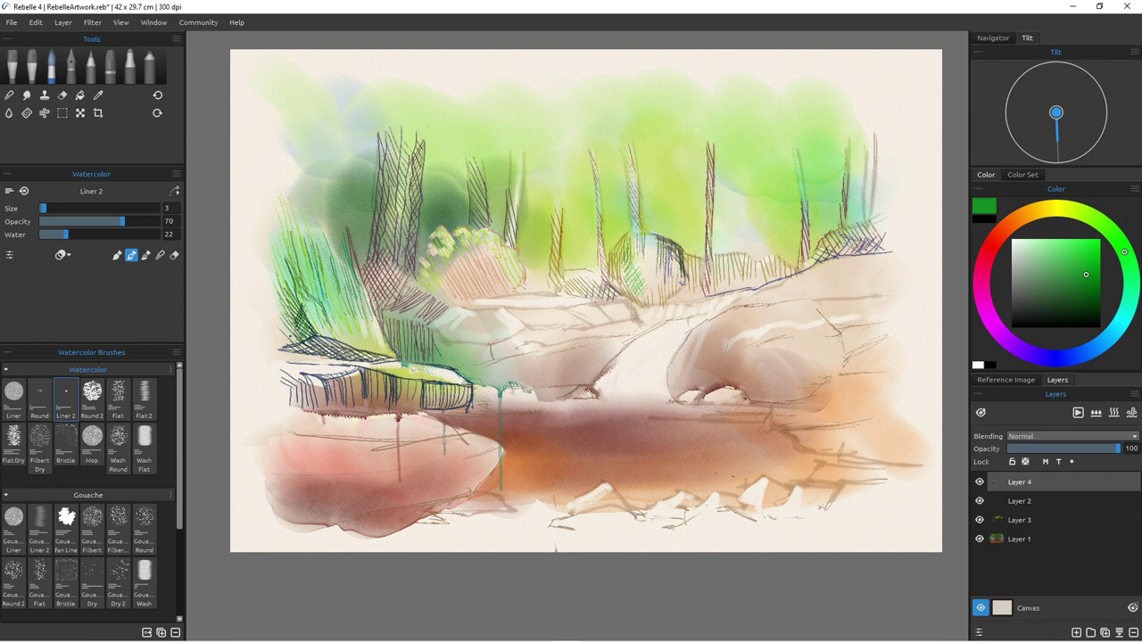
Step: Outline and diagonally hatch the rock face left of the waterfall in dark blue-violet
left_click(1044, 358)
left_click(1085, 294)
mouse_move(441, 341)
left_mouse_down()
mouse_move(454, 367)
mouse_move(478, 371)
left_mouse_up()
mouse_move(460, 343)
left_mouse_down()
mouse_move(493, 366)
mouse_move(503, 392)
mouse_move(589, 393)
left_mouse_up()
left_click_drag(480, 377, 534, 393)
left_click_drag(518, 371, 571, 395)
left_click_drag(532, 365, 581, 389)
mouse_move(548, 364)
left_mouse_down()
mouse_move(591, 387)
mouse_move(610, 375)
left_mouse_up()
mouse_move(583, 347)
left_mouse_down()
mouse_move(622, 344)
mouse_move(482, 362)
left_mouse_up()
mouse_move(485, 358)
left_mouse_down()
mouse_move(437, 367)
mouse_move(465, 383)
left_mouse_up()
left_click_drag(504, 359, 477, 384)
Step: Outline and hatch the small pointed rock above the rock face in blue-violet, extending its edge toward the waterfall
left_click_drag(502, 309, 478, 333)
left_click_drag(496, 323, 510, 340)
left_click_drag(486, 328, 520, 357)
mouse_move(514, 336)
left_mouse_down()
mouse_move(520, 349)
mouse_move(524, 334)
mouse_move(608, 321)
mouse_move(638, 332)
left_mouse_up()
Step: Hatch the narrow ledge left of the waterfall's top with short dark green strokes
left_click(1130, 270)
left_click(1064, 308)
left_click_drag(625, 320, 628, 334)
left_click_drag(617, 320, 618, 336)
left_click_drag(610, 322, 607, 337)
left_click_drag(601, 322, 599, 336)
left_click_drag(592, 324, 590, 338)
left_click_drag(587, 325, 584, 338)
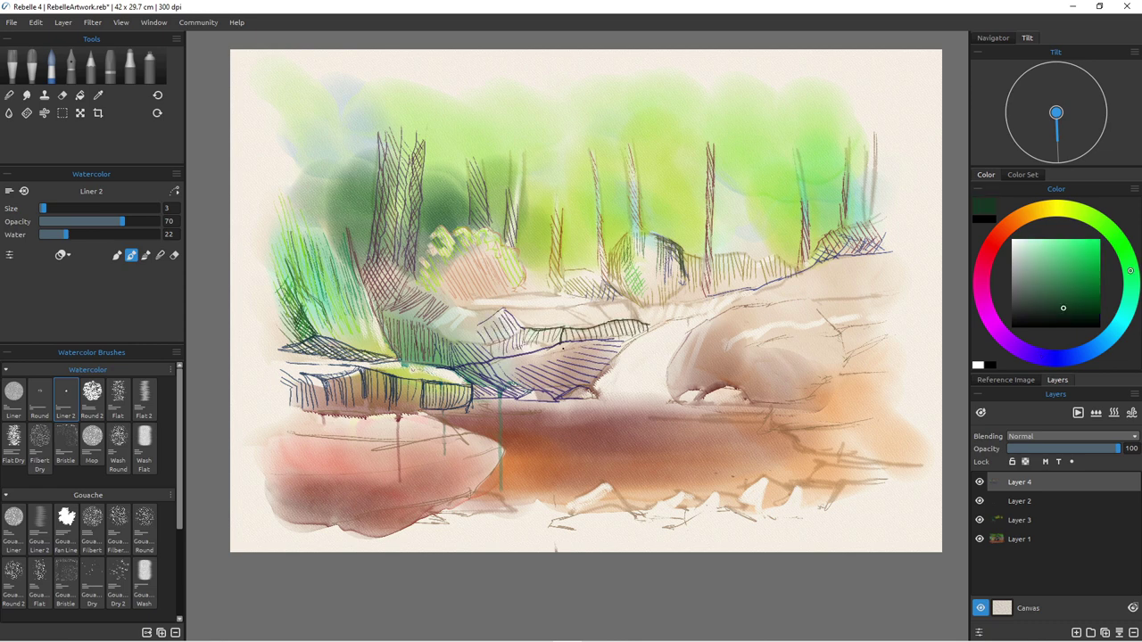
Step: Hatch the upper flat rocks left of the waterfall and outline their top edge in dark brown
left_click(1013, 222)
left_click(1066, 292)
left_click_drag(598, 305, 626, 327)
mouse_move(585, 306)
left_mouse_down()
mouse_move(616, 326)
mouse_move(605, 327)
left_mouse_up()
mouse_move(569, 311)
left_mouse_down()
mouse_move(588, 327)
mouse_move(566, 327)
left_mouse_up()
left_click_drag(554, 308, 578, 327)
mouse_move(572, 308)
left_mouse_down()
mouse_move(609, 321)
mouse_move(493, 302)
mouse_move(540, 297)
mouse_move(473, 302)
mouse_move(445, 336)
left_mouse_up()
left_click_drag(462, 315, 456, 340)
left_click_drag(469, 308, 467, 342)
Step: Extend the hatching across the waterfall's lip and along the right bank's edge, using dark blue for the bank
mouse_move(622, 297)
left_mouse_down()
mouse_move(662, 311)
mouse_move(655, 324)
left_mouse_up()
left_click(1058, 358)
left_click_drag(654, 309, 672, 317)
mouse_move(689, 303)
left_mouse_down()
mouse_move(684, 318)
mouse_move(717, 309)
left_mouse_up()
left_click_drag(746, 291, 730, 309)
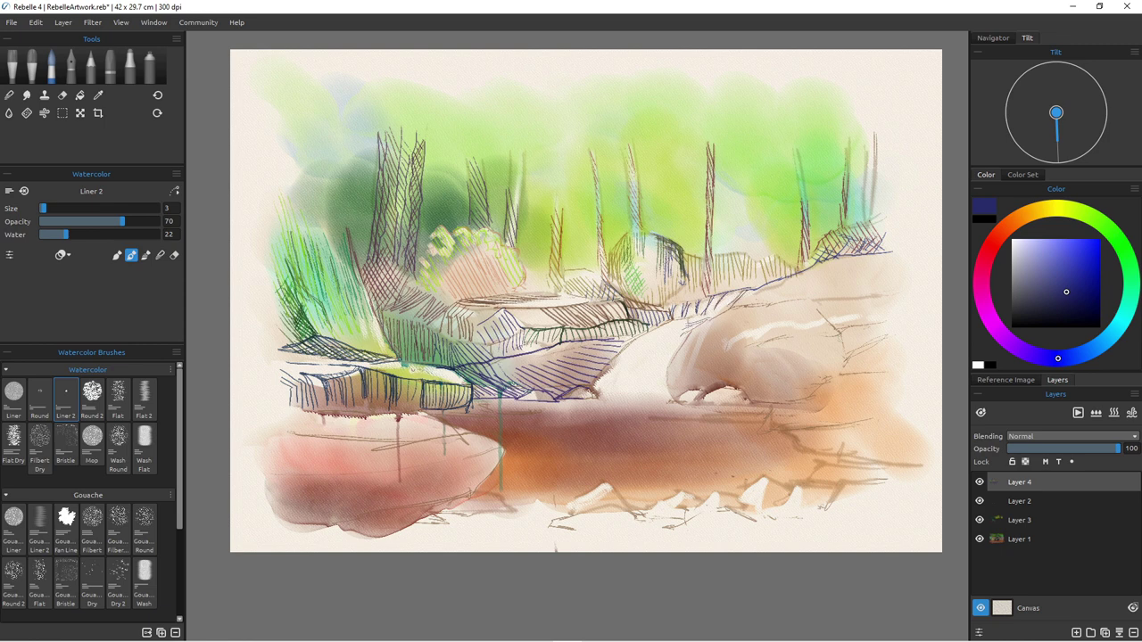
Step: Hatch the right side of the waterfall with long curved dark blue strokes following the flow
left_click_drag(675, 357, 670, 393)
left_click_drag(682, 341, 676, 385)
left_click_drag(690, 333, 683, 385)
left_click_drag(705, 321, 695, 394)
Step: Add curved dark crimson strokes down the middle of the waterfall
left_click(983, 269)
left_click_drag(662, 355, 648, 405)
left_click_drag(656, 357, 641, 403)
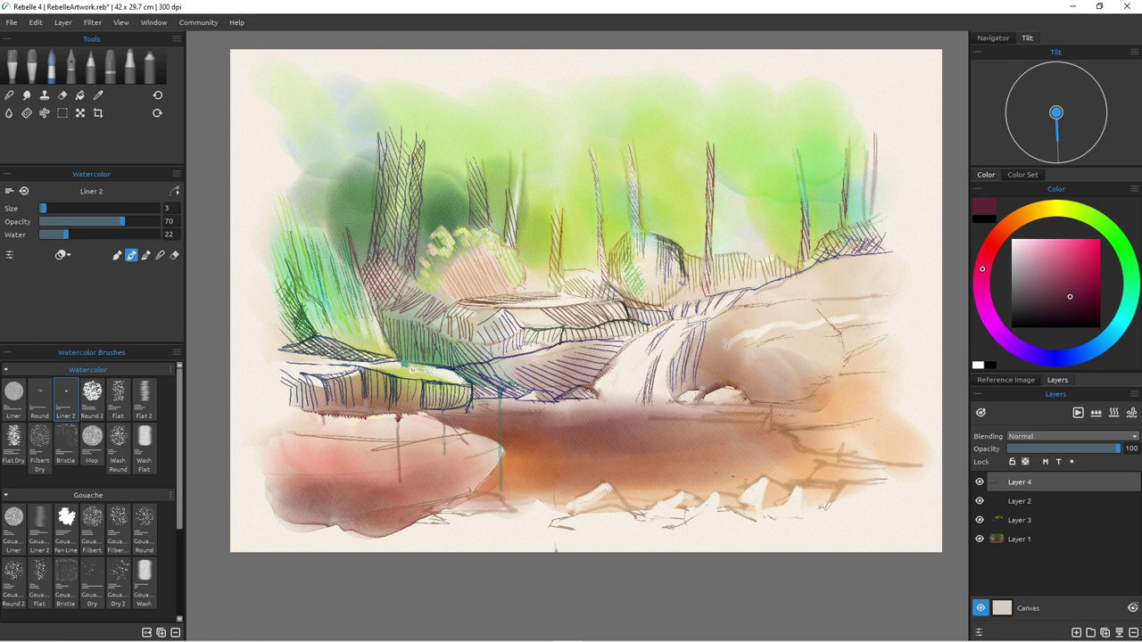
Step: Clean up the waterfall's right edge with the eraser and hatch the rock face beside it in dark crimson
key("e")
left_click_drag(683, 343, 672, 390)
key("b")
left_click_drag(708, 321, 696, 384)
left_click_drag(699, 325, 689, 384)
mouse_move(692, 331)
left_mouse_down()
mouse_move(682, 372)
mouse_move(682, 337)
left_mouse_up()
mouse_move(693, 389)
left_mouse_down()
mouse_move(714, 351)
mouse_move(783, 302)
left_mouse_up()
Step: Erase old lines on the large boulder right of the waterfall, then outline and hatch it in dark crimson
key("e")
mouse_move(735, 343)
left_mouse_down()
mouse_move(746, 318)
mouse_move(835, 322)
left_mouse_up()
key("b")
mouse_move(828, 323)
left_mouse_down()
mouse_move(899, 307)
mouse_move(832, 345)
left_mouse_up()
left_click_drag(813, 321, 844, 367)
left_click_drag(835, 333, 849, 354)
left_click_drag(764, 377, 815, 373)
mouse_move(764, 398)
left_mouse_down()
mouse_move(728, 360)
mouse_move(755, 400)
left_mouse_up()
left_click_drag(745, 366, 785, 405)
left_click_drag(739, 337, 754, 367)
left_click_drag(757, 339, 769, 370)
mouse_move(765, 332)
left_mouse_down()
mouse_move(785, 369)
mouse_move(827, 366)
left_mouse_up()
left_click_drag(802, 328, 840, 362)
Step: Hatch the far-right rock beside the boulder, adding dark blue strokes down to the boulder's edge
left_click_drag(853, 321, 839, 357)
left_click(1099, 346)
mouse_move(883, 311)
left_mouse_down()
mouse_move(853, 349)
mouse_move(877, 342)
left_mouse_up()
mouse_move(840, 357)
left_mouse_down()
mouse_move(819, 389)
mouse_move(809, 384)
left_mouse_up()
Step: Cross-hatch the large boulder right of the waterfall in dark green
left_click(1125, 253)
left_click_drag(812, 357, 788, 397)
left_click_drag(809, 375, 795, 399)
left_click_drag(799, 352, 777, 399)
mouse_move(786, 361)
left_mouse_down()
mouse_move(772, 388)
mouse_move(772, 363)
left_mouse_up()
mouse_move(776, 398)
left_mouse_down()
mouse_move(791, 363)
mouse_move(754, 336)
left_mouse_up()
left_click_drag(755, 373, 769, 339)
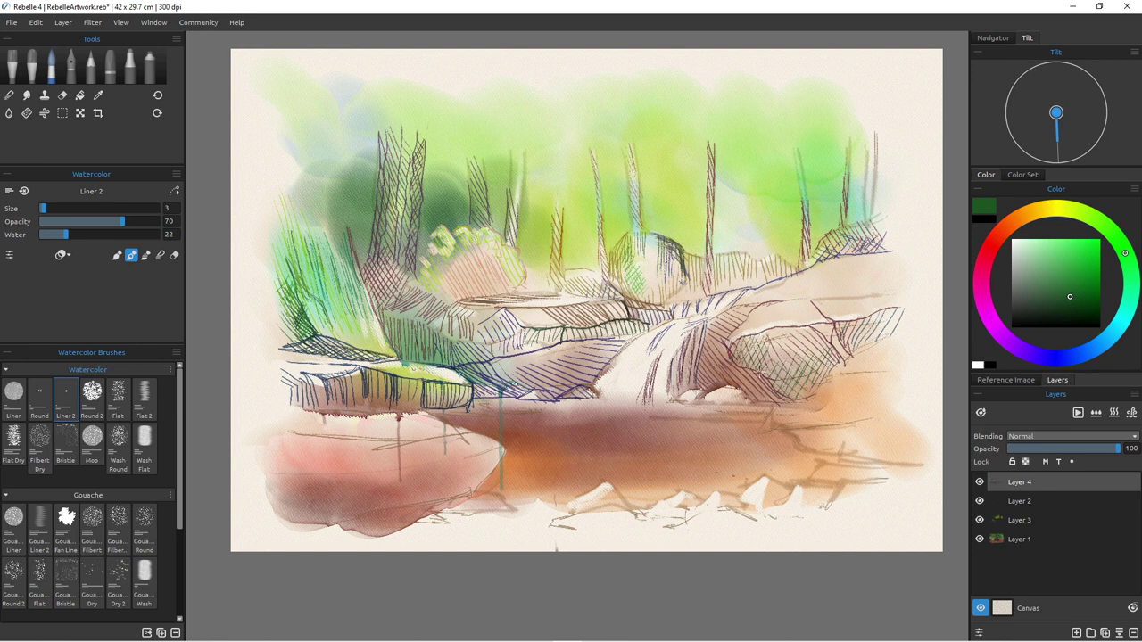
Step: Hatch the upper surface of the large left foreground rock in dark green
mouse_move(398, 404)
left_mouse_down()
mouse_move(464, 431)
mouse_move(414, 441)
left_mouse_up()
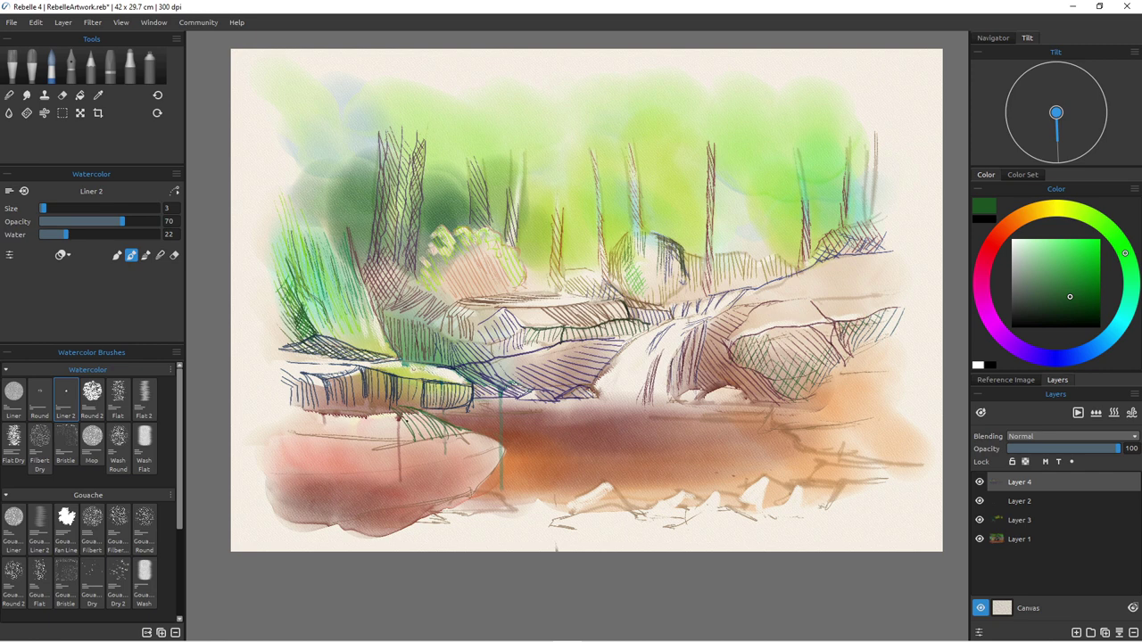
left_click_drag(351, 410, 414, 430)
left_click_drag(283, 412, 376, 414)
left_click_drag(326, 415, 410, 413)
Step: Outline the left foreground rock's top and ledges and hatch its upper surface in dark blue
left_click(1065, 358)
left_click_drag(352, 414, 432, 410)
mouse_move(282, 398)
left_mouse_down()
mouse_move(346, 411)
mouse_move(326, 410)
left_mouse_up()
left_click_drag(283, 423, 361, 417)
left_click_drag(283, 433, 335, 423)
mouse_move(434, 419)
left_mouse_down()
mouse_move(467, 433)
mouse_move(451, 415)
left_mouse_up()
mouse_move(407, 443)
left_mouse_down()
mouse_move(430, 408)
mouse_move(471, 434)
left_mouse_up()
left_click_drag(459, 448, 498, 432)
left_click_drag(369, 441, 412, 437)
mouse_move(257, 448)
left_mouse_down()
mouse_move(387, 437)
mouse_move(361, 417)
left_mouse_up()
left_click_drag(305, 439, 336, 418)
mouse_move(279, 420)
left_mouse_down()
mouse_move(368, 413)
mouse_move(385, 437)
left_mouse_up()
left_click_drag(362, 437, 389, 414)
Step: Hatch the front face of the left foreground rock with long slanted dark blue strokes
mouse_move(503, 448)
left_mouse_down()
mouse_move(321, 473)
mouse_move(464, 500)
left_mouse_up()
left_click_drag(481, 451, 432, 514)
mouse_move(455, 462)
left_mouse_down()
mouse_move(393, 520)
mouse_move(375, 517)
left_mouse_up()
left_click_drag(445, 471, 413, 516)
left_click_drag(403, 468, 368, 518)
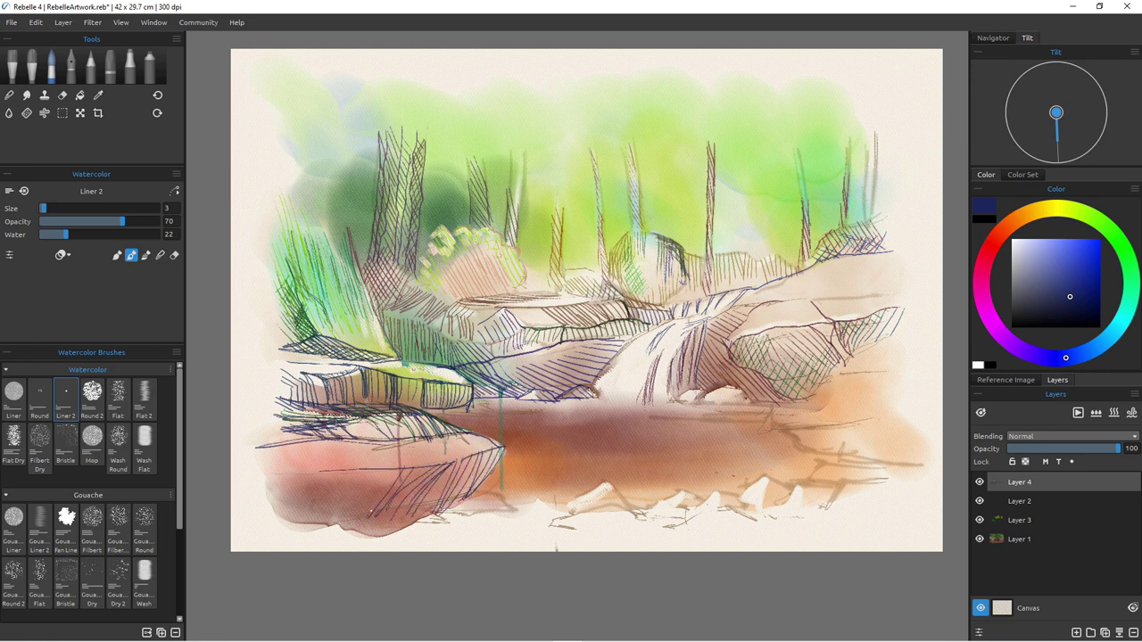
left_click_drag(401, 464, 357, 514)
mouse_move(376, 466)
left_mouse_down()
mouse_move(327, 520)
mouse_move(316, 514)
left_mouse_up()
mouse_move(330, 467)
left_mouse_down()
mouse_move(278, 510)
mouse_move(273, 500)
left_mouse_up()
left_click_drag(283, 471, 266, 499)
mouse_move(293, 471)
left_mouse_down()
mouse_move(273, 507)
mouse_move(300, 512)
left_mouse_up()
left_click_drag(318, 469, 312, 505)
Step: Draw a row of small dark blue pebbles along the base of the left foreground rock
mouse_move(320, 518)
left_mouse_down()
mouse_move(402, 534)
mouse_move(368, 532)
left_mouse_up()
left_click_drag(351, 521, 303, 528)
left_click_drag(324, 519, 297, 530)
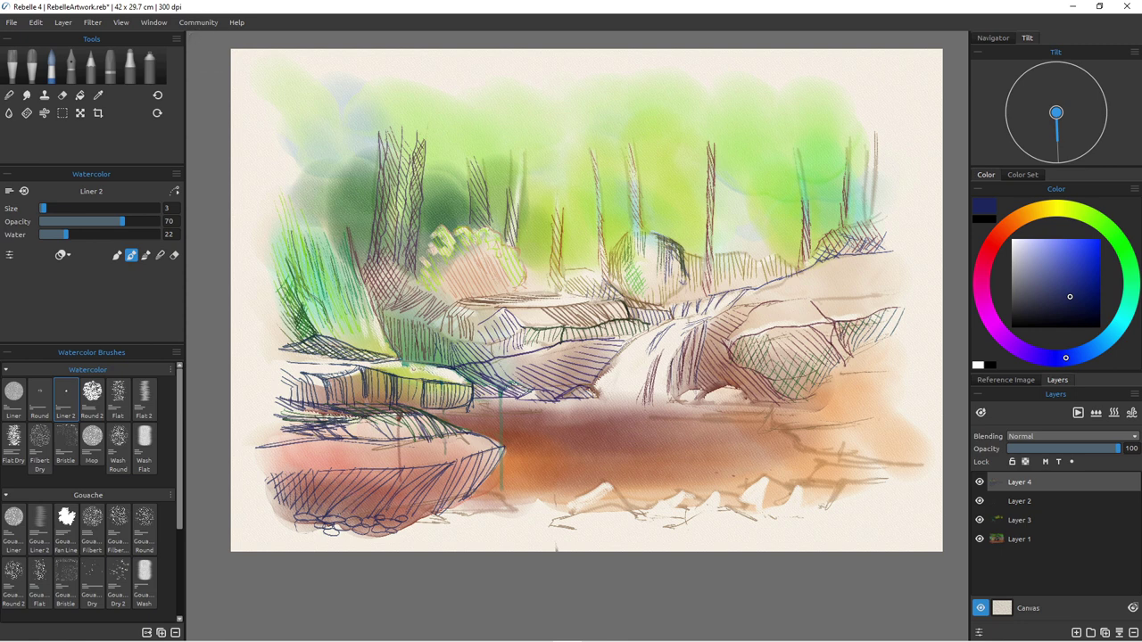
Step: Outline and hatch the small stones along the foreground shoreline in dark blue
mouse_move(466, 501)
left_mouse_down()
mouse_move(420, 515)
mouse_move(557, 518)
left_mouse_up()
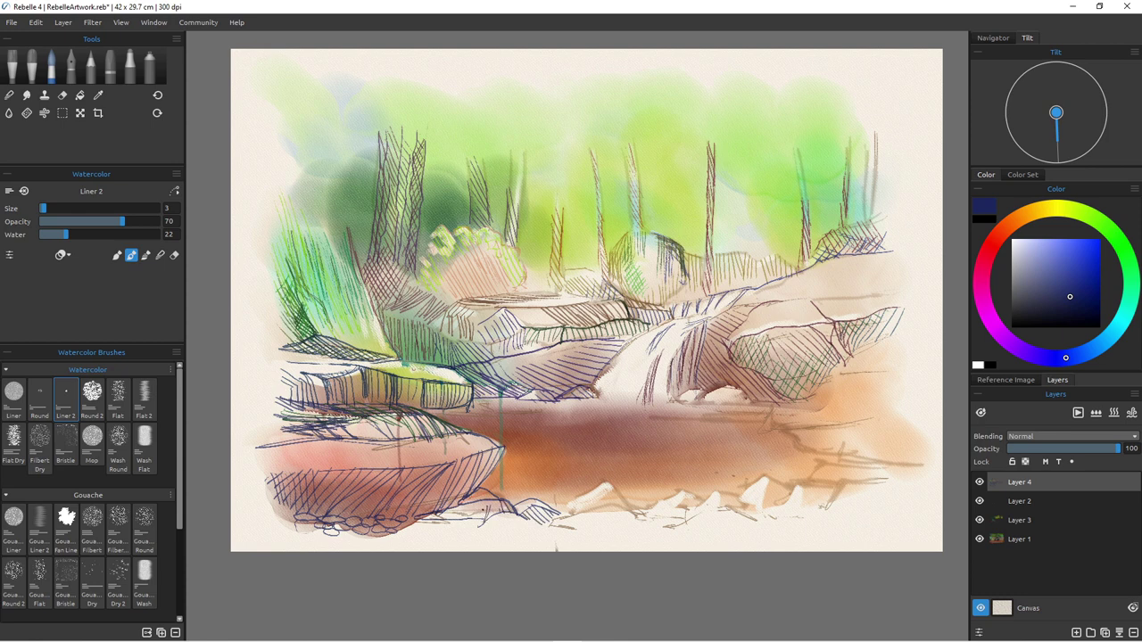
left_click_drag(488, 507, 482, 521)
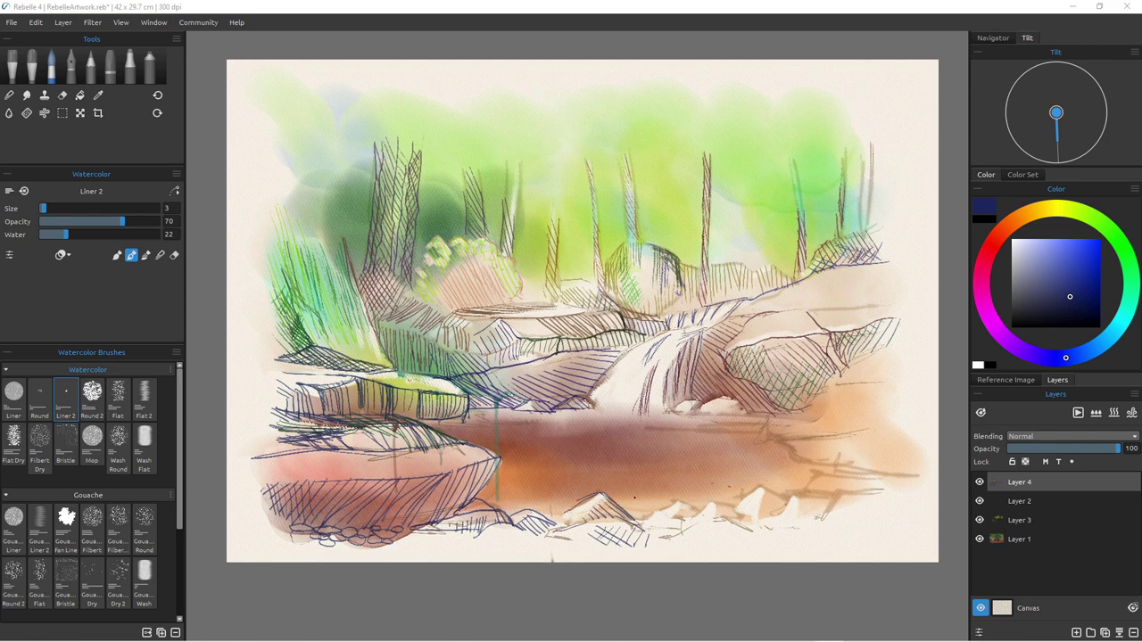
left_click_drag(647, 509, 663, 500)
left_click_drag(629, 496, 659, 493)
left_click_drag(655, 492, 669, 510)
mouse_move(620, 504)
left_mouse_down()
mouse_move(637, 515)
mouse_move(700, 503)
mouse_move(748, 515)
mouse_move(684, 528)
left_mouse_up()
mouse_move(741, 522)
left_mouse_down()
mouse_move(696, 532)
mouse_move(734, 545)
left_mouse_up()
Step: Add dark crimson hatching to a foreground stone and along the upper edge of the left foreground rock
left_click(983, 264)
left_click_drag(695, 531, 721, 551)
left_click_drag(484, 457, 456, 469)
left_click_drag(228, 487, 348, 466)
left_click_drag(327, 485, 435, 459)
left_click_drag(400, 481, 469, 458)
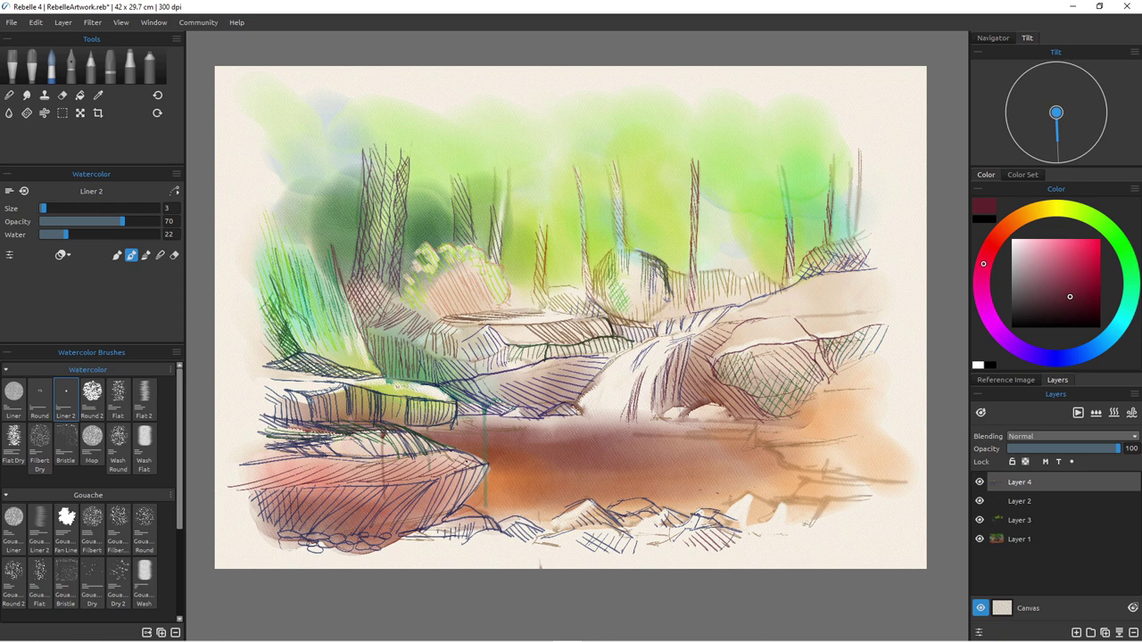
Step: Erase leftover marks across the top of the left foreground rock on Layer 3
left_click(1019, 520)
key("e")
left_click_drag(277, 430, 411, 433)
key("b")
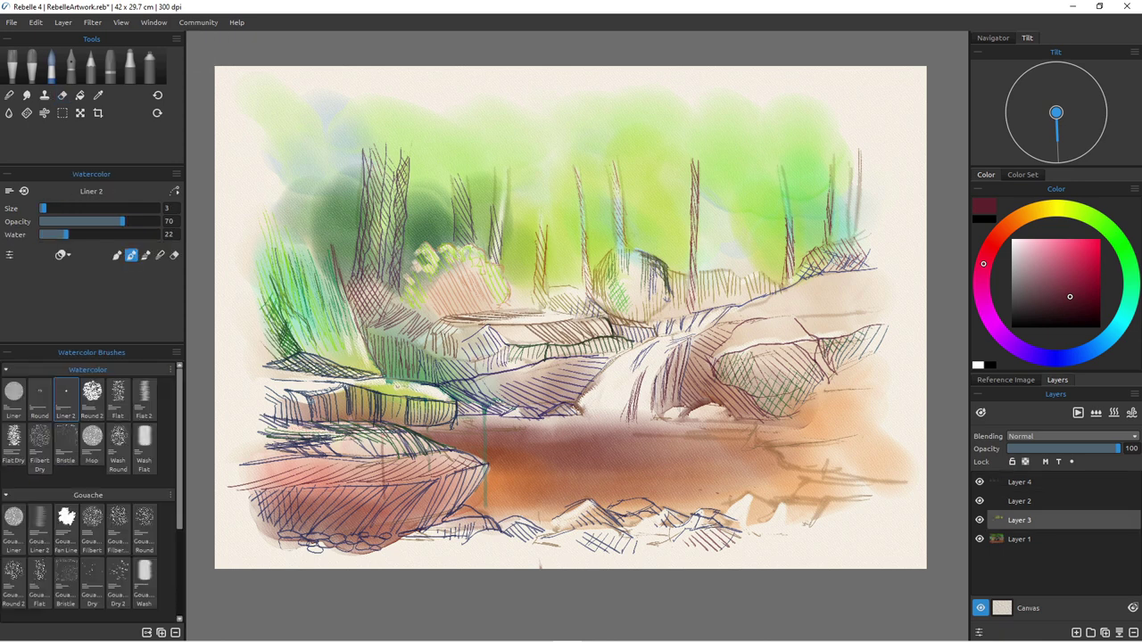
Step: Hatch the right end of the foreground stones in dark crimson and the lower right bank in dark green
left_click_drag(769, 507, 751, 524)
left_click_drag(746, 519, 736, 530)
left_click(1128, 261)
mouse_move(796, 483)
left_mouse_down()
mouse_move(870, 485)
mouse_move(785, 505)
left_mouse_up()
left_click_drag(811, 486, 793, 507)
mouse_move(826, 488)
left_mouse_down()
mouse_move(819, 504)
mouse_move(805, 483)
left_mouse_up()
Step: Outline and hatch the layered ledges on the pool's right bank in dark blue
left_click(1064, 358)
left_click_drag(815, 469, 813, 483)
mouse_move(825, 470)
left_mouse_down()
mouse_move(822, 483)
mouse_move(841, 482)
left_mouse_up()
left_click_drag(850, 473, 848, 482)
left_click_drag(791, 467, 858, 478)
mouse_move(756, 434)
left_mouse_down()
mouse_move(826, 457)
mouse_move(837, 438)
mouse_move(835, 459)
left_mouse_up()
left_click_drag(879, 362, 895, 449)
mouse_move(877, 440)
left_mouse_down()
mouse_move(865, 457)
mouse_move(850, 455)
left_mouse_up()
mouse_move(843, 436)
left_mouse_down()
mouse_move(828, 456)
mouse_move(857, 485)
left_mouse_up()
left_click_drag(848, 459, 837, 482)
left_click_drag(832, 461, 819, 484)
left_click_drag(812, 459, 803, 481)
Step: Hatch the rock below the far-right boulder with upright dark blue strokes and outline its base
left_click_drag(819, 380, 823, 419)
left_click_drag(823, 412, 859, 409)
mouse_move(892, 375)
left_mouse_down()
mouse_move(862, 409)
mouse_move(884, 407)
left_mouse_up()
left_click_drag(848, 387, 854, 418)
mouse_move(815, 390)
left_mouse_down()
mouse_move(828, 419)
mouse_move(821, 411)
left_mouse_up()
mouse_move(794, 420)
left_mouse_down()
mouse_move(848, 400)
mouse_move(883, 408)
left_mouse_up()
key("e")
key("b")
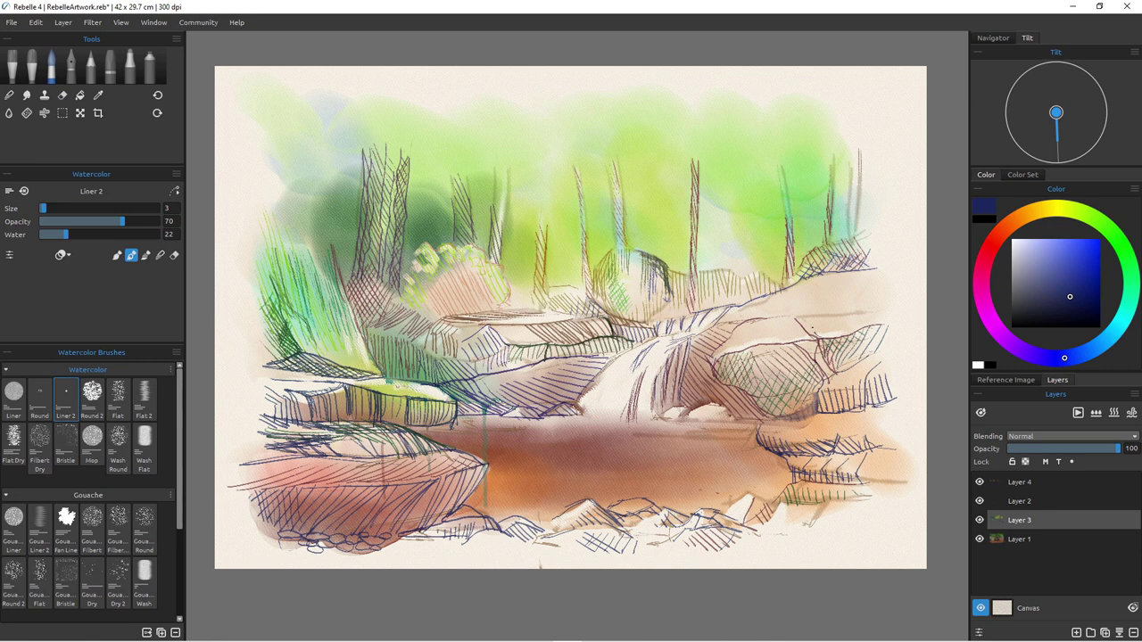
Step: Draw dark blue crack lines on the upper right bank and clean up its old sketch lines on Layer 4
left_click_drag(848, 290, 810, 331)
key("e")
key("Page_Up")
key("Page_Down")
key("Page_Up")
key("e")
left_click_drag(841, 292, 778, 318)
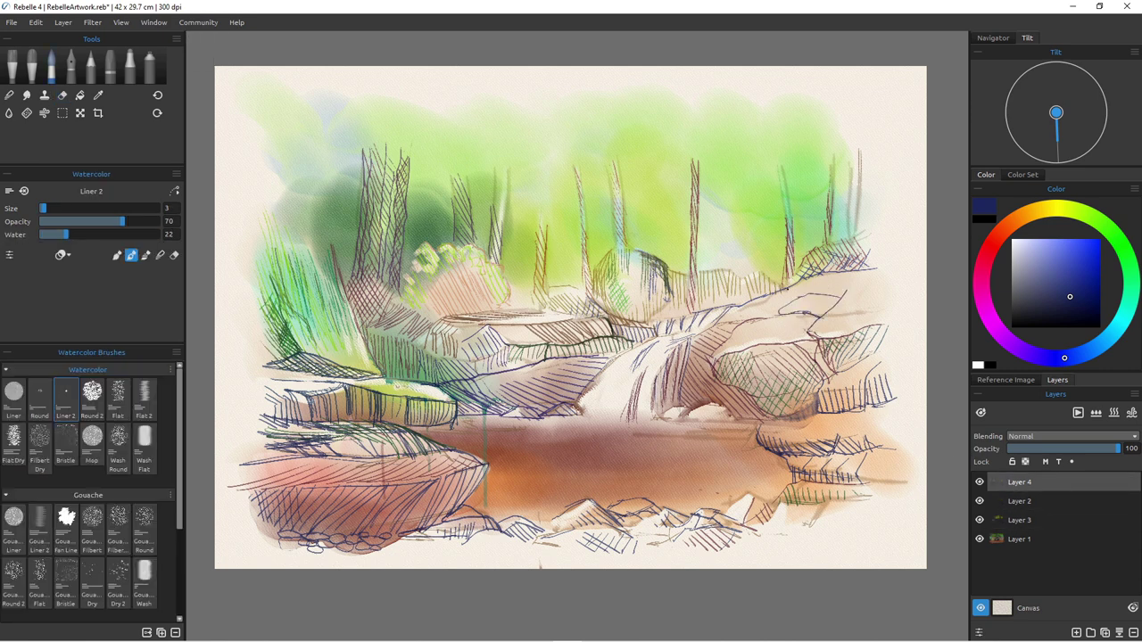
left_click_drag(845, 289, 891, 278)
Step: Outline the small stones at the waterfall's base, then erase a light waterline below it on Layer 1
left_click_drag(654, 419, 685, 407)
mouse_move(682, 416)
left_mouse_down()
mouse_move(718, 406)
mouse_move(747, 422)
mouse_move(731, 425)
mouse_move(769, 418)
mouse_move(689, 412)
left_mouse_up()
key("e")
left_click(1019, 539)
left_click_drag(538, 422, 661, 424)
left_click_drag(534, 421, 481, 420)
left_click_drag(586, 416, 669, 427)
mouse_move(638, 428)
left_mouse_down()
mouse_move(503, 423)
mouse_move(679, 430)
left_mouse_up()
Step: Erase short horizontal highlight streaks along the pool's near edge on Layer 1 with the Square Hard eraser
key("b")
key("e")
left_click_drag(613, 506, 650, 508)
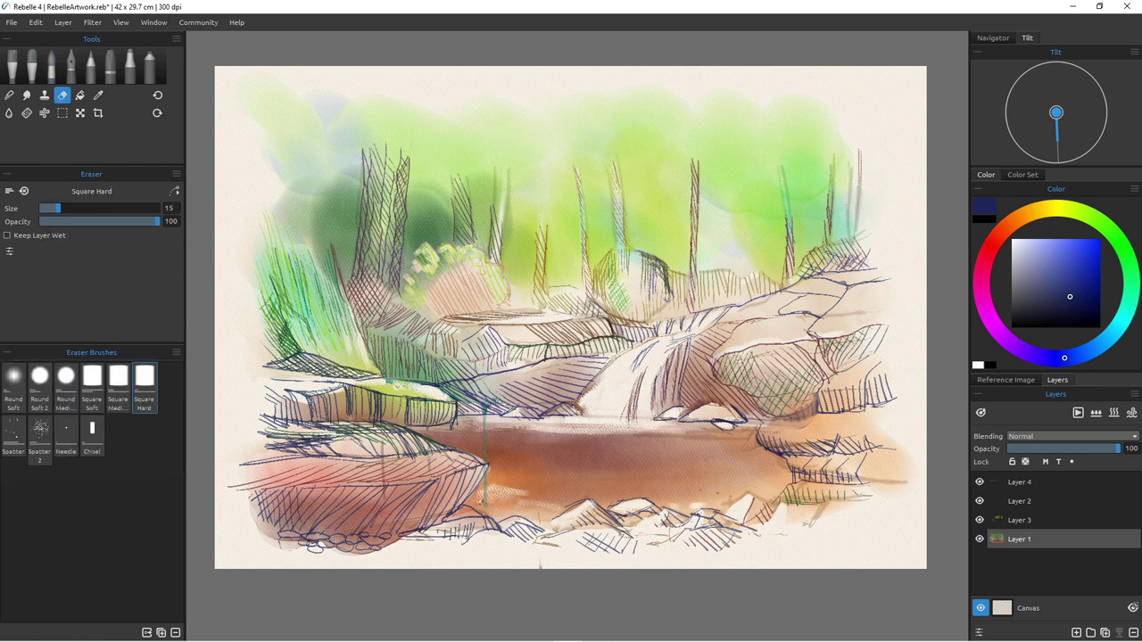
key("w")
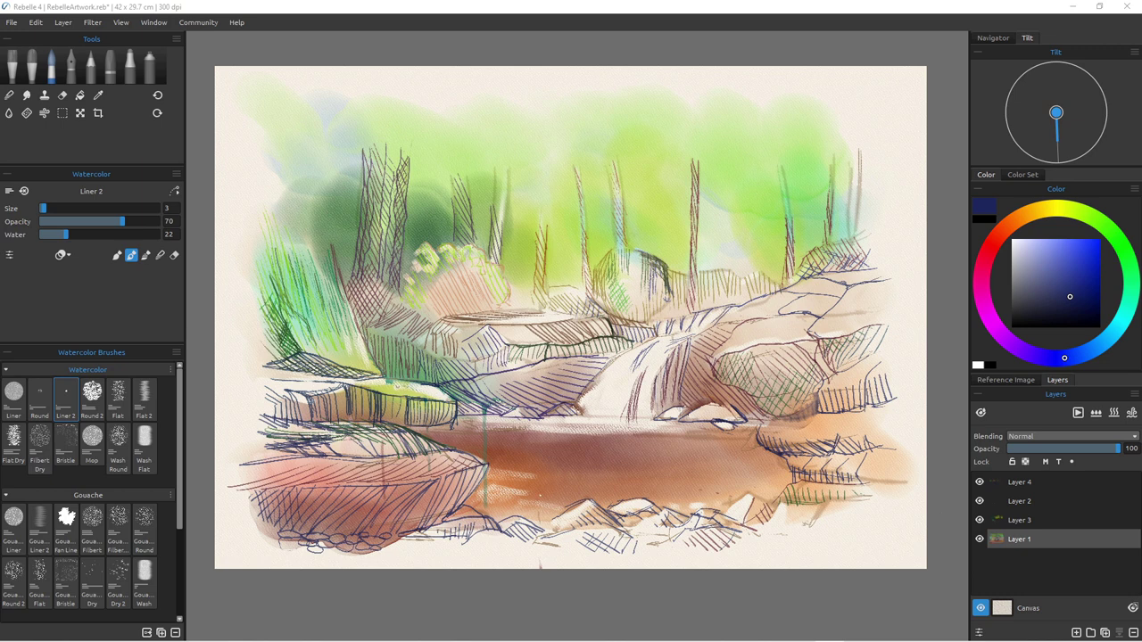
key("e")
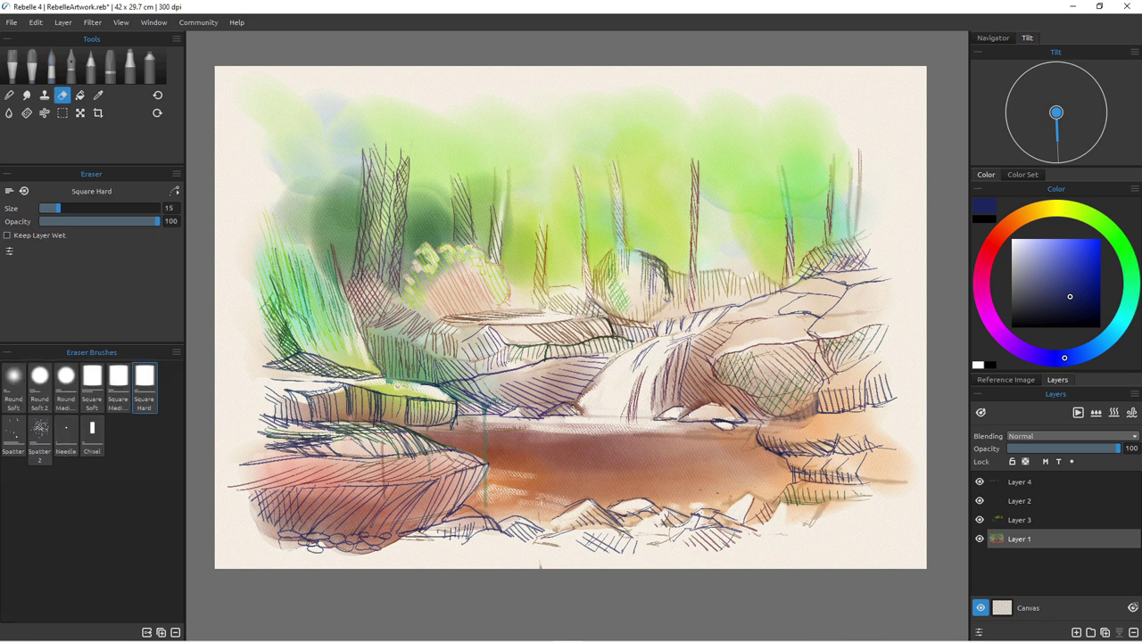
key("b")
key("e")
key("b")
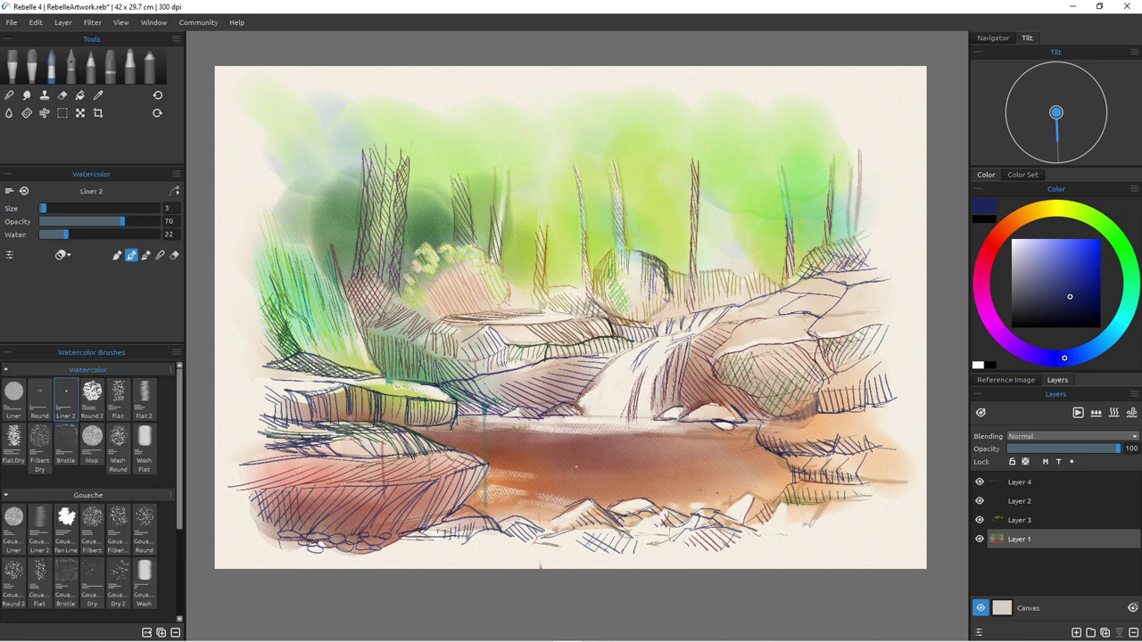
Step: Erase horizontal light reflections into the middle and right of the pool with the size 15 eraser
key("e")
left_click_drag(691, 452, 609, 447)
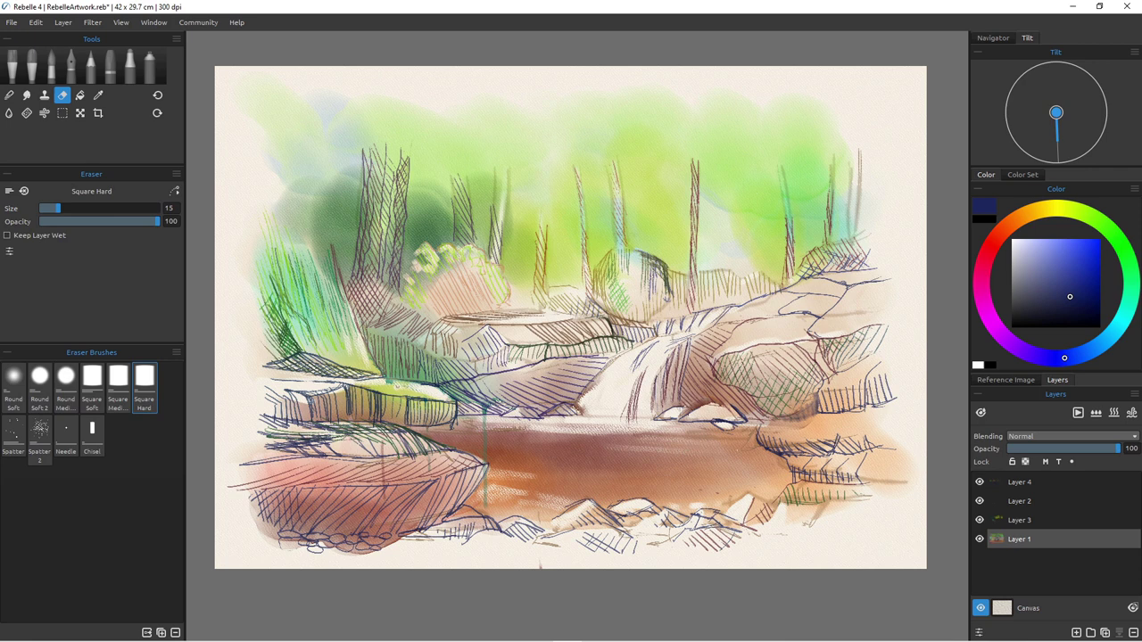
left_click_drag(712, 463, 656, 458)
key("e")
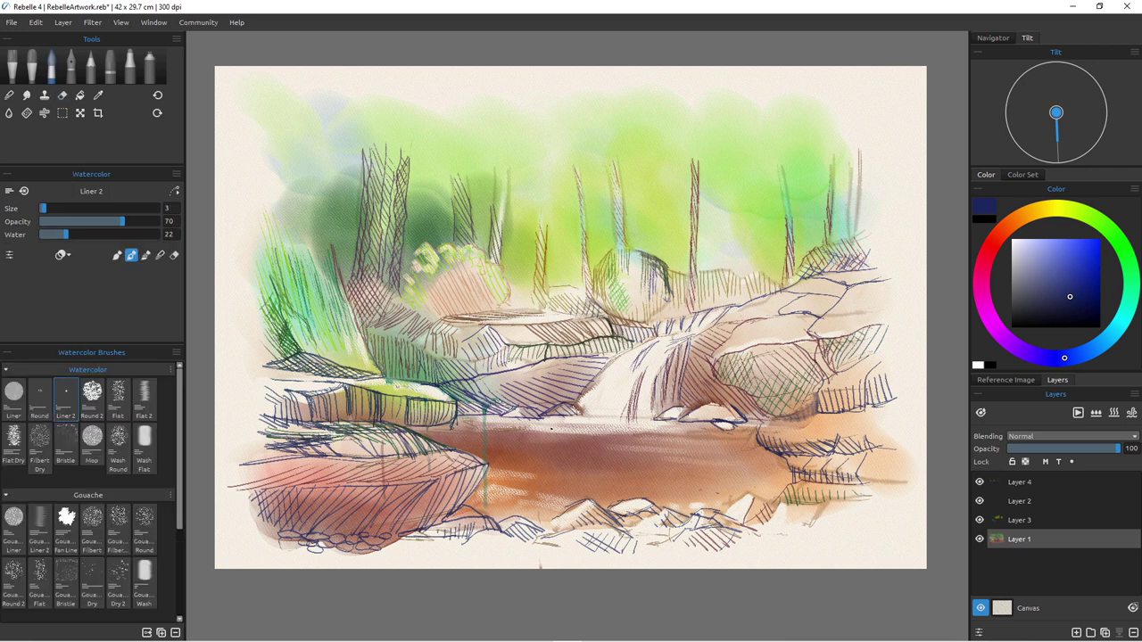
key("e")
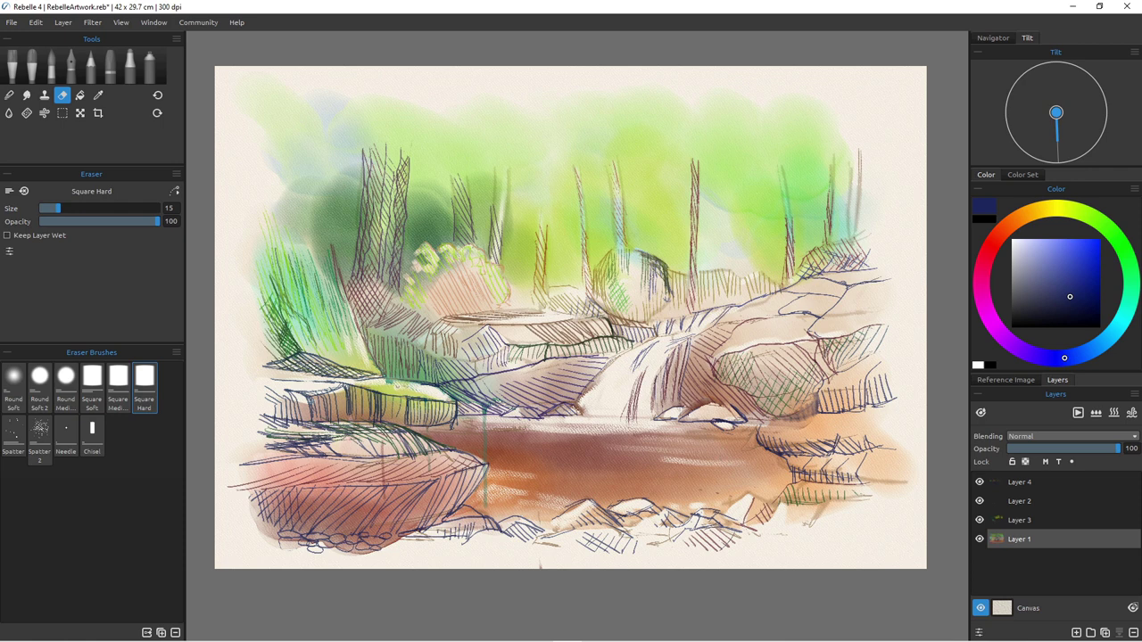
Step: Reduce the eraser to size 9 and erase thin horizontal ripples across the center and right of the pool
left_click_drag(764, 465, 728, 464)
key("bracketleft")
key("bracketleft")
mouse_move(734, 450)
left_mouse_down()
mouse_move(609, 448)
mouse_move(659, 458)
left_mouse_up()
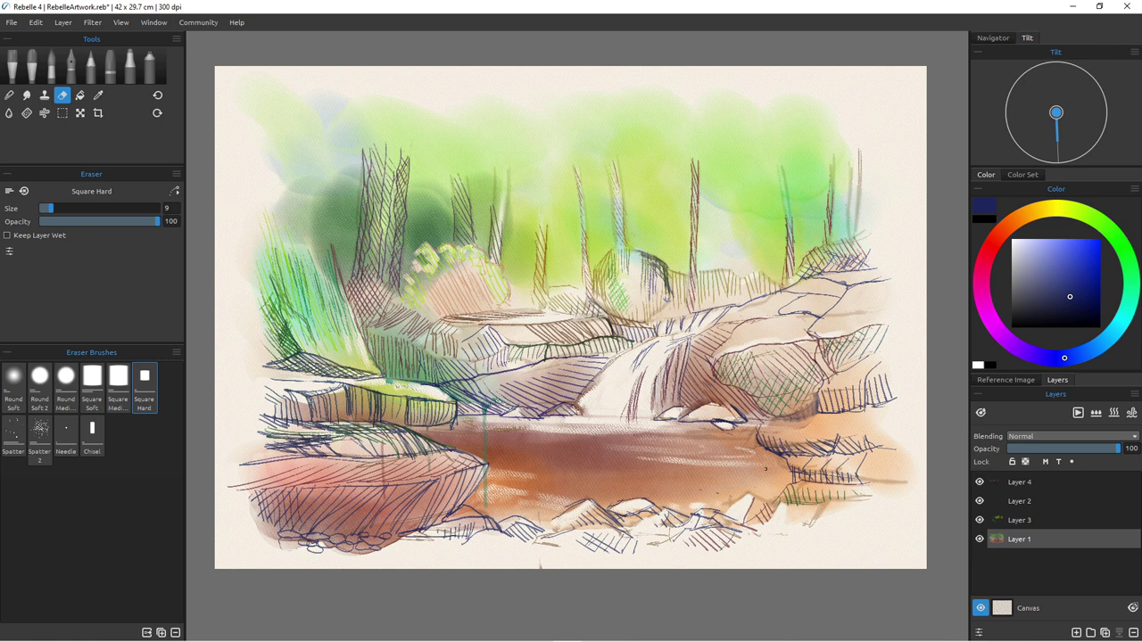
left_click_drag(734, 481, 660, 473)
left_click_drag(543, 448, 642, 462)
left_click_drag(549, 458, 521, 456)
left_click_drag(625, 449, 571, 448)
left_click_drag(660, 454, 626, 454)
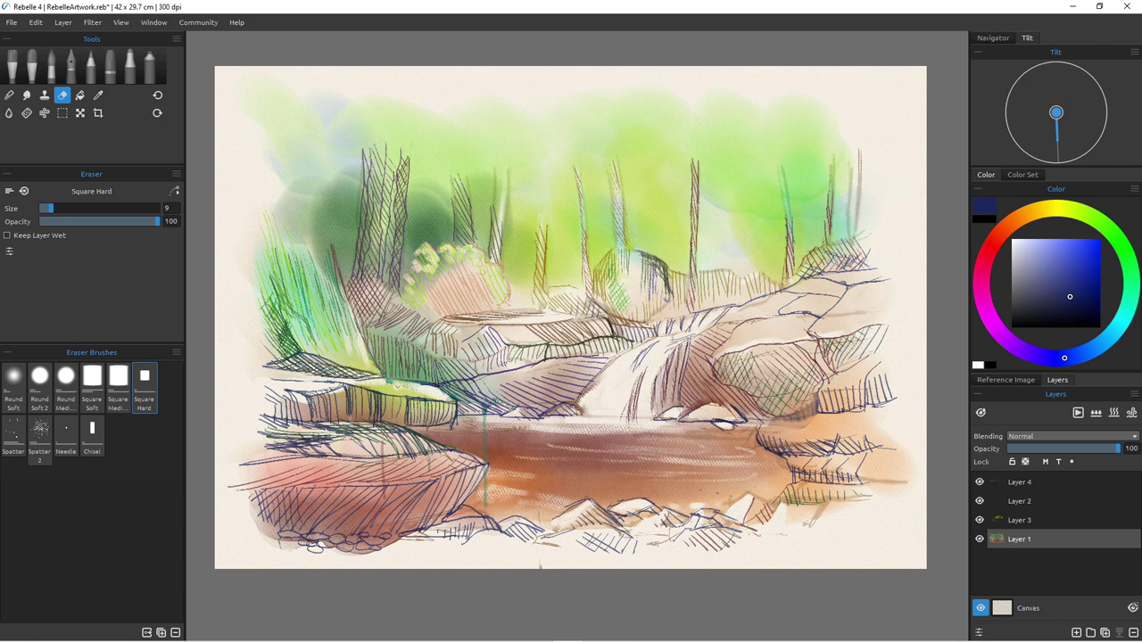
Step: Enlarge the eraser to between 20 and 25 and erase broader horizontal reflections in the lower middle of the pool
key("bracketright")
key("bracketright")
key("bracketright")
key("bracketright")
key("bracketright")
key("bracketright")
key("bracketright")
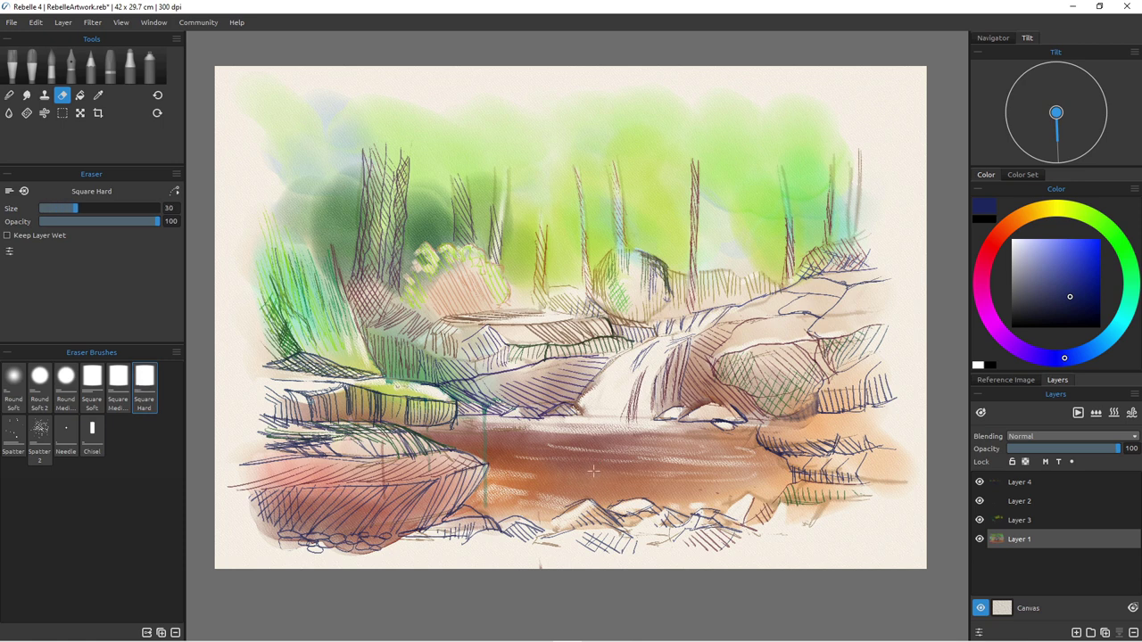
key("bracketleft")
mouse_move(612, 477)
left_mouse_down()
mouse_move(771, 476)
mouse_move(566, 466)
left_mouse_up()
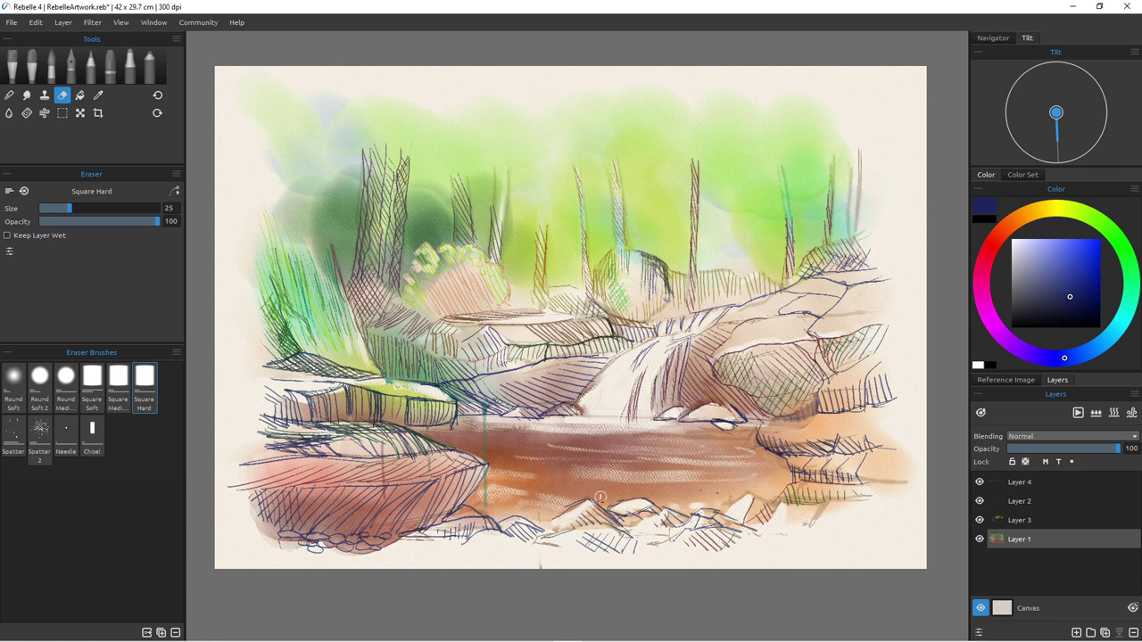
key("bracketleft")
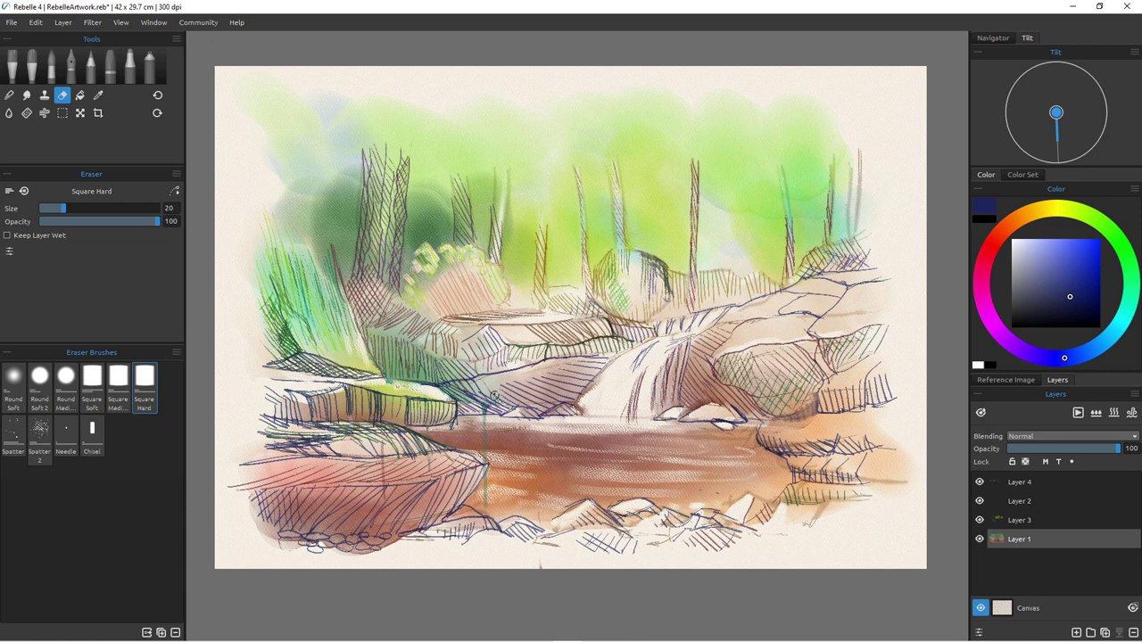
Step: Erase marks to brighten the tops of the left-hand flat rocks, working through Layer 4, Layer 3 and Layer 1
left_click(1020, 482)
mouse_move(304, 379)
left_mouse_down()
mouse_move(334, 376)
mouse_move(318, 378)
left_mouse_up()
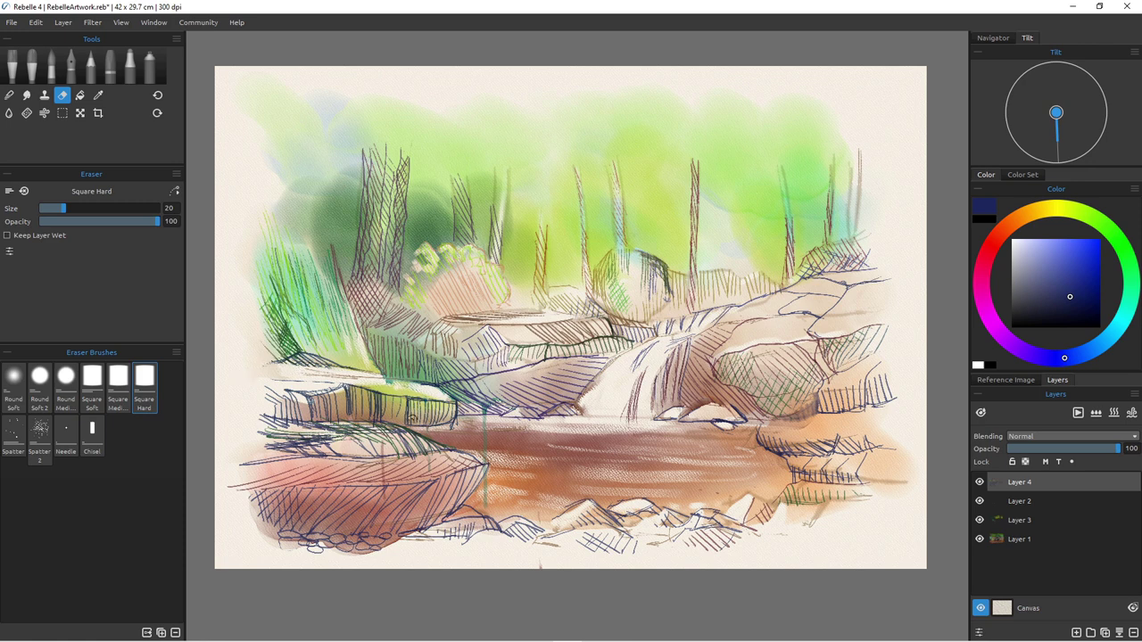
left_click(412, 418, "ctrl")
left_click_drag(380, 384, 414, 387)
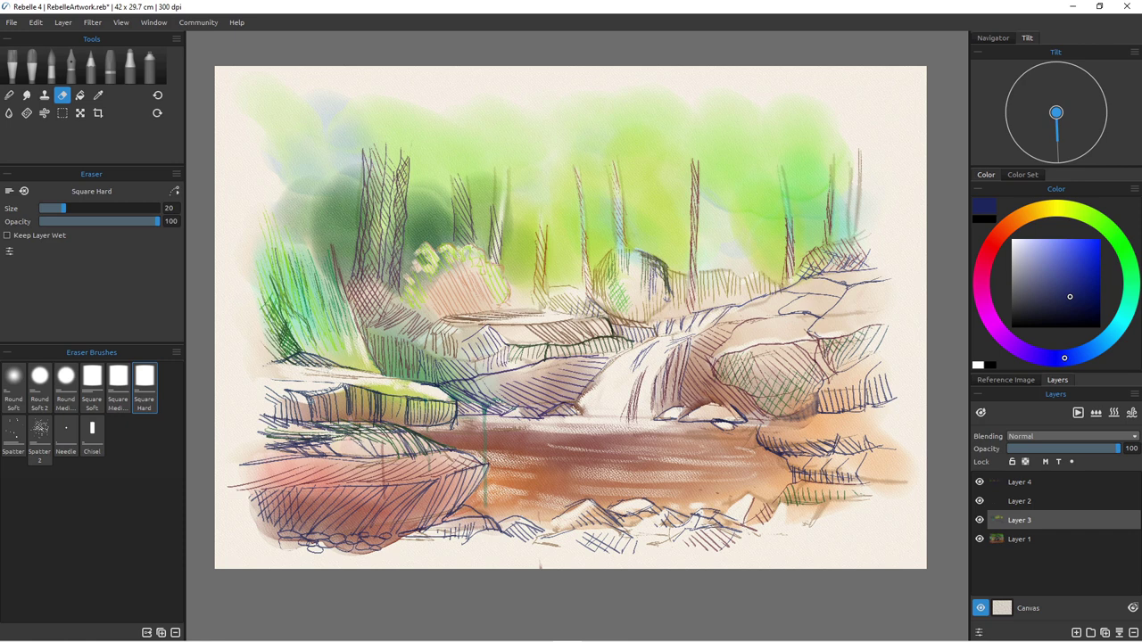
left_click(1020, 539)
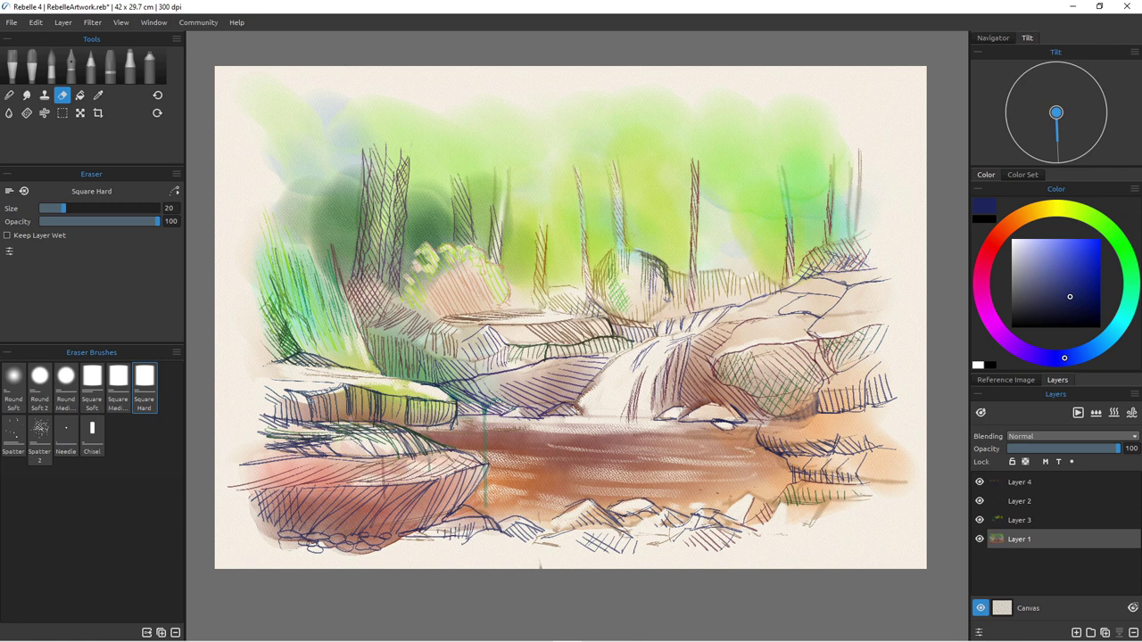
Step: Reduce the eraser to size 9 and erase thin water highlights across the upper rocks right of the waterfall on Layer 1
key("bracketleft")
key("bracketleft")
key("bracketleft")
key("bracketleft")
key("bracketleft")
key("bracketleft")
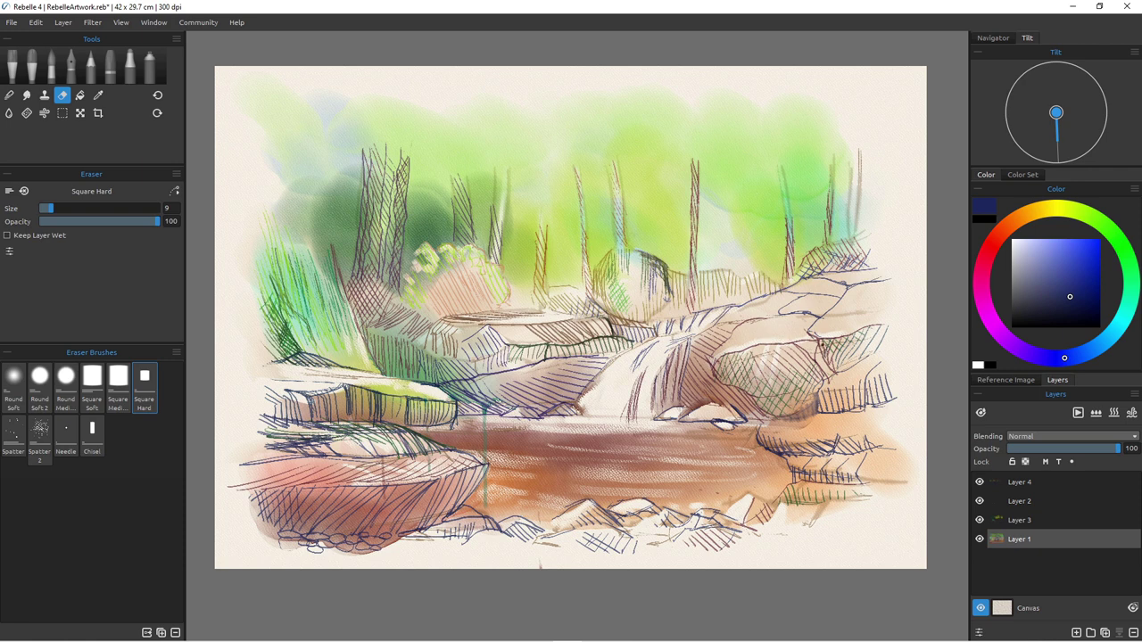
mouse_move(792, 317)
left_mouse_down()
mouse_move(807, 333)
mouse_move(779, 321)
mouse_move(789, 336)
left_mouse_up()
left_click_drag(721, 317, 725, 323)
mouse_move(844, 321)
left_mouse_down()
mouse_move(825, 314)
mouse_move(850, 325)
mouse_move(840, 305)
left_mouse_up()
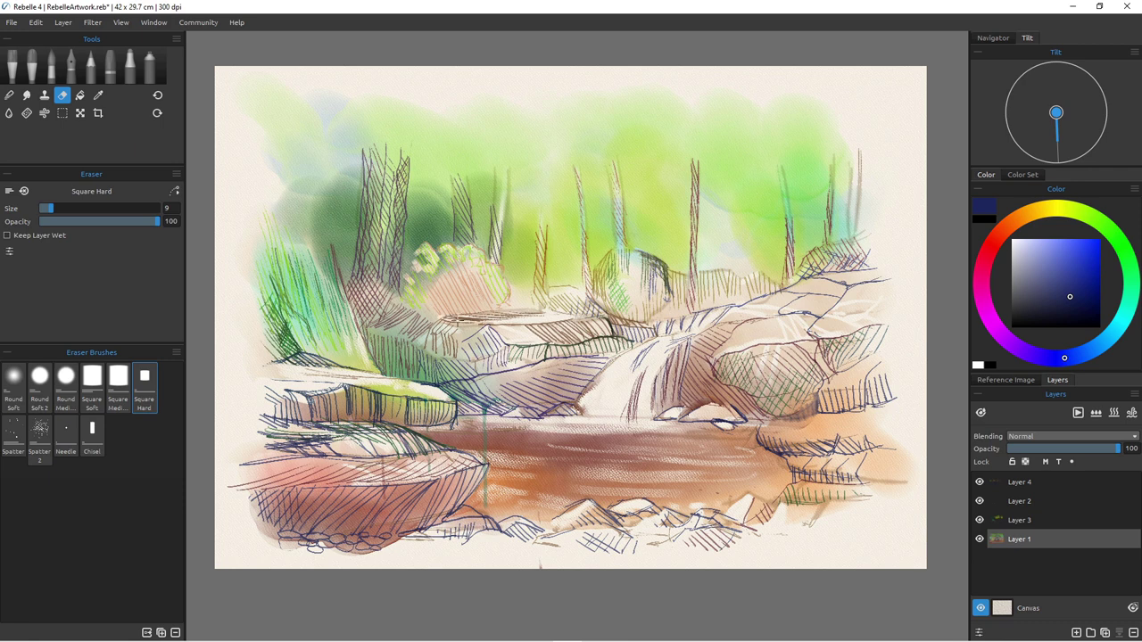
Step: Erase thin highlights from the bank below the pink bush on Layers 1 and 3, and from the left-hand grass on Layer 1
left_click_drag(430, 323, 475, 313)
left_click_drag(401, 344, 403, 350)
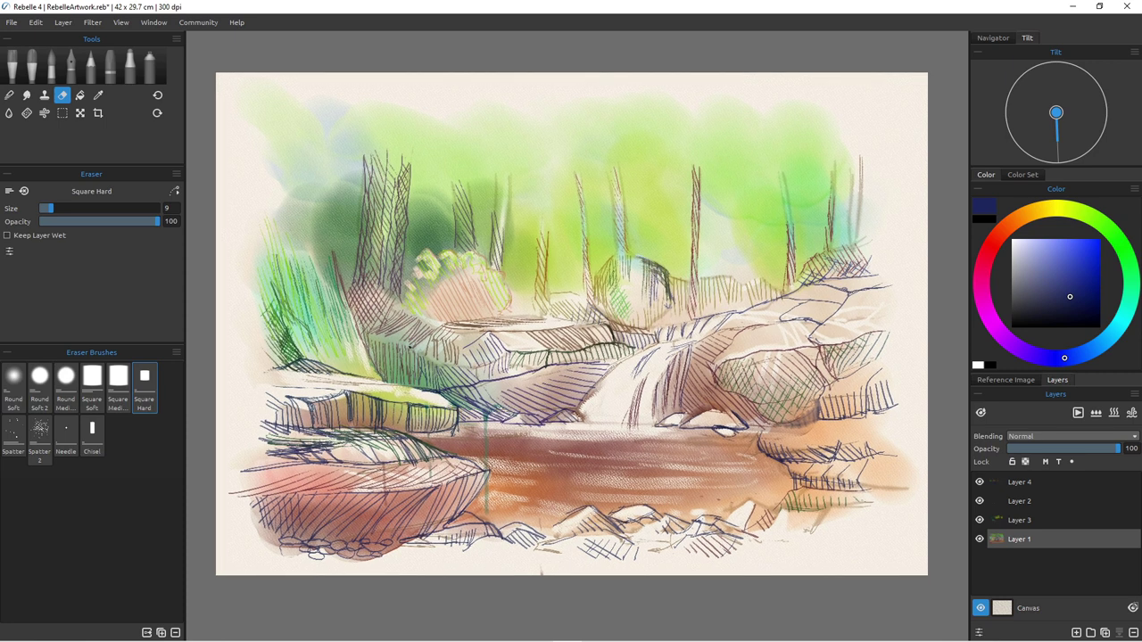
left_click(1035, 521)
left_click_drag(418, 342, 414, 375)
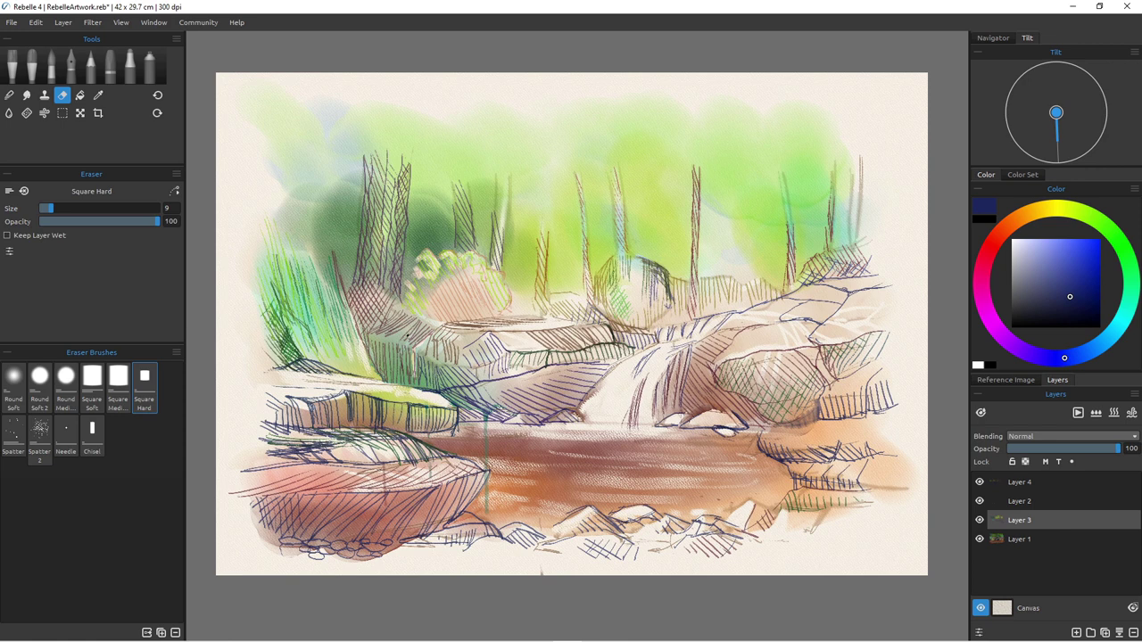
mouse_move(406, 327)
left_mouse_down()
mouse_move(400, 381)
mouse_move(393, 342)
mouse_move(381, 372)
left_mouse_up()
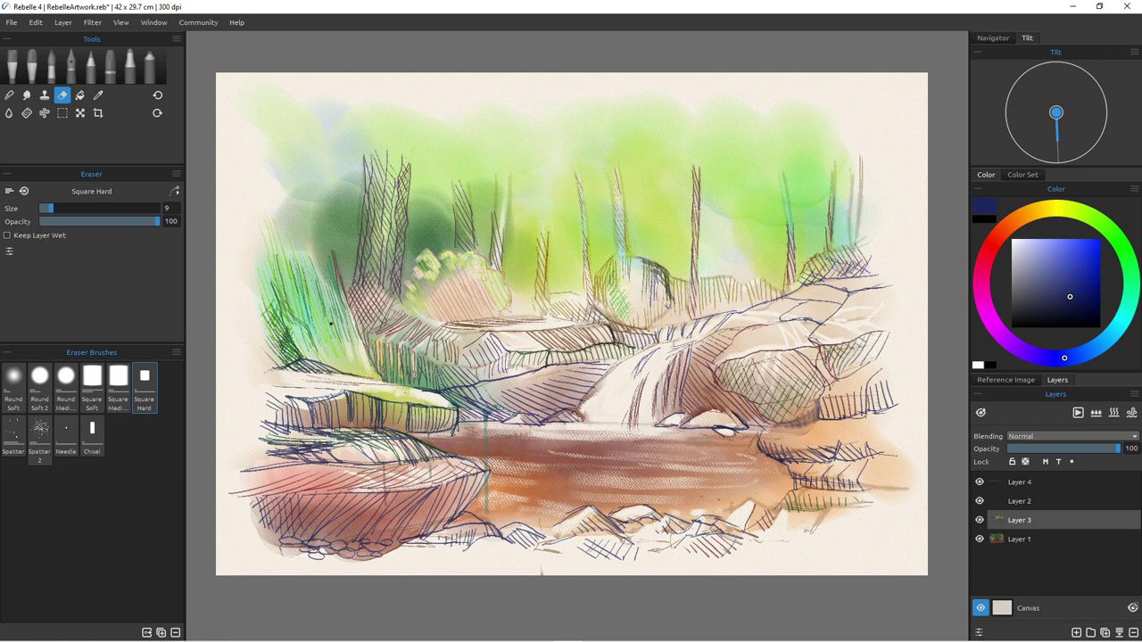
left_click(1020, 539)
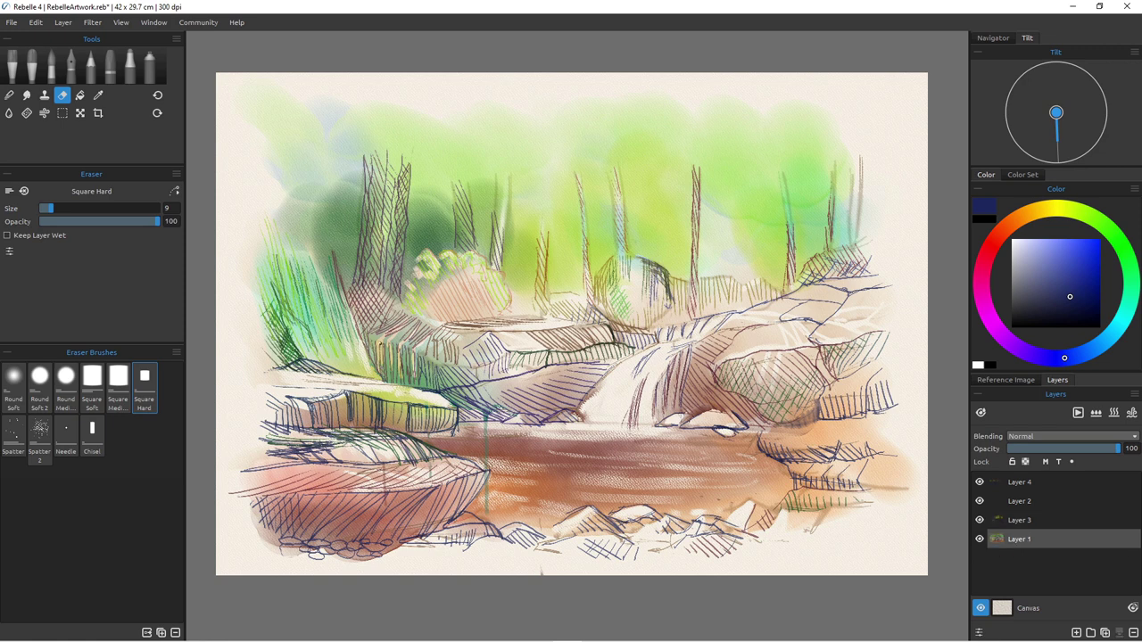
mouse_move(323, 319)
left_mouse_down()
mouse_move(337, 357)
mouse_move(330, 328)
left_mouse_up()
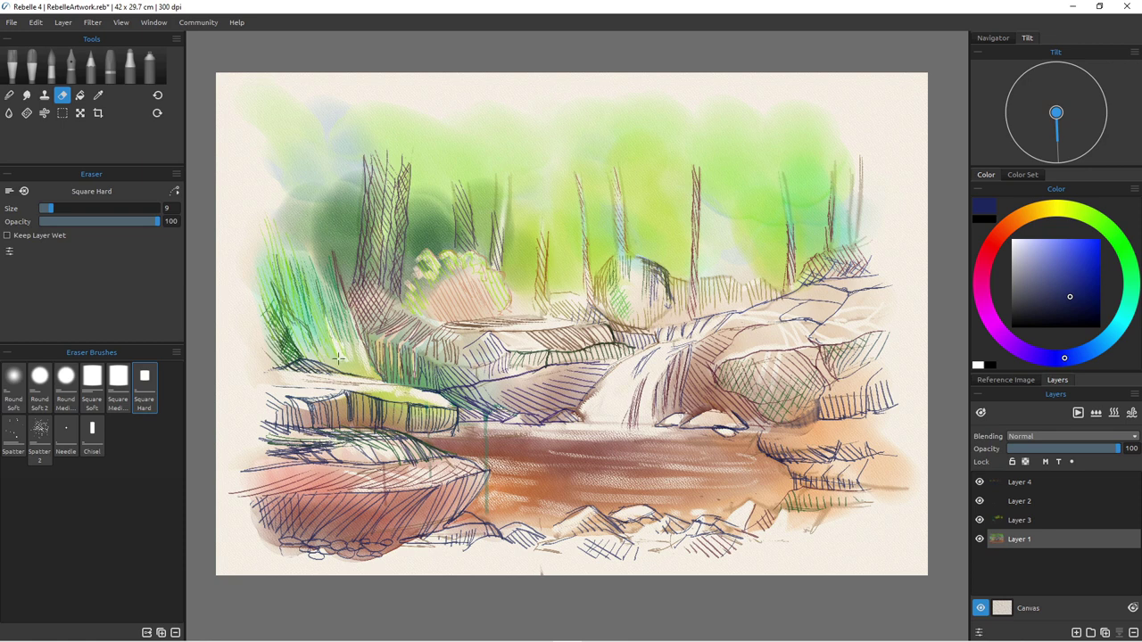
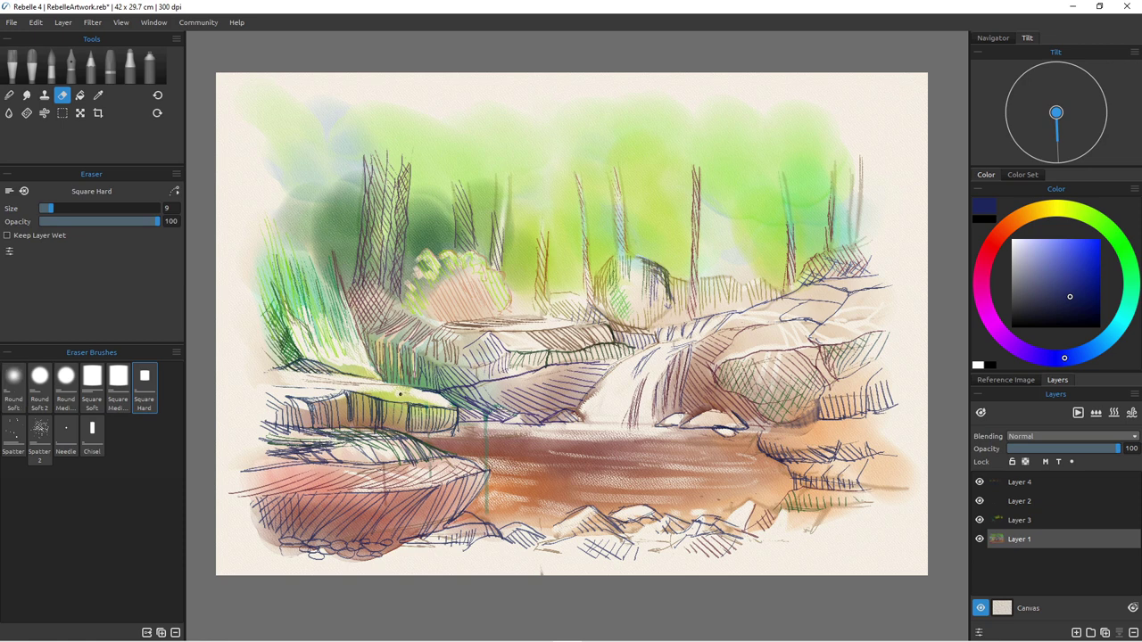
Step: With the watercolor Liner 2 brush in dark blue, shade the grass base and, on a new layer above Layer 4, hatch the rock beside the waterfall
left_click(51, 68)
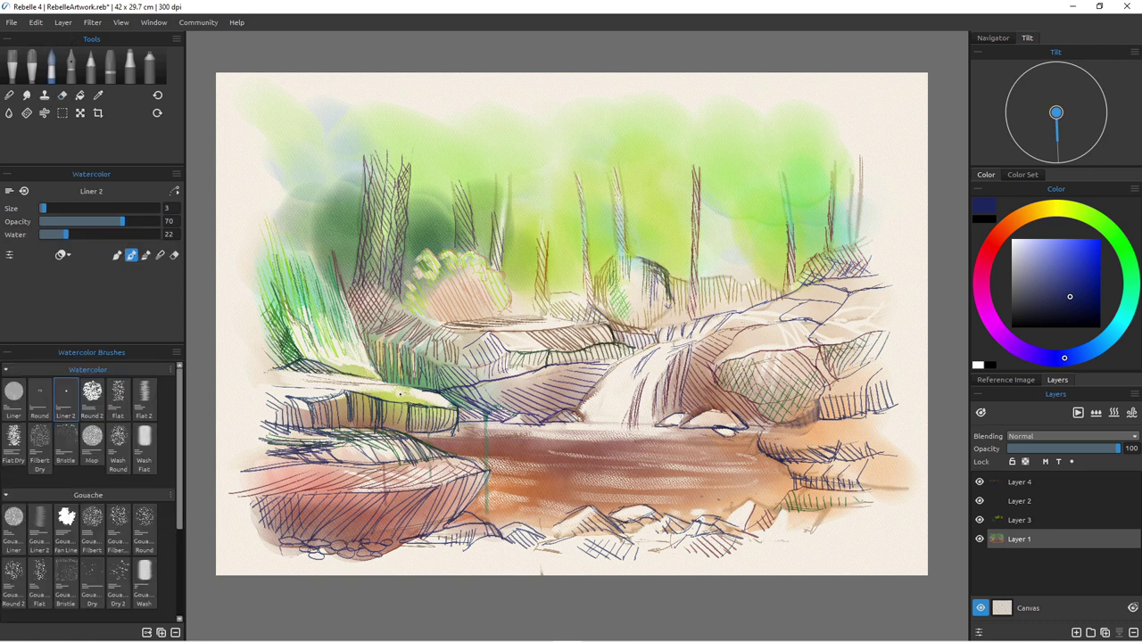
left_click_drag(305, 358, 379, 376)
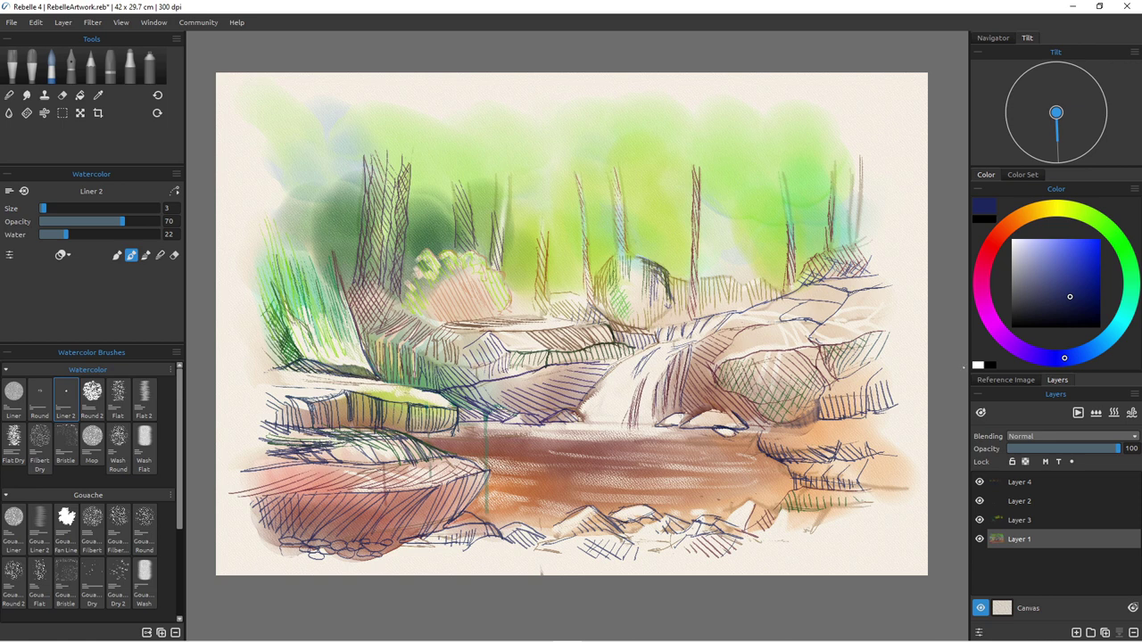
left_click(1020, 482)
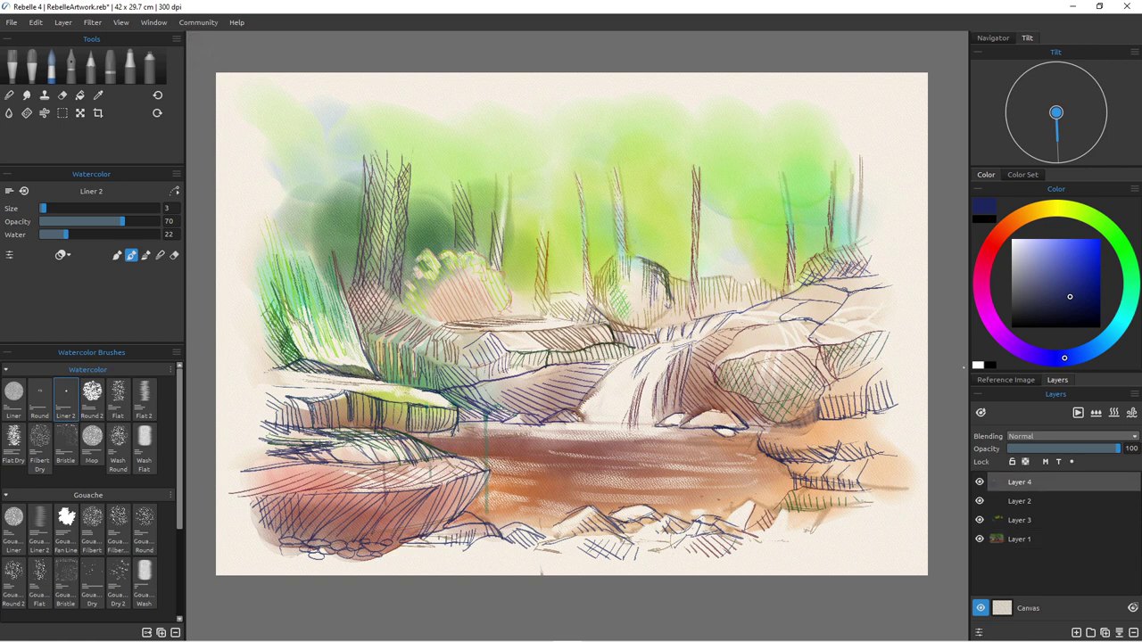
left_click(1076, 633)
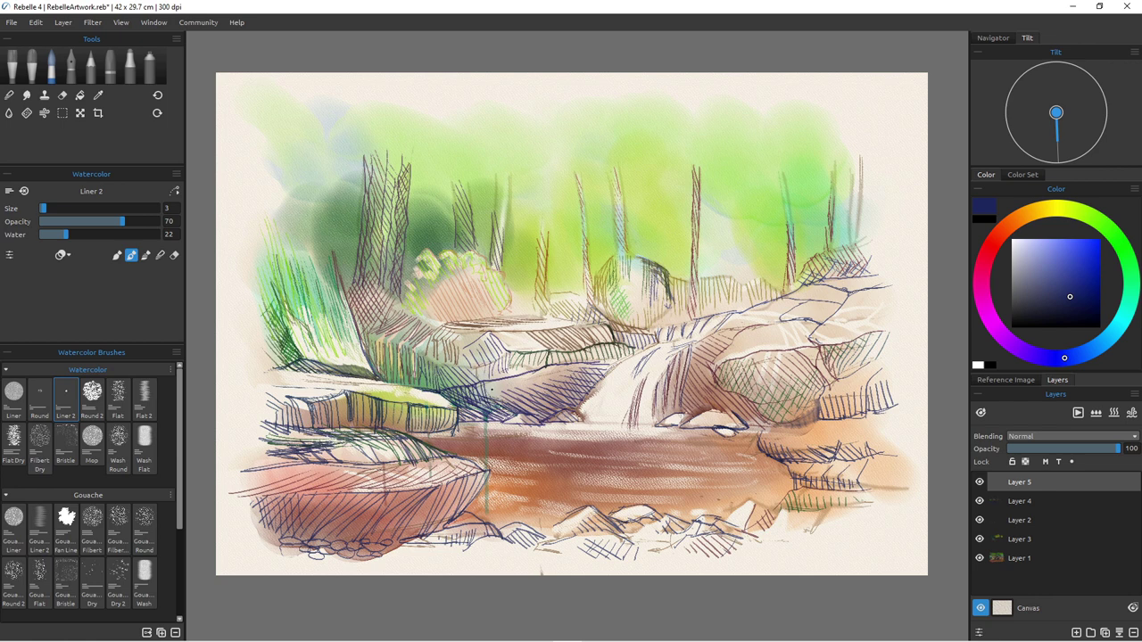
left_click_drag(482, 383, 500, 409)
mouse_move(543, 369)
left_mouse_down()
mouse_move(545, 393)
mouse_move(580, 393)
left_mouse_up()
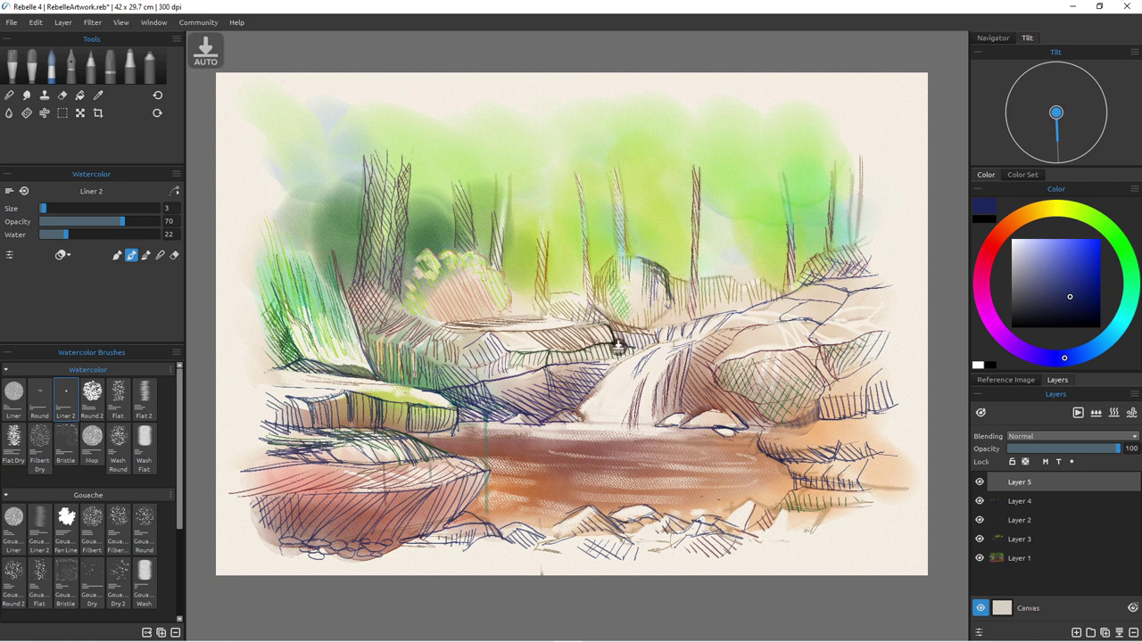
Step: Set the color to dark magenta and hatch the rock left of the waterfall and the bank beside the grass
left_click(981, 274)
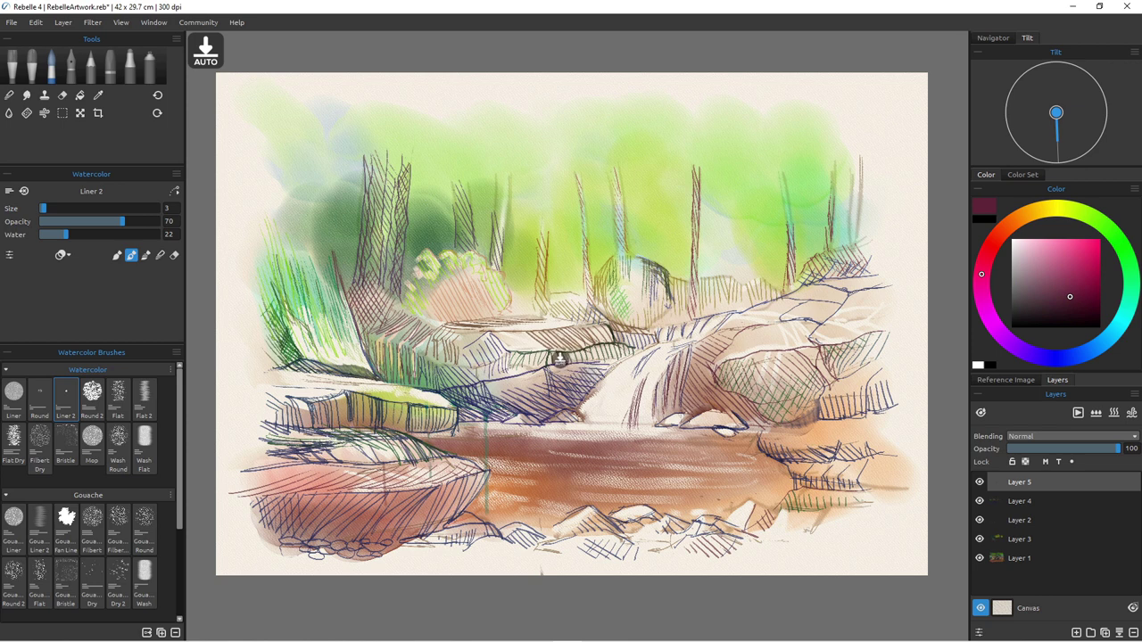
mouse_move(548, 369)
left_mouse_down()
mouse_move(589, 386)
mouse_move(571, 385)
mouse_move(583, 390)
mouse_move(573, 397)
mouse_move(606, 371)
left_mouse_up()
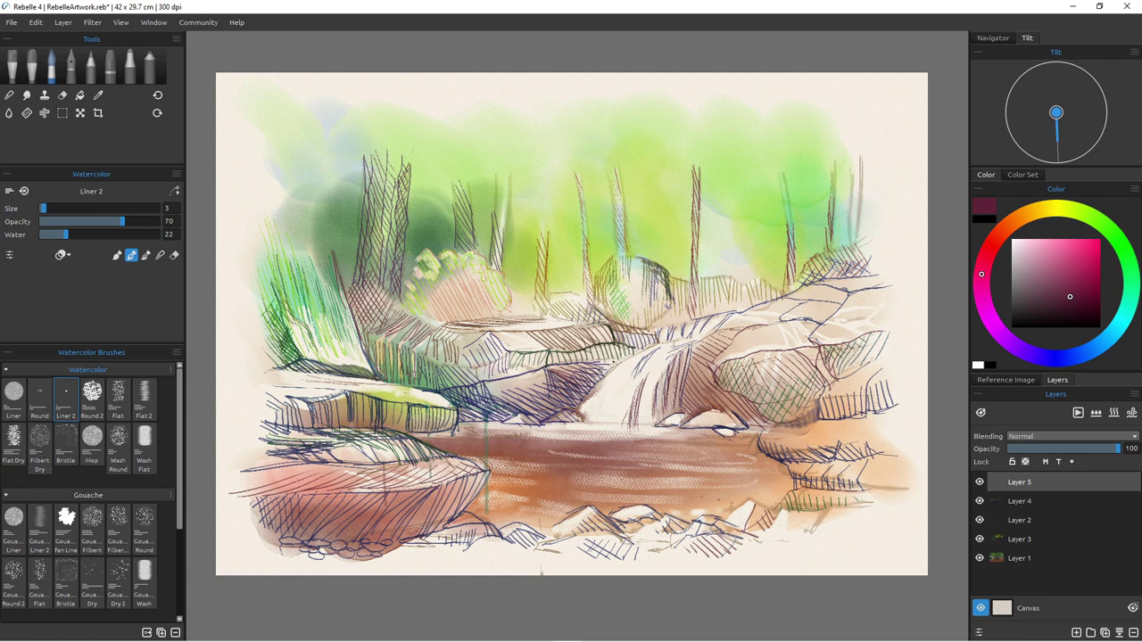
mouse_move(526, 384)
left_mouse_down()
mouse_move(557, 399)
mouse_move(518, 420)
left_mouse_up()
mouse_move(356, 330)
left_mouse_down()
mouse_move(394, 373)
mouse_move(379, 375)
left_mouse_up()
Step: Set the color to dark violet and hatch shadows along the bank between the grass and the rock left of the waterfall
left_click(1058, 359)
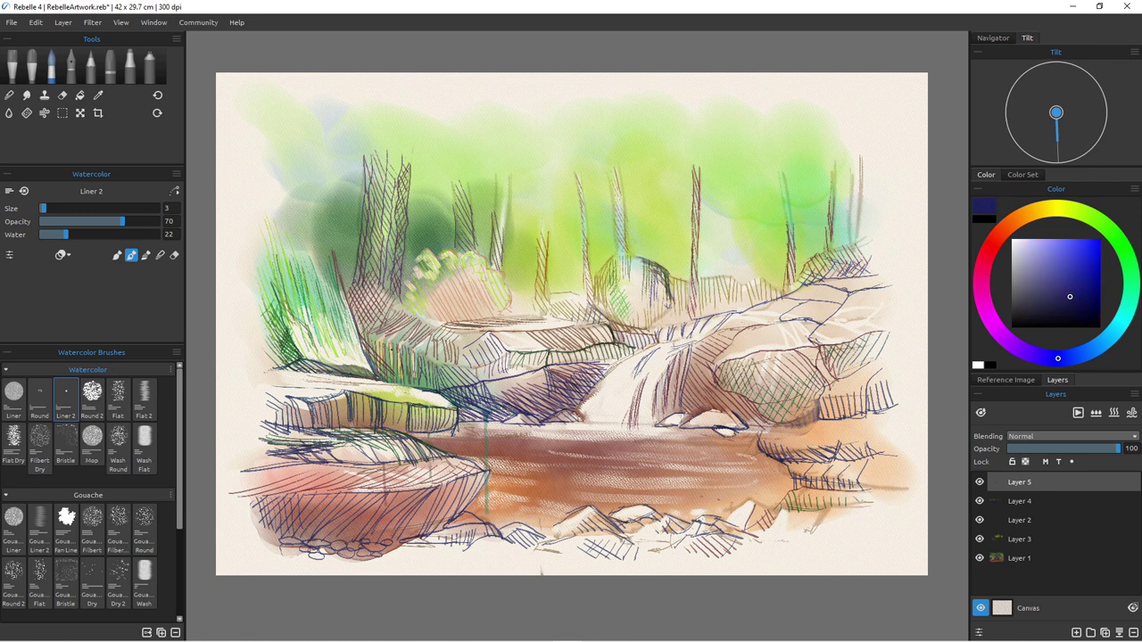
left_click(1031, 354)
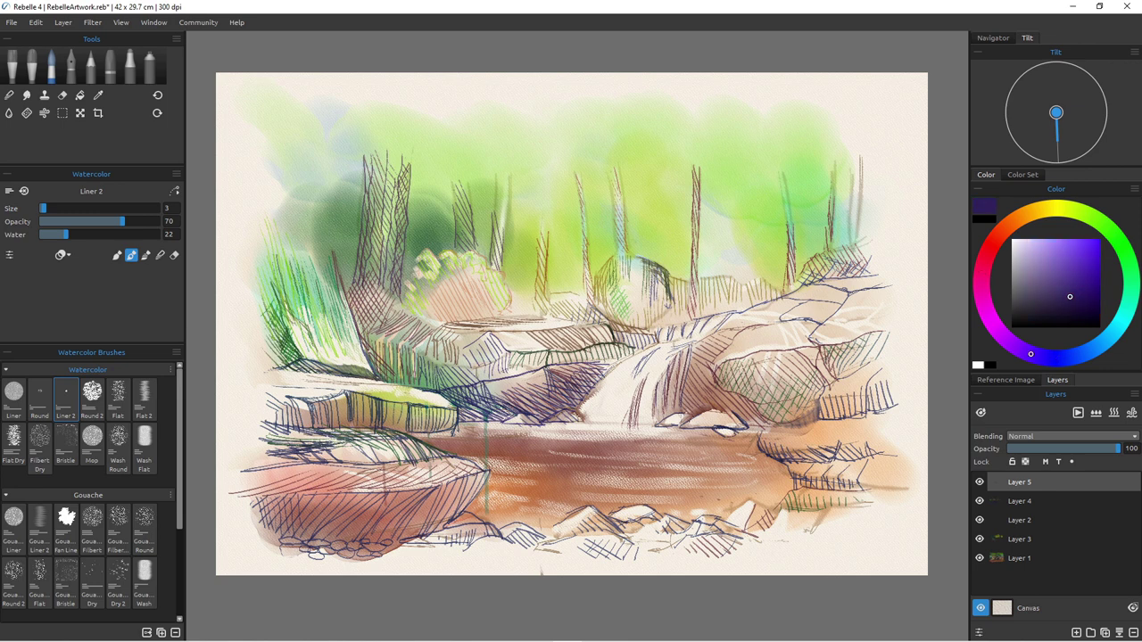
left_click_drag(367, 347, 398, 382)
mouse_move(376, 342)
left_mouse_down()
mouse_move(371, 374)
mouse_move(400, 366)
mouse_move(409, 388)
mouse_move(391, 386)
mouse_move(401, 382)
left_mouse_up()
left_click_drag(389, 379, 453, 376)
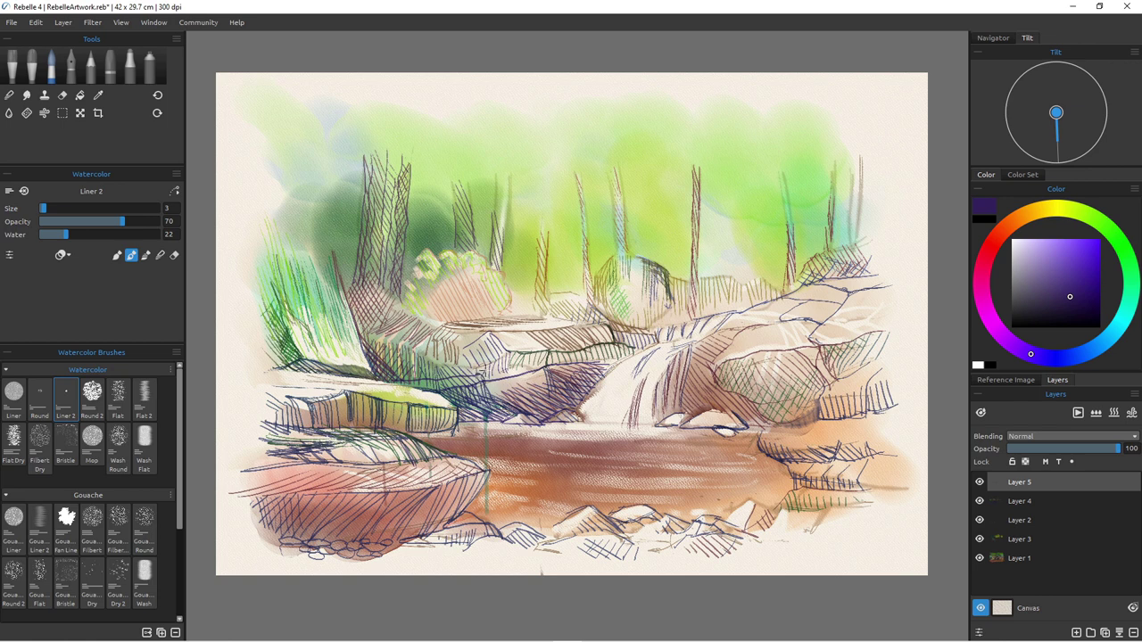
left_click_drag(484, 372, 519, 371)
left_click_drag(379, 340, 394, 372)
mouse_move(368, 337)
left_mouse_down()
mouse_move(384, 371)
mouse_move(403, 367)
mouse_move(415, 388)
left_mouse_up()
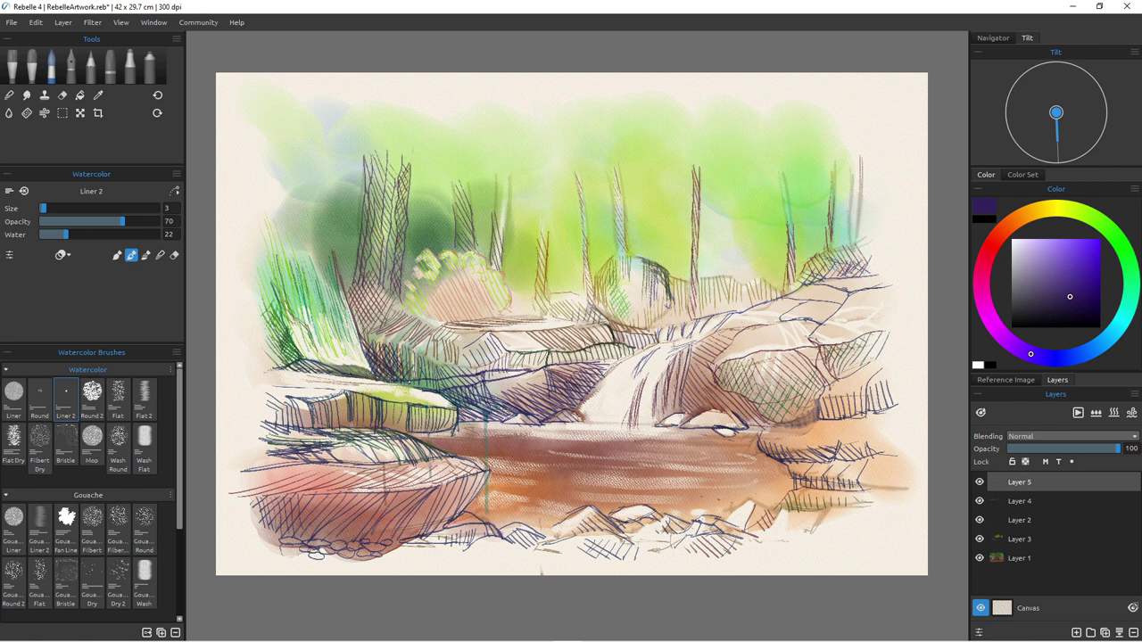
Step: Hatch the shadowed rock face below the large left tree trunks with dark violet Liner 2 strokes
left_click_drag(396, 345, 417, 381)
mouse_move(436, 341)
left_mouse_down()
mouse_move(402, 382)
mouse_move(472, 375)
left_mouse_up()
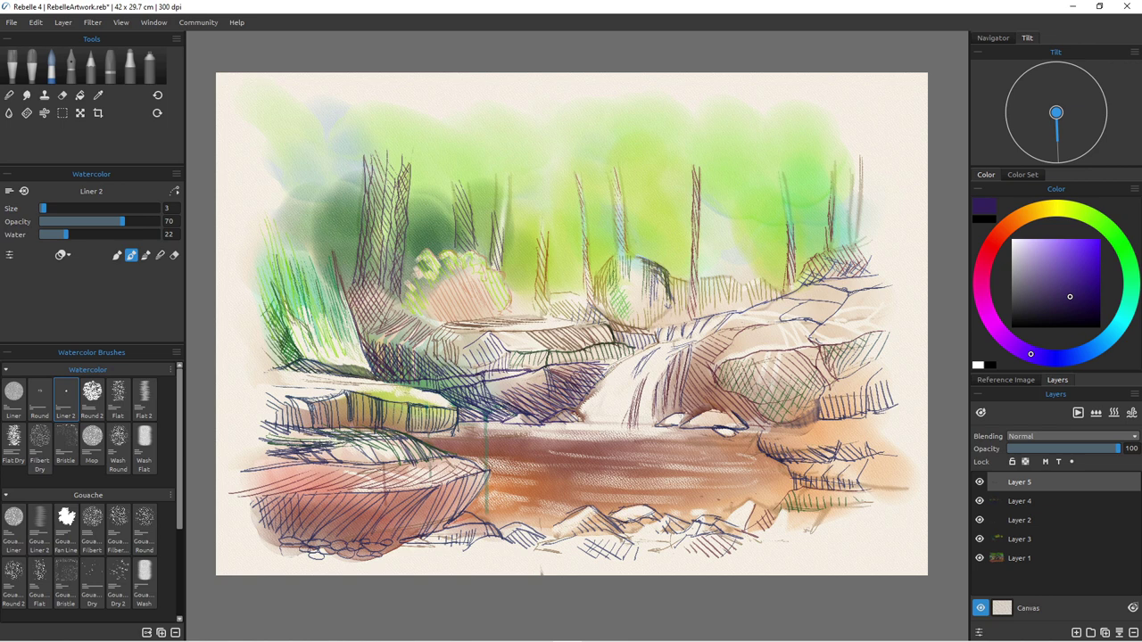
mouse_move(407, 352)
left_mouse_down()
mouse_move(431, 376)
mouse_move(398, 360)
mouse_move(405, 375)
left_mouse_up()
Step: Erase narrow vertical light strips in the dark hatching below the left trunks using the Square Hard eraser at size 9
key("e")
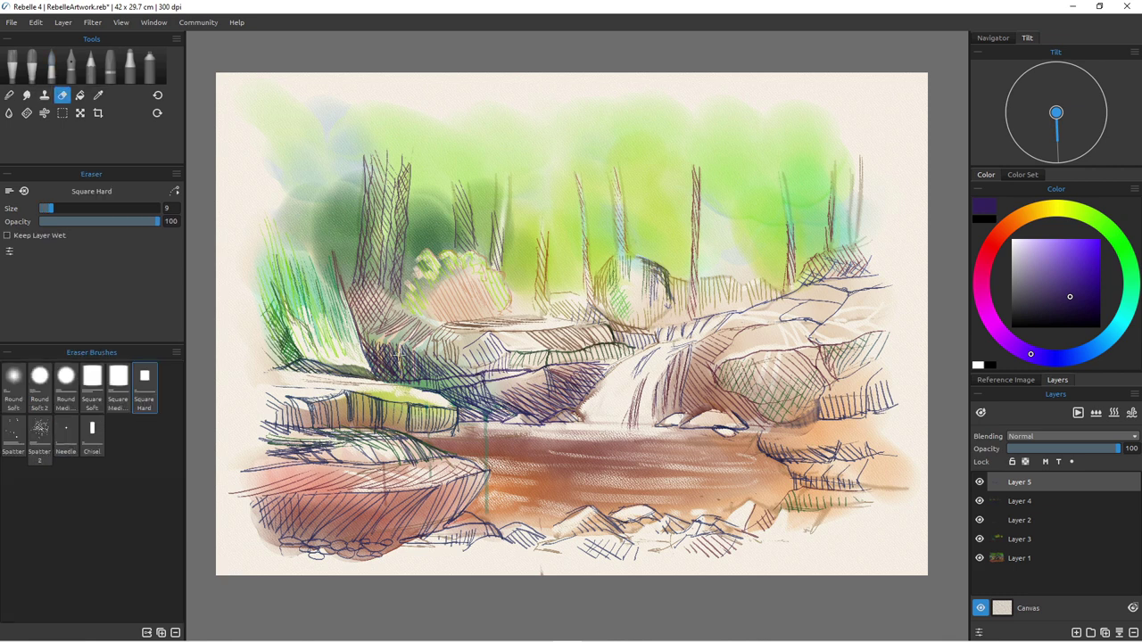
mouse_move(399, 347)
left_mouse_down()
mouse_move(398, 371)
mouse_move(382, 374)
mouse_move(417, 379)
left_mouse_up()
left_click(51, 65)
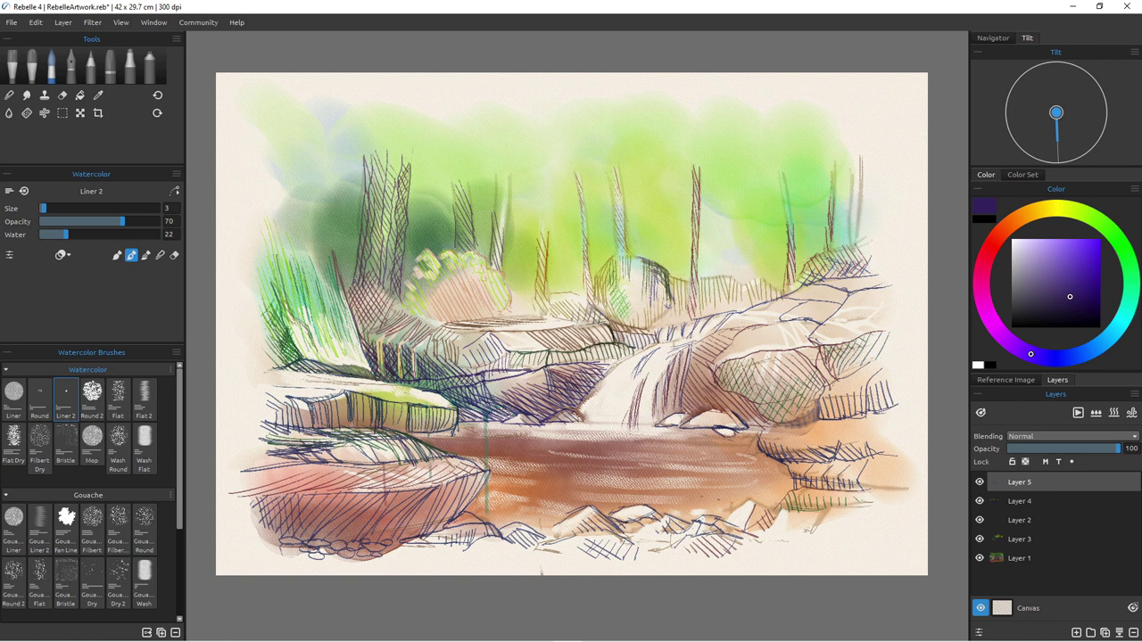
Step: Choose a magenta colour and hatch the dark rock shadow below the left trunks and along the lower rock edge
left_click(983, 267)
left_click(1079, 262)
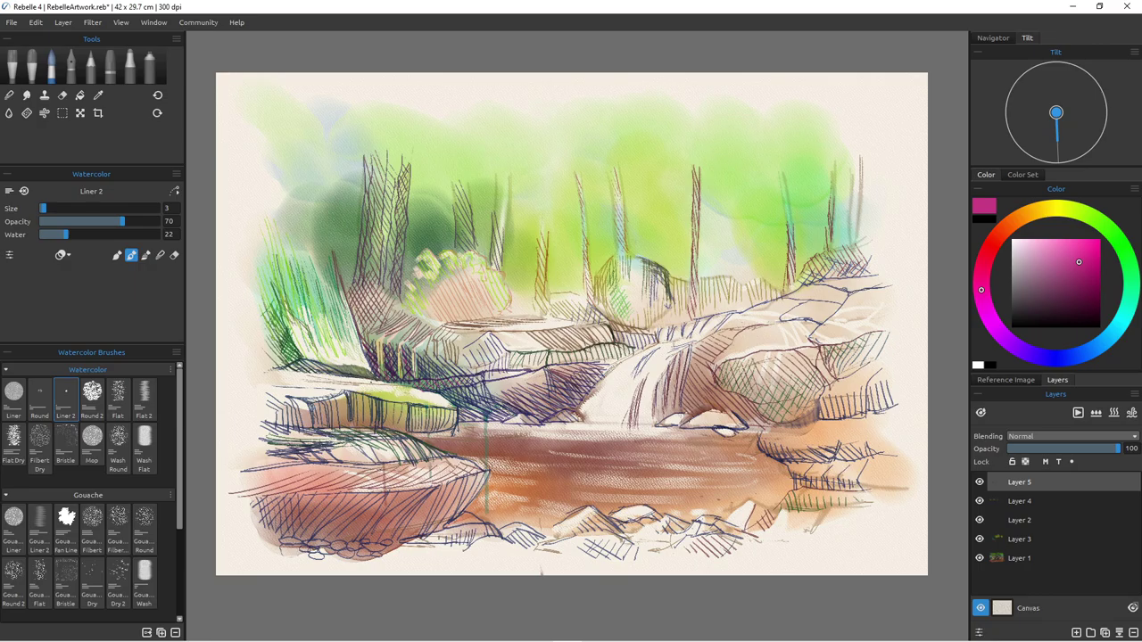
scroll(403, 384, "up", 9)
scroll(402, 384, "down", 6)
scroll(403, 384, "up", 4)
scroll(516, 367, "up", 3)
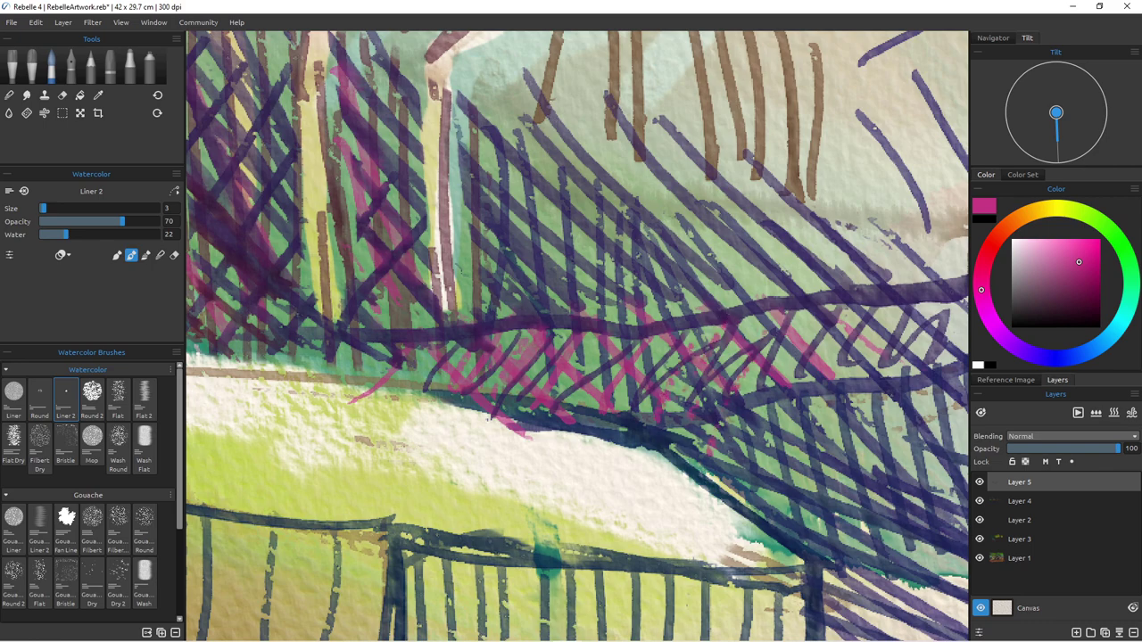
scroll(572, 383, "down", 10)
scroll(572, 383, "up", 4)
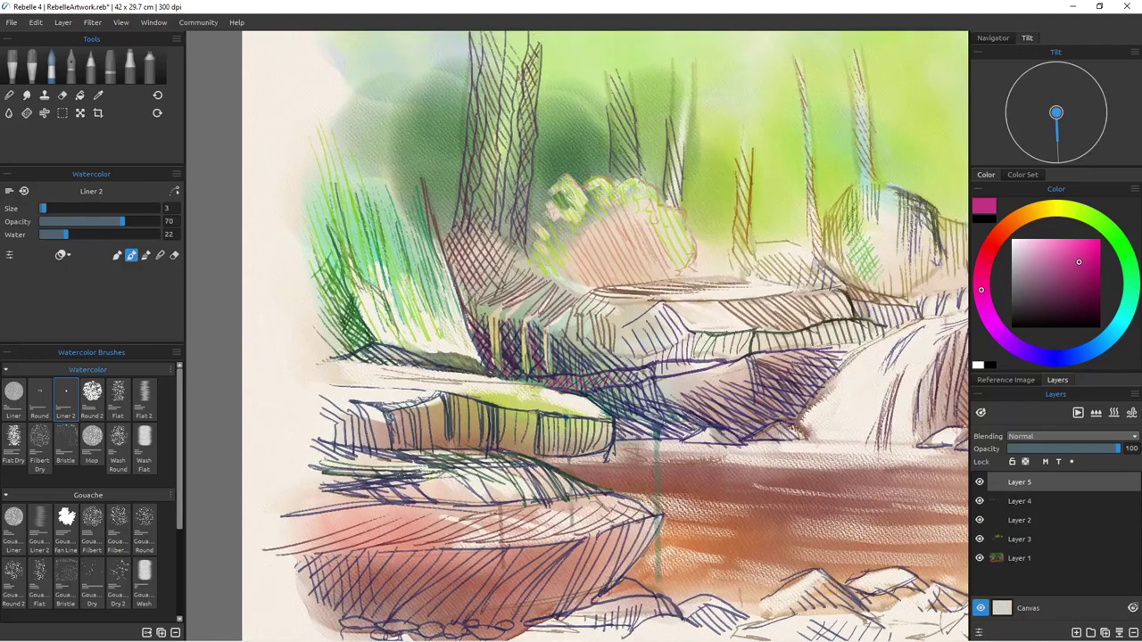
left_click_drag(572, 383, 518, 386)
scroll(508, 389, "down", 4)
scroll(509, 389, "up", 3)
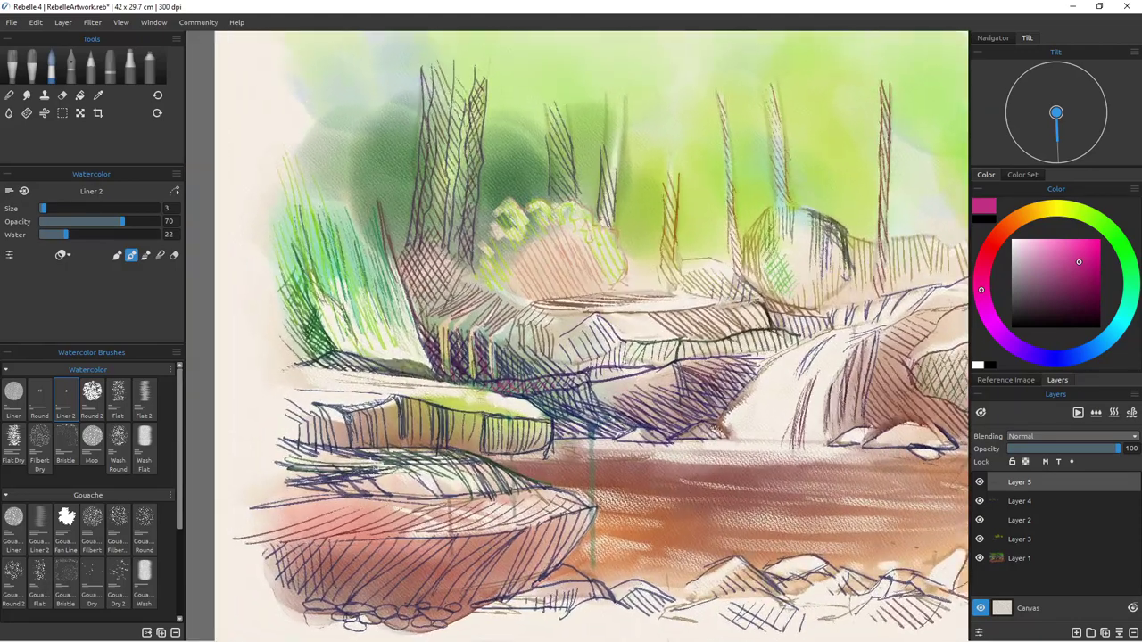
Step: Wet the hatched shadow of the left and middle rocks with the Soft water brush at size 13 and water 85
left_click(8, 112)
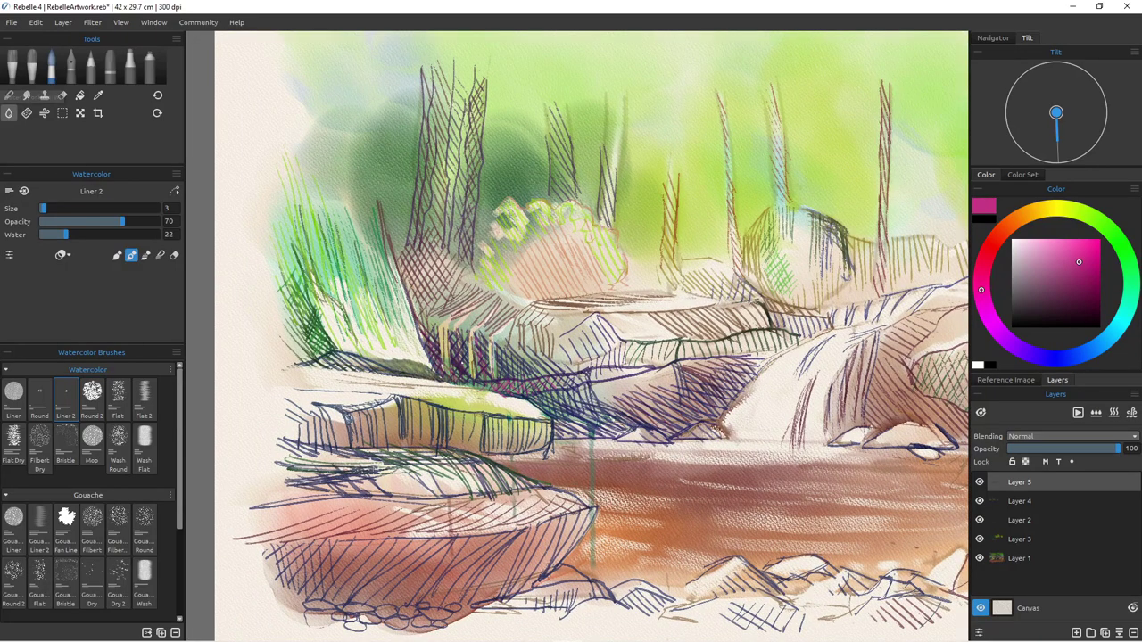
key("shift+bracketright")
key("shift+bracketright")
key("shift+bracketright")
key("shift+bracketright")
key("shift+bracketright")
key("shift+bracketright")
key("shift+bracketright")
key("shift+bracketright")
key("shift+bracketright")
key("shift+bracketright")
key("shift+bracketright")
key("shift+bracketright")
key("shift+bracketright")
key("shift+bracketright")
key("shift+bracketright")
key("shift+bracketright")
key("shift+bracketright")
key("bracketleft")
key("bracketleft")
key("bracketleft")
key("bracketleft")
key("bracketleft")
key("bracketleft")
key("bracketleft")
key("bracketleft")
key("bracketleft")
key("bracketleft")
key("bracketleft")
key("bracketleft")
key("bracketleft")
key("bracketleft")
key("bracketleft")
key("bracketleft")
key("bracketleft")
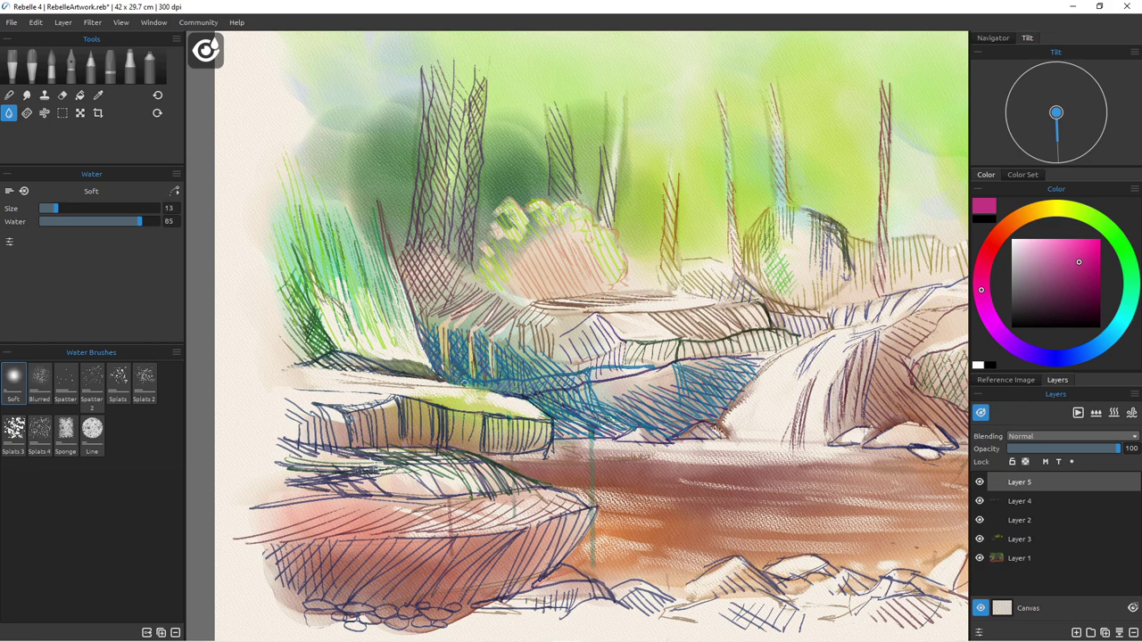
mouse_move(450, 366)
left_mouse_down()
mouse_move(468, 379)
mouse_move(430, 339)
left_mouse_up()
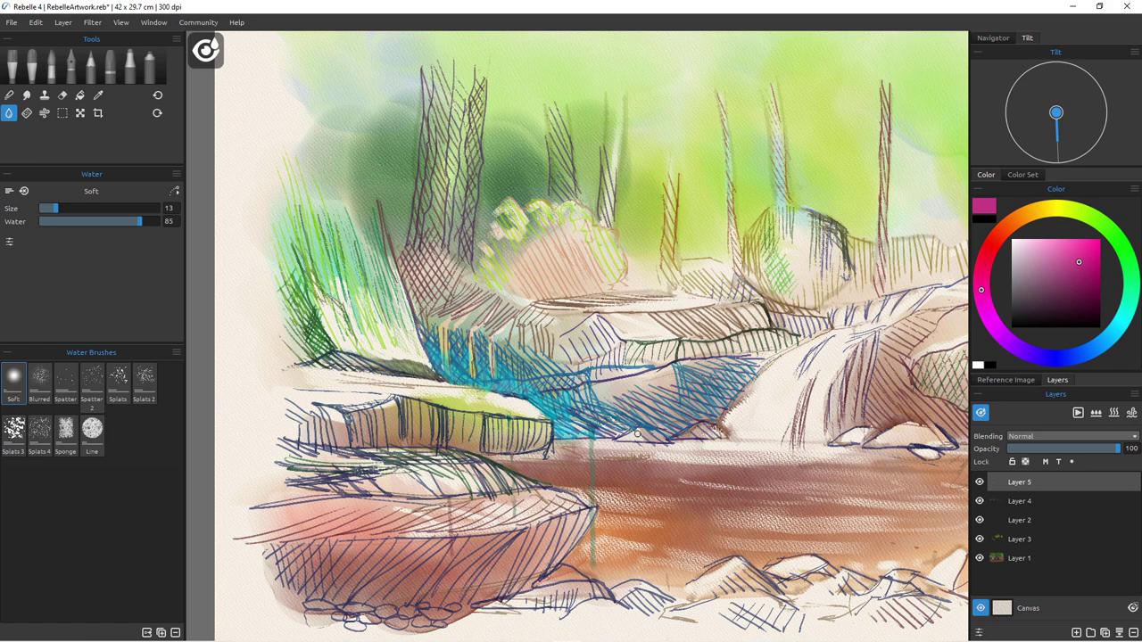
Step: Add violet-blue Liner 2 hatching over the magenta shadow band along the base of the rocks
left_click(52, 68)
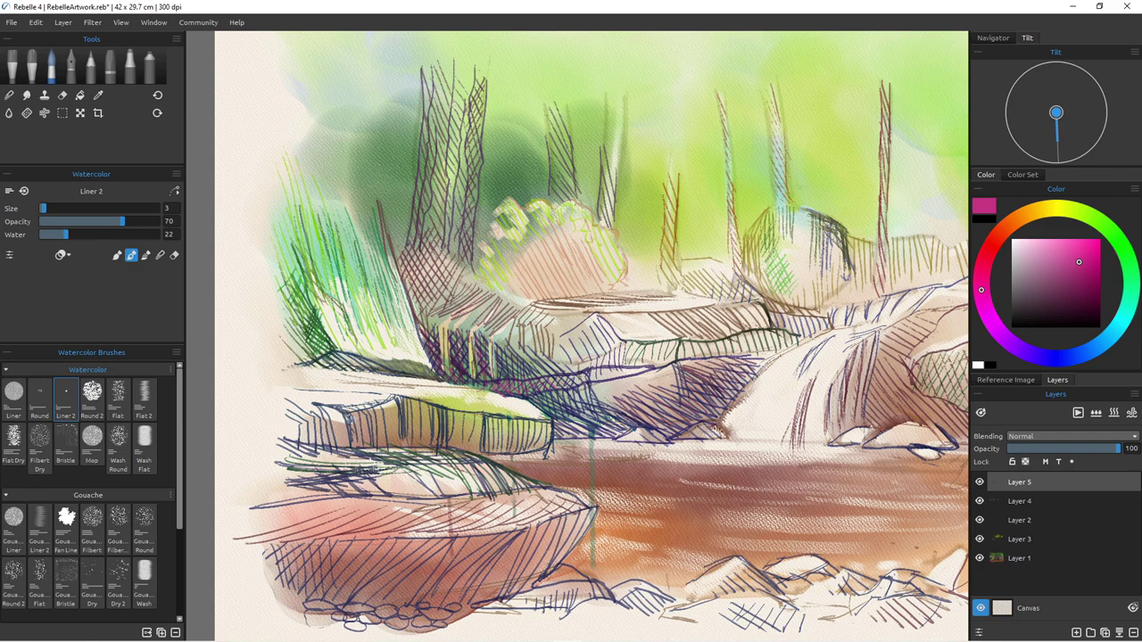
scroll(500, 364, "up", 8)
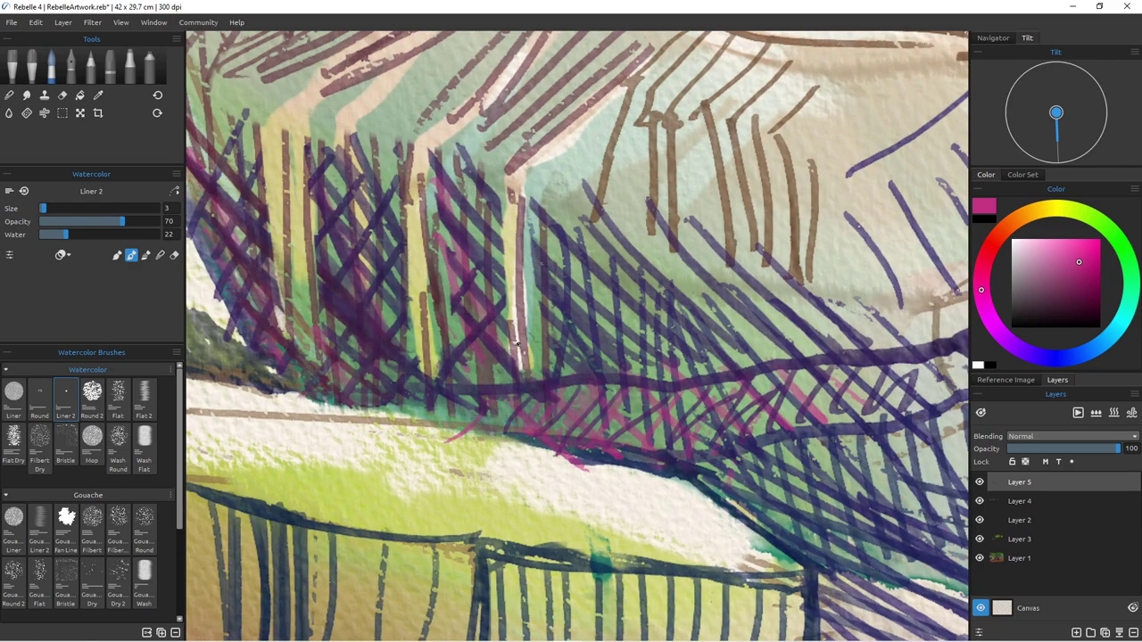
left_click(517, 343, "alt")
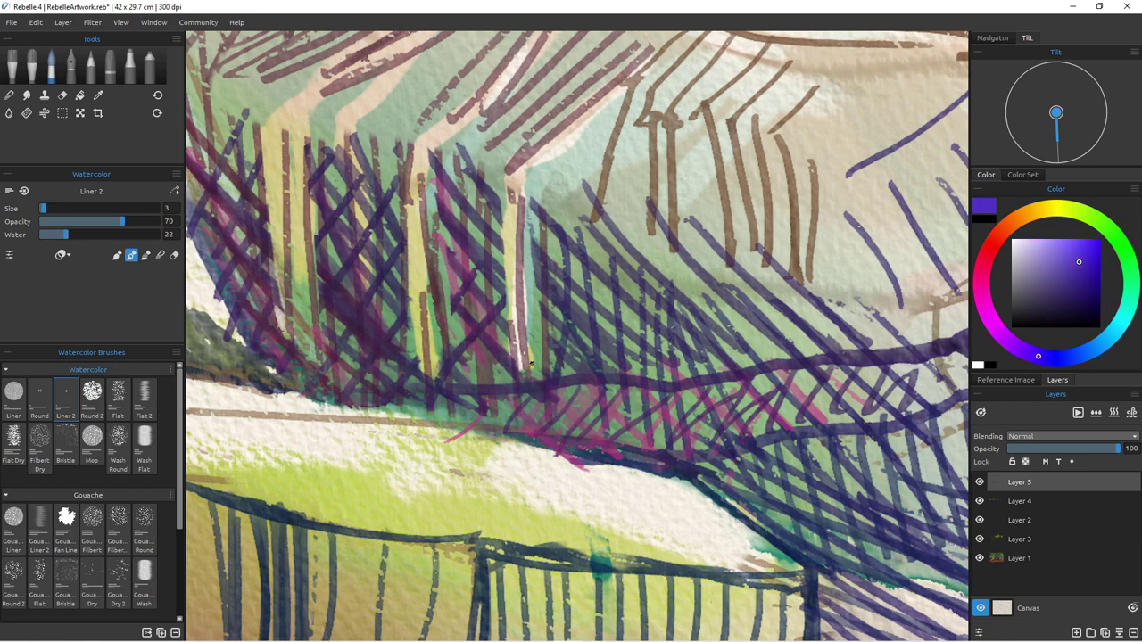
mouse_move(540, 348)
left_mouse_down()
mouse_move(543, 424)
mouse_move(568, 394)
mouse_move(569, 426)
left_mouse_up()
left_click_drag(578, 361, 595, 444)
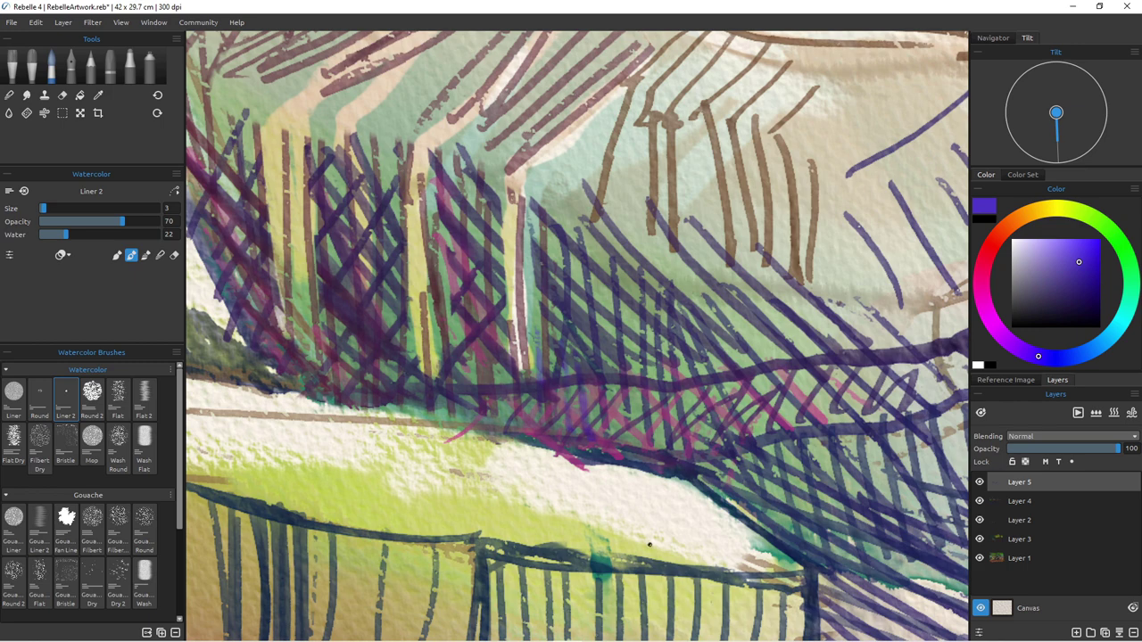
left_click_drag(622, 366, 628, 445)
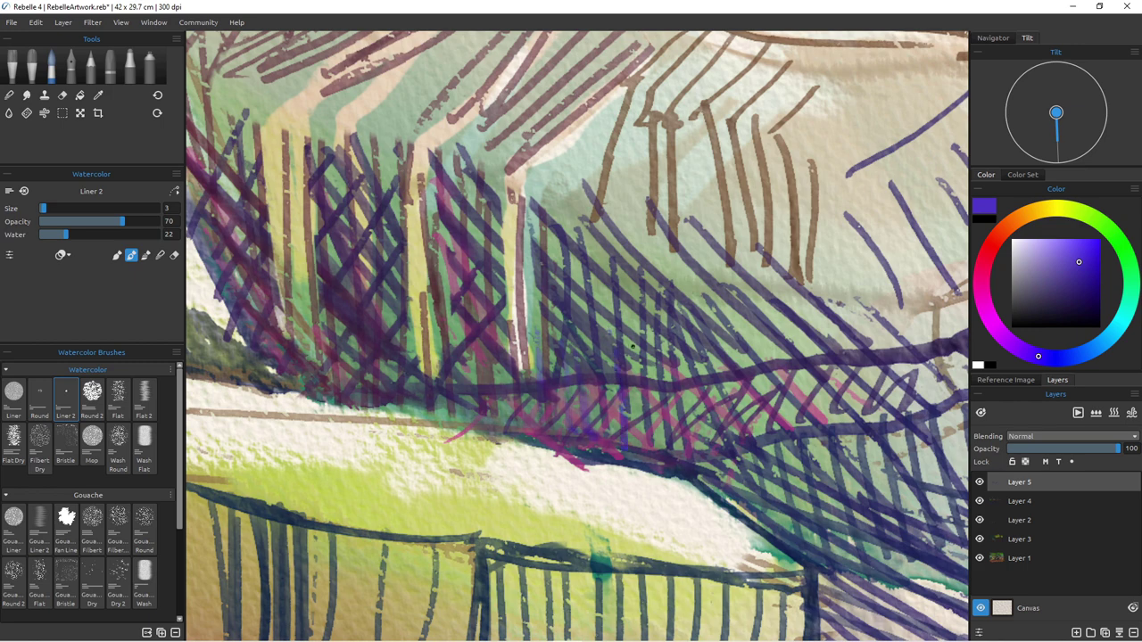
left_click_drag(641, 373, 657, 443)
left_click_drag(665, 403, 690, 459)
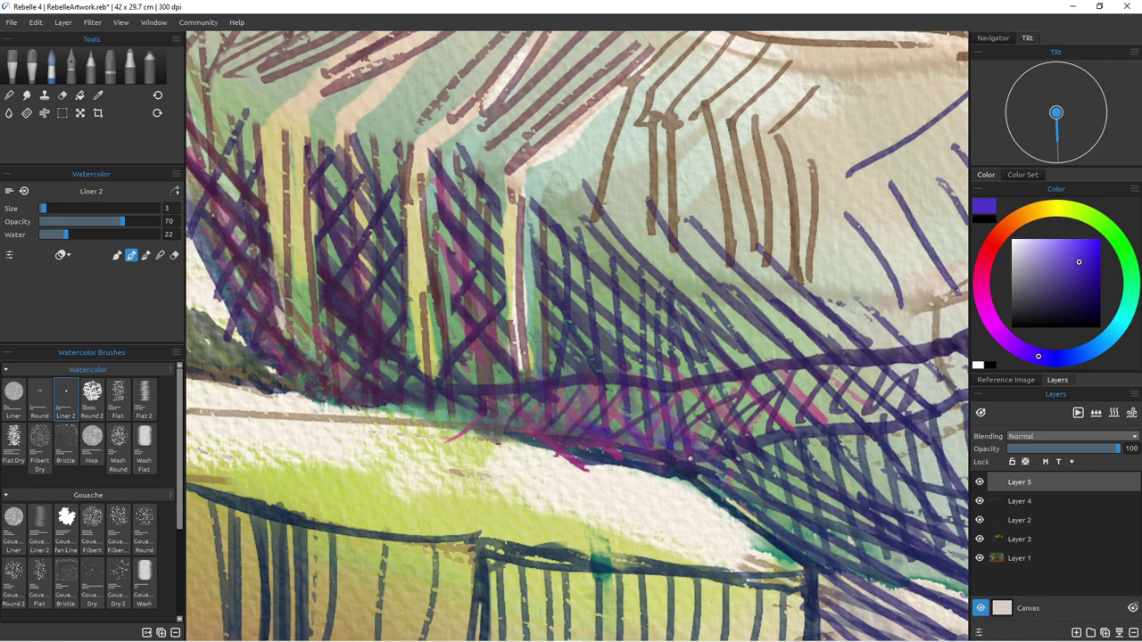
Step: Choose an emerald green and hatch the pale upper face of the lower middle rock beside the waterfall
scroll(489, 455, "down", 15)
scroll(489, 455, "up", 3)
scroll(489, 455, "down", 1)
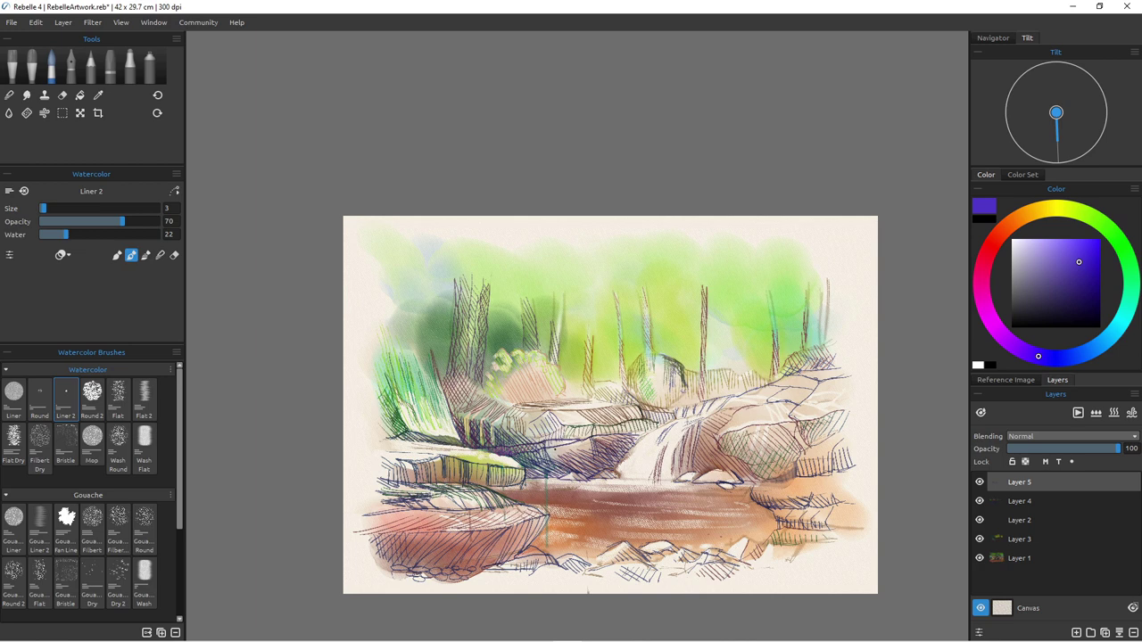
left_click(1110, 232)
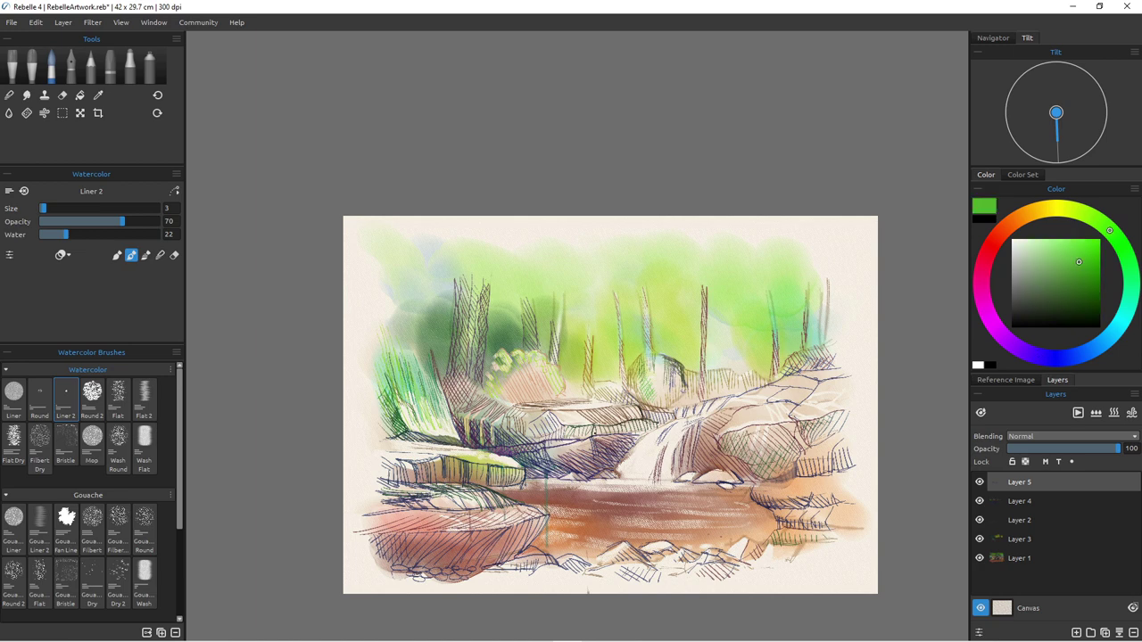
left_click(1093, 271)
left_click(1088, 216)
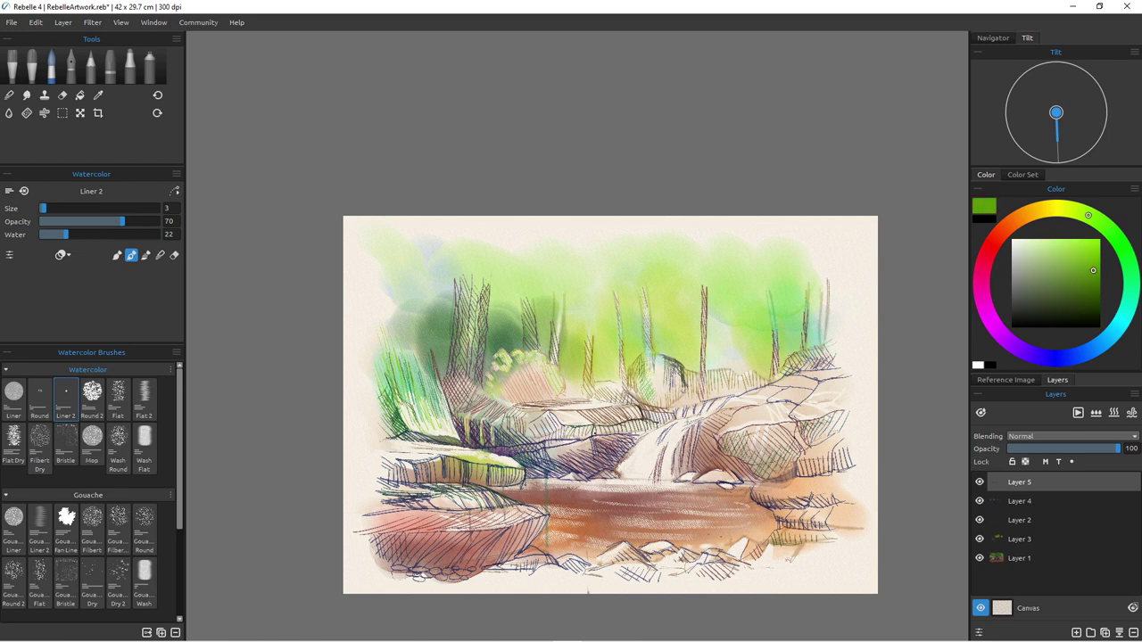
left_click(1132, 277)
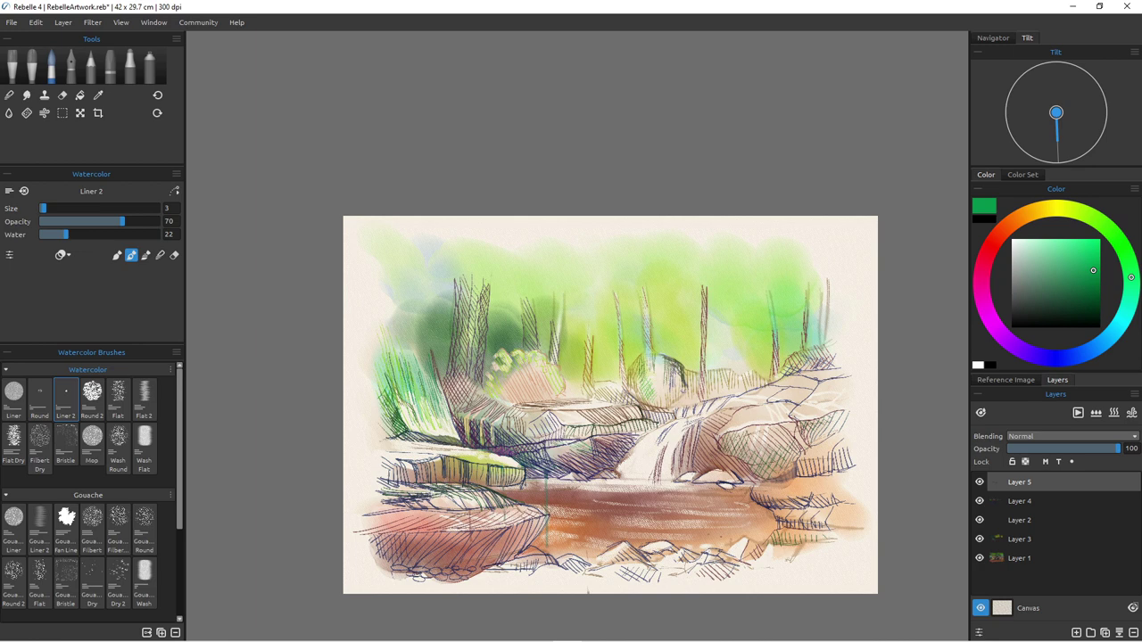
scroll(545, 419, "up", 6)
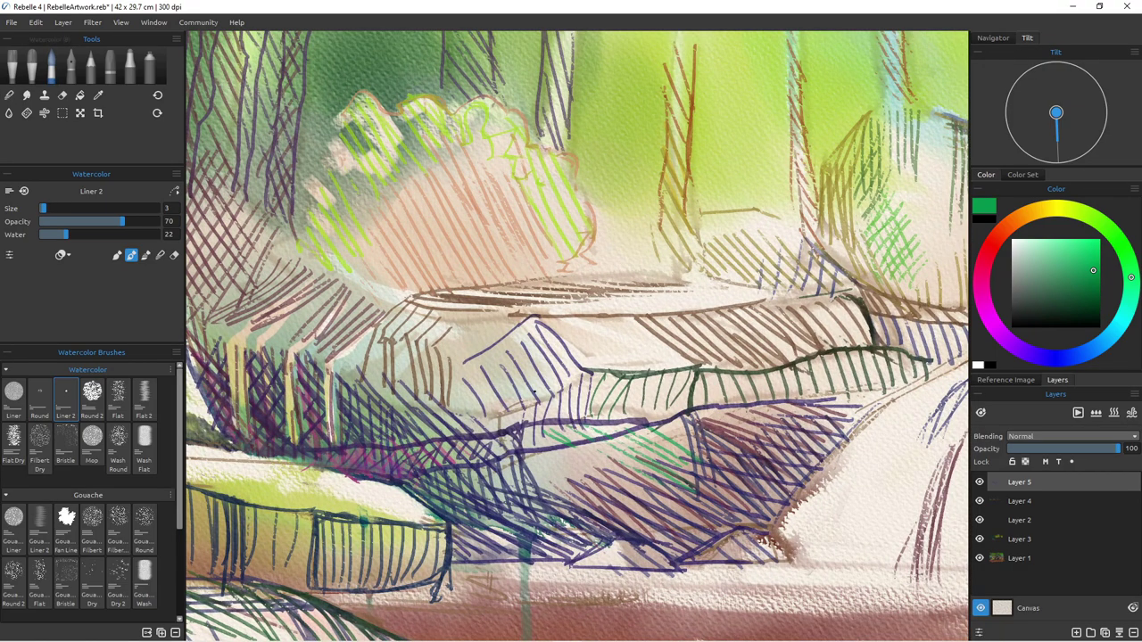
Step: Wet the green hatching on the lower middle rock with the Soft water brush at size 13
left_click(9, 112)
key("w")
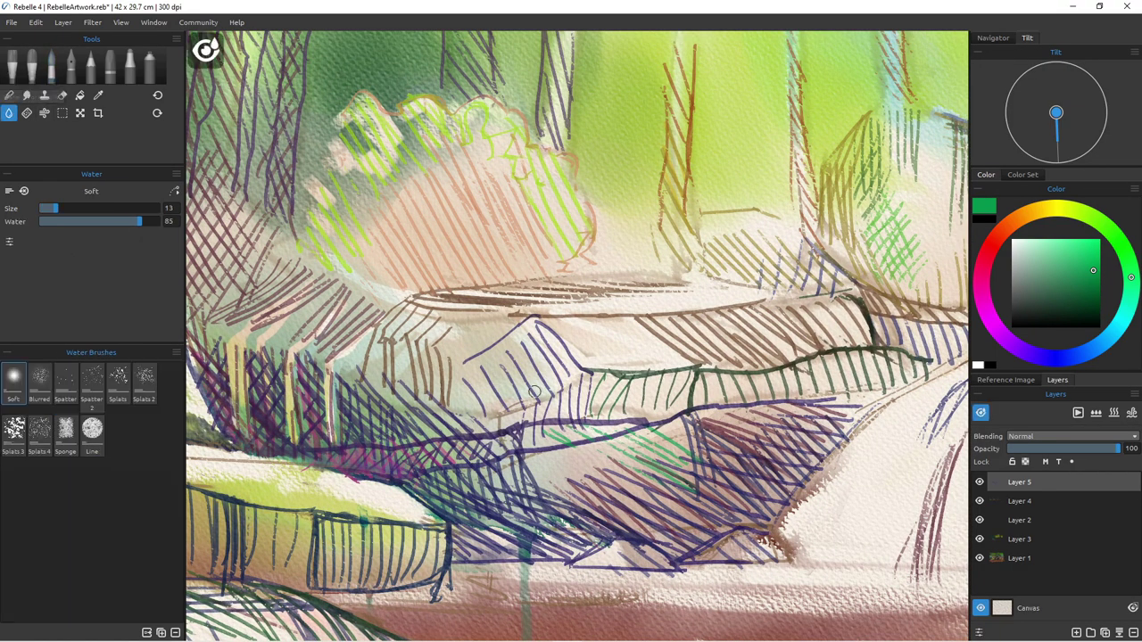
mouse_move(657, 456)
left_mouse_down()
mouse_move(681, 442)
mouse_move(680, 472)
mouse_move(636, 462)
mouse_move(654, 450)
mouse_move(643, 466)
mouse_move(652, 475)
mouse_move(680, 472)
mouse_move(680, 435)
left_mouse_up()
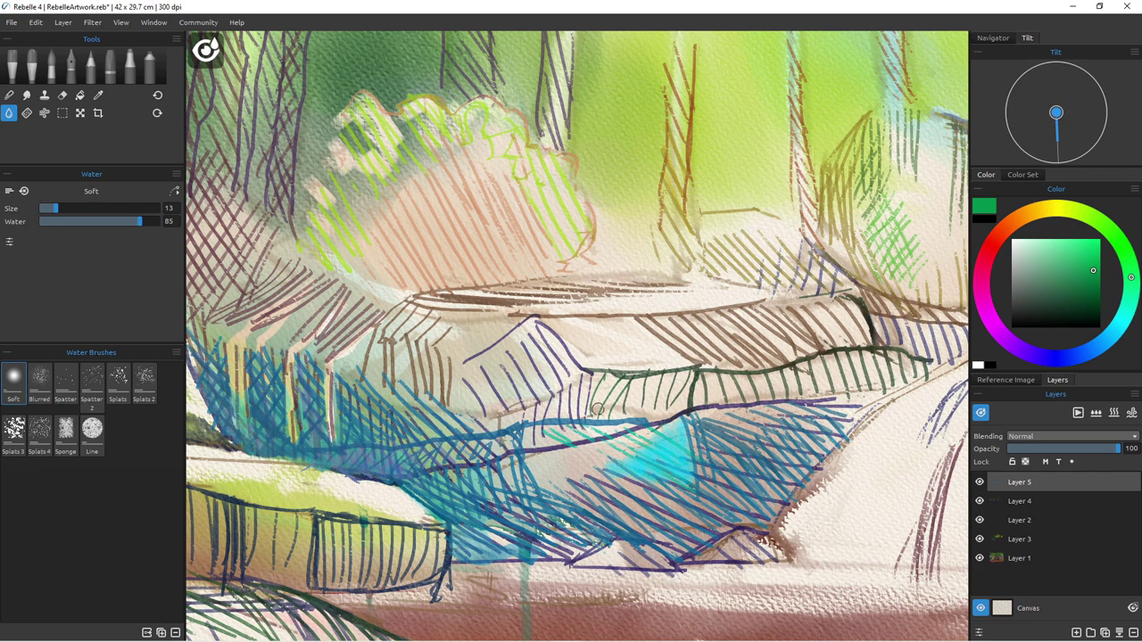
Step: Add more emerald green Liner 2 hatching across the lower middle rock and its dark side near the waterfall
left_click(52, 68)
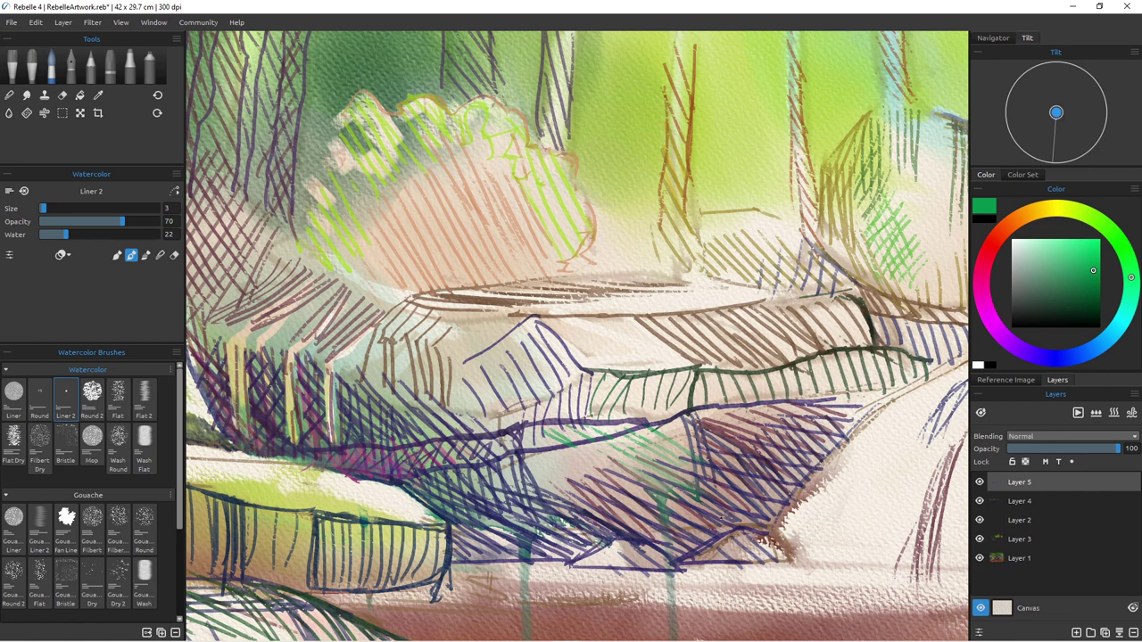
mouse_move(672, 433)
left_mouse_down()
mouse_move(698, 452)
mouse_move(687, 477)
left_mouse_up()
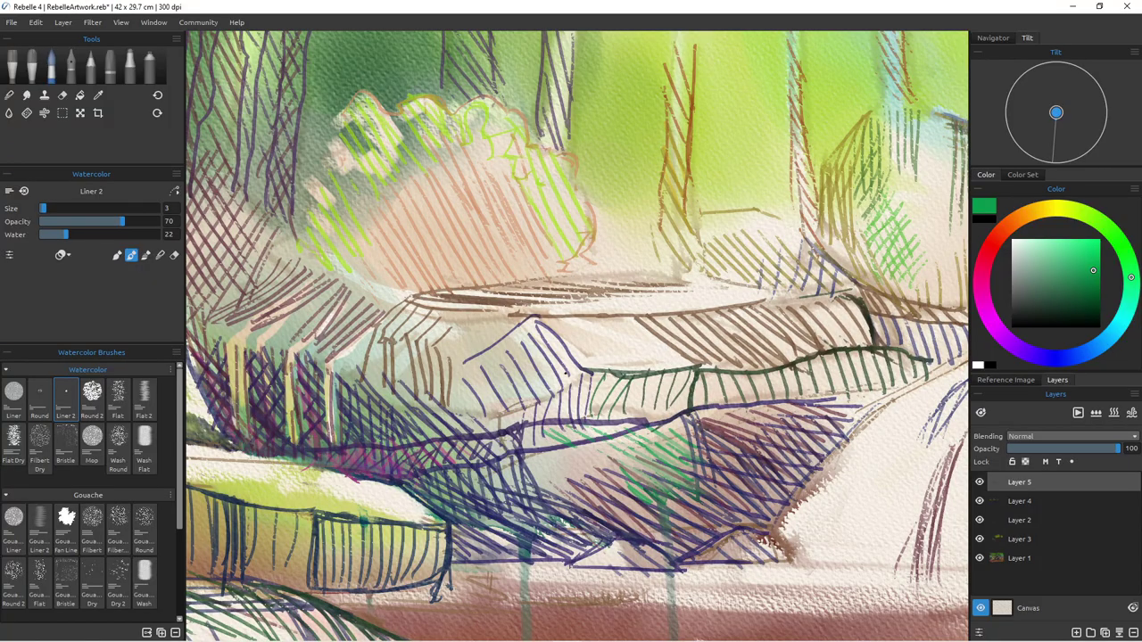
scroll(576, 335, "up", 5)
scroll(576, 335, "down", 5)
scroll(577, 335, "up", 1)
scroll(576, 336, "up", 3)
scroll(576, 336, "down", 8)
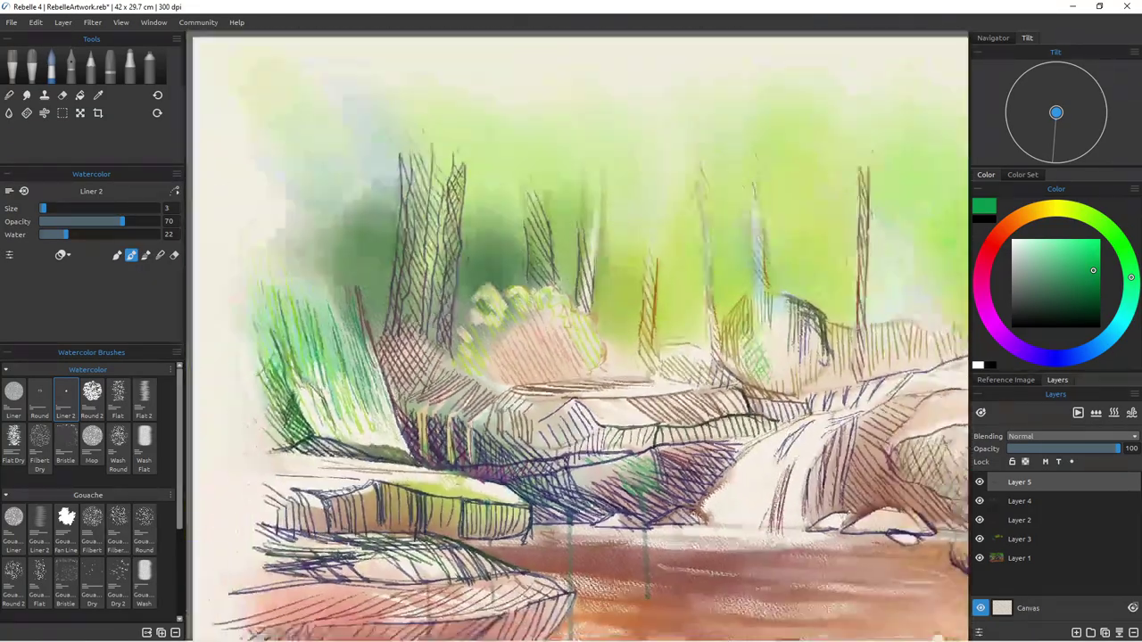
scroll(577, 336, "down", 1)
scroll(577, 335, "up", 1)
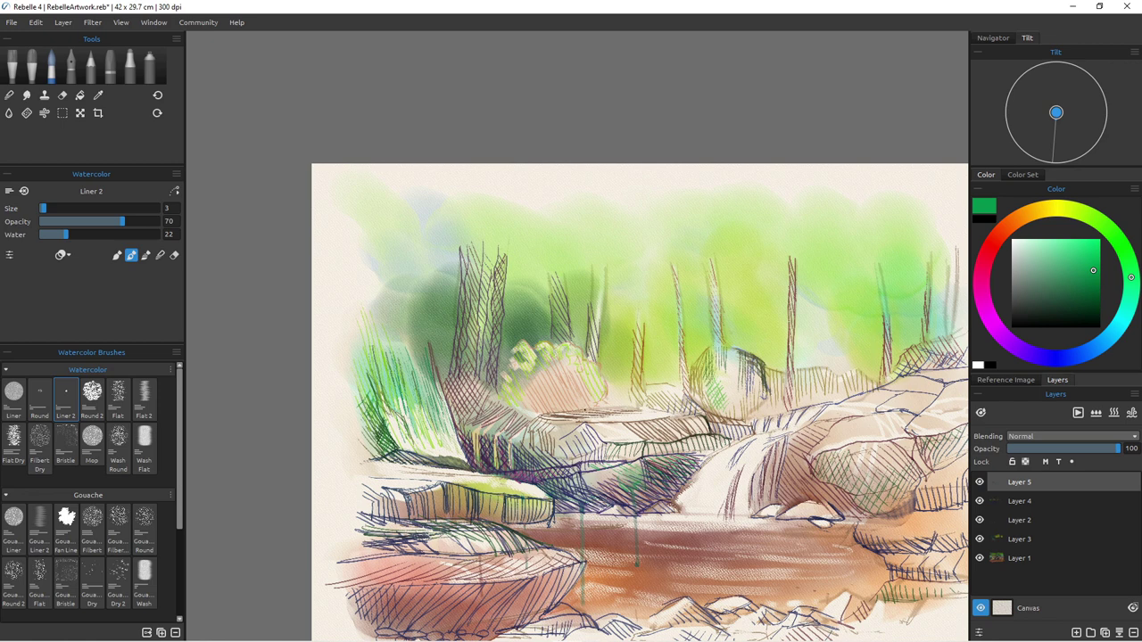
Step: Set the Liner 2 paint colour to a pale beige
left_click(1037, 250)
left_click(1026, 215)
left_click(1034, 250)
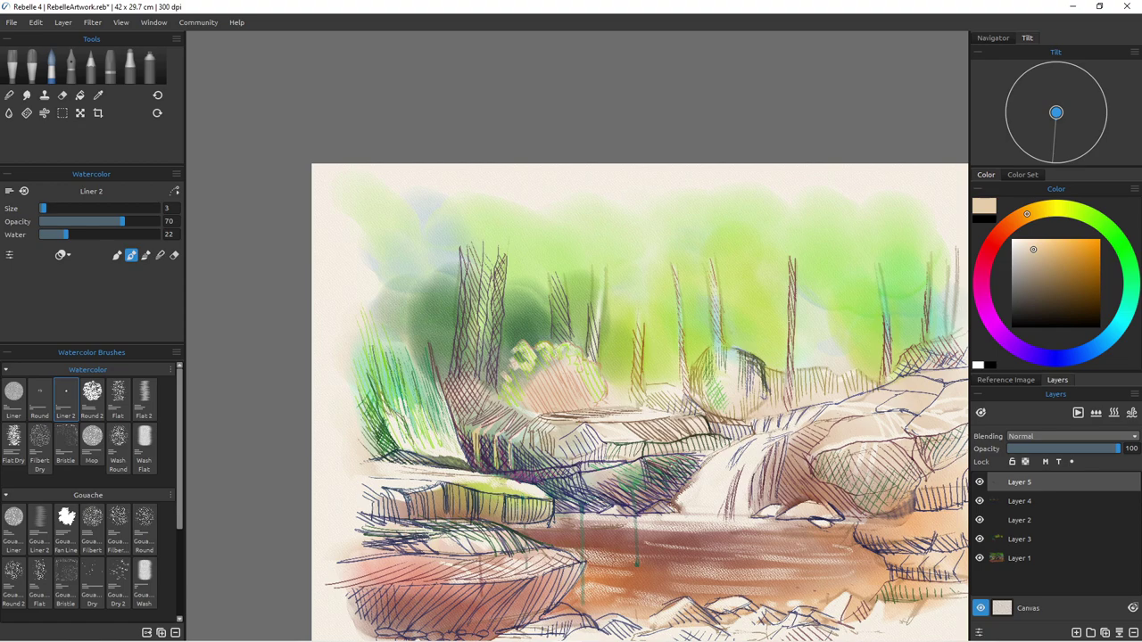
scroll(714, 440, "up", 6)
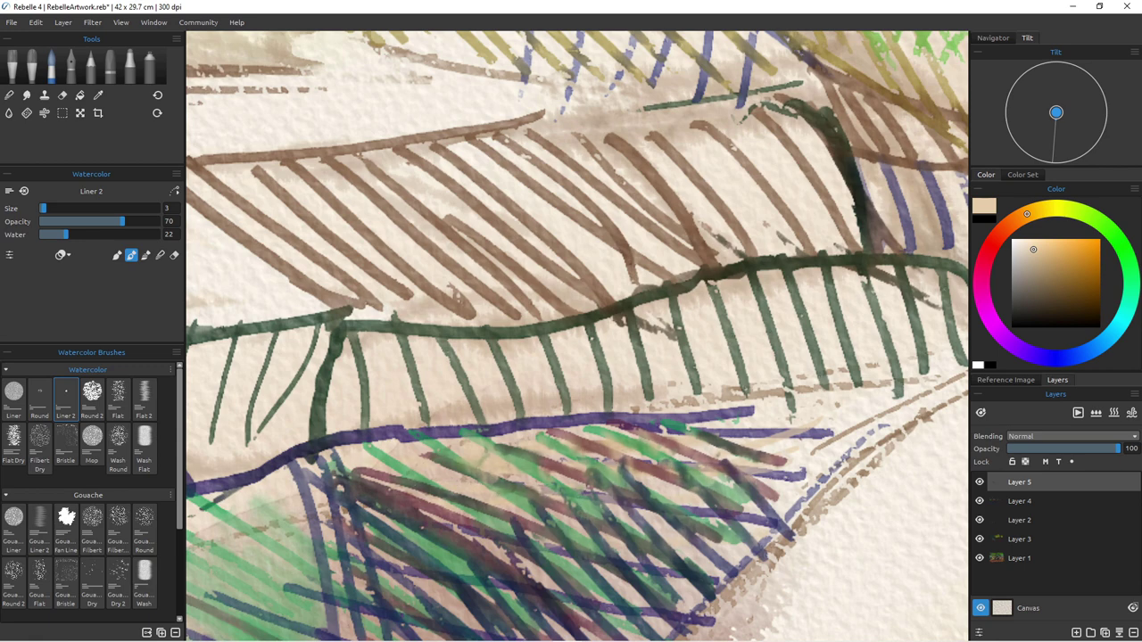
scroll(557, 452, "down", 8)
scroll(562, 451, "up", 4)
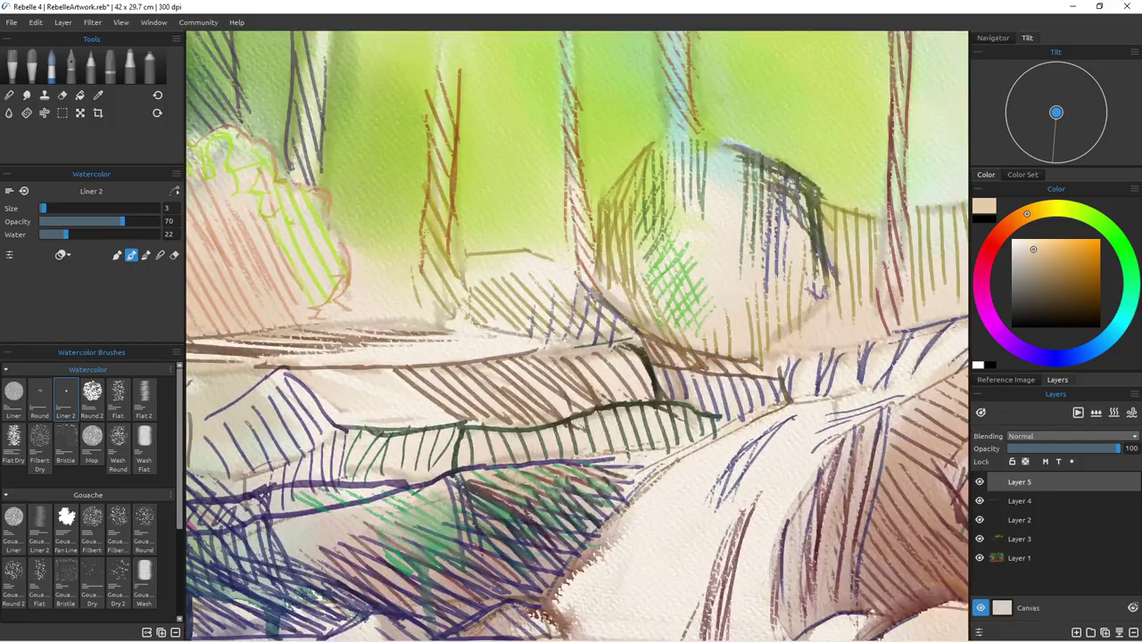
scroll(516, 496, "down", 8)
scroll(490, 506, "up", 10)
scroll(555, 488, "down", 4)
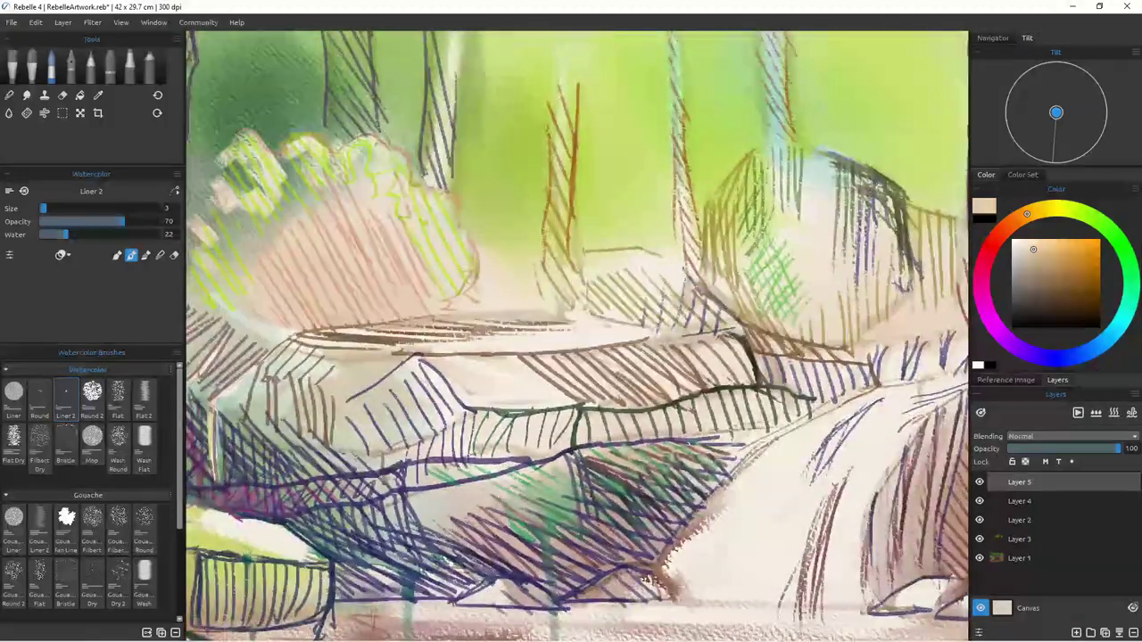
scroll(575, 336, "down", 5)
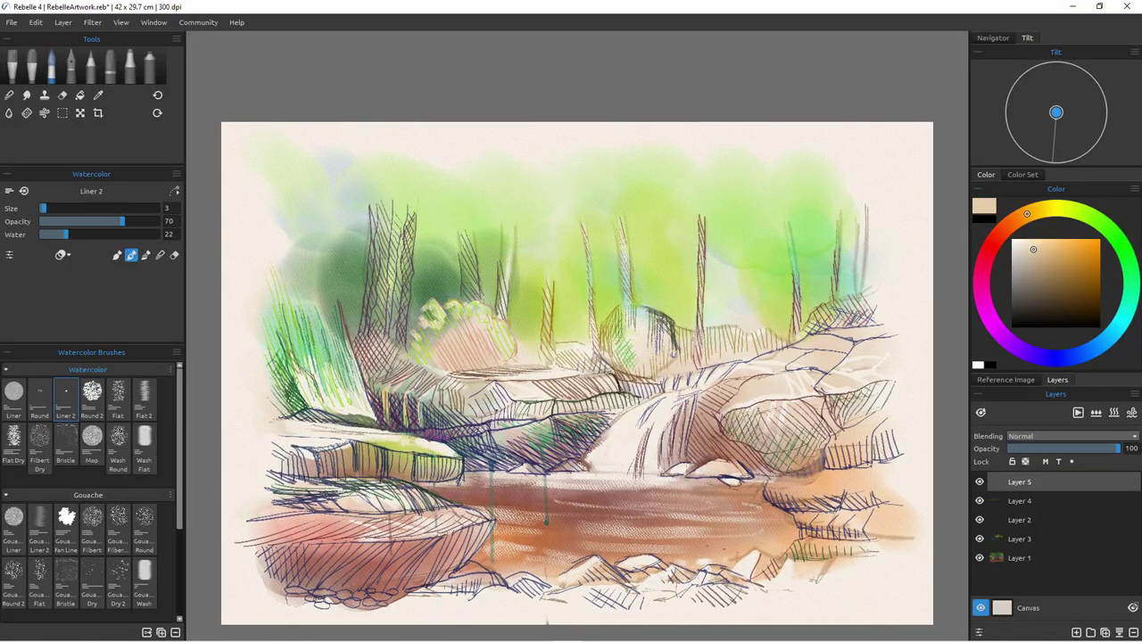
Step: Erase the green paint drip running from the lower middle rock into the pool and return to the Liner 2 brush
key("e")
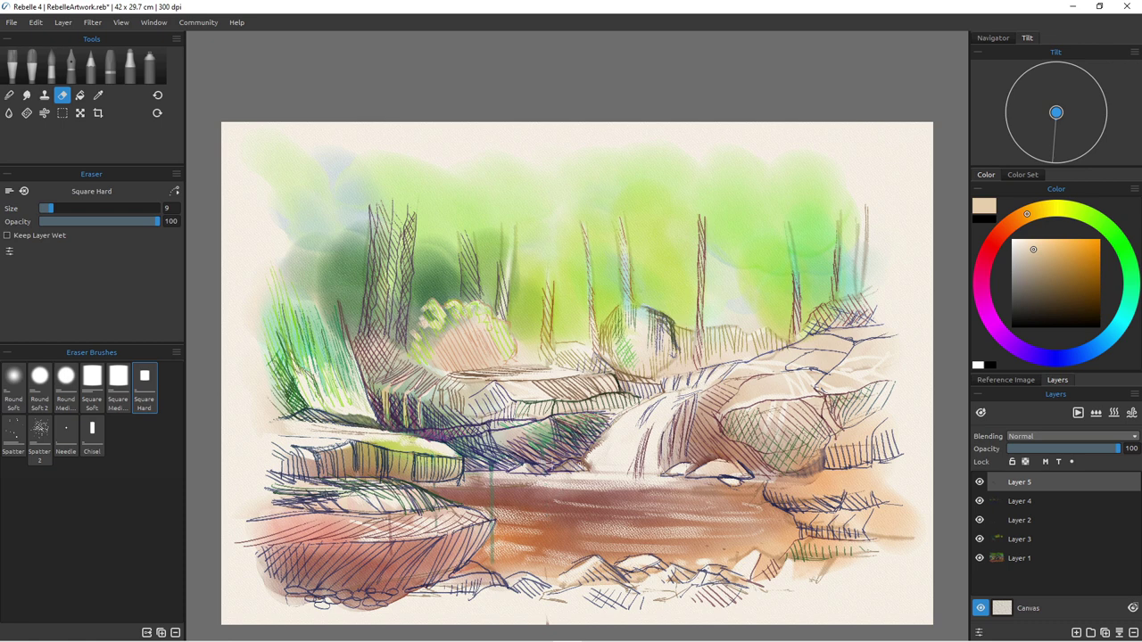
key("b")
key("e")
key("b")
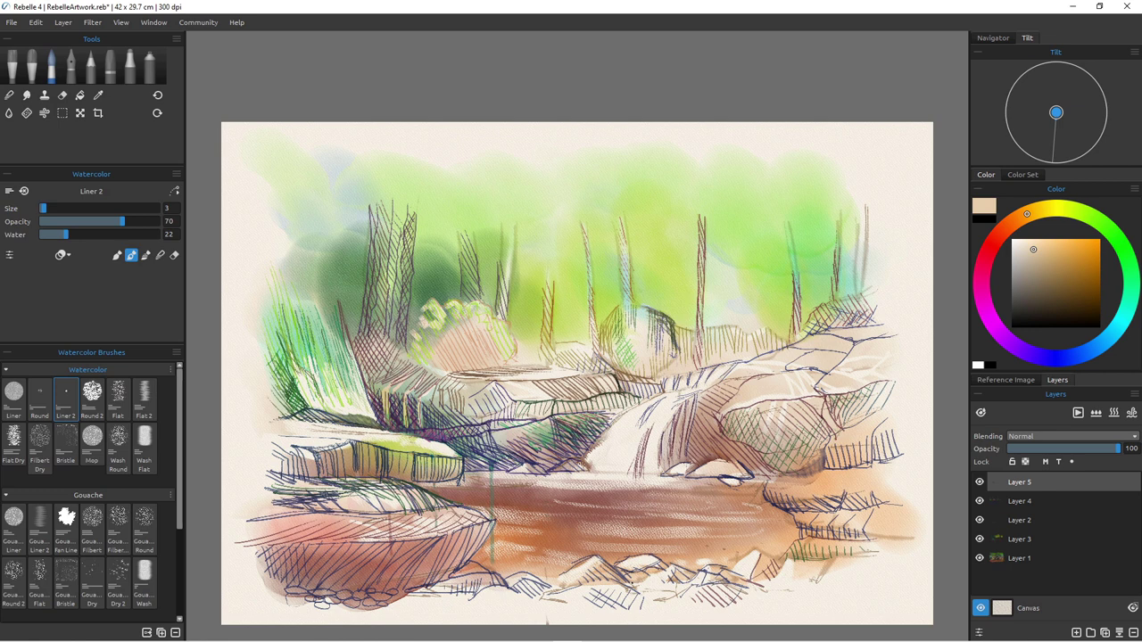
Step: Set the Liner 2 paint colour to a vivid blue-violet and hatch the dark side of the lower middle rock
left_click(1049, 359)
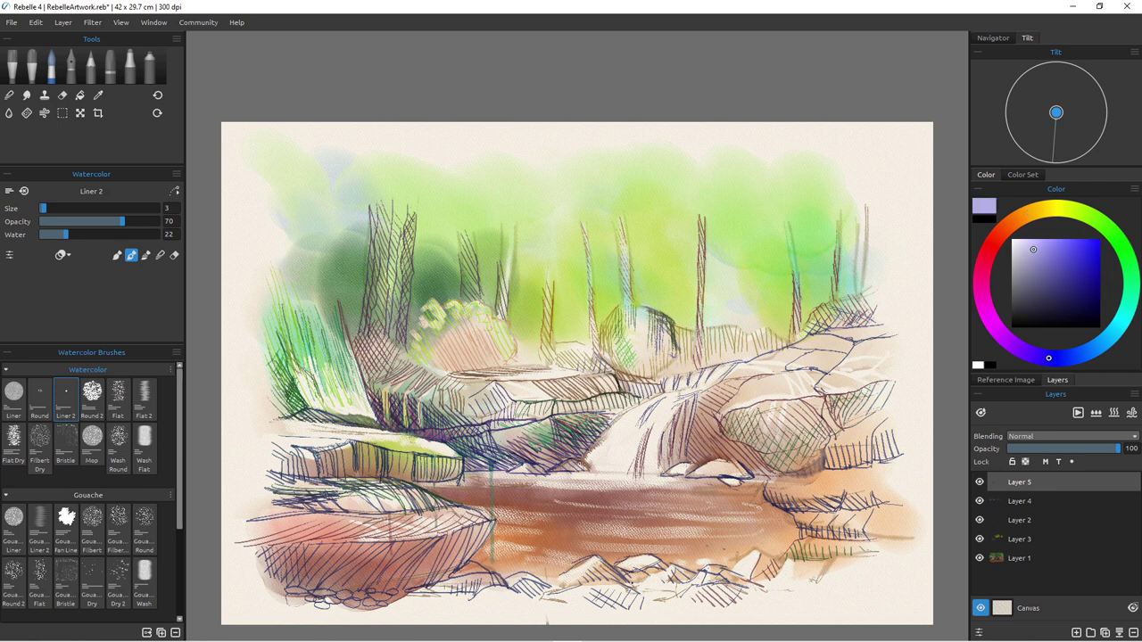
left_click(1065, 248)
mouse_move(559, 440)
left_mouse_down()
mouse_move(563, 455)
mouse_move(530, 446)
mouse_move(522, 457)
left_mouse_up()
left_click_drag(543, 456, 522, 468)
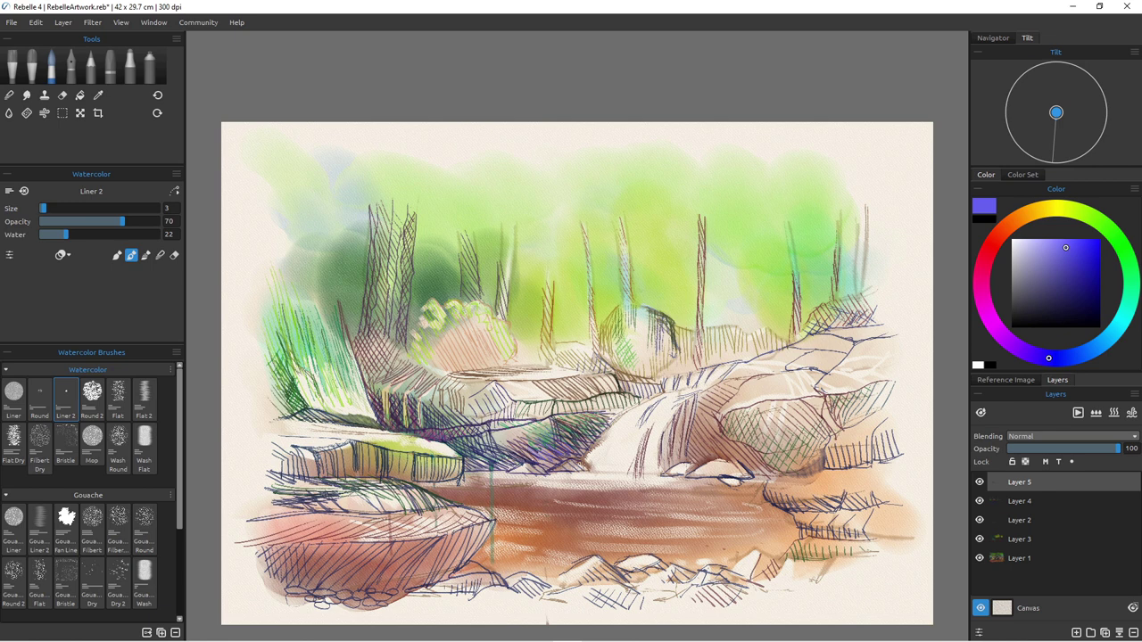
left_click_drag(553, 462, 542, 471)
Step: Deepen the lower middle rock's shadow beside the waterfall and above the waterline with dark navy Liner 2 hatching
left_click(1071, 307)
mouse_move(541, 447)
left_mouse_down()
mouse_move(559, 462)
mouse_move(525, 473)
left_mouse_up()
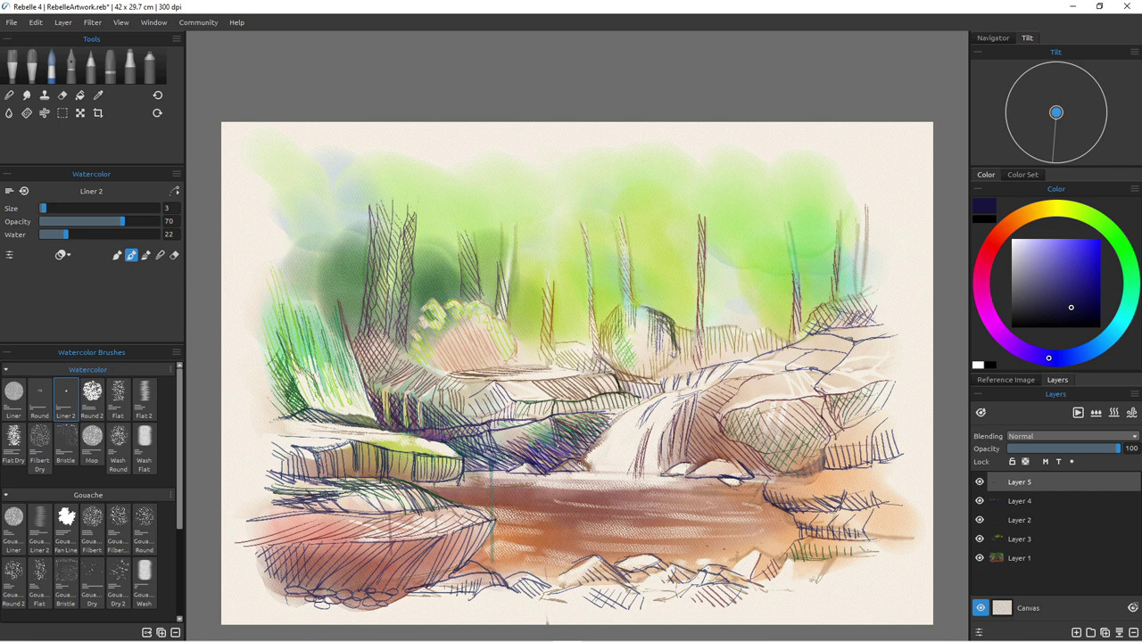
mouse_move(585, 438)
left_mouse_down()
mouse_move(561, 458)
mouse_move(521, 452)
left_mouse_up()
left_click_drag(563, 449, 532, 467)
mouse_move(469, 442)
left_mouse_down()
mouse_move(512, 469)
mouse_move(476, 463)
mouse_move(474, 473)
mouse_move(520, 463)
mouse_move(505, 452)
mouse_move(510, 466)
mouse_move(495, 471)
left_mouse_up()
Step: Add dark navy Liner 2 hatching along the rock edge below the left grass and on the large tree trunk
left_click(1047, 261)
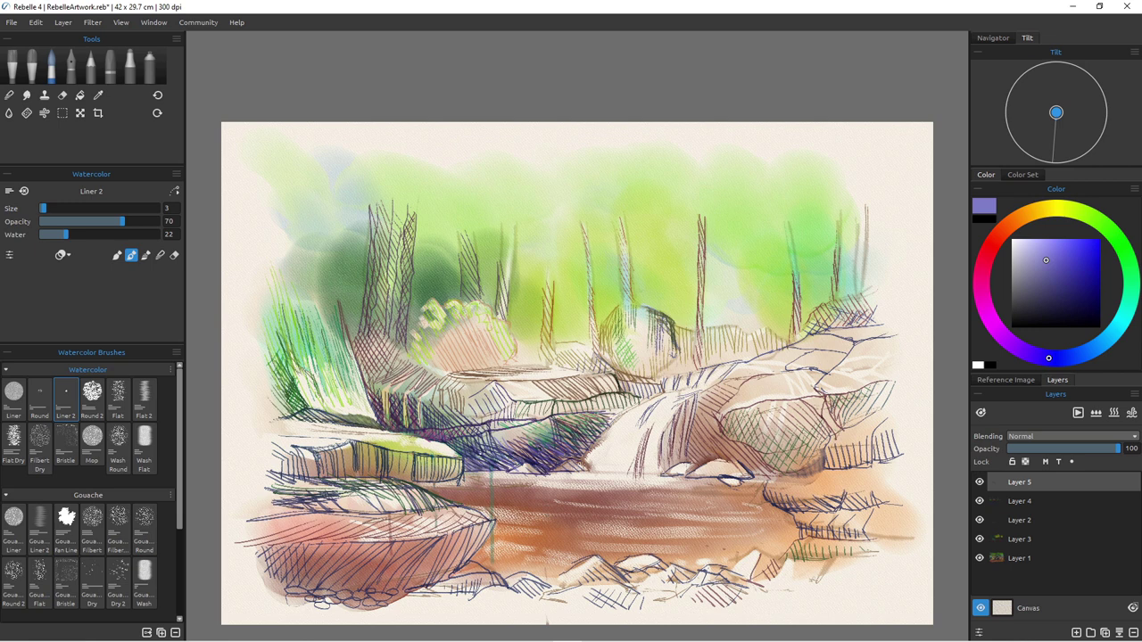
key("e")
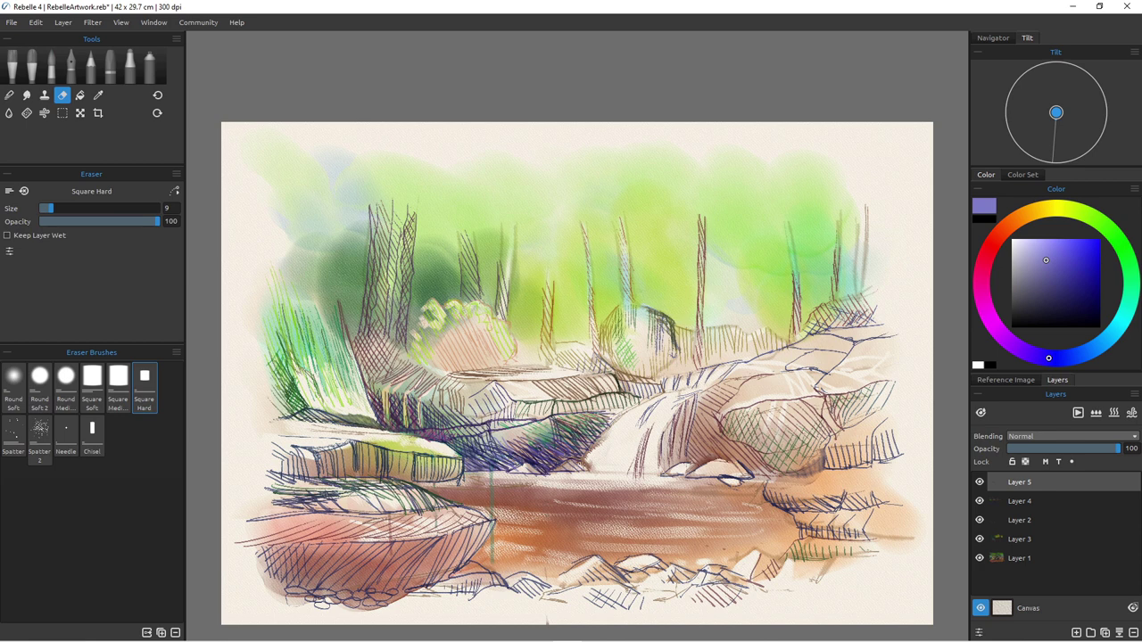
key("e")
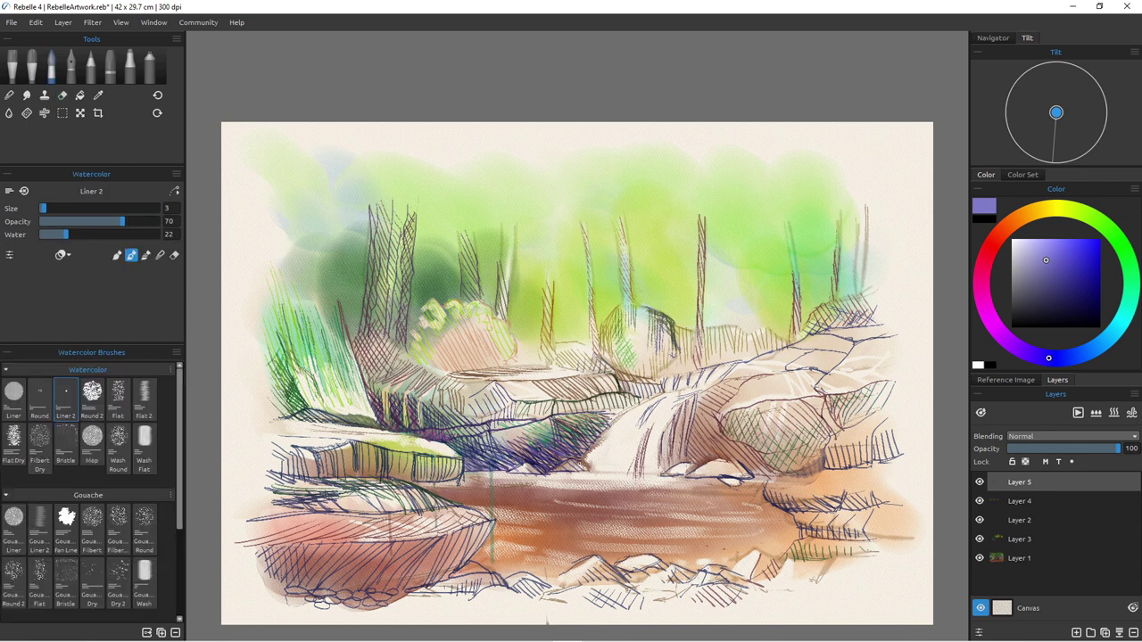
left_click(1063, 254)
left_click(1056, 309)
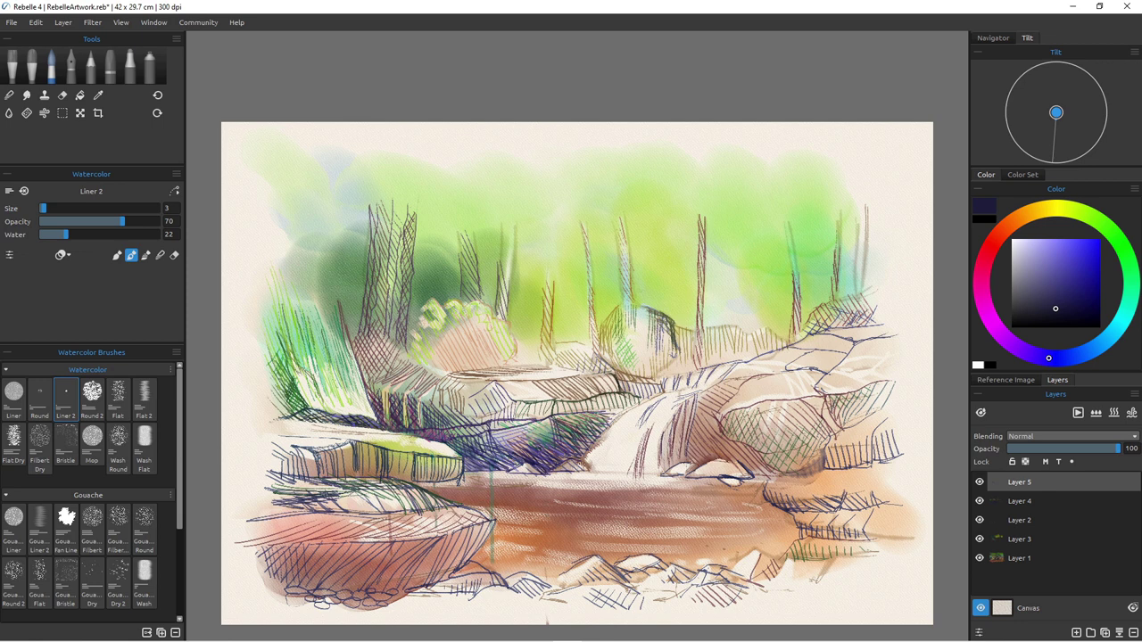
left_click_drag(281, 420, 325, 420)
left_click_drag(381, 292, 376, 305)
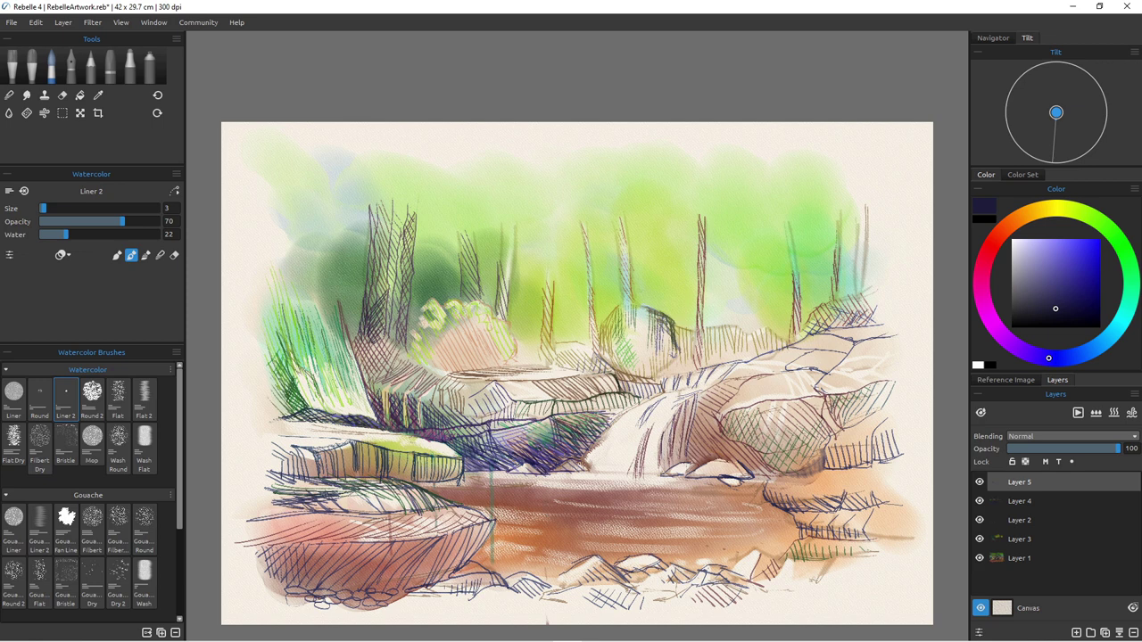
Step: Raise the Liner 2 water to 50 and hatch the large trunk's base in dark navy and light violet
left_click_drag(65, 235, 98, 235)
mouse_move(362, 331)
left_mouse_down()
mouse_move(390, 368)
mouse_move(354, 353)
mouse_move(368, 377)
left_mouse_up()
left_click(1041, 248)
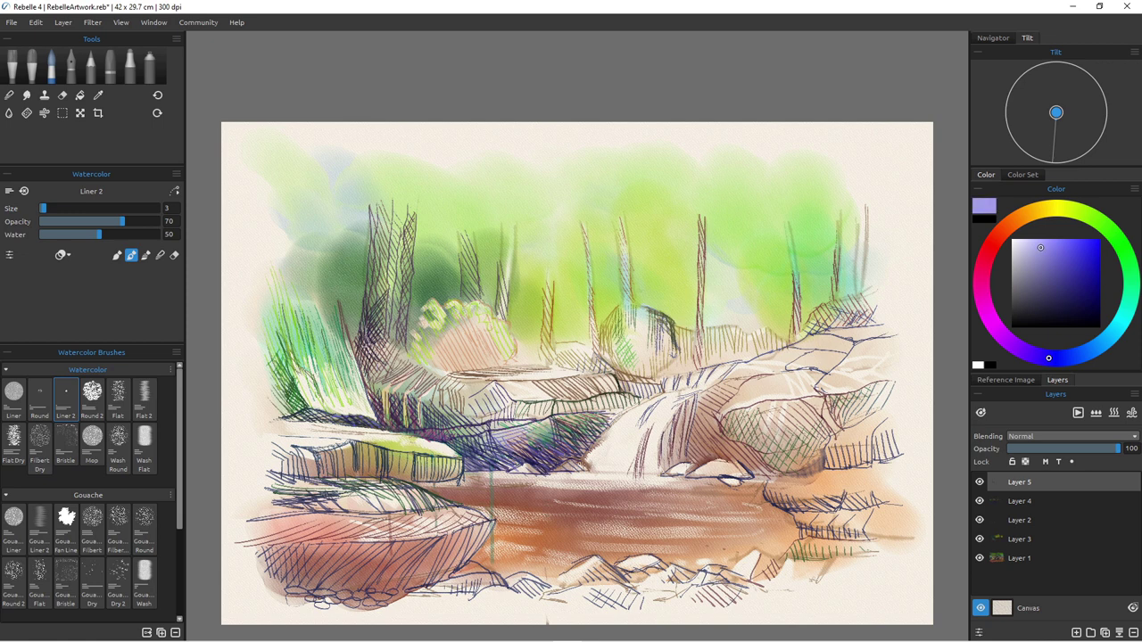
left_click_drag(359, 343, 354, 356)
Step: Hatch the large tree's base and the roots above the rock ledge with Liner 2 in orange-red
left_click(1002, 231)
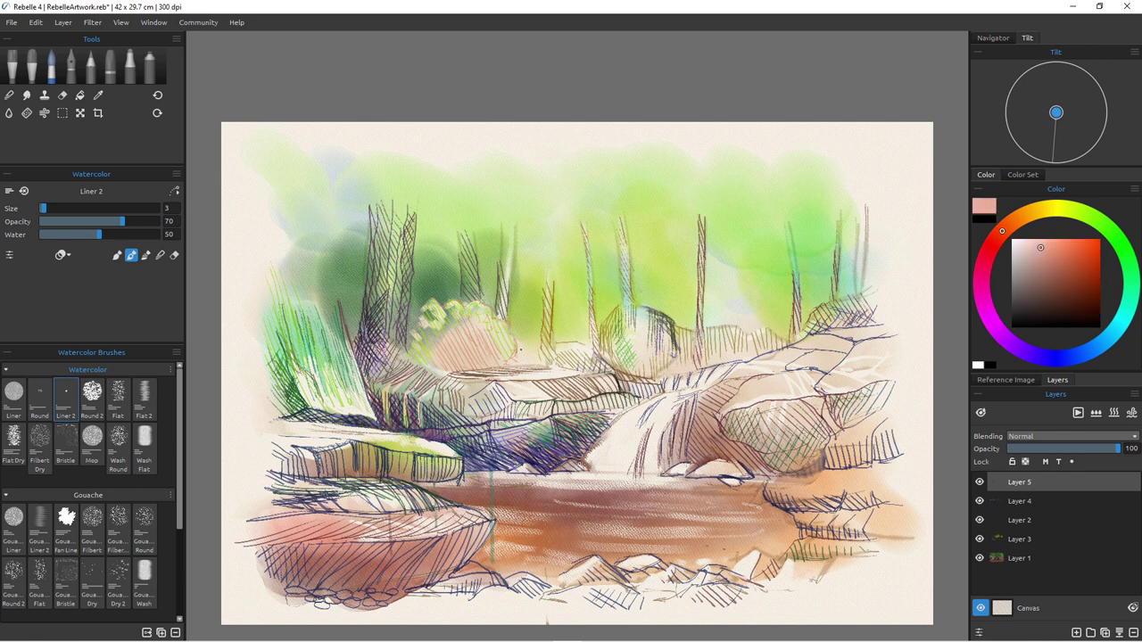
left_click(1064, 258)
left_click(1084, 252)
scroll(395, 369, "up", 8)
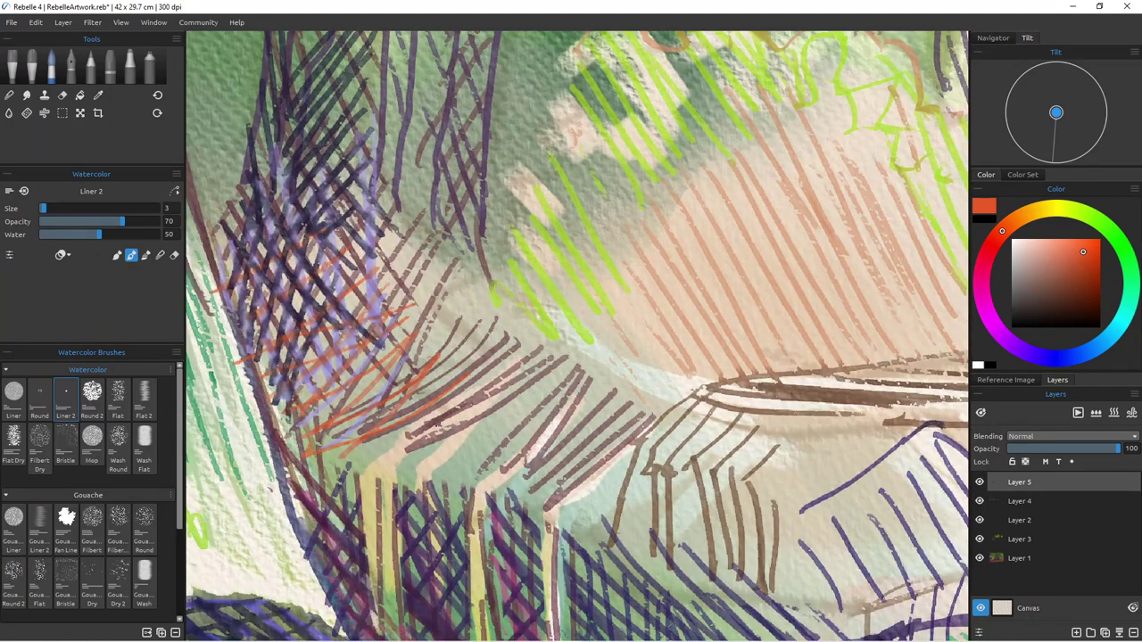
scroll(395, 368, "down", 3)
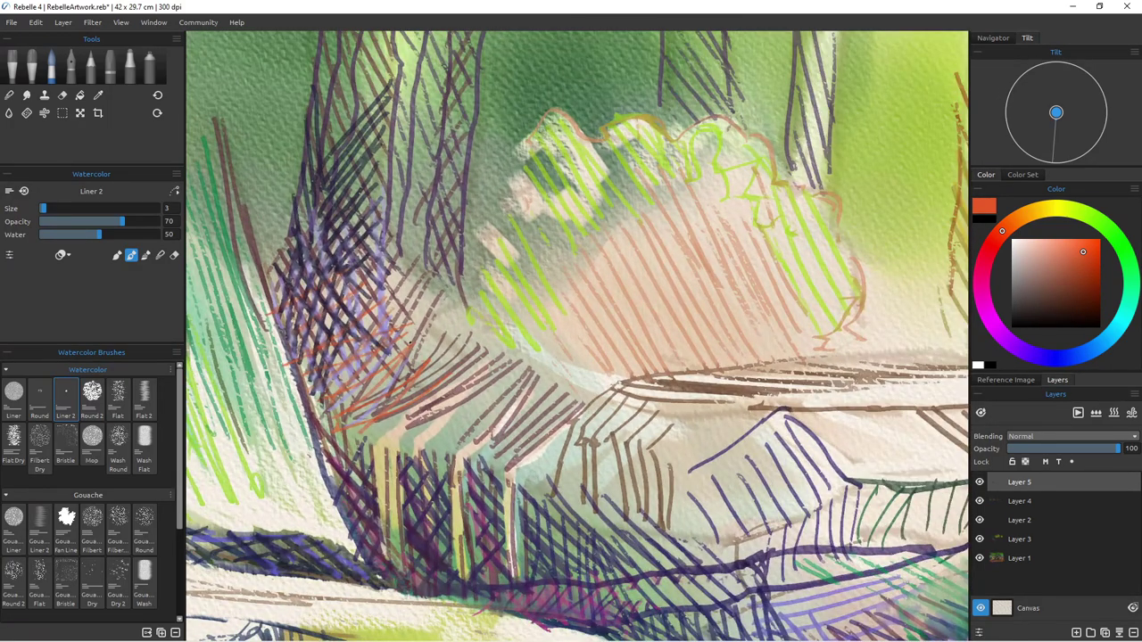
key("e")
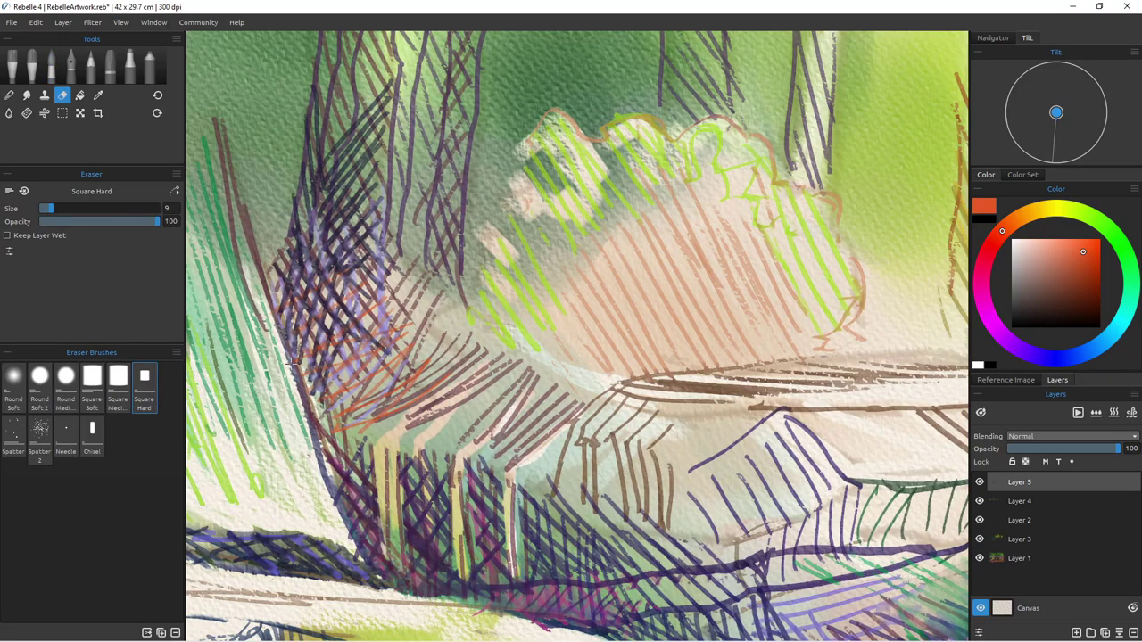
key("e")
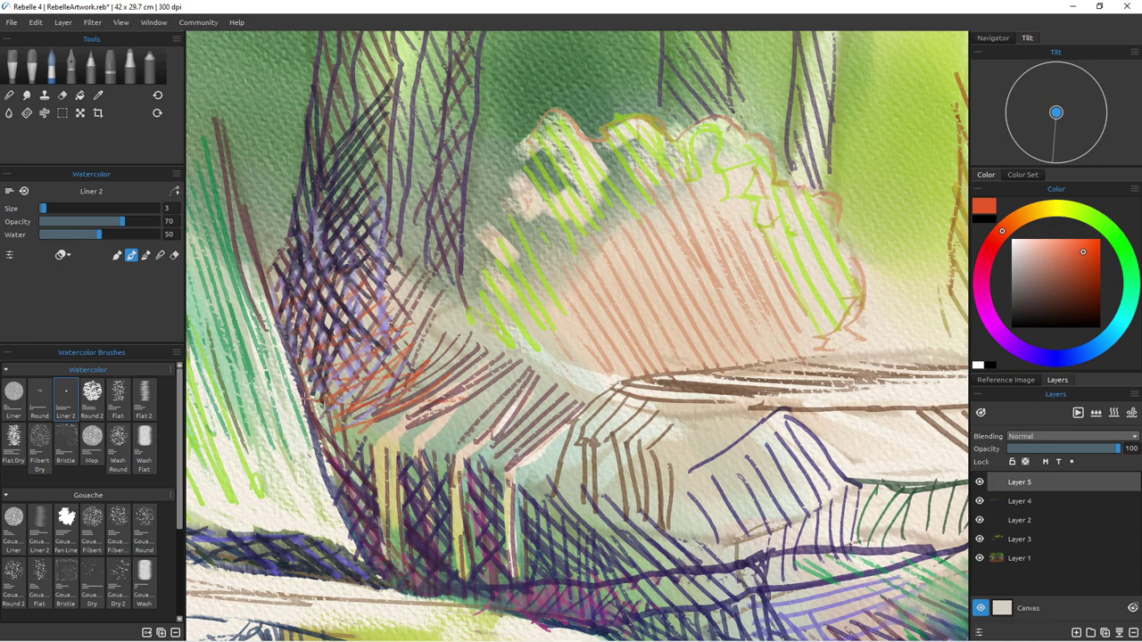
left_click_drag(379, 425, 334, 438)
mouse_move(457, 395)
left_mouse_down()
mouse_move(430, 434)
mouse_move(462, 408)
mouse_move(448, 433)
left_mouse_up()
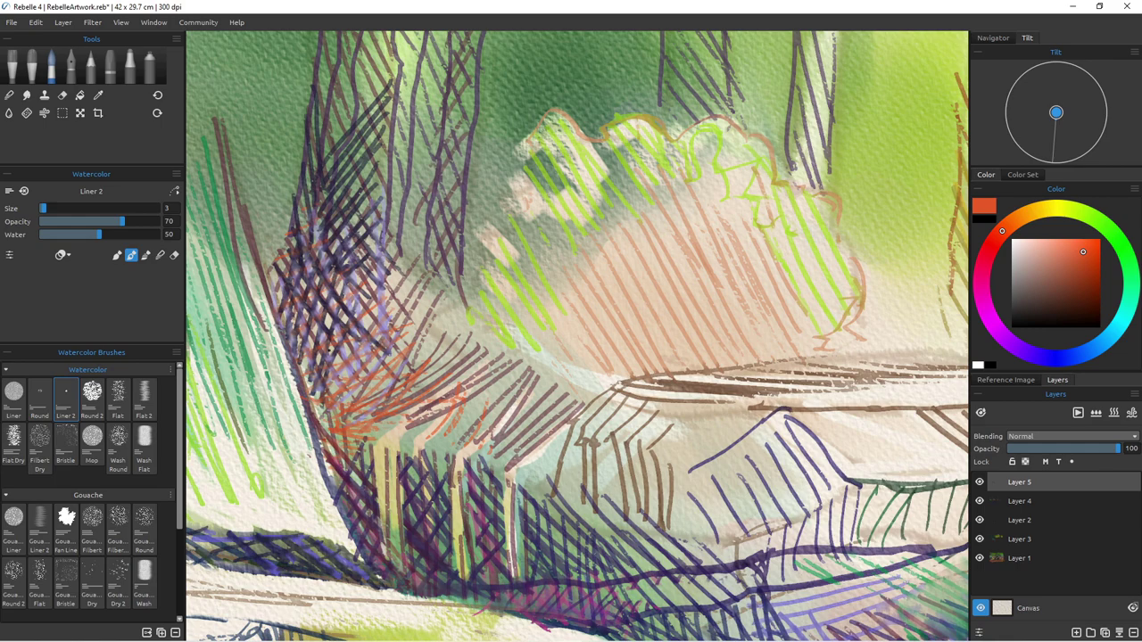
Step: Examine the new hatching around the tree base up close and against the whole painting
scroll(318, 344, "up", 5)
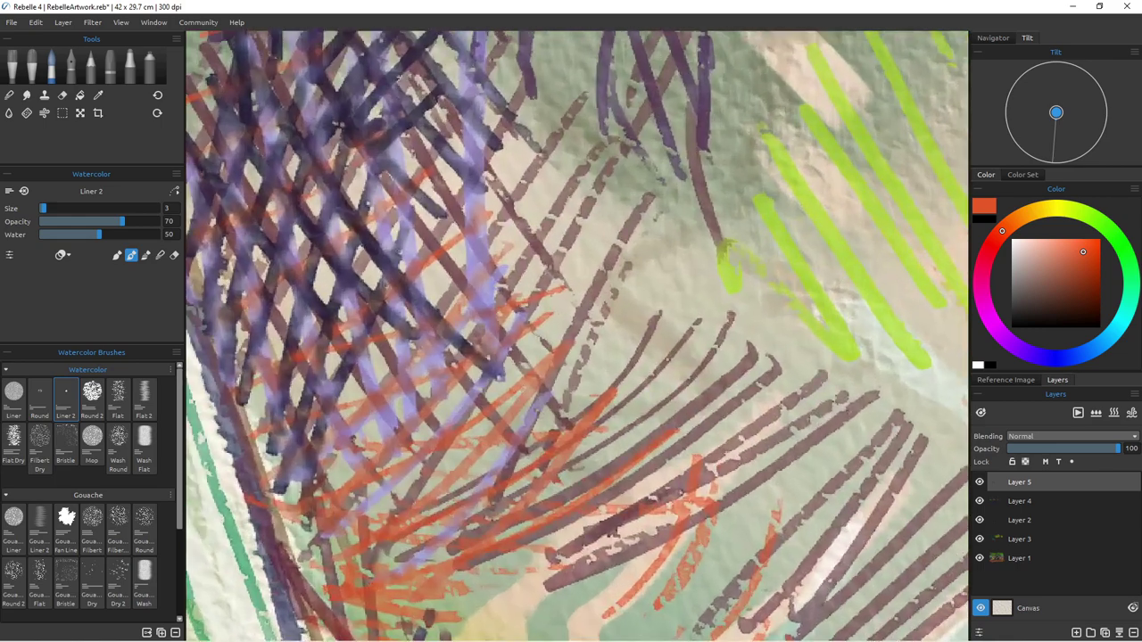
scroll(318, 344, "down", 1)
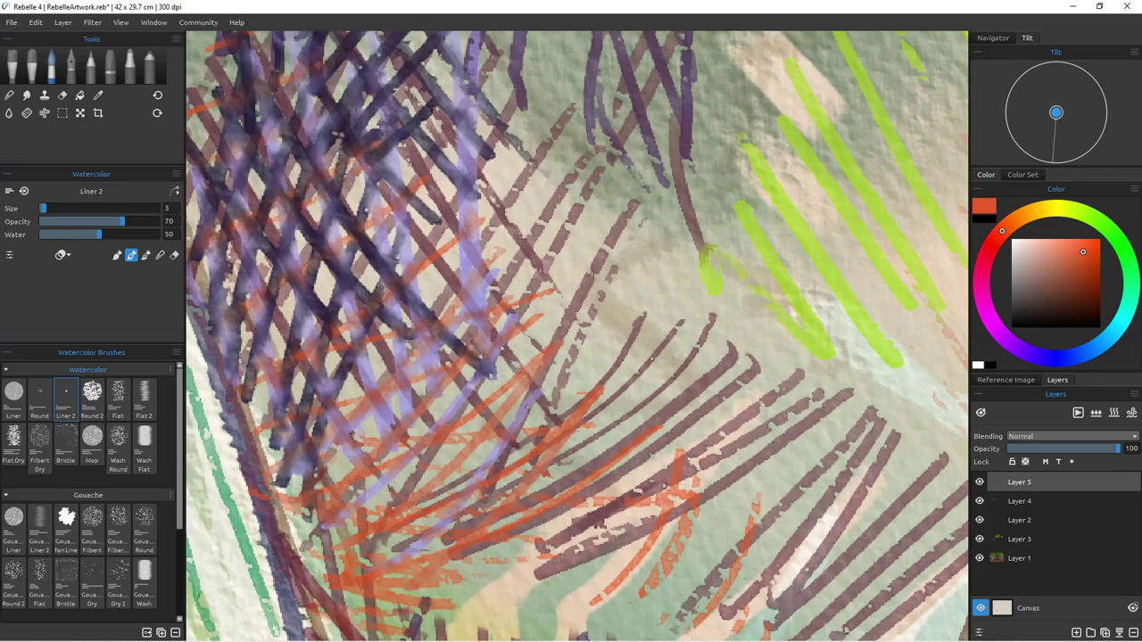
scroll(447, 409, "down", 10)
scroll(438, 419, "up", 1)
scroll(411, 420, "up", 5)
scroll(411, 419, "down", 6)
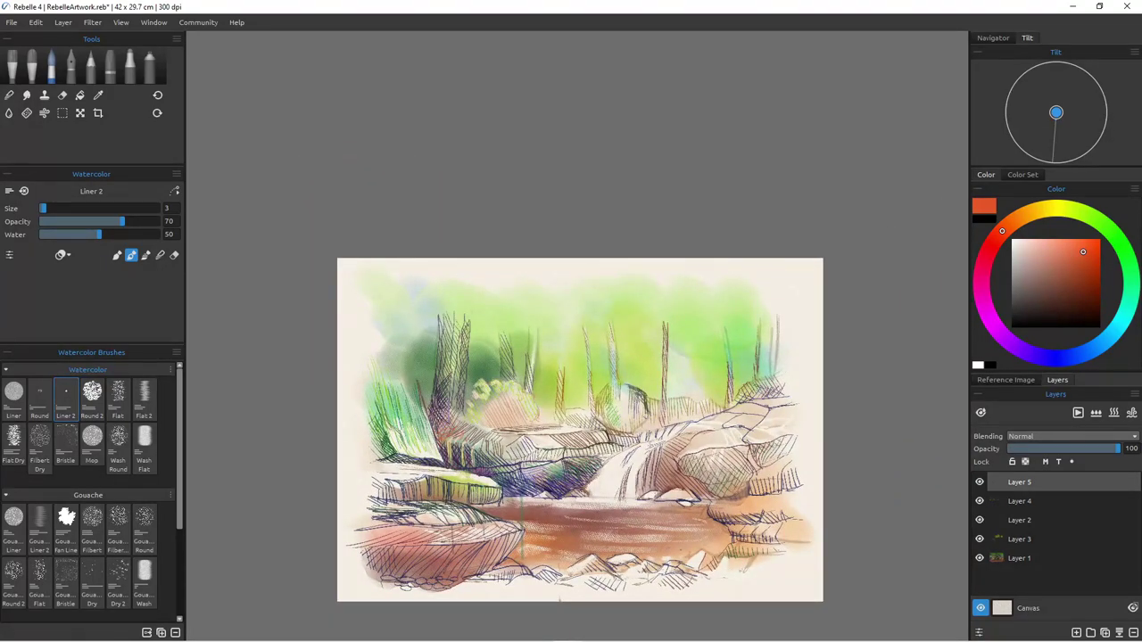
scroll(433, 433, "up", 4)
scroll(432, 433, "down", 2)
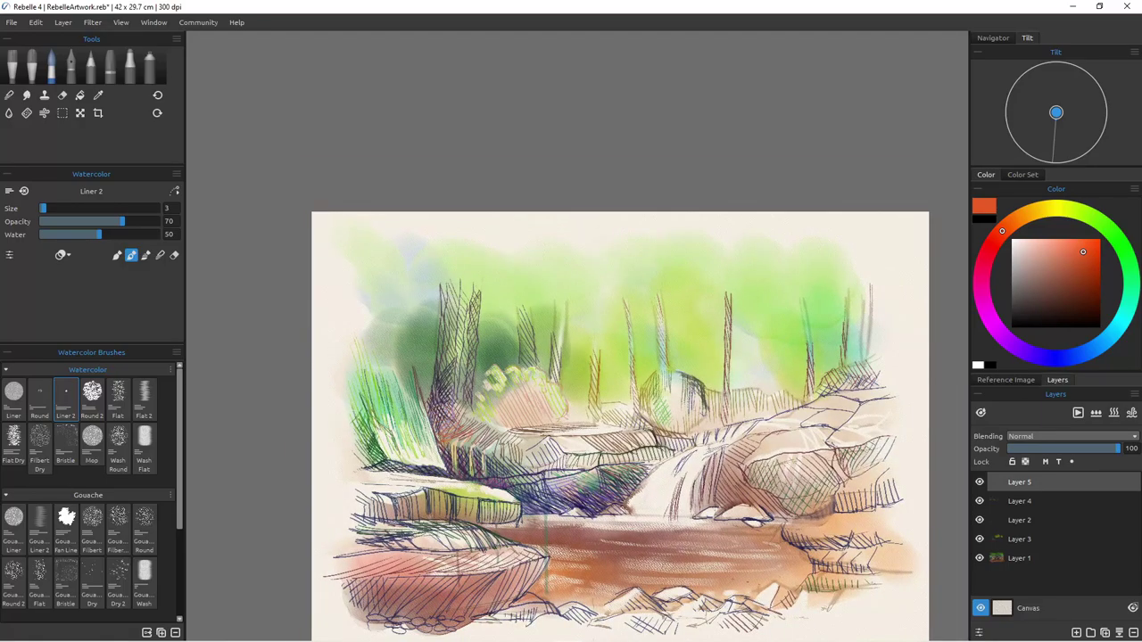
scroll(504, 453, "up", 6)
scroll(482, 411, "down", 5)
scroll(535, 388, "up", 1)
left_click_drag(571, 393, 562, 351)
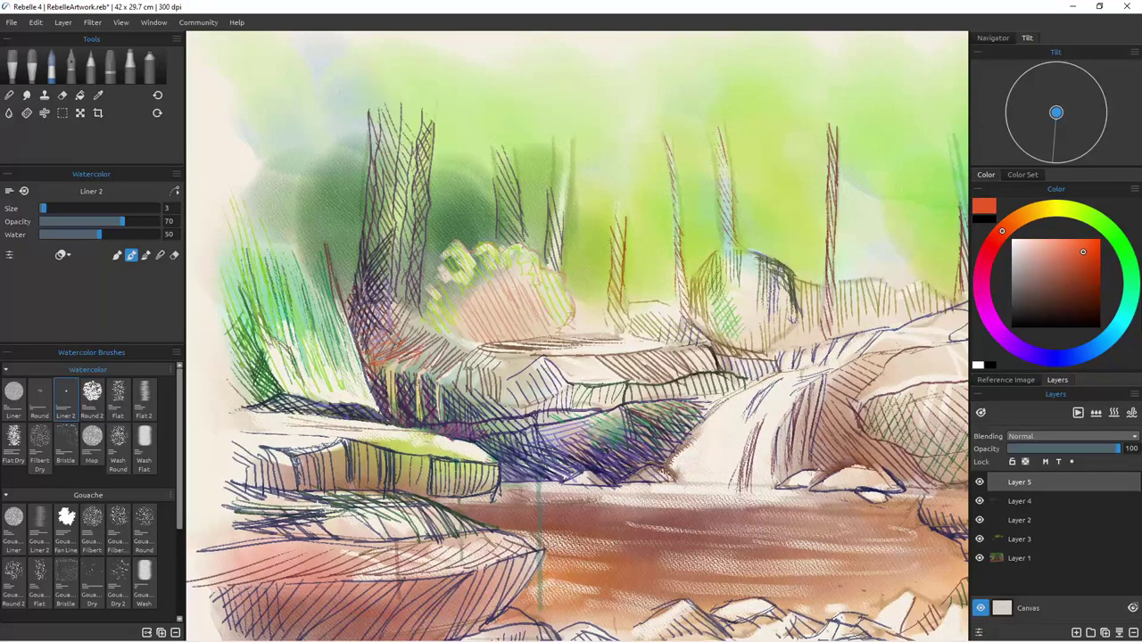
scroll(479, 441, "down", 1)
scroll(479, 442, "up", 3)
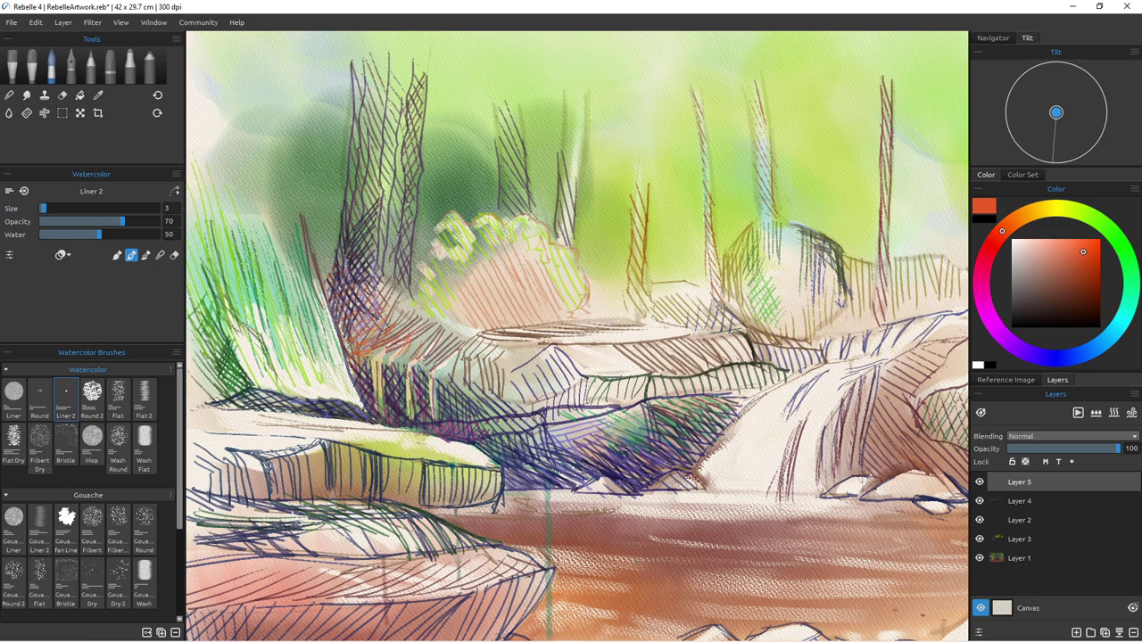
Step: Select Layer 1 and erase the green wash inside the large tree trunk with the Square Hard eraser at size 9
left_click(408, 200, "ctrl+shift")
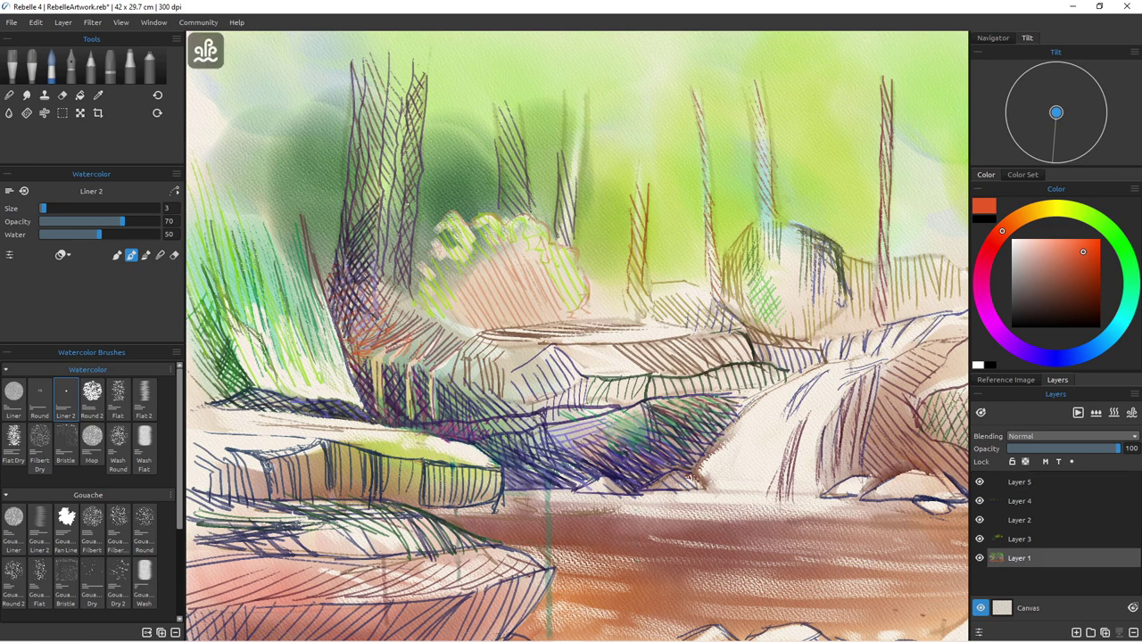
key("e")
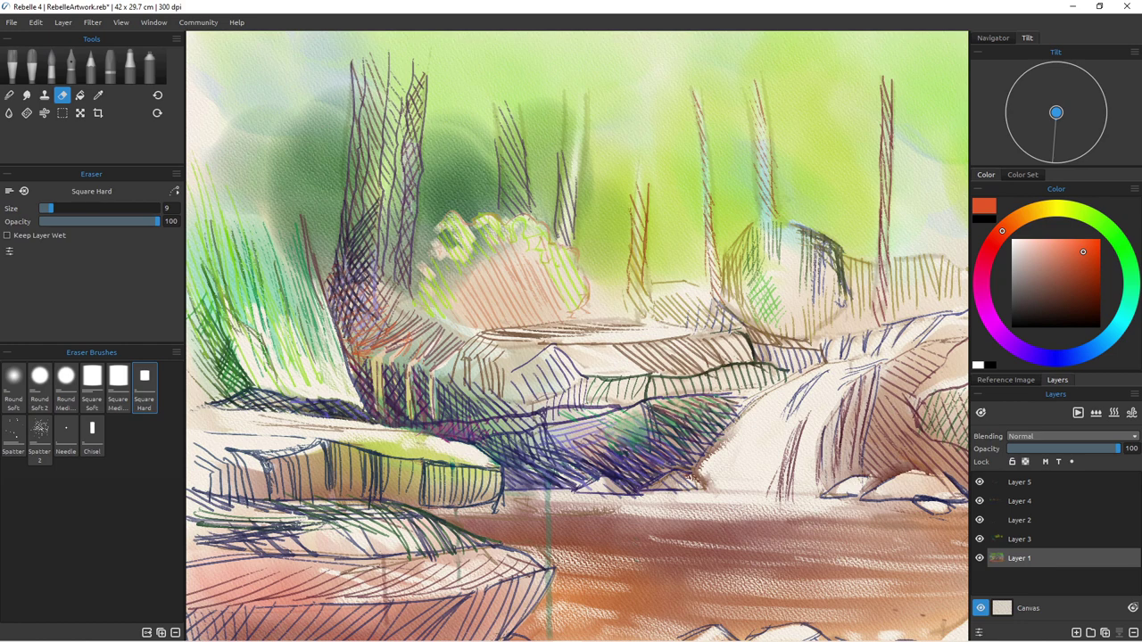
left_click_drag(423, 95, 388, 204)
left_click_drag(382, 167, 372, 281)
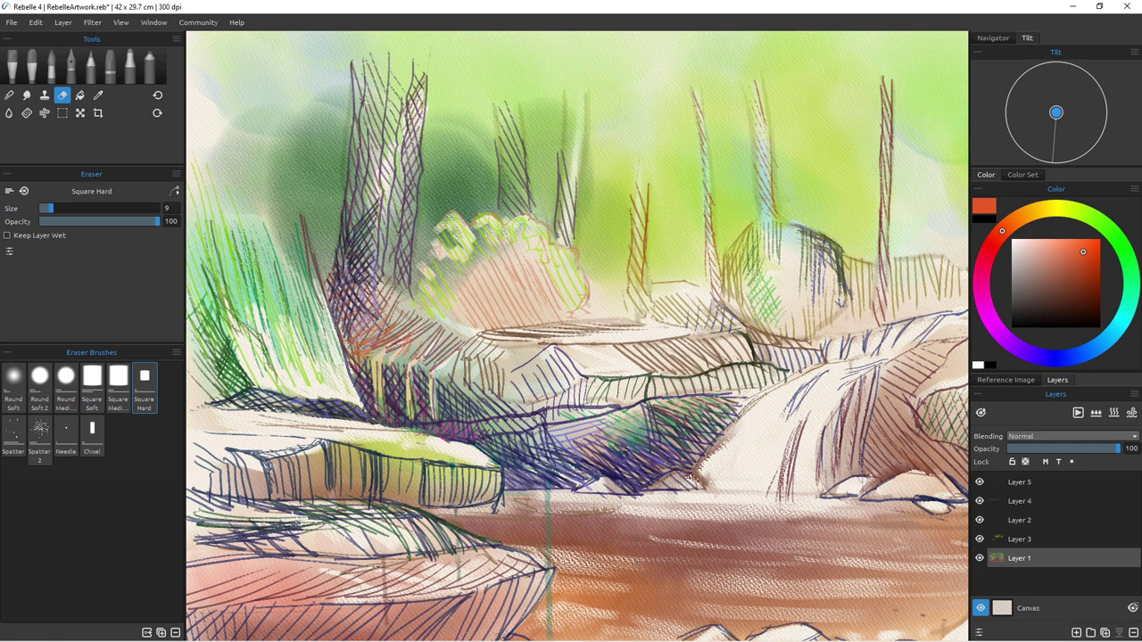
mouse_move(361, 108)
left_mouse_down()
mouse_move(348, 188)
mouse_move(391, 109)
mouse_move(393, 145)
left_mouse_up()
left_click_drag(389, 95, 387, 150)
mouse_move(376, 265)
left_mouse_down()
mouse_move(389, 301)
mouse_move(394, 290)
mouse_move(429, 326)
mouse_move(412, 316)
left_mouse_up()
key("e")
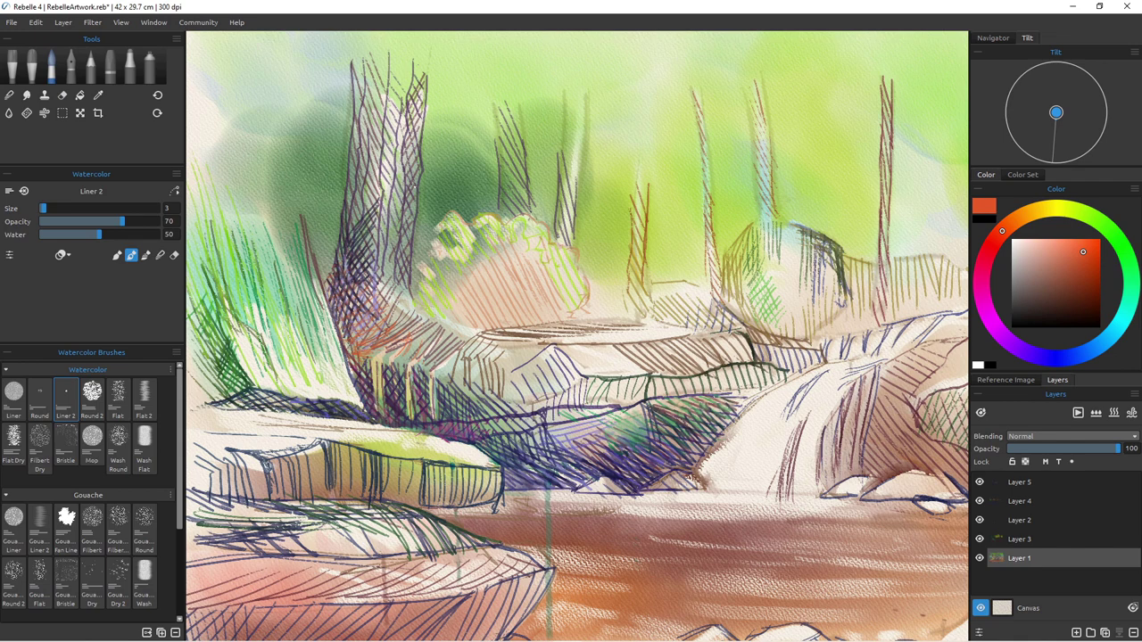
Step: Wash the large trunk down to its roots in dusty reddish brown with the Mop brush at size 90
left_click(92, 437)
left_click(1040, 268)
mouse_move(416, 188)
left_mouse_down()
mouse_move(408, 115)
mouse_move(420, 117)
mouse_move(421, 191)
mouse_move(383, 268)
mouse_move(370, 344)
mouse_move(435, 367)
left_mouse_up()
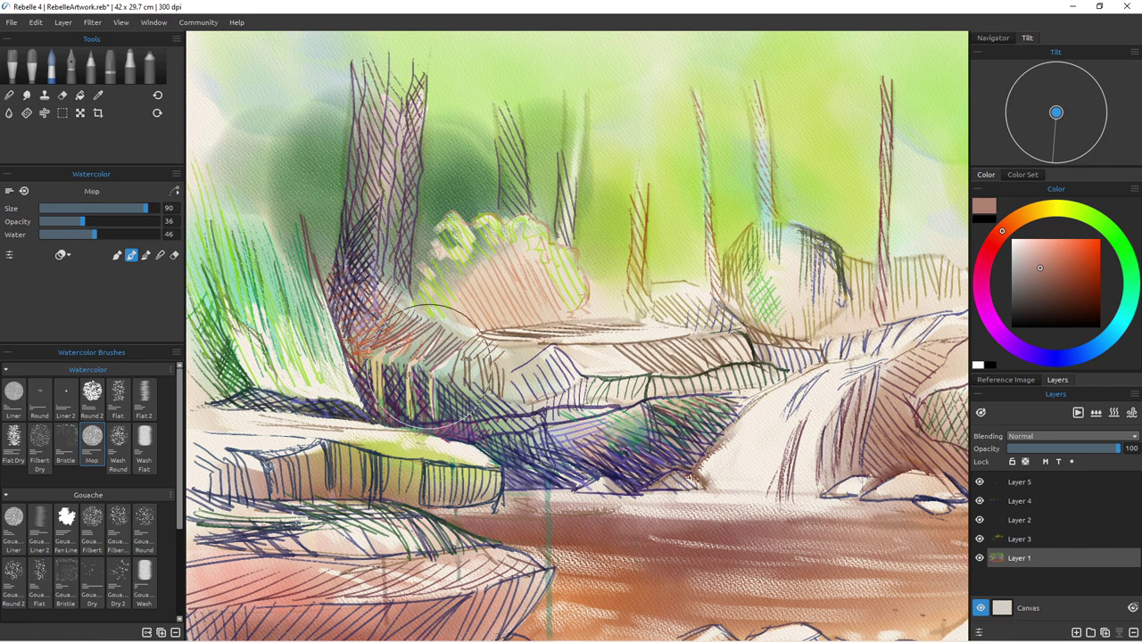
Step: Set the Mop brush to size 45 and glaze the large trunk and its roots with orange
left_click(1020, 218)
left_click_drag(1061, 259, 1086, 257)
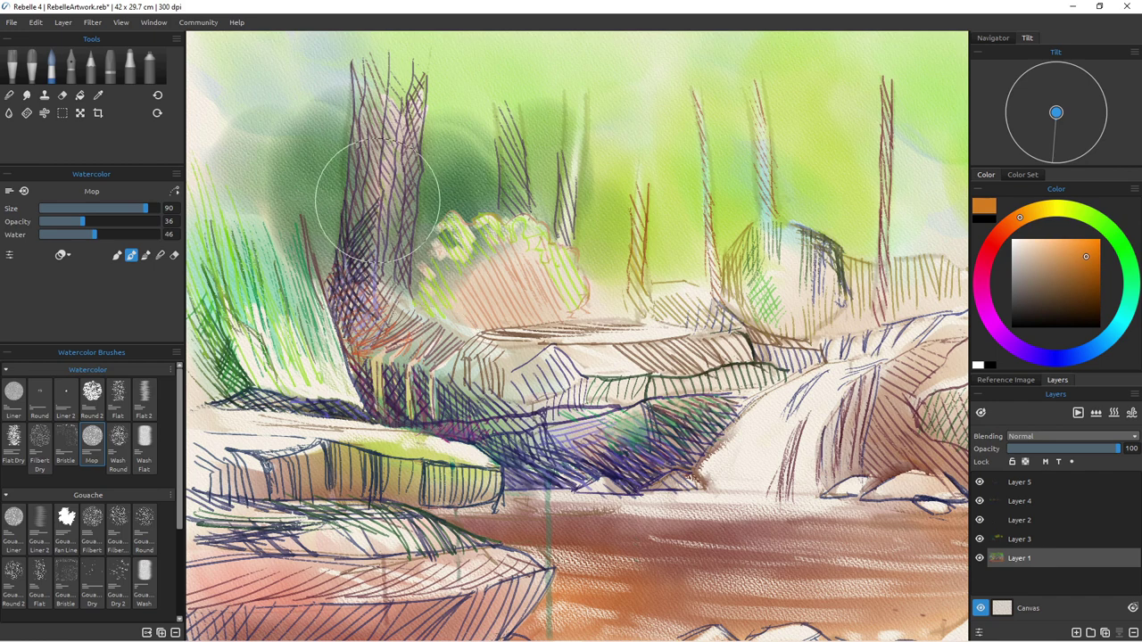
key("[")
key("bracketleft")
key("bracketleft")
key("bracketleft")
key("bracketleft")
key("bracketleft")
key("bracketleft")
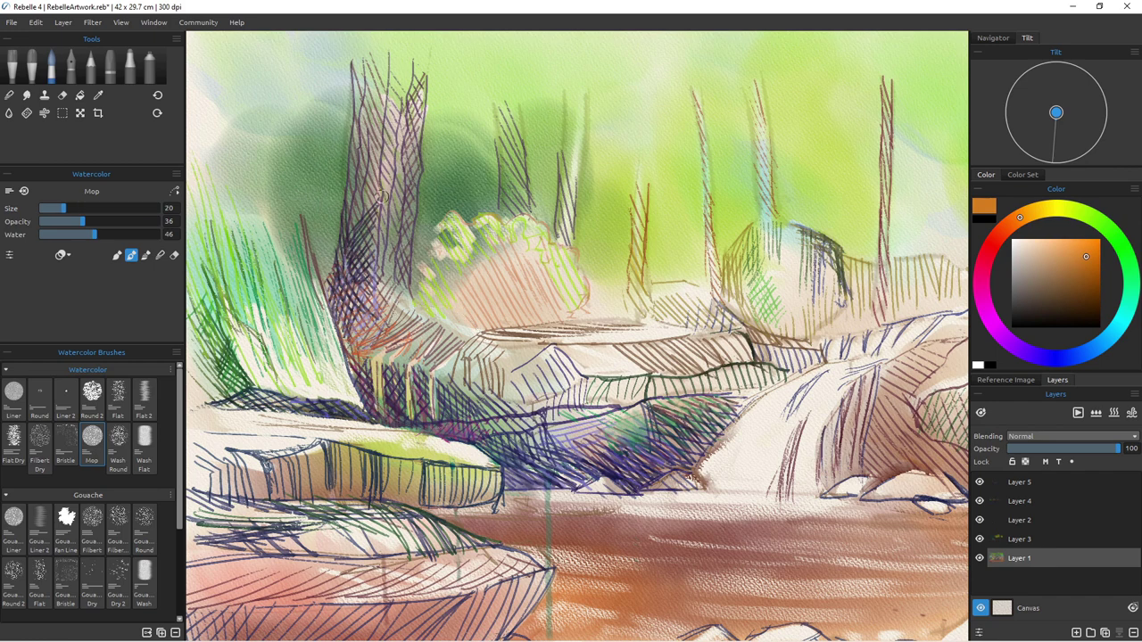
key("bracketright")
key("bracketright")
key("bracketright")
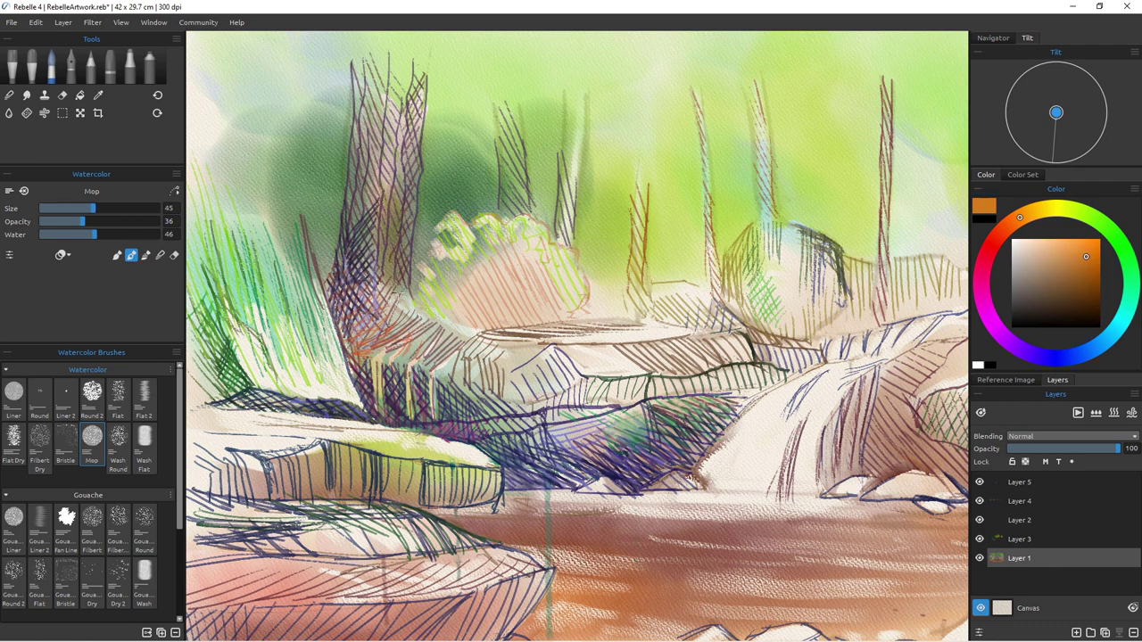
left_click(1082, 250)
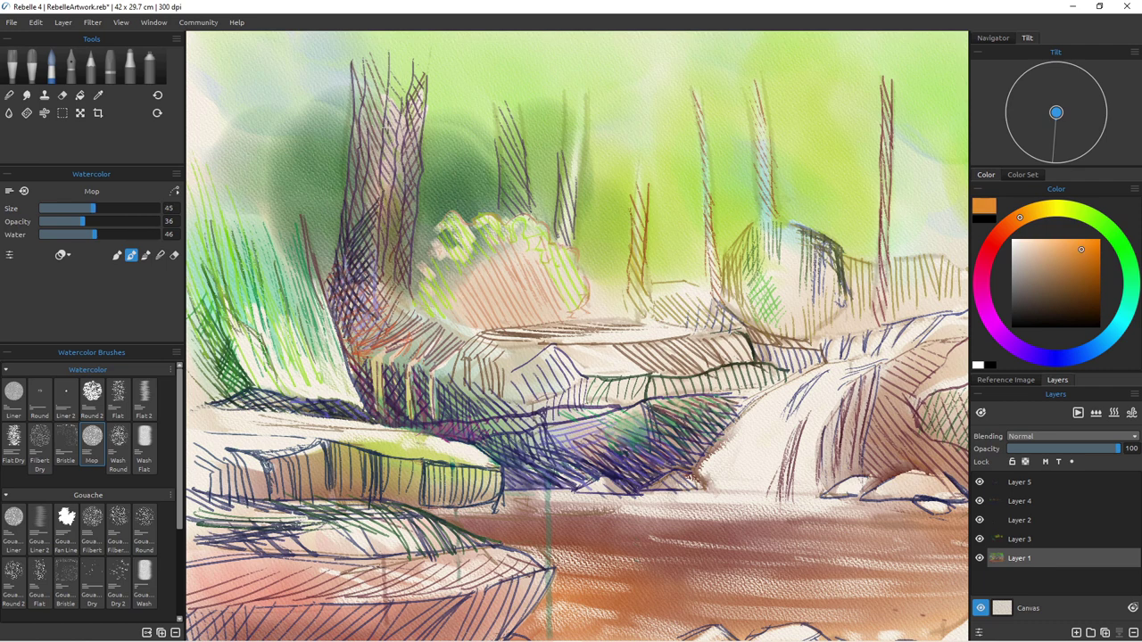
left_click_drag(387, 131, 391, 171)
left_click_drag(407, 105, 409, 157)
mouse_move(371, 202)
left_mouse_down()
mouse_move(374, 325)
mouse_move(382, 291)
mouse_move(387, 341)
mouse_move(361, 334)
mouse_move(428, 374)
left_mouse_up()
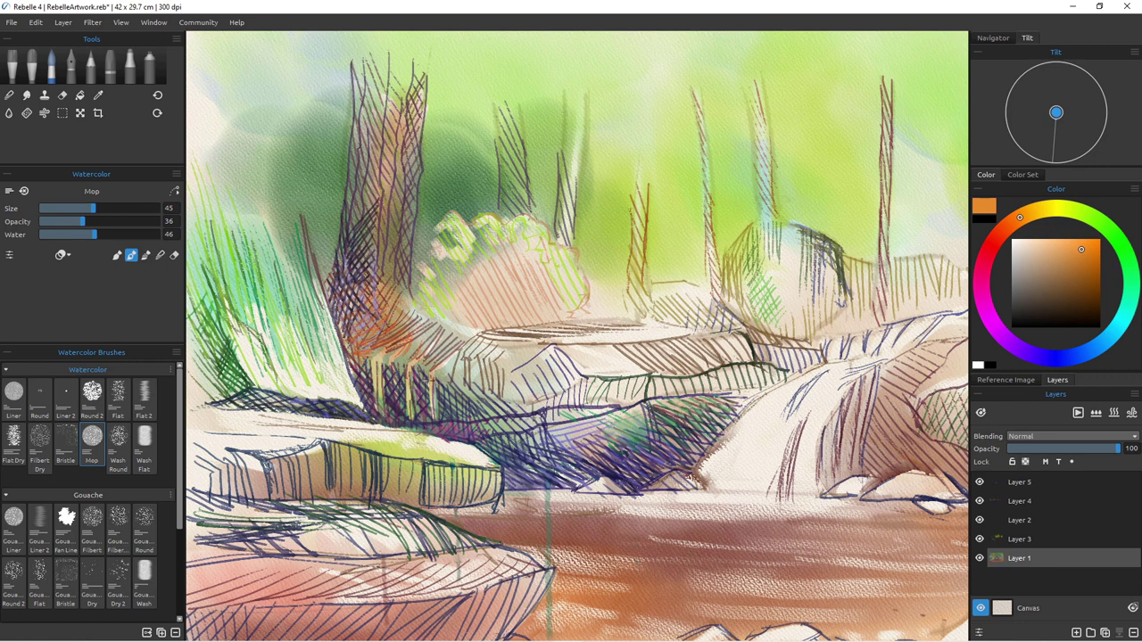
Step: Paint green and yellow-green Mop washes over the ground beside the tree roots and the upper part of the round bush
left_click(1118, 239)
mouse_move(397, 314)
left_mouse_down()
mouse_move(414, 345)
mouse_move(447, 348)
mouse_move(448, 366)
left_mouse_up()
left_click(1083, 213)
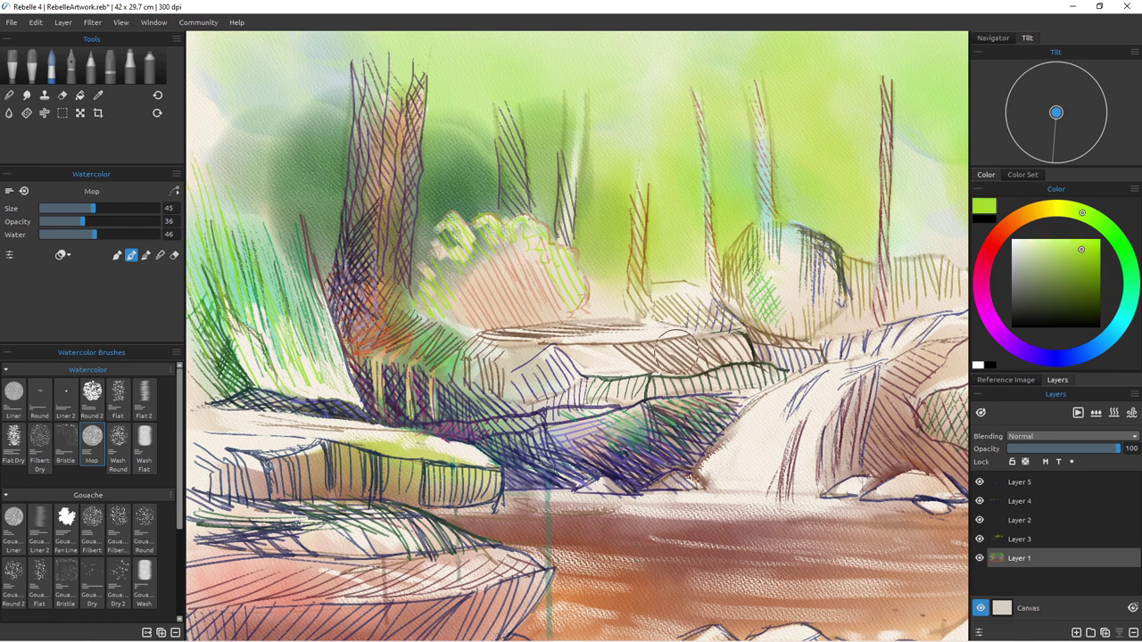
mouse_move(424, 330)
left_mouse_down()
mouse_move(466, 369)
mouse_move(448, 376)
left_mouse_up()
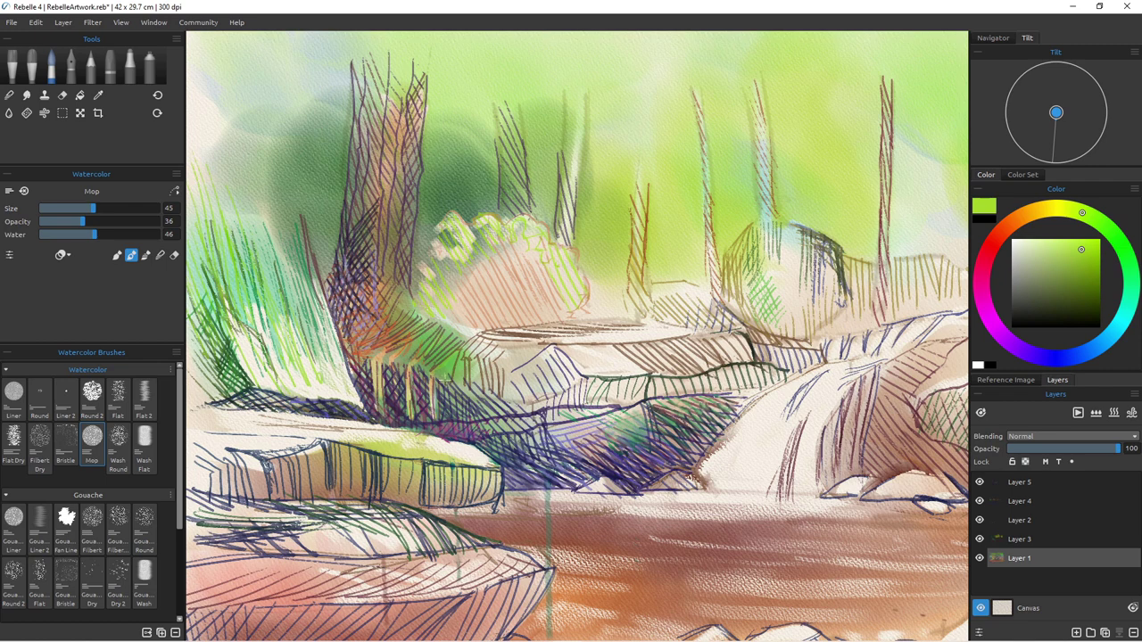
mouse_move(453, 278)
left_mouse_down()
mouse_move(457, 230)
mouse_move(460, 264)
mouse_move(438, 282)
mouse_move(485, 243)
mouse_move(528, 247)
mouse_move(505, 269)
mouse_move(474, 276)
mouse_move(473, 312)
left_mouse_up()
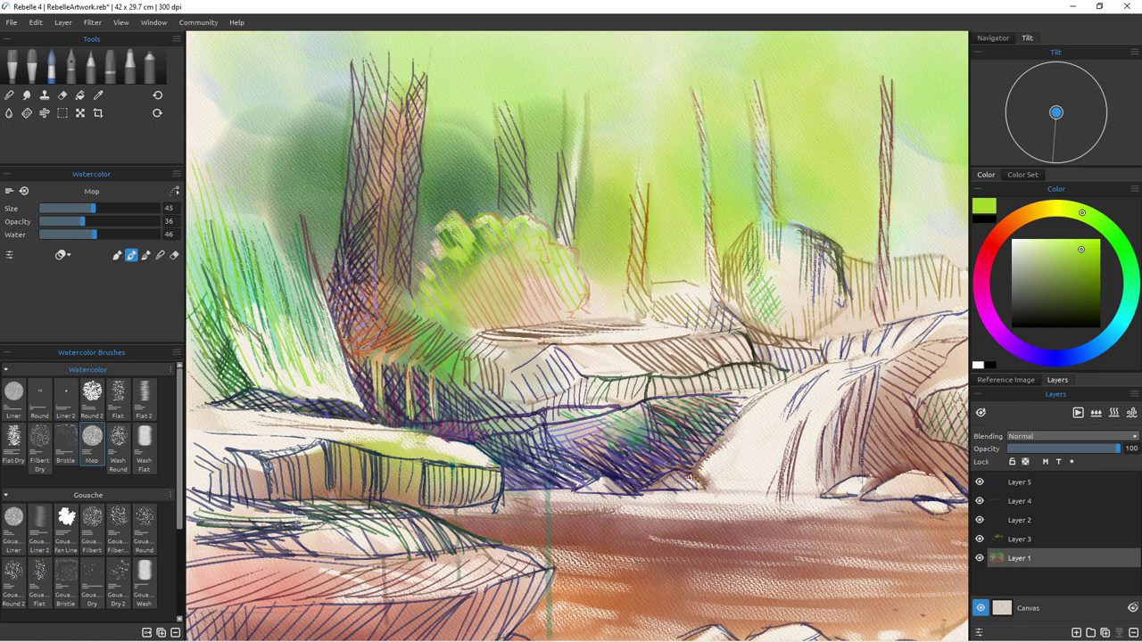
scroll(394, 373, "down", 5)
scroll(384, 357, "up", 5)
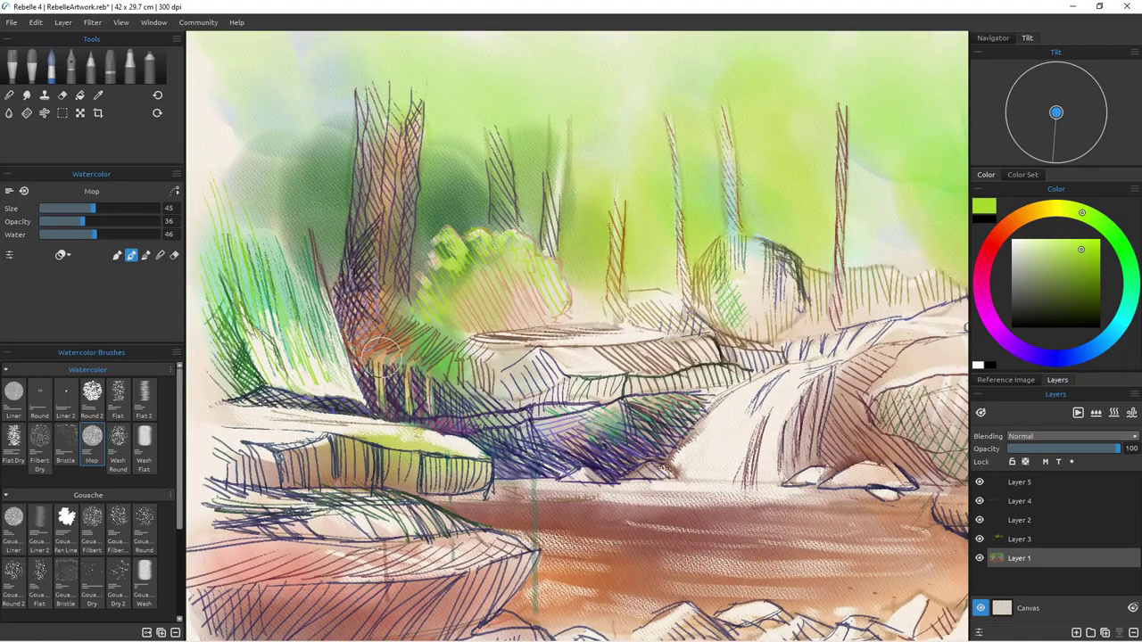
Step: Erase thin highlights along both edges of the large trunk with the Square Hard eraser at size 9
key("e")
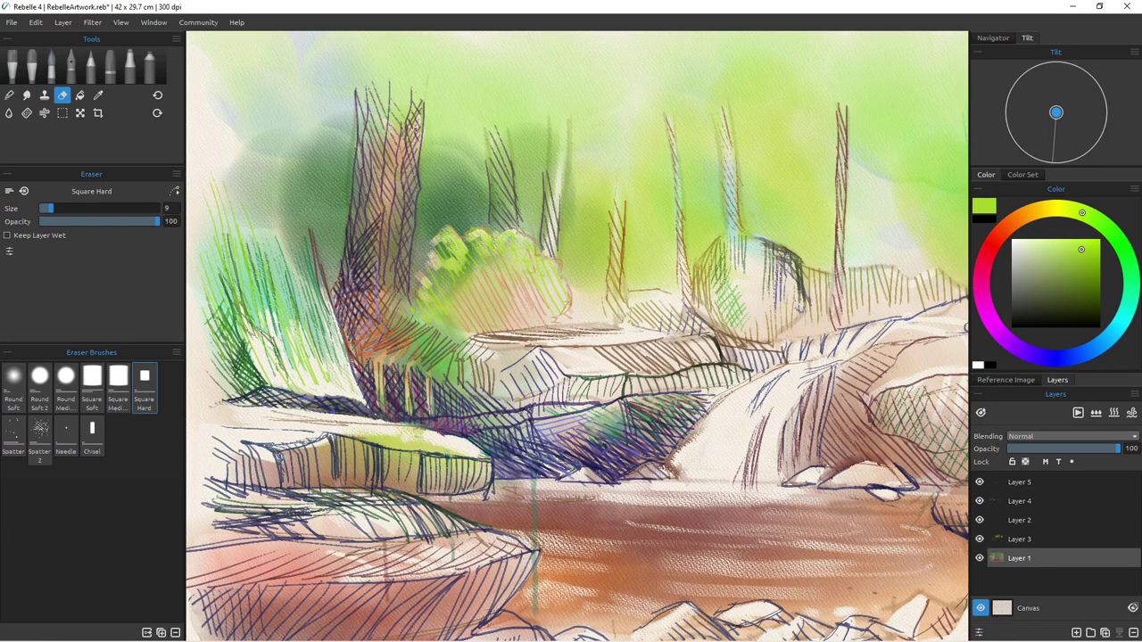
left_click_drag(413, 169, 412, 321)
mouse_move(349, 165)
left_mouse_down()
mouse_move(356, 132)
mouse_move(355, 206)
left_mouse_up()
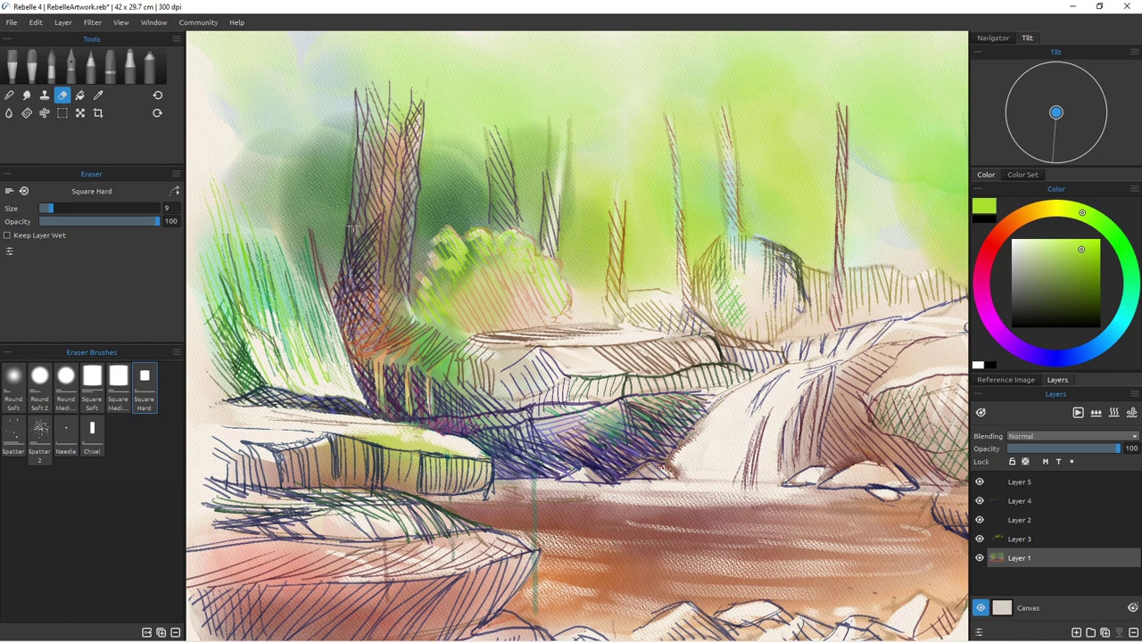
Step: Select Layer 3 and erase narrow vertical highlights inside the stream-facing half of the large trunk
key("b")
key("e")
key("alt+]")
key("b")
key("f")
key("e")
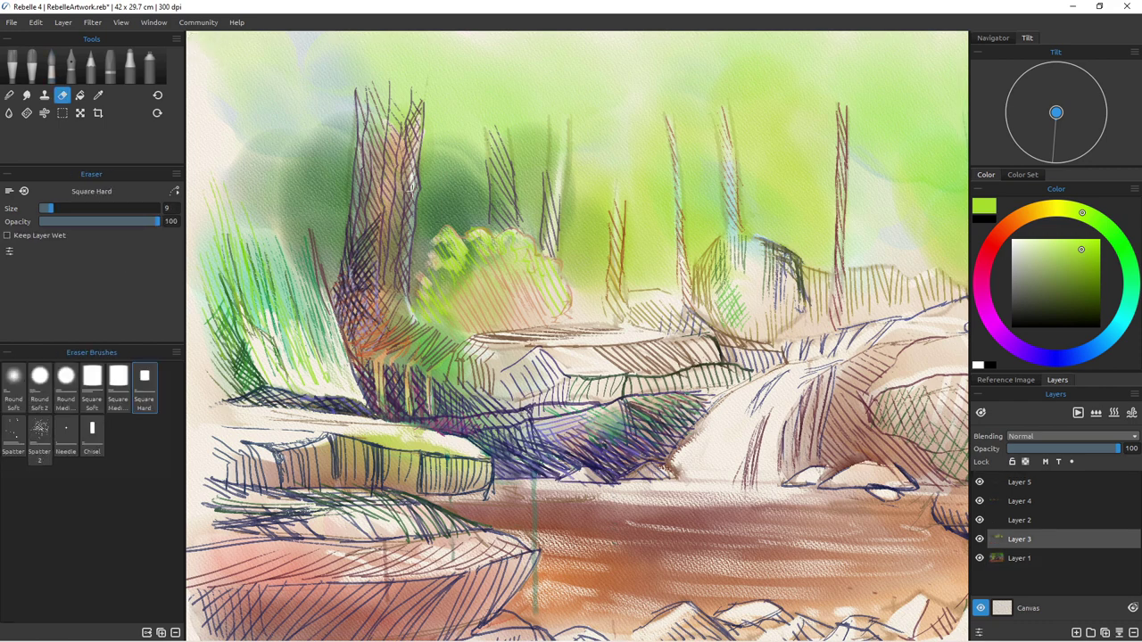
left_click_drag(412, 185, 404, 284)
left_click_drag(405, 237, 403, 288)
left_click_drag(403, 186, 398, 274)
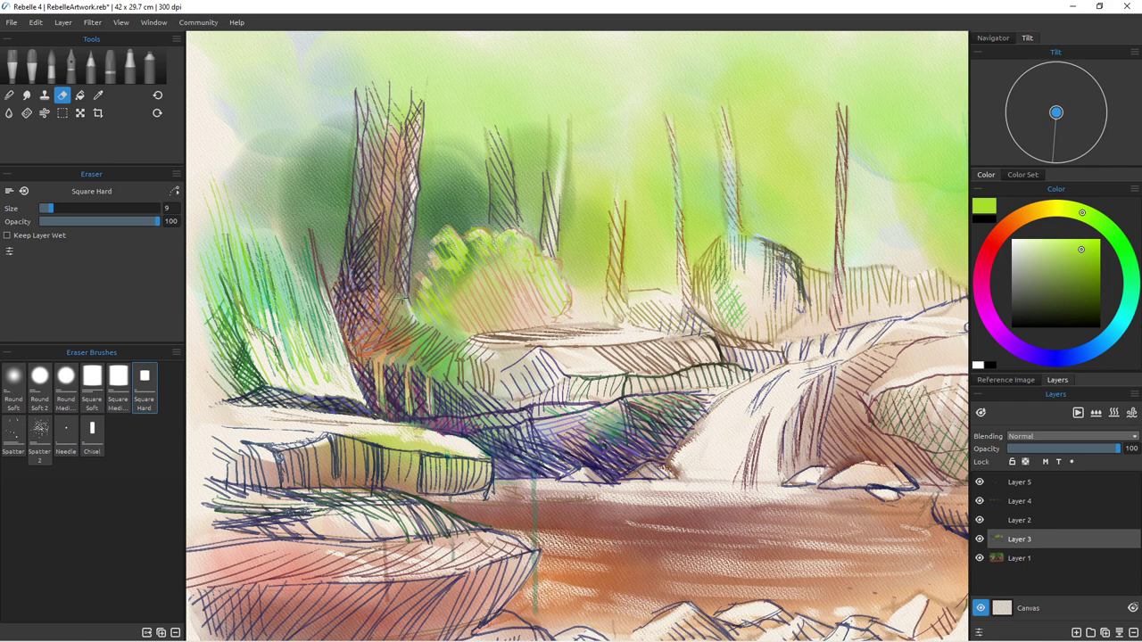
Step: Erase light streaks in the middle and grass-side half of the large trunk, reaching down to its base
left_click_drag(382, 225, 382, 282)
left_click_drag(370, 136, 359, 232)
left_click_drag(364, 183, 351, 309)
mouse_move(355, 207)
left_mouse_down()
mouse_move(345, 290)
mouse_move(401, 296)
left_mouse_up()
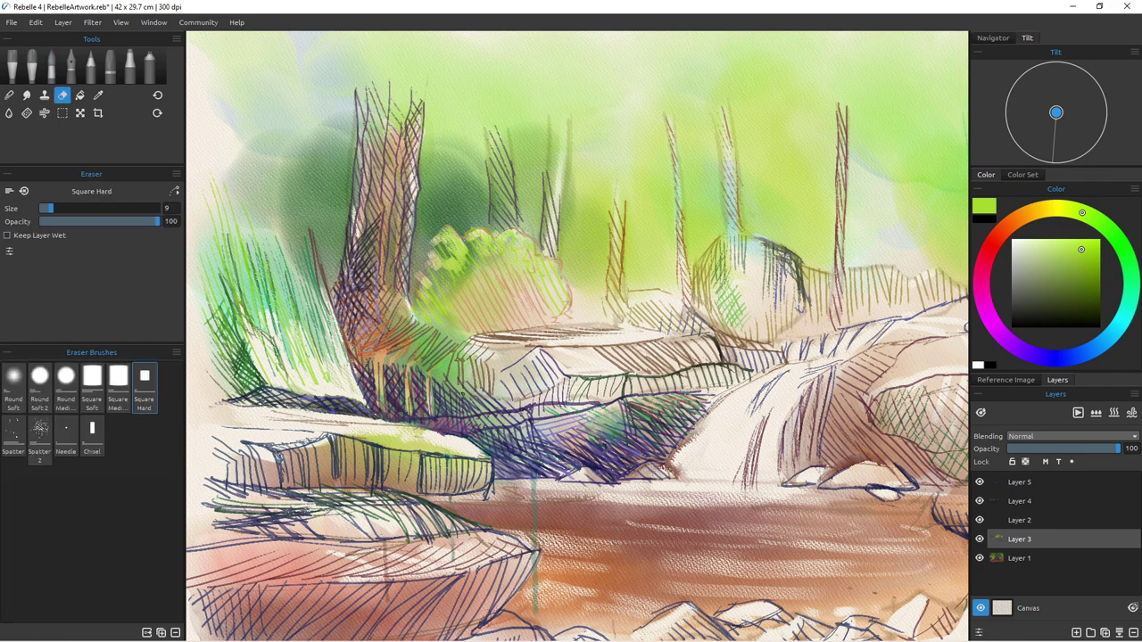
Step: Select Layer 1 and erase the colour wash on the exposed roots below the large trunk for highlights
left_click(1019, 558)
mouse_move(419, 357)
left_mouse_down()
mouse_move(410, 386)
mouse_move(427, 383)
mouse_move(432, 395)
left_mouse_up()
mouse_move(421, 333)
left_mouse_down()
mouse_move(390, 353)
mouse_move(381, 398)
mouse_move(379, 386)
left_mouse_up()
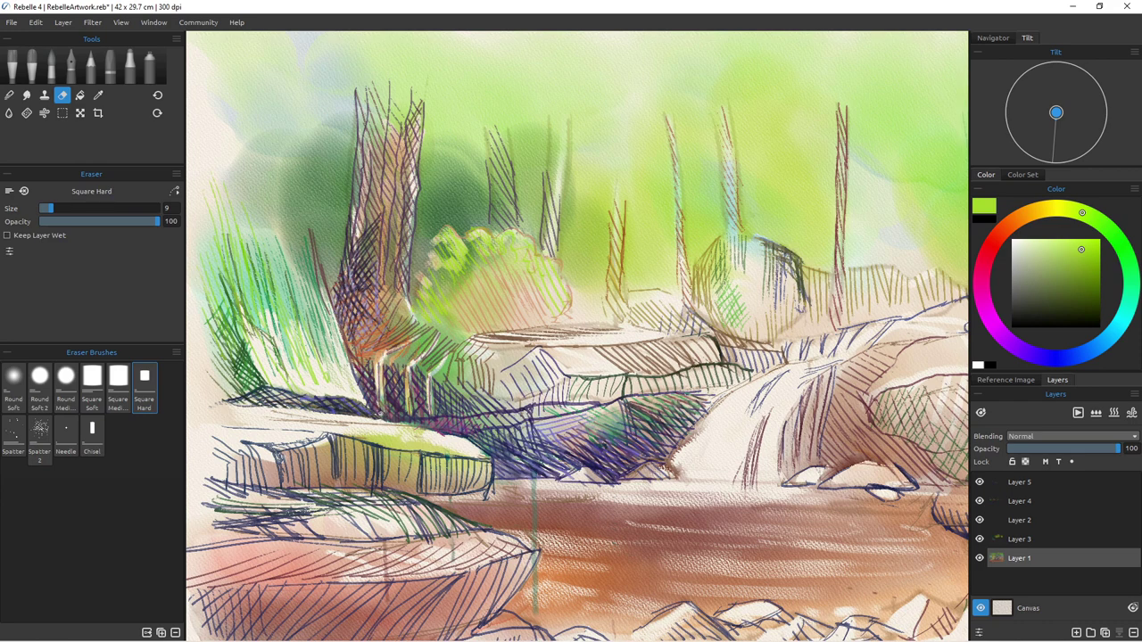
Step: Select Layer 5 and hatch orange lines over the large trunk with the Liner 2 brush at size 3
key("b")
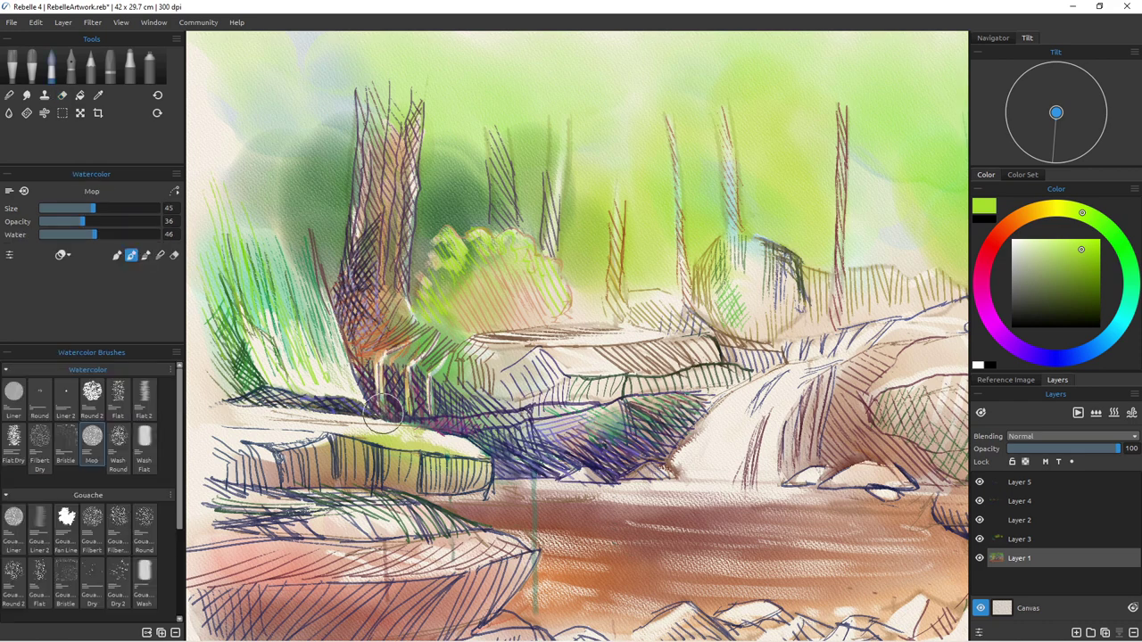
key("alt+Up")
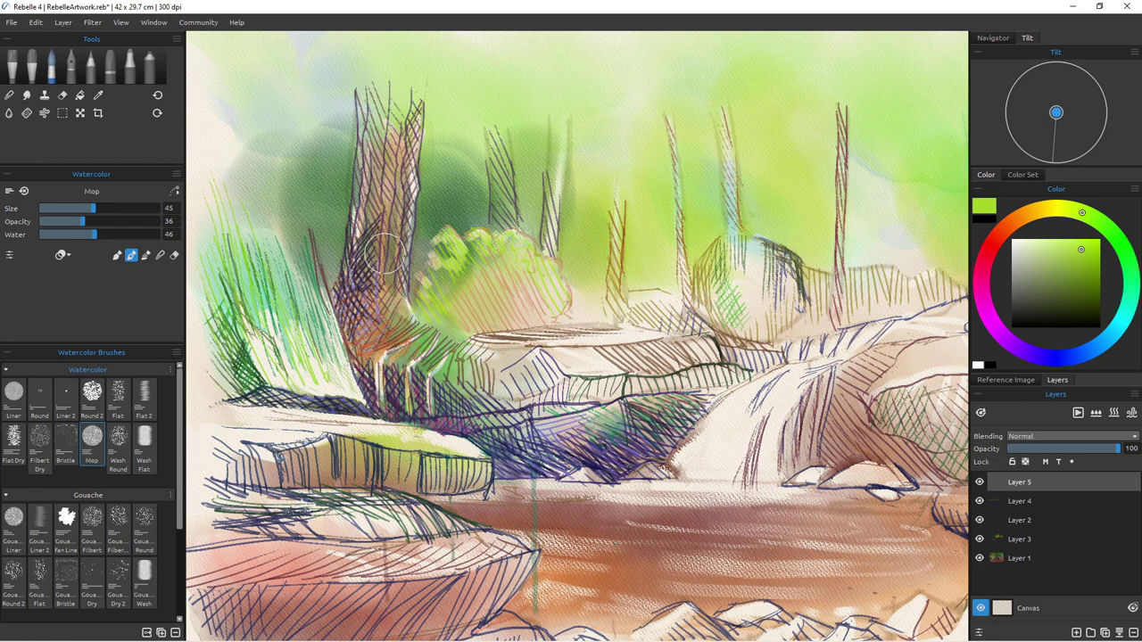
left_click(1019, 218)
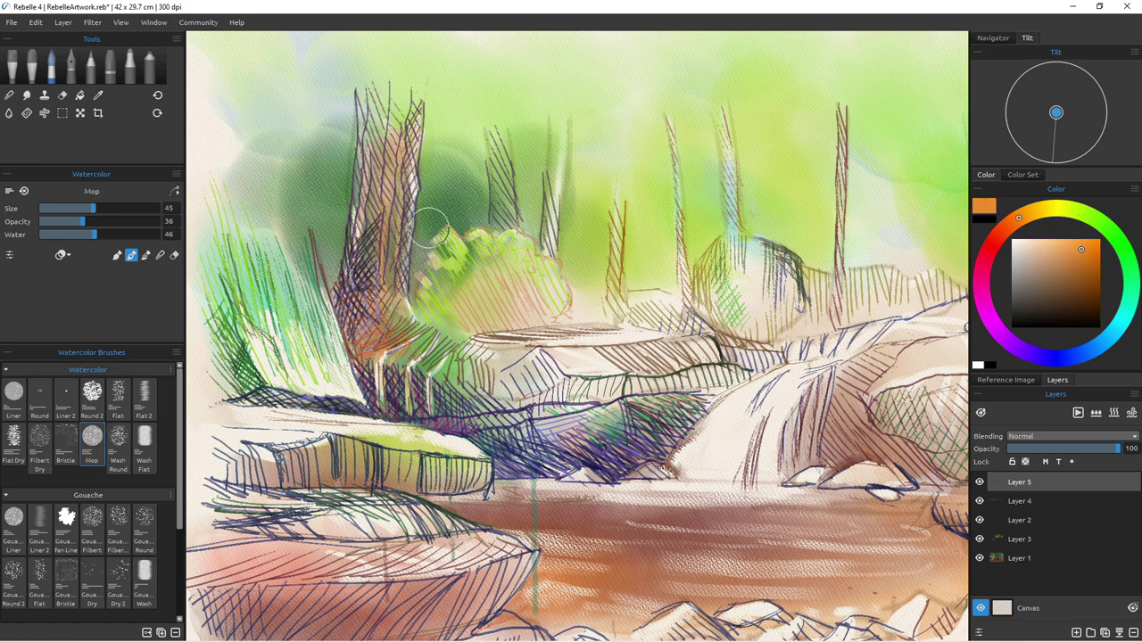
left_click(65, 398)
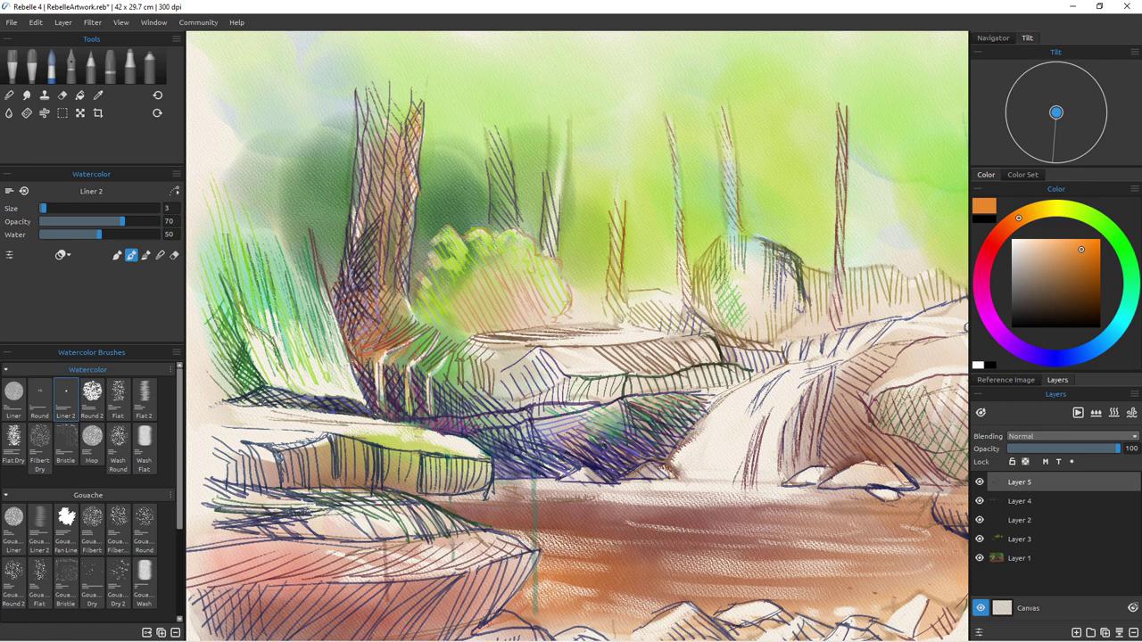
left_click_drag(420, 129, 416, 164)
scroll(378, 203, "up", 8)
scroll(378, 204, "down", 5)
scroll(572, 339, "down", 4)
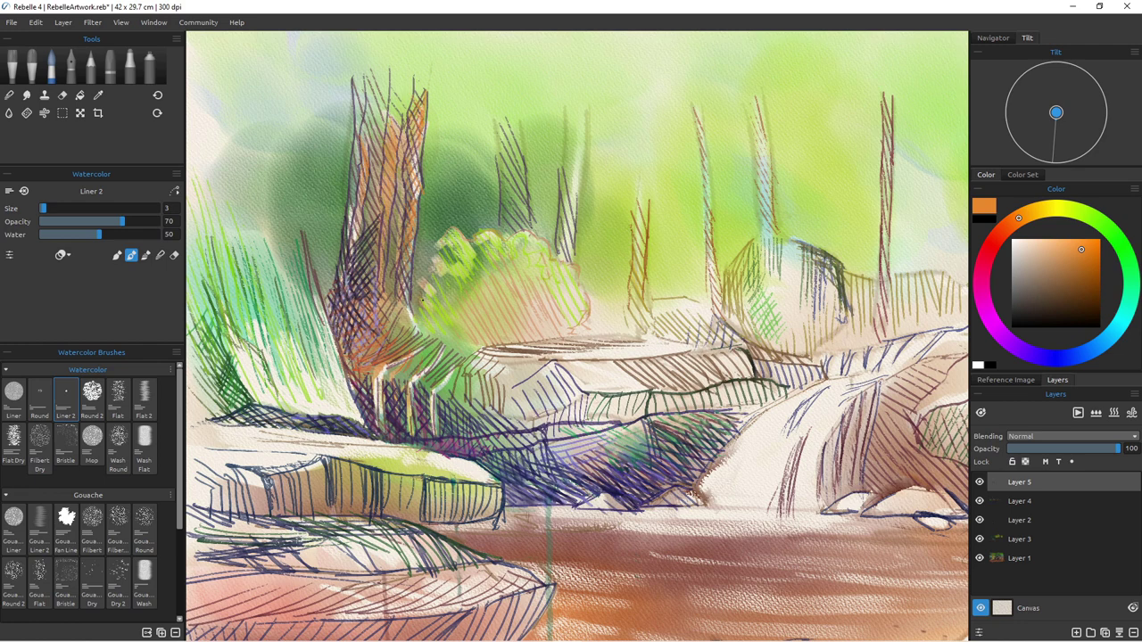
Step: Hatch blue-violet Liner 2 lines along the edges and centre of the large trunk
left_click(1050, 359)
left_click_drag(1049, 358, 1034, 354)
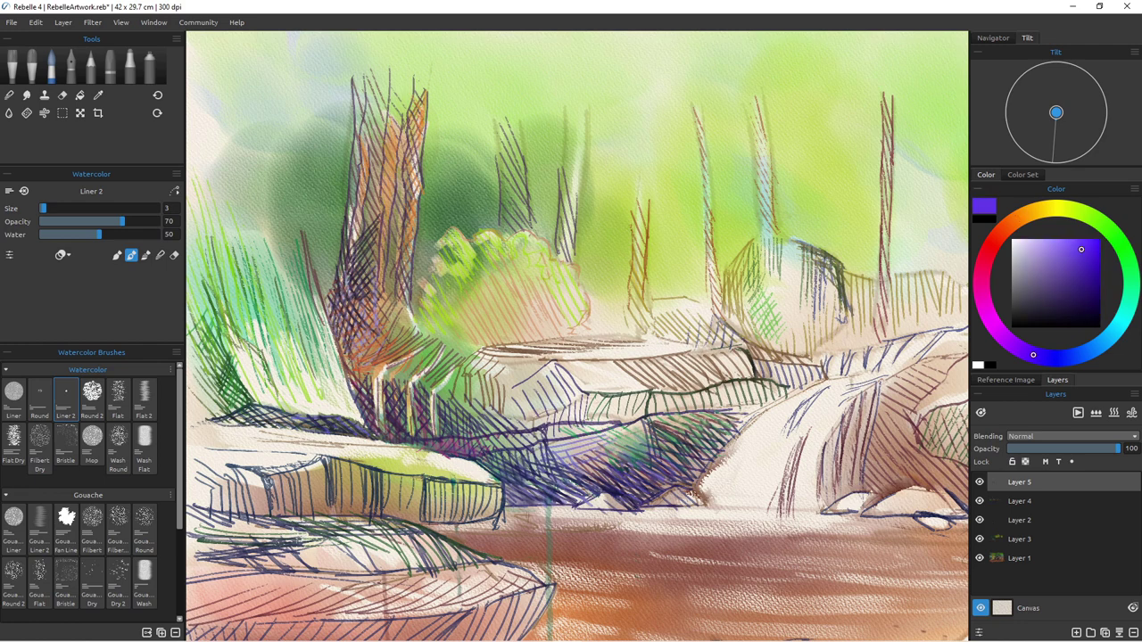
left_click_drag(425, 106, 413, 153)
mouse_move(411, 141)
left_mouse_down()
mouse_move(418, 216)
mouse_move(405, 201)
mouse_move(402, 211)
left_mouse_up()
mouse_move(418, 259)
left_mouse_down()
mouse_move(403, 228)
mouse_move(404, 257)
left_mouse_up()
left_click_drag(412, 319, 404, 304)
left_click_drag(383, 214, 381, 273)
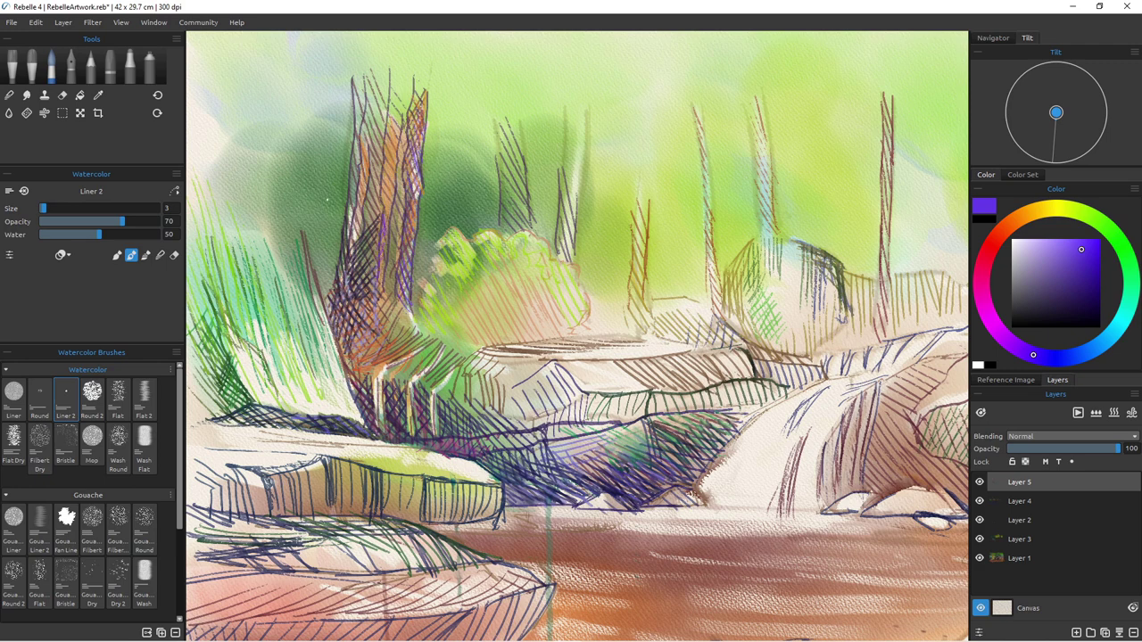
left_click_drag(367, 221, 357, 206)
left_click_drag(366, 248, 348, 220)
Step: Add a new layer and hatch the lower part of the large trunk with pale green Liner 2 lines
left_click(1095, 220)
left_click_drag(1086, 248, 1038, 247)
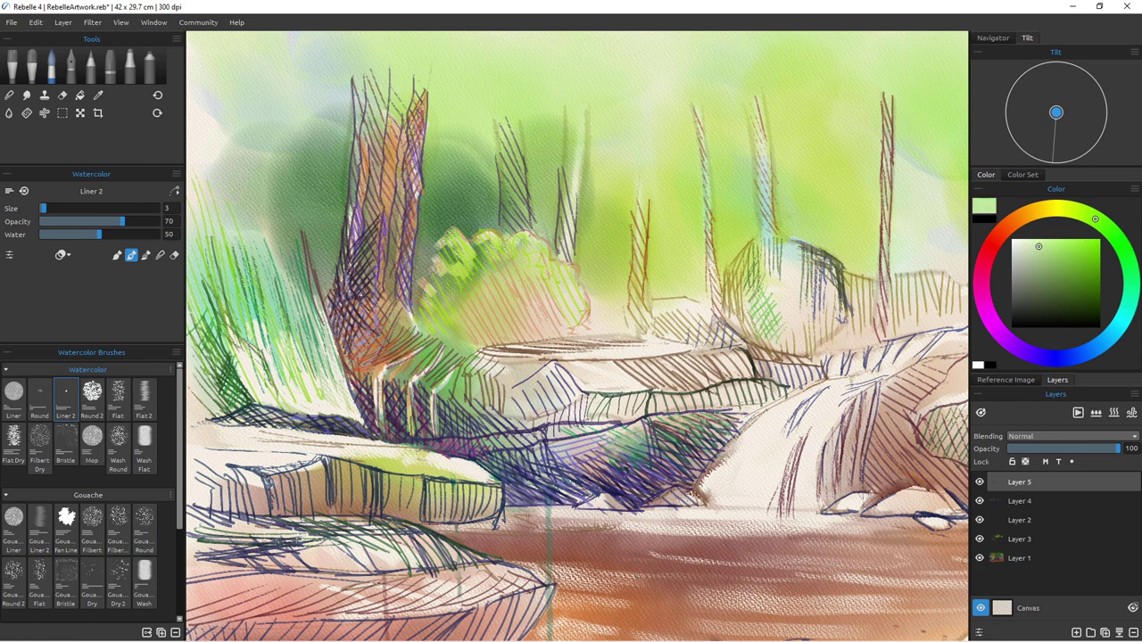
left_click_drag(359, 257, 363, 298)
mouse_move(342, 302)
left_mouse_down()
mouse_move(344, 313)
mouse_move(383, 309)
left_mouse_up()
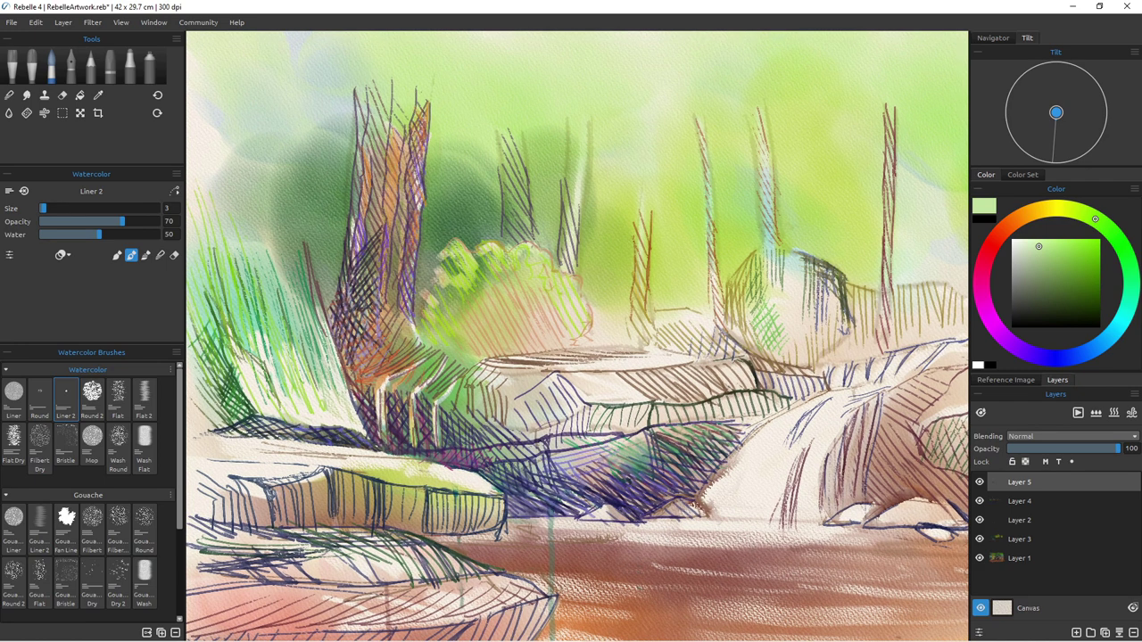
left_click(1076, 632)
left_click_drag(352, 265, 374, 312)
left_click_drag(355, 294, 368, 333)
mouse_move(346, 299)
left_mouse_down()
mouse_move(365, 338)
mouse_move(334, 369)
left_mouse_up()
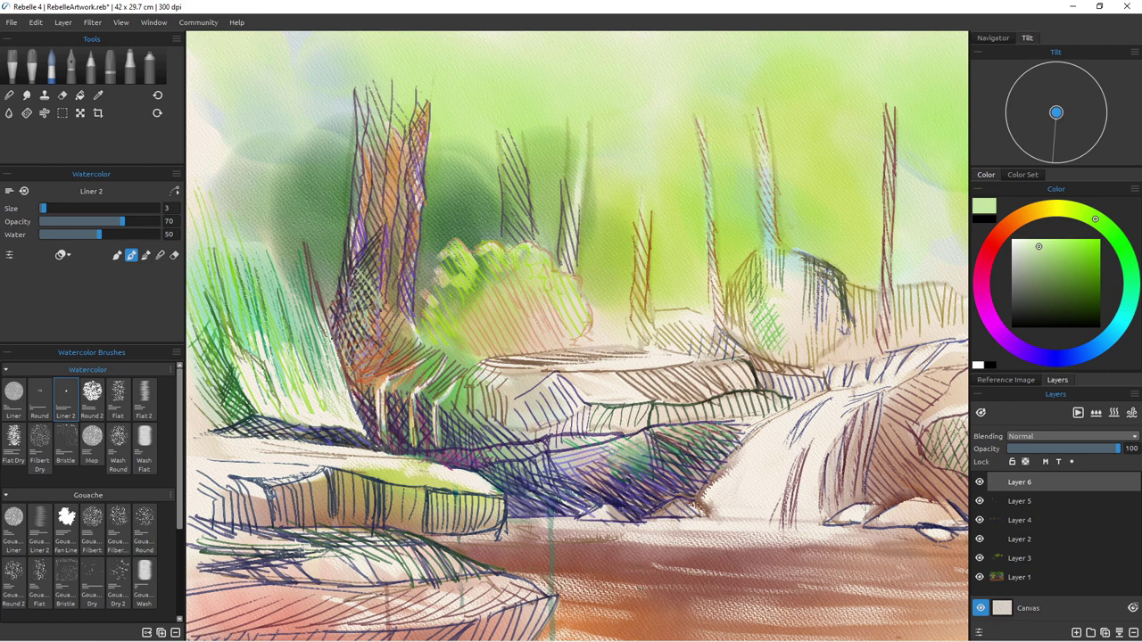
left_click_drag(357, 254, 374, 290)
Step: Hatch pale sandy beige Liner 2 lines over the large trunk and its base
left_click(1032, 212)
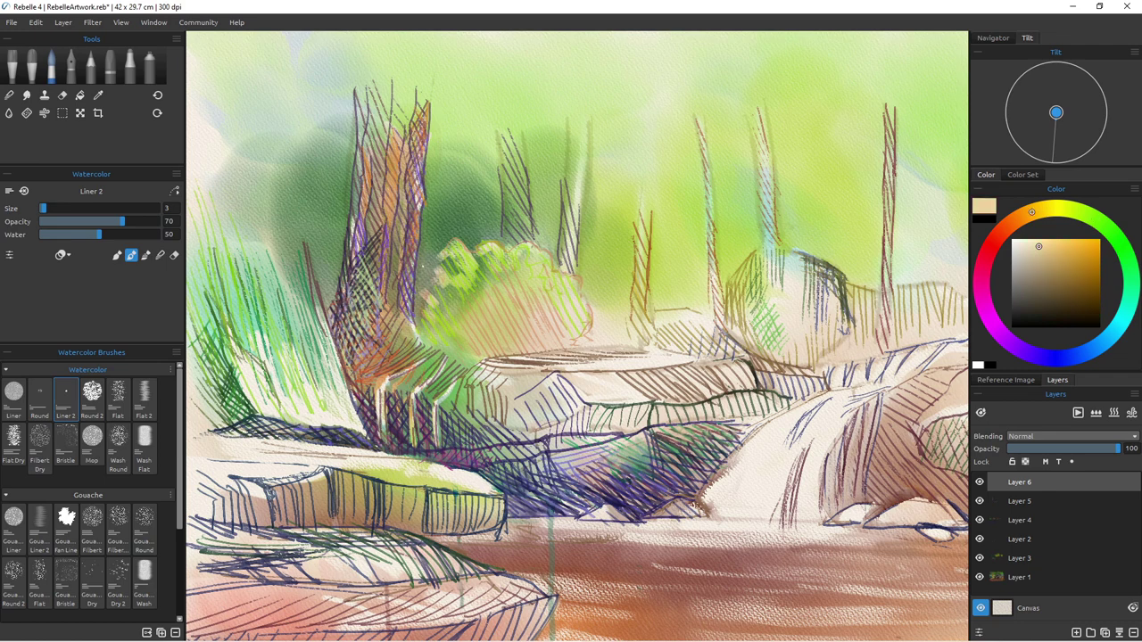
left_click(1034, 252)
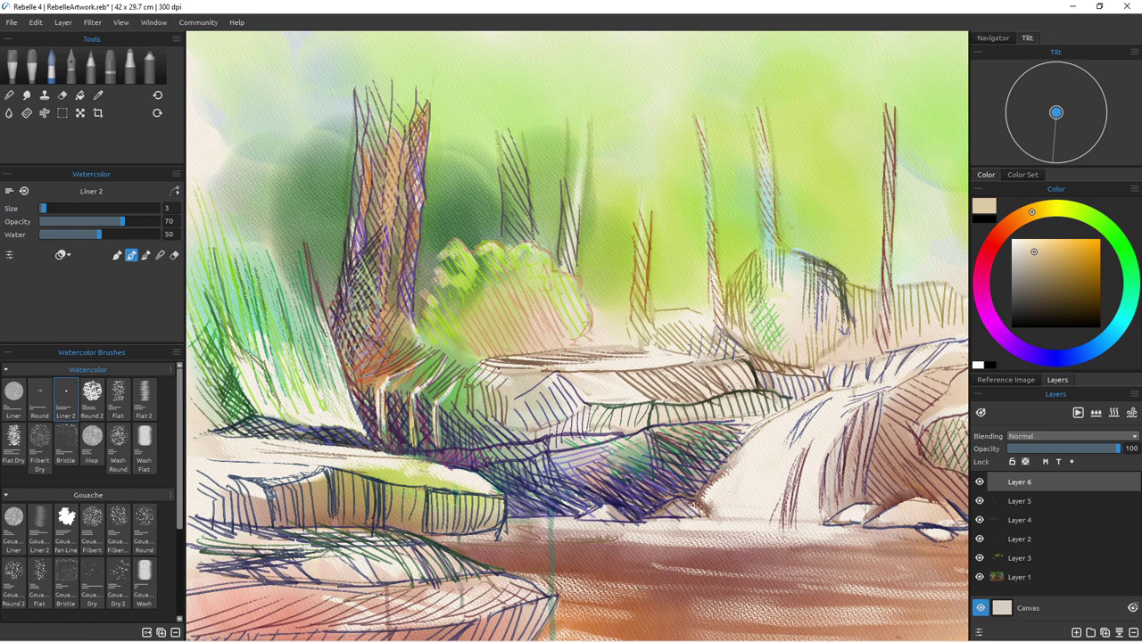
mouse_move(385, 347)
left_mouse_down()
mouse_move(393, 368)
mouse_move(406, 358)
mouse_move(365, 385)
left_mouse_up()
Step: Draw pale yellow-green Liner 2 blades through the tall grass beside the large tree
left_click(1083, 213)
left_click_drag(1035, 251, 1028, 246)
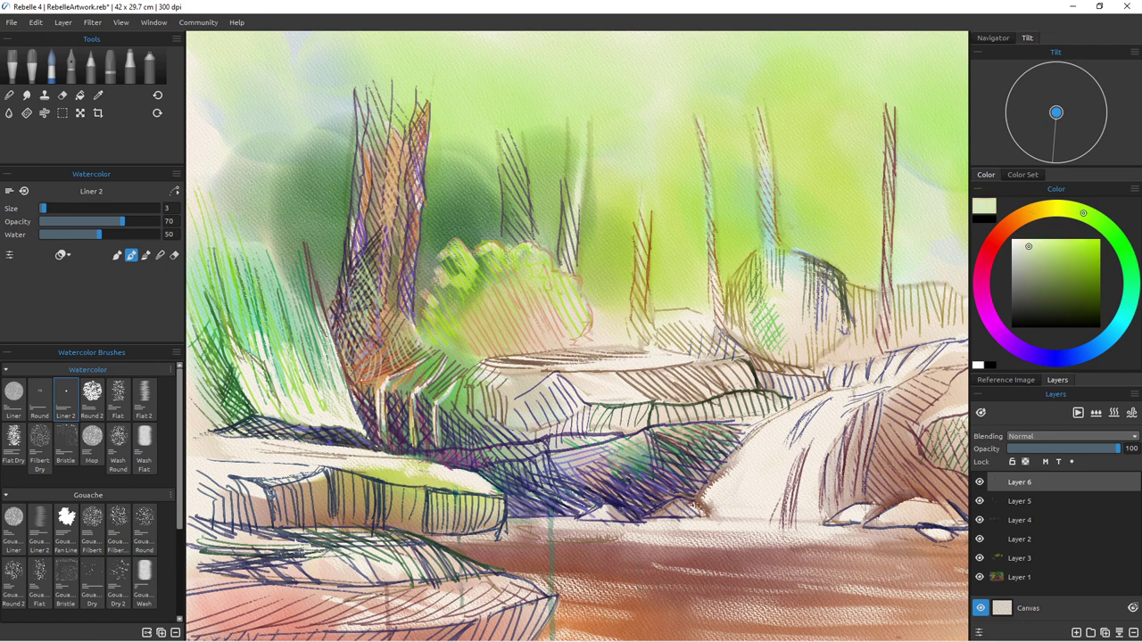
left_click_drag(297, 245, 344, 383)
left_click_drag(285, 328, 312, 362)
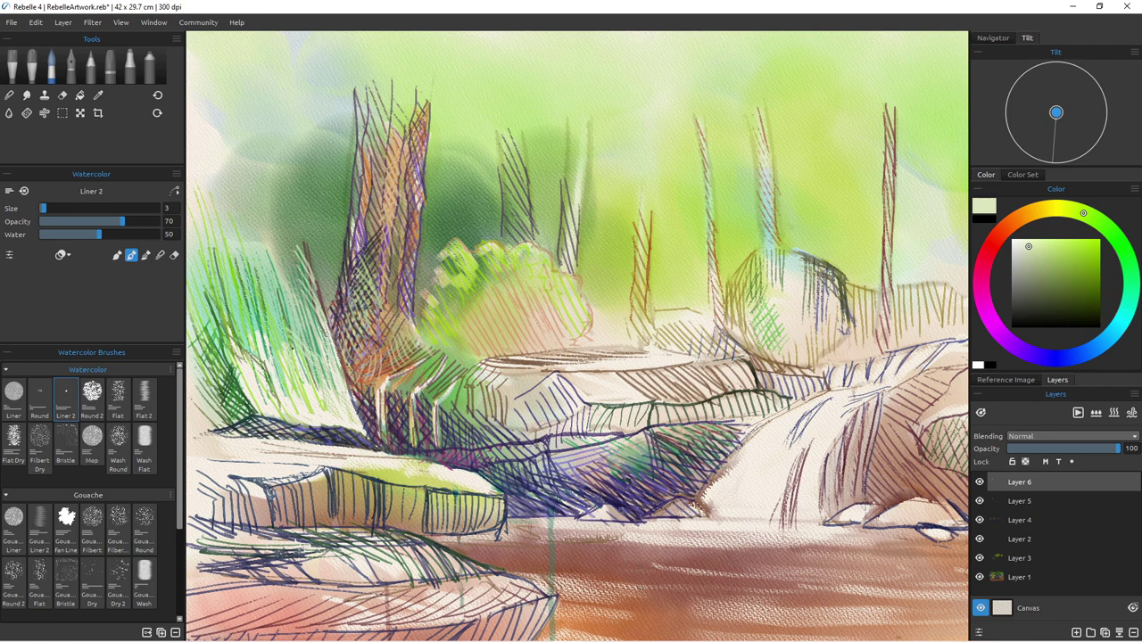
Step: Add pale yellow and cream Liner 2 strokes to the lower part of the tall grass
left_click(1059, 208)
left_click(1087, 244)
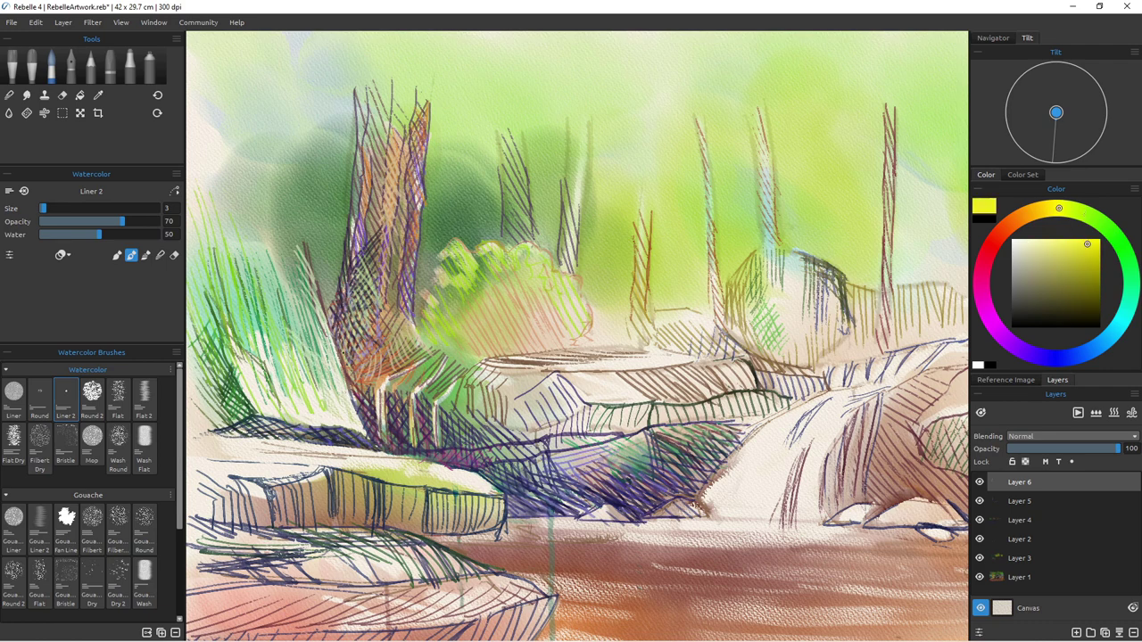
left_click(1047, 246)
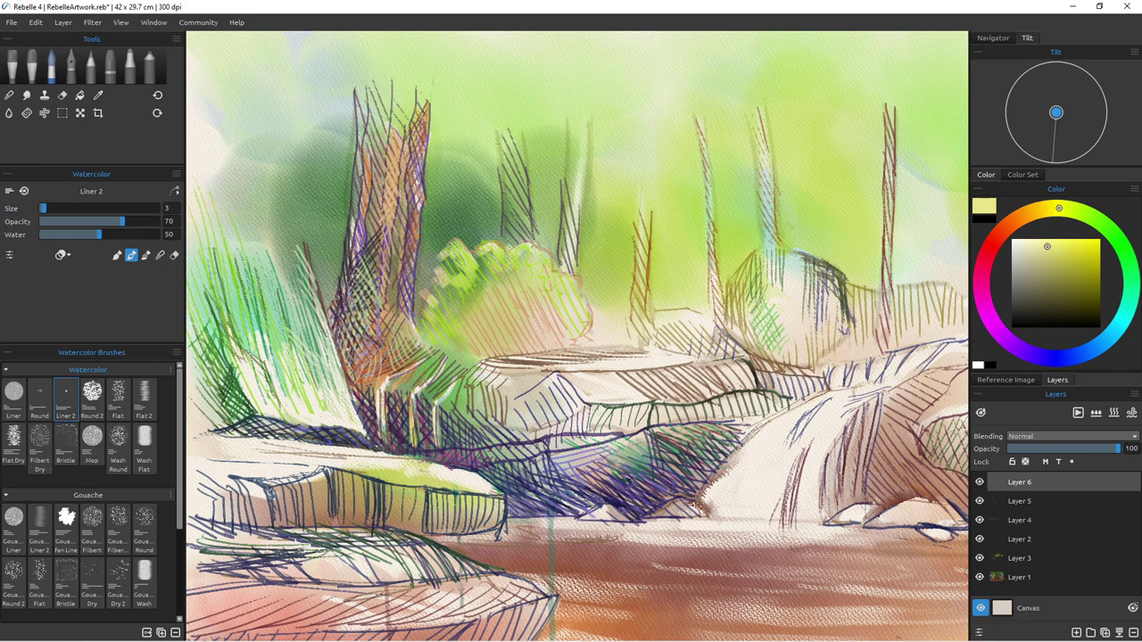
left_click_drag(278, 322, 306, 352)
left_click(1021, 246)
mouse_move(278, 320)
left_mouse_down()
mouse_move(307, 346)
mouse_move(303, 338)
mouse_move(314, 368)
left_mouse_up()
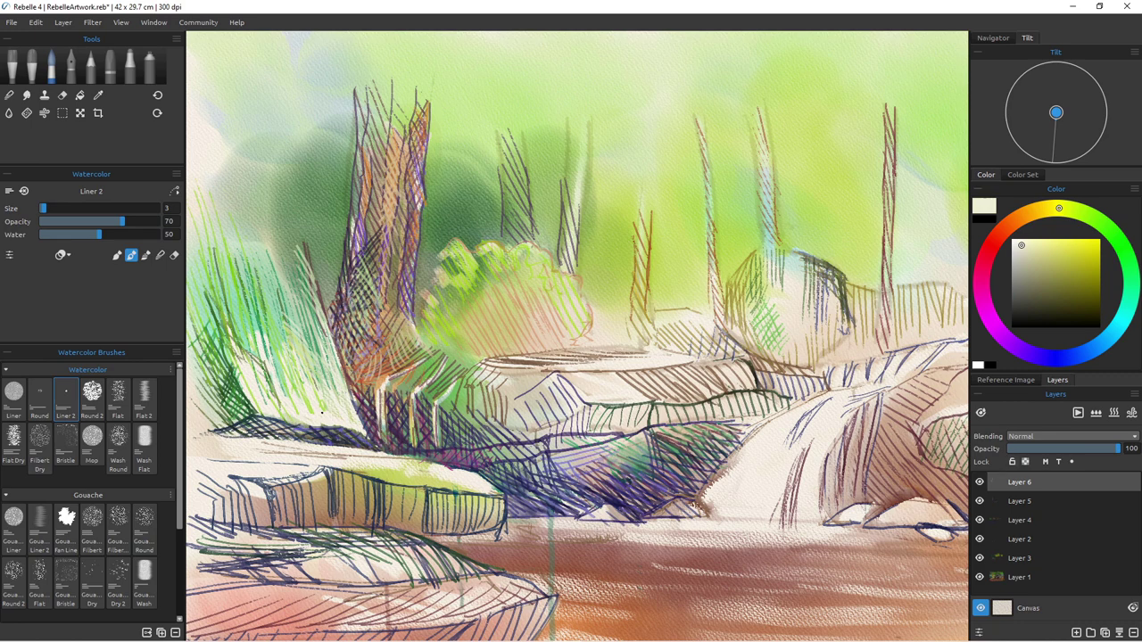
Step: Rename Layer 6 as "light lines" and Layer 5 as "dark lines"
double_click(1020, 482)
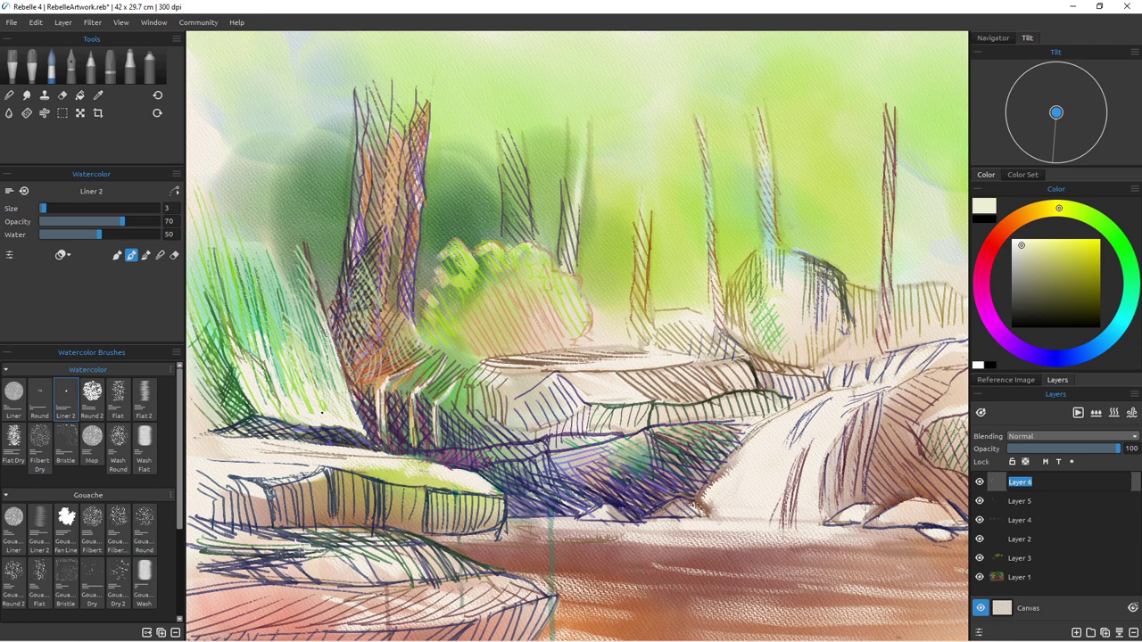
type("light lines")
key("Return")
left_click(1020, 502)
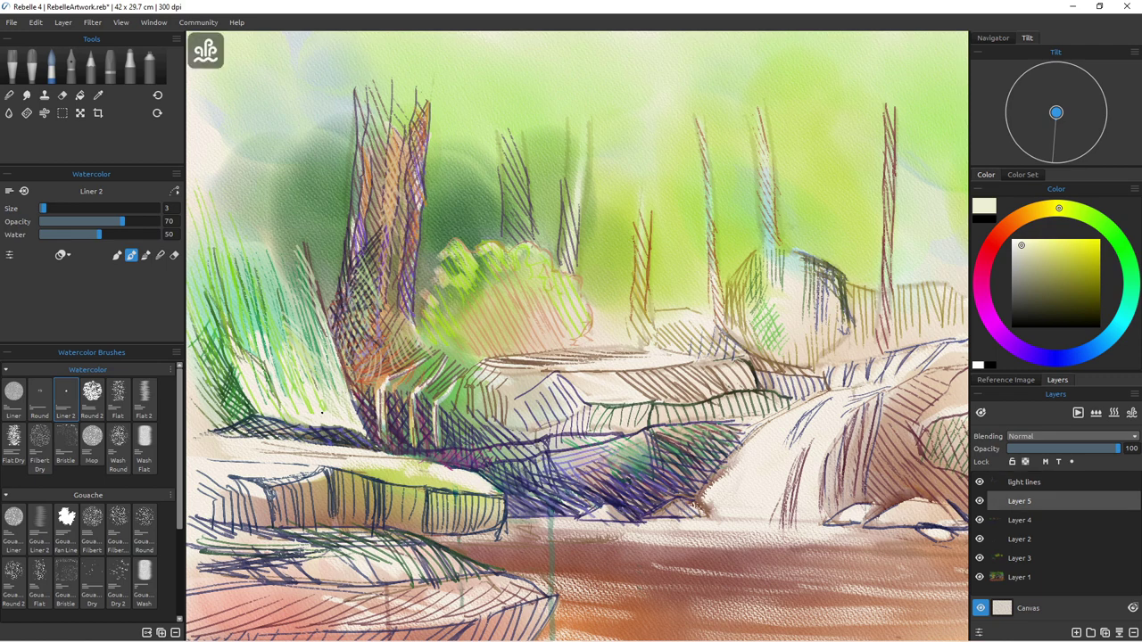
double_click(1020, 502)
type("d")
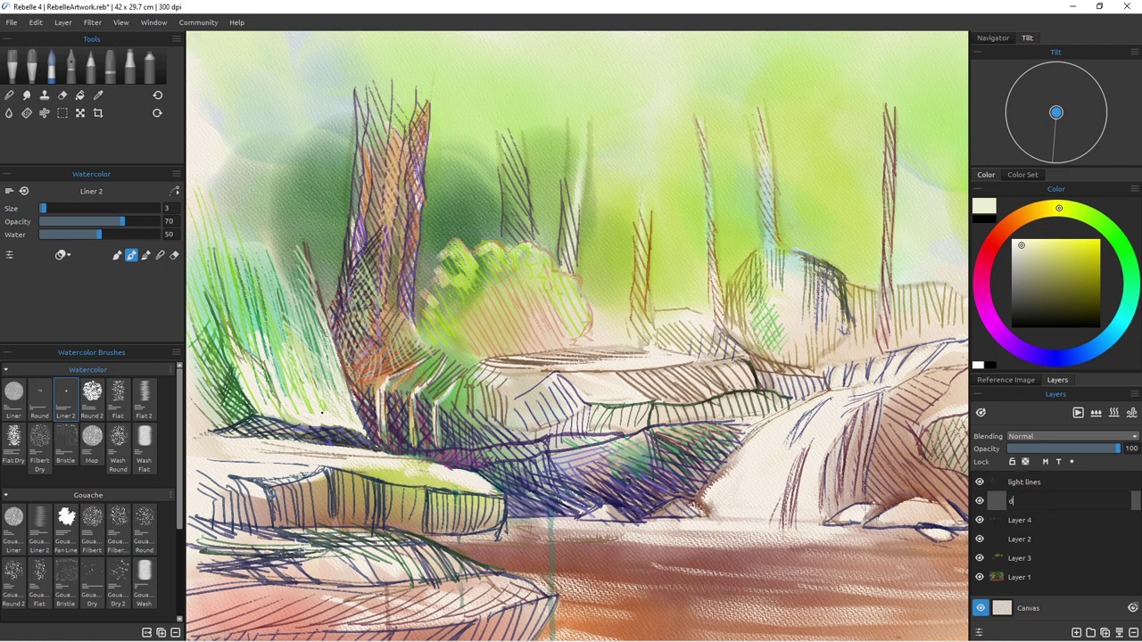
type("ark lines")
key("Return")
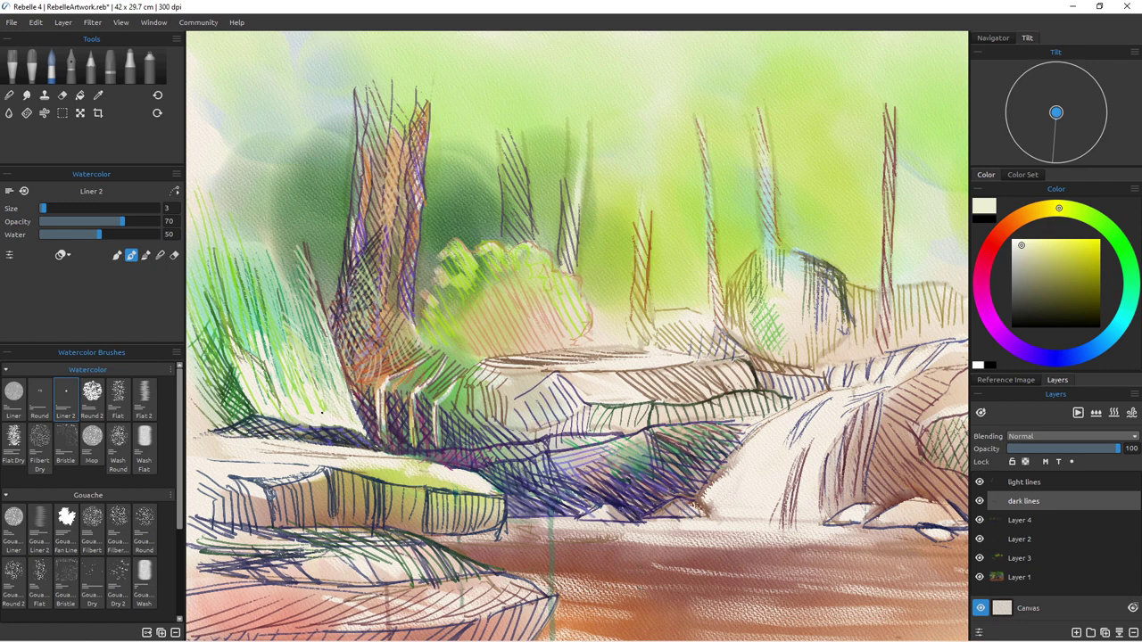
Step: Select the light lines layer and hatch cream and beige lines over the dark bank beside the tree roots
left_click(1024, 482)
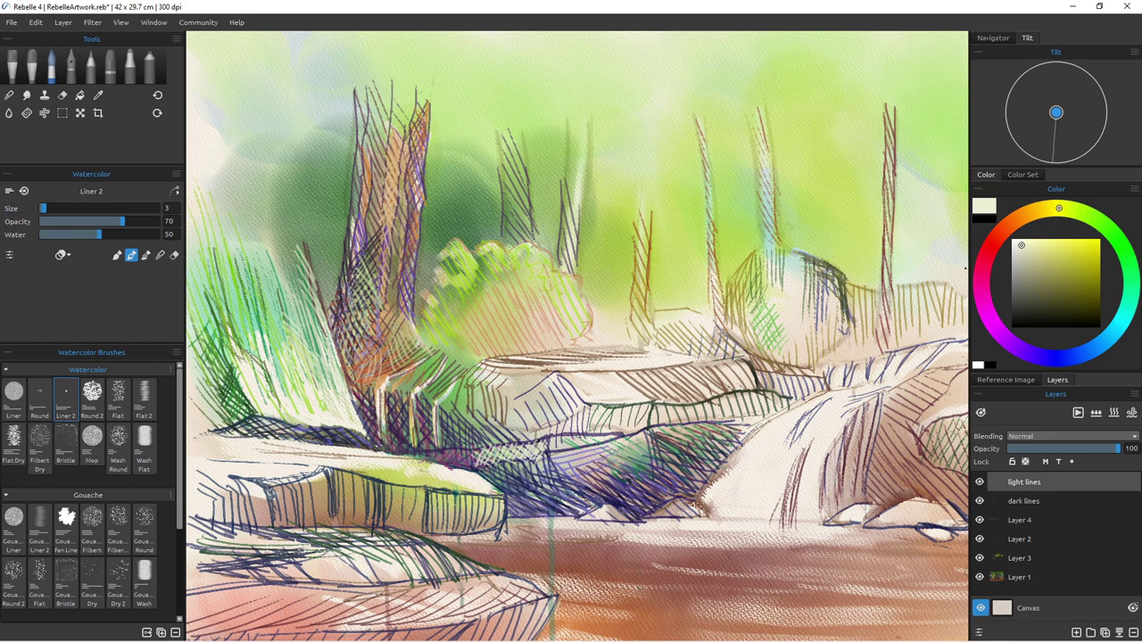
left_click(1028, 213)
left_click_drag(1039, 259, 1032, 261)
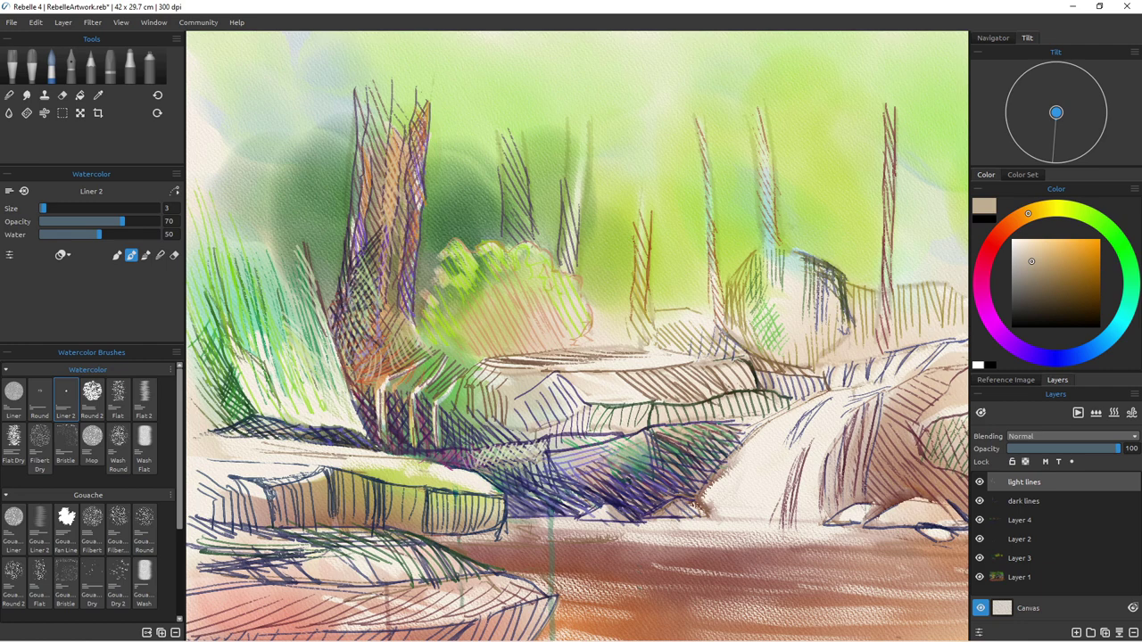
Step: Select the dark lines layer and hatch brown Liner 2 shading from the root ground across the flat rock's near side
left_click(1060, 284)
left_click(1025, 502)
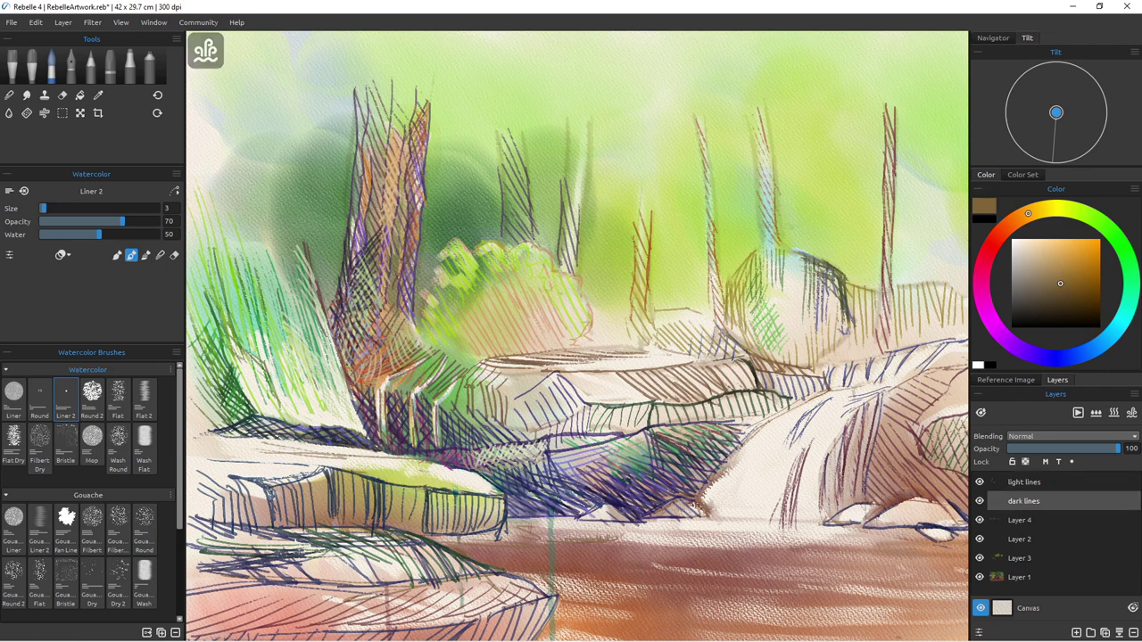
mouse_move(458, 402)
left_mouse_down()
mouse_move(499, 441)
mouse_move(516, 443)
mouse_move(510, 437)
left_mouse_up()
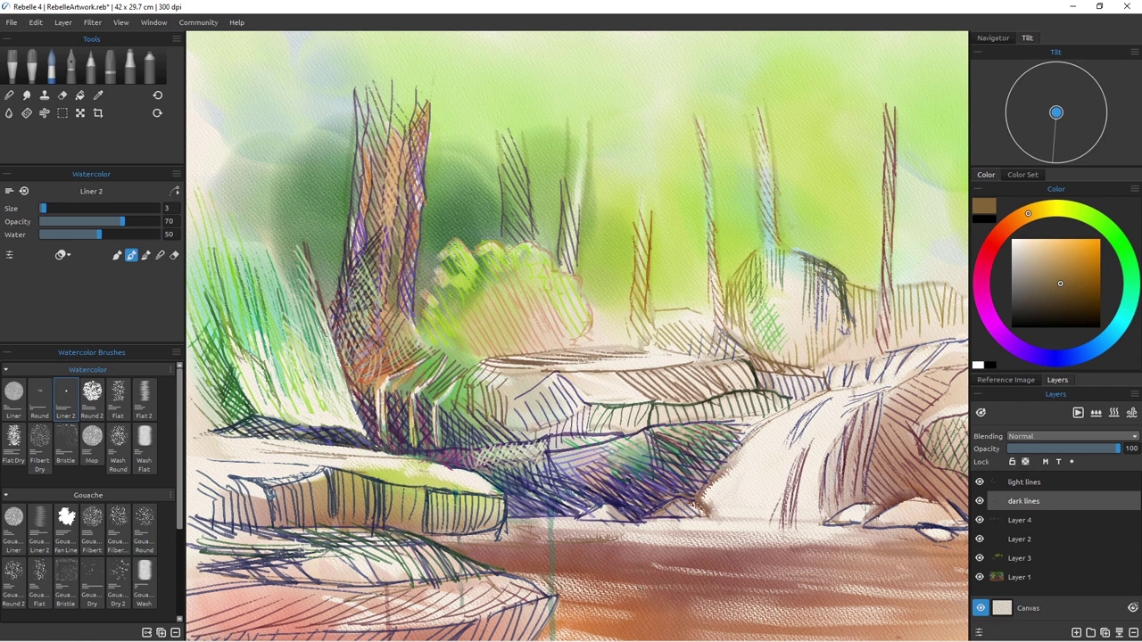
mouse_move(451, 394)
left_mouse_down()
mouse_move(489, 417)
mouse_move(482, 410)
left_mouse_up()
left_click_drag(497, 402, 534, 439)
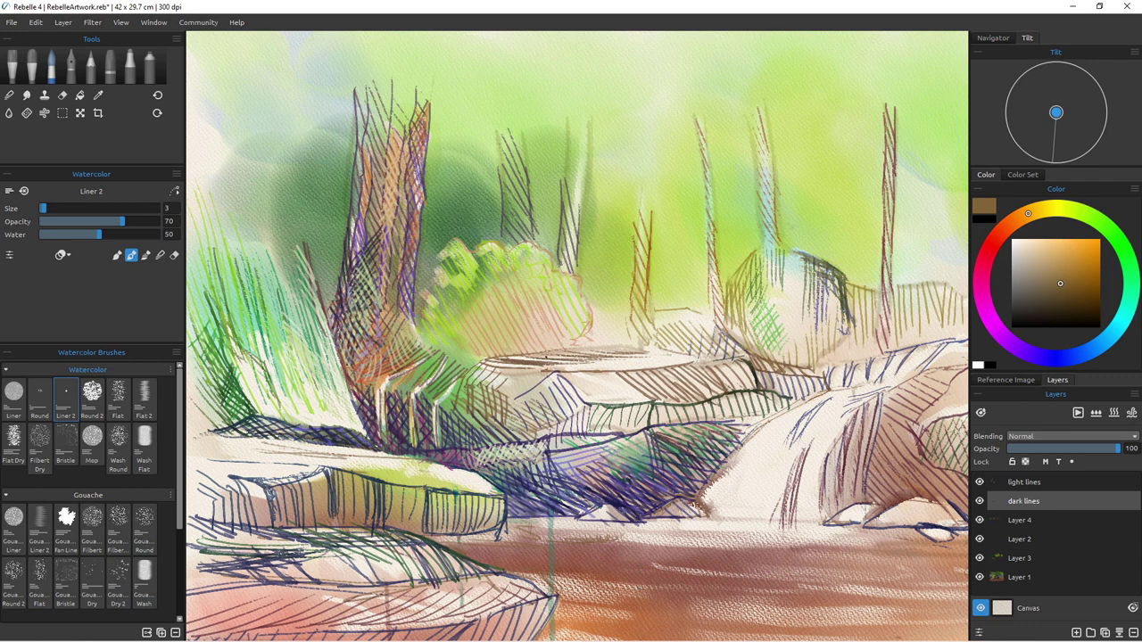
mouse_move(527, 391)
left_mouse_down()
mouse_move(567, 415)
mouse_move(568, 387)
left_mouse_up()
left_click_drag(575, 412, 606, 433)
left_click_drag(560, 423, 589, 434)
mouse_move(553, 426)
left_mouse_down()
mouse_move(580, 436)
mouse_move(528, 440)
left_mouse_up()
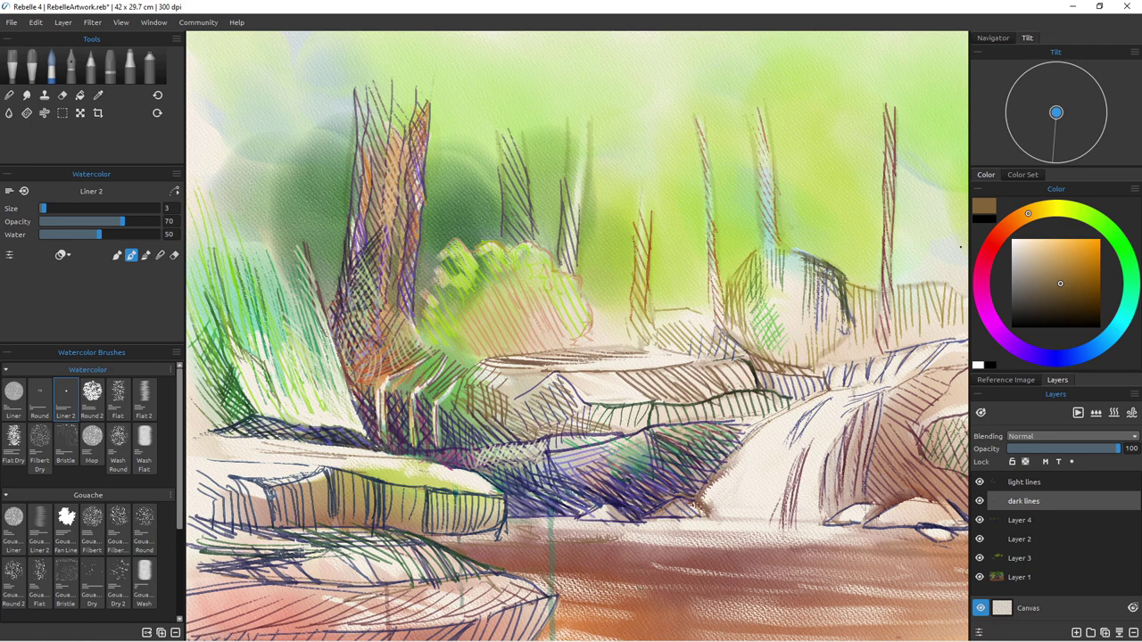
Step: Cross-hatch muted purple Liner 2 shading over the front and lower edge of the flat rock
left_click(995, 326)
left_click_drag(526, 411, 500, 435)
left_click_drag(539, 410, 511, 435)
left_click_drag(559, 389, 523, 431)
mouse_move(570, 389)
left_mouse_down()
mouse_move(552, 422)
mouse_move(558, 433)
left_mouse_up()
mouse_move(594, 408)
left_mouse_down()
mouse_move(573, 437)
mouse_move(567, 418)
mouse_move(564, 426)
left_mouse_up()
left_click_drag(521, 439, 610, 422)
Step: Select Layer 4 and erase line strokes along the lower edge of the flat rock
key("e")
key("b")
key("e")
left_click(1020, 521)
left_click_drag(680, 402, 655, 413)
left_click_drag(760, 389, 741, 404)
Step: Hatch muted purple Liner 2 lines along the underside of the flat rock towards the waterfall
key("b")
left_click_drag(564, 421, 631, 405)
left_click_drag(631, 406, 637, 395)
mouse_move(635, 406)
left_mouse_down()
mouse_move(643, 395)
mouse_move(755, 396)
left_mouse_up()
left_click_drag(741, 382, 714, 397)
mouse_move(709, 383)
left_mouse_down()
mouse_move(702, 398)
mouse_move(728, 396)
left_mouse_up()
left_click_drag(769, 383, 759, 398)
left_click_drag(749, 384, 727, 398)
Step: Deepen the shadows under and behind the flat rock with dark plum Liner 2 hatching
left_click(1070, 302)
left_click_drag(718, 385, 706, 398)
left_click_drag(688, 385, 682, 400)
left_click_drag(762, 382, 752, 398)
left_click_drag(775, 388, 766, 398)
mouse_move(724, 348)
left_mouse_down()
mouse_move(773, 364)
mouse_move(732, 367)
mouse_move(768, 350)
mouse_move(803, 348)
mouse_move(796, 357)
mouse_move(842, 332)
mouse_move(723, 357)
mouse_move(691, 325)
mouse_move(692, 348)
mouse_move(688, 330)
mouse_move(665, 321)
mouse_move(661, 334)
mouse_move(629, 312)
mouse_move(647, 330)
mouse_move(580, 346)
mouse_move(575, 305)
mouse_move(545, 339)
mouse_move(554, 326)
left_mouse_up()
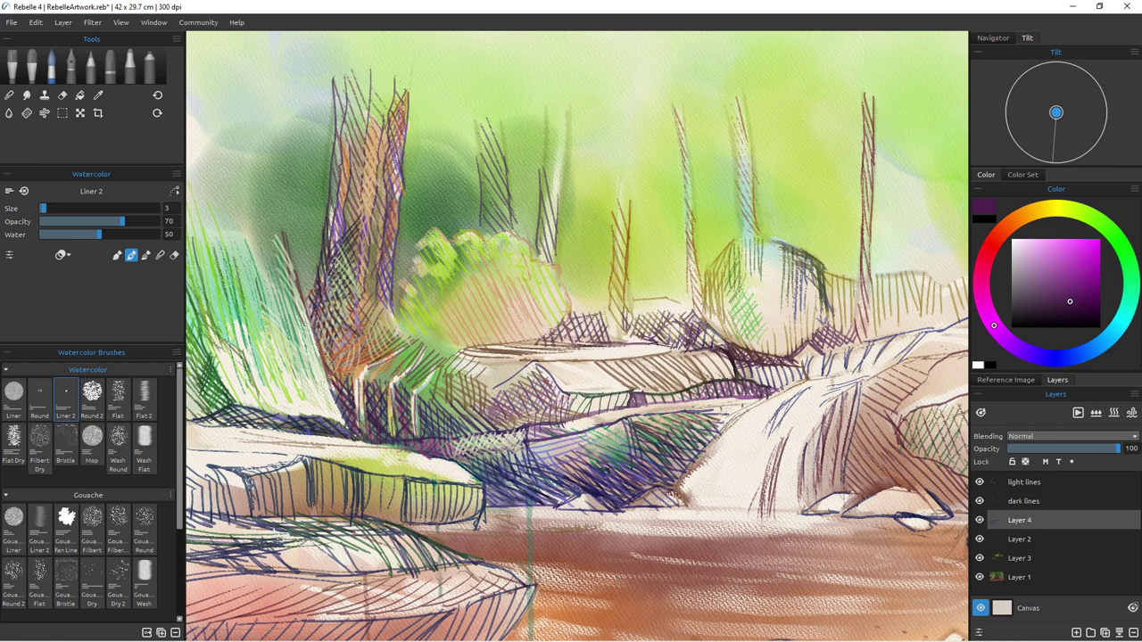
Step: Merge Layer 4 with the dark lines layer
key("e")
key("b")
left_click(1024, 501)
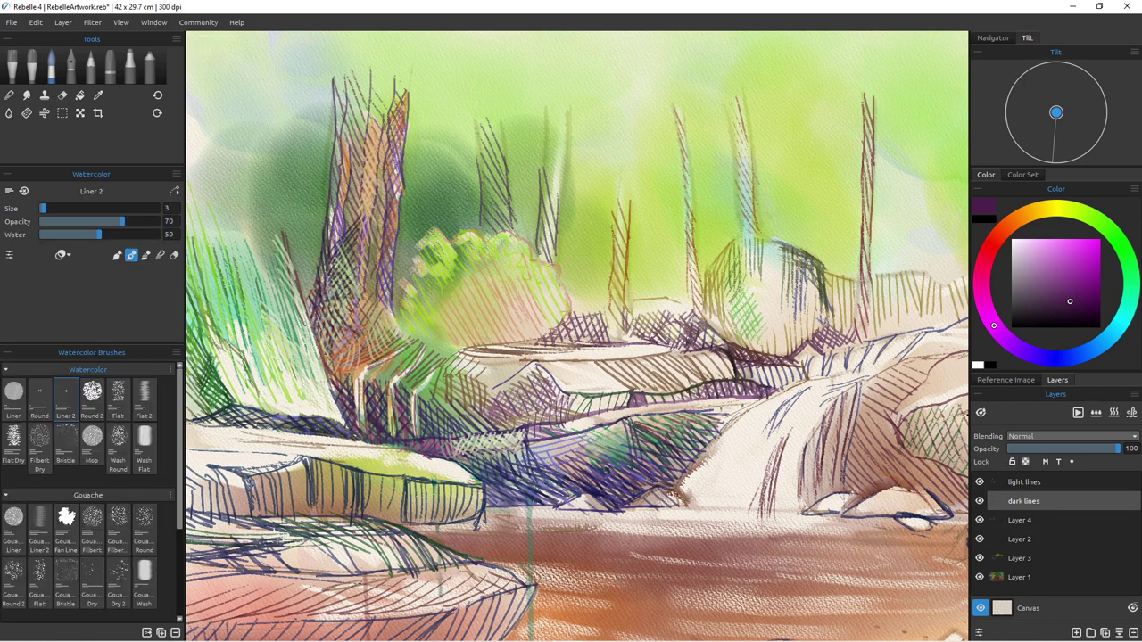
left_click(64, 23)
left_click(81, 80)
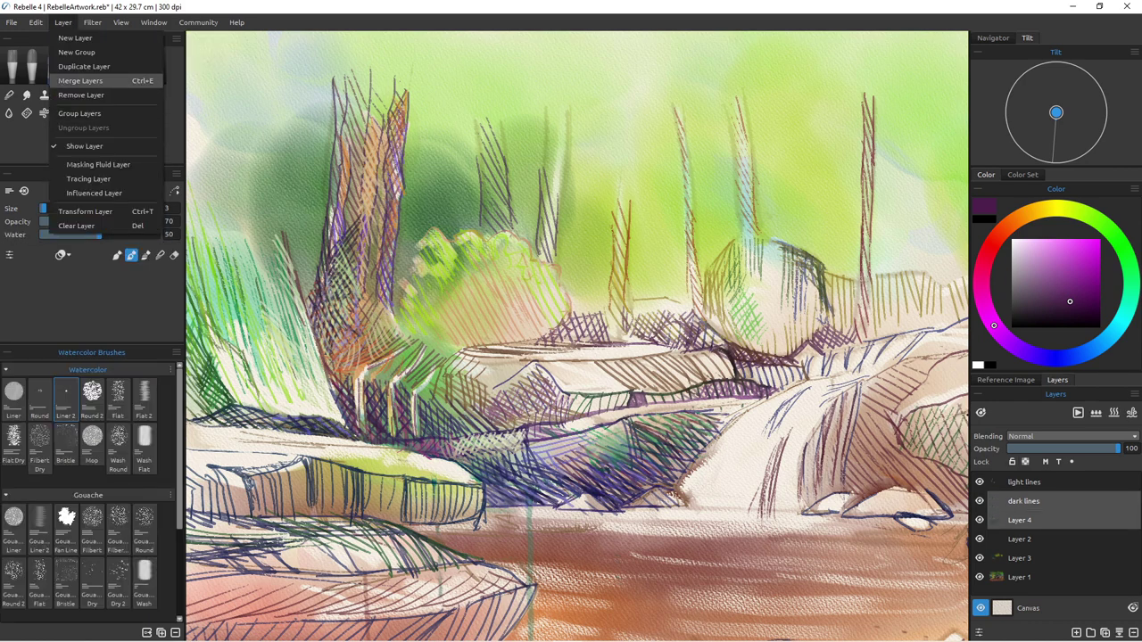
Step: Rework the shaded rock face beside the waterfall with erasing and long dark plum Liner 2 hatching
key("e")
mouse_move(637, 419)
left_mouse_down()
mouse_move(598, 451)
mouse_move(661, 481)
mouse_move(571, 487)
mouse_move(640, 445)
left_mouse_up()
key("e")
mouse_move(544, 495)
left_mouse_down()
mouse_move(736, 411)
mouse_move(723, 454)
left_mouse_up()
left_click_drag(662, 427, 720, 480)
left_click_drag(603, 416, 698, 484)
left_click_drag(562, 420, 661, 479)
mouse_move(498, 440)
left_mouse_down()
mouse_move(567, 472)
mouse_move(473, 468)
left_mouse_up()
Step: Clean up and redraw the dark plum lines along the base of the rock face at the waterline
key("e")
left_click_drag(473, 469, 649, 496)
key("e")
left_click_drag(553, 486, 587, 504)
left_click_drag(521, 512, 618, 508)
left_click_drag(628, 507, 644, 521)
Step: Hatch dark plum shading beside the waterfall, over the adjoining boulder and along the far waterline
scroll(509, 502, "down", 5)
scroll(530, 509, "up", 2)
left_click_drag(716, 388, 655, 438)
mouse_move(716, 409)
left_mouse_down()
mouse_move(662, 444)
mouse_move(680, 445)
left_mouse_up()
left_click_drag(726, 431, 768, 461)
key("e")
key("e")
mouse_move(688, 406)
left_mouse_down()
mouse_move(680, 437)
mouse_move(689, 424)
left_mouse_up()
left_click_drag(541, 440, 572, 434)
Step: Draw light orange Liner 2 strokes on the light lines layer in the water beside the left foreground rock
left_click(1028, 213)
left_click(1089, 247)
left_click(1025, 482)
left_click(1042, 243)
left_click_drag(497, 479, 556, 483)
mouse_move(498, 485)
left_mouse_down()
mouse_move(545, 486)
mouse_move(471, 514)
left_mouse_up()
Step: Hatch dark brown shading on the dark lines layer over the front of the left foreground rock and the nearby stones
left_click(1025, 501)
left_click(1077, 314)
mouse_move(481, 487)
left_mouse_down()
mouse_move(465, 515)
mouse_move(428, 535)
left_mouse_up()
mouse_move(427, 493)
left_mouse_down()
mouse_move(402, 541)
mouse_move(320, 538)
left_mouse_up()
left_click_drag(318, 500, 300, 543)
mouse_move(312, 500)
left_mouse_down()
mouse_move(297, 538)
mouse_move(283, 538)
left_mouse_up()
mouse_move(277, 508)
left_mouse_down()
mouse_move(394, 504)
mouse_move(367, 505)
left_mouse_up()
mouse_move(474, 483)
left_mouse_down()
mouse_move(422, 496)
mouse_move(432, 493)
left_mouse_up()
left_click_drag(489, 487, 447, 473)
left_click_drag(495, 539, 454, 554)
left_click_drag(492, 535, 461, 543)
left_click_drag(525, 537, 513, 548)
left_click_drag(525, 541, 512, 559)
mouse_move(589, 525)
left_mouse_down()
mouse_move(564, 543)
mouse_move(587, 565)
left_mouse_up()
Step: Draw long horizontal dark red Liner 2 strokes across the stream surface
left_click(990, 249)
left_click(1084, 288)
left_click_drag(760, 501, 647, 502)
left_click_drag(763, 503, 624, 502)
mouse_move(695, 519)
left_mouse_down()
mouse_move(647, 520)
mouse_move(661, 526)
left_mouse_up()
mouse_move(546, 512)
left_mouse_down()
mouse_move(609, 523)
mouse_move(578, 519)
left_mouse_up()
left_click_drag(519, 493, 629, 504)
left_click_drag(460, 456, 608, 469)
left_click_drag(455, 459, 628, 483)
mouse_move(539, 479)
left_mouse_down()
mouse_move(621, 485)
mouse_move(583, 491)
left_mouse_up()
left_click_drag(521, 491, 606, 499)
left_click_drag(609, 441, 710, 457)
left_click_drag(696, 448, 743, 456)
left_click_drag(649, 458, 738, 463)
Step: Cross-hatch dark red shading over the foreground stones and along their edge with the water
left_click_drag(592, 540, 631, 563)
left_click_drag(578, 543, 618, 566)
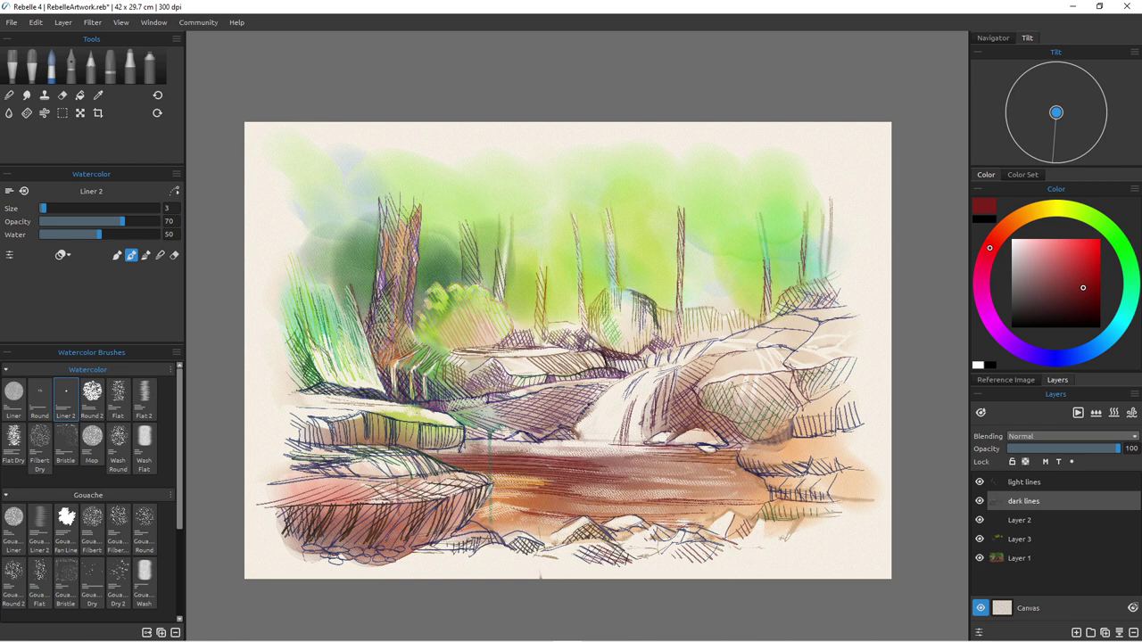
left_click_drag(681, 543, 733, 563)
left_click_drag(672, 549, 717, 563)
left_click_drag(667, 551, 699, 563)
left_click_drag(615, 527, 643, 547)
left_click_drag(659, 527, 760, 539)
mouse_move(727, 534)
left_mouse_down()
mouse_move(751, 548)
mouse_move(665, 563)
mouse_move(690, 563)
left_mouse_up()
Step: Switch to dark indigo and hatch over the central foreground stones
left_click(1039, 357)
left_click_drag(628, 550, 564, 563)
left_click_drag(588, 523, 559, 548)
Step: Darken the far waterline and the stream beside the left bank with horizontal dark indigo lines
left_click_drag(621, 451, 741, 457)
left_click_drag(682, 452, 743, 460)
left_click_drag(629, 445, 696, 447)
left_click_drag(748, 438, 733, 450)
left_click_drag(633, 445, 657, 447)
mouse_move(463, 444)
left_mouse_down()
mouse_move(494, 430)
mouse_move(531, 440)
left_mouse_up()
left_click_drag(460, 444, 554, 445)
left_click_drag(455, 449, 526, 446)
left_click_drag(417, 443, 481, 452)
left_click_drag(421, 446, 514, 463)
left_click_drag(442, 465, 520, 471)
Step: Draw dark indigo lines over the water along the right bank and behind the foreground stones
left_click_drag(771, 471, 711, 484)
left_click_drag(747, 462, 683, 474)
left_click_drag(768, 480, 685, 492)
left_click_drag(778, 489, 699, 505)
mouse_move(764, 504)
left_mouse_down()
mouse_move(720, 520)
mouse_move(732, 525)
left_mouse_up()
left_click_drag(742, 507, 639, 525)
mouse_move(698, 518)
left_mouse_down()
mouse_move(637, 534)
mouse_move(650, 521)
left_mouse_up()
left_click_drag(689, 523, 659, 533)
mouse_move(769, 501)
left_mouse_down()
mouse_move(686, 511)
mouse_move(728, 525)
left_mouse_up()
left_click_drag(760, 524, 737, 545)
key("e")
key("e")
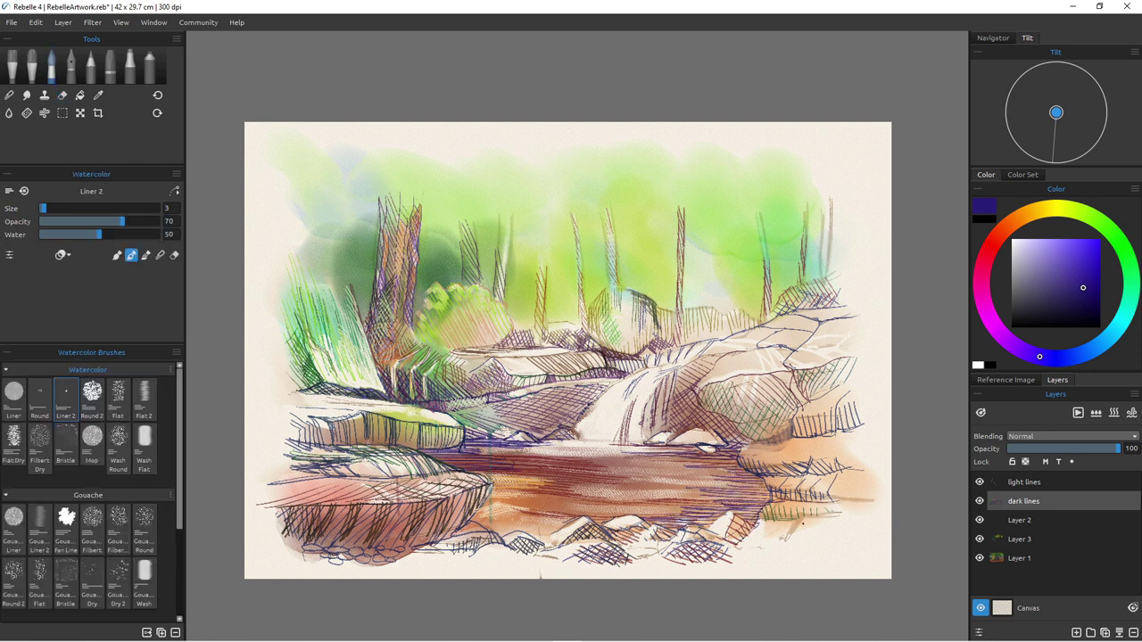
Step: Shade the sides of the boulder behind the waterfall with dark indigo hatching
mouse_move(659, 295)
left_mouse_down()
mouse_move(651, 337)
mouse_move(637, 345)
left_mouse_up()
mouse_move(639, 291)
left_mouse_down()
mouse_move(626, 343)
mouse_move(594, 343)
left_mouse_up()
left_click_drag(601, 305, 589, 345)
Step: Deepen the shadowed rock face between the tree roots and the waterfall with dark indigo hatching
left_click_drag(446, 378, 428, 398)
mouse_move(580, 398)
left_mouse_down()
mouse_move(552, 436)
mouse_move(532, 435)
left_mouse_up()
left_click_drag(552, 405, 516, 446)
left_click_drag(524, 412, 497, 430)
left_click_drag(582, 390, 562, 416)
Step: Draw dark indigo streaks down the waterfall and along the waterline at its base
mouse_move(594, 387)
left_mouse_down()
mouse_move(577, 403)
mouse_move(639, 440)
left_mouse_up()
mouse_move(653, 395)
left_mouse_down()
mouse_move(648, 441)
mouse_move(675, 432)
mouse_move(615, 444)
left_mouse_up()
mouse_move(631, 412)
left_mouse_down()
mouse_move(618, 443)
mouse_move(636, 448)
left_mouse_up()
left_click_drag(587, 441, 666, 447)
mouse_move(537, 455)
left_mouse_down()
mouse_move(655, 457)
mouse_move(467, 451)
mouse_move(496, 451)
left_mouse_up()
left_click(994, 242)
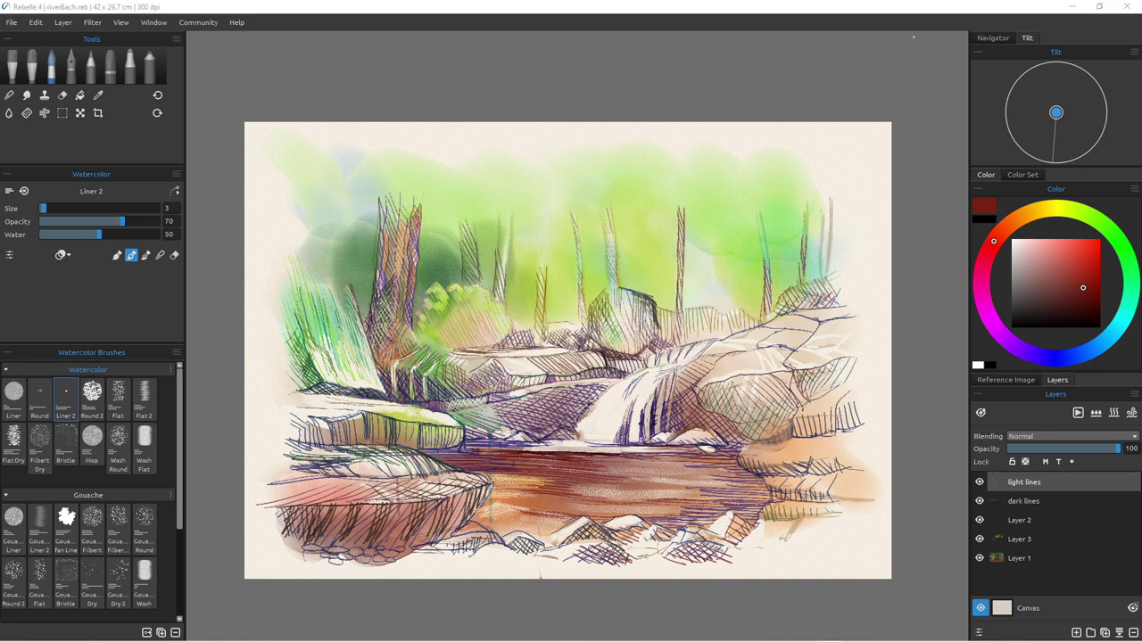
Step: Draw small pale blue cascades on the light lines layer over the dark rock face beside the main waterfall
left_click(1102, 343)
left_click(1025, 247)
left_click_drag(596, 400, 580, 424)
left_click_drag(592, 384, 569, 430)
left_click_drag(579, 398, 564, 435)
key("e")
key("b")
key("e")
key("b")
left_click(1014, 242)
mouse_move(578, 383)
left_mouse_down()
mouse_move(575, 433)
mouse_move(564, 428)
left_mouse_up()
mouse_move(567, 387)
left_mouse_down()
mouse_move(564, 427)
mouse_move(598, 382)
left_mouse_up()
Step: Add pale Liner 2 foam lines along the waterline at the foot of the waterfall
key("e")
key("b")
mouse_move(581, 450)
left_mouse_down()
mouse_move(644, 453)
mouse_move(547, 451)
left_mouse_up()
mouse_move(512, 445)
left_mouse_down()
mouse_move(474, 443)
mouse_move(510, 438)
left_mouse_up()
left_click_drag(661, 440, 675, 433)
left_click_drag(661, 438, 709, 431)
Step: Draw pale reflection strokes across the middle of the stream surface
left_click_drag(602, 463, 620, 460)
mouse_move(620, 459)
left_mouse_down()
mouse_move(636, 462)
mouse_move(624, 464)
left_mouse_up()
mouse_move(625, 463)
left_mouse_down()
mouse_move(615, 470)
mouse_move(635, 463)
left_mouse_up()
mouse_move(620, 453)
left_mouse_down()
mouse_move(637, 459)
mouse_move(639, 479)
left_mouse_up()
mouse_move(614, 480)
left_mouse_down()
mouse_move(642, 477)
mouse_move(572, 460)
left_mouse_up()
left_click_drag(564, 462, 644, 480)
left_click_drag(564, 481, 694, 459)
key("e")
key("b")
left_click_drag(621, 484, 639, 476)
Step: Draw bright and softer orange reflection lines over the water beside the left foreground rock
left_click(1020, 218)
left_click(1100, 250)
left_click_drag(494, 484, 537, 477)
left_click_drag(487, 507, 524, 502)
left_click_drag(484, 512, 584, 501)
left_click(1065, 245)
left_click_drag(535, 504, 634, 496)
Step: Add light blue Liner 2 strokes in the shallow water above the left foreground stones
left_click(1061, 358)
left_click(1051, 248)
left_click_drag(506, 516, 558, 528)
mouse_move(533, 525)
left_mouse_down()
mouse_move(554, 531)
mouse_move(521, 535)
left_mouse_up()
left_click_drag(518, 527, 550, 537)
Step: Add orange reflection lines in the water beside the left foreground rock and hatch the rock's top in red-orange
left_click(1024, 215)
left_click(1100, 242)
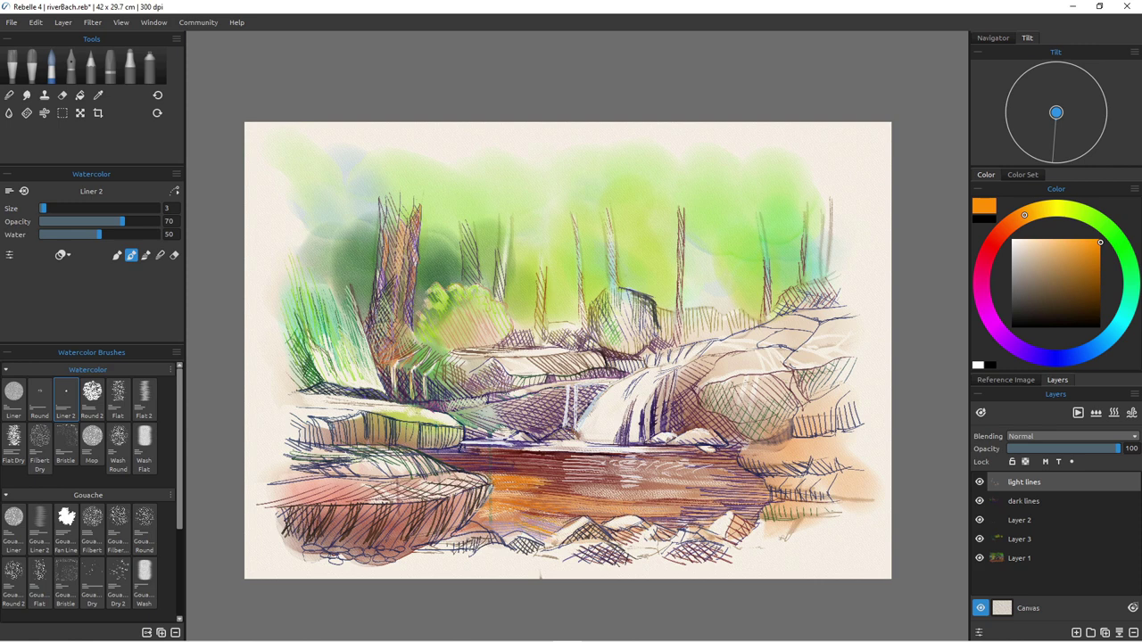
left_click(1011, 223)
left_click_drag(499, 473, 518, 482)
mouse_move(483, 483)
left_mouse_down()
mouse_move(495, 490)
mouse_move(435, 491)
left_mouse_up()
left_click_drag(439, 488, 301, 503)
left_click_drag(320, 495, 281, 513)
Step: Hatch the stone just behind the left foreground rock with teal green Liner 2 strokes
left_click(1107, 228)
left_click(1095, 265)
left_click(1129, 305)
left_click_drag(431, 458, 442, 470)
mouse_move(430, 458)
left_mouse_down()
mouse_move(443, 482)
mouse_move(420, 478)
left_mouse_up()
mouse_move(411, 472)
left_mouse_down()
mouse_move(433, 483)
mouse_move(397, 471)
left_mouse_up()
left_click_drag(369, 458, 380, 472)
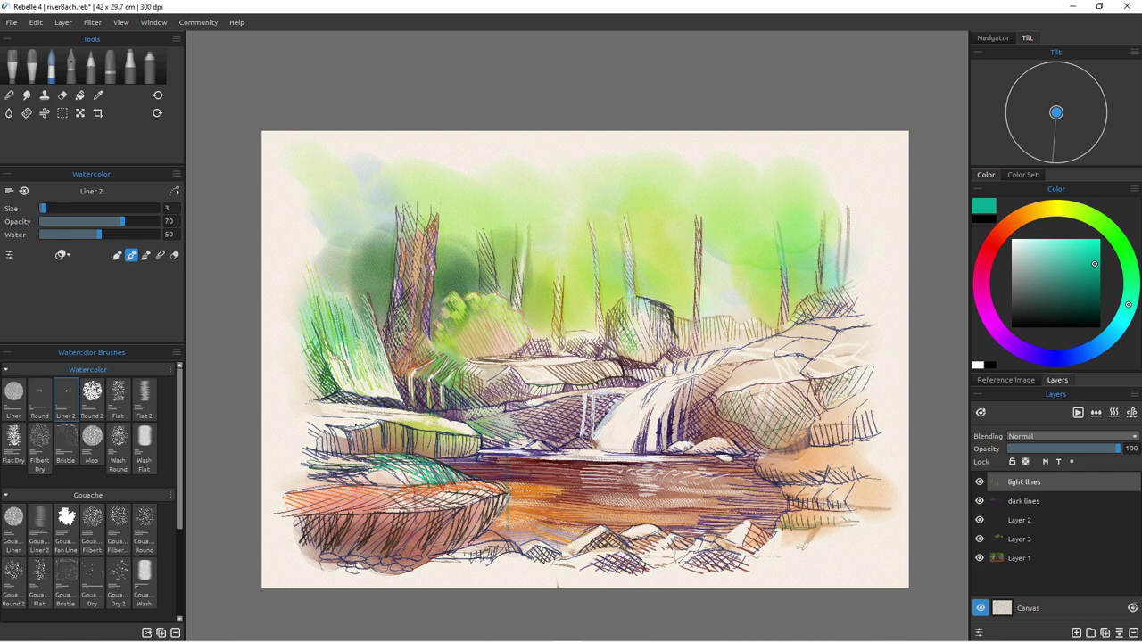
Step: Add bright and darker yellow-green strokes to the flat mossy rock on the left bank
left_click(1070, 210)
left_click(1096, 245)
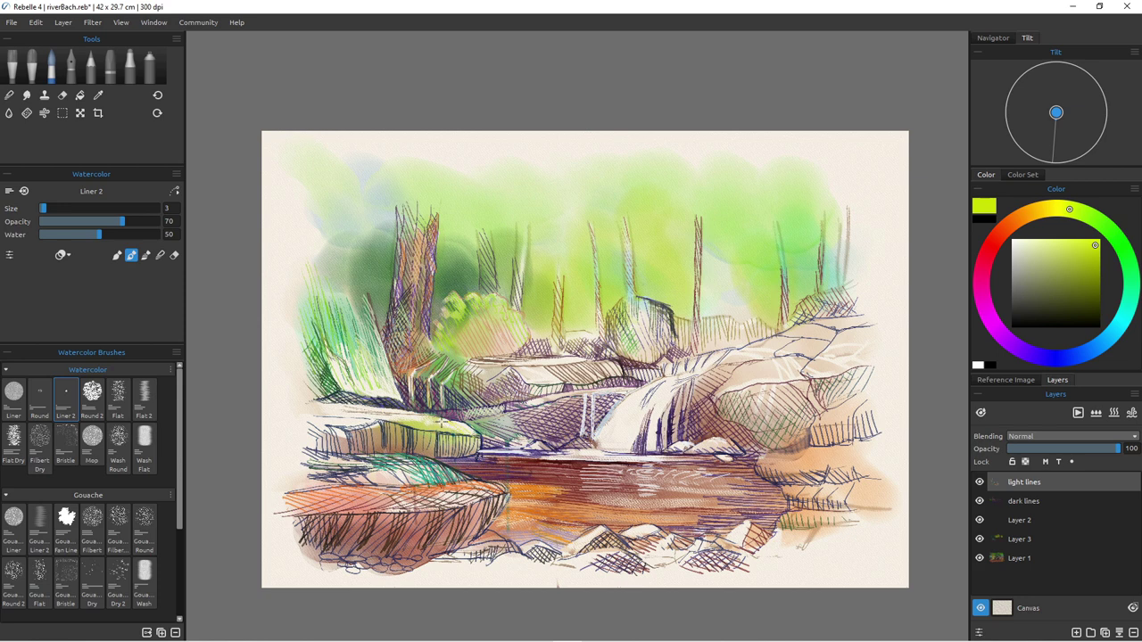
left_click(1090, 269)
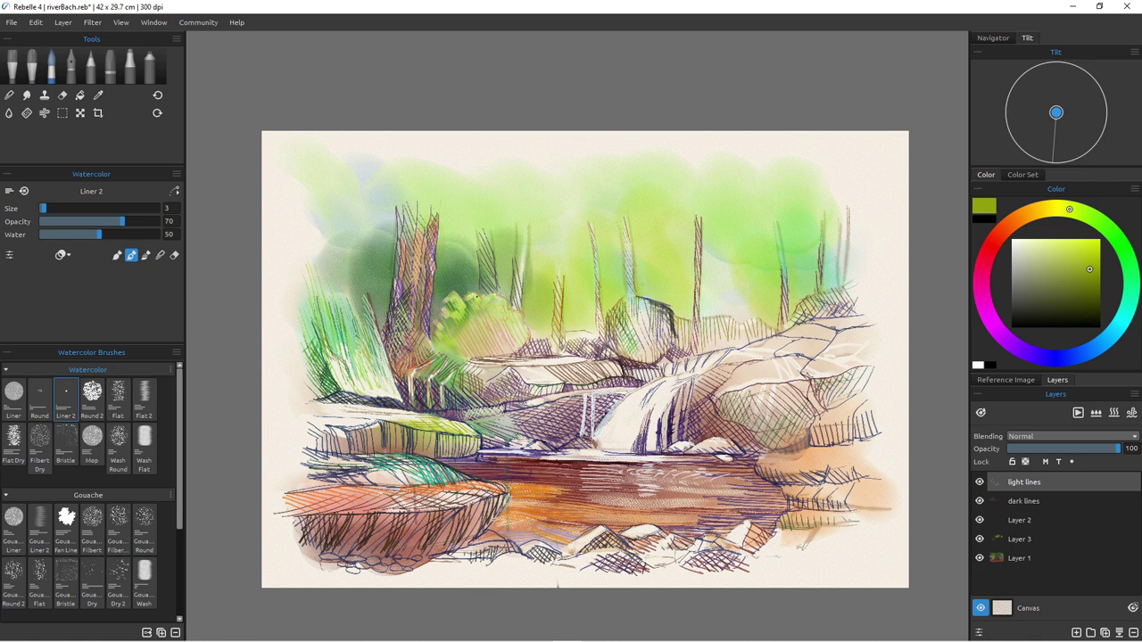
Step: Draw long diagonal olive green hatching across the forest foliage between and around the tree trunks
left_click(1092, 245)
left_click(1086, 277)
mouse_move(650, 248)
left_mouse_down()
mouse_move(678, 290)
mouse_move(646, 261)
left_mouse_up()
mouse_move(510, 209)
left_mouse_down()
mouse_move(527, 233)
mouse_move(553, 237)
mouse_move(548, 223)
mouse_move(532, 237)
left_mouse_up()
left_click_drag(359, 193, 396, 221)
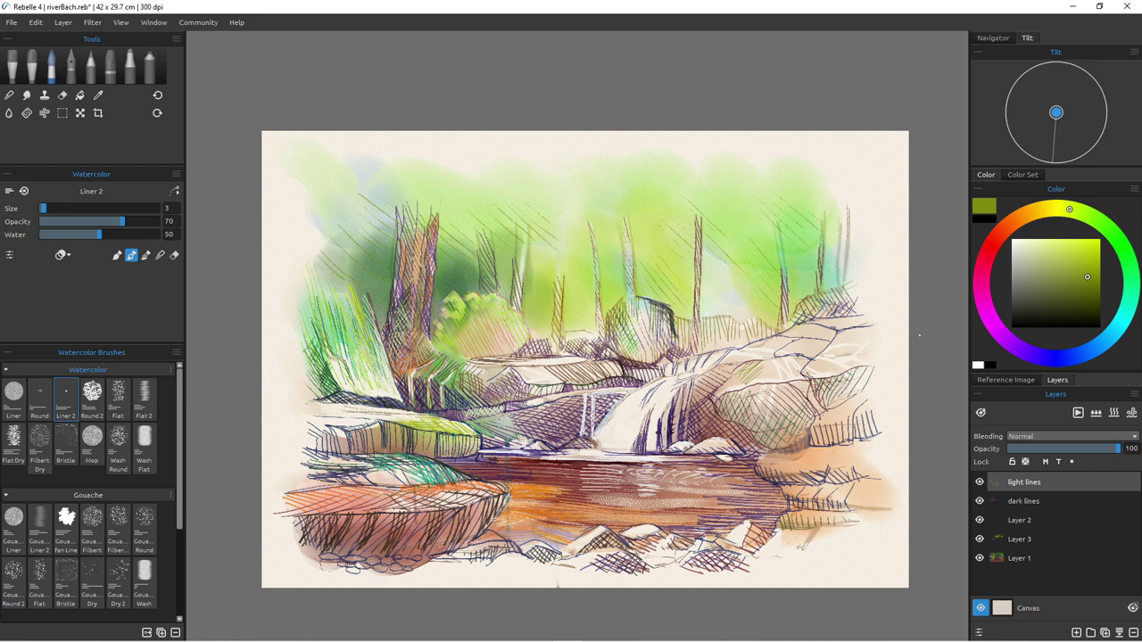
Step: Add olive and bright yellow-green moss strokes to the boulder beside the waterfall and the left bank stones
left_click(1089, 248)
left_click_drag(1088, 248, 1082, 282)
left_click_drag(748, 361, 725, 390)
left_click(1091, 245)
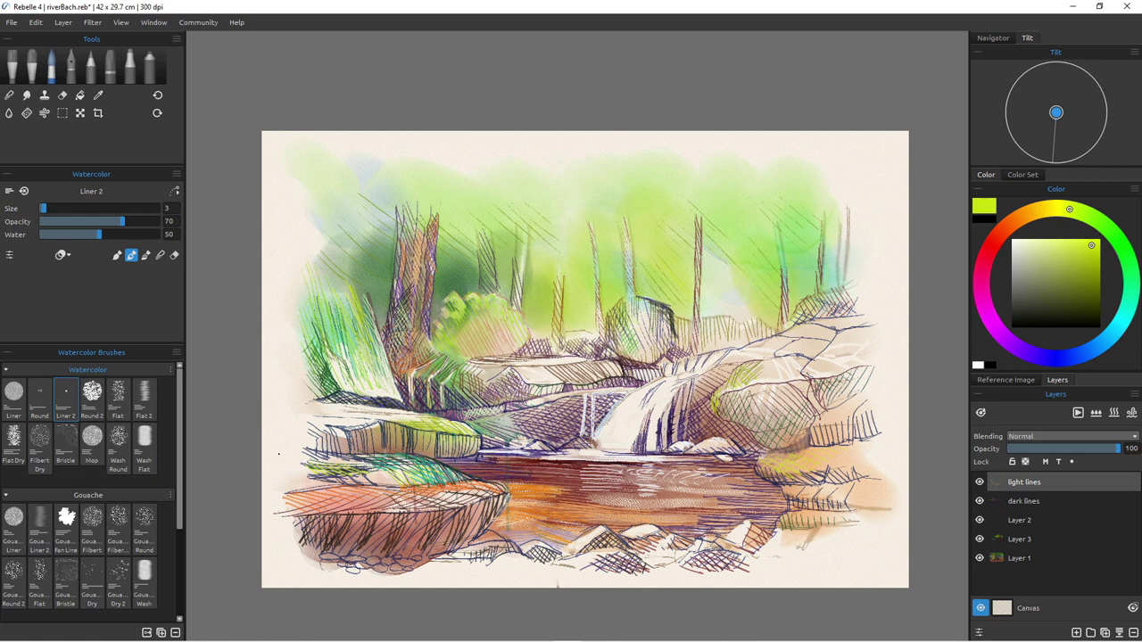
Step: Add dark blue Liner 2 hatching to the left bank rocks on the dark lines layer
left_click(1051, 359)
left_click(1025, 502)
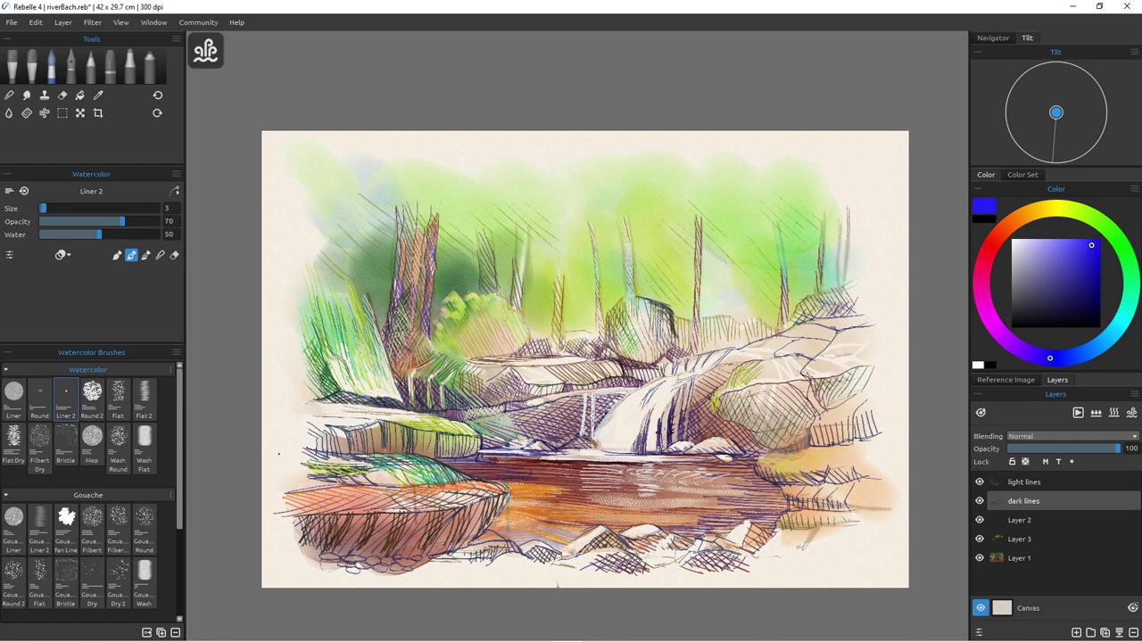
key("ctrl+z")
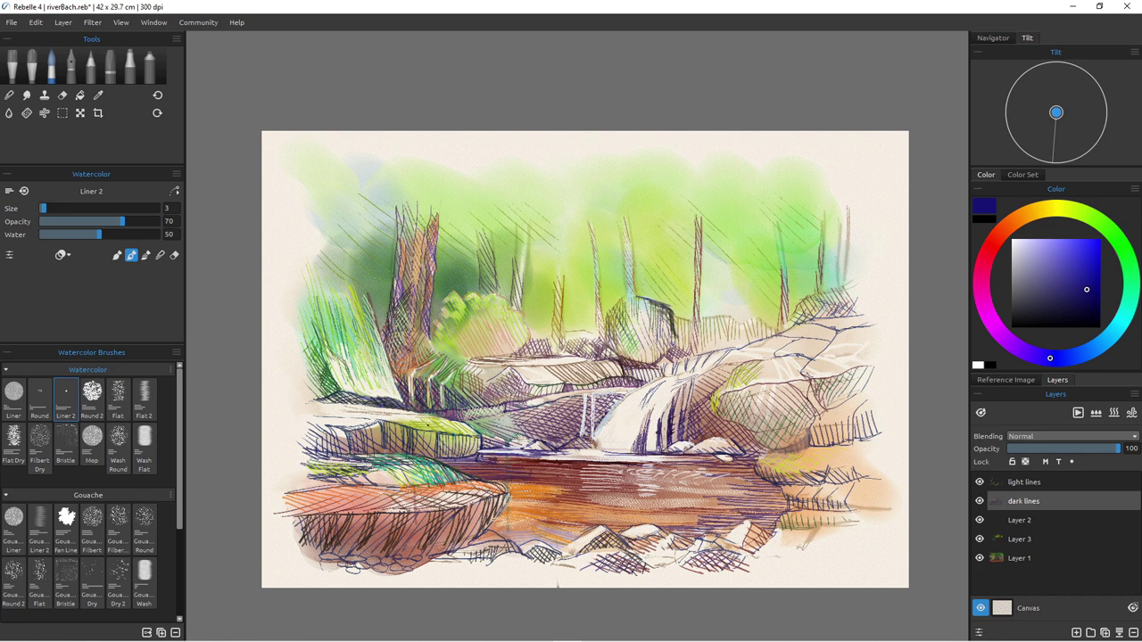
Step: Add pale lavender highlights to the left bank stones on the light lines layer, discarding the extra empty layer
left_click(1025, 482)
left_click(1018, 243)
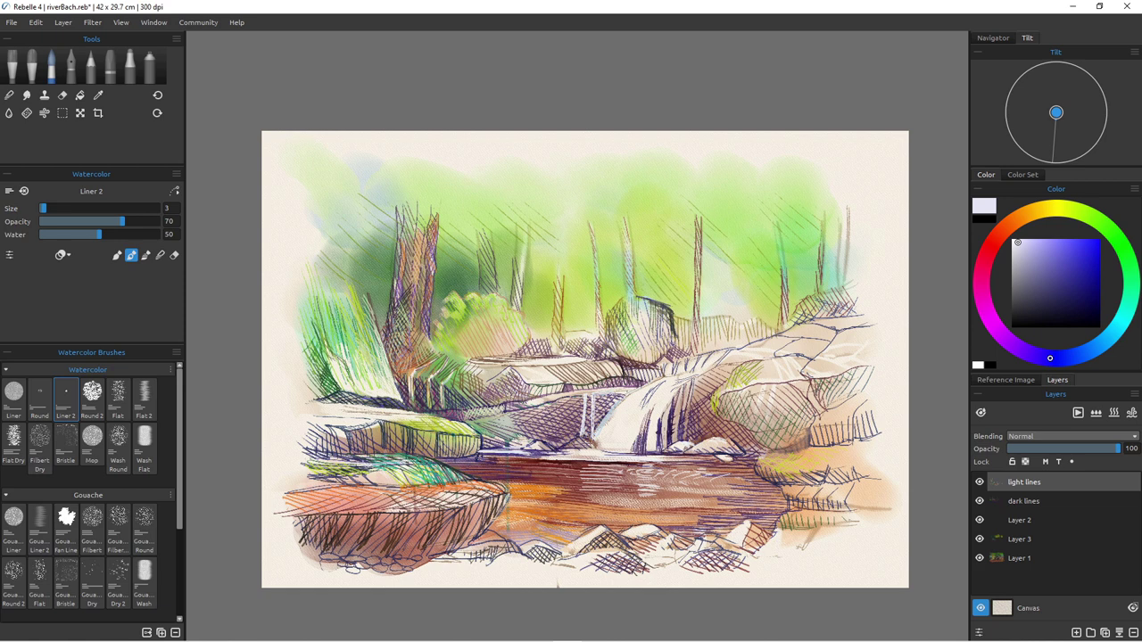
left_click(1076, 633)
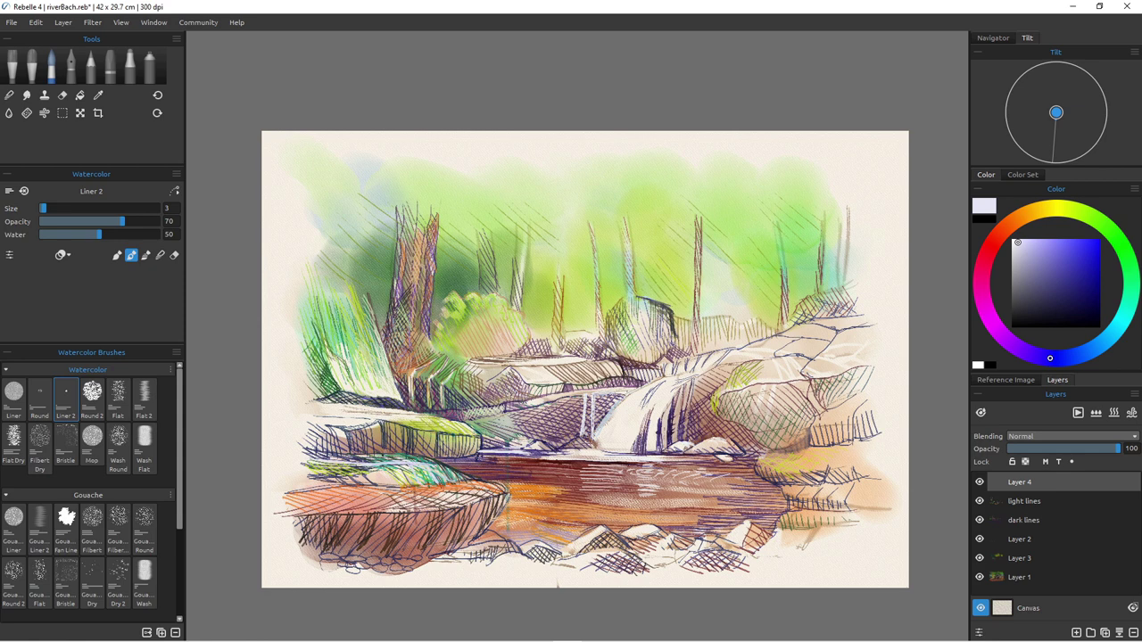
left_click(1134, 633)
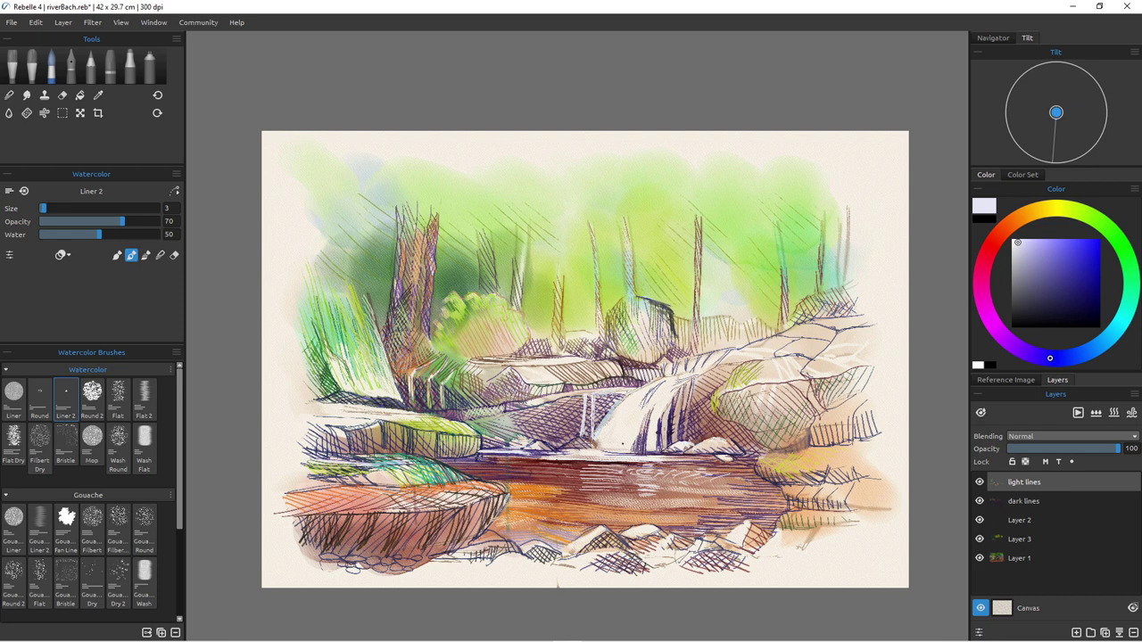
Step: Draw violet-blue Liner 2 reflection lines across the upper and left parts of the stream surface
left_click(1072, 252)
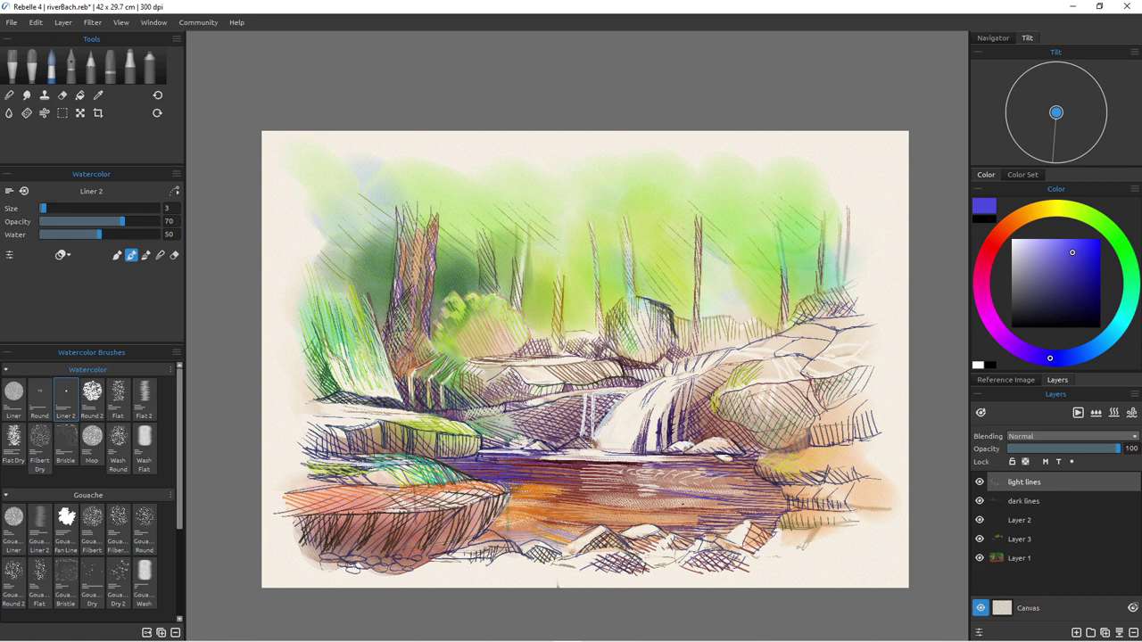
key("e")
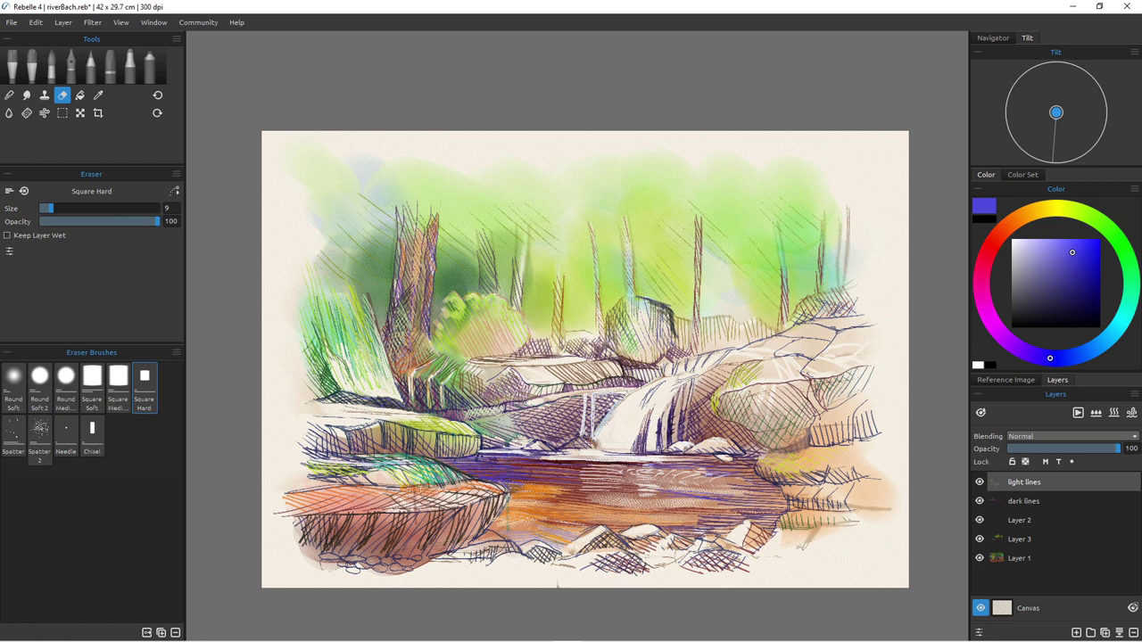
key("w")
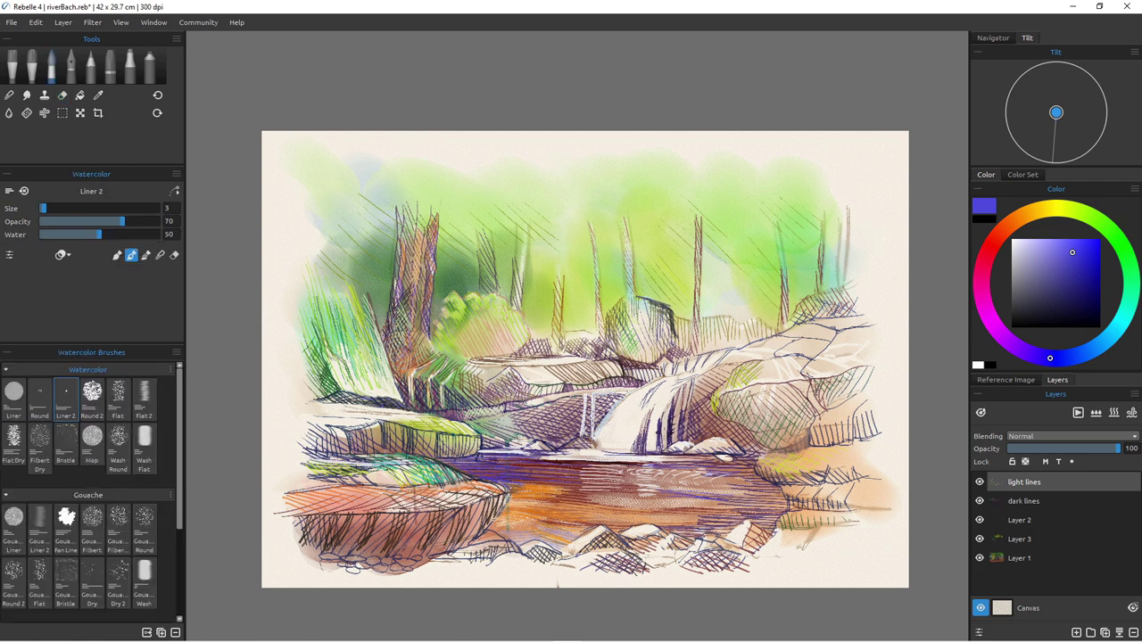
Step: Strengthen the top of the left foreground rock with bright red-orange hatching strokes
left_click(998, 236)
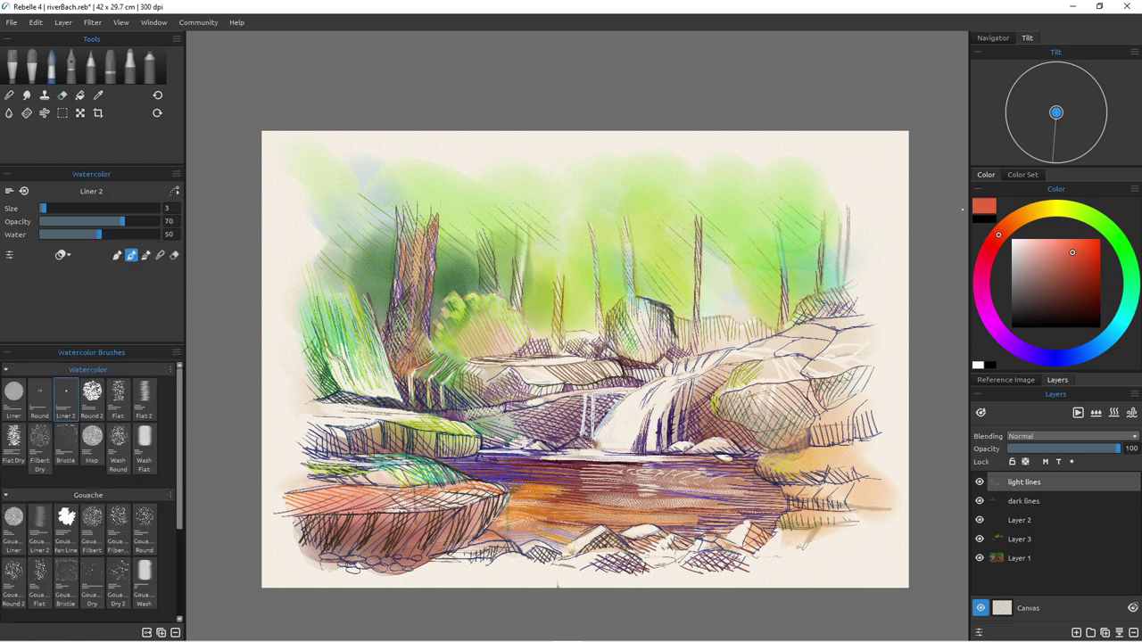
left_click_drag(1073, 253, 1081, 241)
mouse_move(392, 489)
left_mouse_down()
mouse_move(481, 476)
mouse_move(438, 497)
left_mouse_up()
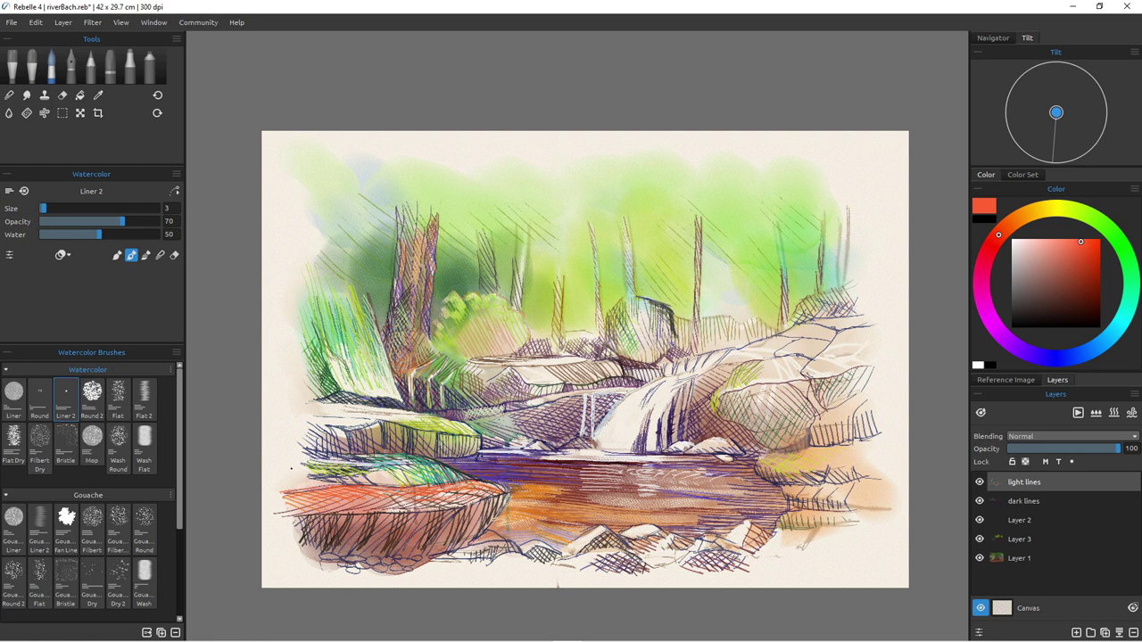
Step: Hatch violet shading strokes across the left part and front edge of the left foreground rock's top
left_click(1025, 351)
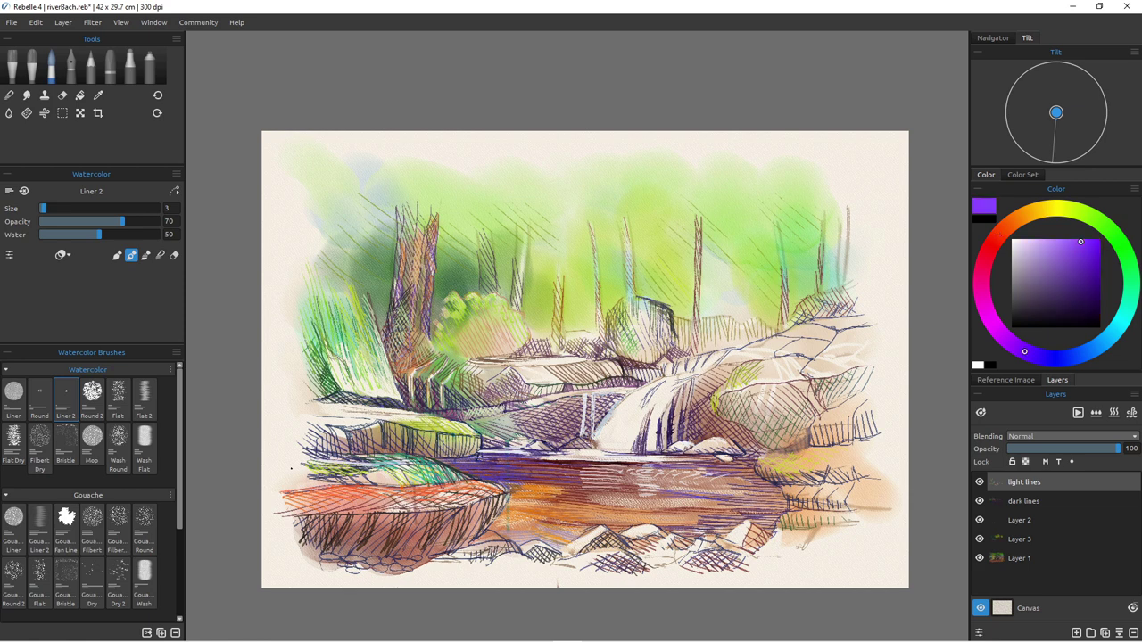
left_click(1081, 254)
left_click_drag(354, 496, 285, 508)
left_click_drag(370, 496, 315, 514)
left_click_drag(392, 493, 351, 513)
left_click_drag(412, 494, 367, 519)
left_click_drag(387, 502, 375, 515)
left_click_drag(360, 507, 348, 519)
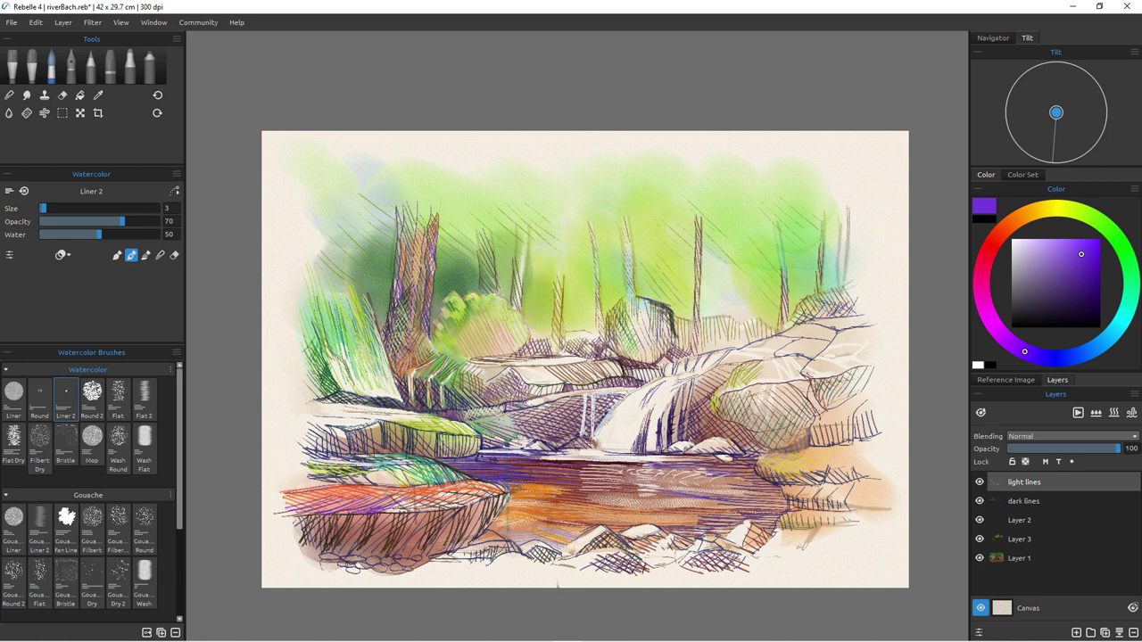
left_click_drag(389, 485, 283, 508)
left_click_drag(428, 495, 369, 520)
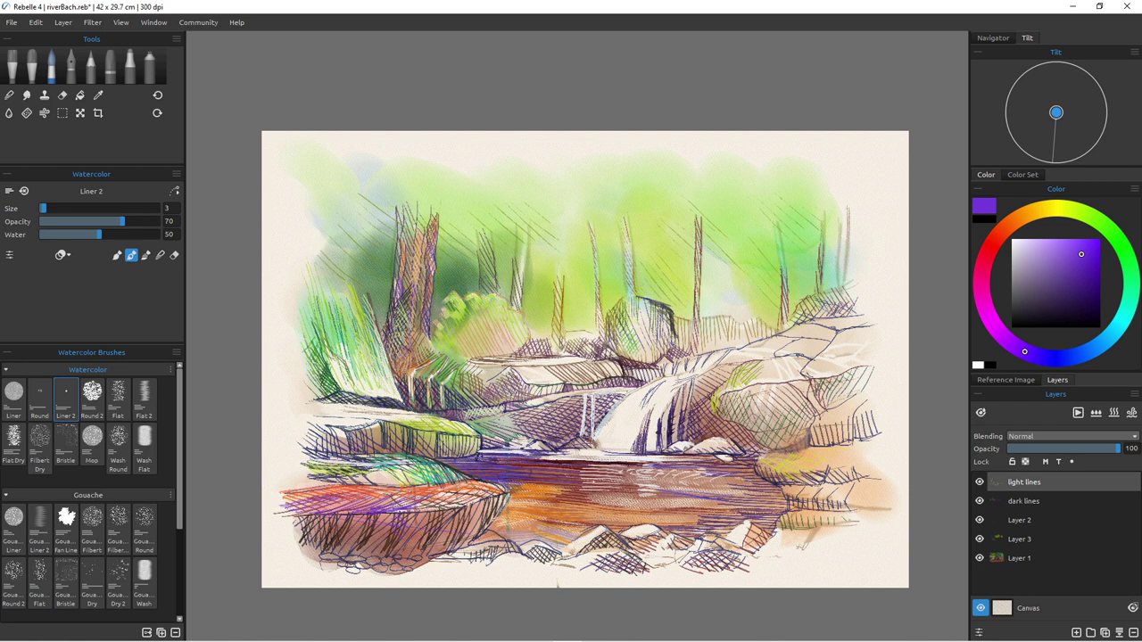
Step: Add diagonal green strokes to the shaded front face of the left foreground rock
left_click(1129, 268)
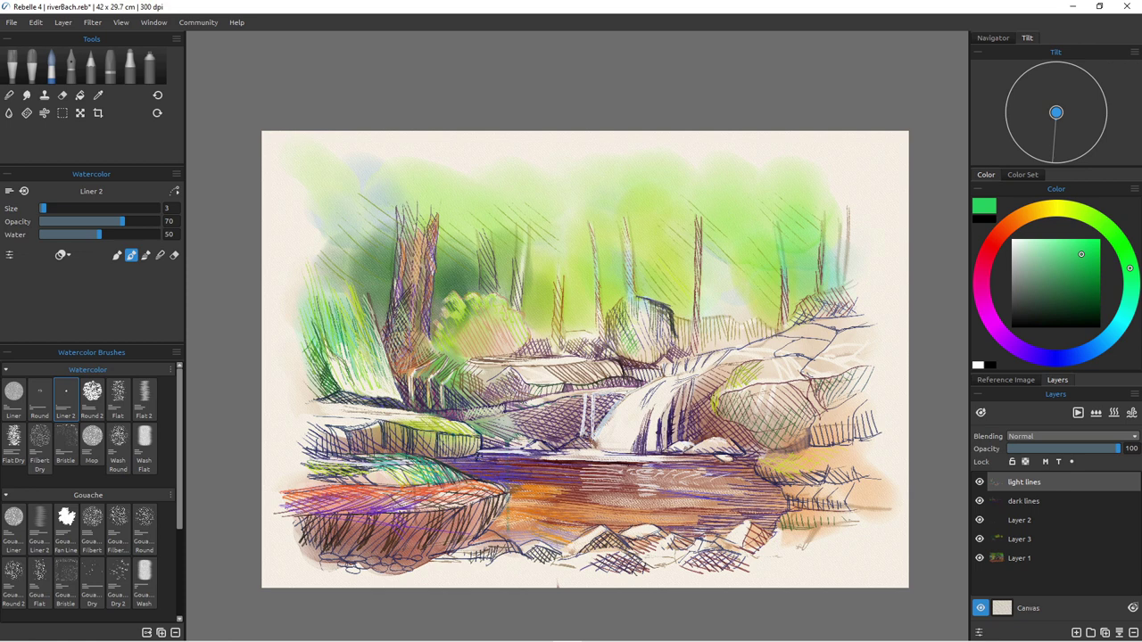
left_click_drag(363, 520, 332, 540)
left_click(1063, 292)
left_click(1036, 305)
Step: Switch to the 8B pencil and add a new top layer named "pencil"
left_click(91, 69)
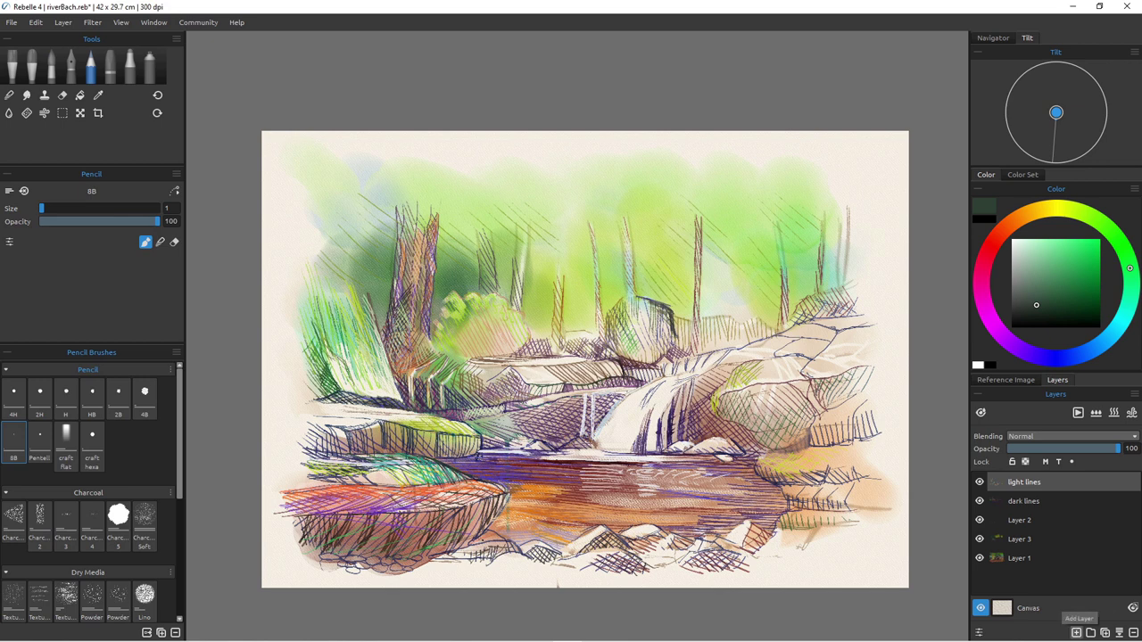
left_click(1076, 632)
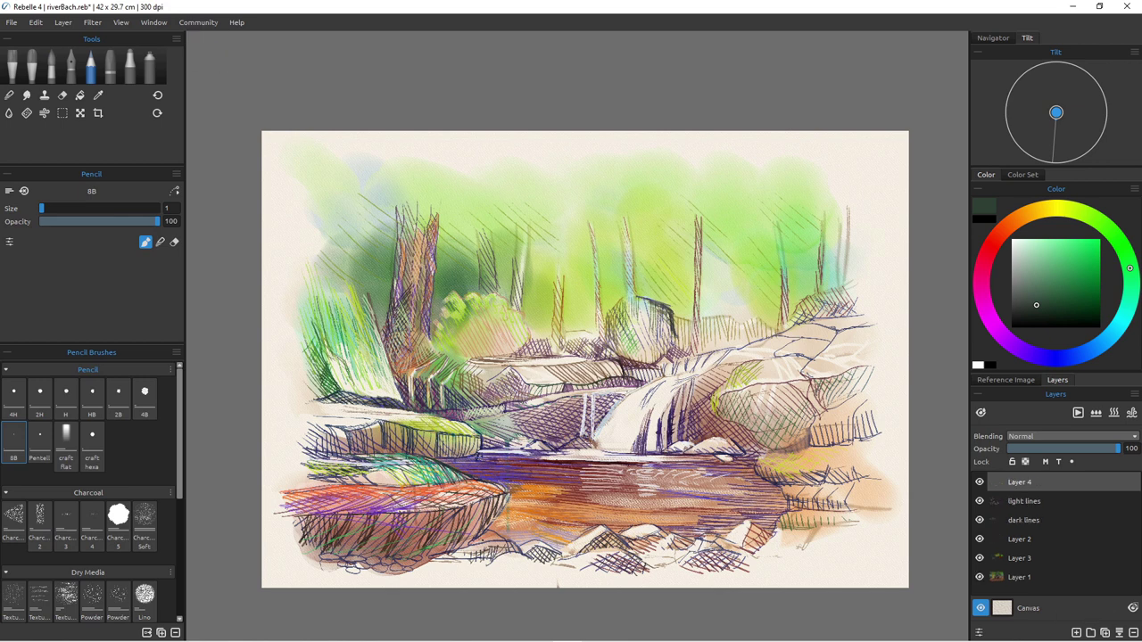
double_click(1020, 481)
type("pencil")
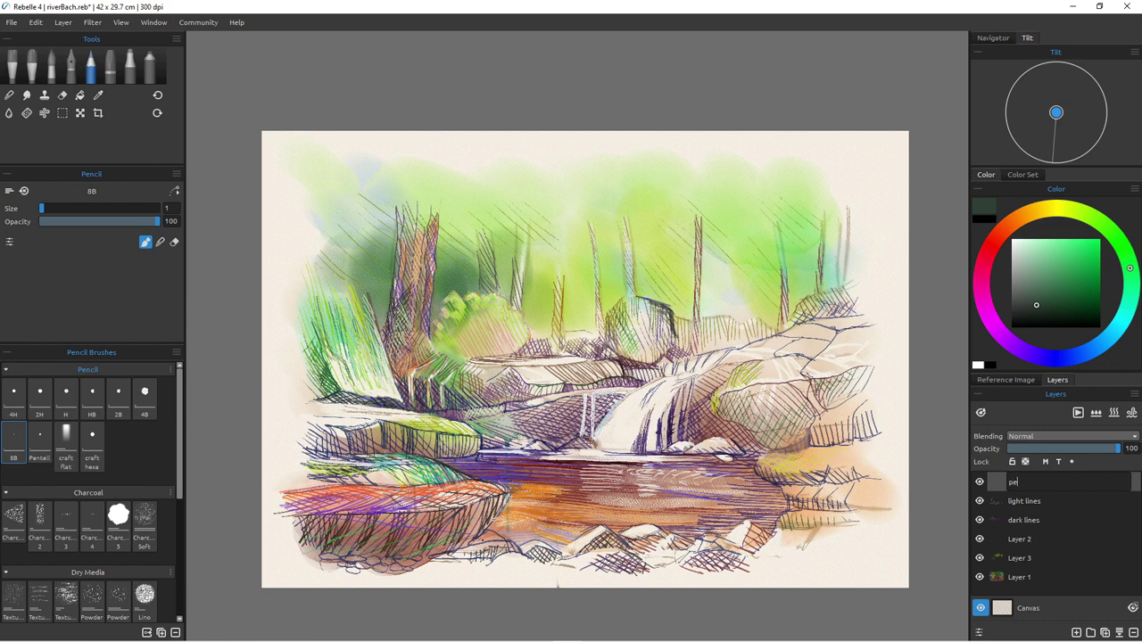
key("Return")
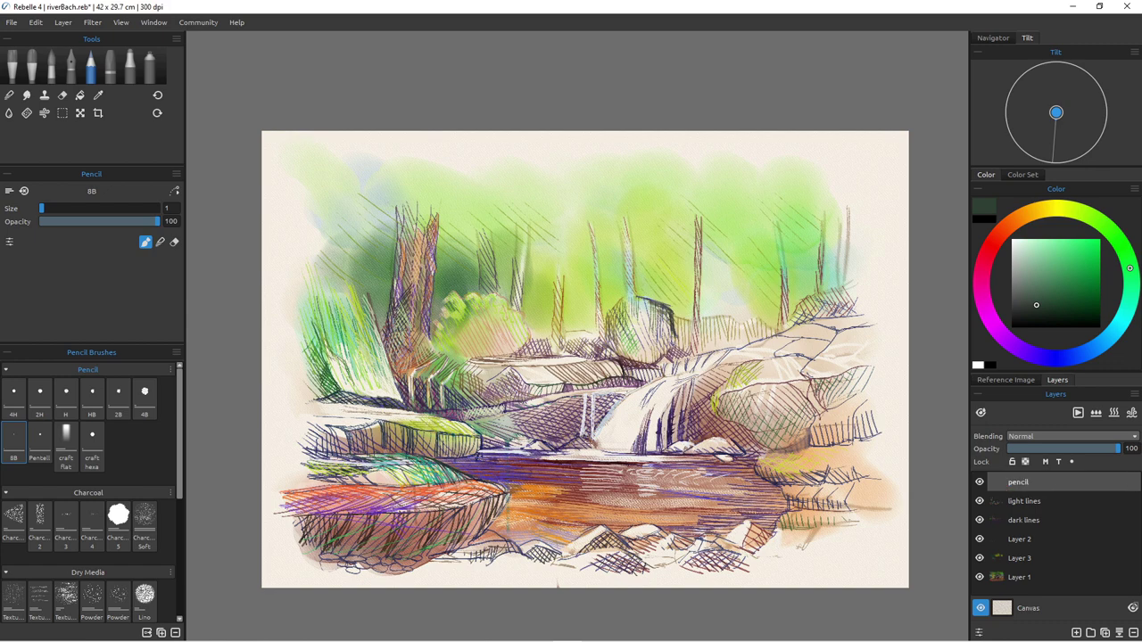
Step: Draw fine pale green 8B pencil strokes along the upper rim of the left foreground rock
scroll(434, 468, "up", 6)
scroll(434, 468, "down", 6)
left_click(1024, 248)
scroll(474, 483, "up", 10)
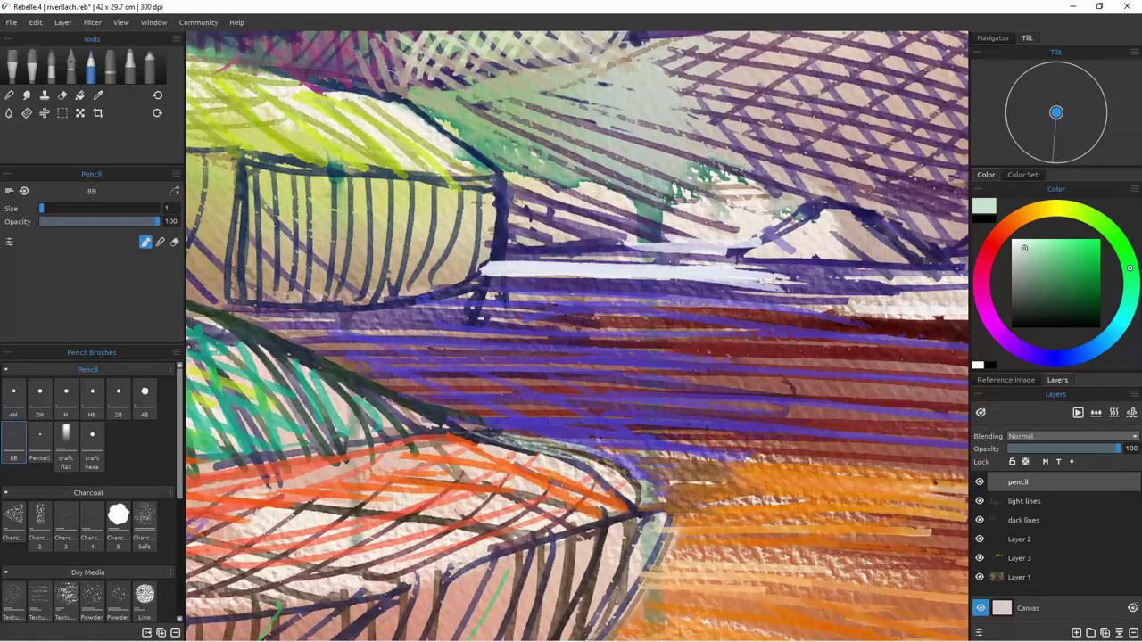
mouse_move(523, 438)
left_mouse_down()
mouse_move(514, 443)
mouse_move(559, 448)
left_mouse_up()
left_click_drag(471, 434, 510, 448)
Step: Try a larger 8B pencil size with a stroke on the left foreground rock's rim, and undo that stroke
key("bracketright")
key("bracketright")
key("bracketright")
key("bracketright")
key("bracketright")
key("bracketright")
key("bracketleft")
key("bracketleft")
mouse_move(491, 421)
left_mouse_down()
mouse_move(536, 448)
mouse_move(500, 441)
mouse_move(505, 468)
left_mouse_up()
key("ctrl+z")
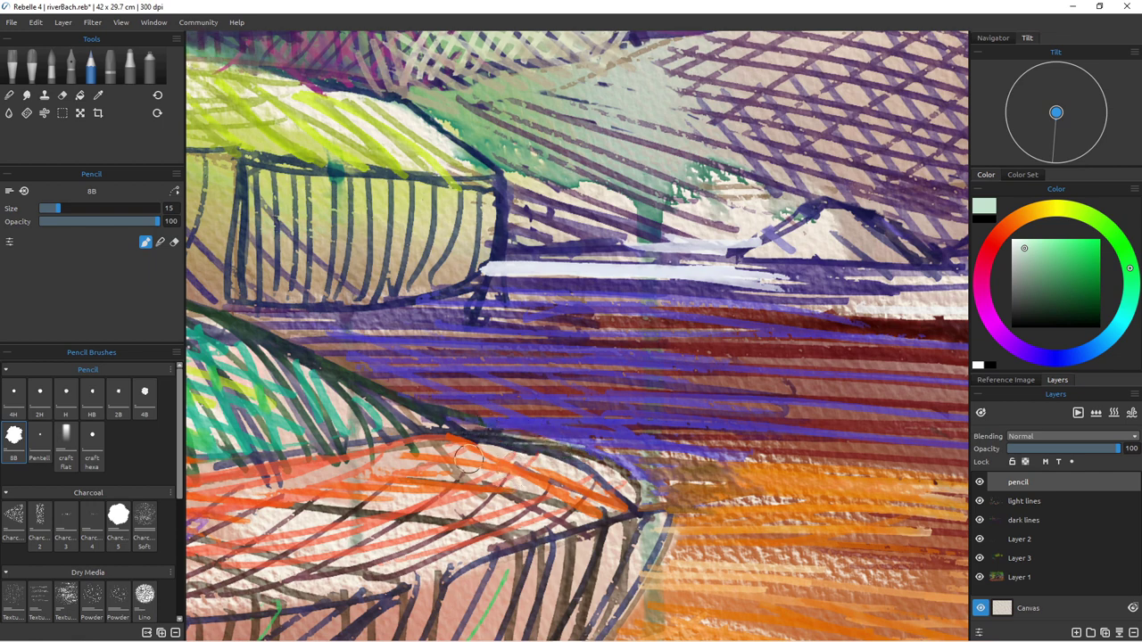
Step: Reduce the 8B pencil size to 3 and undo the test stroke on the rock's rim
key("bracketleft")
key("bracketleft")
key("bracketleft")
left_click_drag(476, 431, 517, 437)
key("bracketleft")
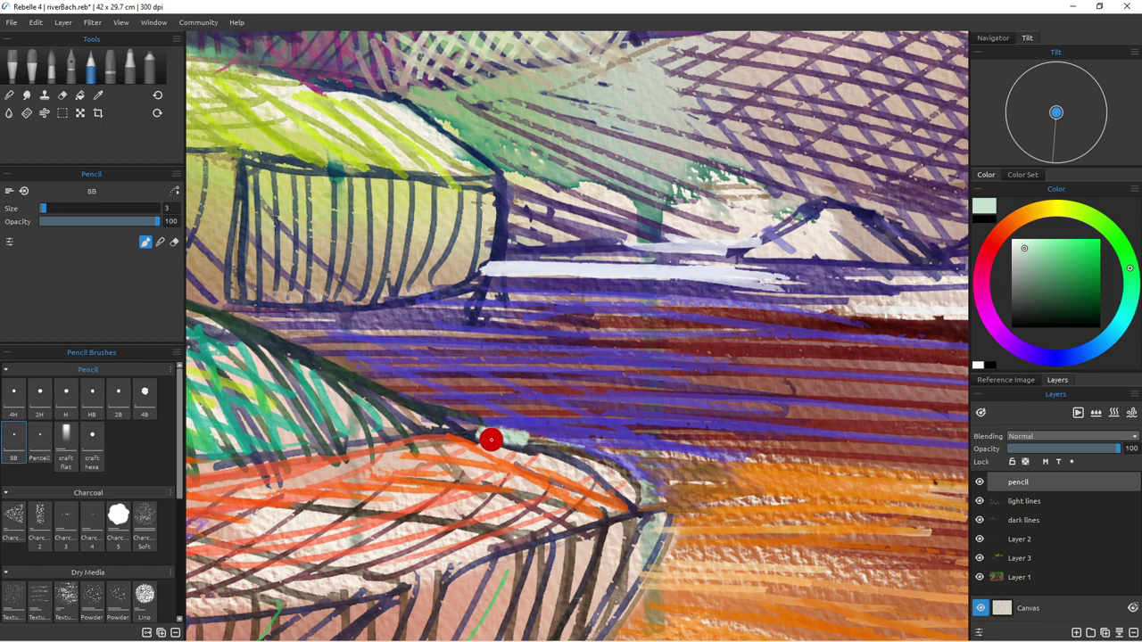
key("ctrl+z")
Step: Draw pale mint highlight strokes along the left foreground rock's upper rim and its tip at the water
left_click_drag(510, 437, 590, 455)
left_click(1018, 242)
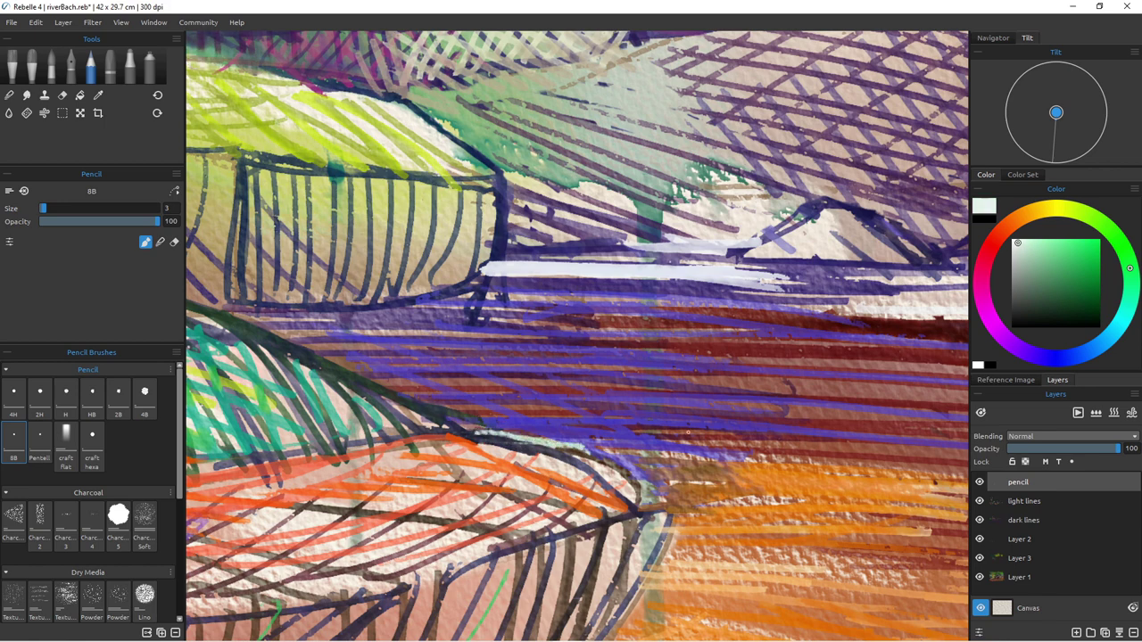
mouse_move(470, 432)
left_mouse_down()
mouse_move(587, 451)
mouse_move(571, 448)
mouse_move(639, 473)
left_mouse_up()
scroll(563, 478, "down", 10)
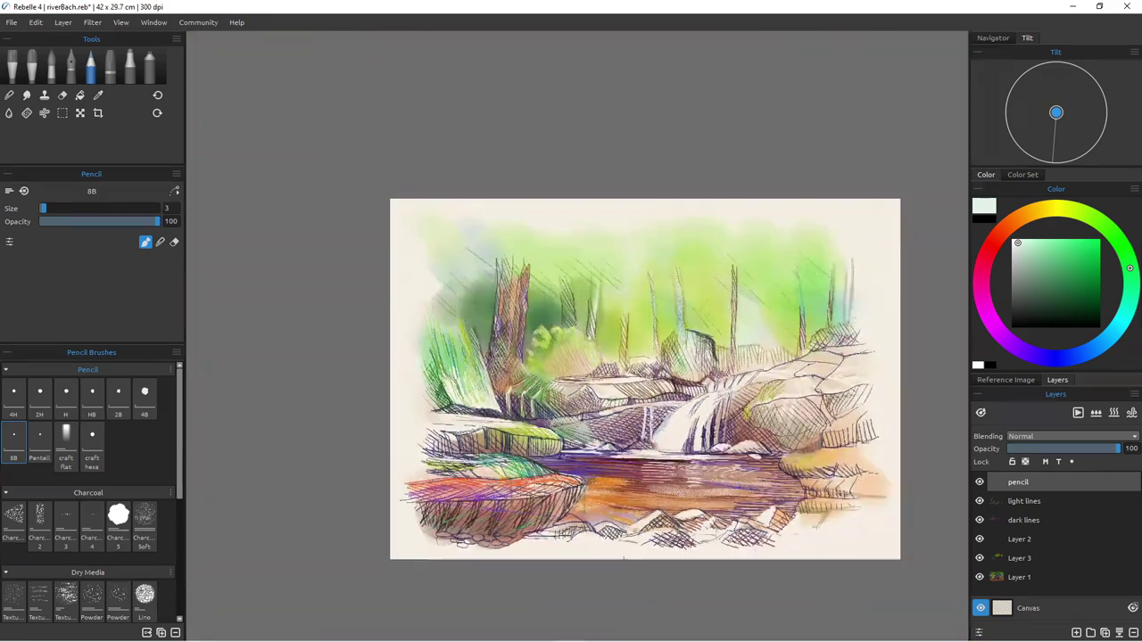
scroll(557, 455, "up", 9)
scroll(552, 481, "down", 1)
mouse_move(730, 480)
left_mouse_down()
mouse_move(671, 429)
mouse_move(719, 470)
left_mouse_up()
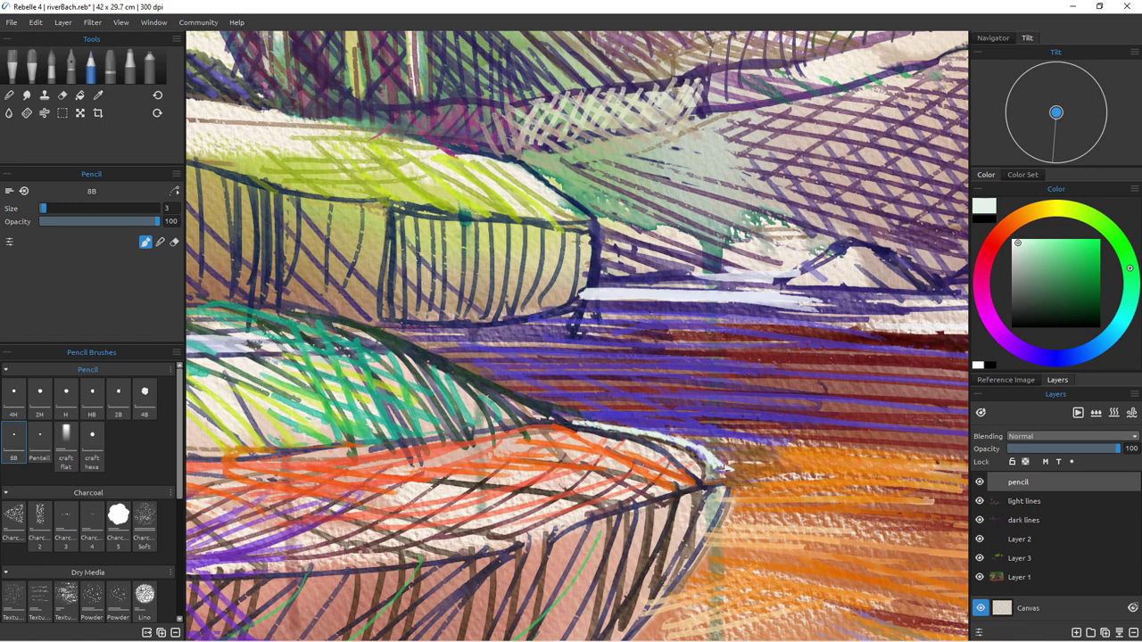
Step: Replace the mint rim highlight with warm near-white 8B pencil strokes along the left foreground rock's upper edge
left_click(1003, 230)
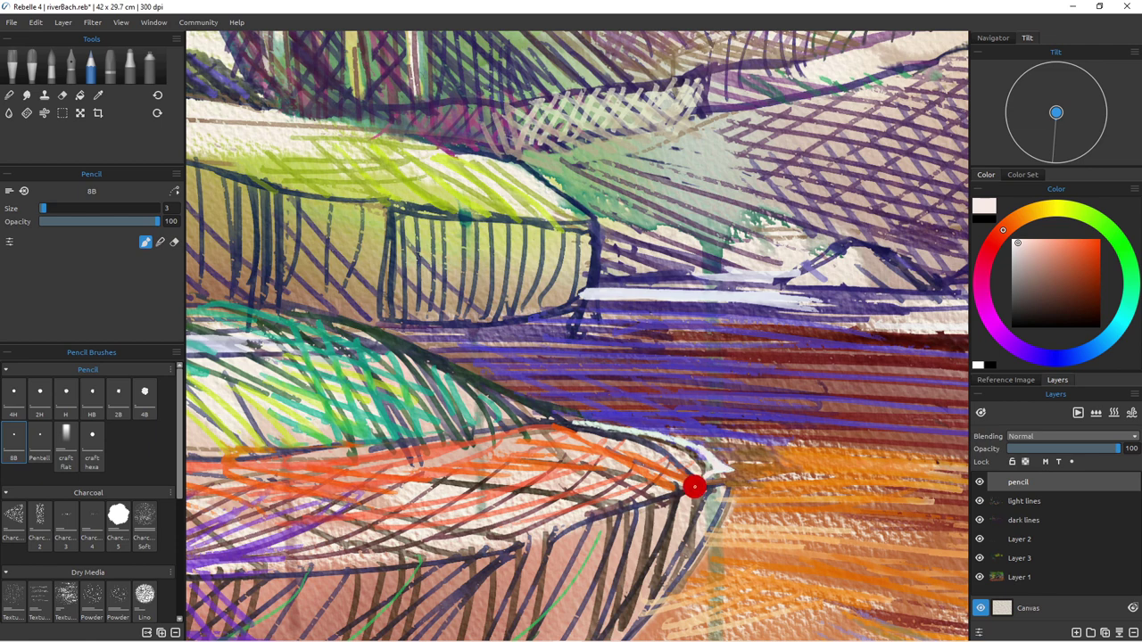
key("ctrl+z")
key("ctrl+z")
key("ctrl+z")
key("ctrl+z")
key("ctrl+z")
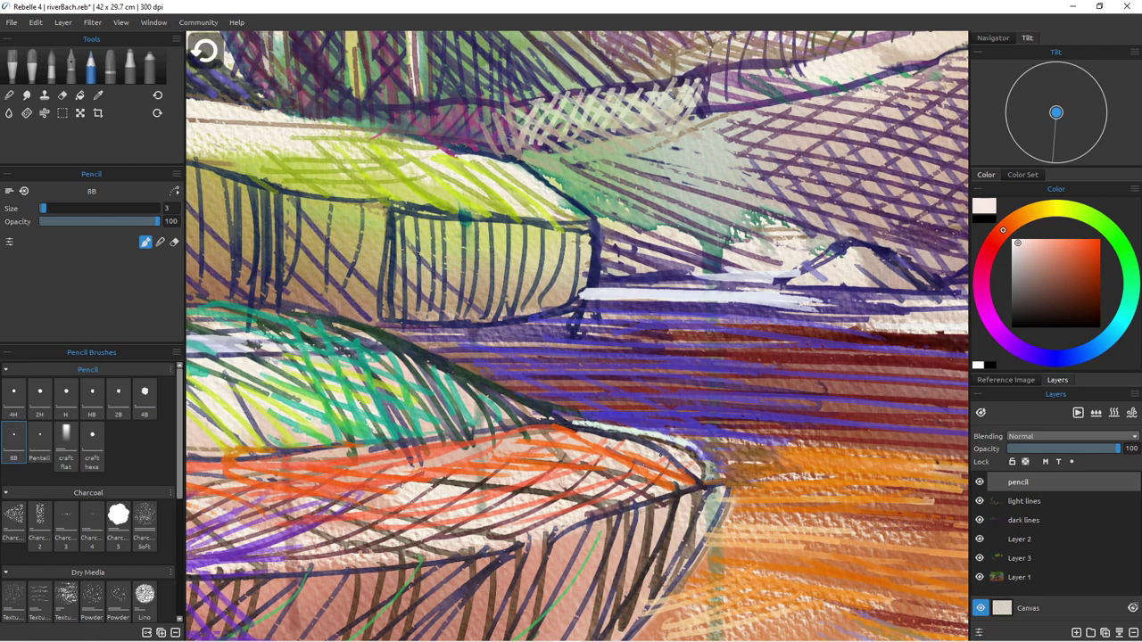
mouse_move(563, 418)
left_mouse_down()
mouse_move(674, 439)
mouse_move(636, 397)
mouse_move(740, 464)
left_mouse_up()
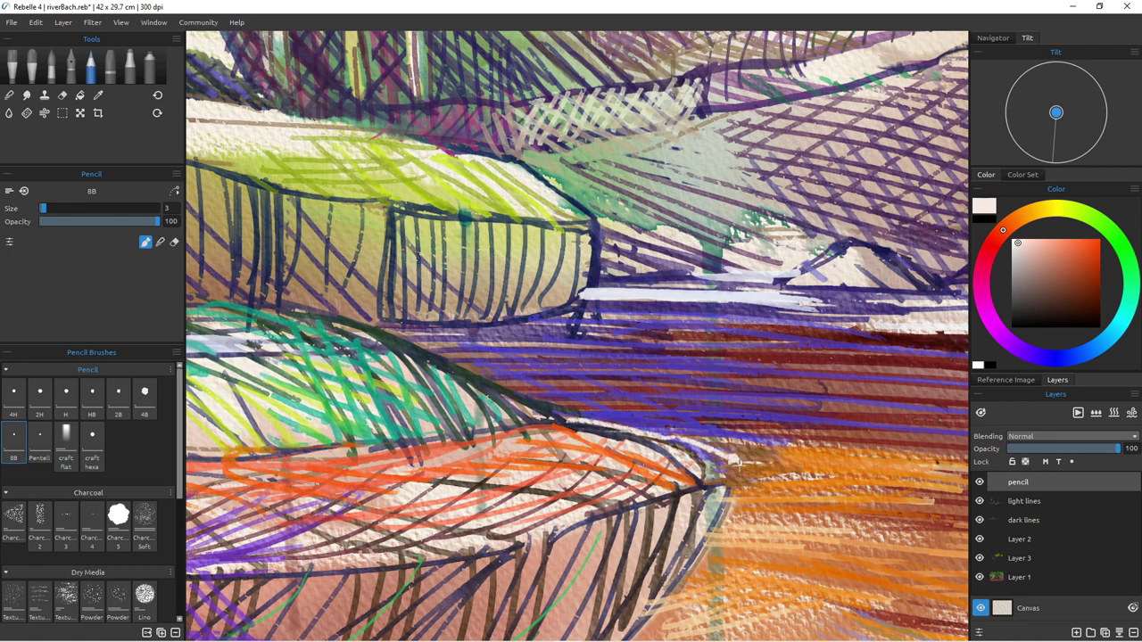
mouse_move(563, 420)
left_mouse_down()
mouse_move(692, 442)
mouse_move(665, 439)
mouse_move(740, 470)
left_mouse_up()
mouse_move(583, 430)
left_mouse_down()
mouse_move(549, 420)
mouse_move(586, 425)
left_mouse_up()
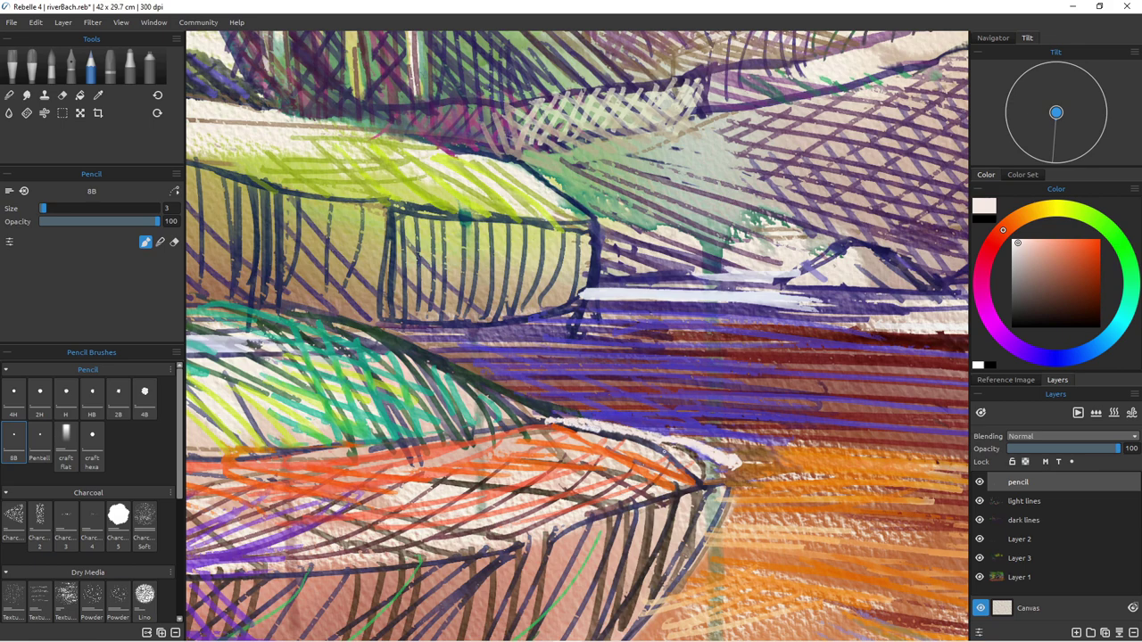
Step: Examine the left foreground rocks and stream in close-up and against the whole painting
scroll(487, 517, "up", 4)
scroll(486, 517, "down", 3)
left_click_drag(487, 517, 670, 441)
scroll(582, 488, "down", 8)
scroll(583, 488, "up", 5)
left_click_drag(583, 488, 483, 509)
scroll(484, 509, "up", 3)
scroll(483, 510, "up", 2)
scroll(483, 509, "down", 5)
scroll(484, 509, "up", 4)
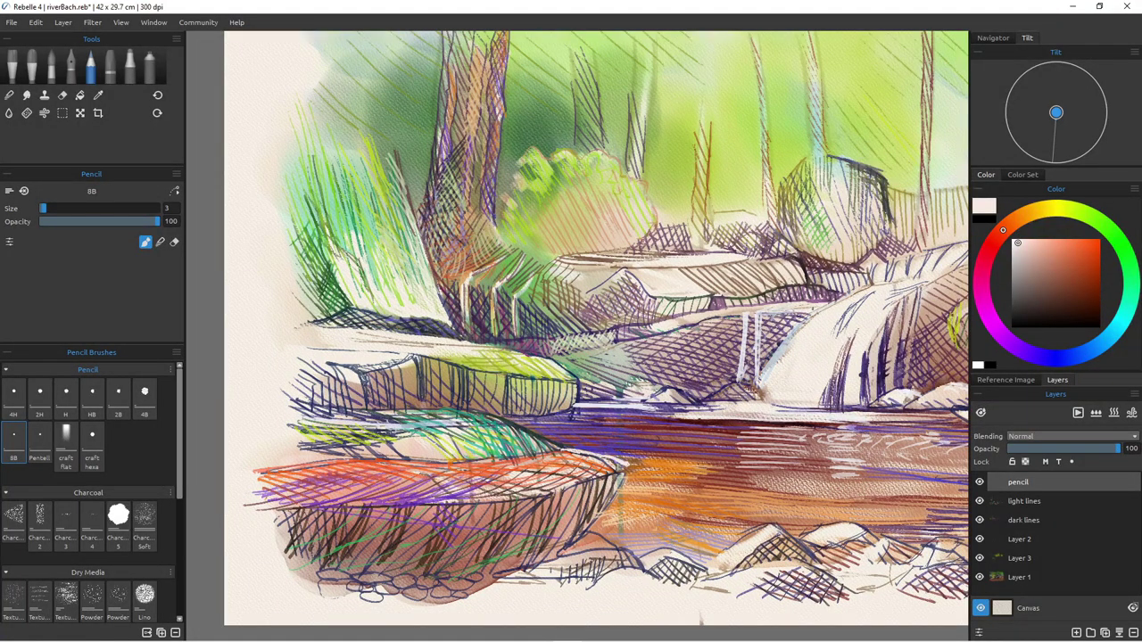
Step: Erase the dark lines at the water end of the teal-green left rock on the dark lines layer, using the Square Hard eraser
key("ctrl+alt")
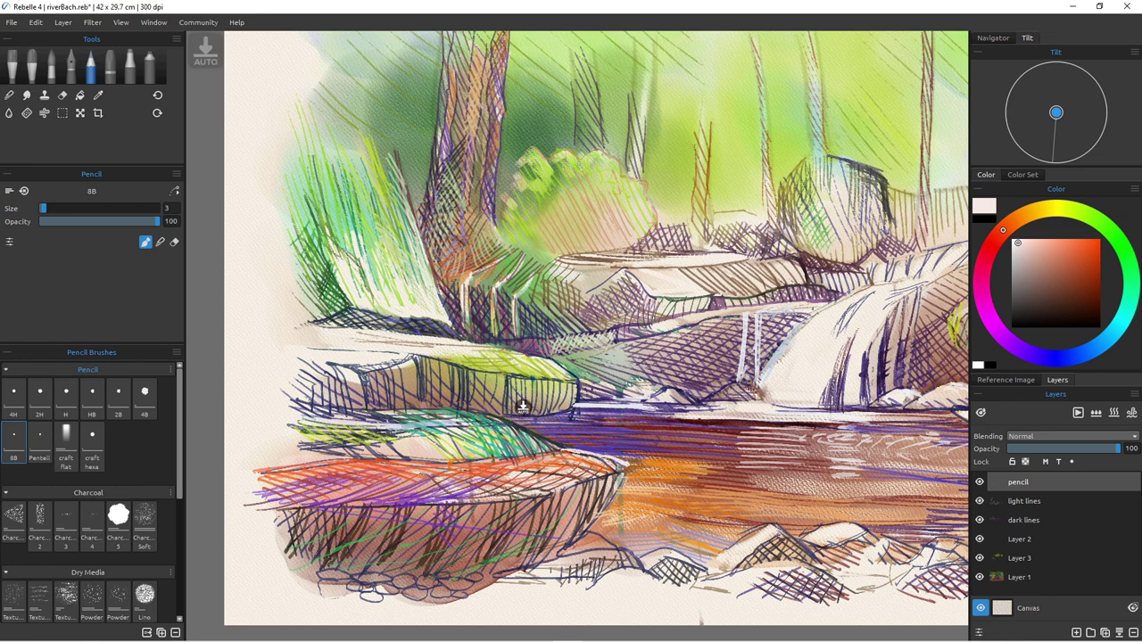
left_click(523, 406, "ctrl+alt")
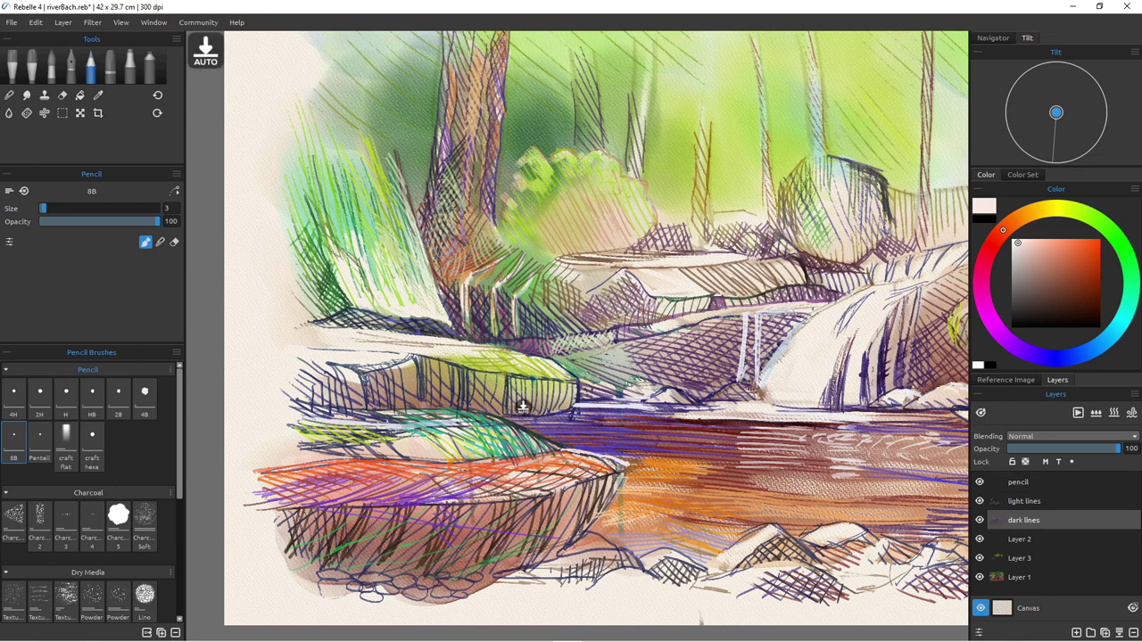
key("e")
mouse_move(504, 416)
left_mouse_down()
mouse_move(565, 453)
mouse_move(498, 425)
mouse_move(515, 451)
left_mouse_up()
key("b")
key("e")
key("b")
Step: Erase the remaining strokes in the gap between the teal-green and red rocks, checking light lines, Layer 2, Layer 3 and Layer 1
left_click(1024, 501)
key("e")
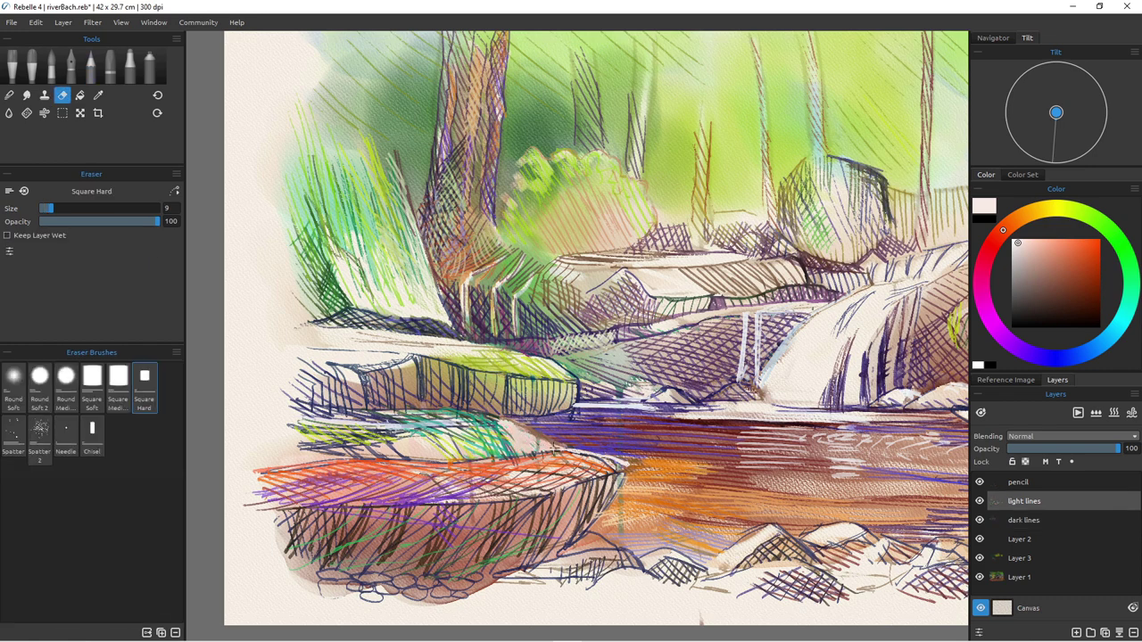
key("b")
key("e")
left_click(1020, 539)
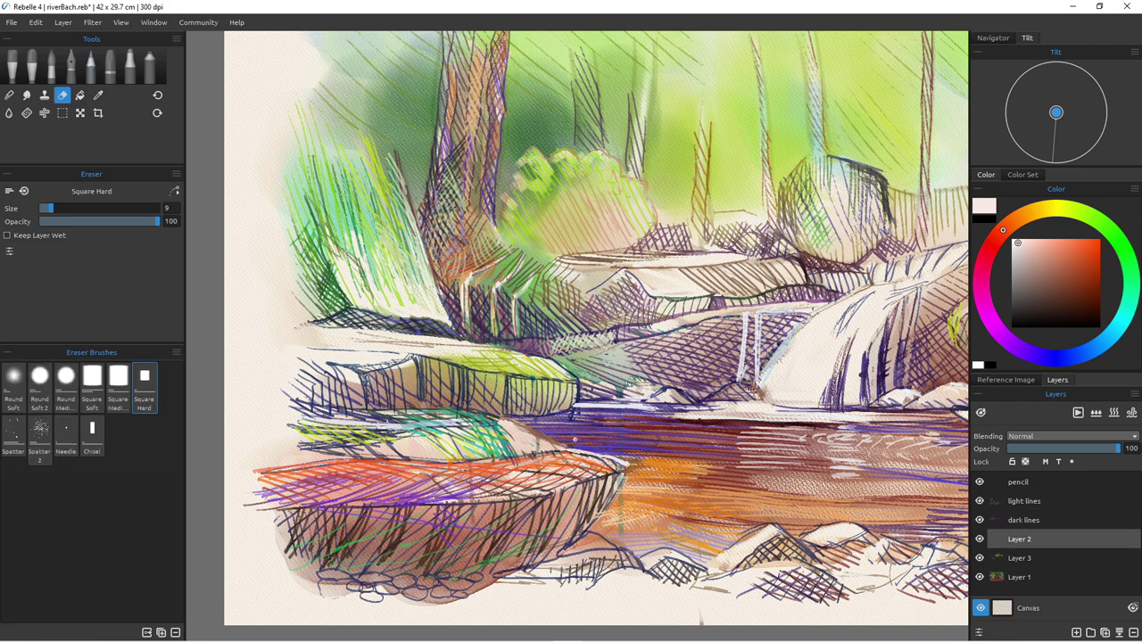
key("b")
key("e")
key("b")
key("e")
left_click(1020, 559)
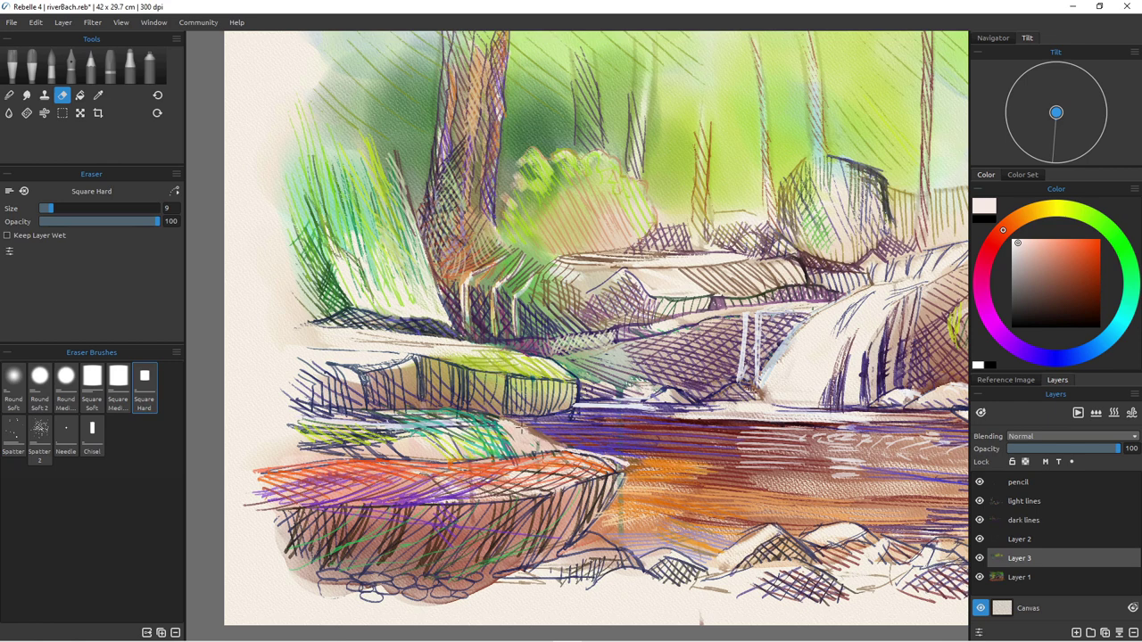
left_click(1020, 577)
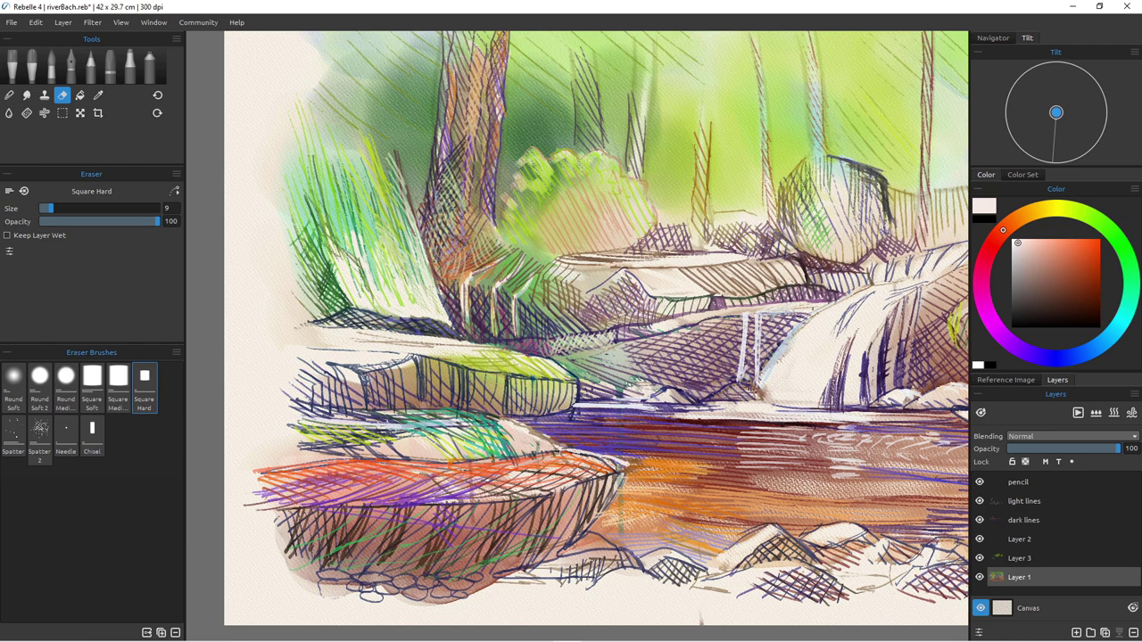
left_click(1019, 539)
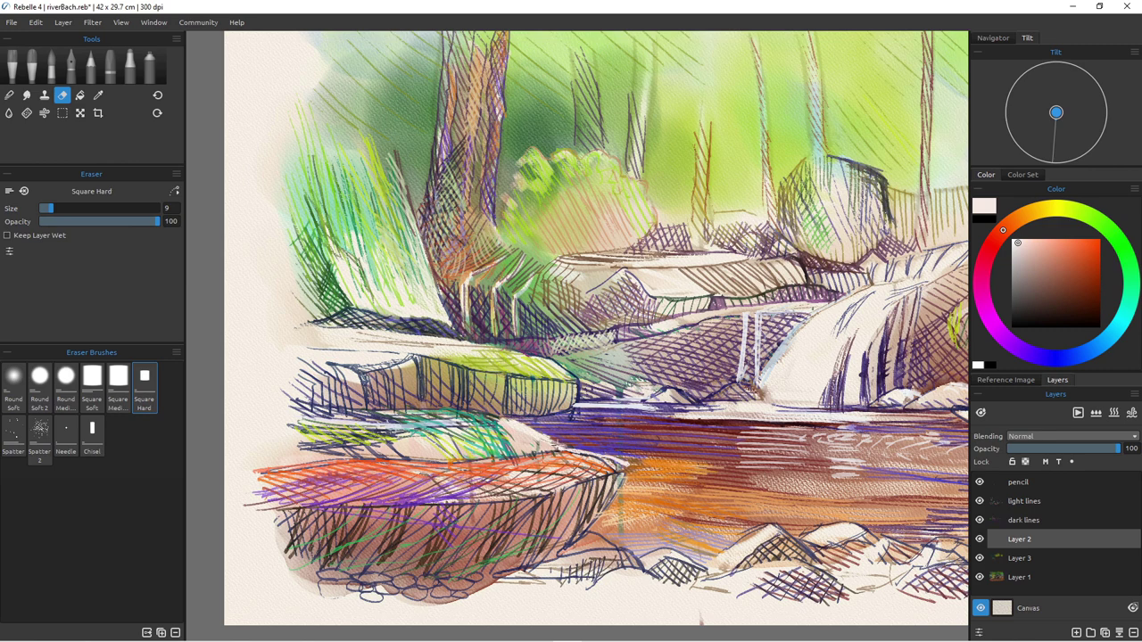
Step: Fill the cleared gap between the two left rocks with a reddish-brown Mop watercolour wash on Layer 3, undoing misplaced strokes
key("p")
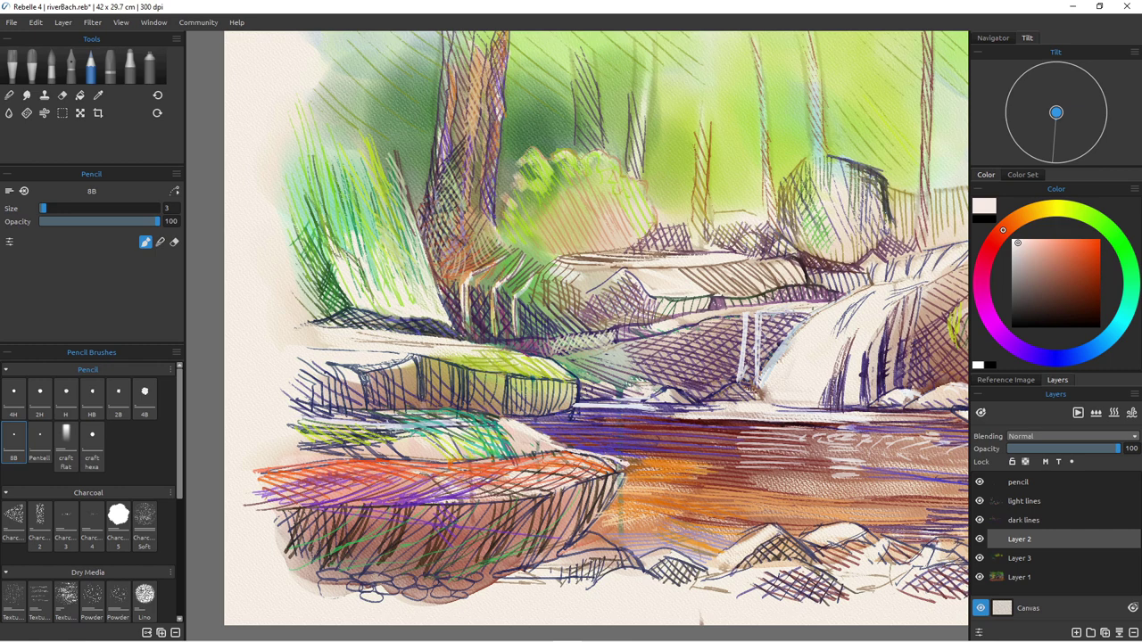
left_click(646, 462, "alt")
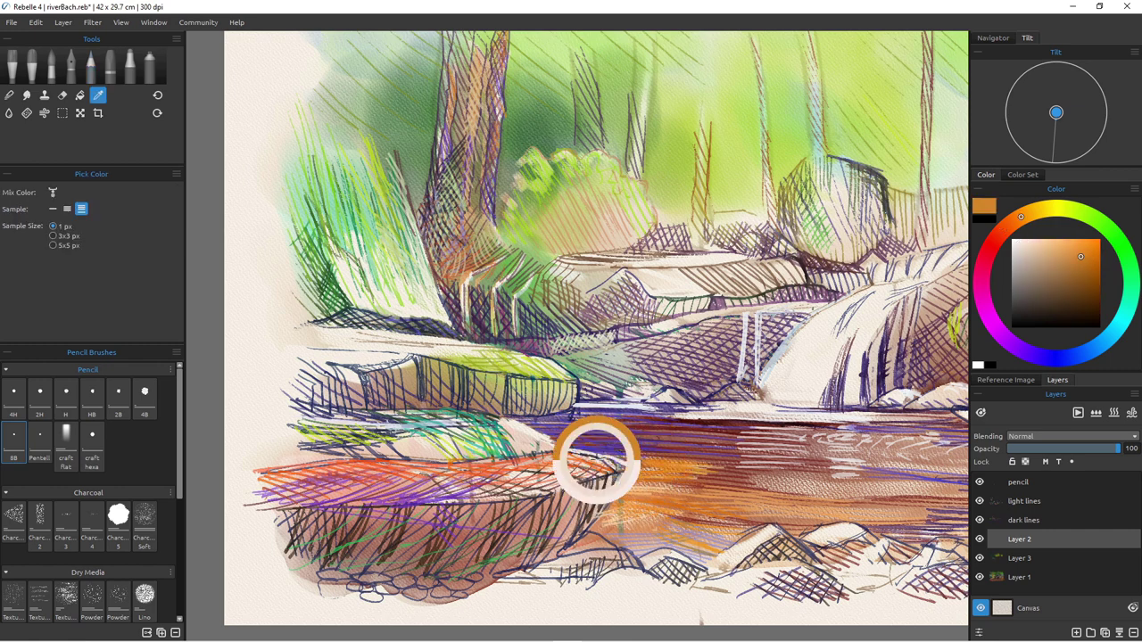
left_click_drag(614, 430, 651, 435)
key("w")
mouse_move(527, 436)
left_mouse_down()
mouse_move(510, 439)
mouse_move(537, 442)
mouse_move(512, 426)
mouse_move(582, 450)
mouse_move(607, 478)
mouse_move(557, 475)
left_mouse_up()
key("ctrl+z")
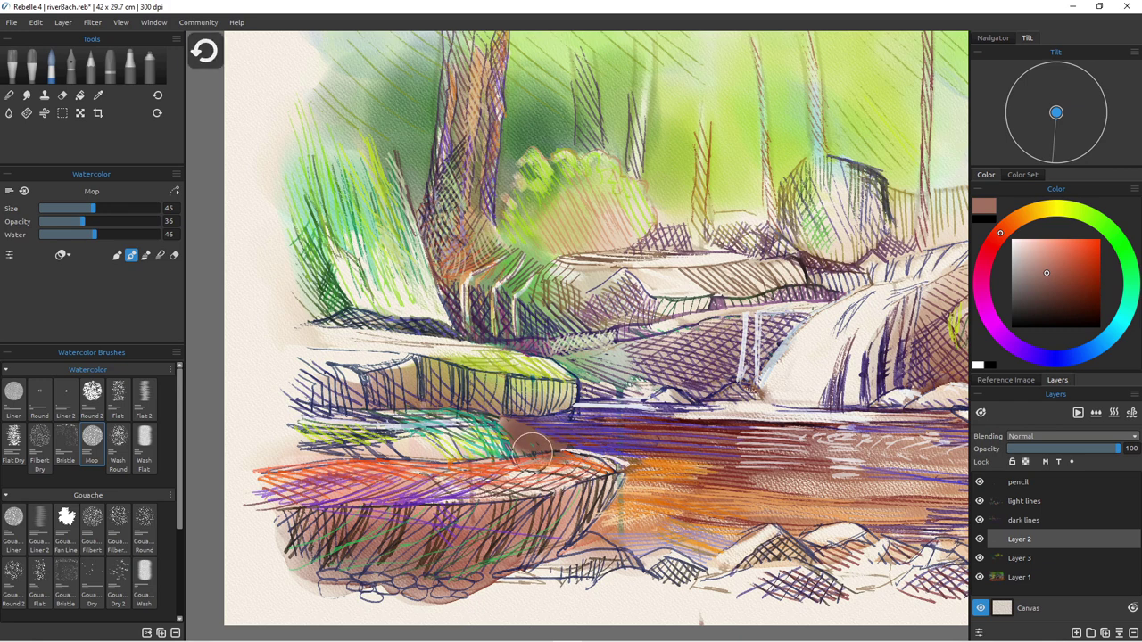
key("ctrl+z")
key("ctrl+z")
key("ctrl+z")
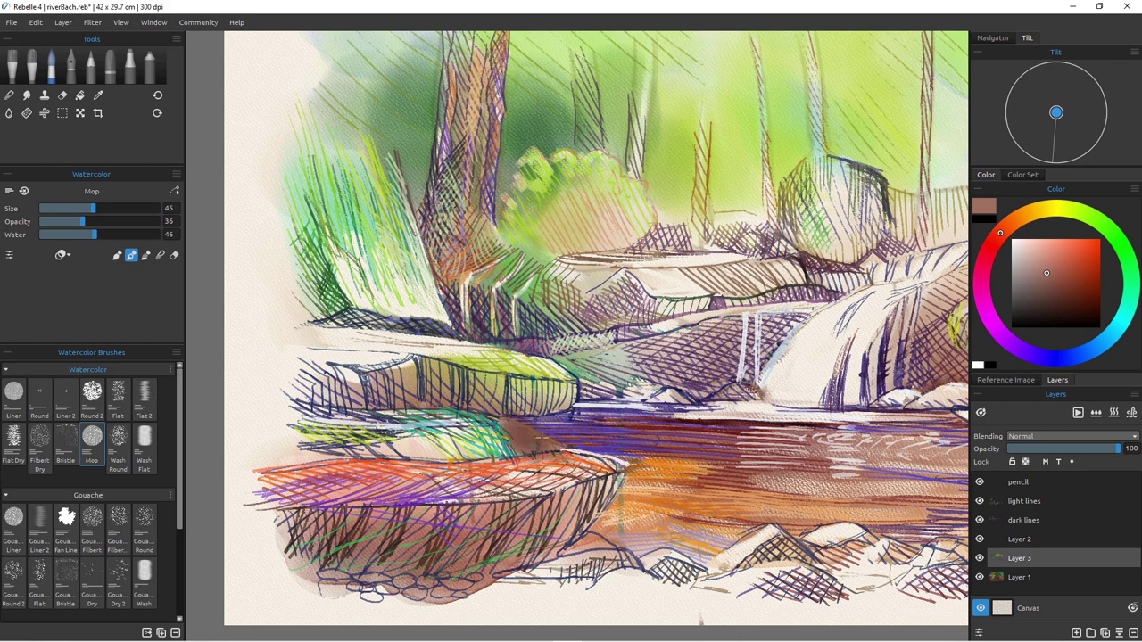
Step: Clean up the brown wash's edges with the eraser and warm it with orange-red sampled from the foreground rock
key("e")
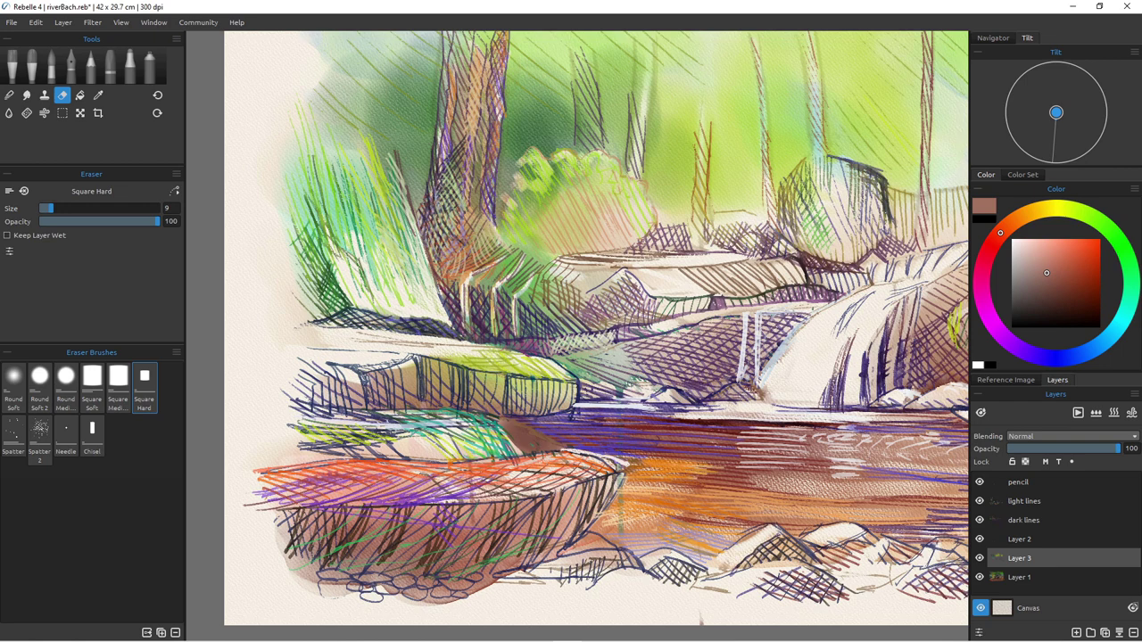
key("w")
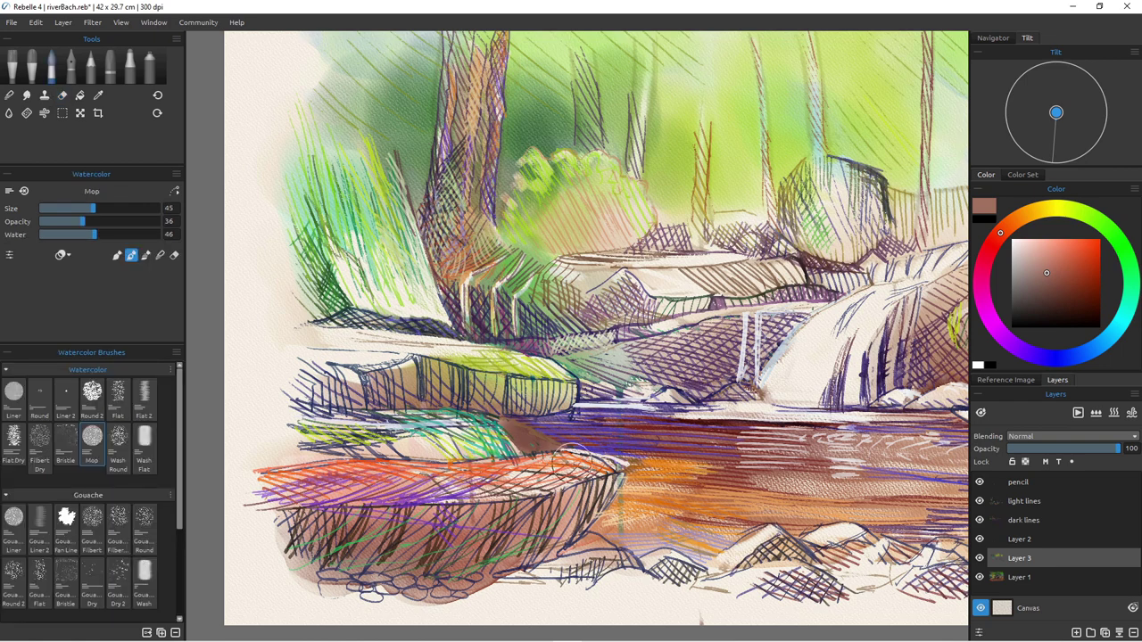
left_click(571, 461, "alt")
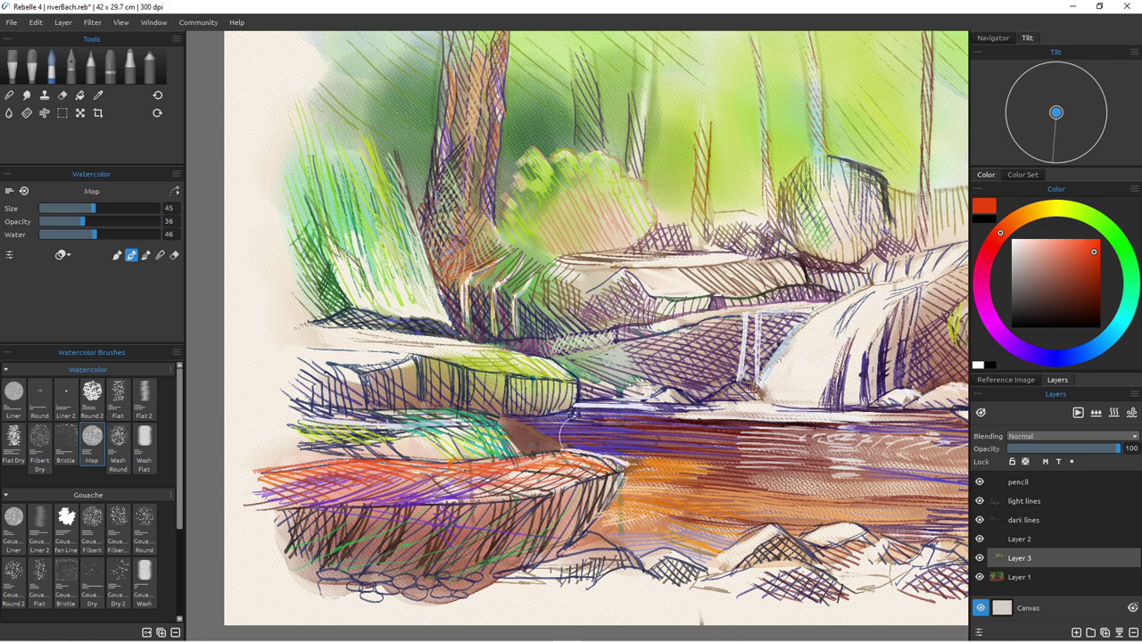
Step: Hatch the brown gap with dark purple Liner 2 strokes on the dark lines layer, sampling the colour from the water
left_click(1024, 520)
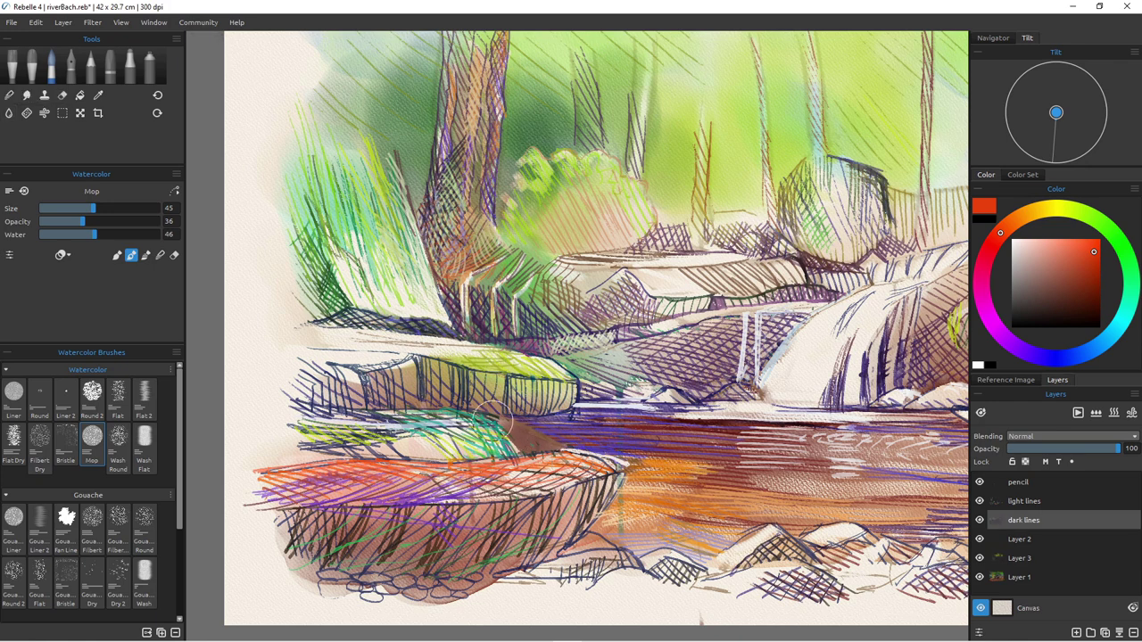
left_click(65, 400)
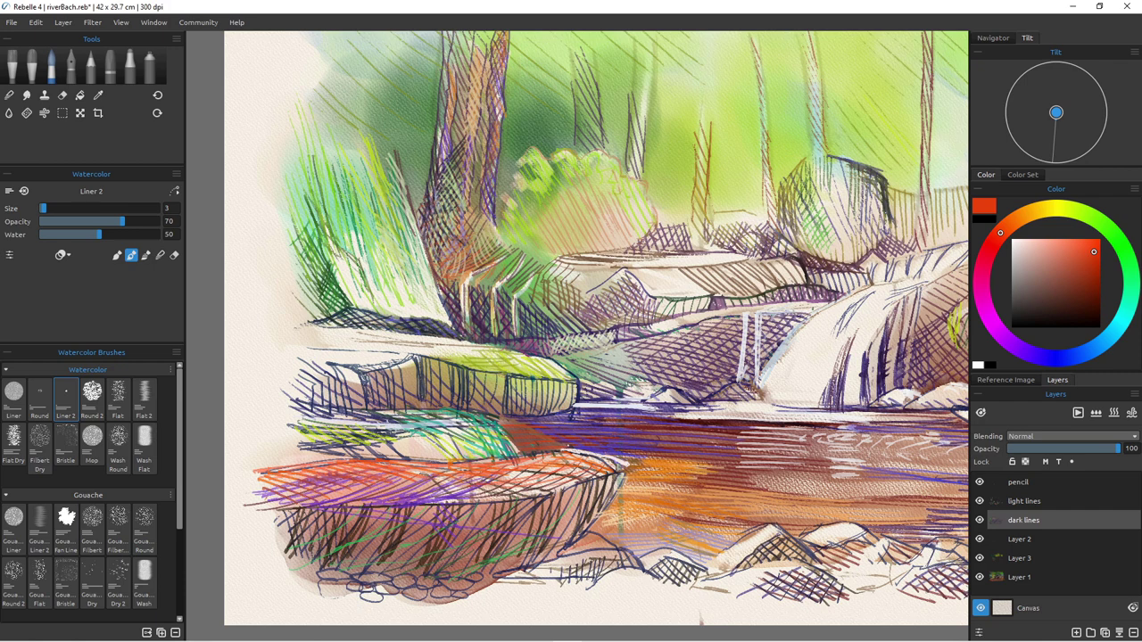
left_click(594, 428, "alt")
left_click_drag(596, 428, 587, 426)
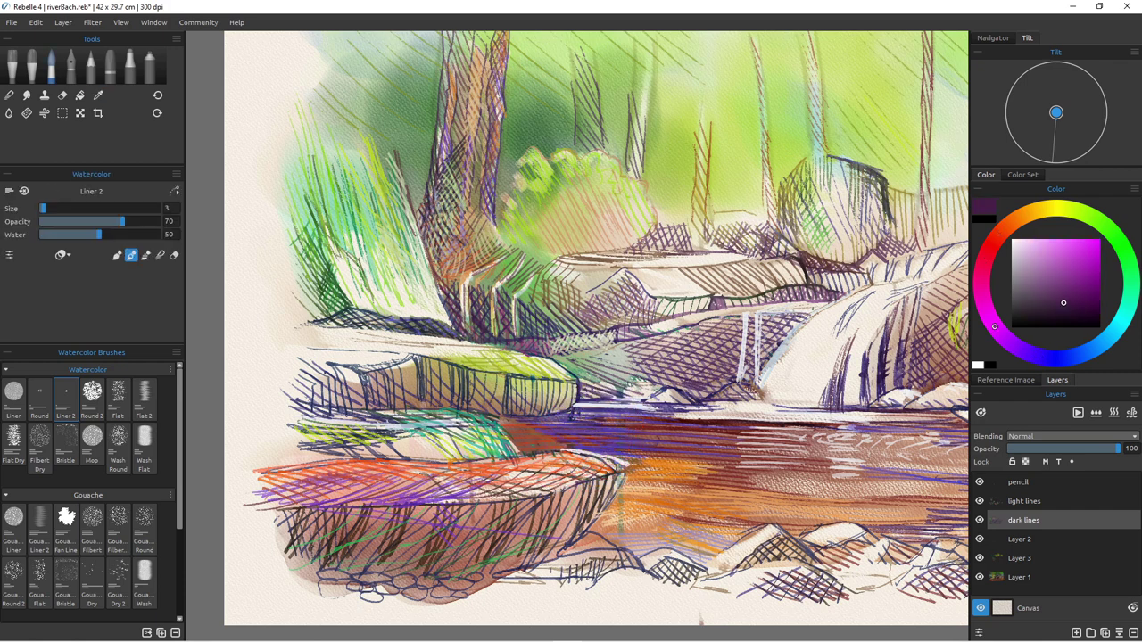
left_click_drag(505, 426, 594, 437)
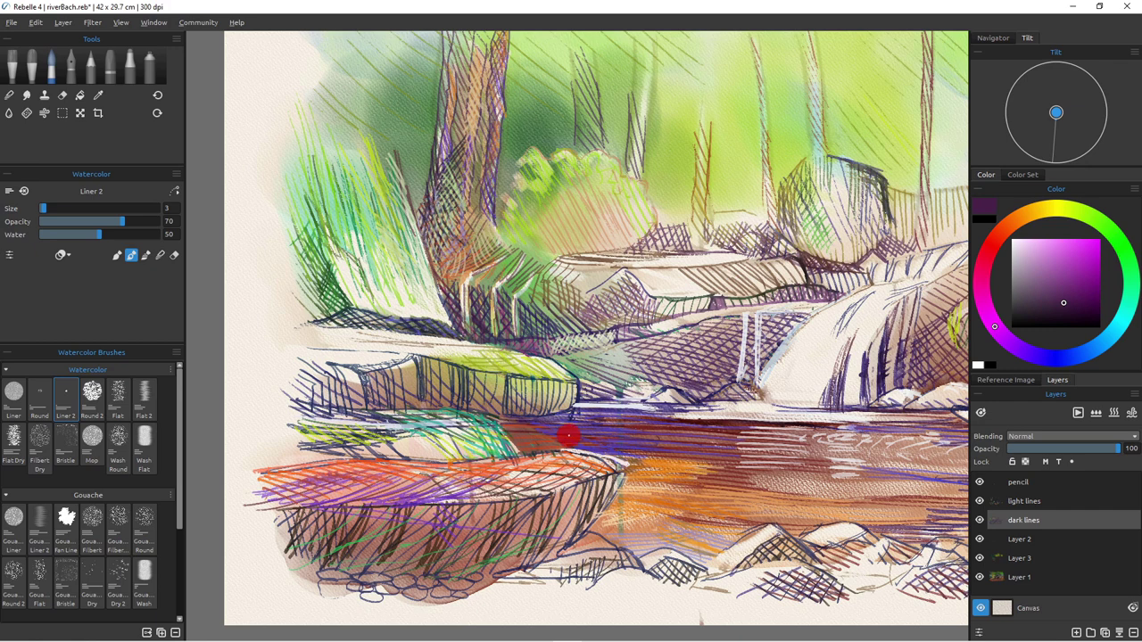
left_click_drag(588, 437, 552, 430)
left_click_drag(548, 432, 511, 438)
Step: Add brighter violet Liner 2 hatching where the water meets the teal-green left rock
key("alt")
left_click(1026, 352)
left_click_drag(1054, 259, 1069, 251)
left_click_drag(713, 409, 717, 407)
left_click_drag(514, 441, 526, 439)
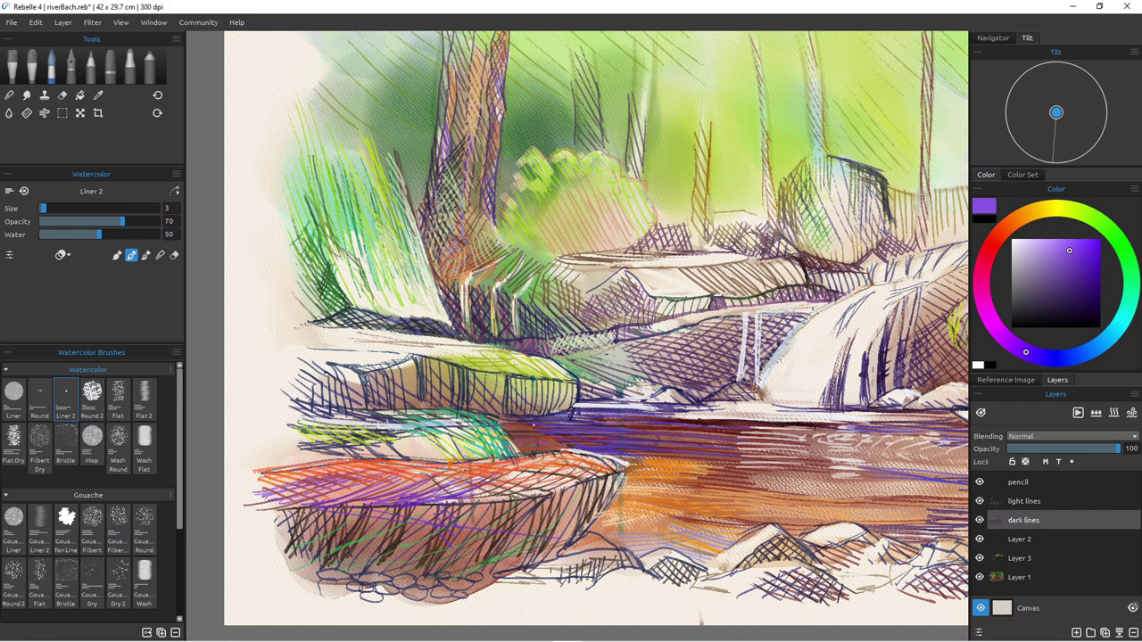
key("alt")
mouse_move(553, 431)
left_mouse_down()
mouse_move(543, 429)
mouse_move(583, 426)
mouse_move(545, 420)
mouse_move(533, 432)
mouse_move(607, 425)
mouse_move(589, 426)
left_mouse_up()
Step: Deepen the water beside the left rocks with darker violet lines and dark red strokes sampled from the stream
left_click_drag(1071, 265, 1072, 260)
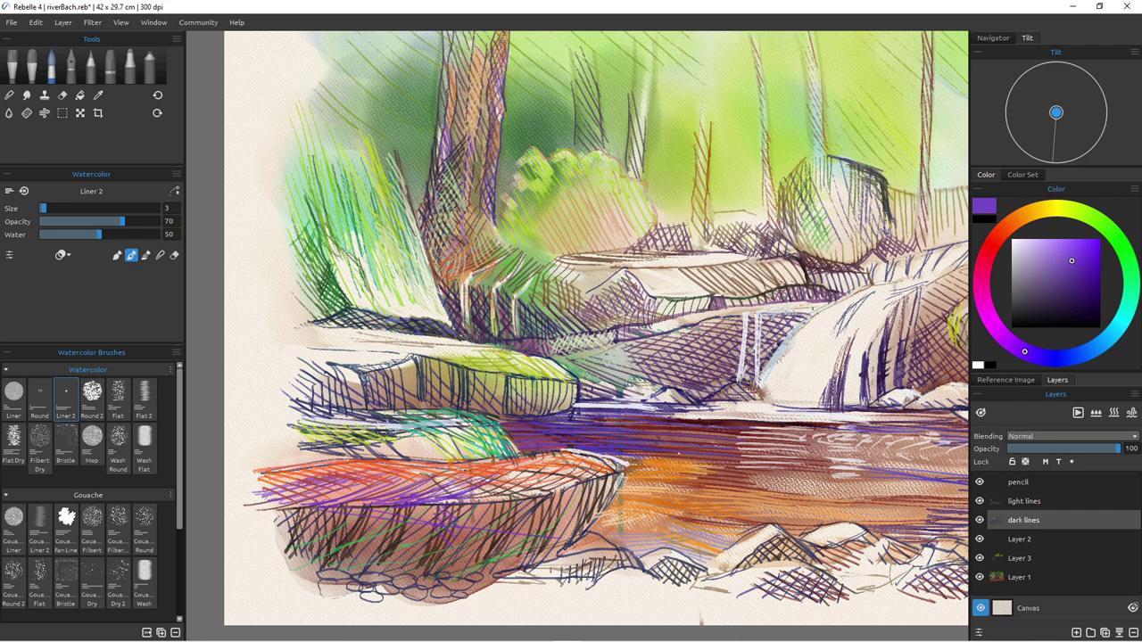
left_click_drag(572, 408, 550, 419)
left_click(645, 427, "alt")
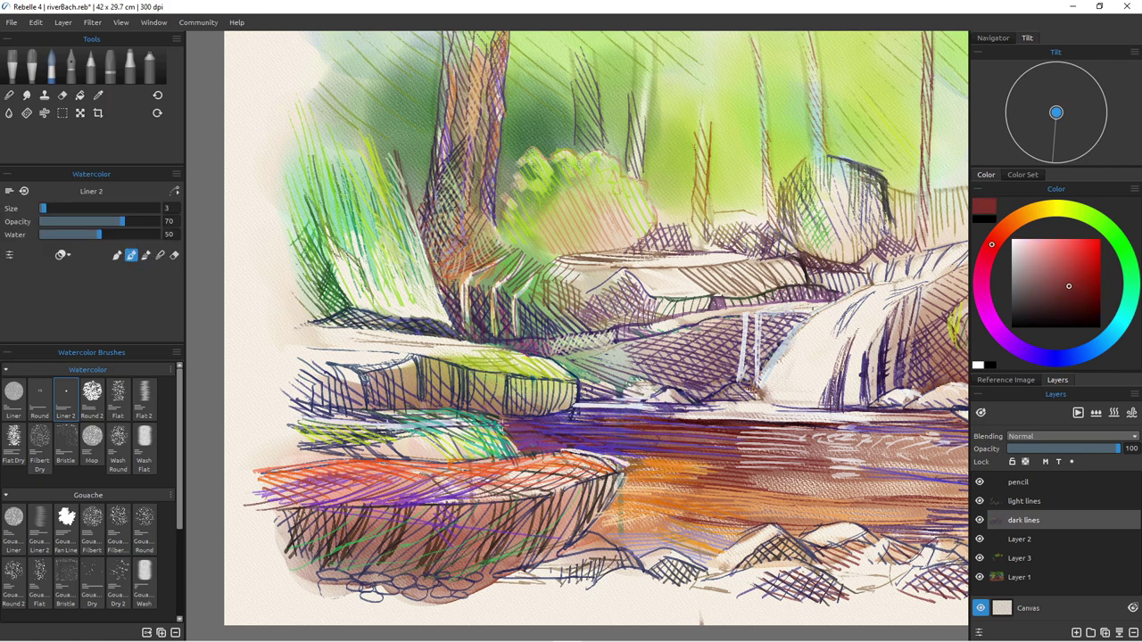
mouse_move(511, 436)
left_mouse_down()
mouse_move(576, 444)
mouse_move(559, 447)
left_mouse_up()
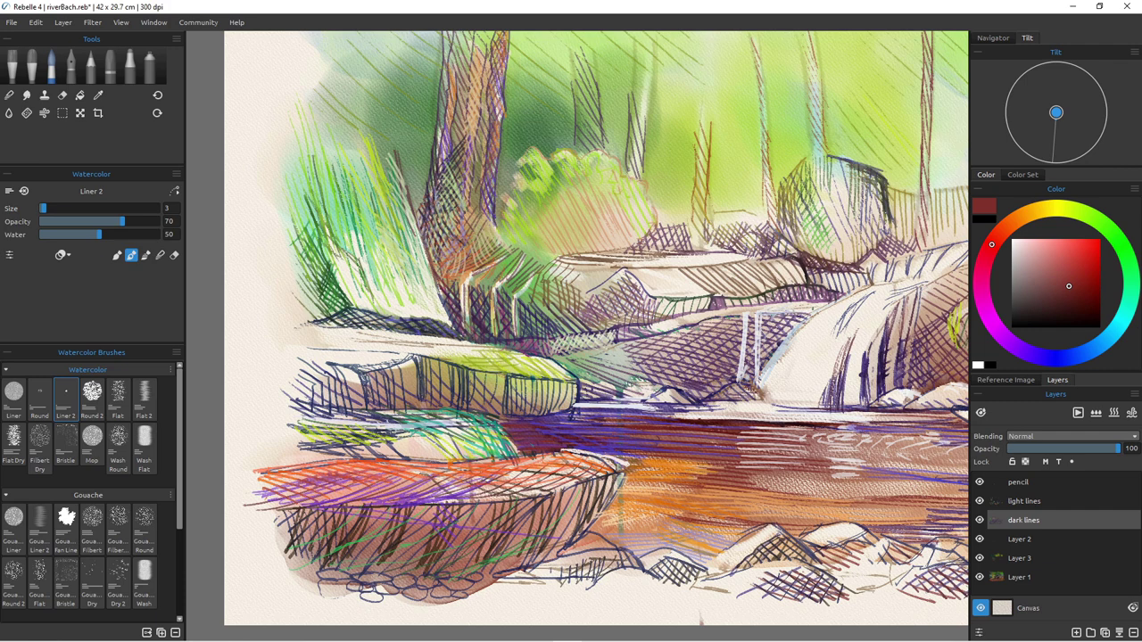
Step: Draw white 8B pencil highlights along the red foreground rock's upper rim on the pencil layer
left_click(91, 71)
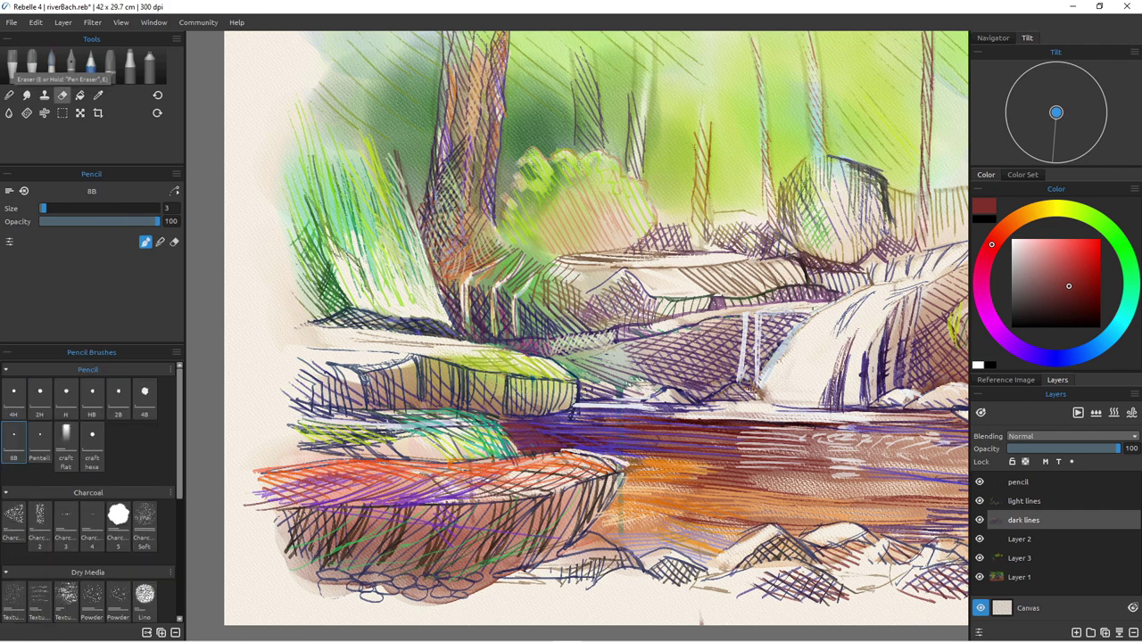
left_click(1026, 482)
left_click(1014, 241)
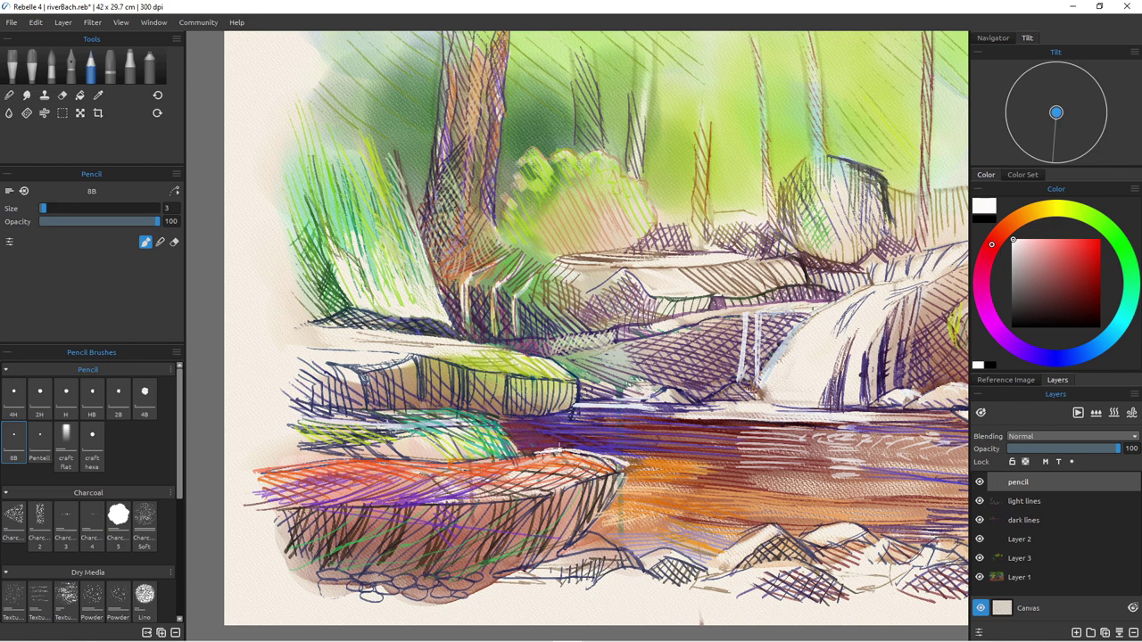
mouse_move(514, 454)
left_mouse_down()
mouse_move(610, 457)
mouse_move(552, 473)
mouse_move(624, 464)
mouse_move(582, 476)
left_mouse_up()
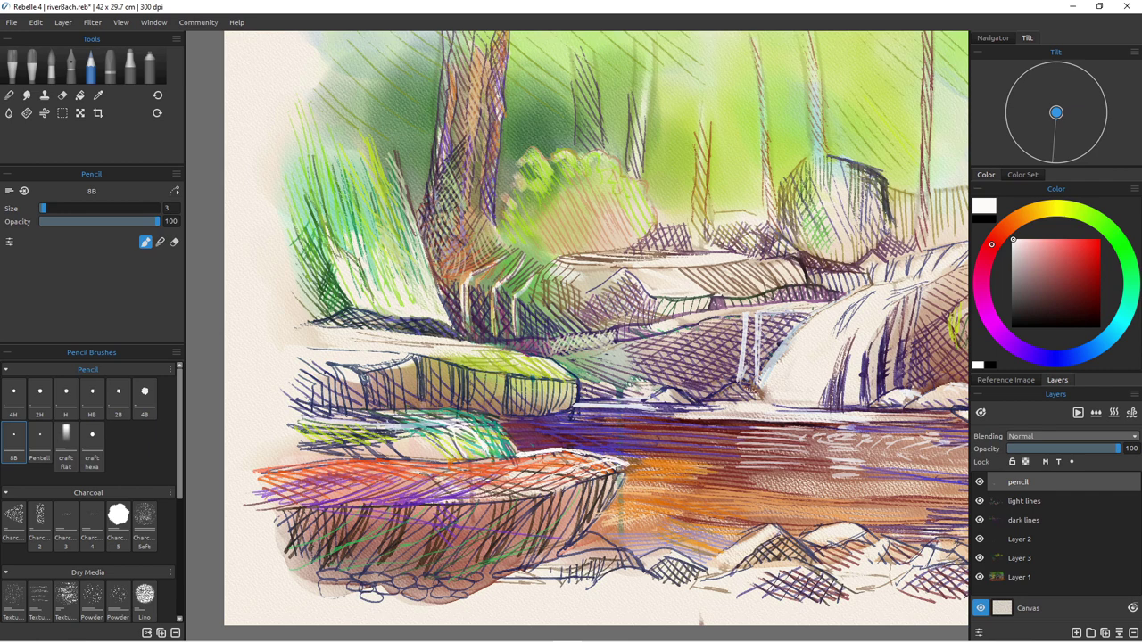
Step: Enlarge the 8B pencil to size 6 and undo the test stroke on the teal-green rock
key("]")
key("]")
key("]")
key("]")
key("]")
key("]")
key("]")
left_click_drag(446, 420, 496, 452)
key("bracketleft")
key("bracketleft")
key("ctrl+z")
Step: Draw curved white pencil streaks of falling water over the water end of the teal-green rock
mouse_move(444, 421)
left_mouse_down()
mouse_move(487, 461)
mouse_move(469, 440)
mouse_move(466, 457)
mouse_move(471, 432)
mouse_move(505, 457)
left_mouse_up()
mouse_move(446, 423)
left_mouse_down()
mouse_move(450, 459)
mouse_move(452, 431)
mouse_move(470, 467)
mouse_move(514, 461)
left_mouse_up()
mouse_move(408, 411)
left_mouse_down()
mouse_move(473, 438)
mouse_move(462, 423)
mouse_move(472, 426)
left_mouse_up()
left_click_drag(460, 415, 483, 433)
left_click_drag(473, 421, 503, 446)
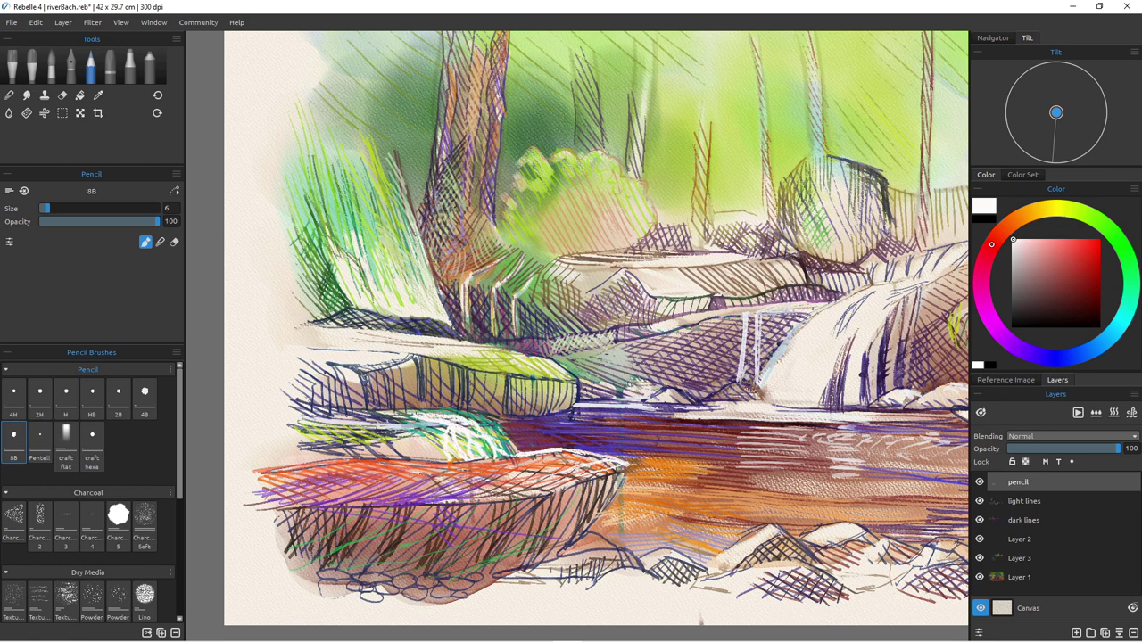
Step: Extend the white water strokes across the rest of the teal-green rock and add vertical trickles down the hatched ledge above
mouse_move(370, 405)
left_mouse_down()
mouse_move(384, 414)
mouse_move(360, 425)
mouse_move(409, 433)
mouse_move(341, 429)
mouse_move(421, 428)
left_mouse_up()
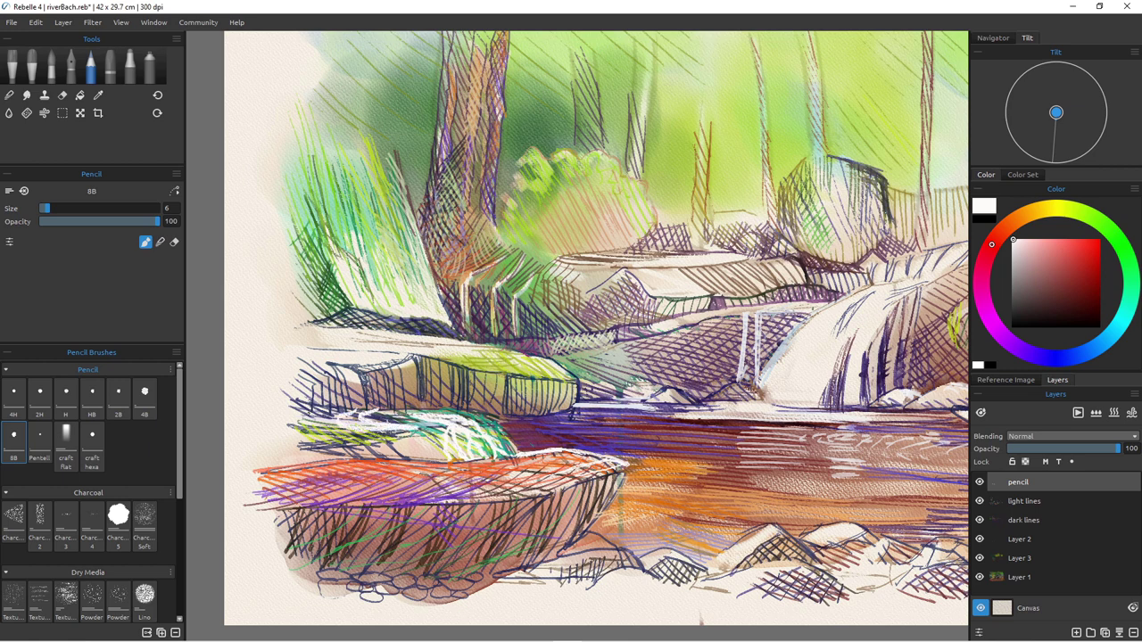
mouse_move(332, 407)
left_mouse_down()
mouse_move(317, 423)
mouse_move(352, 436)
mouse_move(424, 434)
mouse_move(417, 459)
mouse_move(435, 456)
mouse_move(432, 439)
mouse_move(442, 445)
left_mouse_up()
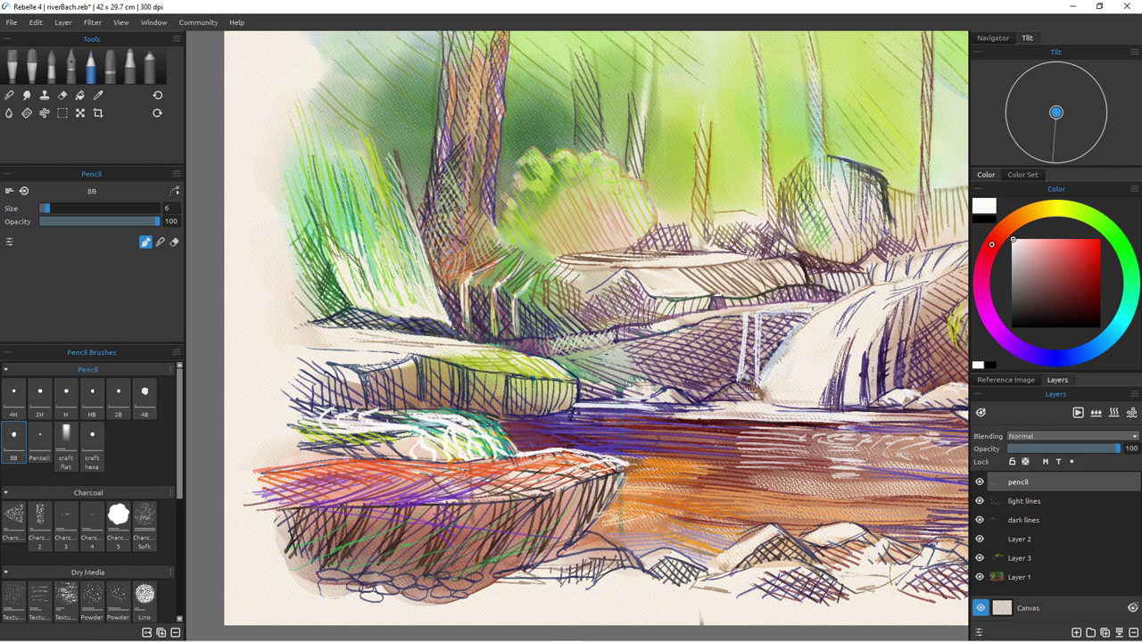
mouse_move(310, 357)
left_mouse_down()
mouse_move(334, 389)
mouse_move(332, 410)
mouse_move(336, 370)
mouse_move(357, 410)
left_mouse_up()
mouse_move(351, 364)
left_mouse_down()
mouse_move(377, 389)
mouse_move(378, 414)
left_mouse_up()
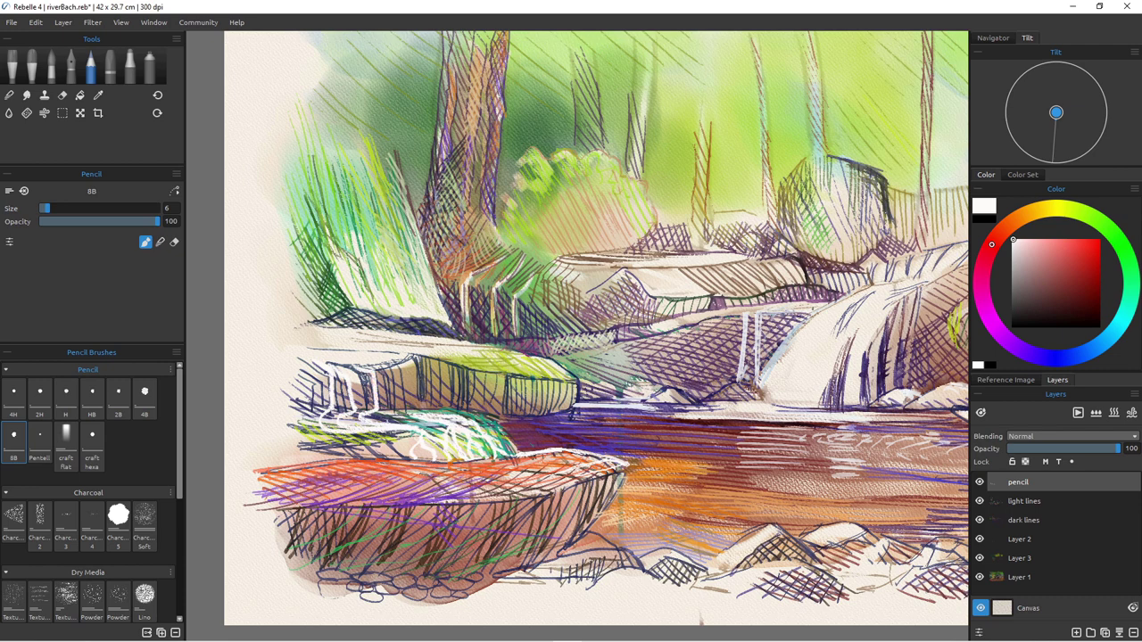
Step: Add white and pale pink pencil highlights to the water over the teal-green rock and the red rock's upper surface
scroll(390, 471, "down", 9)
scroll(390, 471, "up", 5)
left_click_drag(389, 471, 369, 460)
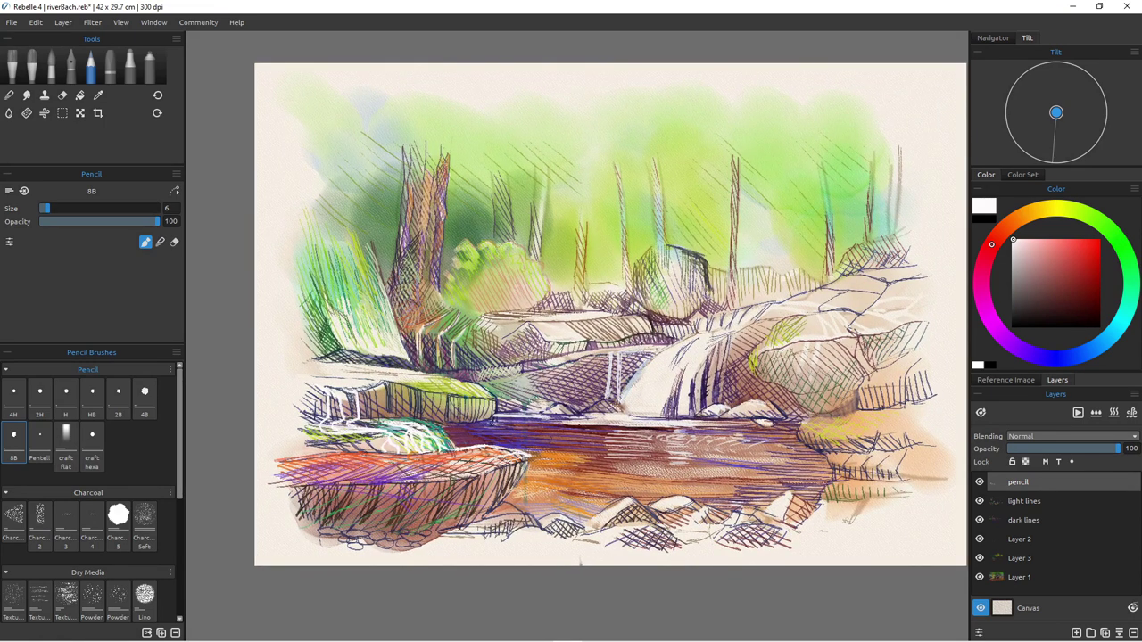
left_click_drag(457, 445, 381, 452)
left_click(1025, 249)
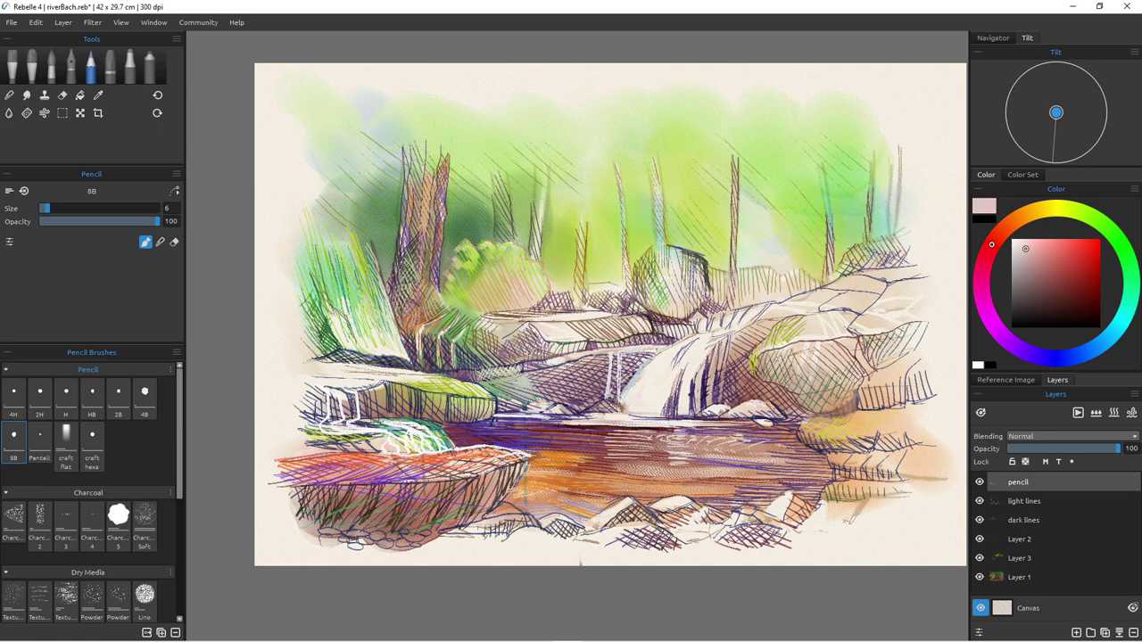
left_click_drag(1022, 249, 1020, 243)
mouse_move(385, 457)
left_mouse_down()
mouse_move(442, 484)
mouse_move(430, 471)
mouse_move(469, 479)
left_mouse_up()
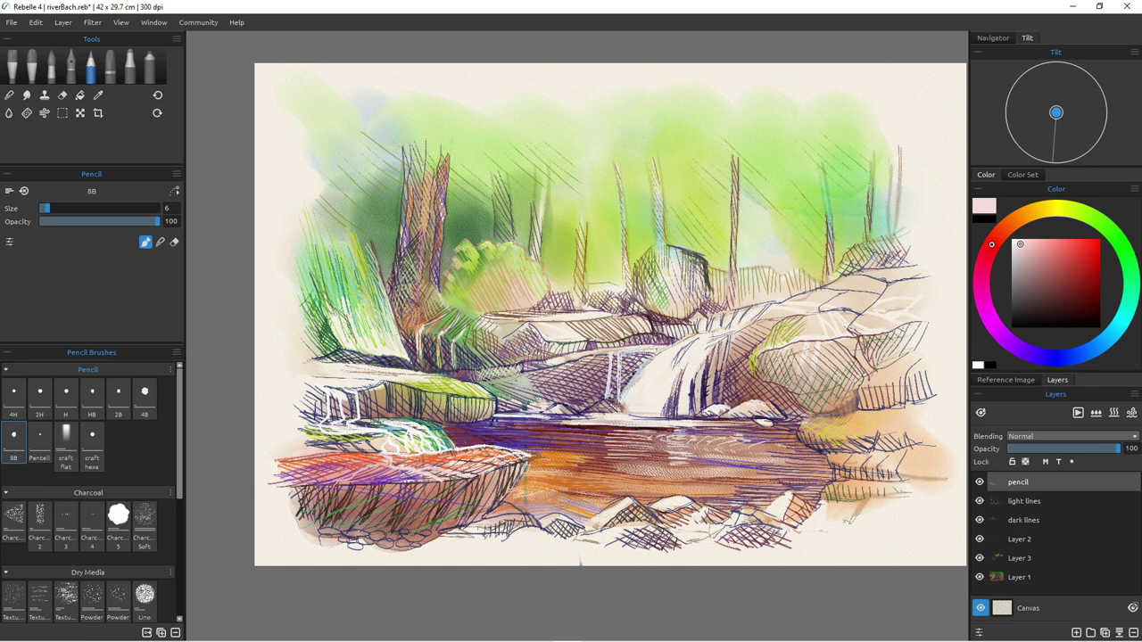
mouse_move(367, 455)
left_mouse_down()
mouse_move(290, 460)
mouse_move(396, 457)
left_mouse_up()
Step: Highlight the mossy slab's upper edge in pale pink and white and add white blades to the left grass
left_click_drag(373, 370, 438, 384)
left_click_drag(1020, 244, 1012, 239)
left_click_drag(410, 371, 462, 384)
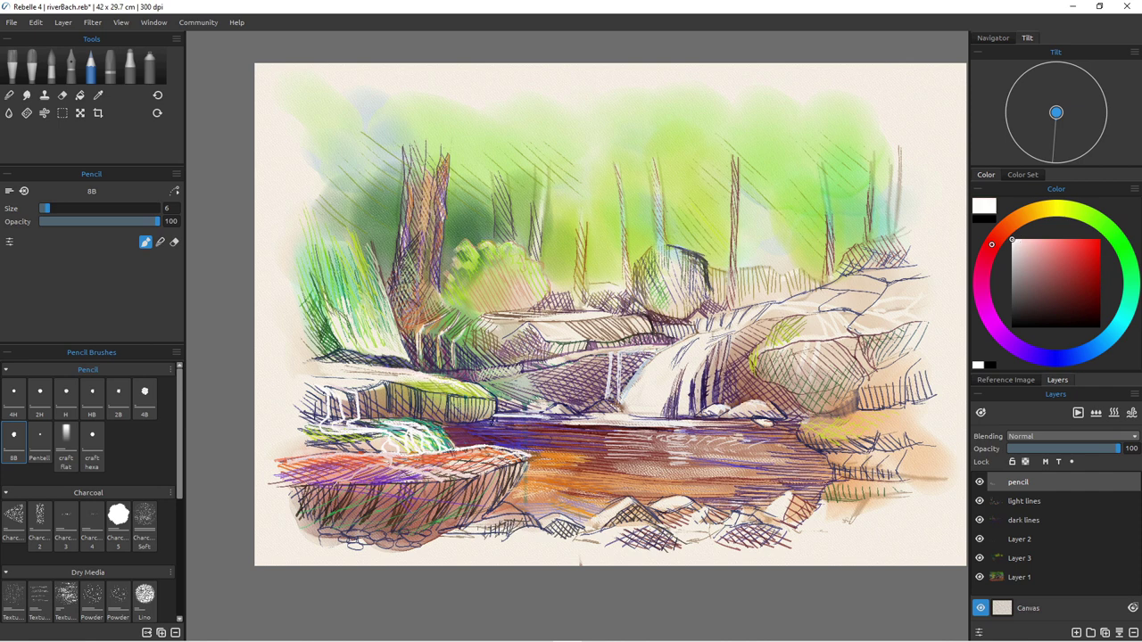
mouse_move(395, 374)
left_mouse_down()
mouse_move(449, 385)
mouse_move(406, 380)
mouse_move(427, 386)
left_mouse_up()
mouse_move(318, 285)
left_mouse_down()
mouse_move(345, 346)
mouse_move(330, 295)
mouse_move(352, 351)
mouse_move(390, 355)
mouse_move(378, 360)
left_mouse_up()
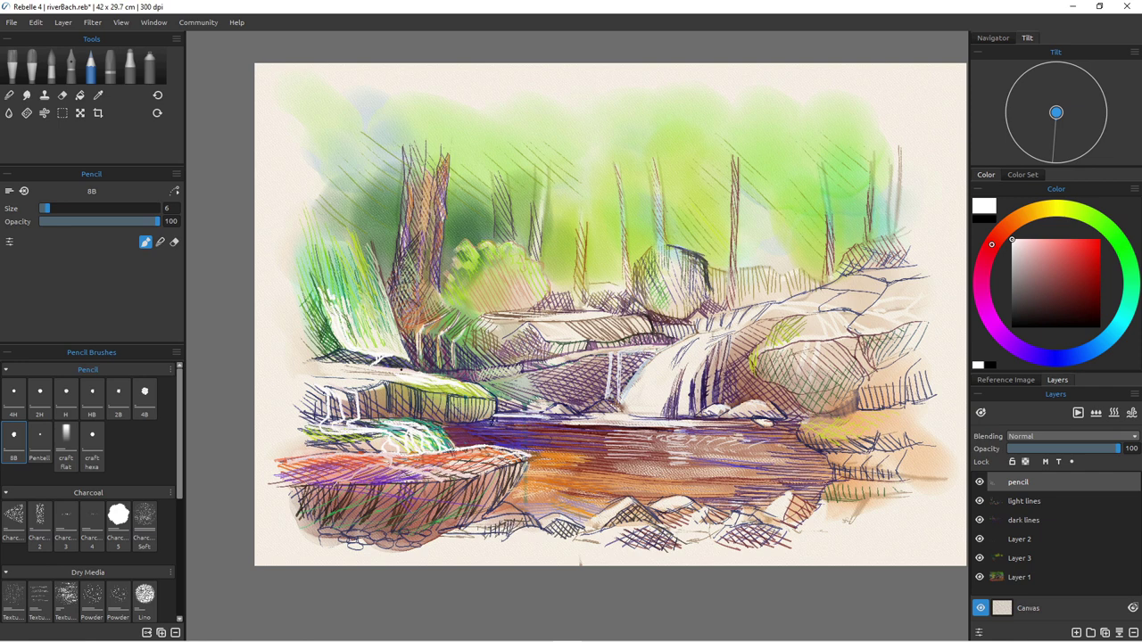
mouse_move(433, 373)
left_mouse_down()
mouse_move(487, 391)
mouse_move(495, 418)
mouse_move(483, 389)
left_mouse_up()
Step: Add white pencil highlights to the small foreground stones along the stream's near bank
mouse_move(627, 501)
left_mouse_down()
mouse_move(589, 524)
mouse_move(630, 502)
mouse_move(651, 517)
mouse_move(610, 522)
left_mouse_up()
left_click_drag(603, 428, 599, 427)
mouse_move(610, 514)
left_mouse_down()
mouse_move(586, 533)
mouse_move(606, 514)
left_mouse_up()
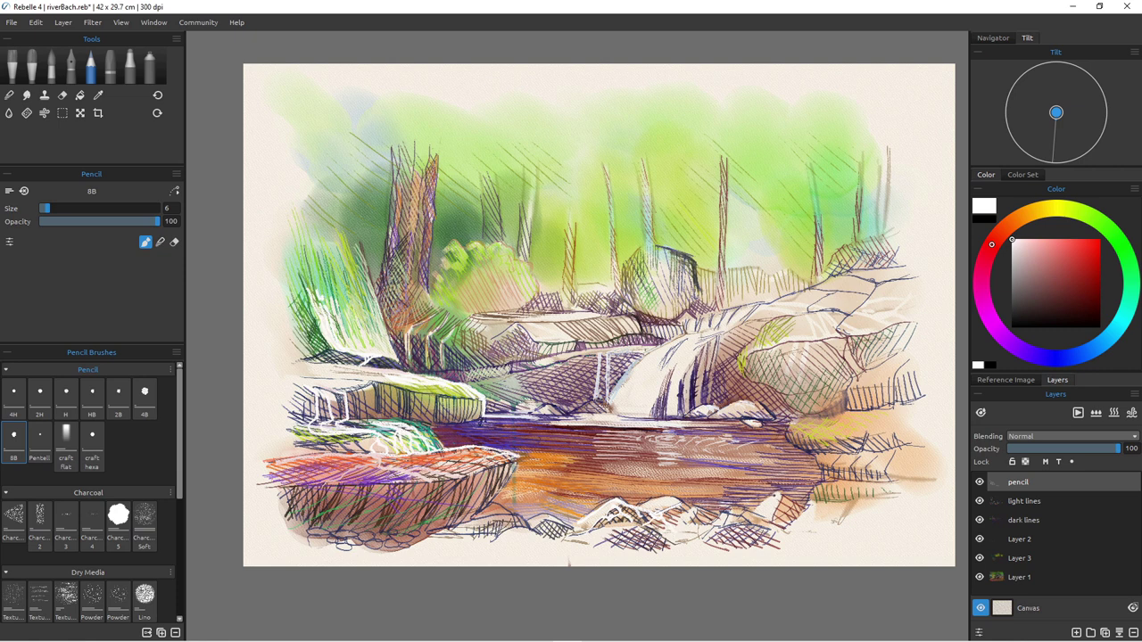
Step: Add white pencil highlights to the near-bank stones and the red rock's edge beside the water
left_click_drag(781, 498, 775, 511)
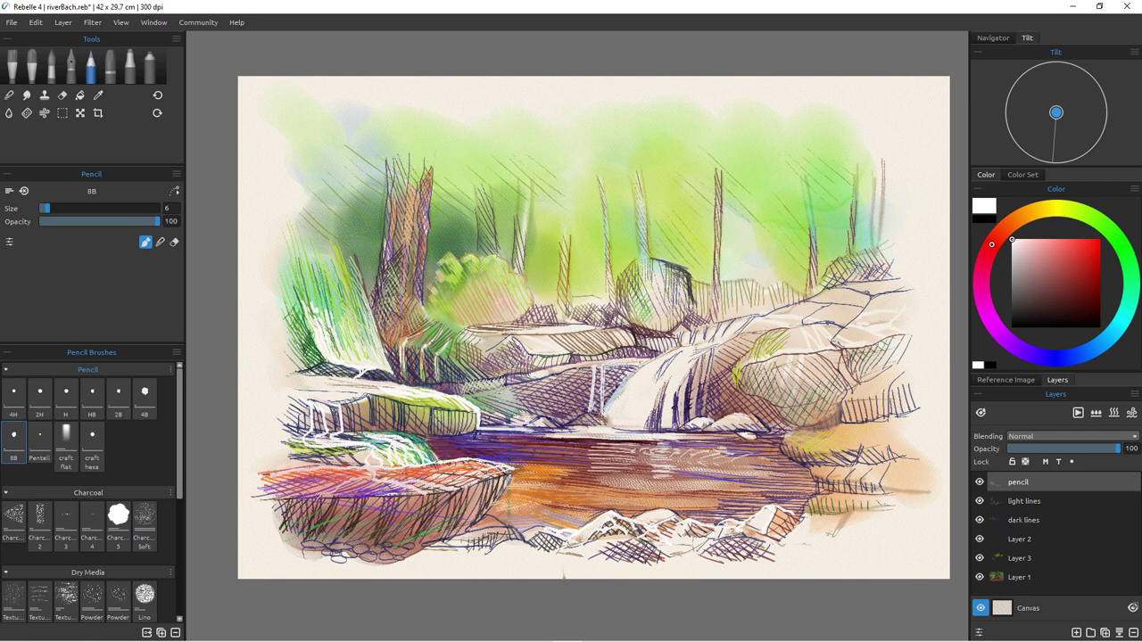
left_click_drag(482, 515, 524, 525)
left_click_drag(513, 469, 507, 480)
Step: Draw golden and vivid orange pencil strokes on the water beside the red rock
left_click(1031, 211)
left_click_drag(1075, 250, 1085, 244)
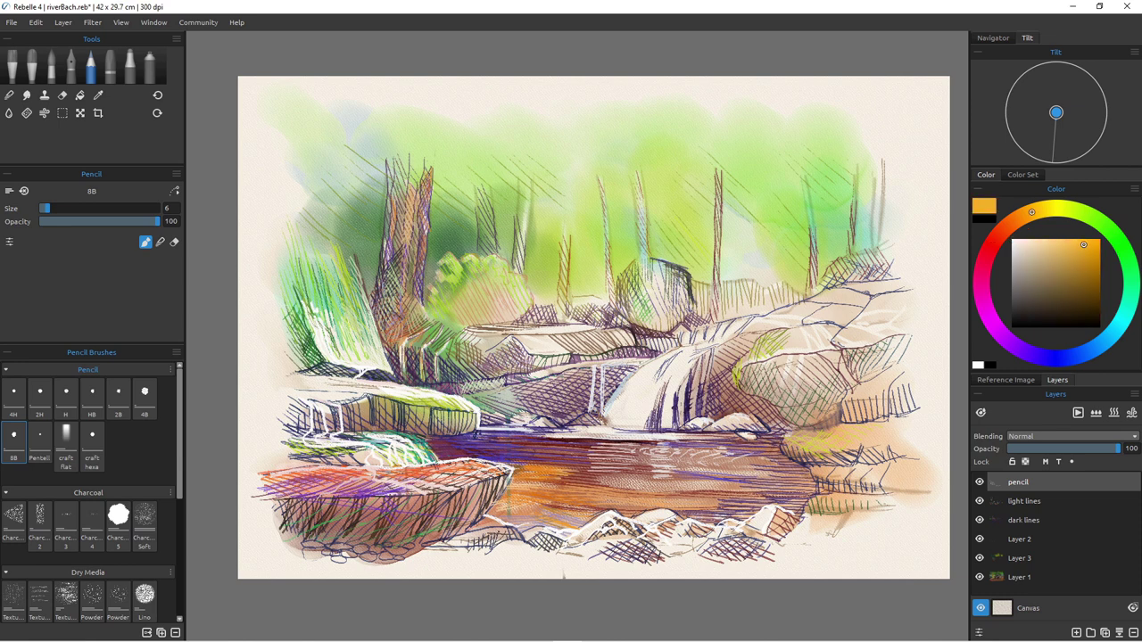
mouse_move(514, 469)
left_mouse_down()
mouse_move(564, 466)
mouse_move(519, 471)
mouse_move(529, 476)
left_mouse_up()
left_click(1012, 223)
left_click(1100, 244)
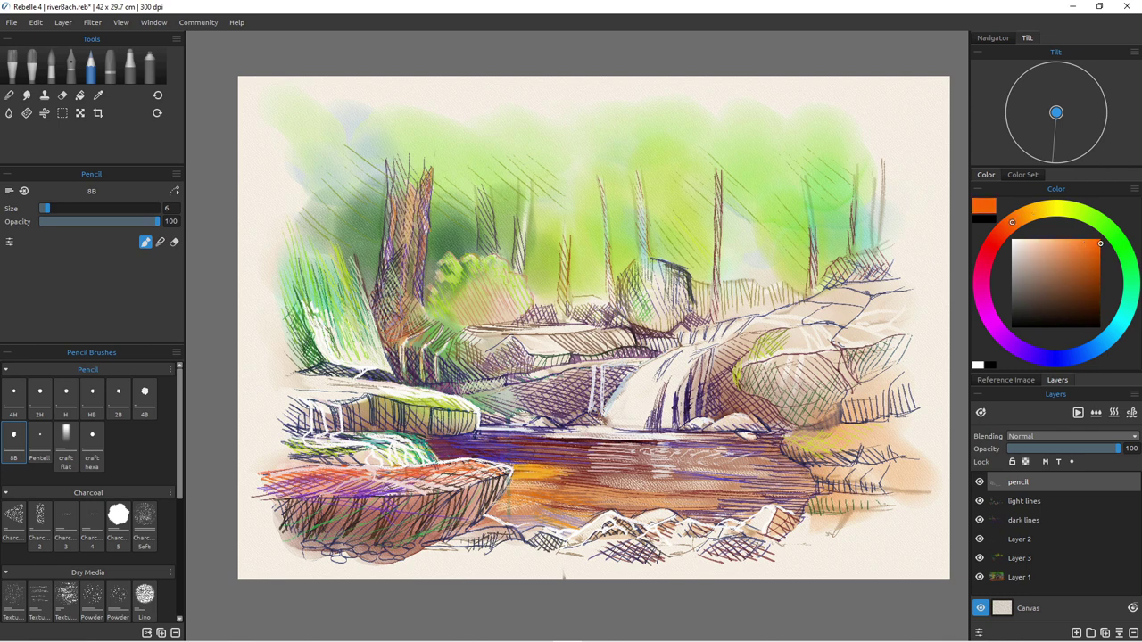
mouse_move(510, 473)
left_mouse_down()
mouse_move(546, 464)
mouse_move(518, 471)
mouse_move(537, 477)
left_mouse_up()
left_click(1035, 212)
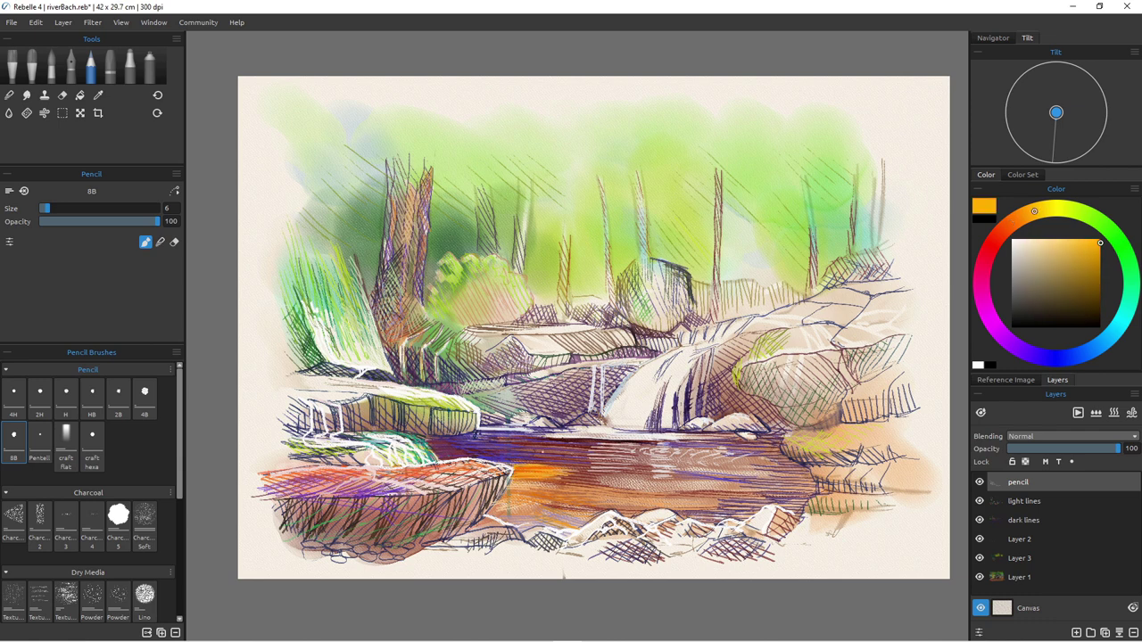
left_click_drag(513, 469, 539, 465)
Step: Brighten the orange reflection with saturated yellow strokes, extending them through the lower pool towards the foreground stones
left_click(1101, 239)
left_click(1045, 209)
mouse_move(513, 473)
left_mouse_down()
mouse_move(571, 466)
mouse_move(547, 468)
left_mouse_up()
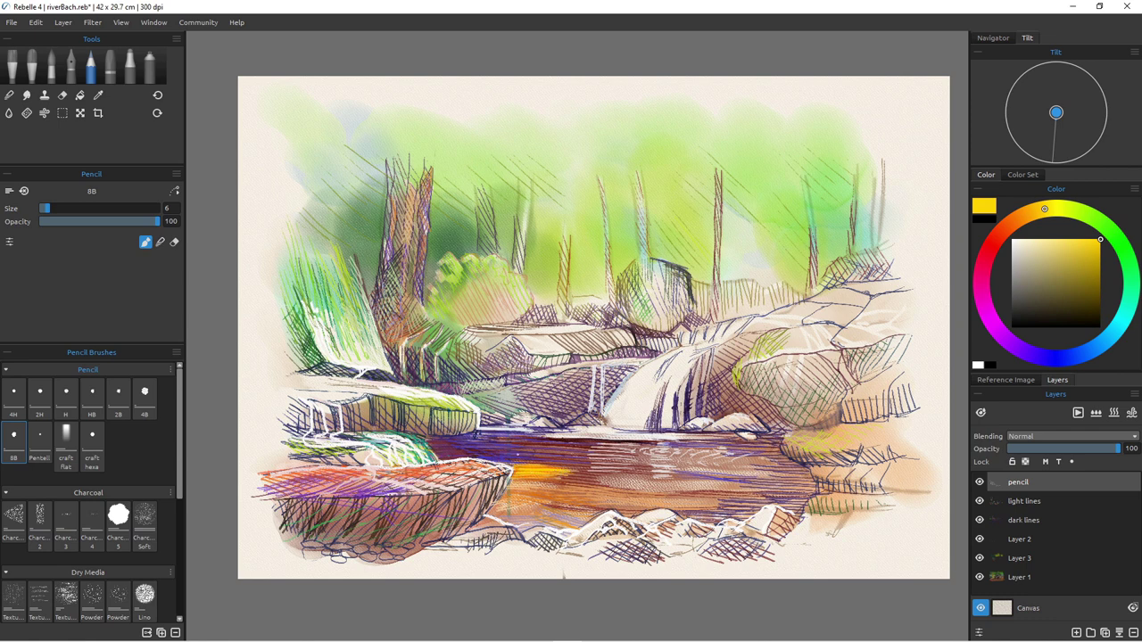
left_click_drag(526, 471, 562, 462)
left_click_drag(505, 498, 564, 495)
left_click_drag(550, 509, 594, 505)
left_click_drag(498, 497, 532, 497)
Step: Add pale peach and soft orange pencil reflections to the water behind the foreground stones
left_click(1020, 218)
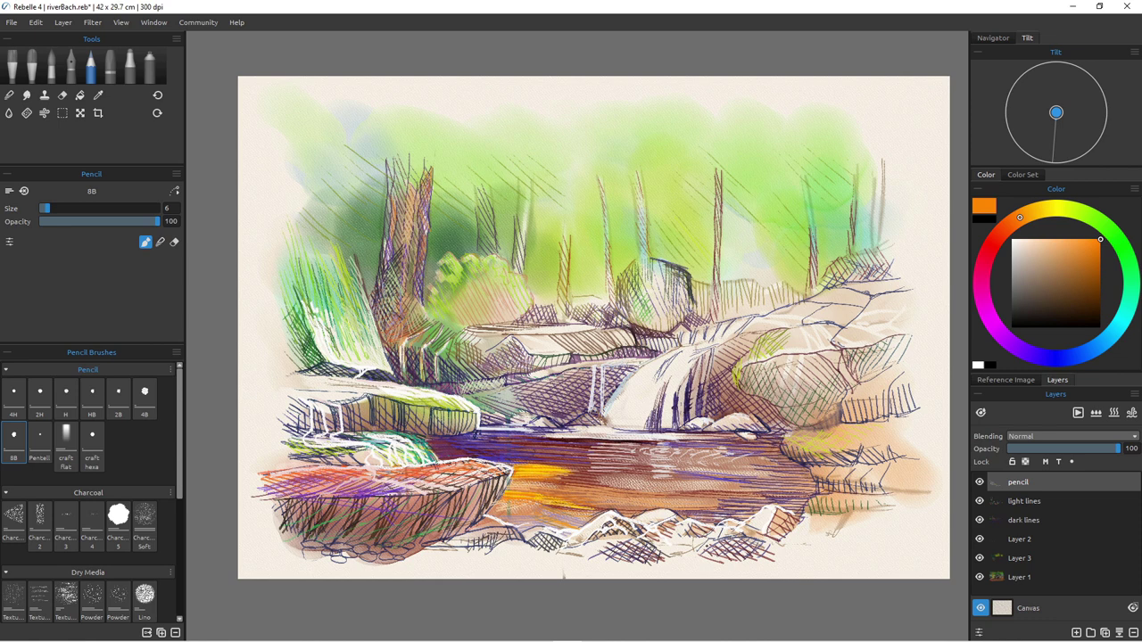
left_click(1027, 244)
left_click_drag(561, 502, 599, 505)
mouse_move(562, 507)
left_mouse_down()
mouse_move(596, 506)
mouse_move(576, 501)
left_mouse_up()
left_click(1089, 249)
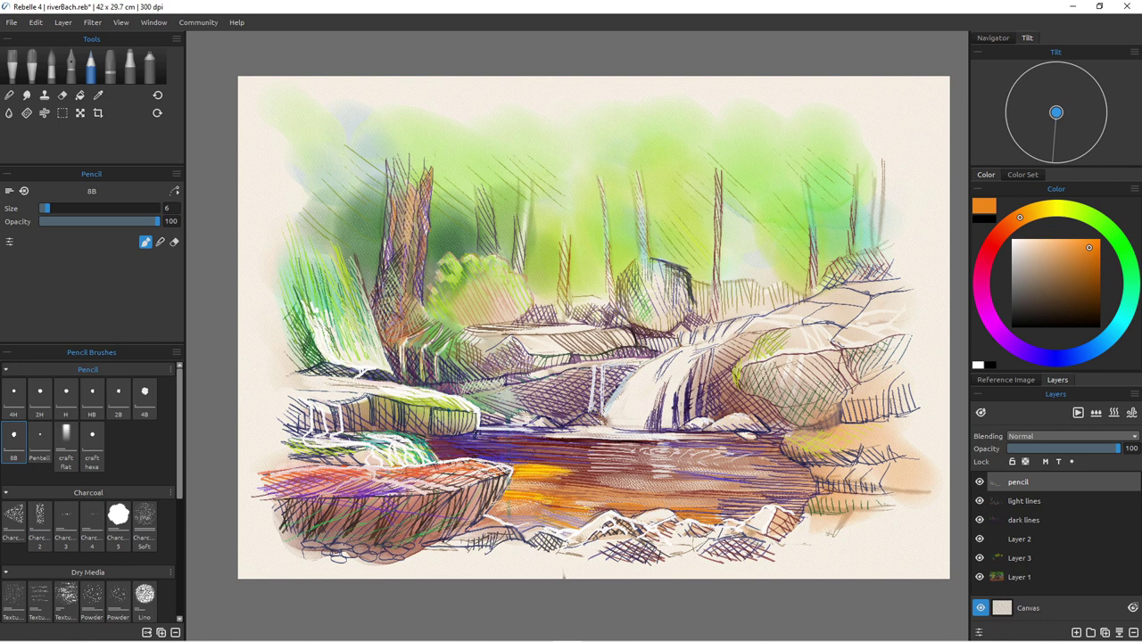
left_click(1042, 245)
mouse_move(581, 510)
left_mouse_down()
mouse_move(555, 504)
mouse_move(604, 518)
left_mouse_up()
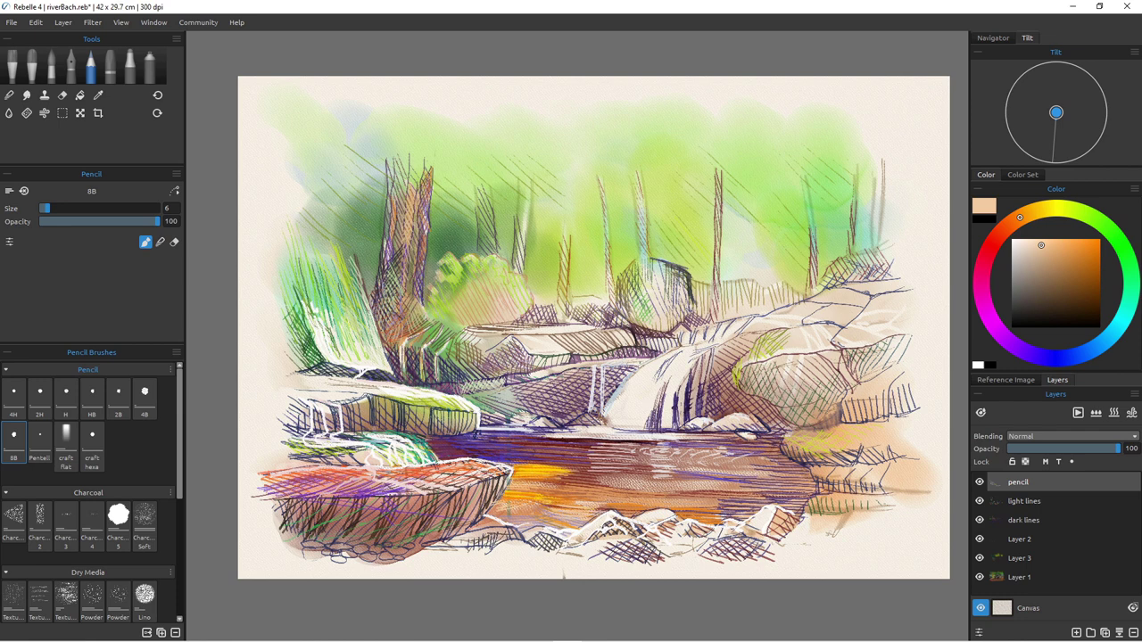
mouse_move(598, 505)
left_mouse_down()
mouse_move(726, 516)
mouse_move(697, 517)
mouse_move(768, 508)
left_mouse_up()
mouse_move(683, 510)
left_mouse_down()
mouse_move(746, 509)
mouse_move(680, 507)
left_mouse_up()
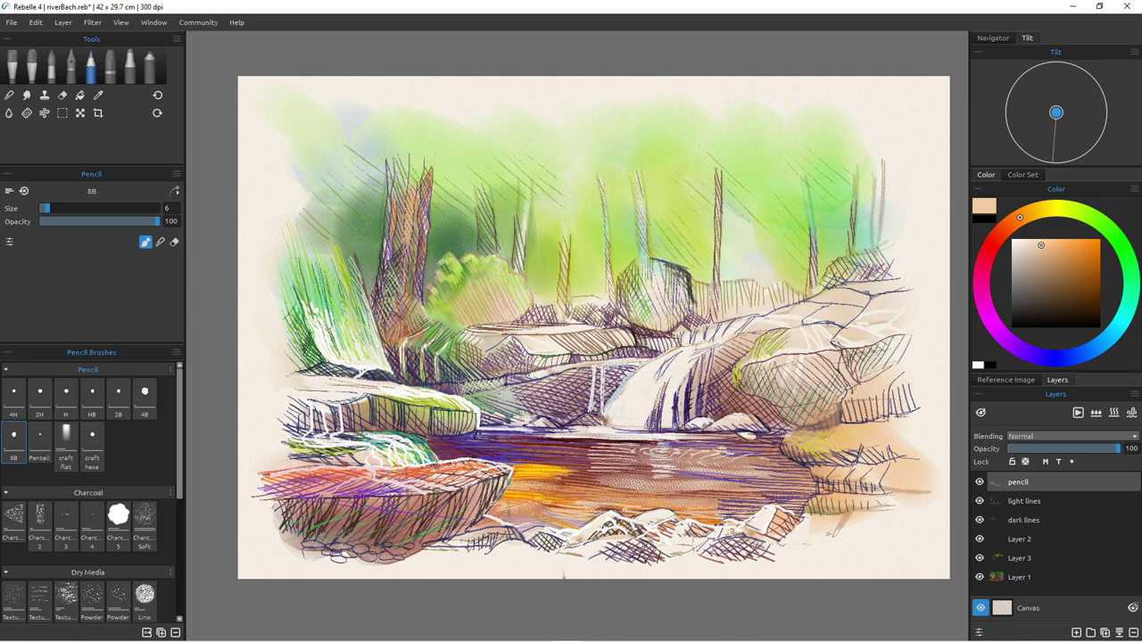
left_click_drag(642, 504, 744, 511)
Step: Add light lavender pencil strokes to the pool behind the foreground stones
left_click(1048, 357)
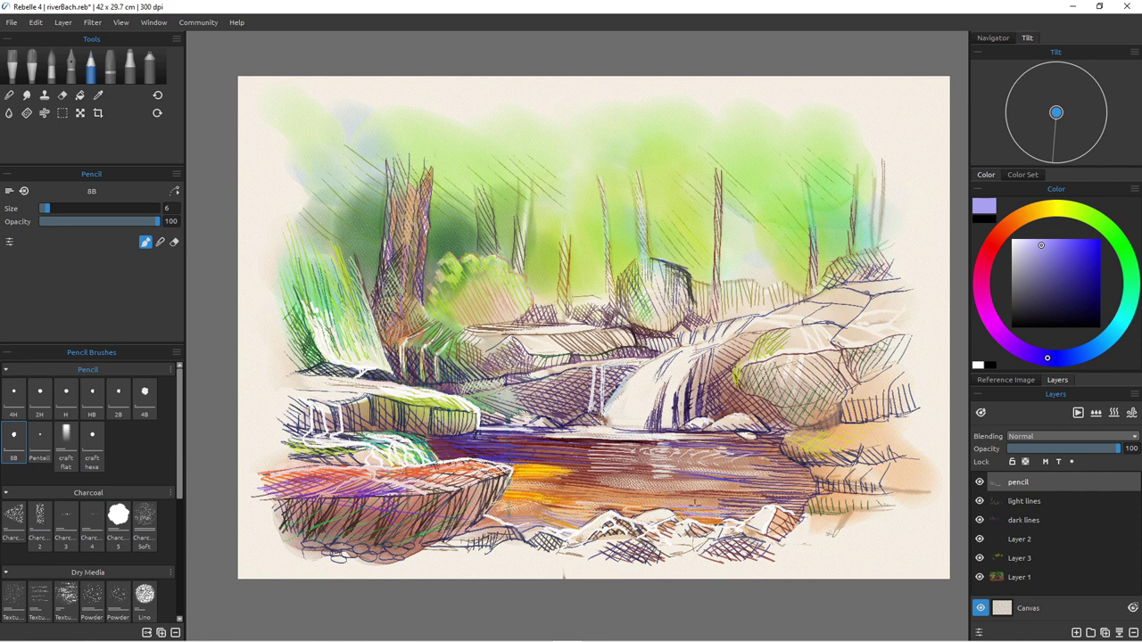
mouse_move(719, 505)
left_mouse_down()
mouse_move(758, 502)
mouse_move(694, 491)
mouse_move(726, 489)
left_mouse_up()
left_click_drag(645, 494, 626, 493)
Step: Add bright red-orange and yellow strokes to the lower pool along the foreground stones
left_click(1005, 227)
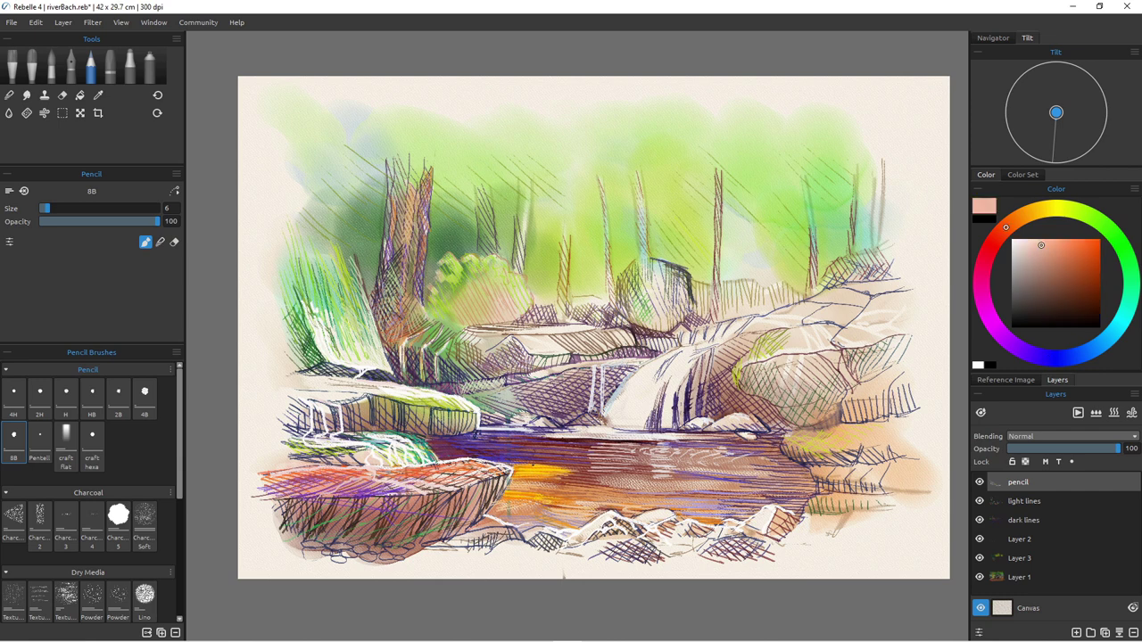
left_click_drag(1100, 251, 1092, 240)
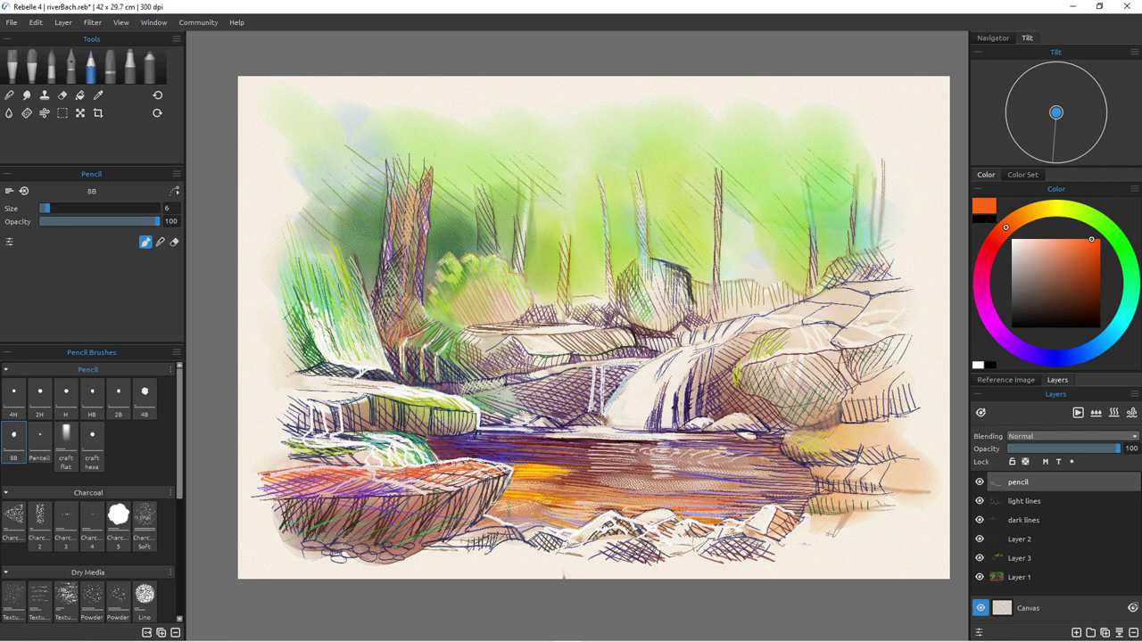
left_click_drag(718, 514, 670, 521)
left_click_drag(564, 504, 601, 506)
left_click(1042, 210)
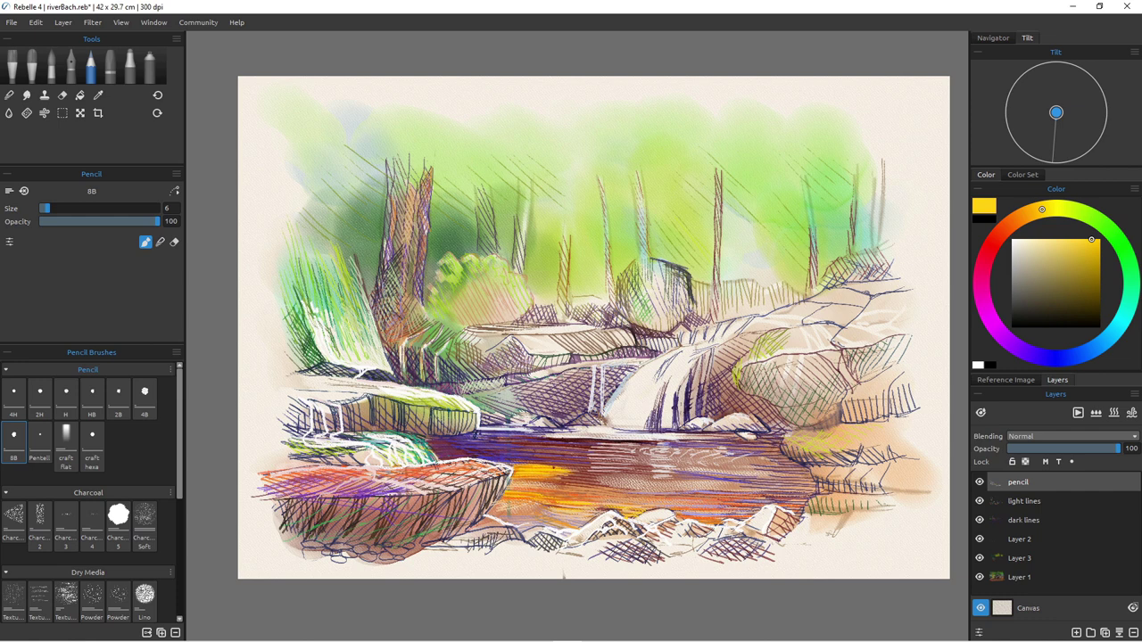
Step: Sample a dark red from the water and hatch it along the red rock's edge and the near bank
left_click(560, 460, "alt")
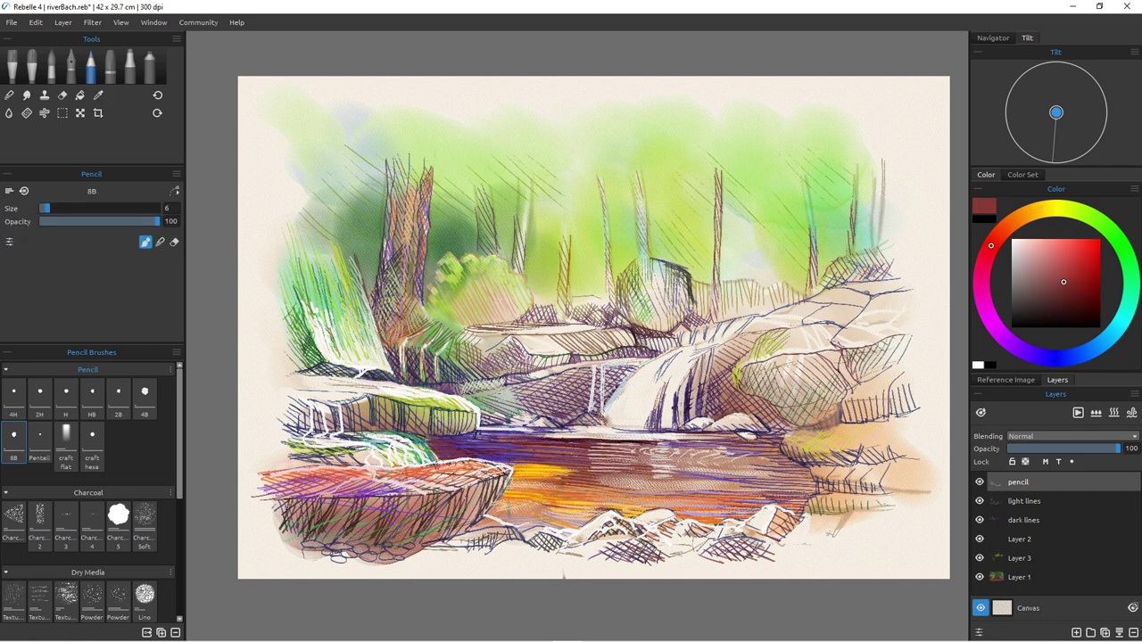
mouse_move(508, 474)
left_mouse_down()
mouse_move(548, 488)
mouse_move(539, 493)
left_mouse_up()
mouse_move(503, 498)
left_mouse_down()
mouse_move(537, 493)
mouse_move(518, 480)
mouse_move(509, 490)
left_mouse_up()
mouse_move(477, 526)
left_mouse_down()
mouse_move(505, 515)
mouse_move(474, 531)
left_mouse_up()
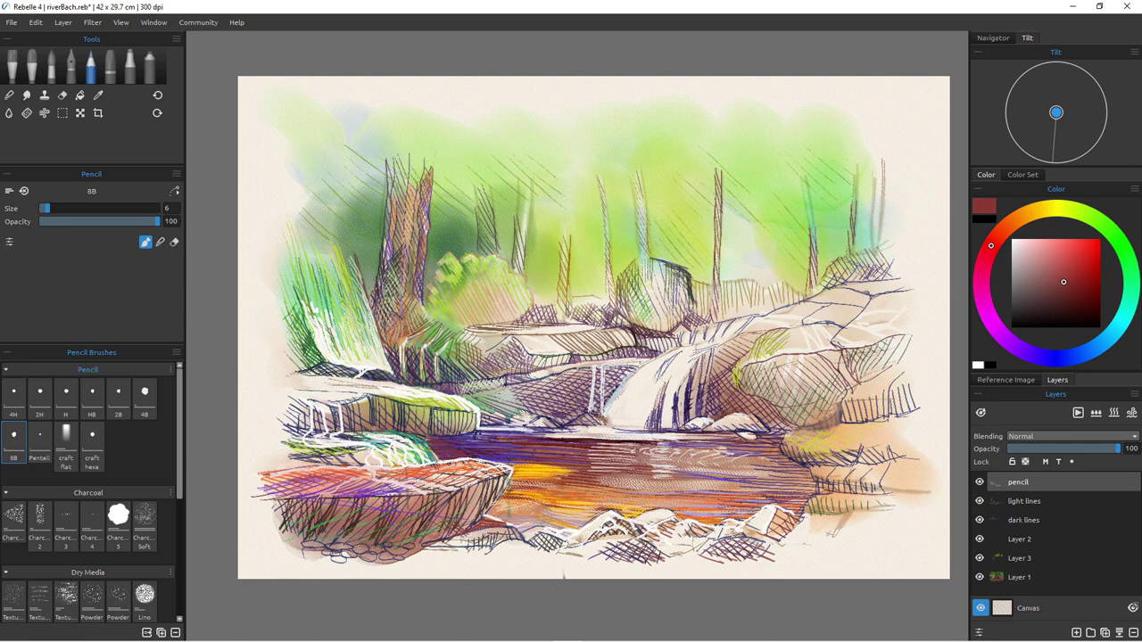
Step: Hatch blue-violet and purple shadows under the red rock, along the near bank and on the pointed stone
left_click(1042, 358)
left_click_drag(475, 516, 429, 537)
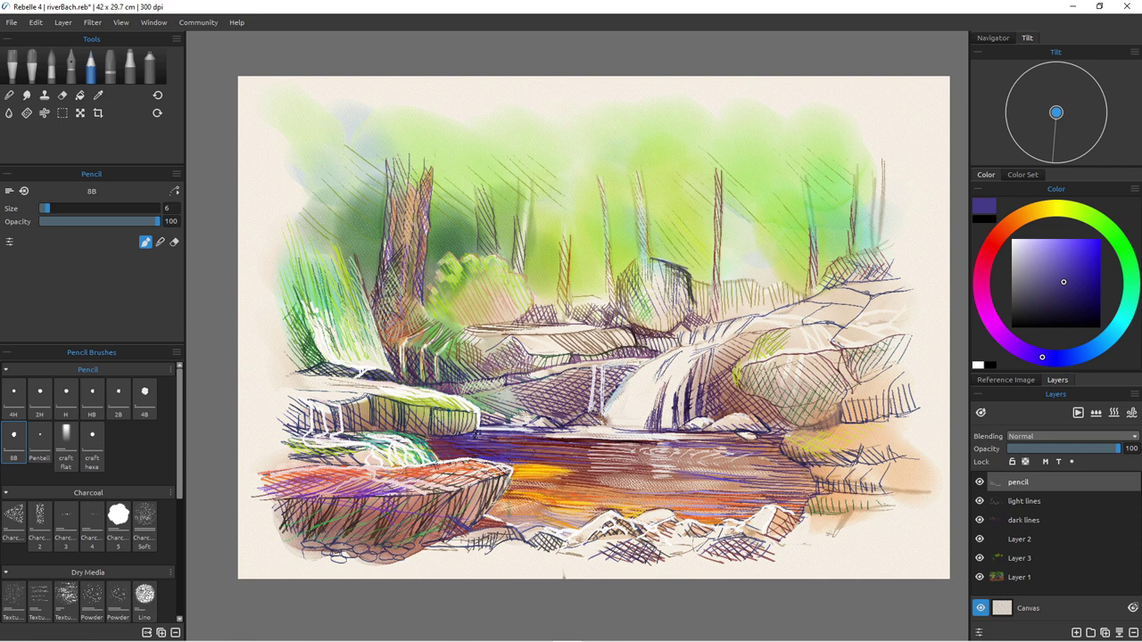
left_click(1020, 349)
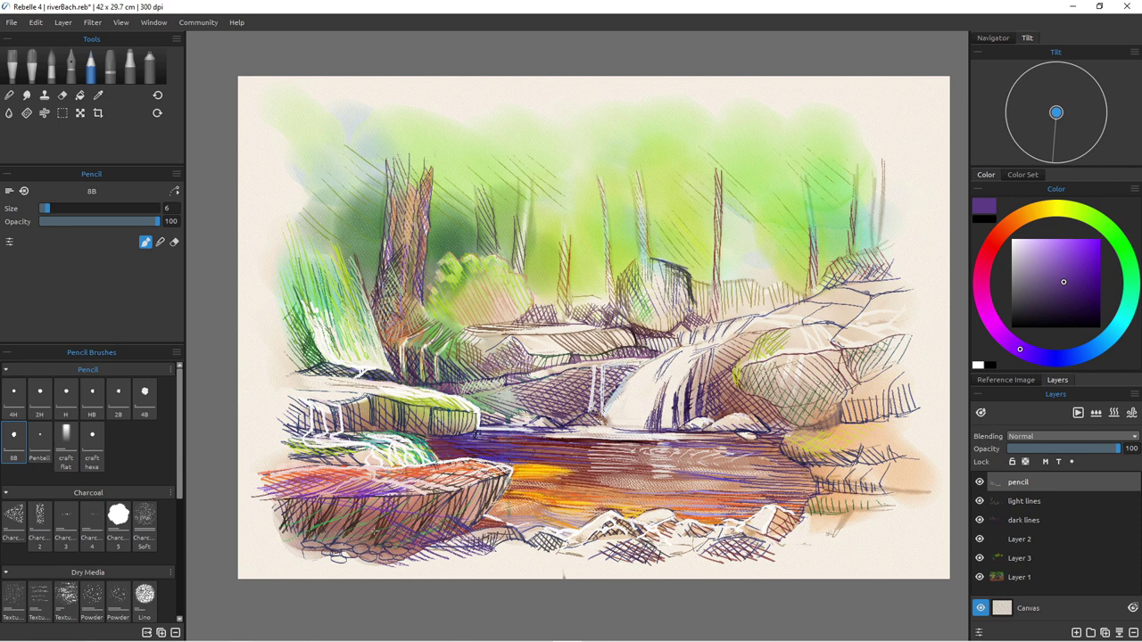
mouse_move(334, 529)
left_mouse_down()
mouse_move(356, 543)
mouse_move(303, 544)
left_mouse_up()
mouse_move(487, 517)
left_mouse_down()
mouse_move(535, 526)
mouse_move(498, 519)
left_mouse_up()
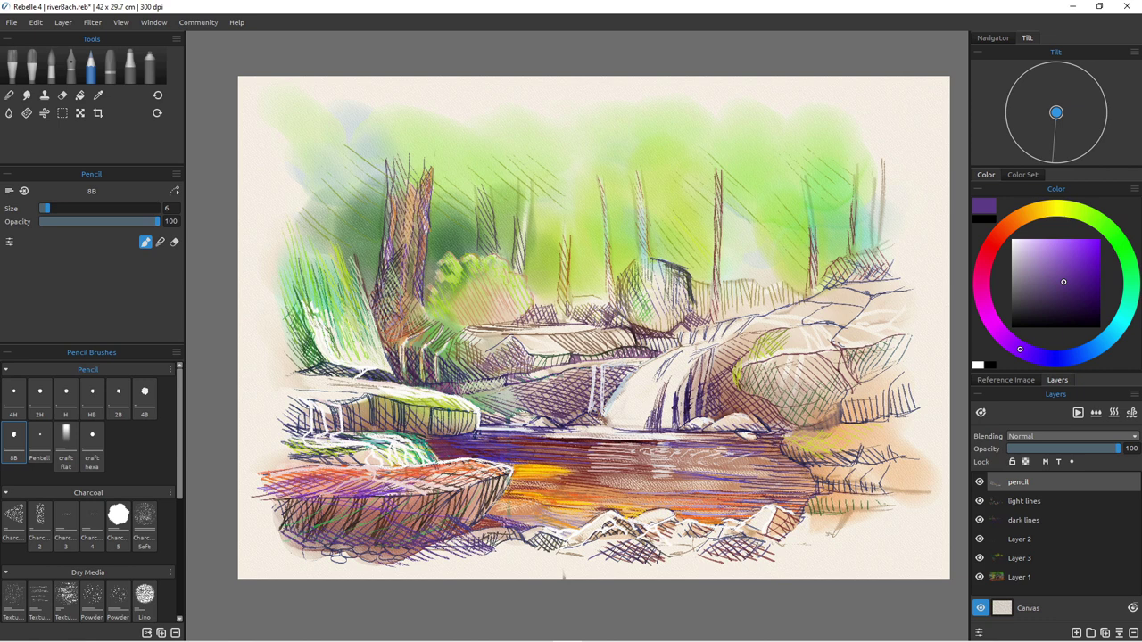
left_click_drag(522, 524, 538, 529)
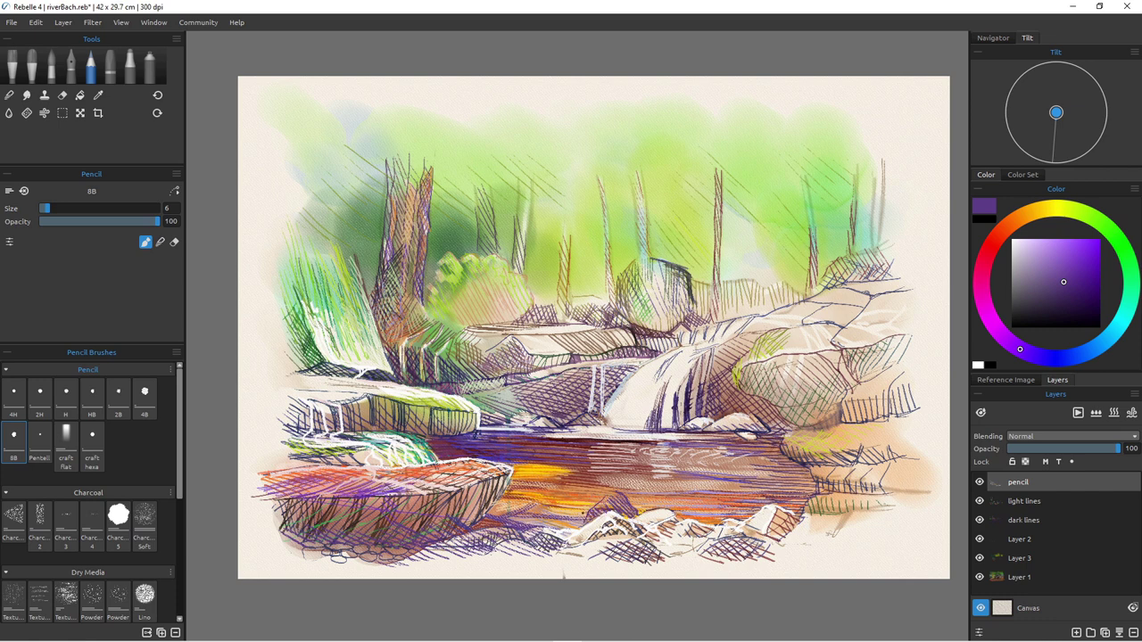
Step: Highlight the pointed foreground stone in pale lavender and white, and undo the last stray strokes
left_click(634, 479, "alt")
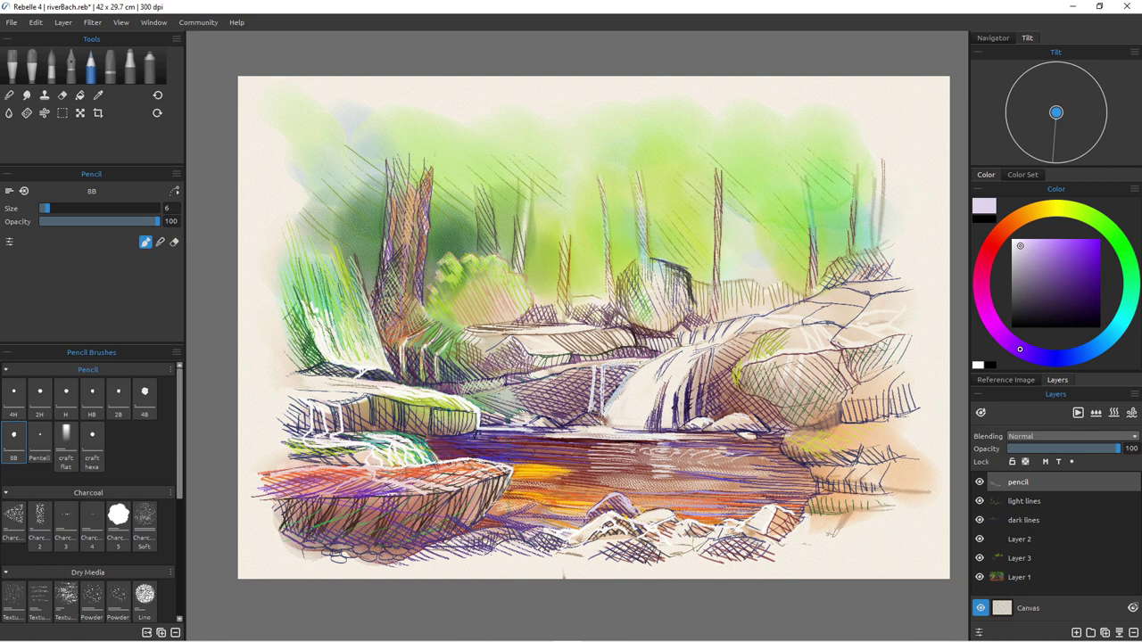
left_click(1012, 239)
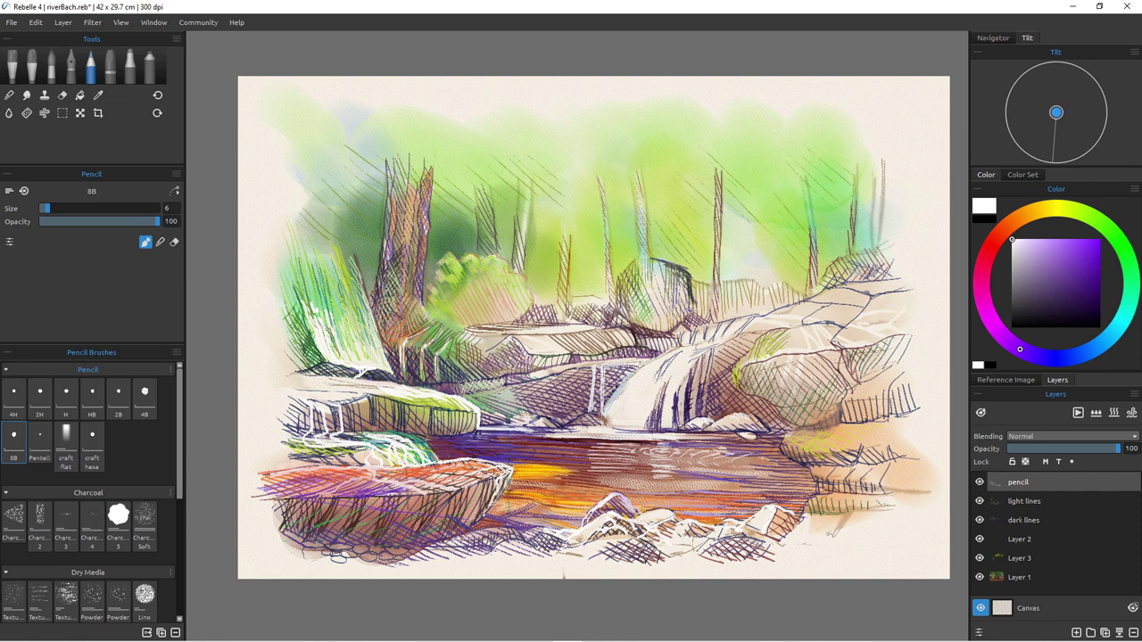
left_click(494, 477)
key("ctrl+z")
key("ctrl+z")
key("ctrl+z")
Step: Hatch muted red and saturated red strokes across the red rock's upper surface
left_click(996, 239)
mouse_move(1011, 239)
left_mouse_down()
mouse_move(1079, 243)
mouse_move(1052, 265)
left_mouse_up()
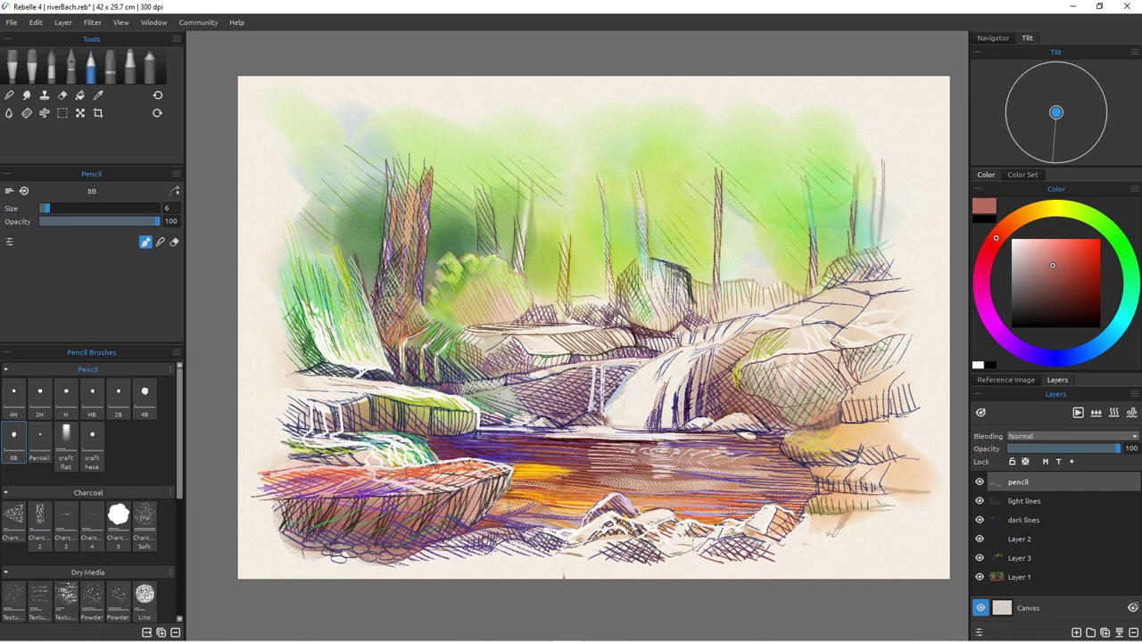
mouse_move(480, 457)
left_mouse_down()
mouse_move(436, 462)
mouse_move(486, 461)
mouse_move(463, 472)
left_mouse_up()
left_click(1099, 239)
mouse_move(467, 458)
left_mouse_down()
mouse_move(423, 465)
mouse_move(473, 474)
mouse_move(394, 474)
left_mouse_up()
left_click_drag(406, 463, 359, 477)
left_click_drag(474, 454, 467, 464)
mouse_move(495, 454)
left_mouse_down()
mouse_move(465, 465)
mouse_move(494, 472)
mouse_move(474, 474)
left_mouse_up()
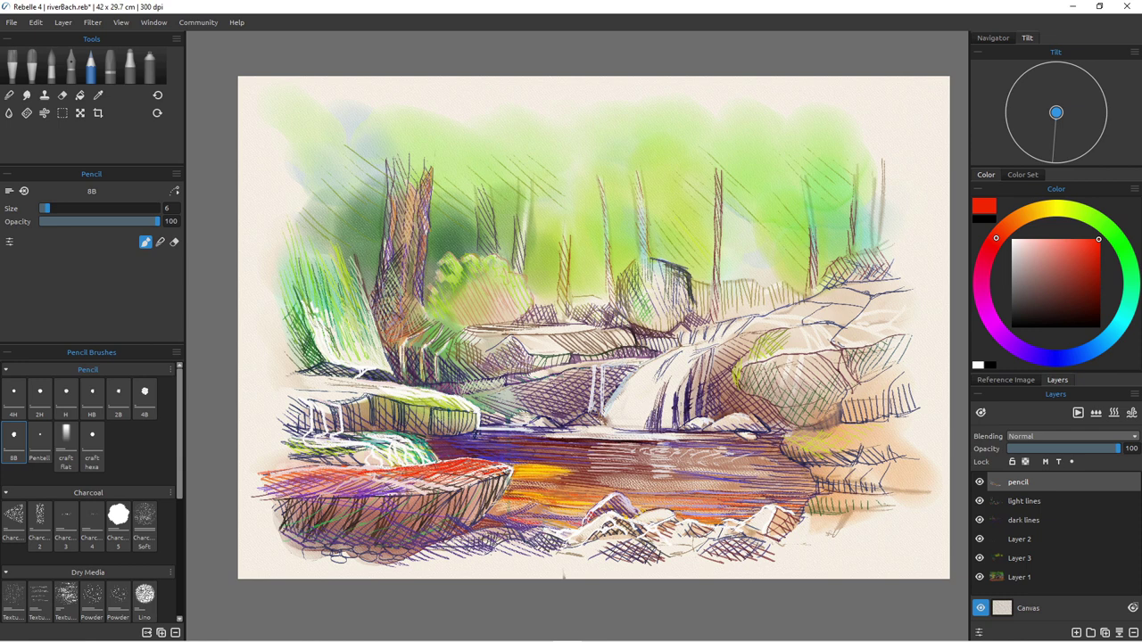
Step: Deepen the red rock's upper surface with dark red hatching
left_click(1083, 277)
mouse_move(453, 462)
left_mouse_down()
mouse_move(487, 468)
mouse_move(408, 480)
left_mouse_up()
mouse_move(324, 471)
left_mouse_down()
mouse_move(353, 481)
mouse_move(323, 477)
left_mouse_up()
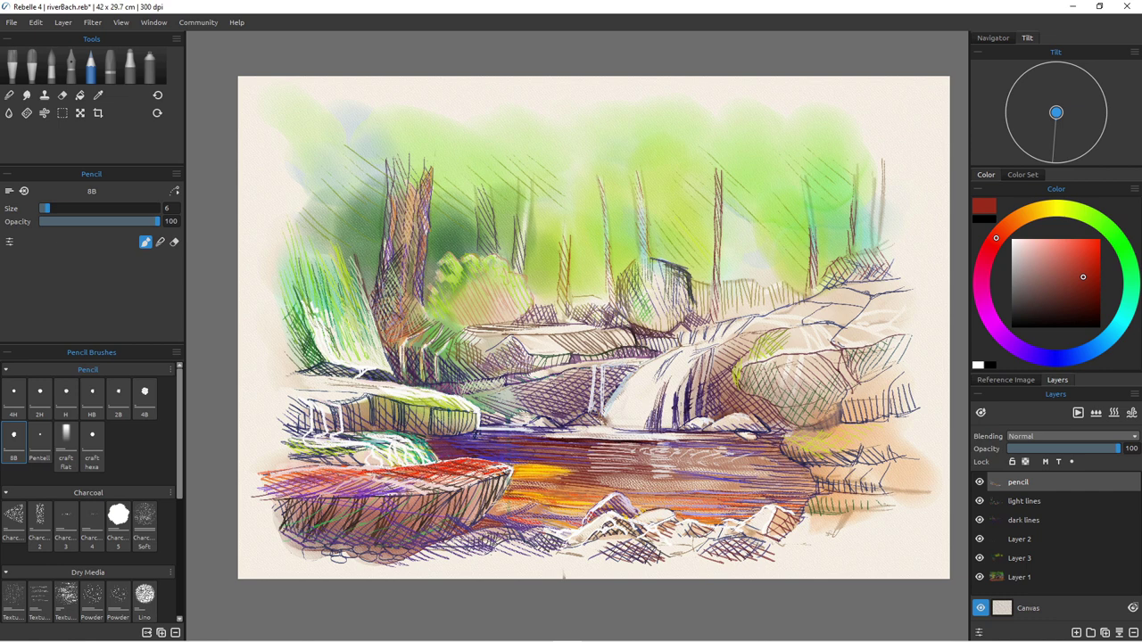
Step: Add dark green hatching to the teal-green rock, the mossy slab and the base of the left grass
left_click(1131, 278)
left_click_drag(1083, 276, 1061, 293)
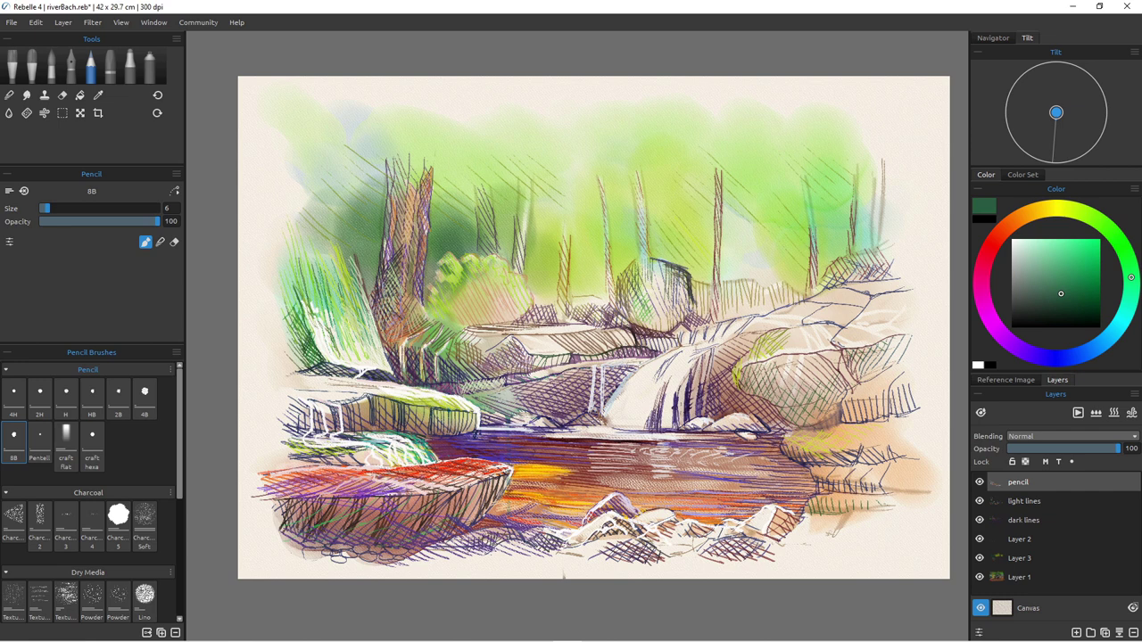
mouse_move(415, 467)
left_mouse_down()
mouse_move(425, 450)
mouse_move(441, 456)
mouse_move(416, 454)
left_mouse_up()
mouse_move(403, 463)
left_mouse_down()
mouse_move(412, 451)
mouse_move(417, 459)
mouse_move(391, 455)
left_mouse_up()
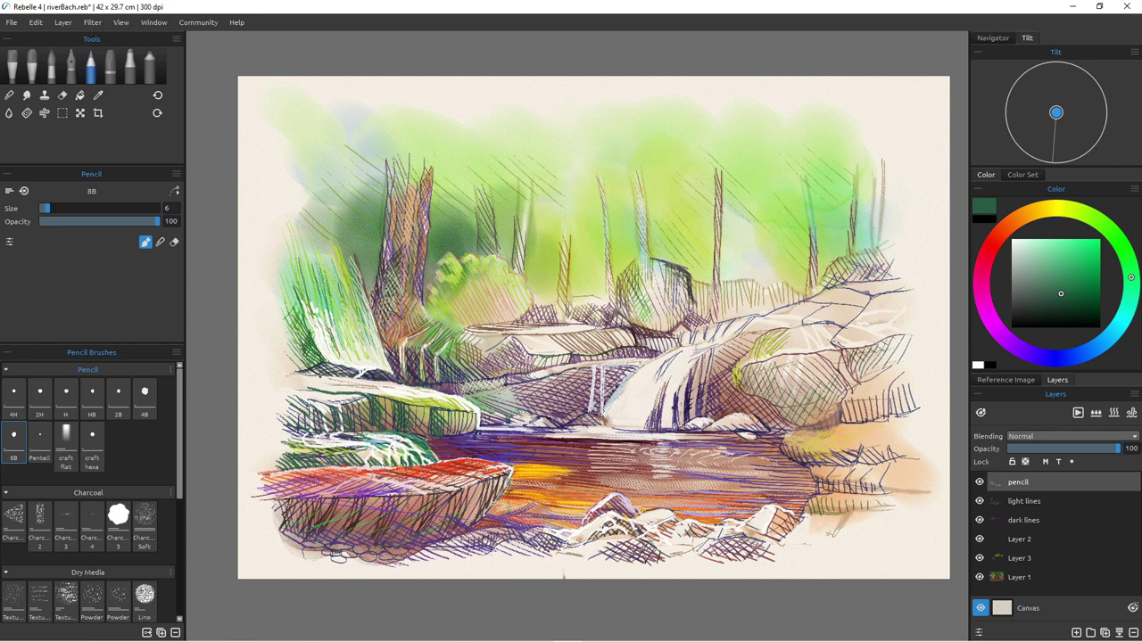
left_click_drag(361, 378, 440, 392)
left_click_drag(372, 321, 394, 379)
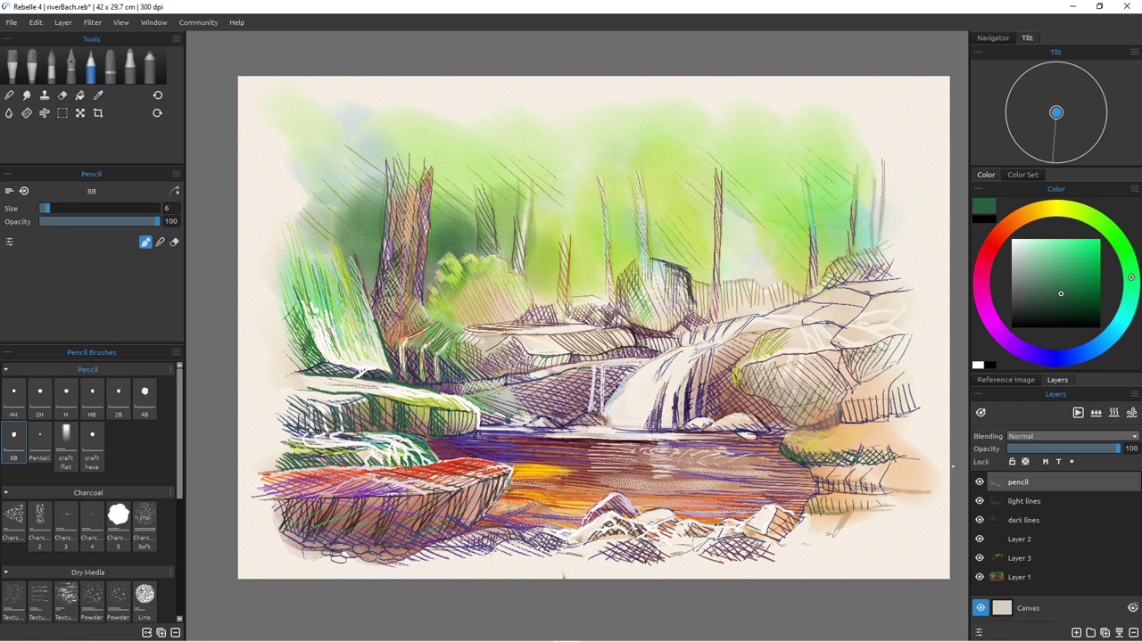
Step: Hatch dark green shadows beneath the mossy ledge on the right bank
left_click_drag(874, 447, 860, 463)
left_click_drag(879, 453, 870, 463)
left_click_drag(842, 454, 827, 465)
Step: Draw long falling strokes down the main waterfall using colours sampled from the canvas
left_click(816, 474, "alt")
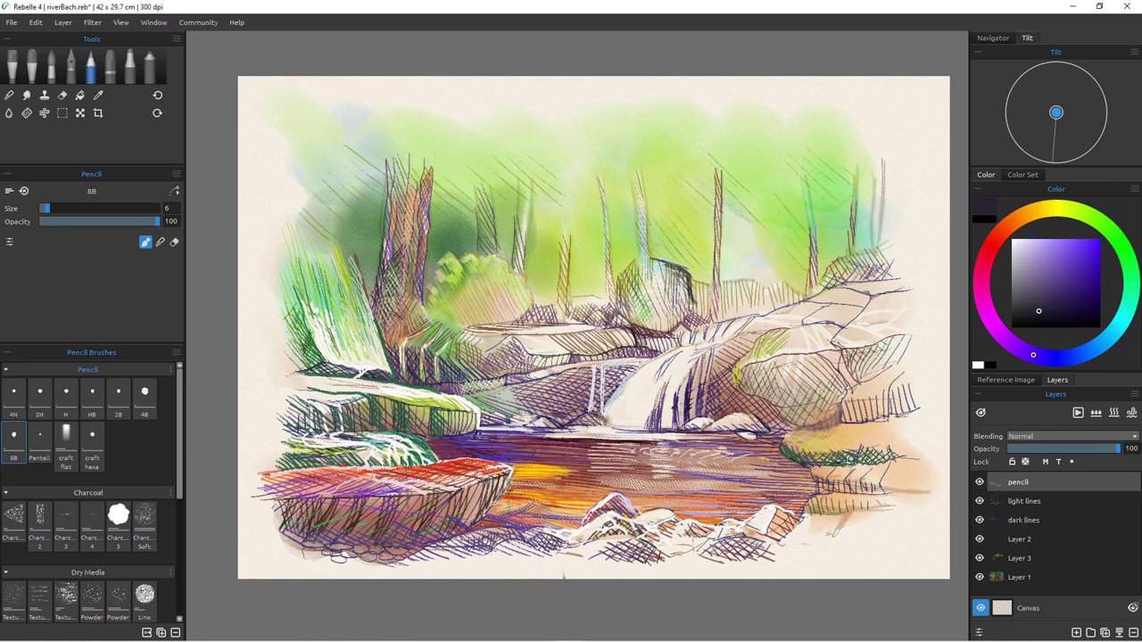
left_click(672, 409, "alt")
left_click_drag(702, 354, 688, 419)
mouse_move(716, 342)
left_mouse_down()
mouse_move(701, 419)
mouse_move(645, 434)
left_mouse_up()
mouse_move(652, 384)
left_mouse_down()
mouse_move(635, 420)
mouse_move(622, 412)
left_mouse_up()
left_click_drag(639, 369, 611, 420)
left_click_drag(605, 424, 591, 450)
left_click_drag(617, 432, 614, 449)
Step: Extend the falling water strokes over the waterfall's right side, shoulder and the thin trickles beside it
left_click(662, 401, "alt")
mouse_move(658, 402)
left_mouse_down()
mouse_move(647, 449)
mouse_move(620, 449)
left_mouse_up()
mouse_move(698, 379)
left_mouse_down()
mouse_move(694, 428)
mouse_move(718, 424)
left_mouse_up()
left_click(651, 395, "alt")
left_click_drag(726, 390, 711, 440)
left_click_drag(600, 400, 594, 425)
left_click_drag(590, 422, 580, 437)
left_click_drag(615, 379, 588, 387)
left_click_drag(626, 382, 591, 387)
left_click_drag(734, 352, 647, 380)
Step: Sample a waterfall colour and stroke the water spilling over the waterfall's crest
left_click(662, 398, "alt")
left_click_drag(706, 363, 676, 376)
left_click_drag(690, 344, 678, 365)
left_click_drag(703, 342, 695, 368)
mouse_move(710, 347)
left_mouse_down()
mouse_move(703, 364)
mouse_move(717, 358)
left_mouse_up()
mouse_move(729, 338)
left_mouse_down()
mouse_move(720, 361)
mouse_move(695, 360)
left_mouse_up()
Step: Fill the waterfall's crest and upper stream with lavender and white strokes in sampled colours
left_click(714, 348, "alt")
mouse_move(699, 342)
left_mouse_down()
mouse_move(689, 359)
mouse_move(725, 355)
left_mouse_up()
left_click(736, 343, "alt")
left_click_drag(720, 342, 696, 364)
mouse_move(700, 344)
left_mouse_down()
mouse_move(689, 360)
mouse_move(704, 354)
left_mouse_up()
mouse_move(700, 349)
left_mouse_down()
mouse_move(669, 371)
mouse_move(702, 349)
left_mouse_up()
left_click(714, 342, "alt")
mouse_move(703, 342)
left_mouse_down()
mouse_move(676, 357)
mouse_move(741, 344)
mouse_move(730, 344)
left_mouse_up()
left_click(730, 338, "alt")
mouse_move(720, 340)
left_mouse_down()
mouse_move(715, 349)
mouse_move(727, 339)
left_mouse_up()
left_click_drag(763, 326, 744, 337)
mouse_move(675, 355)
left_mouse_down()
mouse_move(667, 371)
mouse_move(721, 393)
left_mouse_up()
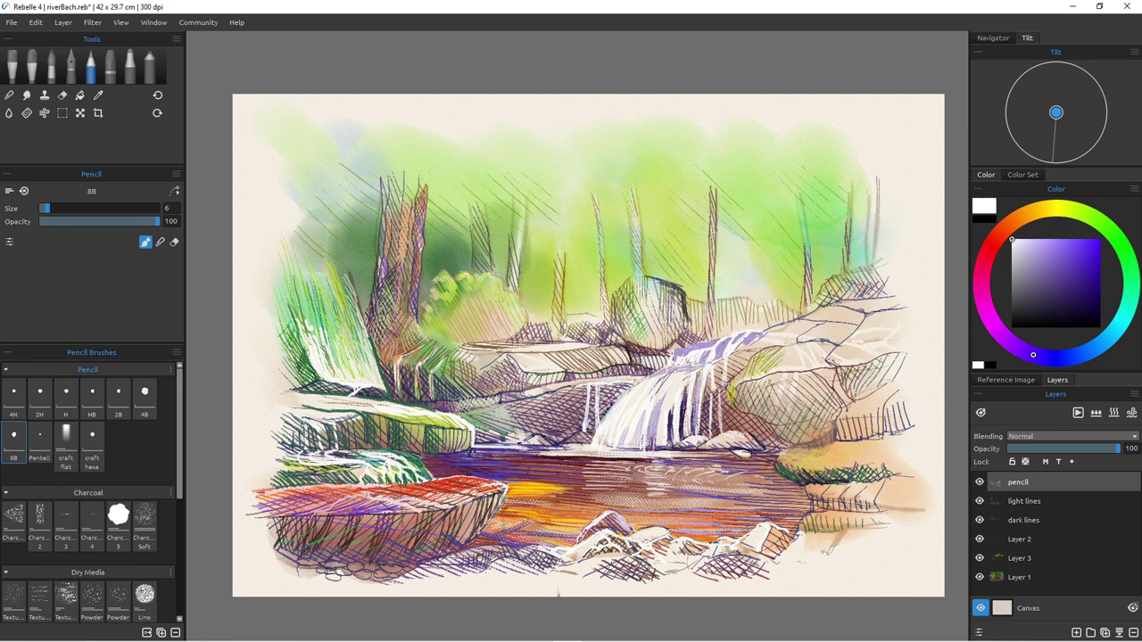
Step: Sample a warm tone from the pool and draw it over the small stones left of the waterfall's base
left_click(534, 488, "alt")
left_click(526, 497, "alt")
left_click_drag(590, 431, 539, 445)
left_click_drag(546, 435, 524, 451)
Step: Sample a dark tone from the mossy slab and hatch the shaded rock face between slab and waterfall
left_click(483, 423, "alt")
left_click(472, 419, "alt")
left_click_drag(485, 408, 522, 433)
left_click_drag(458, 410, 494, 444)
left_click_drag(537, 410, 501, 428)
left_click_drag(630, 380, 569, 423)
left_click_drag(602, 398, 544, 435)
left_click_drag(595, 417, 559, 434)
left_click_drag(569, 414, 519, 441)
mouse_move(569, 389)
left_mouse_down()
mouse_move(557, 423)
mouse_move(474, 441)
left_mouse_up()
left_click_drag(468, 407, 456, 416)
Step: Redraw the two thin trickles left of the waterfall in a light tone sampled from the mossy slab
left_click(452, 416, "alt")
left_click_drag(586, 388, 585, 427)
left_click_drag(595, 389, 594, 429)
Step: Hatch the mossy slab's front edge and the shaded rock face in dark green
left_click(1087, 290)
left_click_drag(468, 424, 467, 448)
left_click_drag(456, 424, 453, 450)
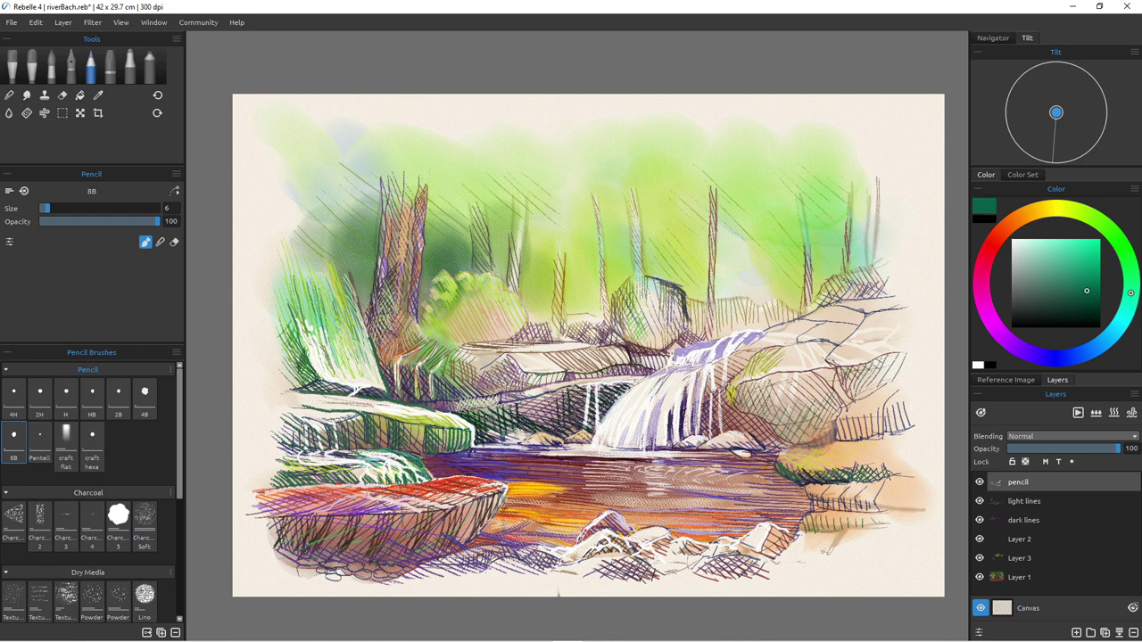
left_click_drag(534, 416, 519, 435)
Step: Add dark blue shadow strokes to the mossy slab's front face and between the waterfall's streams
left_click(1056, 359)
left_click_drag(431, 427, 428, 452)
left_click_drag(685, 393, 683, 434)
left_click_drag(427, 423, 408, 441)
mouse_move(412, 420)
left_mouse_down()
mouse_move(382, 435)
mouse_move(418, 457)
left_mouse_up()
mouse_move(419, 429)
left_mouse_down()
mouse_move(399, 454)
mouse_move(387, 445)
left_mouse_up()
left_click_drag(384, 421, 362, 450)
Step: Draw dark blue strokes from the mossy slab across the pool and sample a dark red from the water
mouse_move(378, 436)
left_mouse_down()
mouse_move(368, 457)
mouse_move(505, 478)
left_mouse_up()
mouse_move(446, 456)
left_mouse_down()
mouse_move(510, 466)
mouse_move(561, 495)
left_mouse_up()
mouse_move(511, 488)
left_mouse_down()
mouse_move(562, 499)
mouse_move(613, 478)
mouse_move(634, 506)
mouse_move(587, 527)
left_mouse_up()
left_click(582, 467, "alt")
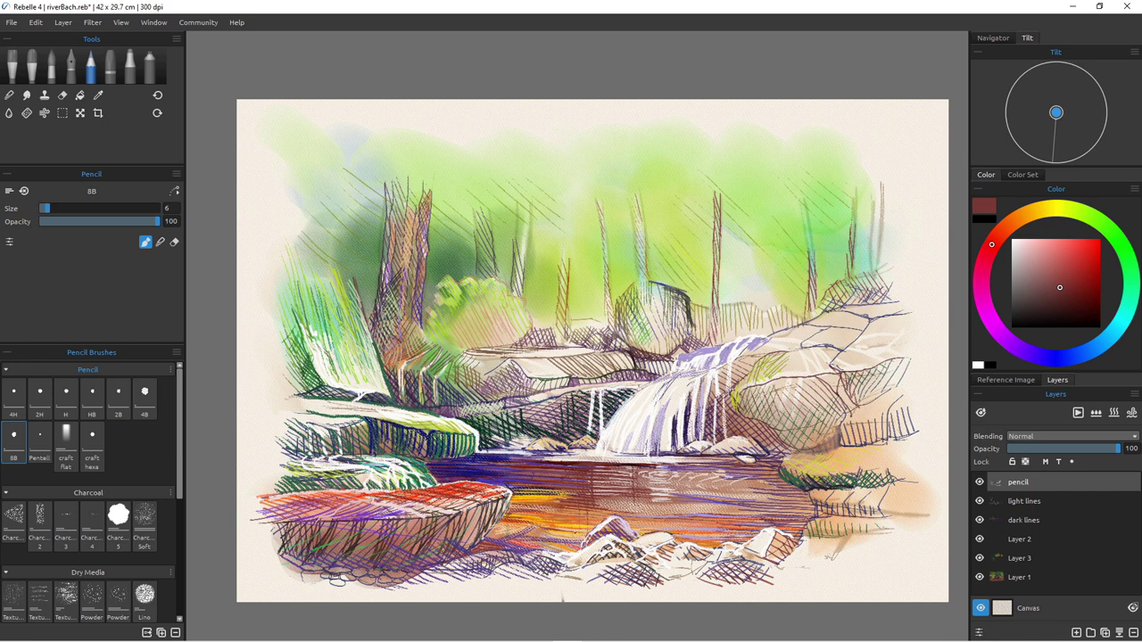
Step: Hatch dark red pencil strokes over the right bank's ledge and the rocks beneath it
left_click_drag(809, 493, 795, 533)
left_click_drag(814, 498, 810, 518)
left_click_drag(792, 487, 782, 536)
mouse_move(773, 504)
left_mouse_down()
mouse_move(767, 535)
mouse_move(810, 494)
mouse_move(798, 510)
left_mouse_up()
Step: Change the colour to dark blue and hatch shadows across the water's edge and the lower rocks on the right bank
left_click(1062, 359)
left_click_drag(735, 520, 810, 518)
mouse_move(752, 531)
left_mouse_down()
mouse_move(805, 527)
mouse_move(800, 540)
left_mouse_up()
left_click_drag(808, 525, 770, 563)
mouse_move(780, 553)
left_mouse_down()
mouse_move(742, 573)
mouse_move(729, 567)
left_mouse_up()
left_click_drag(777, 563, 763, 574)
mouse_move(814, 498)
left_mouse_down()
mouse_move(848, 520)
mouse_move(914, 515)
mouse_move(856, 576)
left_mouse_up()
Step: Switch to dark purple and cross-hatch the lower right bank down to the foreground edge
left_click(1008, 341)
mouse_move(894, 517)
left_mouse_down()
mouse_move(868, 571)
mouse_move(822, 587)
left_mouse_up()
left_click_drag(832, 542, 815, 574)
left_click_drag(801, 549, 838, 580)
left_click_drag(854, 522, 901, 561)
left_click_drag(864, 519, 906, 550)
left_click_drag(866, 490, 897, 513)
mouse_move(793, 551)
left_mouse_down()
mouse_move(831, 585)
mouse_move(820, 585)
left_mouse_up()
Step: Add dark purple strokes to the small stones and the boulder's base above the right bank's ledge
left_click_drag(854, 433, 840, 445)
left_click_drag(874, 426, 856, 444)
mouse_move(898, 423)
left_mouse_down()
mouse_move(878, 443)
mouse_move(890, 437)
left_mouse_up()
left_click_drag(843, 430, 815, 451)
mouse_move(826, 428)
left_mouse_down()
mouse_move(794, 457)
mouse_move(741, 458)
left_mouse_up()
Step: Sample a colour from the mossy boulder beside the waterfall and hatch it across that boulder and the rocks behind it
left_click(761, 384, "alt")
left_click_drag(799, 388, 751, 438)
left_click_drag(781, 395, 745, 429)
left_click_drag(822, 387, 758, 438)
left_click_drag(836, 379, 782, 427)
left_click_drag(891, 373, 847, 421)
mouse_move(916, 371)
left_mouse_down()
mouse_move(868, 408)
mouse_move(883, 386)
left_mouse_up()
left_click_drag(907, 368, 878, 393)
Step: Sample a tone from the upper right rocks and hatch the mossy boulder's upper edge and the rocks to its right
left_click(882, 300, "alt")
left_click_drag(906, 353, 884, 390)
left_click_drag(876, 373, 864, 396)
mouse_move(843, 393)
left_mouse_down()
mouse_move(831, 424)
mouse_move(790, 439)
left_mouse_up()
left_click_drag(810, 403, 779, 441)
left_click_drag(778, 382, 740, 402)
left_click_drag(769, 383, 729, 421)
left_click_drag(740, 390, 729, 406)
left_click_drag(785, 380, 763, 389)
Step: Add a green stroke and purple hatching along the mossy boulder's waterfall side
left_click(1116, 238)
mouse_move(781, 376)
left_mouse_down()
mouse_move(755, 394)
mouse_move(726, 454)
left_mouse_up()
left_click(1013, 346)
mouse_move(744, 420)
left_mouse_down()
mouse_move(726, 438)
mouse_move(736, 456)
left_mouse_up()
left_click_drag(752, 434, 727, 454)
mouse_move(766, 424)
left_mouse_down()
mouse_move(749, 431)
mouse_move(769, 456)
left_mouse_up()
Step: Choose a darker purple and cross-hatch the mossy boulder's shaded side, base and the gap beside the waterfall
left_click(1040, 317)
left_click_drag(752, 418, 736, 435)
mouse_move(767, 422)
left_mouse_down()
mouse_move(743, 438)
mouse_move(760, 447)
left_mouse_up()
left_click_drag(795, 437, 765, 456)
left_click_drag(749, 418, 713, 440)
mouse_move(723, 424)
left_mouse_down()
mouse_move(699, 443)
mouse_move(697, 431)
left_mouse_up()
mouse_move(761, 406)
left_mouse_down()
mouse_move(779, 433)
mouse_move(827, 437)
left_mouse_up()
left_click_drag(780, 386, 744, 416)
left_click_drag(748, 404, 773, 431)
left_click_drag(774, 388, 760, 398)
left_click_drag(748, 401, 722, 438)
Step: Draw white strokes at the waterfall's right edge and across the foot of the mossy boulder
left_click(1012, 239)
left_click_drag(716, 401, 714, 441)
mouse_move(704, 407)
left_mouse_down()
mouse_move(702, 443)
mouse_move(767, 444)
left_mouse_up()
Step: Sample a tone from the stones below the waterfall and add short strokes along the mossy boulder's base
left_click(735, 444, "alt")
mouse_move(744, 426)
left_mouse_down()
mouse_move(766, 448)
mouse_move(756, 441)
left_mouse_up()
left_click_drag(762, 441, 774, 457)
left_click_drag(773, 444, 782, 456)
left_click_drag(726, 432, 744, 441)
left_click_drag(726, 441, 738, 452)
Step: Outline and shade the mossy boulder's right side with a vivid shade followed by a darker one
left_click(1073, 286)
left_click(1096, 244)
left_click_drag(819, 377, 837, 395)
left_click_drag(837, 389, 850, 408)
left_click(1054, 288)
left_click_drag(819, 377, 852, 418)
mouse_move(834, 379)
left_mouse_down()
mouse_move(809, 410)
mouse_move(820, 431)
left_mouse_up()
left_click_drag(847, 415, 830, 431)
left_click_drag(819, 375, 802, 409)
left_click_drag(804, 385, 796, 403)
left_click_drag(789, 388, 785, 402)
Step: Hatch the gap between the mossy boulder and the far right rocks with violet strokes
left_click(1023, 352)
left_click_drag(836, 368, 860, 409)
mouse_move(839, 375)
left_mouse_down()
mouse_move(859, 407)
mouse_move(842, 390)
left_mouse_up()
left_click(1023, 245)
left_click(1055, 297)
left_click_drag(837, 373, 858, 411)
left_click_drag(860, 408, 840, 427)
left_click_drag(844, 418, 824, 446)
mouse_move(802, 435)
left_mouse_down()
mouse_move(812, 452)
mouse_move(908, 404)
mouse_move(904, 419)
mouse_move(904, 400)
mouse_move(878, 388)
left_mouse_up()
mouse_move(864, 407)
left_mouse_down()
mouse_move(910, 380)
mouse_move(907, 372)
left_mouse_up()
Step: Sample a warm tone from the pool and hatch the small rocks above the right bank's ledge
left_click(615, 484, "alt")
left_click_drag(886, 439, 912, 419)
left_click_drag(899, 437, 912, 423)
mouse_move(871, 435)
left_mouse_down()
mouse_move(890, 422)
mouse_move(882, 425)
left_mouse_up()
left_click_drag(848, 447, 859, 432)
Step: Sample the moss colour and add strokes on the mossy boulder's top and along its right side
left_click(807, 474, "alt")
left_click(773, 368, "alt")
mouse_move(845, 390)
left_mouse_down()
mouse_move(862, 373)
mouse_move(846, 369)
left_mouse_up()
left_click_drag(855, 389, 869, 370)
left_click_drag(755, 372, 766, 359)
left_click_drag(839, 373, 860, 392)
mouse_move(853, 368)
left_mouse_down()
mouse_move(867, 394)
mouse_move(829, 445)
left_mouse_up()
Step: Pick a muted purple and hatch the top and front edge of the right bank's ledge
left_click(1016, 219)
left_click(1093, 260)
left_click(1020, 349)
left_click(1036, 294)
left_click_drag(899, 443, 838, 454)
left_click_drag(846, 452, 830, 466)
left_click_drag(833, 451, 801, 490)
left_click_drag(810, 471, 790, 484)
Step: Layer pale and stronger purple strokes along the ledge's upper surface, with one short stroke on the mossy boulder
left_click(1024, 246)
left_click_drag(784, 385, 778, 396)
left_click_drag(837, 450, 812, 464)
left_click_drag(823, 455, 782, 466)
left_click(1059, 261)
left_click_drag(898, 449, 840, 461)
left_click_drag(838, 454, 786, 473)
left_click_drag(906, 449, 884, 459)
Step: Choose a deeper purple and hatch shadows across the right bank ledge's surface and front face
left_click(1079, 288)
left_click_drag(895, 449, 832, 467)
mouse_move(830, 463)
left_mouse_down()
mouse_move(794, 480)
mouse_move(829, 476)
left_mouse_up()
left_click_drag(861, 469, 844, 491)
left_click_drag(895, 460, 865, 483)
left_click_drag(907, 457, 851, 479)
Step: Change the colour to orange and add strokes at the far right end of the ledge
left_click(1016, 219)
left_click(1082, 261)
left_click_drag(901, 465, 864, 481)
left_click_drag(905, 462, 886, 474)
Step: Switch to white and draw highlights along the top and front edge of the right bank's ledge
left_click(1027, 251)
left_click(1011, 239)
left_click_drag(839, 445, 789, 468)
left_click_drag(878, 443, 843, 458)
left_click_drag(855, 444, 813, 485)
left_click_drag(897, 463, 783, 493)
mouse_move(792, 459)
left_mouse_down()
mouse_move(781, 481)
mouse_move(818, 479)
left_mouse_up()
Step: Pick a light tint and draw strokes down the ledge's front face
left_click(1048, 250)
mouse_move(831, 468)
left_mouse_down()
mouse_move(813, 487)
mouse_move(781, 490)
left_mouse_up()
mouse_move(806, 468)
left_mouse_down()
mouse_move(782, 498)
mouse_move(797, 499)
left_mouse_up()
left_click_drag(865, 470, 844, 489)
Step: Sample colours from the ledge's front face and hatch short strokes across it
left_click(861, 479, "alt")
mouse_move(833, 472)
left_mouse_down()
mouse_move(820, 482)
mouse_move(839, 491)
left_mouse_up()
left_click(861, 482, "alt")
left_click_drag(835, 476, 818, 491)
left_click_drag(823, 480, 810, 494)
left_click_drag(893, 472, 872, 488)
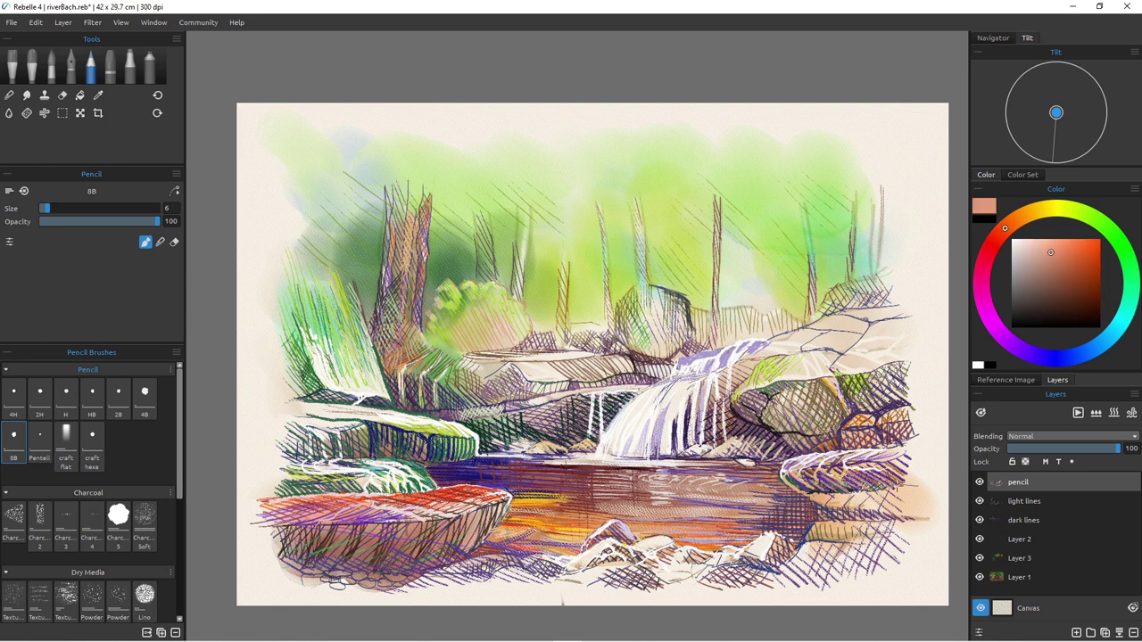
Step: Change the colour to a saturated red-orange, then a darker shade, and hatch the small rocks above the right bank's ledge
left_click(1087, 246)
left_click_drag(902, 436, 863, 463)
left_click_drag(919, 432, 895, 456)
left_click_drag(906, 433, 872, 458)
left_click_drag(898, 454, 883, 467)
left_click(1074, 304)
left_click_drag(885, 456, 863, 467)
Step: Change the colour to muted blue-violet and hatch shadows along the right bank's outer edge, from the small rocks down past the ledge
left_click(1033, 355)
left_click(1076, 278)
left_click_drag(921, 421, 883, 437)
mouse_move(921, 432)
left_mouse_down()
mouse_move(891, 447)
mouse_move(884, 478)
mouse_move(896, 493)
left_mouse_up()
key("e")
key("b")
left_click_drag(915, 473, 888, 493)
Step: Pick a red tone, stroke along the ledge and hatch the block beneath it in a muted red-brown
left_click(991, 245)
mouse_move(916, 444)
left_mouse_down()
mouse_move(873, 494)
mouse_move(812, 500)
mouse_move(909, 484)
mouse_move(804, 496)
left_mouse_up()
left_click(1045, 309)
left_click_drag(1045, 262, 1063, 277)
mouse_move(860, 496)
left_mouse_down()
mouse_move(858, 514)
mouse_move(839, 515)
left_mouse_up()
left_click_drag(874, 495, 885, 518)
mouse_move(911, 497)
left_mouse_down()
mouse_move(914, 520)
mouse_move(876, 521)
left_mouse_up()
left_click_drag(896, 494, 907, 505)
mouse_move(904, 496)
left_mouse_down()
mouse_move(896, 510)
mouse_move(907, 515)
mouse_move(887, 521)
left_mouse_up()
Step: Switch to blue-violet and hatch shadows under the ledge and at the block's edge beside the water
left_click(1038, 356)
left_click_drag(921, 504, 876, 519)
left_click_drag(871, 508, 857, 522)
left_click_drag(842, 512, 830, 526)
left_click_drag(837, 518, 816, 522)
Step: Pick a light warm cream and draw highlight strokes across the ledge's top and front edge
left_click(1036, 212)
left_click(1049, 245)
left_click(1037, 248)
mouse_move(852, 455)
left_mouse_down()
mouse_move(828, 465)
mouse_move(842, 456)
left_mouse_up()
left_click_drag(841, 451, 814, 475)
left_click_drag(851, 465, 807, 498)
mouse_move(794, 473)
left_mouse_down()
mouse_move(815, 500)
mouse_move(830, 497)
left_mouse_up()
Step: Change the colour to dark blue and add a short accent on the ledge's tip beside the water
left_click(1056, 358)
left_click(1080, 310)
left_click(1080, 302)
mouse_move(808, 476)
left_mouse_down()
mouse_move(837, 497)
mouse_move(813, 475)
left_mouse_up()
Step: Change the colour to bright yellow-green and add moss strokes on top of the ledge's waterside tip
left_click(1026, 243)
left_click(801, 472, "alt")
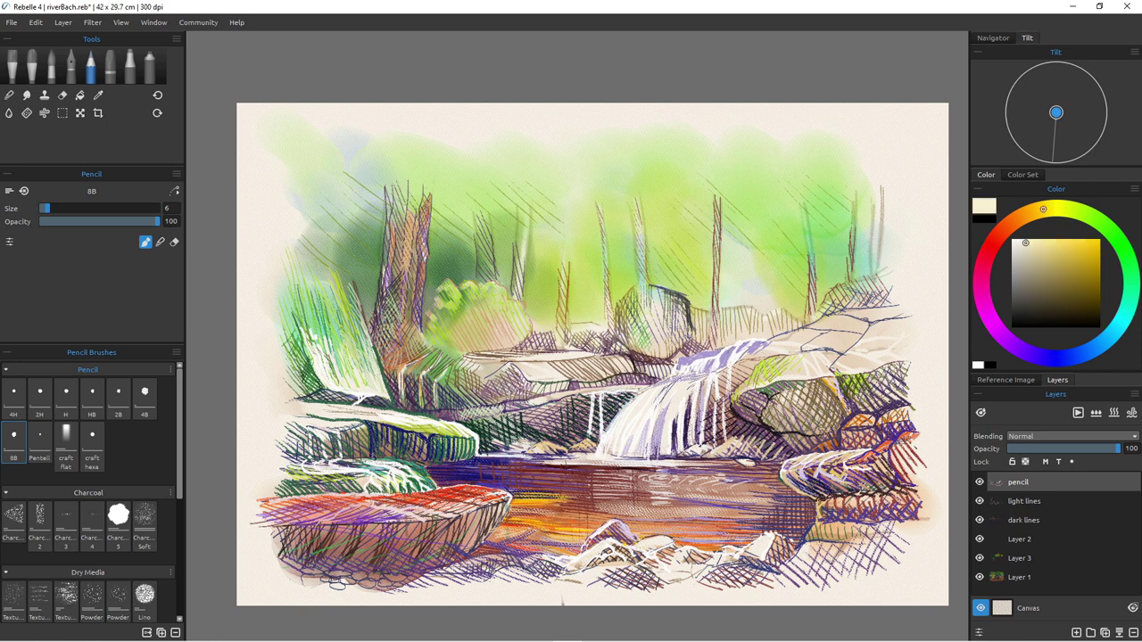
left_click(1081, 212)
left_click(1100, 240)
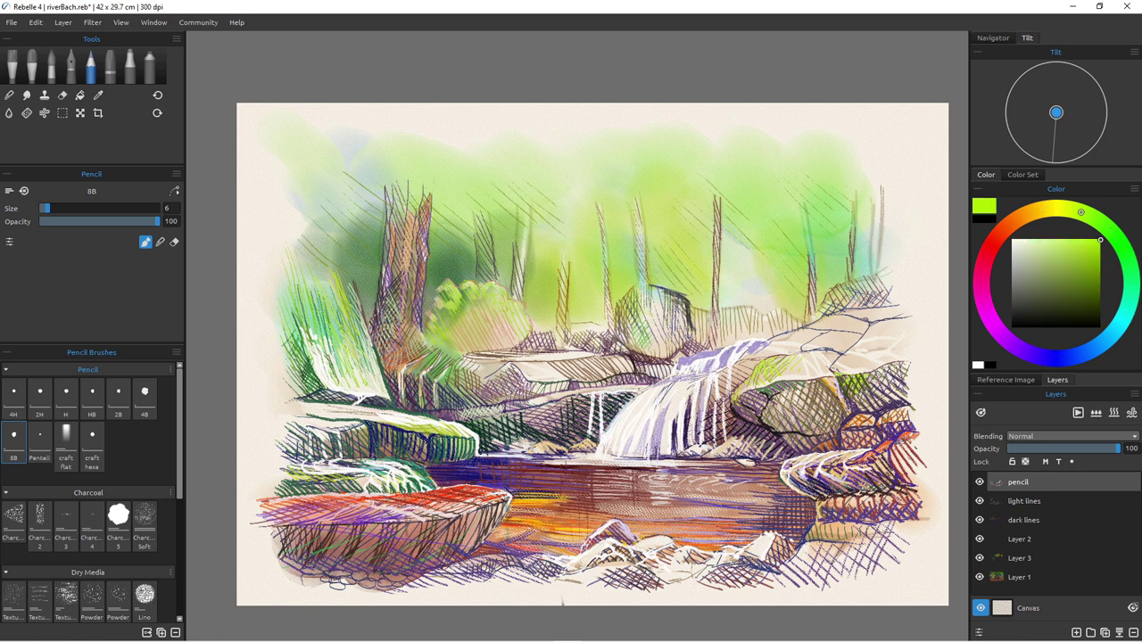
left_click(1065, 209)
left_click_drag(808, 453, 794, 462)
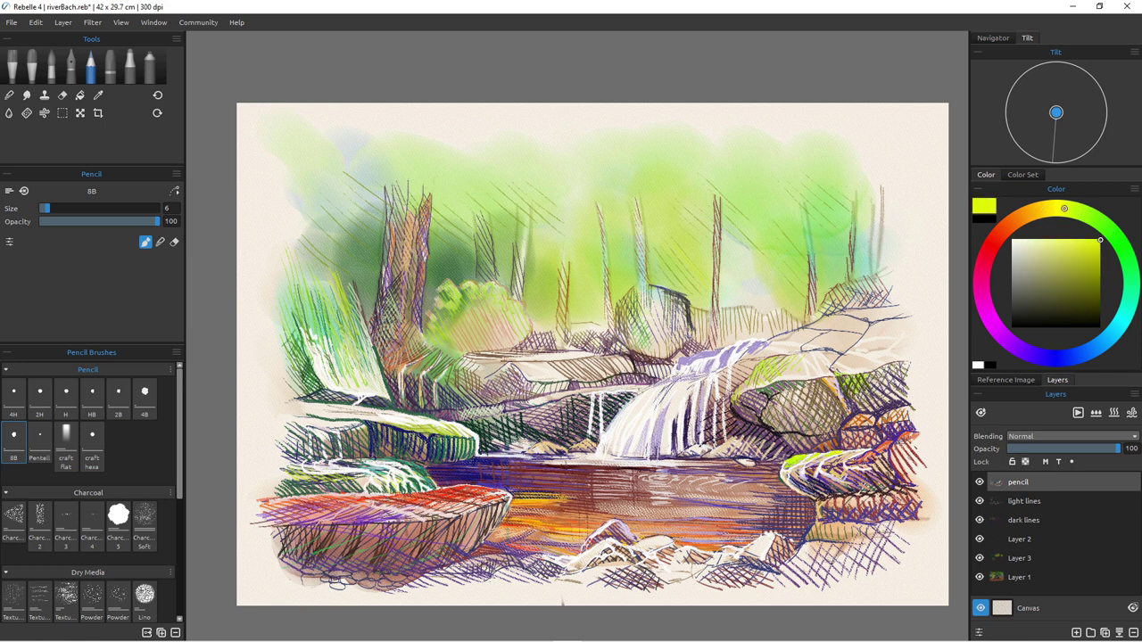
Step: Switch to blue-violet tones and hatch diagonally over the lower block and the ground beneath it on the right bank
left_click(1030, 354)
left_click(1071, 302)
mouse_move(910, 465)
left_mouse_down()
mouse_move(858, 514)
mouse_move(874, 525)
mouse_move(914, 501)
mouse_move(832, 547)
left_mouse_up()
left_click(1058, 296)
left_click(1068, 266)
left_click_drag(828, 522, 813, 543)
left_click_drag(897, 520, 877, 542)
mouse_move(882, 526)
left_mouse_down()
mouse_move(868, 546)
mouse_move(828, 559)
left_mouse_up()
left_click_drag(808, 565, 790, 599)
left_click_drag(815, 566, 798, 600)
Step: Hatch the ledge's front face in purple and sample a light violet from it
left_click_drag(877, 491, 842, 514)
left_click(1026, 213)
mouse_move(854, 492)
left_mouse_down()
mouse_move(833, 504)
mouse_move(843, 496)
mouse_move(850, 509)
left_mouse_up()
left_click(1008, 340)
left_click_drag(873, 488, 840, 506)
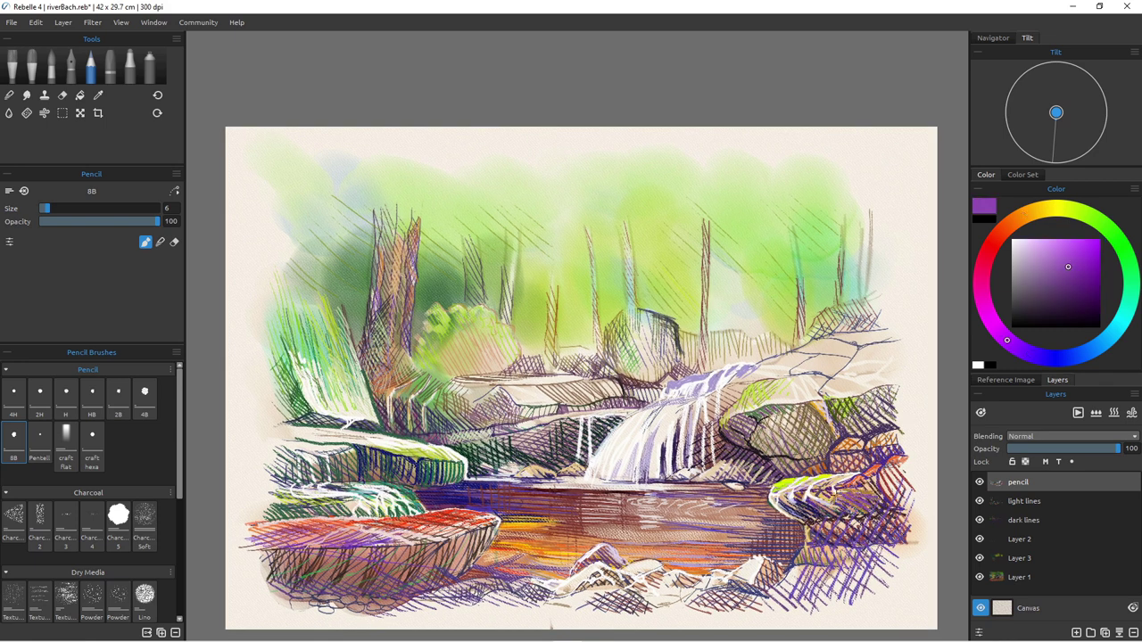
left_click(796, 513, "alt")
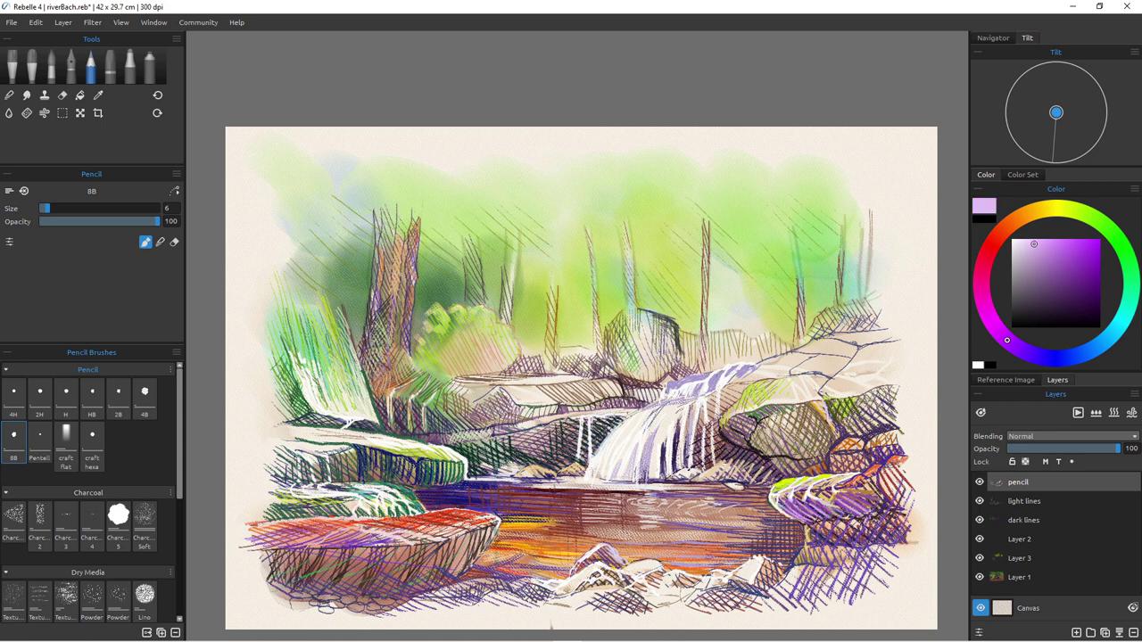
Step: Erase the dense pencil hatching from the ledge's front face, the block beneath it and the ground below
key("e")
mouse_move(890, 553)
left_mouse_down()
mouse_move(878, 542)
mouse_move(801, 591)
left_mouse_up()
key("e")
key("e")
mouse_move(875, 487)
left_mouse_down()
mouse_move(897, 506)
mouse_move(906, 475)
left_mouse_up()
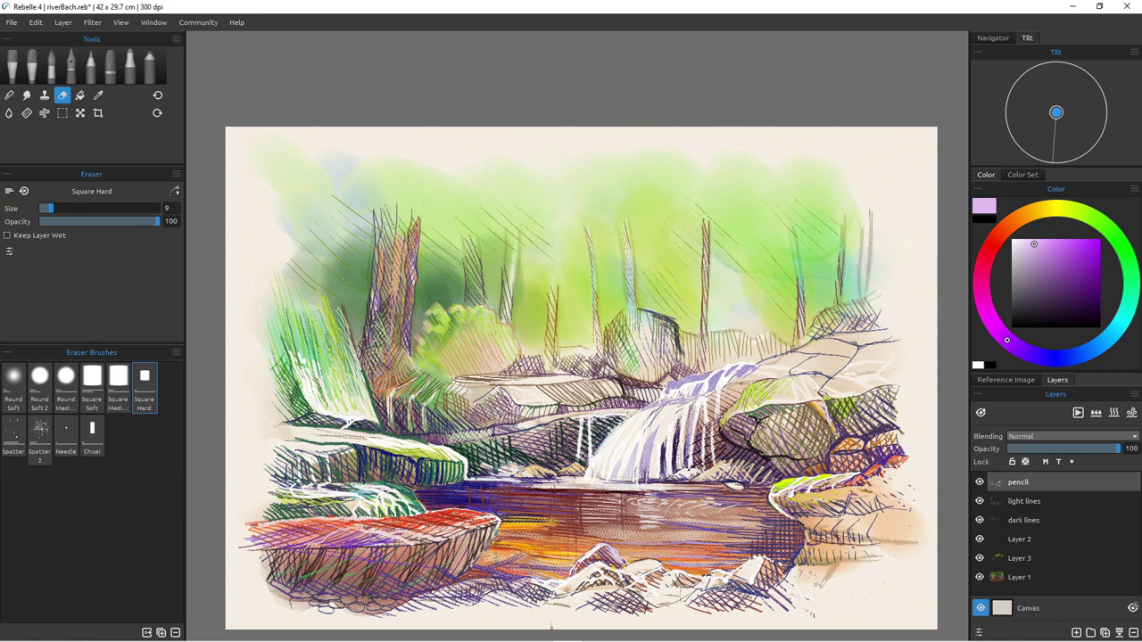
Step: Return to the pencil, sample a muted purple and hatch parallel diagonal strokes across the ledge's front face
key("e")
left_click(795, 515, "alt")
left_click_drag(779, 518, 824, 495)
left_click_drag(797, 519, 837, 493)
left_click_drag(828, 514, 869, 490)
left_click_drag(840, 509, 893, 487)
left_click_drag(872, 503, 900, 484)
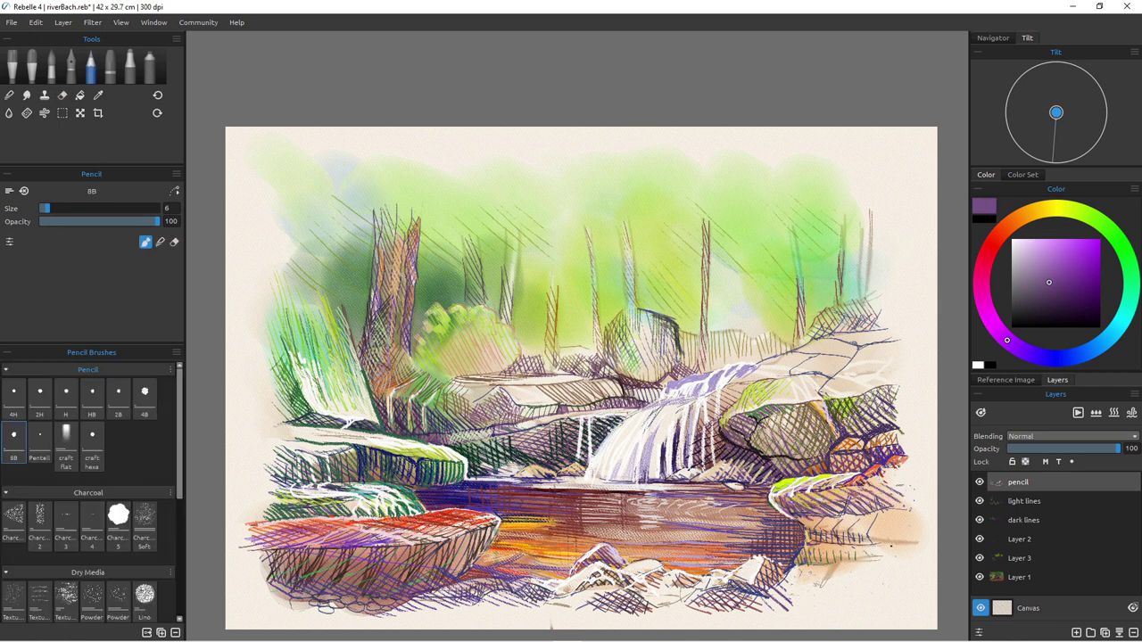
Step: Hatch parallel diagonal strokes in muted purple across the block beneath the ledge
left_click_drag(813, 551, 841, 517)
left_click_drag(829, 542, 854, 516)
left_click_drag(847, 549, 878, 514)
left_click_drag(863, 548, 908, 515)
left_click_drag(884, 547, 915, 517)
Step: Sample colours near the waterline and draw horizontal strokes across the lower block and along its base
left_click(801, 533, "alt")
mouse_move(808, 541)
left_mouse_down()
mouse_move(888, 543)
mouse_move(866, 544)
left_mouse_up()
left_click(801, 487, "alt")
mouse_move(796, 567)
left_mouse_down()
mouse_move(835, 548)
mouse_move(825, 547)
mouse_move(902, 562)
left_mouse_up()
Step: Sample a blue-violet from the block's edge and draw long sloping strokes across the ground beneath the block
left_click(794, 537, "alt")
left_click_drag(785, 573, 832, 563)
mouse_move(781, 600)
left_mouse_down()
mouse_move(827, 575)
mouse_move(897, 573)
mouse_move(905, 550)
left_mouse_up()
left_click_drag(837, 563, 896, 552)
left_click_drag(805, 570, 914, 538)
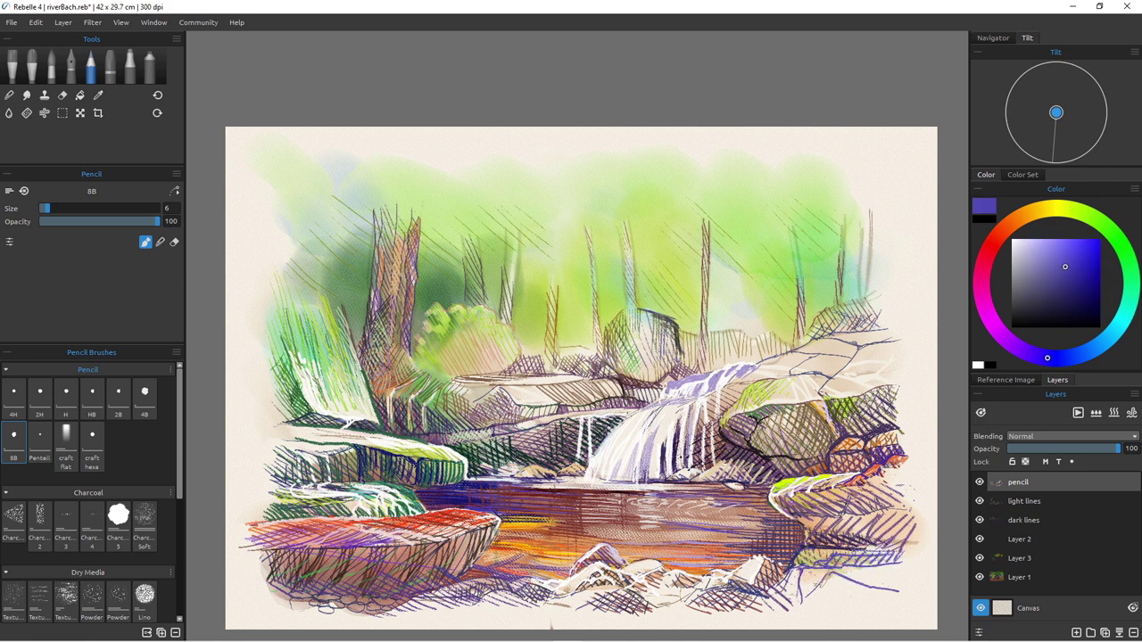
Step: Select Charcoal 5 and a muted blue, add a new layer above Layer 3 and stroke the right bank's lower block
left_click(119, 518)
left_click(1020, 559)
left_click(1052, 273)
mouse_move(814, 535)
left_mouse_down()
mouse_move(909, 555)
mouse_move(914, 539)
left_mouse_up()
key("ctrl+z")
key("ctrl+z")
left_click(1076, 632)
mouse_move(814, 536)
left_mouse_down()
mouse_move(914, 555)
mouse_move(921, 535)
mouse_move(805, 549)
left_mouse_up()
Step: Reduce the charcoal size to 18 and paint a muted blue stroke across the block beneath the ledge
left_click(62, 96)
left_click(90, 67)
key("ctrl+minus")
left_click_drag(101, 207, 60, 208)
mouse_move(794, 505)
left_mouse_down()
mouse_move(819, 517)
mouse_move(865, 500)
left_mouse_up()
left_click(62, 95)
left_click(90, 67)
Step: Switch to the Mop watercolour brush, enlarge it to size 90 and lay a blue-violet wash over the lower right bank
left_click(51, 67)
left_click(92, 439)
left_click_drag(774, 510, 846, 503)
left_click(62, 95)
left_click(51, 67)
mouse_move(93, 208)
left_mouse_down()
mouse_move(158, 208)
mouse_move(146, 208)
left_mouse_up()
left_click_drag(770, 543, 829, 546)
Step: Change the colour to orange, increase its saturation and wash over the foreground stones and the right bank's outer edge
left_click(1012, 222)
left_click_drag(725, 552, 762, 548)
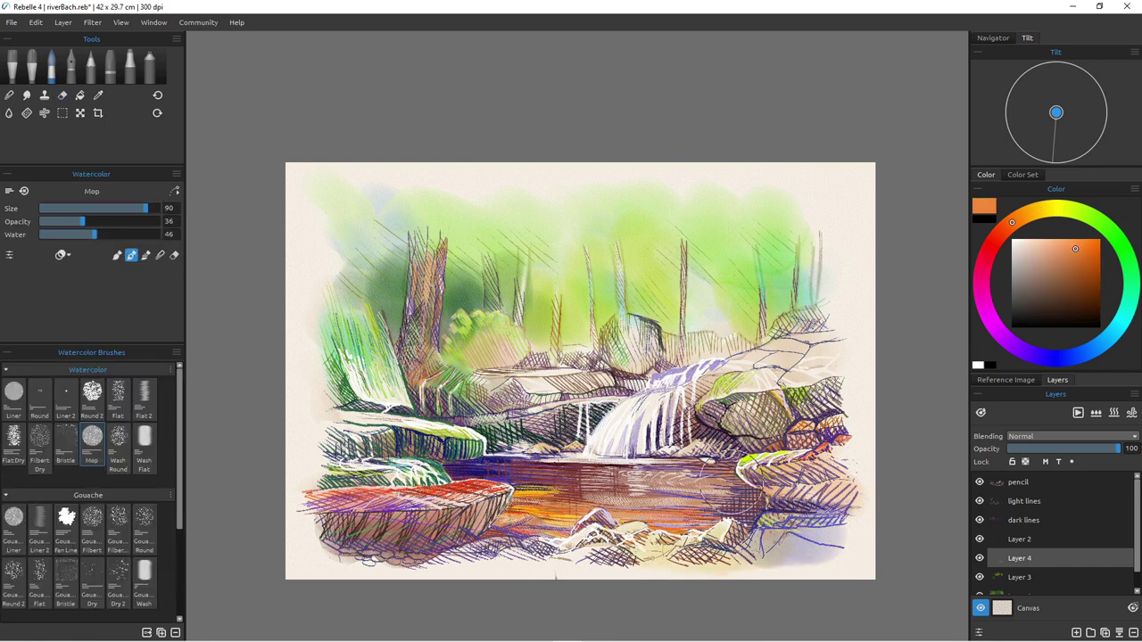
left_click(1092, 250)
left_click_drag(530, 559, 664, 543)
left_click_drag(835, 509, 844, 522)
Step: Erase the orange wash from the light tops of the foreground stones
left_click(62, 96)
left_click(51, 67)
left_click(62, 96)
left_click_drag(618, 531, 649, 522)
left_click_drag(578, 548, 606, 514)
left_click(51, 67)
Step: Set the Square Hard eraser to size 16 and clean the wash off the remaining foreground stones and the right bank's block
left_click(63, 95)
left_click_drag(50, 208, 59, 208)
left_click_drag(646, 542, 655, 535)
left_click_drag(653, 559, 725, 527)
left_click_drag(527, 546, 543, 539)
mouse_move(796, 505)
left_mouse_down()
mouse_move(821, 493)
mouse_move(784, 502)
mouse_move(821, 504)
left_mouse_up()
Step: Select Layer 1 and erase a patch of its paint on the ledge's front near the water
left_click(1020, 578)
left_click(1020, 593)
left_click_drag(776, 488, 764, 496)
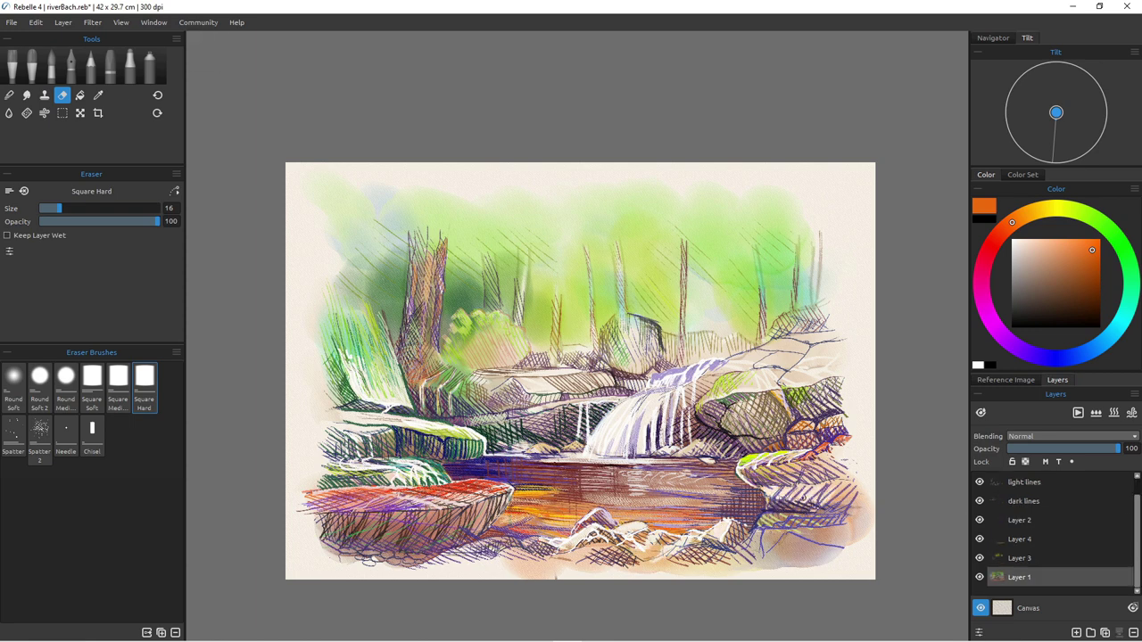
Step: Return to the pencil layer and draw an orange Charcoal 5 stroke across the right bank's ledge
scroll(1053, 518, "up", 1)
left_click(1018, 482)
left_click(90, 67)
left_click_drag(842, 458, 805, 466)
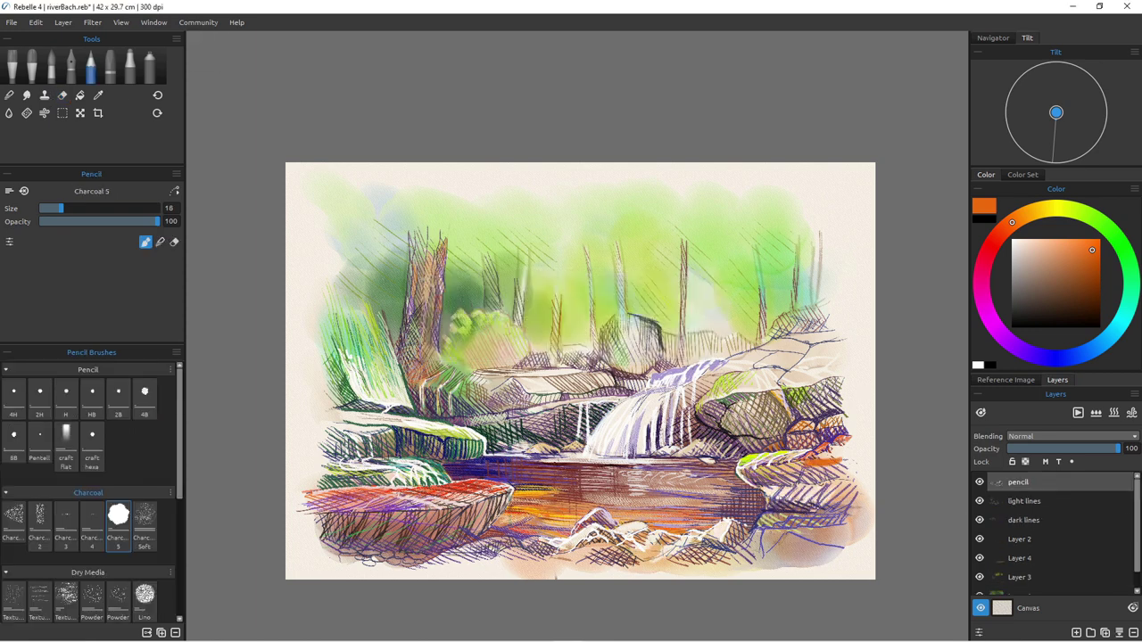
Step: Undo the last orange stroke, set Charcoal 5 to size 6 and hatch the right bank's mossy ledge in green
key("ctrl+z")
left_click_drag(61, 208, 47, 208)
left_click(1110, 230)
left_click(1091, 291)
left_click_drag(755, 469, 769, 486)
left_click_drag(828, 462, 842, 474)
Step: Add pale green highlight strokes along the top of the right bank's mossy ledge
left_click(1026, 243)
left_click_drag(787, 461, 817, 473)
mouse_move(773, 473)
left_mouse_down()
mouse_move(762, 480)
mouse_move(825, 484)
mouse_move(817, 491)
left_mouse_up()
Step: Hatch the block beneath the mossy ledge in dark blue-violet, following its edges and underside
left_click(1089, 313)
left_click(1042, 357)
left_click(1089, 293)
left_click_drag(816, 476, 839, 483)
left_click_drag(756, 479, 791, 488)
mouse_move(740, 477)
left_mouse_down()
mouse_move(762, 497)
mouse_move(796, 488)
left_mouse_up()
mouse_move(802, 480)
left_mouse_down()
mouse_move(826, 485)
mouse_move(789, 480)
mouse_move(841, 473)
left_mouse_up()
mouse_move(765, 498)
left_mouse_down()
mouse_move(794, 509)
mouse_move(837, 502)
left_mouse_up()
left_click_drag(769, 498, 783, 511)
Step: Draw pale lavender highlights and a muted violet shadow stroke on the block beneath the mossy ledge
left_click(1030, 251)
left_click_drag(776, 490, 758, 498)
left_click_drag(776, 494, 790, 511)
mouse_move(805, 486)
left_mouse_down()
mouse_move(791, 510)
mouse_move(801, 506)
left_mouse_up()
mouse_move(826, 494)
left_mouse_down()
mouse_move(790, 511)
mouse_move(801, 510)
left_mouse_up()
left_click(1059, 300)
mouse_move(808, 493)
left_mouse_down()
mouse_move(792, 516)
mouse_move(815, 507)
left_mouse_up()
Step: Add muted red strokes across the block's lower part and a pale yellow-green accent beneath it
left_click(987, 254)
left_click(1064, 274)
left_click_drag(813, 487, 797, 513)
left_click_drag(803, 488, 744, 519)
left_click(1042, 246)
left_click(1074, 211)
mouse_move(778, 507)
left_mouse_down()
mouse_move(739, 523)
mouse_move(746, 516)
left_mouse_up()
Step: Hatch the top and left edge of the right bank's lowest stone in pale and muted blue
left_click(1099, 346)
left_click(1026, 244)
left_click_drag(823, 510, 766, 526)
left_click_drag(782, 513, 737, 530)
left_click_drag(742, 524, 737, 537)
mouse_move(758, 523)
left_mouse_down()
mouse_move(739, 546)
mouse_move(754, 545)
left_mouse_up()
left_click(1054, 291)
mouse_move(751, 528)
left_mouse_down()
mouse_move(844, 516)
mouse_move(777, 556)
mouse_move(820, 555)
left_mouse_up()
Step: Sample a colour from the lowest right-bank stone, darken it and hatch the stone's shaded front
left_click(767, 536, "alt")
left_click(1078, 309)
mouse_move(819, 547)
left_mouse_down()
mouse_move(793, 560)
mouse_move(803, 553)
left_mouse_up()
left_click(1086, 292)
mouse_move(817, 552)
left_mouse_down()
mouse_move(810, 563)
mouse_move(792, 548)
left_mouse_up()
left_click_drag(789, 528, 759, 559)
mouse_move(829, 544)
left_mouse_down()
mouse_move(817, 561)
mouse_move(830, 558)
mouse_move(793, 554)
left_mouse_up()
key("e")
key("b")
left_click_drag(819, 541, 825, 565)
mouse_move(813, 556)
left_mouse_down()
mouse_move(827, 567)
mouse_move(792, 563)
left_mouse_up()
Step: Hatch the lowest stone's left side and the ground beside it in blue-violet
left_click(1037, 356)
left_click(1069, 278)
left_click_drag(767, 540, 740, 561)
left_click_drag(754, 547, 743, 561)
left_click_drag(747, 542, 717, 561)
left_click_drag(780, 526, 808, 542)
Step: Draw dark blue-violet reflection strokes in the water beside the right bank
left_click(1083, 307)
left_click_drag(757, 484, 769, 509)
left_click_drag(764, 490, 716, 503)
left_click_drag(752, 482, 719, 474)
left_click_drag(729, 469, 690, 466)
Step: Add light red strokes to the water beside the right bank
left_click(991, 246)
left_click(1048, 254)
mouse_move(756, 488)
left_mouse_down()
mouse_move(724, 488)
mouse_move(718, 500)
left_mouse_up()
left_click_drag(736, 481, 702, 475)
mouse_move(727, 466)
left_mouse_down()
mouse_move(686, 466)
mouse_move(700, 498)
left_mouse_up()
Step: Deepen the water near the right bank with purple and blue strokes
left_click(994, 325)
left_click(1068, 282)
mouse_move(750, 491)
left_mouse_down()
mouse_move(712, 493)
mouse_move(726, 508)
left_mouse_up()
left_click_drag(710, 501, 682, 506)
left_click(1051, 359)
mouse_move(776, 463)
left_mouse_down()
mouse_move(757, 481)
mouse_move(717, 486)
left_mouse_up()
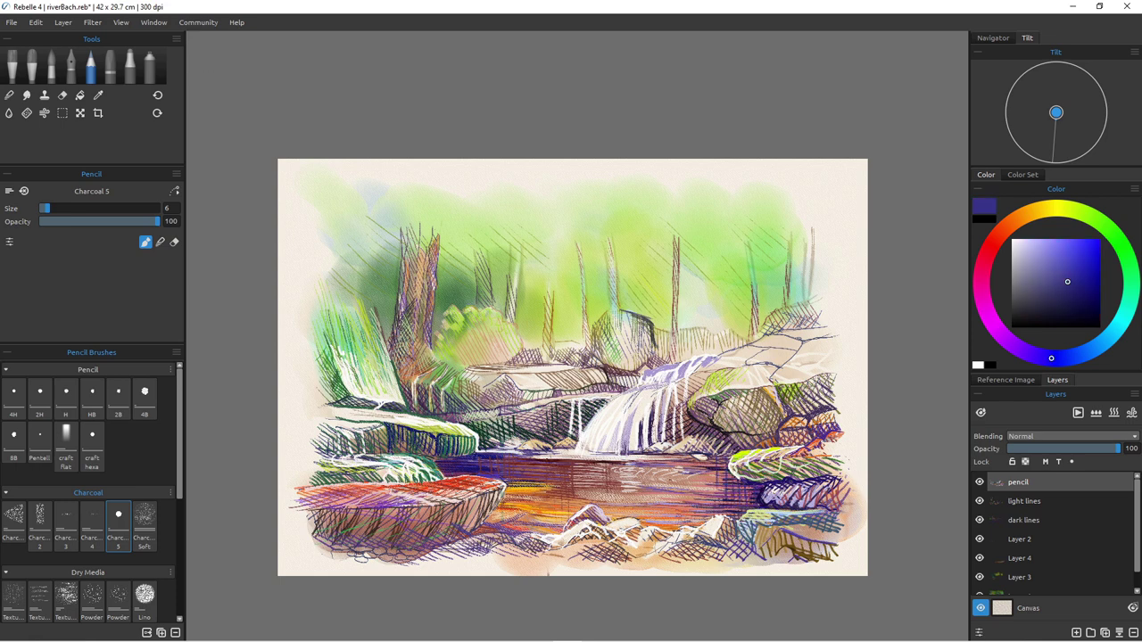
Step: Draw dark crimson hatching across the right end of the mossy ledge
left_click(739, 471, "alt")
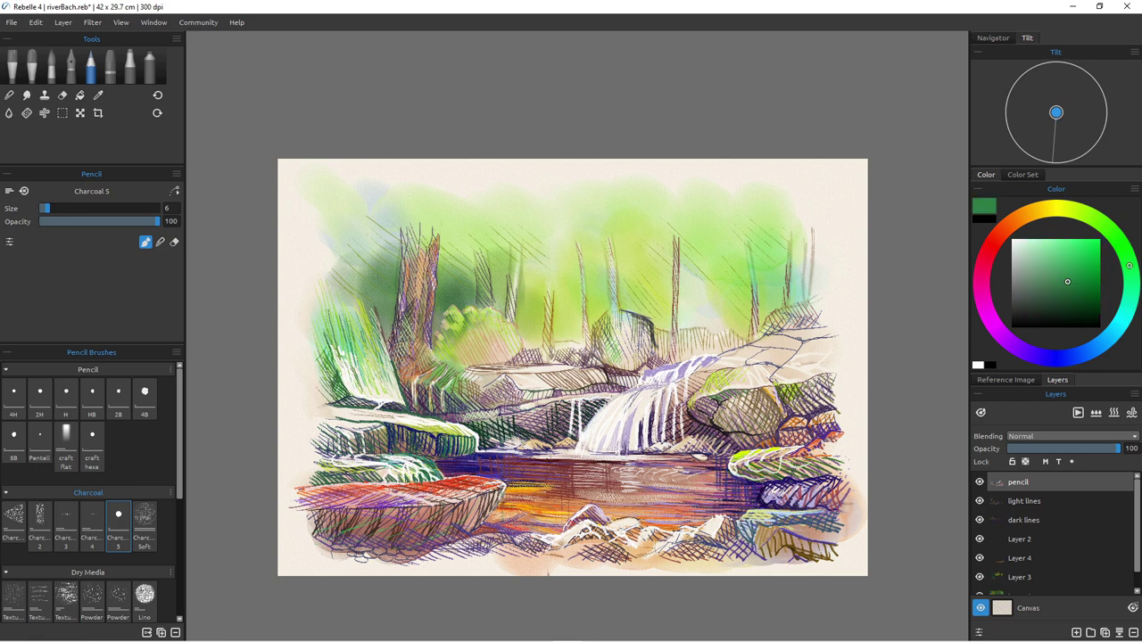
left_click(982, 273)
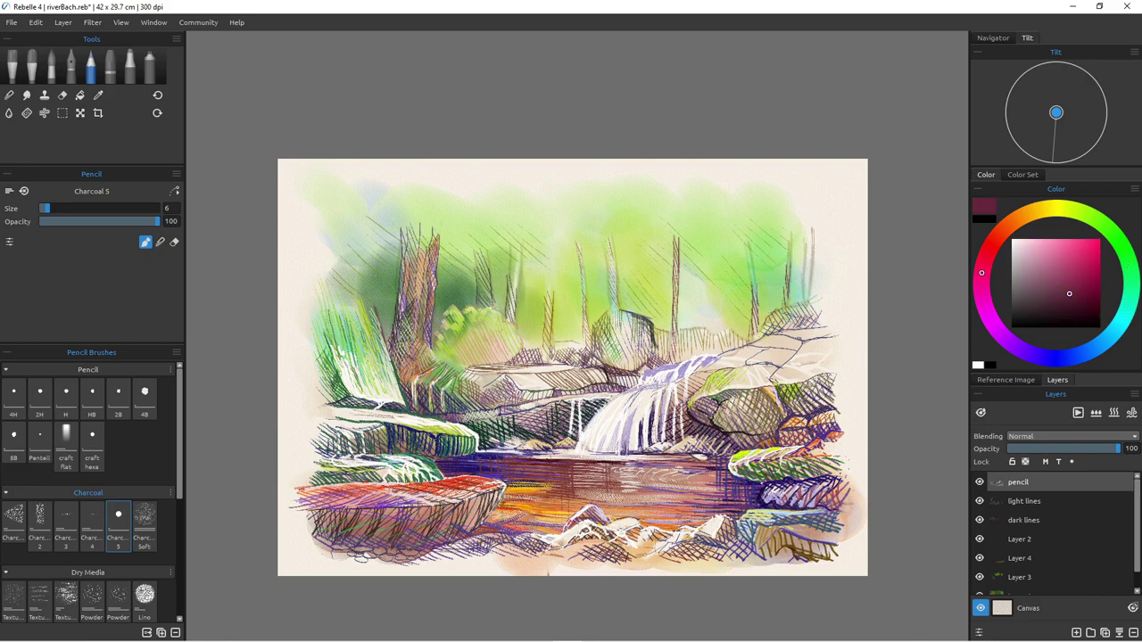
left_click_drag(820, 456, 798, 483)
left_click_drag(832, 454, 816, 475)
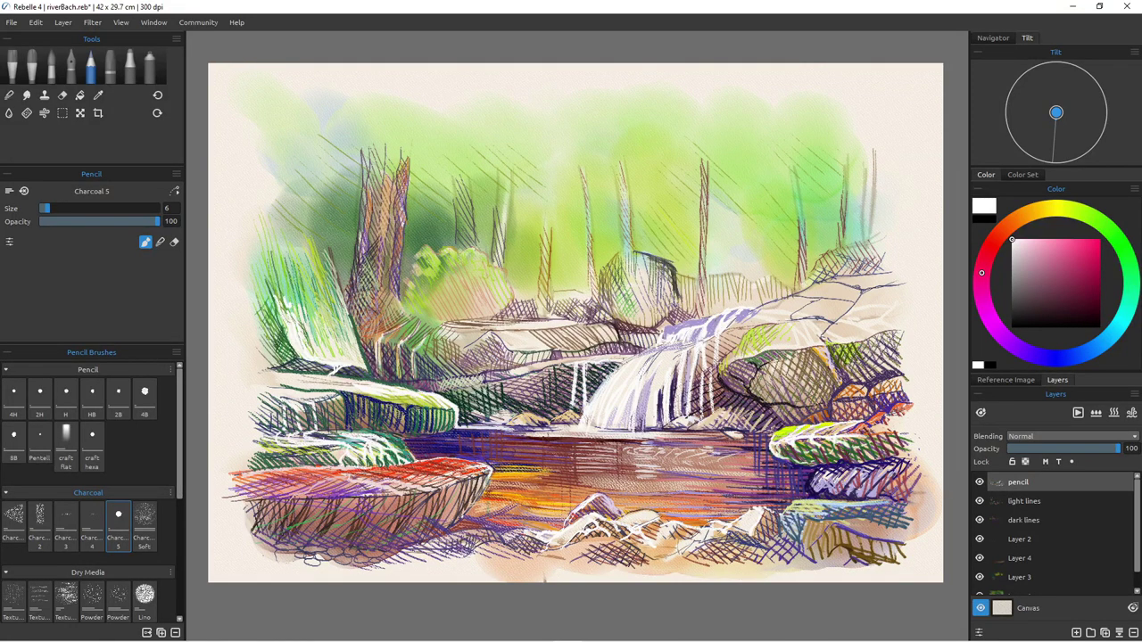
Step: Draw white highlight strokes along the waterline at the foot of the waterfall
left_click_drag(711, 441, 758, 444)
left_click_drag(493, 433, 623, 440)
left_click_drag(526, 436, 701, 440)
Step: Add dark crimson shadow strokes beneath the foreground stones
left_click(1067, 300)
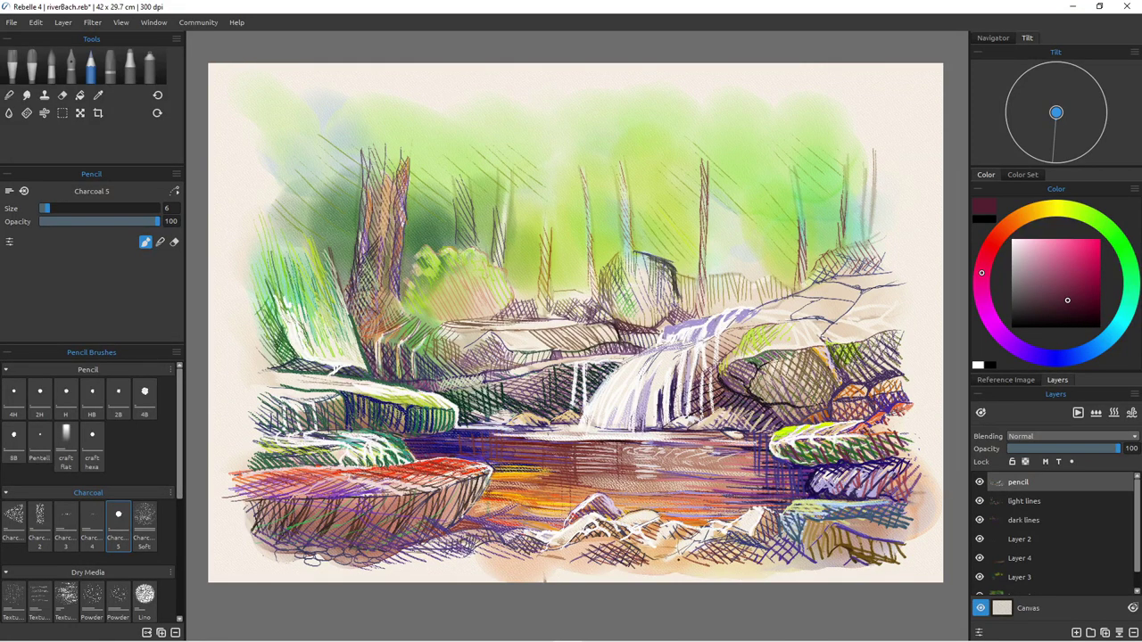
left_click_drag(660, 563, 698, 552)
left_click_drag(685, 566, 714, 548)
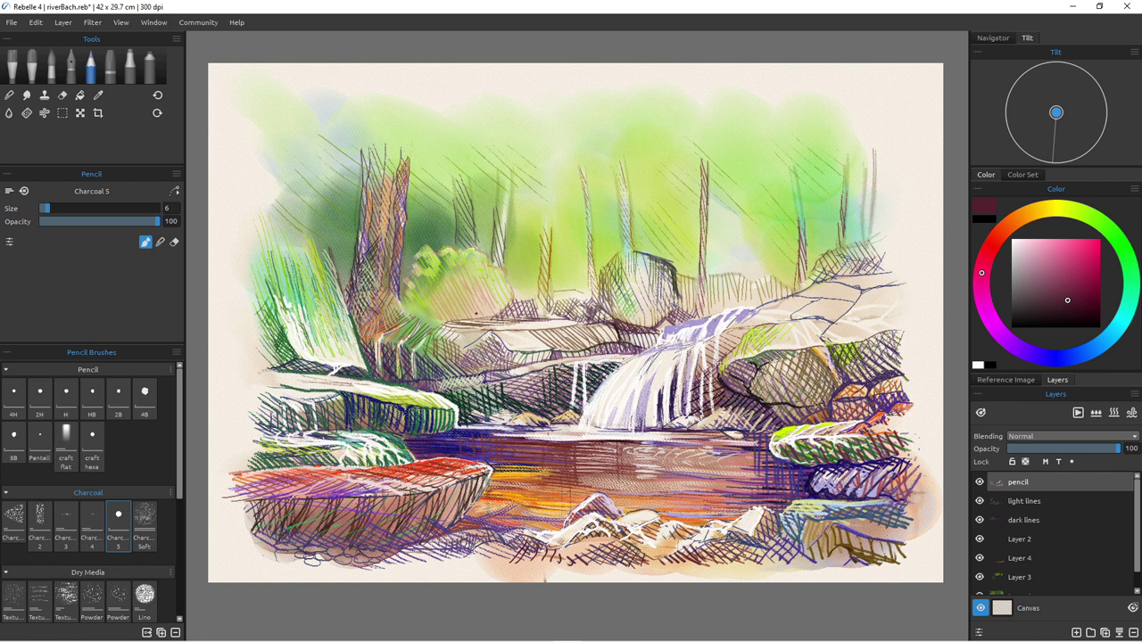
Step: Hatch the dark background around the large tree trunks with crimson and blue diagonal strokes
left_click_drag(465, 193, 492, 215)
left_click_drag(472, 189, 496, 205)
left_click(1076, 356)
left_click_drag(422, 210, 445, 236)
mouse_move(400, 225)
left_mouse_down()
mouse_move(426, 248)
mouse_move(412, 269)
left_mouse_up()
left_click_drag(437, 219, 455, 236)
left_click_drag(426, 198, 456, 227)
left_click_drag(433, 194, 456, 219)
left_click_drag(404, 183, 425, 199)
mouse_move(341, 231)
left_mouse_down()
mouse_move(355, 257)
mouse_move(344, 261)
left_mouse_up()
mouse_move(320, 221)
left_mouse_down()
mouse_move(334, 245)
mouse_move(354, 230)
left_mouse_up()
mouse_move(306, 188)
left_mouse_down()
mouse_move(337, 214)
mouse_move(320, 226)
left_mouse_up()
left_click_drag(304, 207, 279, 180)
Step: Cross-hatch the foliage between the thin middle trees in medium green
left_click(1132, 285)
left_click(1086, 283)
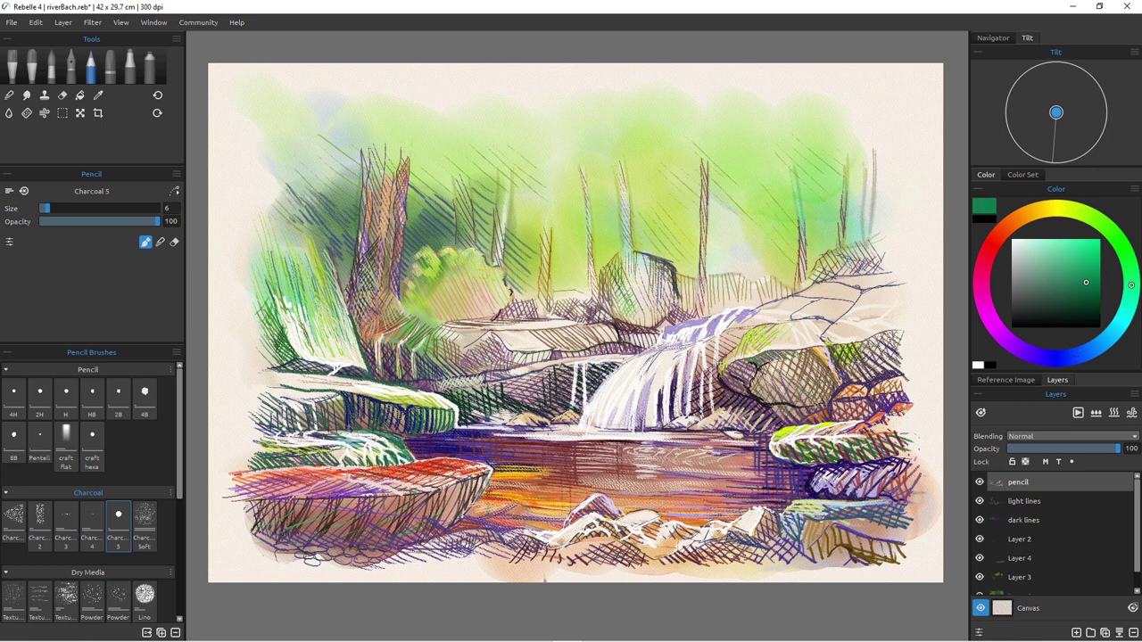
left_click_drag(585, 254, 550, 289)
left_click_drag(580, 262, 551, 290)
left_click_drag(509, 258, 539, 287)
left_click_drag(513, 274, 534, 292)
left_click_drag(586, 226, 557, 277)
left_click_drag(585, 255, 568, 286)
left_click_drag(534, 234, 512, 257)
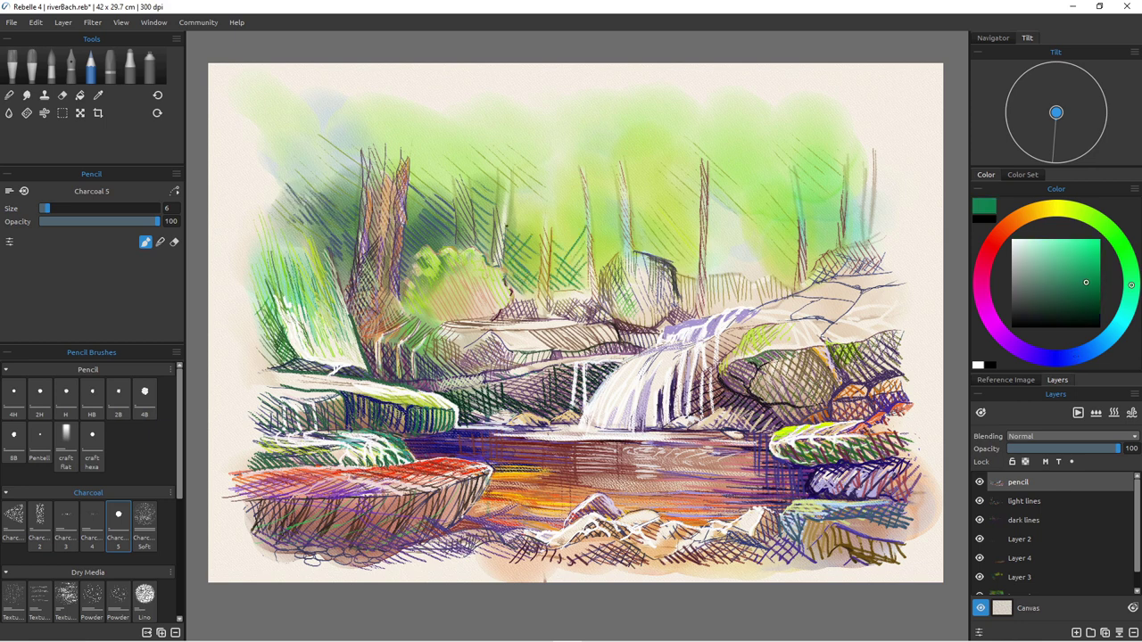
Step: Extend the green cross-hatching around the large trunks and above the central boulder
left_click_drag(430, 179, 410, 199)
left_click_drag(349, 162, 312, 200)
left_click_drag(359, 173, 321, 203)
left_click_drag(339, 157, 312, 191)
left_click_drag(356, 265, 340, 287)
mouse_move(633, 217)
left_mouse_down()
mouse_move(668, 248)
mouse_move(634, 254)
left_mouse_up()
mouse_move(664, 213)
left_mouse_down()
mouse_move(633, 245)
mouse_move(683, 261)
left_mouse_up()
left_click_drag(672, 219, 591, 266)
left_click_drag(620, 212, 594, 245)
left_click_drag(662, 168, 625, 207)
left_click_drag(576, 176, 544, 214)
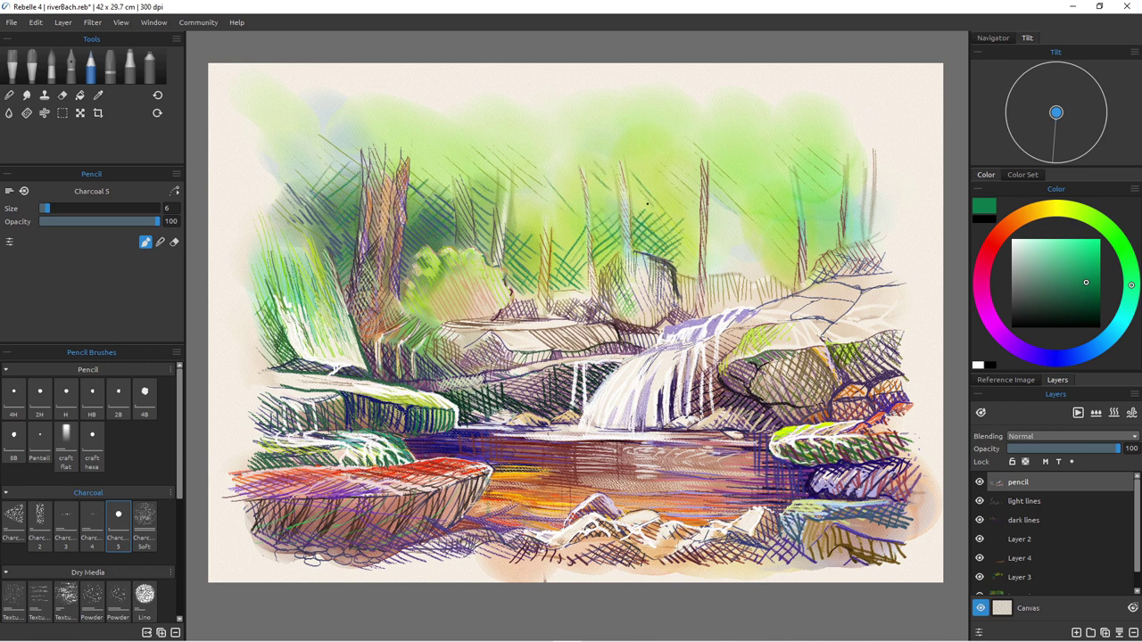
Step: Overlay purple diagonal hatching on the foliage between the middle trees and undo the last stroke
left_click(1020, 350)
left_click(1068, 271)
left_click_drag(623, 197, 590, 232)
left_click_drag(612, 220, 593, 241)
left_click_drag(589, 216, 563, 241)
left_click_drag(589, 241, 558, 264)
left_click_drag(537, 223, 512, 242)
left_click_drag(672, 205, 633, 238)
left_click_drag(677, 227, 643, 250)
key("ctrl+z")
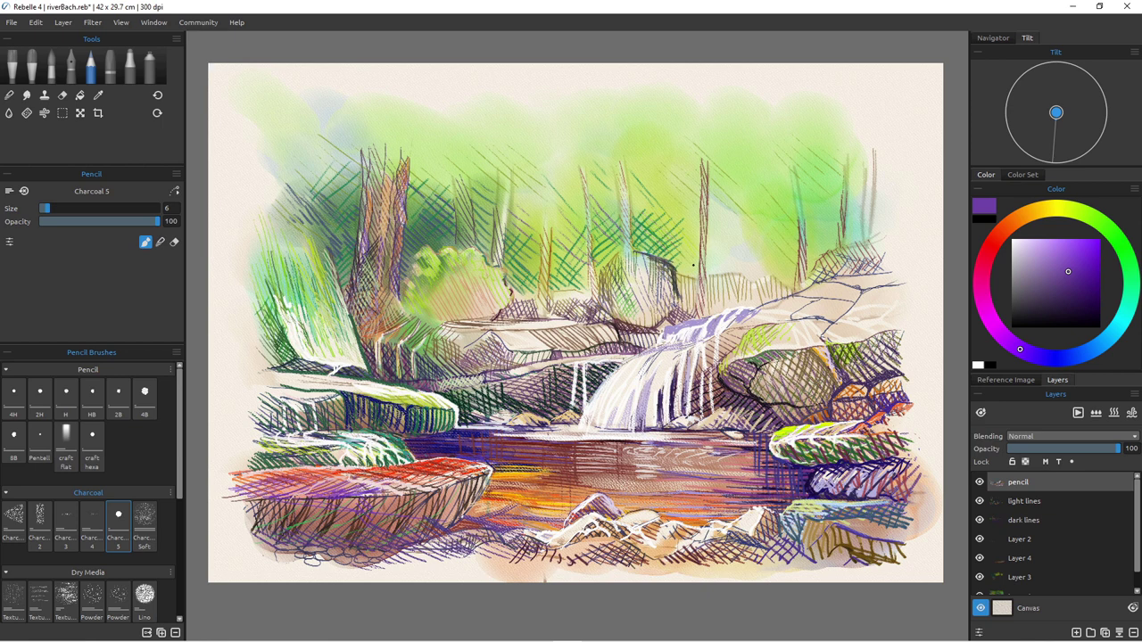
Step: Hatch the right-hand trees and the upper foliage with purple diagonal strokes
mouse_move(808, 202)
left_mouse_down()
mouse_move(839, 243)
mouse_move(839, 228)
left_mouse_up()
left_click_drag(848, 184, 866, 218)
left_click_drag(871, 205, 895, 248)
mouse_move(738, 132)
left_mouse_down()
mouse_move(792, 189)
mouse_move(746, 206)
left_mouse_up()
left_click_drag(786, 155, 744, 197)
left_click_drag(743, 118, 699, 172)
mouse_move(717, 121)
left_mouse_down()
mouse_move(671, 171)
mouse_move(630, 160)
left_mouse_up()
Step: Add green diagonal hatching to the upper middle foliage
left_click(1130, 300)
left_click_drag(686, 109, 648, 154)
left_click_drag(597, 107, 579, 131)
Step: Cross-hatch off-white highlights into the light foliage near the right trees and above the large trunks
left_click(1017, 241)
left_click(1056, 208)
left_click_drag(769, 207, 734, 251)
left_click_drag(753, 182, 715, 216)
left_click_drag(804, 191, 783, 214)
left_click_drag(516, 154, 484, 184)
left_click_drag(480, 130, 445, 172)
left_click_drag(473, 170, 437, 209)
left_click_drag(417, 123, 382, 189)
left_click_drag(361, 154, 328, 182)
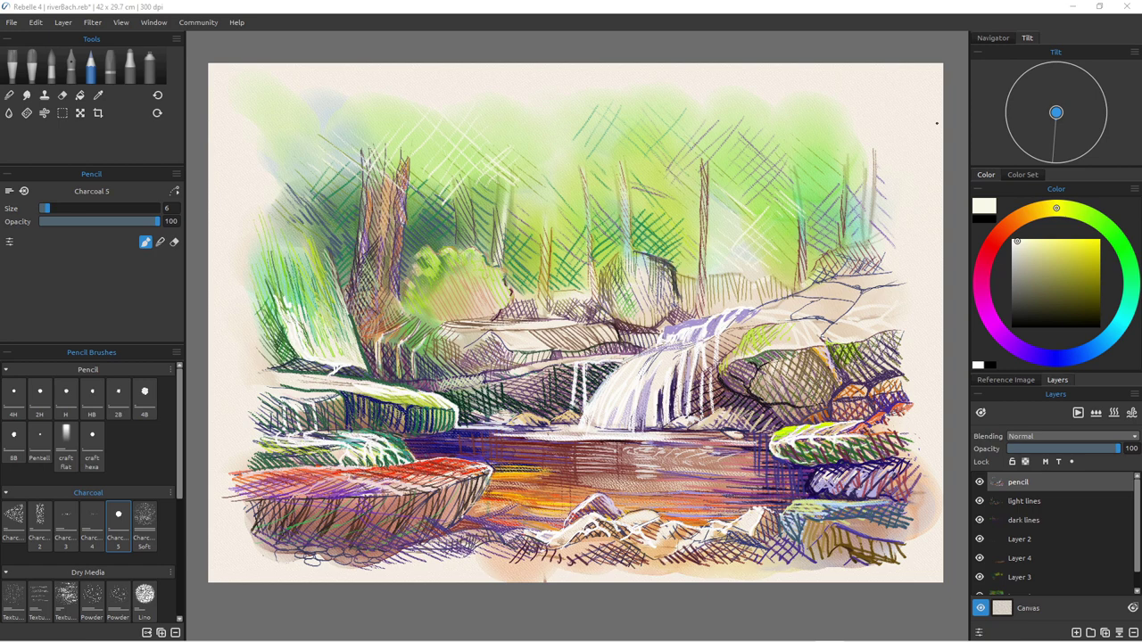
Step: Add medium blue hatching to the background trees, including around the tops of the large trunks
left_click(1059, 359)
left_click(1061, 276)
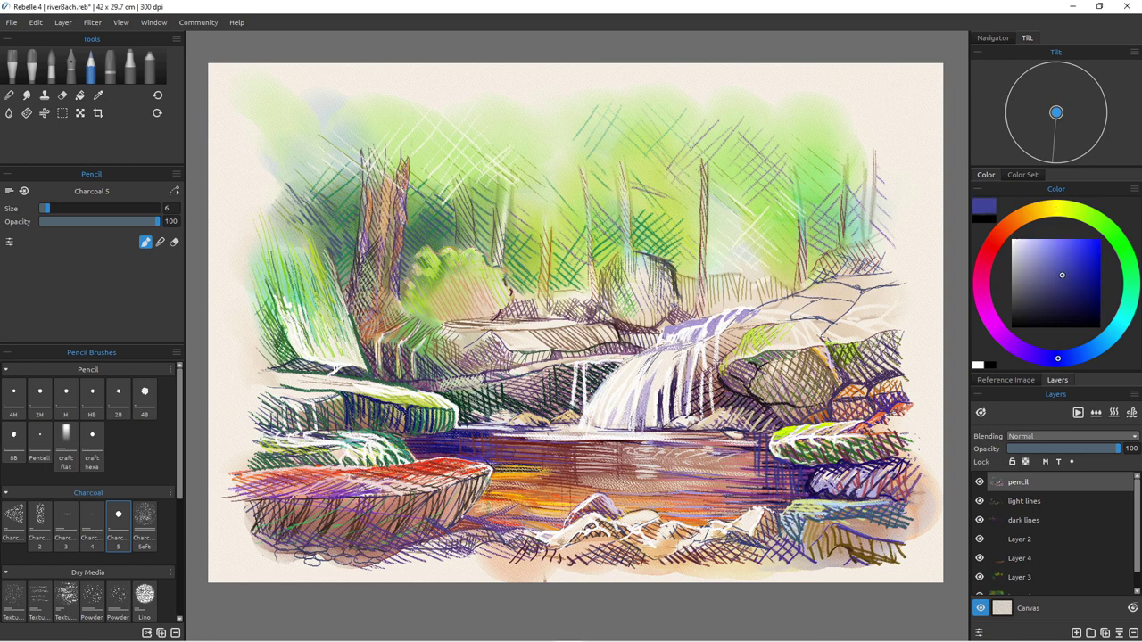
left_click(622, 203)
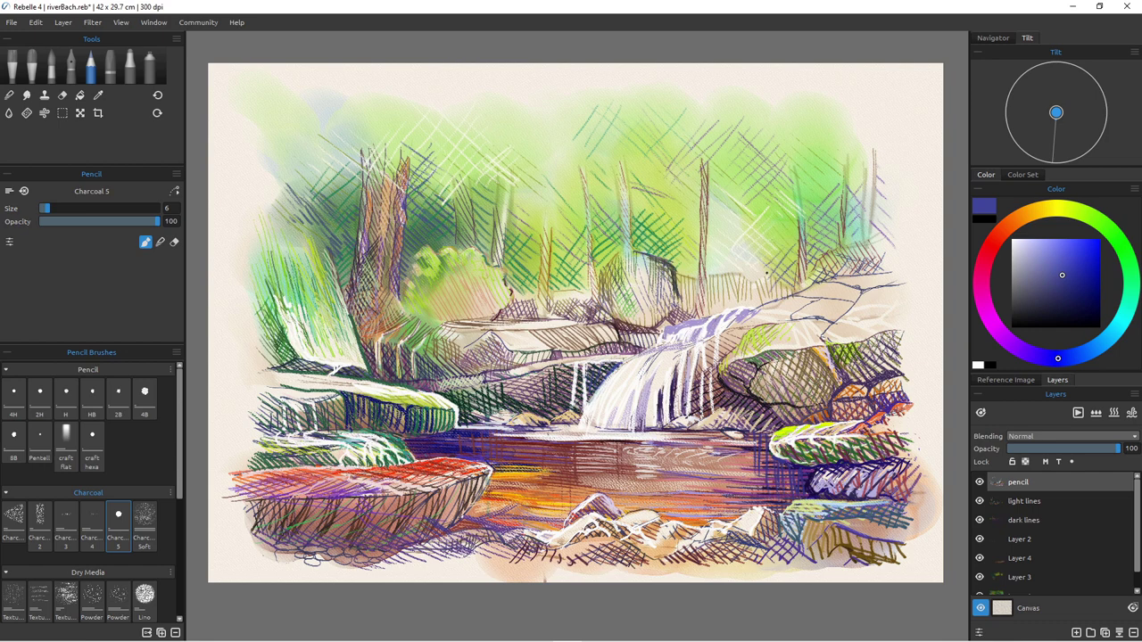
Step: Merge the pencil layer with the light lines layer
left_click(35, 23)
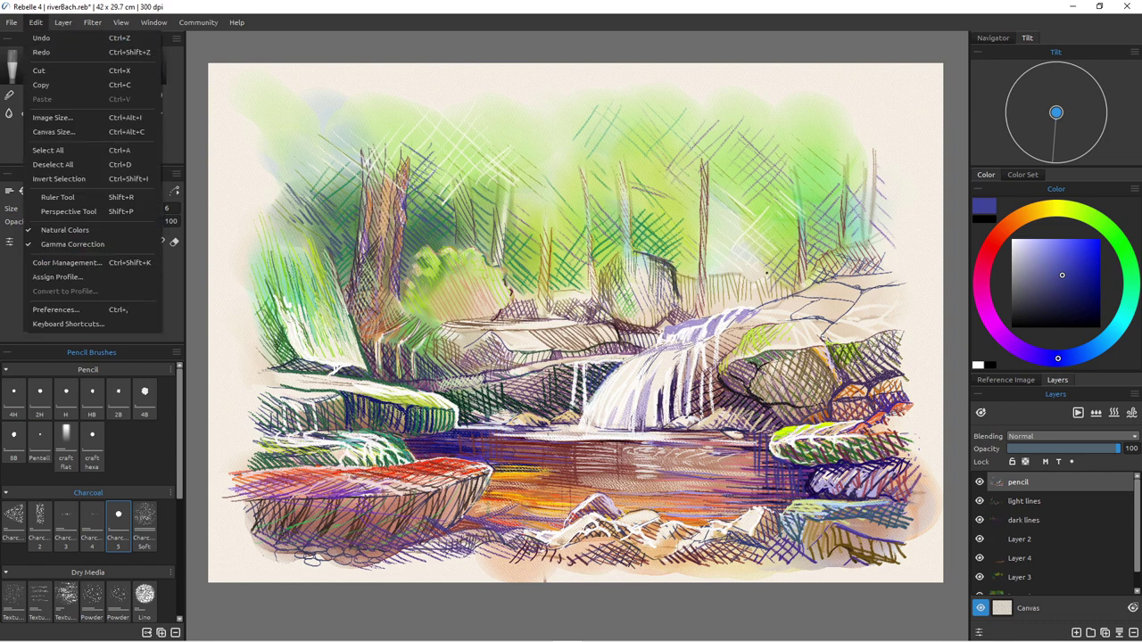
left_click(63, 22)
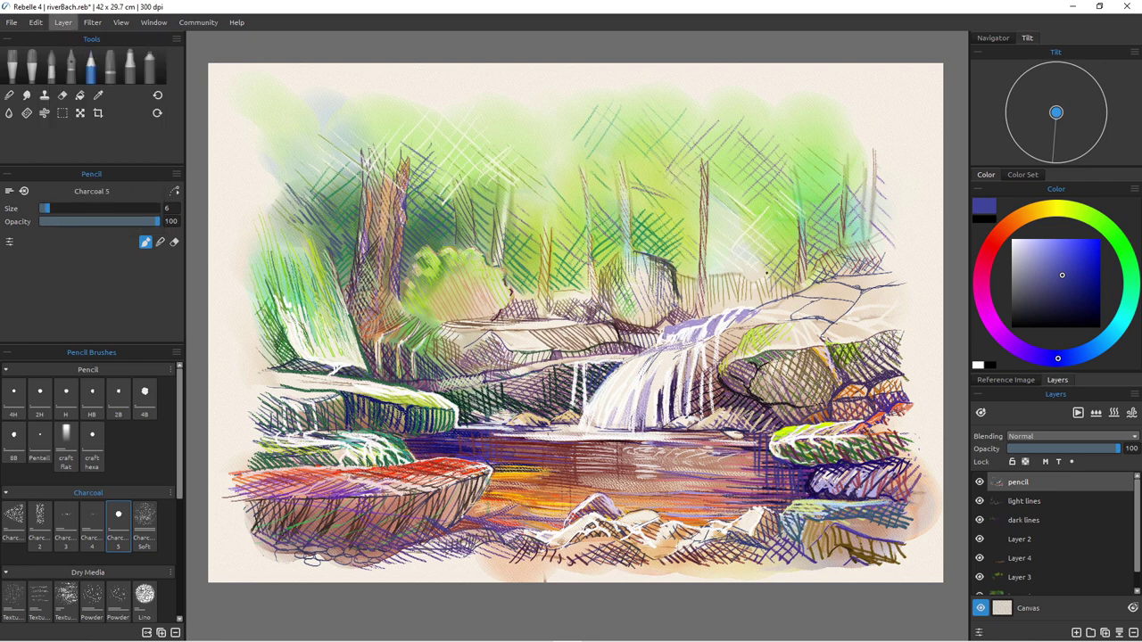
left_click(62, 22)
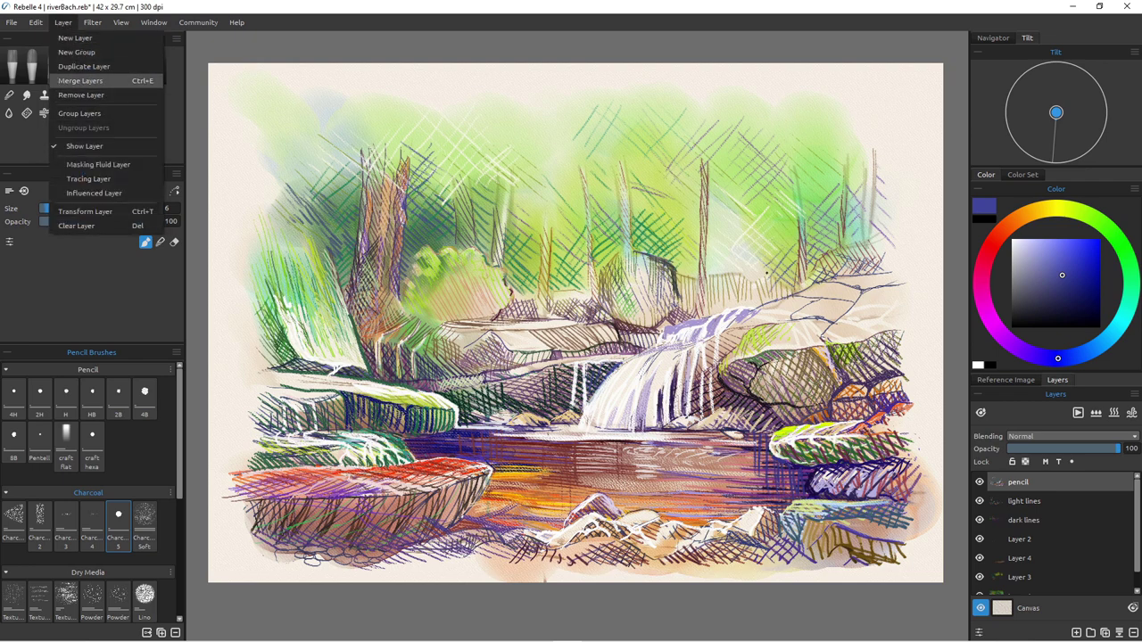
left_click(80, 80)
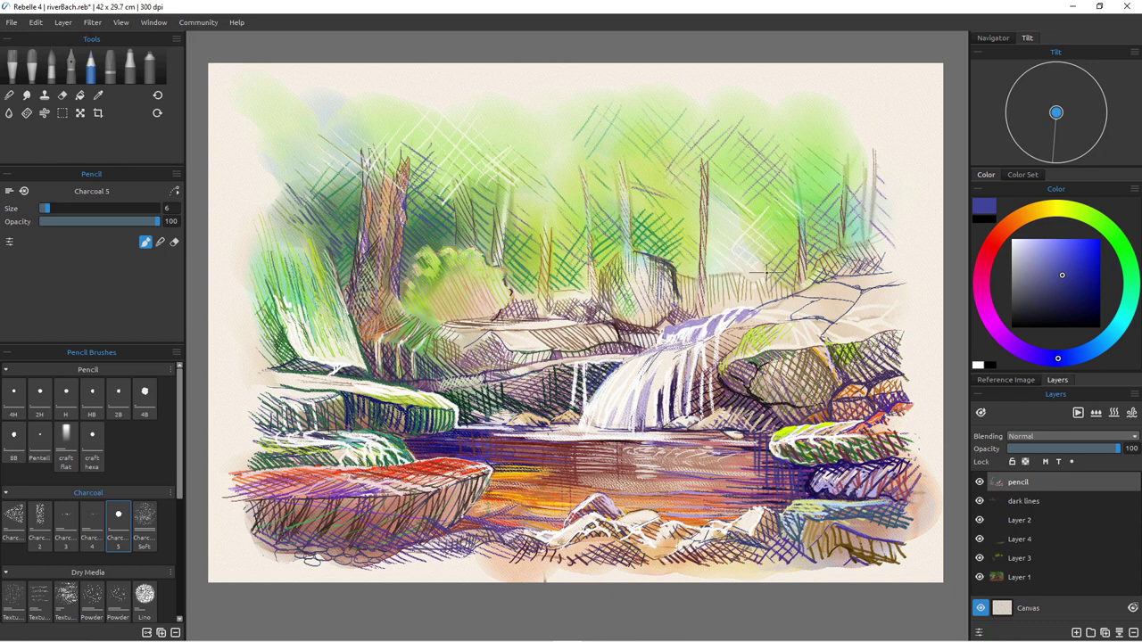
Step: Select all remaining layers and merge them into a single layer
key("ctrl+alt+a")
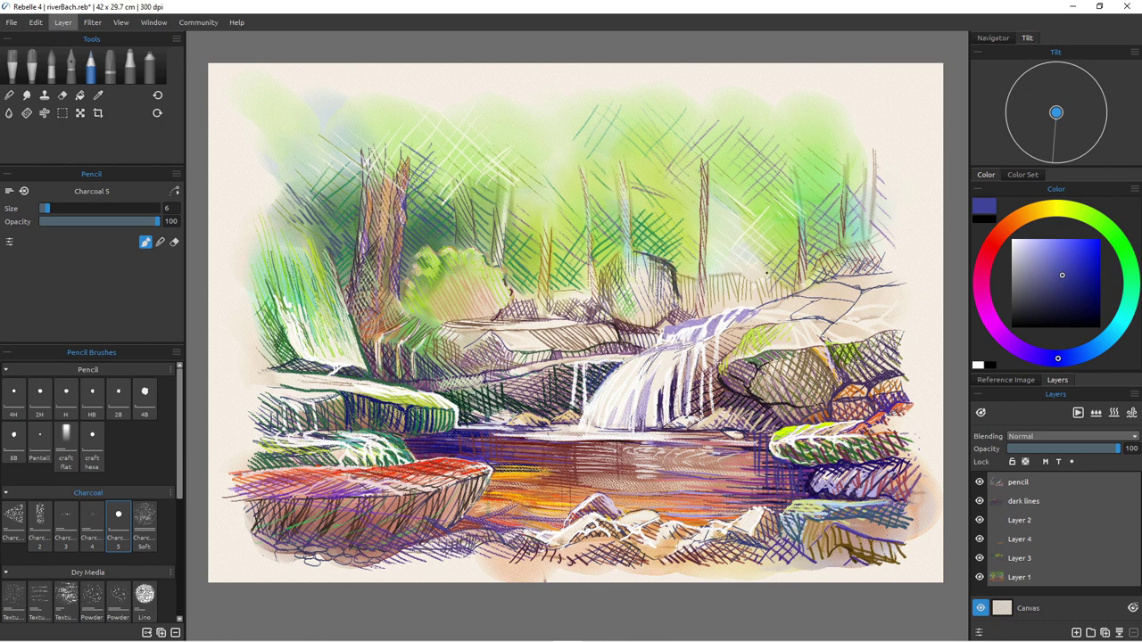
left_click(63, 22)
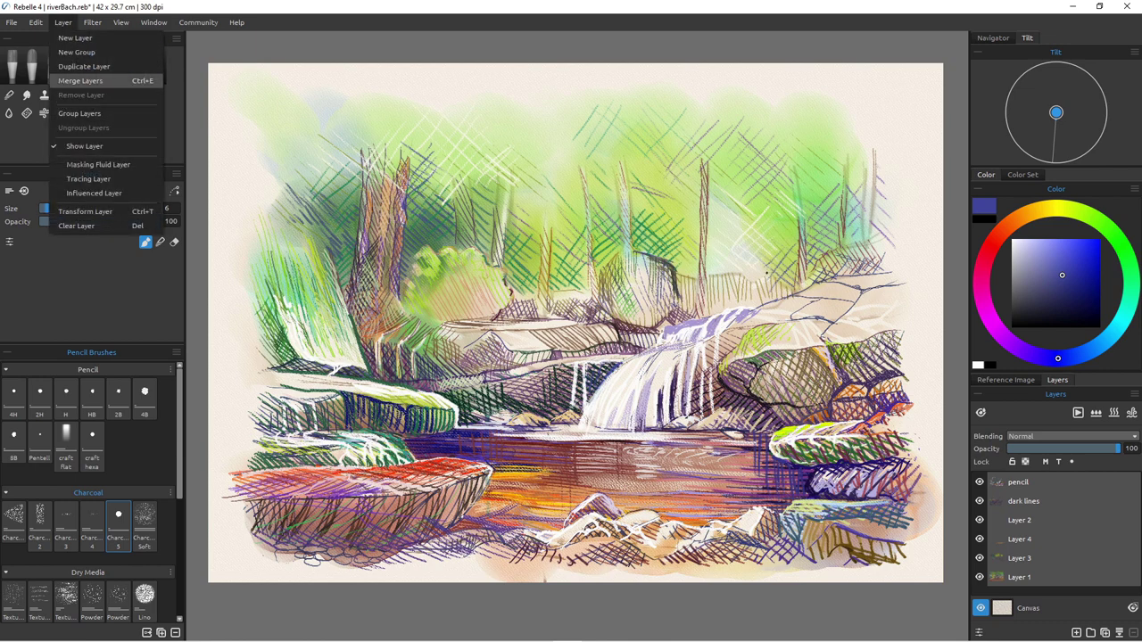
left_click(80, 95)
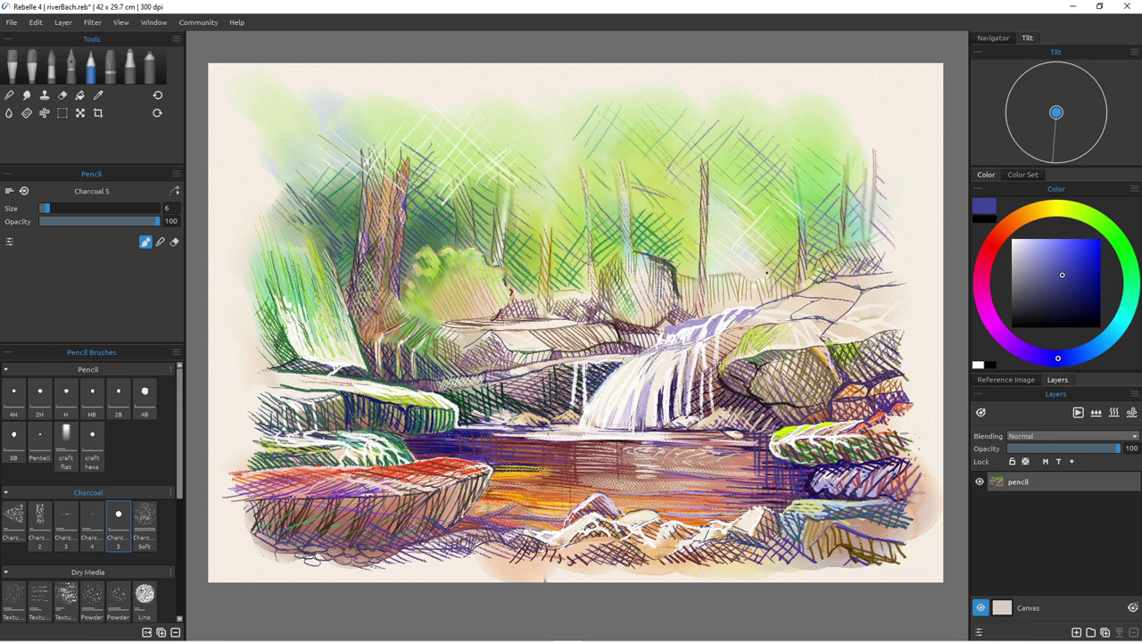
Step: Transform the merged artwork, shifting it up to X 57, Y -67 px with a 0.06° rotation
left_click(81, 112)
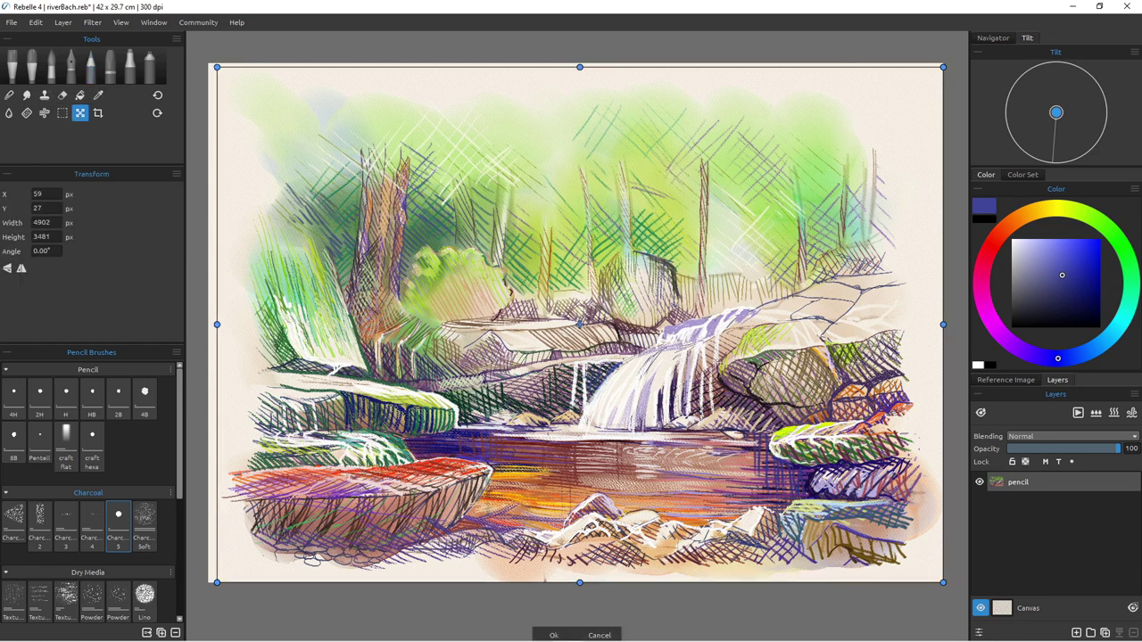
left_click_drag(580, 325, 580, 308)
left_click_drag(956, 581, 955, 581)
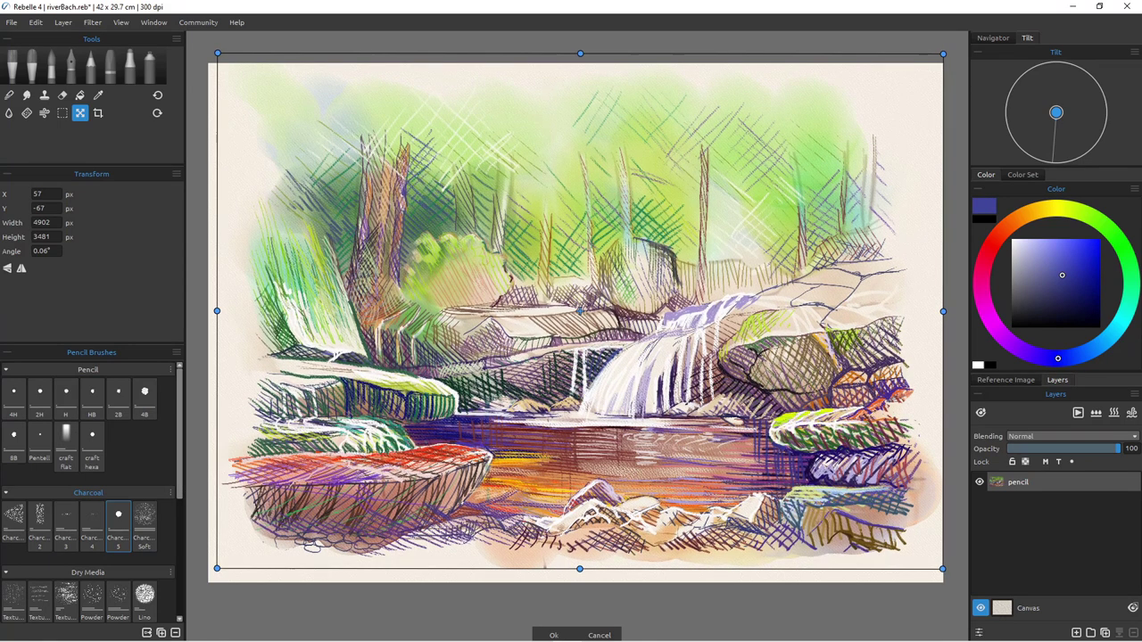
key("Return")
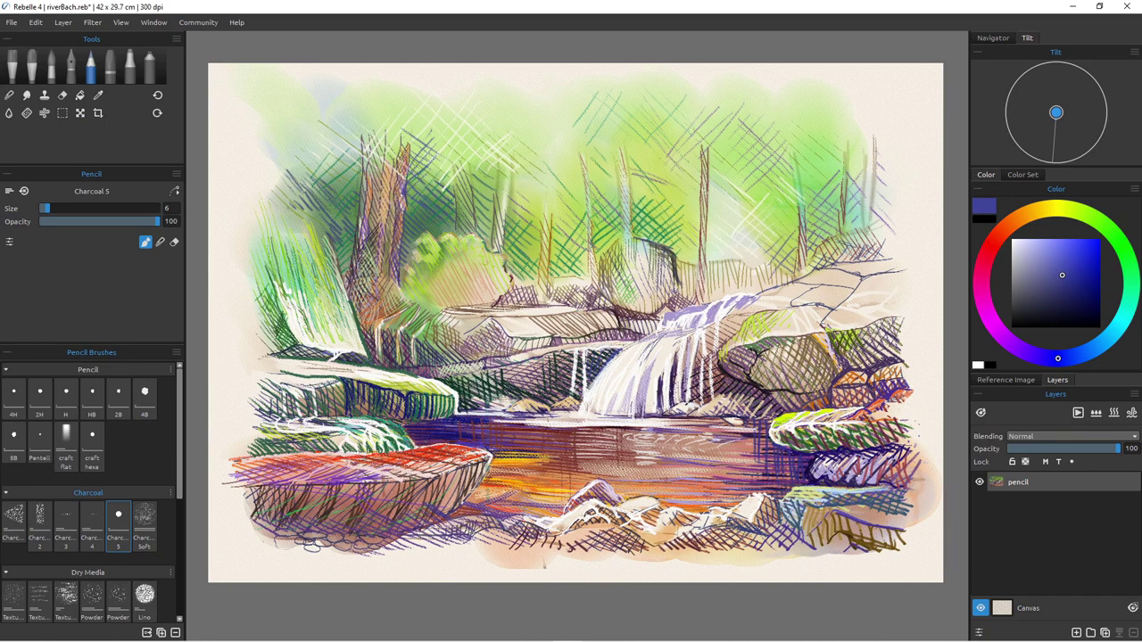
Step: Sign the artwork by hand with the artist's name in blue Charcoal 5, below the red rock at the lower-left of the painting
mouse_move(273, 543)
left_mouse_down()
mouse_move(256, 562)
mouse_move(326, 561)
left_mouse_up()
left_click_drag(333, 555, 351, 564)
mouse_move(341, 551)
left_mouse_down()
mouse_move(372, 549)
mouse_move(360, 562)
left_mouse_up()
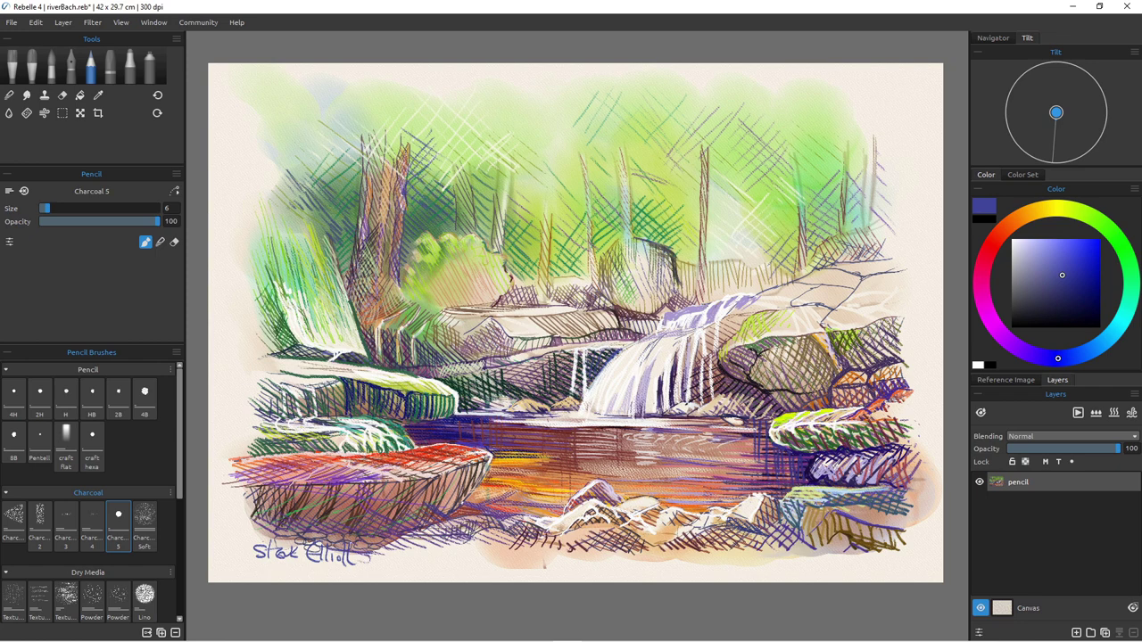